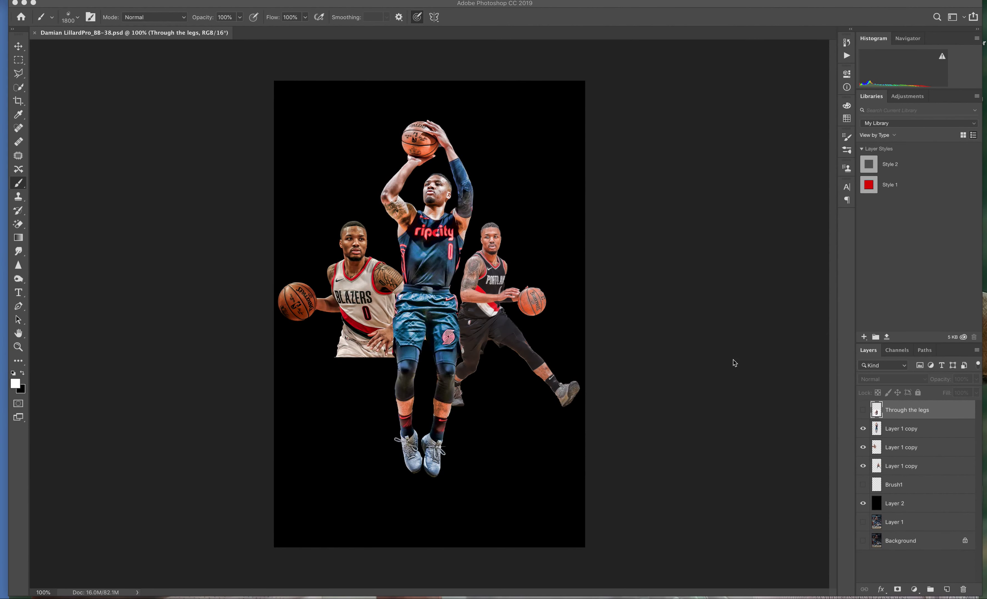
# - Toggle the three player cutouts and black background off and on, then show Brush1
pyautogui.click(863, 429)
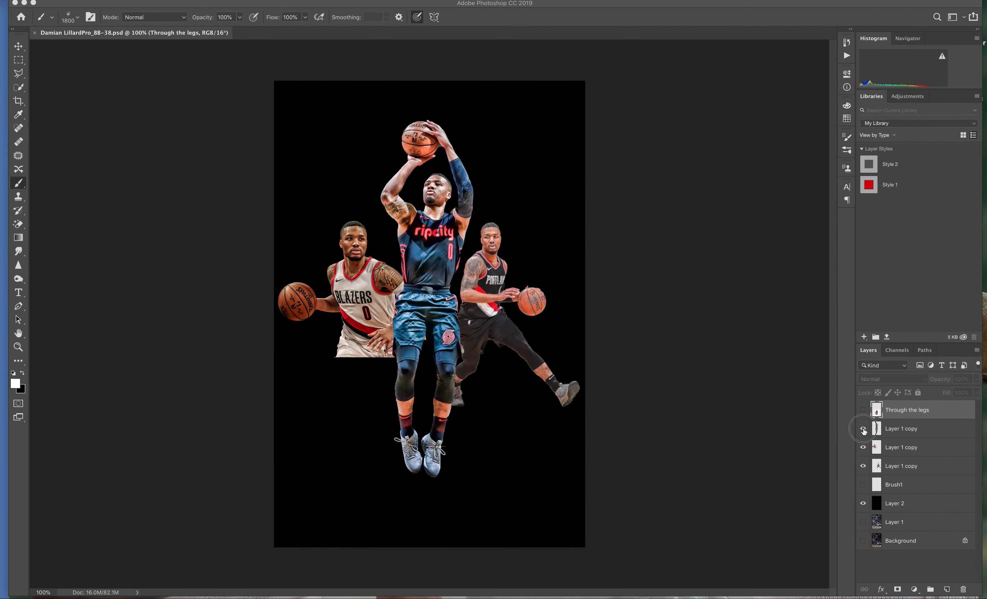
pyautogui.click(863, 448)
pyautogui.click(863, 467)
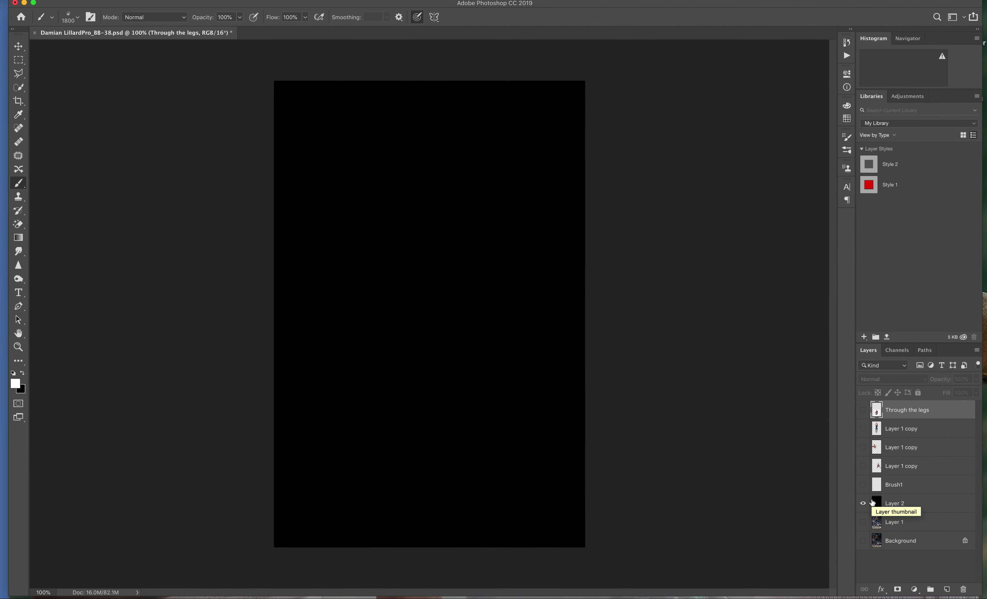
pyautogui.click(863, 504)
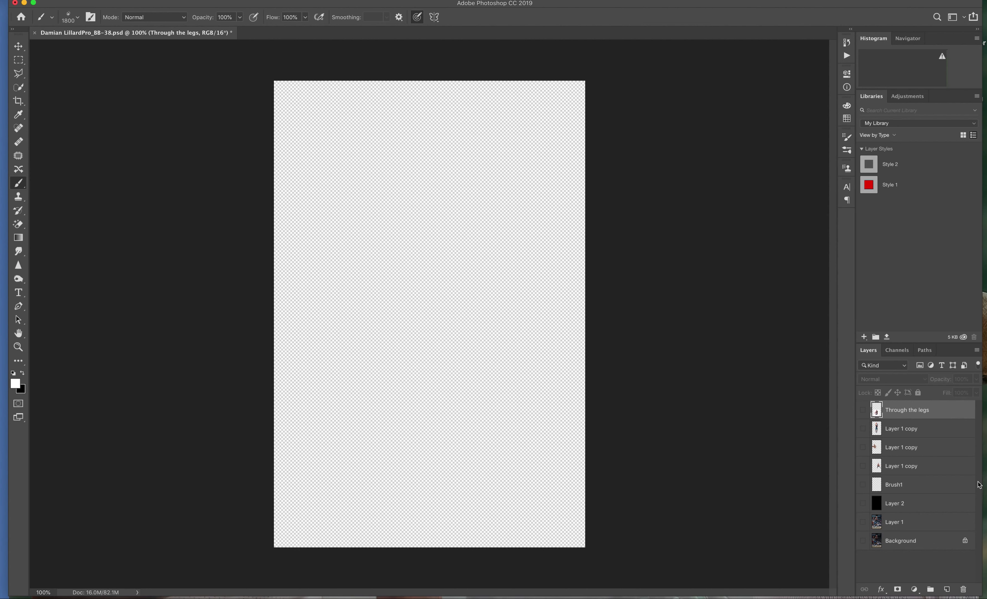
pyautogui.click(864, 466)
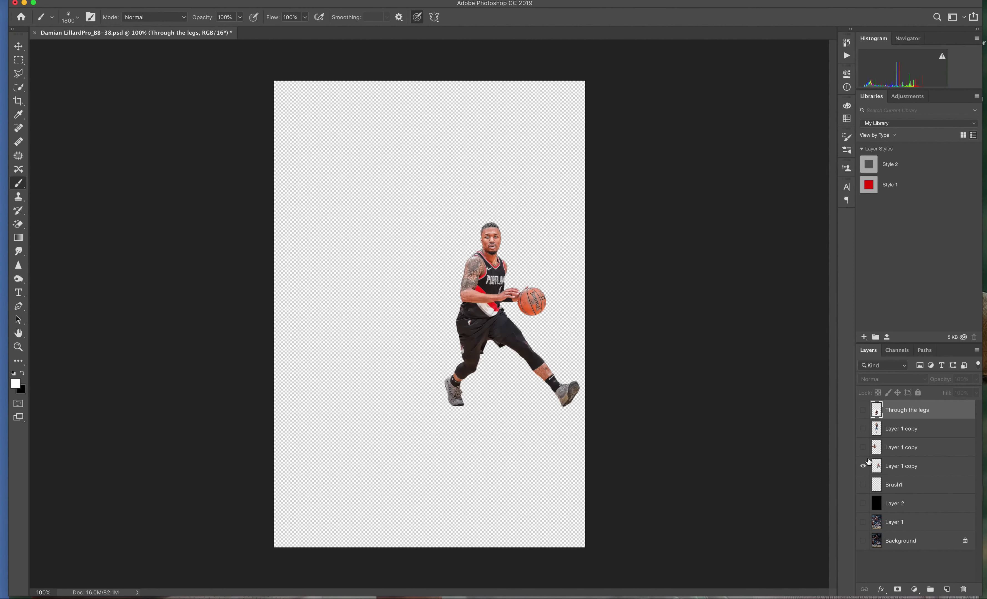
pyautogui.click(863, 448)
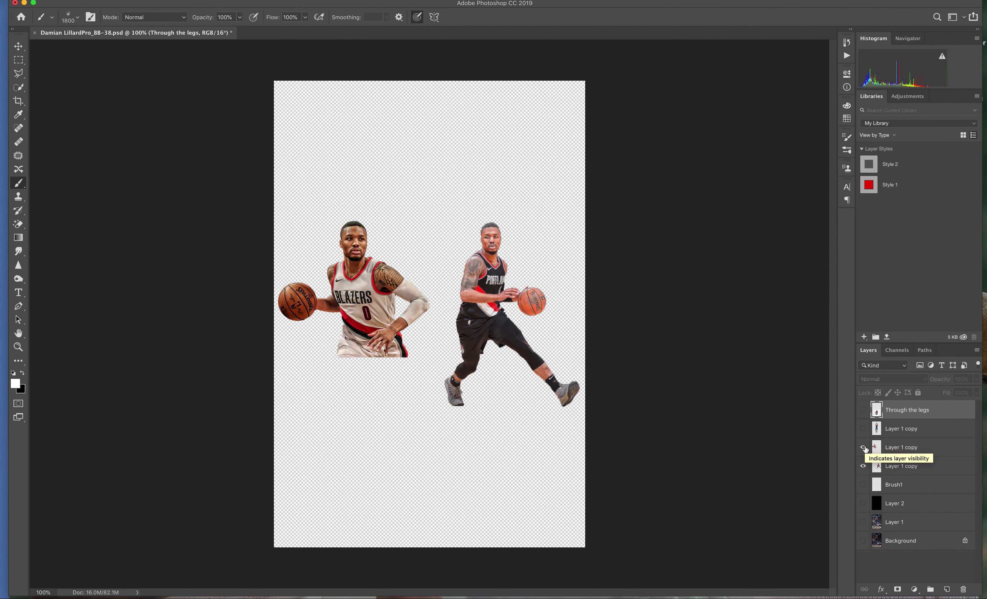
pyautogui.click(863, 429)
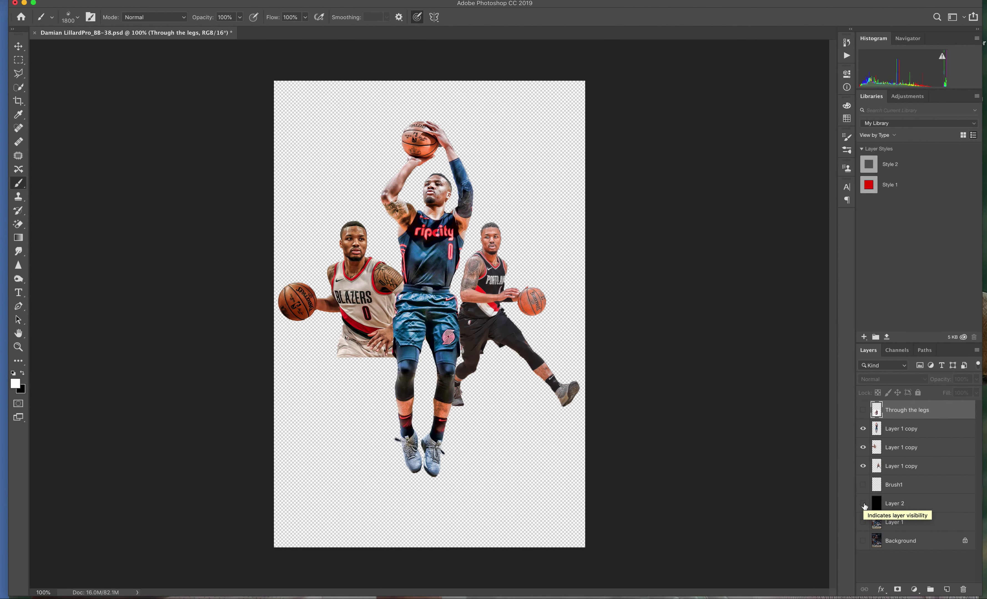
pyautogui.click(864, 504)
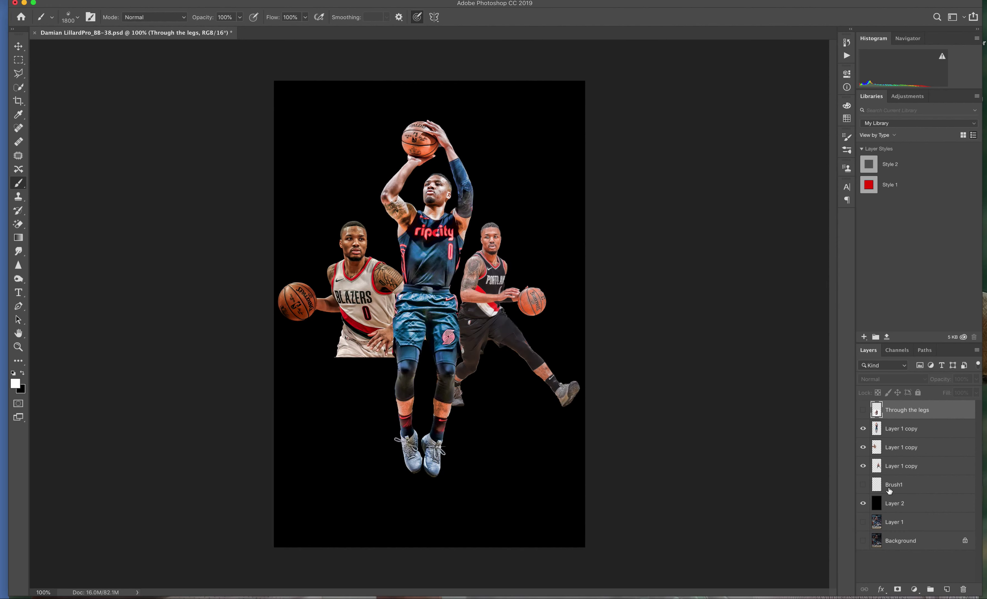
pyautogui.click(862, 486)
# - Load the 707 px textured stamp tip from the Brush Preset picker
pyautogui.click(68, 18)
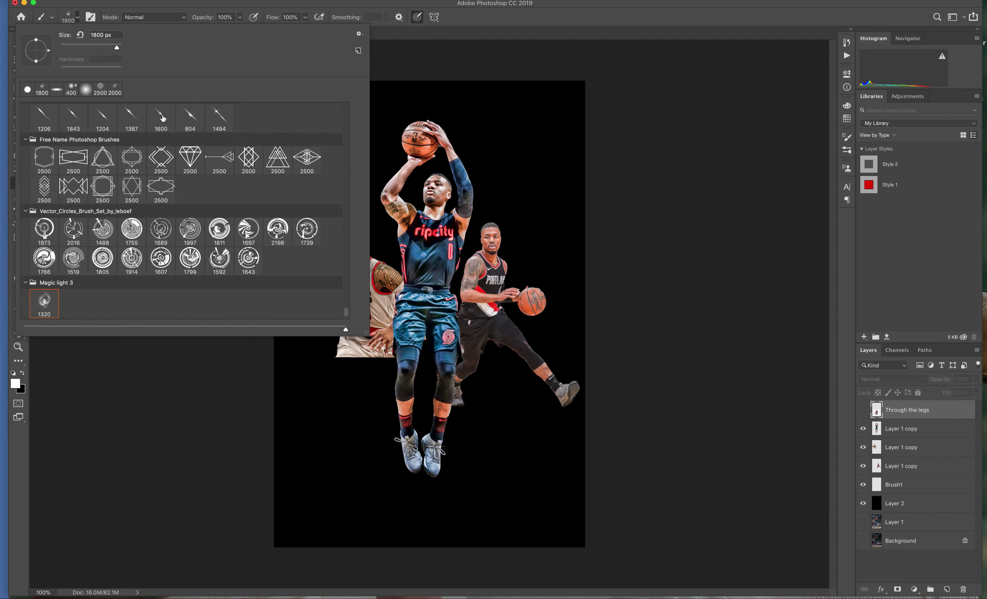
pyautogui.click(346, 314)
pyautogui.moveTo(345, 314); pyautogui.dragTo(346, 300)
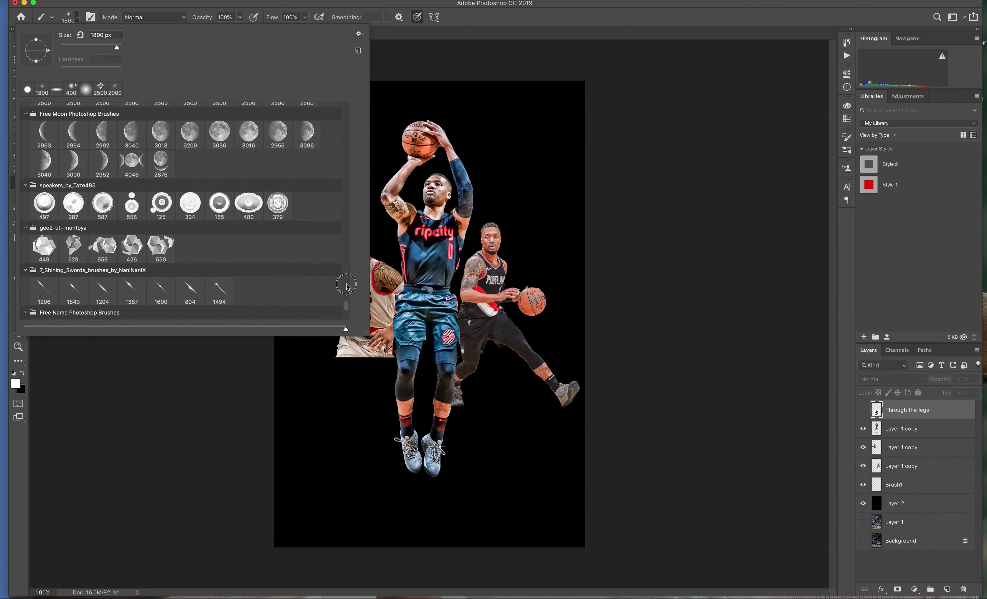
pyautogui.moveTo(346, 300); pyautogui.dragTo(346, 279)
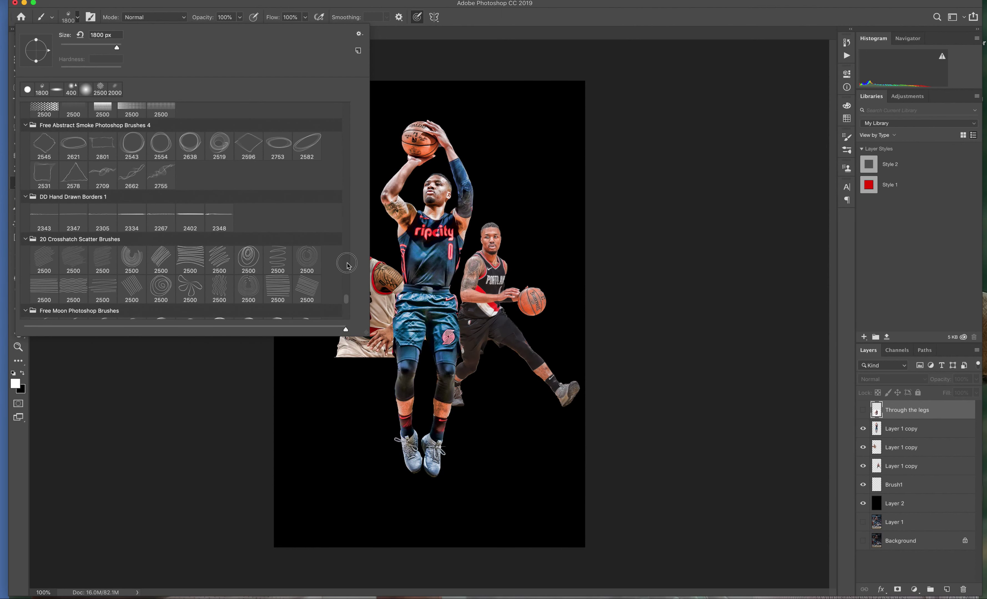
pyautogui.scroll(5, 347, 264)
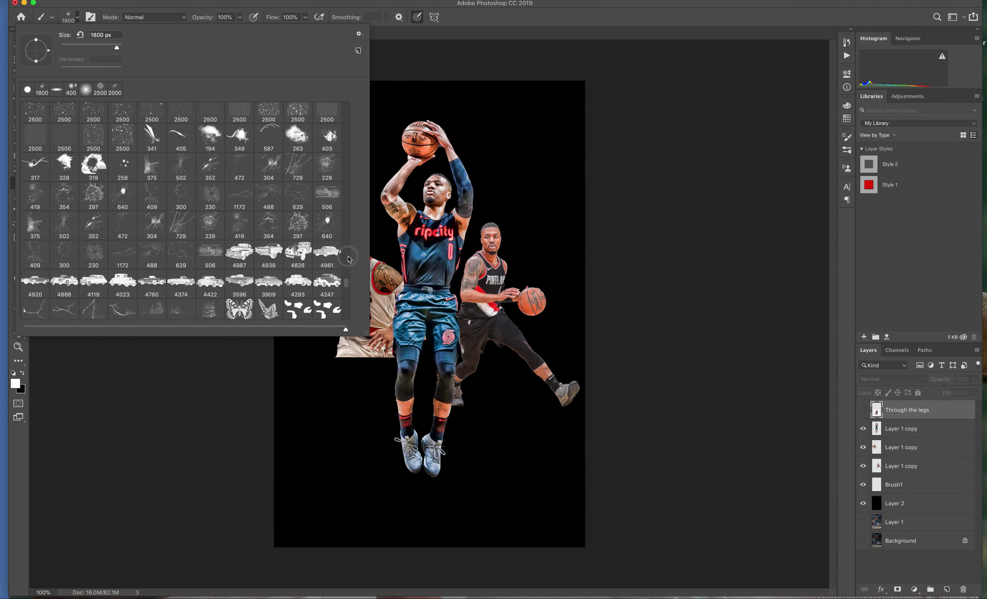
pyautogui.scroll(5, 347, 265)
pyautogui.scroll(5, 348, 251)
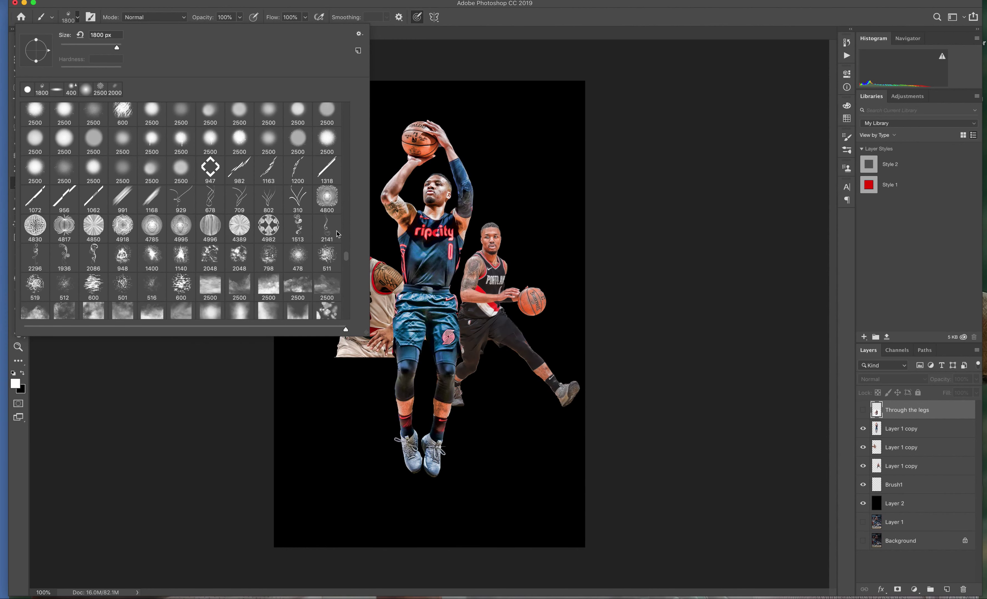
pyautogui.scroll(5, 337, 234)
pyautogui.scroll(2, 337, 234)
pyautogui.scroll(1, 337, 235)
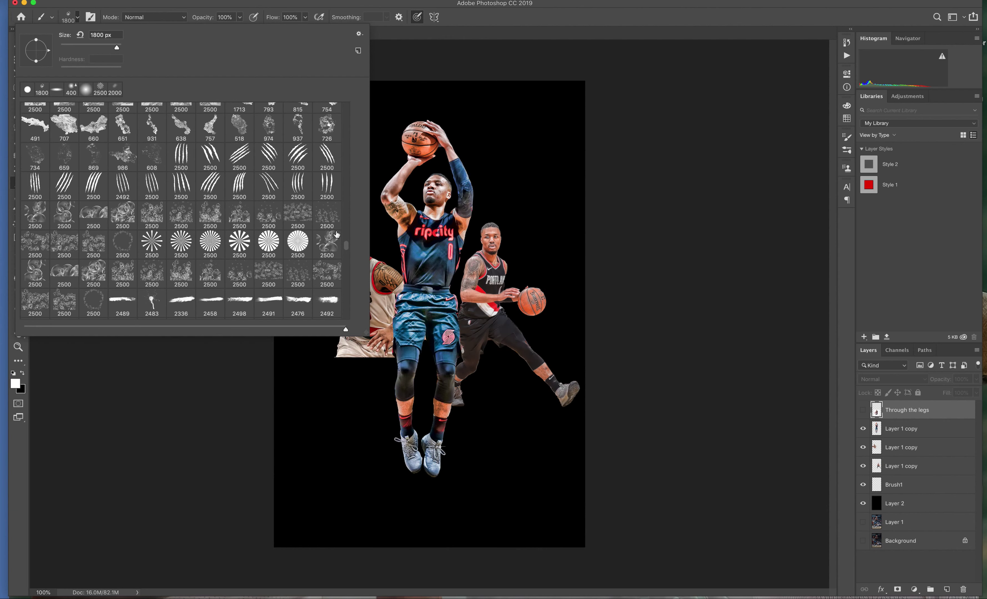
pyautogui.scroll(2, 53, 140)
pyautogui.scroll(2, 53, 139)
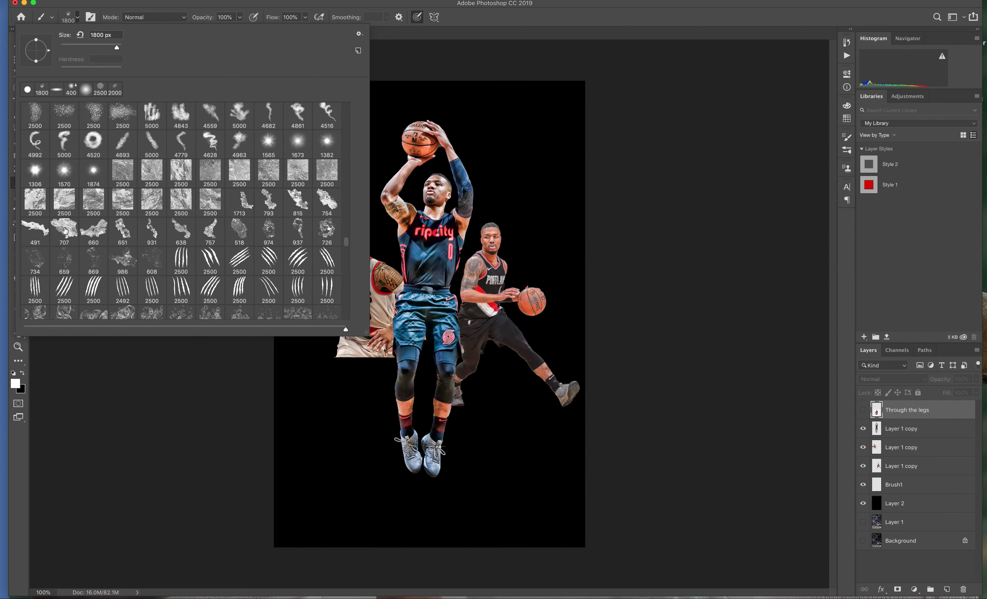
pyautogui.scroll(2, 64, 230)
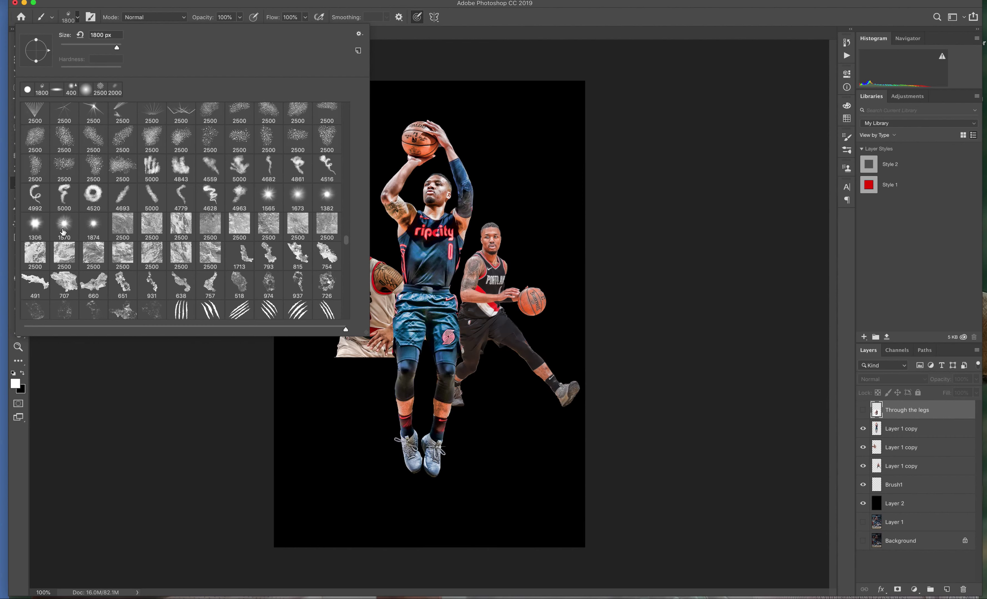
pyautogui.scroll(5, 63, 231)
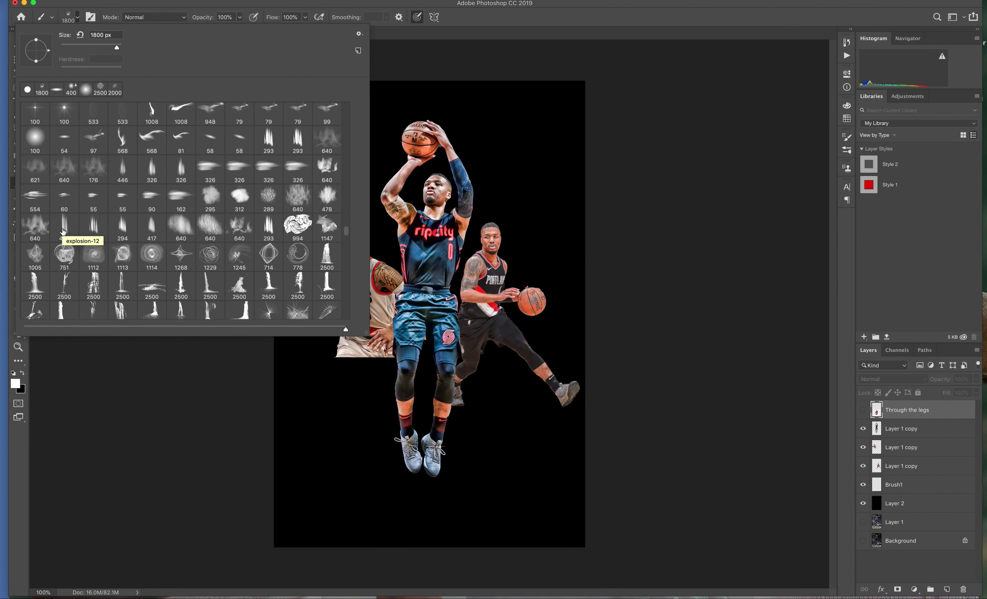
pyautogui.scroll(-2, 63, 231)
pyautogui.scroll(-1, 63, 231)
pyautogui.scroll(-1, 63, 232)
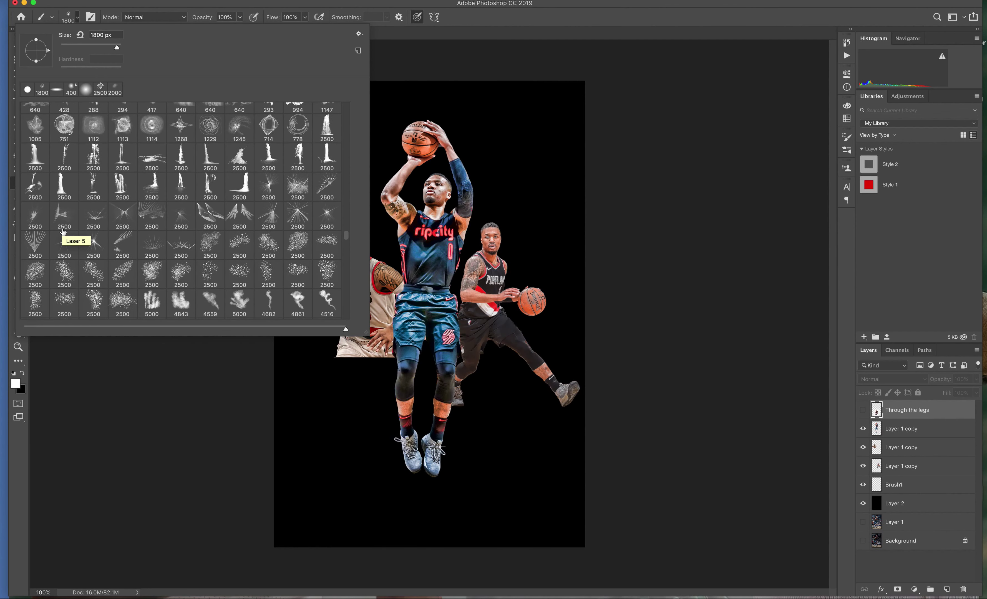
pyautogui.scroll(-1, 63, 231)
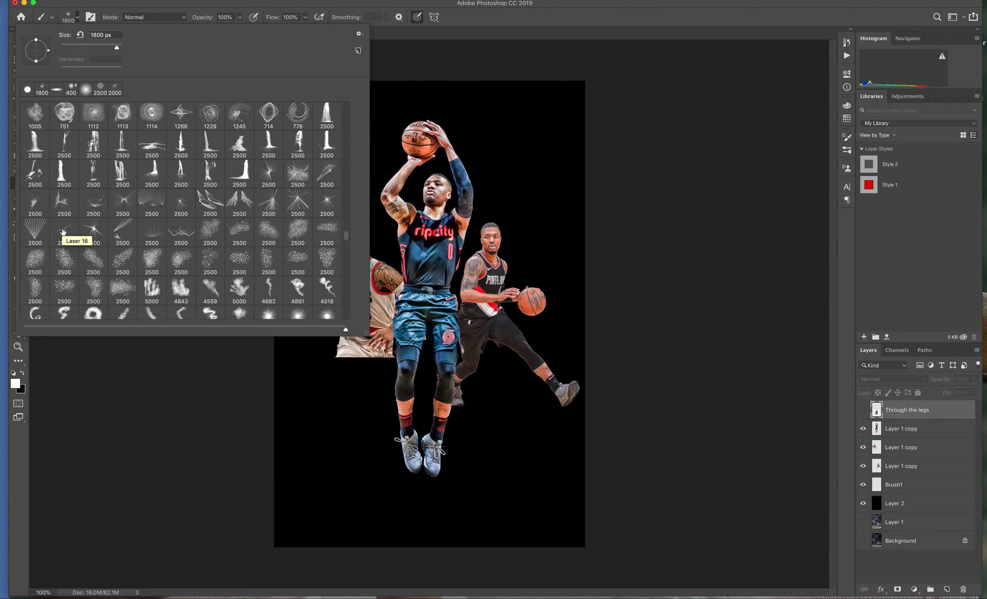
pyautogui.scroll(-2, 63, 231)
pyautogui.scroll(-1, 63, 231)
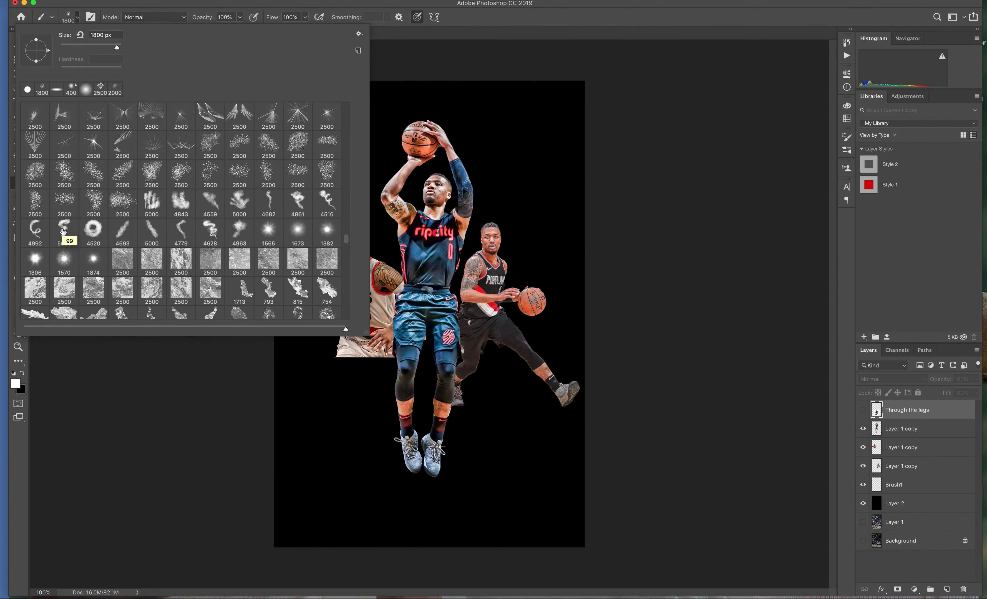
pyautogui.scroll(-1, 63, 231)
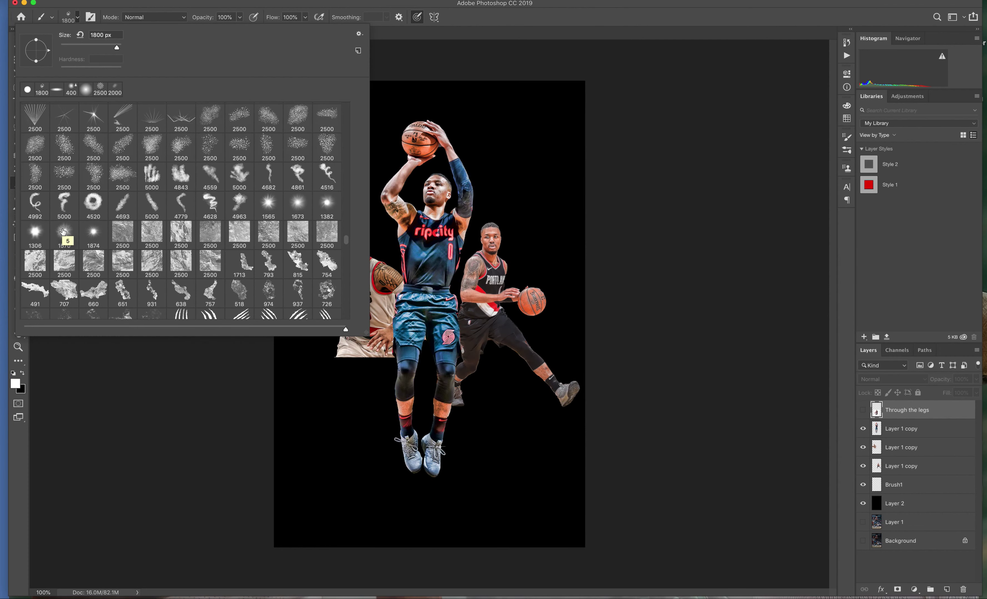
pyautogui.doubleClick(65, 291)
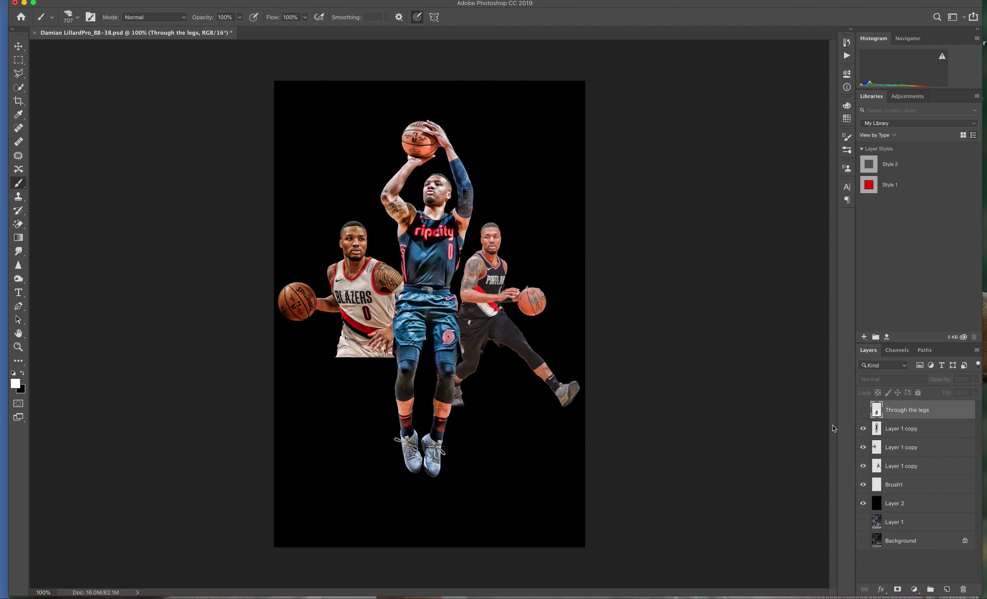
# - Select Brush1, stamp and undo a test white cloud, and reopen the brush tip list
pyautogui.click(863, 411)
pyautogui.click(863, 412)
pyautogui.click(908, 504)
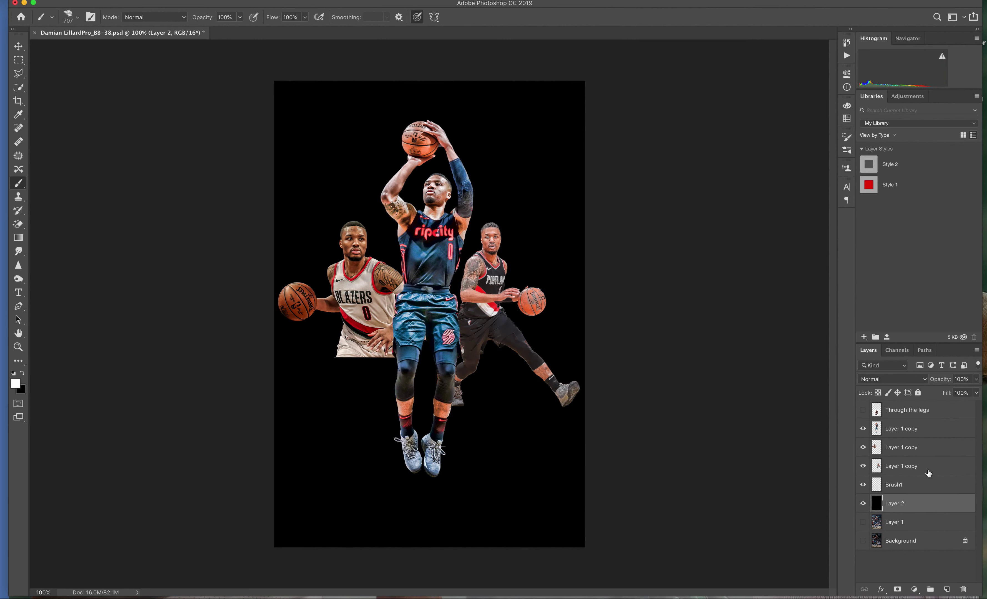
pyautogui.click(914, 489)
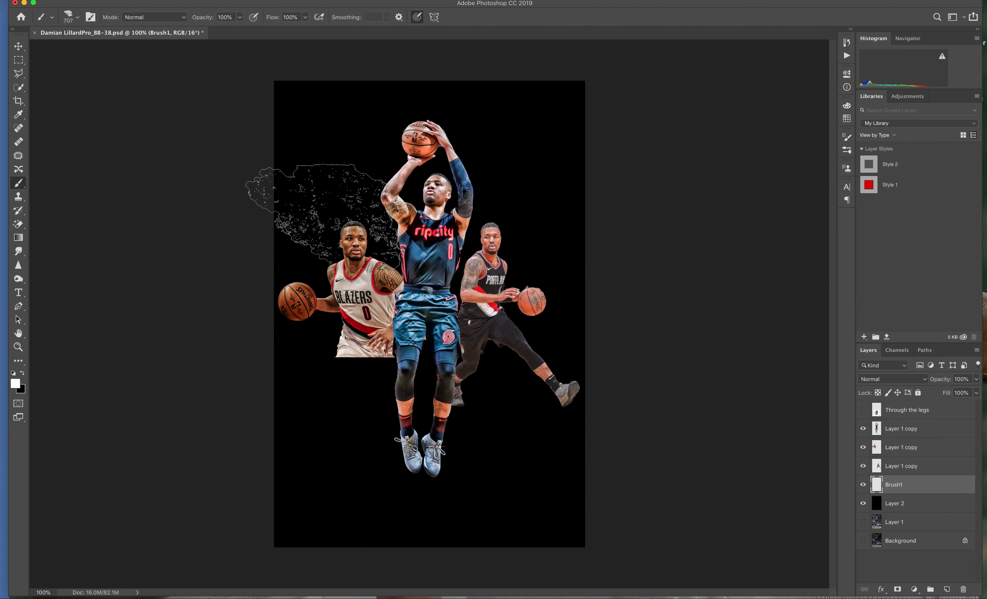
pyautogui.click(332, 221)
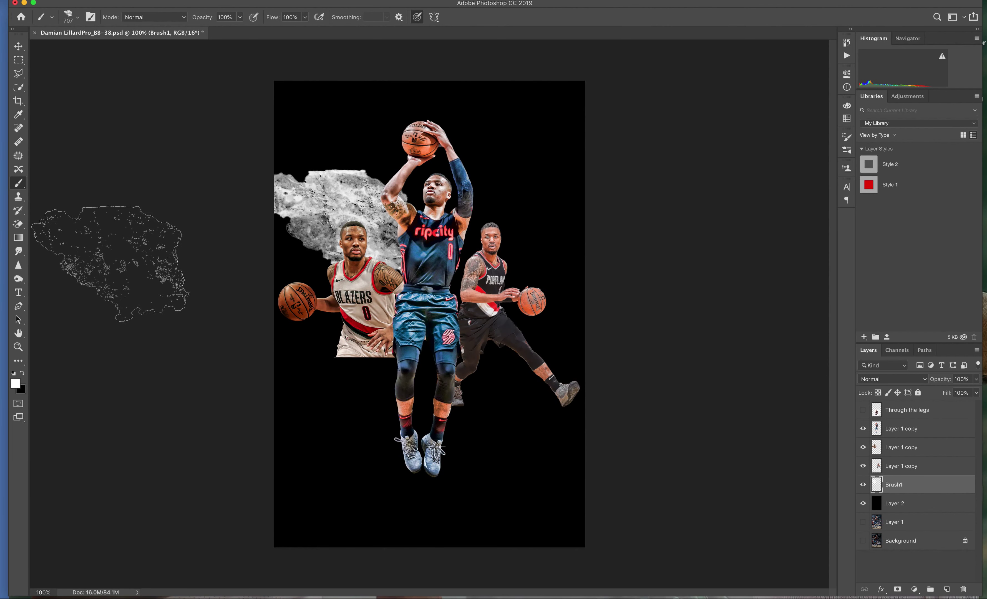
pyautogui.hotkey('ctrl', 'z')
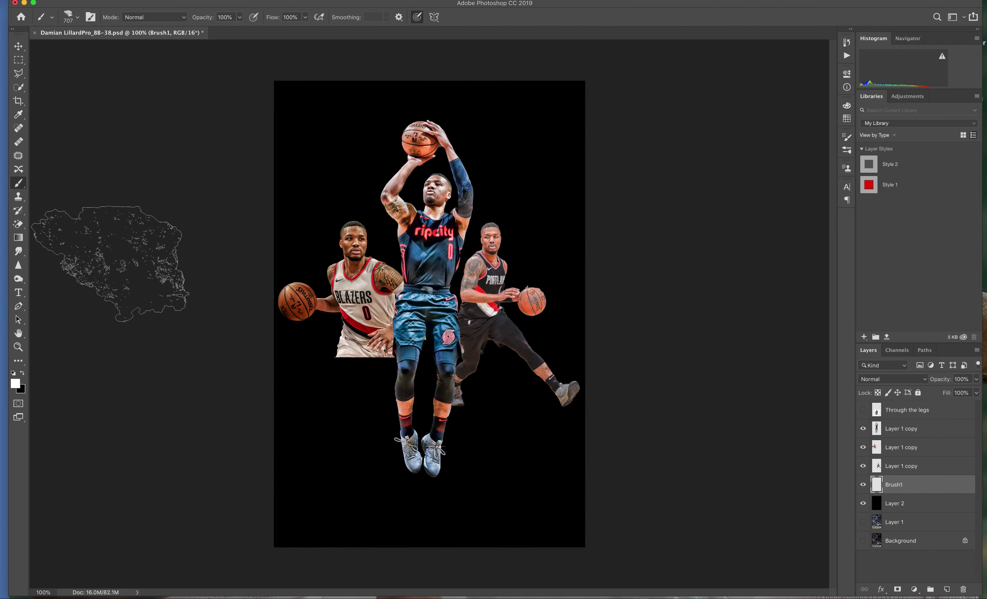
pyautogui.click(68, 19)
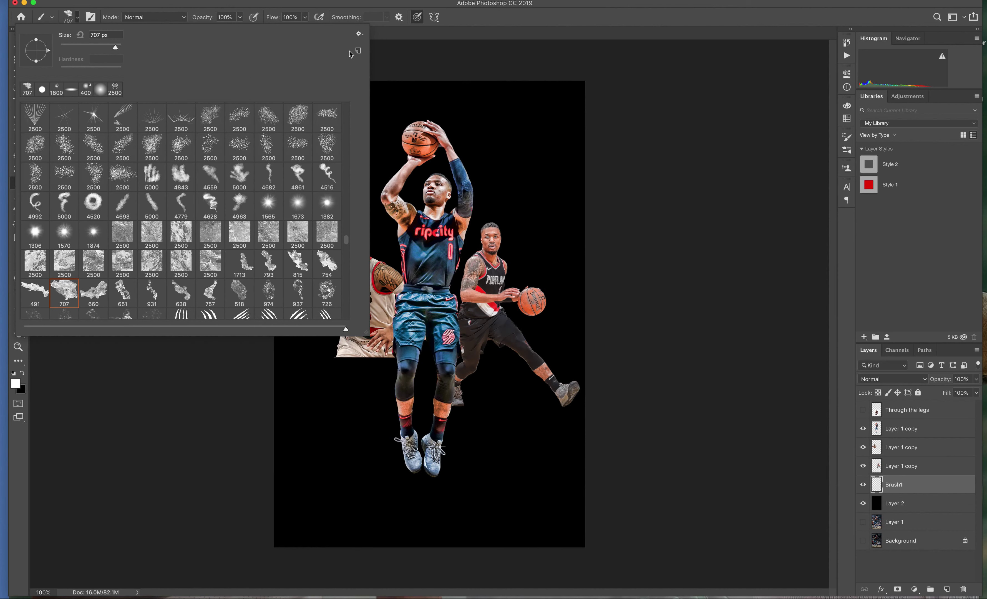
# - In Brush Settings enable scattering, set 78% spacing and 182 px size, then test and undo a stroke
pyautogui.click(91, 17)
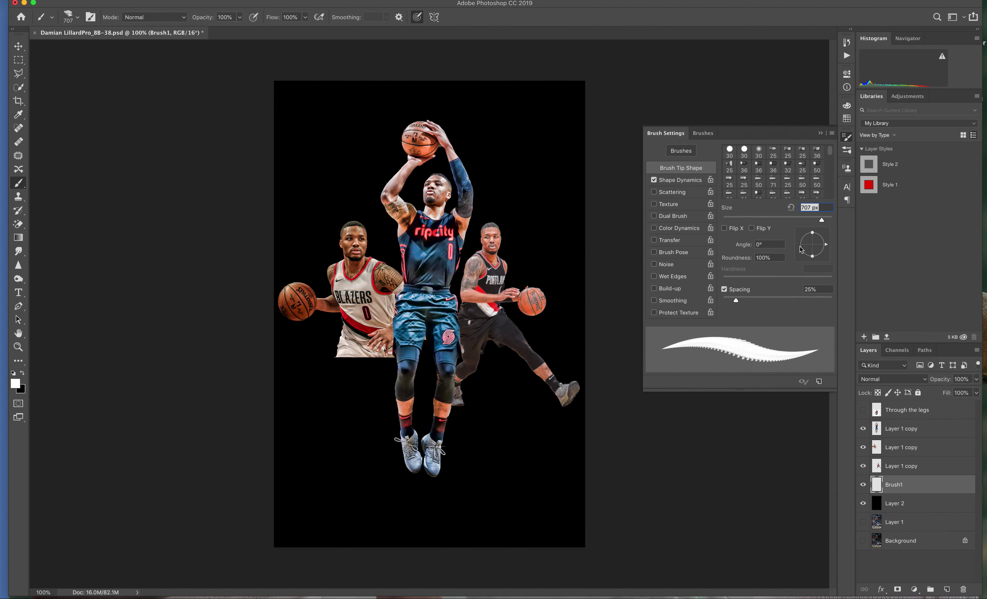
pyautogui.moveTo(821, 219); pyautogui.dragTo(814, 223)
pyautogui.click(654, 192)
pyautogui.moveTo(736, 301); pyautogui.dragTo(764, 301)
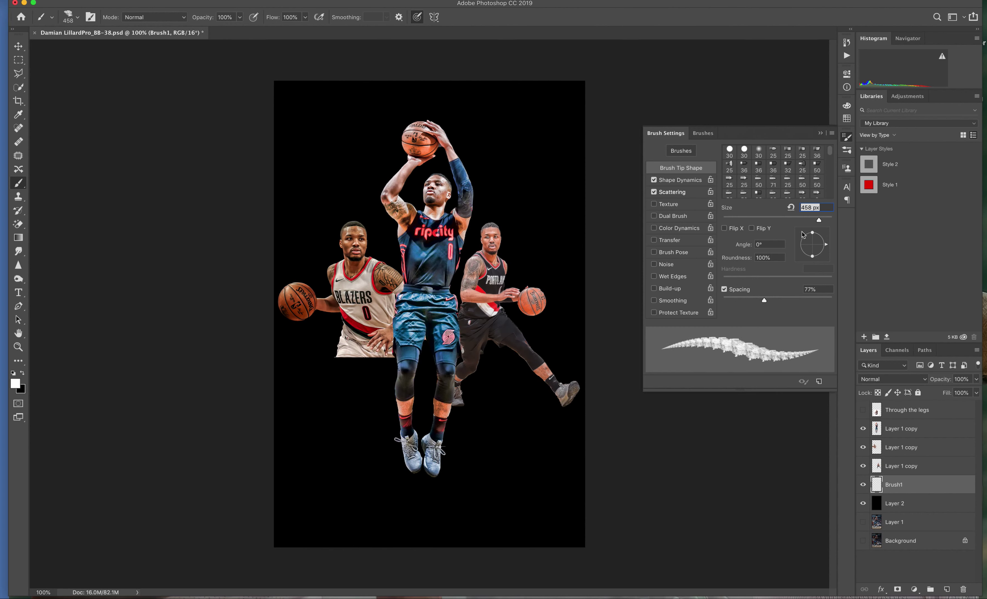
pyautogui.moveTo(819, 220); pyautogui.dragTo(723, 223)
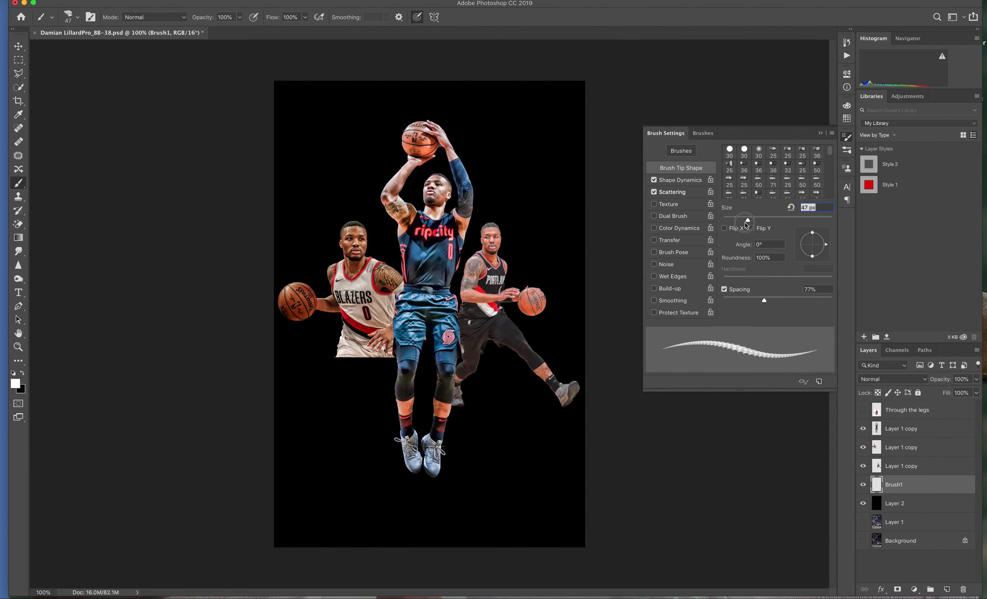
pyautogui.moveTo(329, 123)
pyautogui.mouseDown()
pyautogui.moveTo(520, 206)
pyautogui.moveTo(525, 553)
pyautogui.mouseUp()
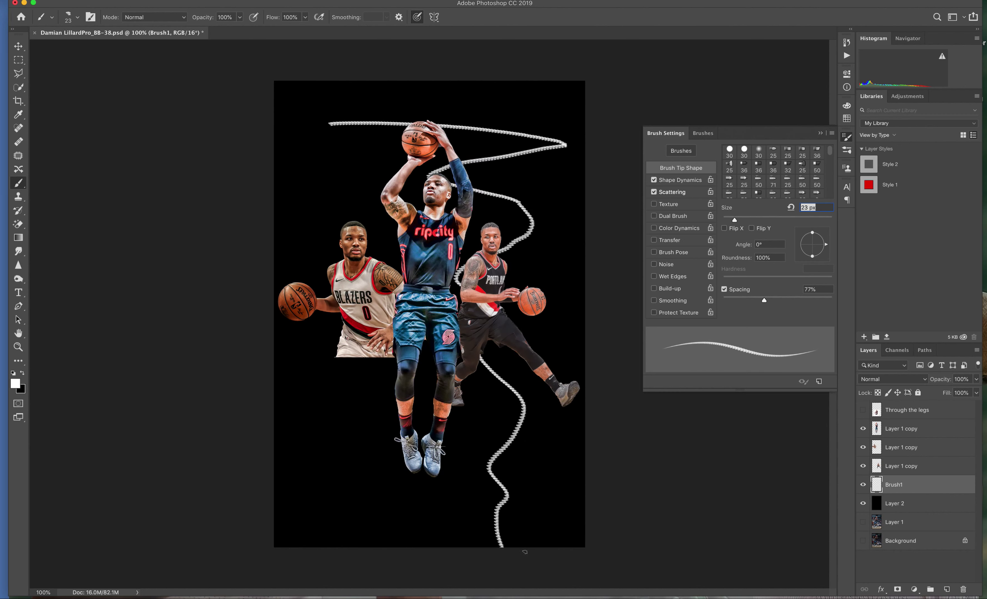
pyautogui.hotkey('ctrl', 'z')
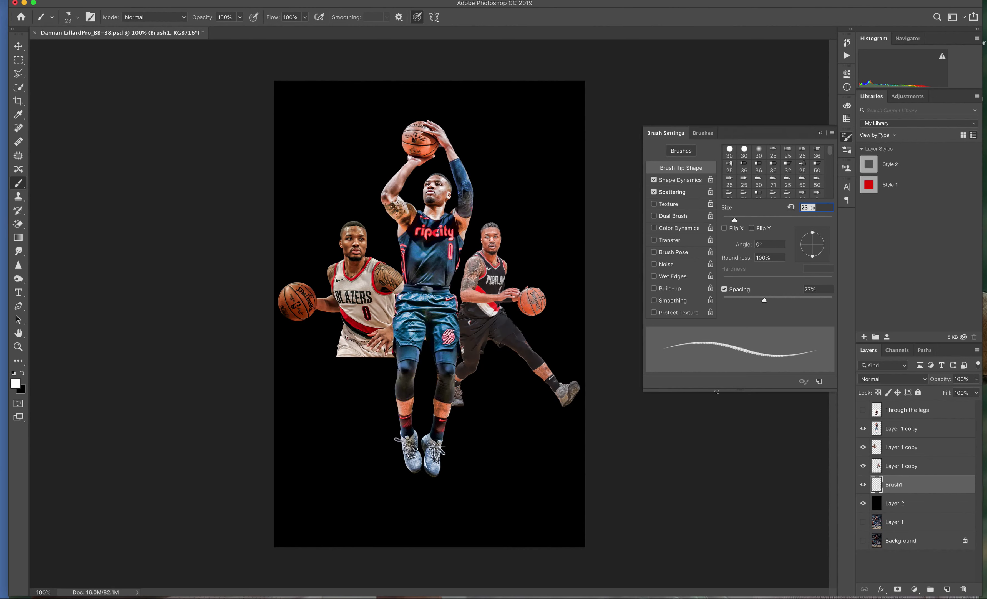
# - Enlarge the brush, raise spacing to 115%, then shrink it to 700 px with [
pyautogui.moveTo(735, 220); pyautogui.dragTo(831, 220)
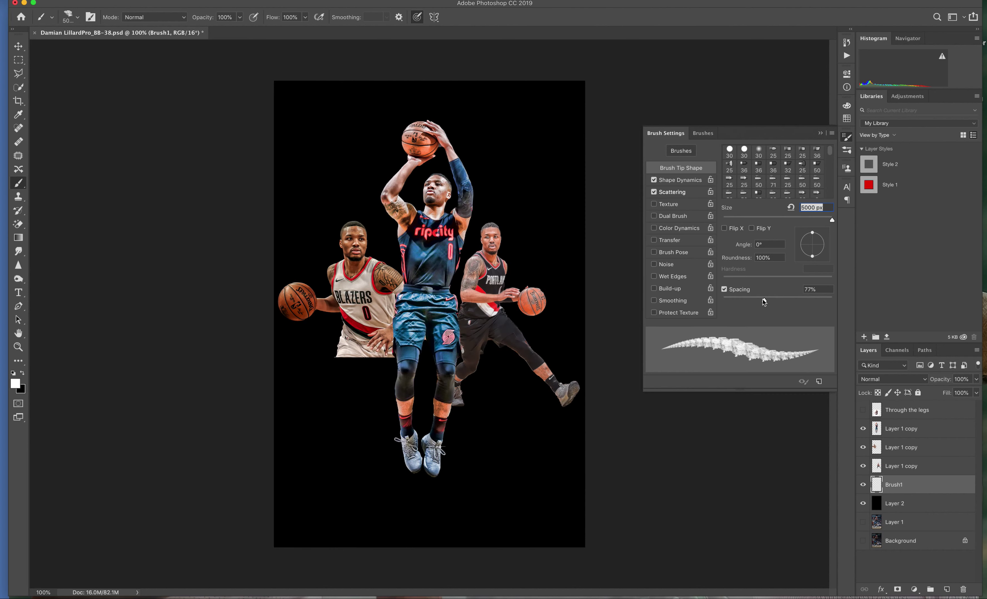
pyautogui.moveTo(763, 300); pyautogui.dragTo(782, 301)
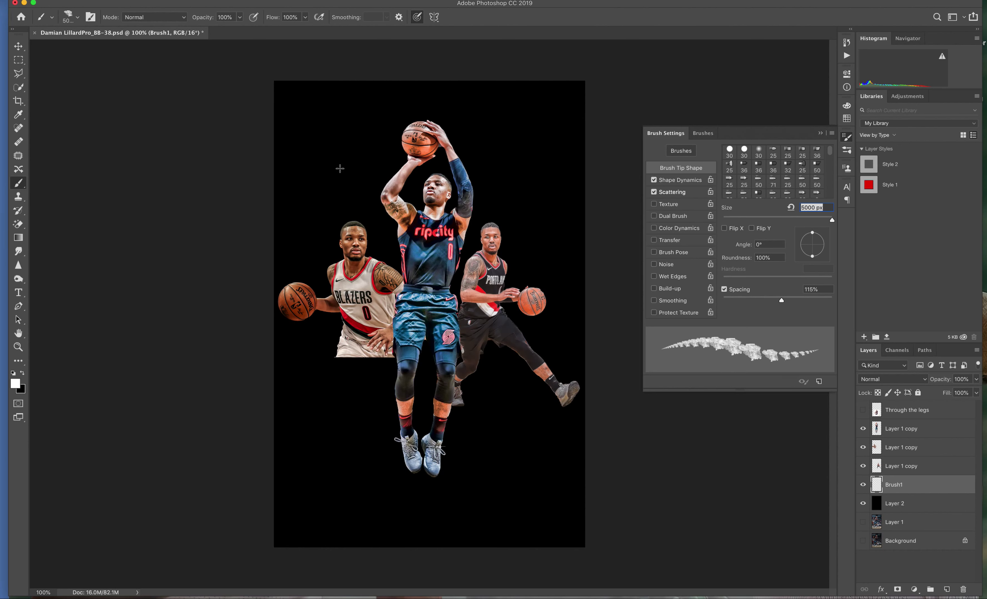
pyautogui.press('[')
pyautogui.press('[')
pyautogui.press('[')
pyautogui.press('[')
pyautogui.press('[')
pyautogui.press('[')
pyautogui.press('[')
pyautogui.press('[')
pyautogui.press('[')
pyautogui.press('[')
pyautogui.press('[')
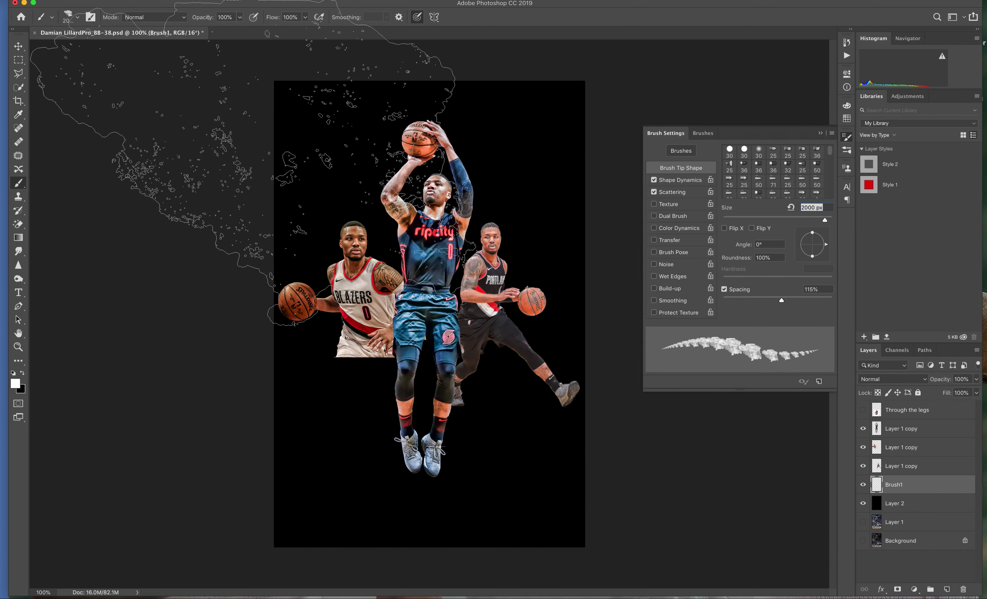
pyautogui.press('[')
pyautogui.press('[')
pyautogui.press('[')
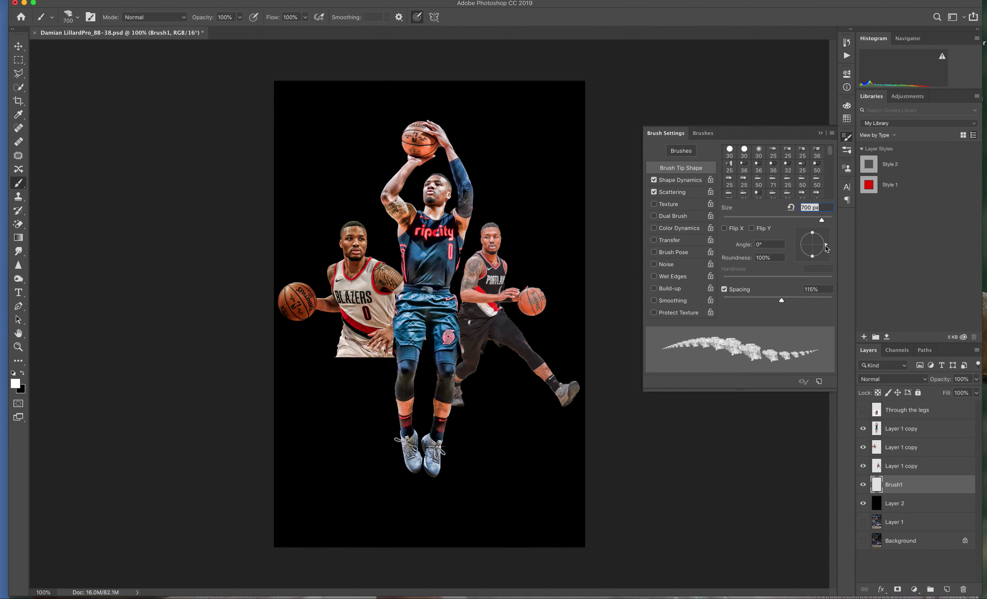
pyautogui.moveTo(825, 248); pyautogui.dragTo(801, 254)
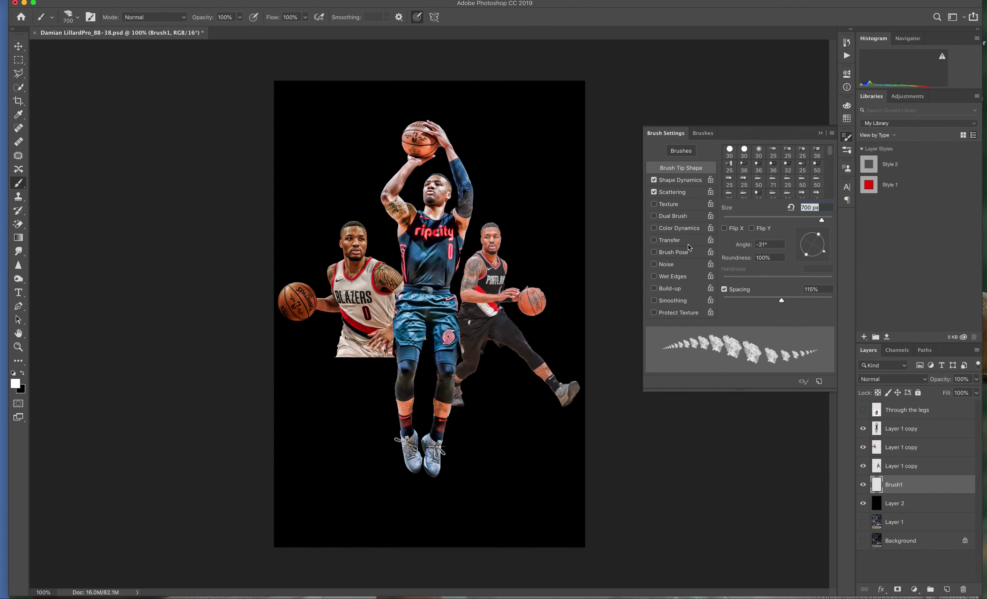
pyautogui.click(358, 178)
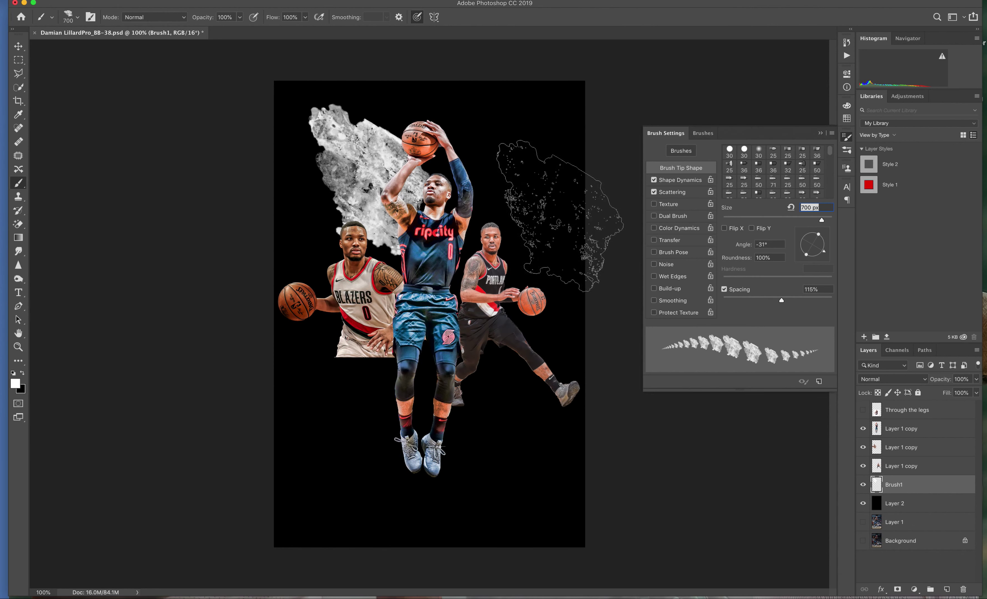
pyautogui.moveTo(826, 253)
pyautogui.mouseDown()
pyautogui.moveTo(825, 235)
pyautogui.moveTo(799, 250)
pyautogui.mouseUp()
pyautogui.click(473, 335)
pyautogui.click(338, 445)
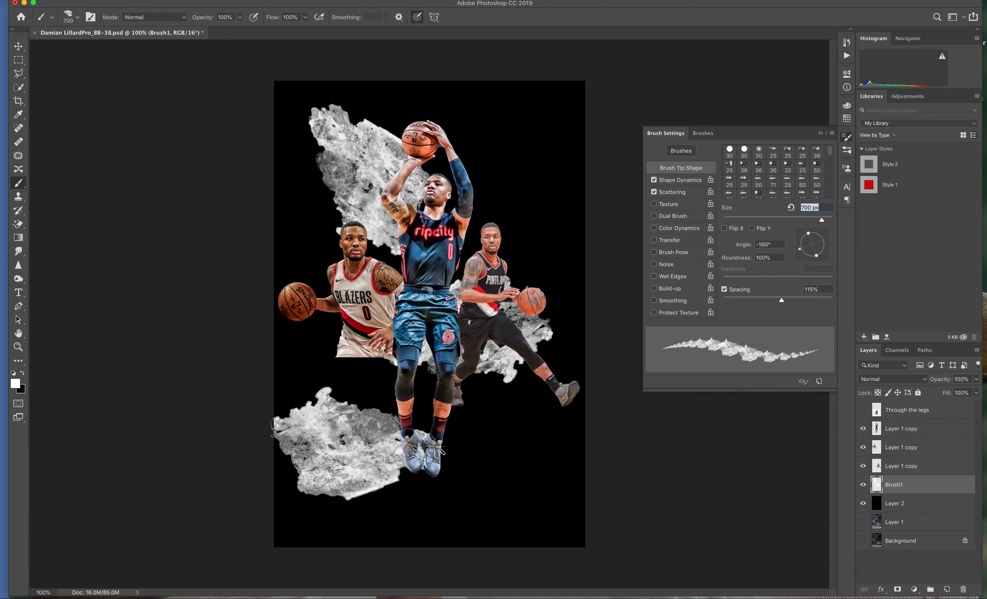
pyautogui.click(525, 508)
pyautogui.click(539, 129)
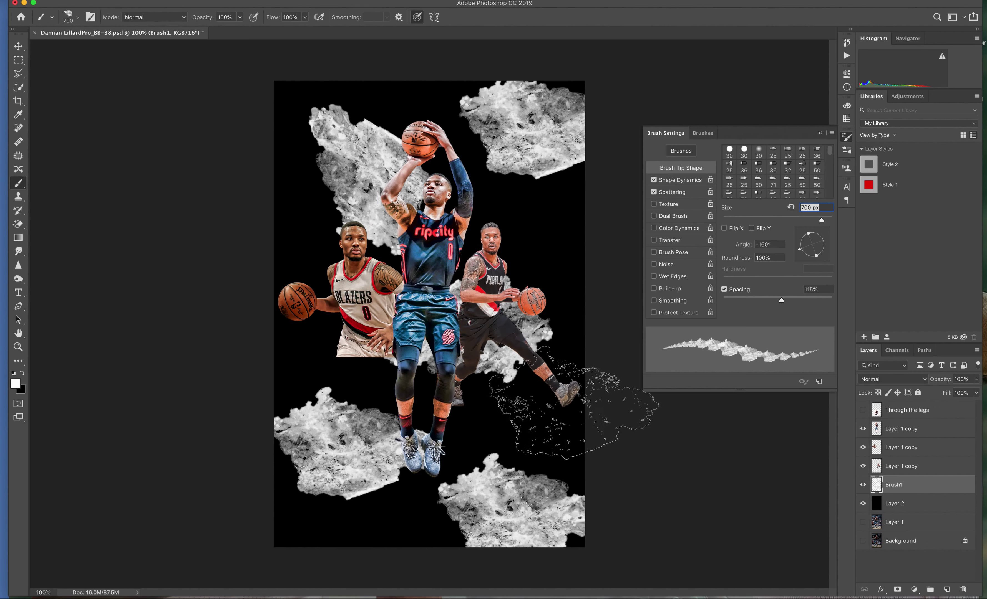
pyautogui.click(573, 404)
pyautogui.click(606, 243)
pyautogui.click(198, 267)
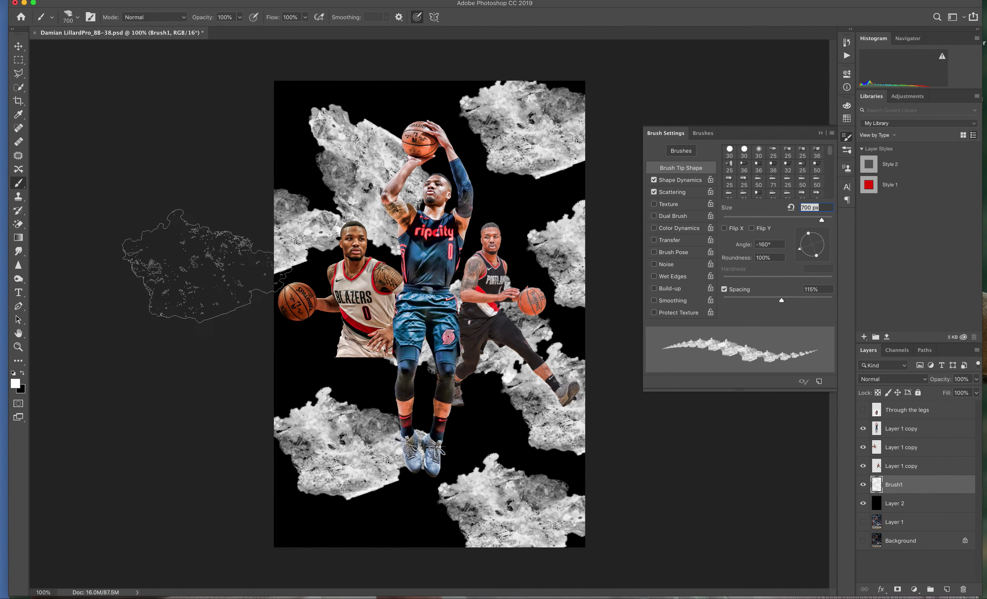
pyautogui.click(211, 357)
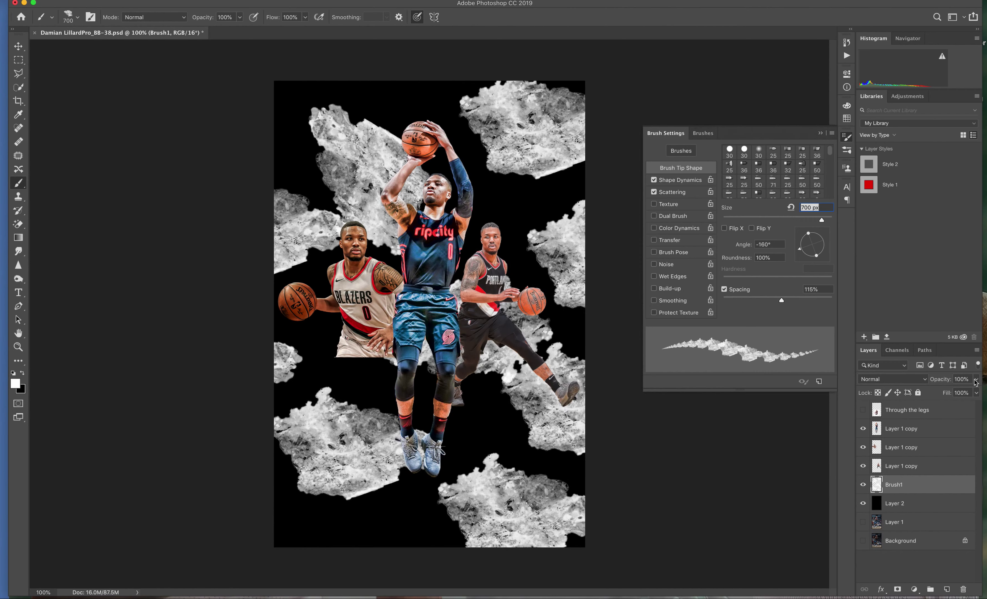
pyautogui.click(924, 380)
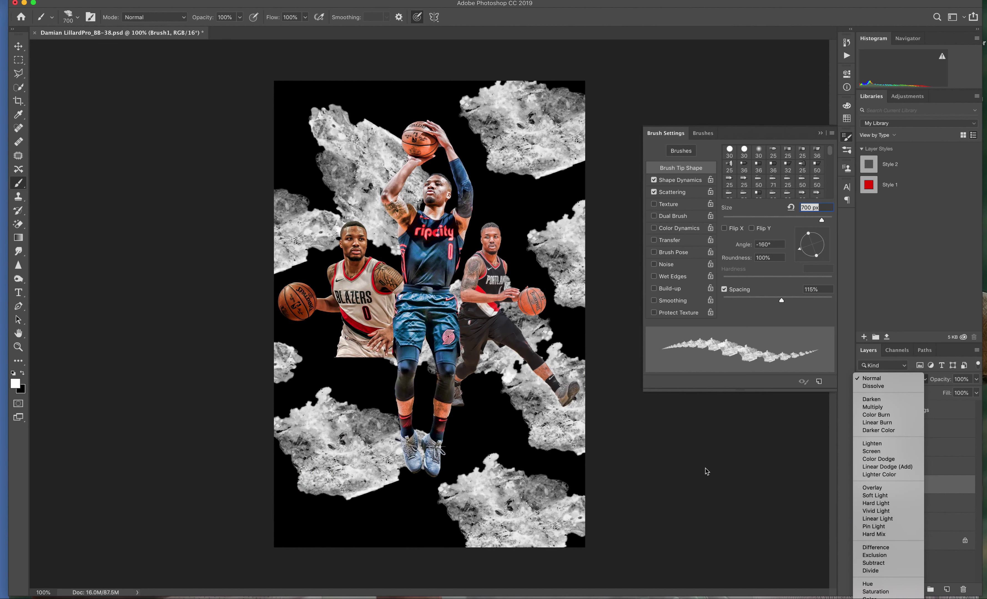
pyautogui.click(740, 423)
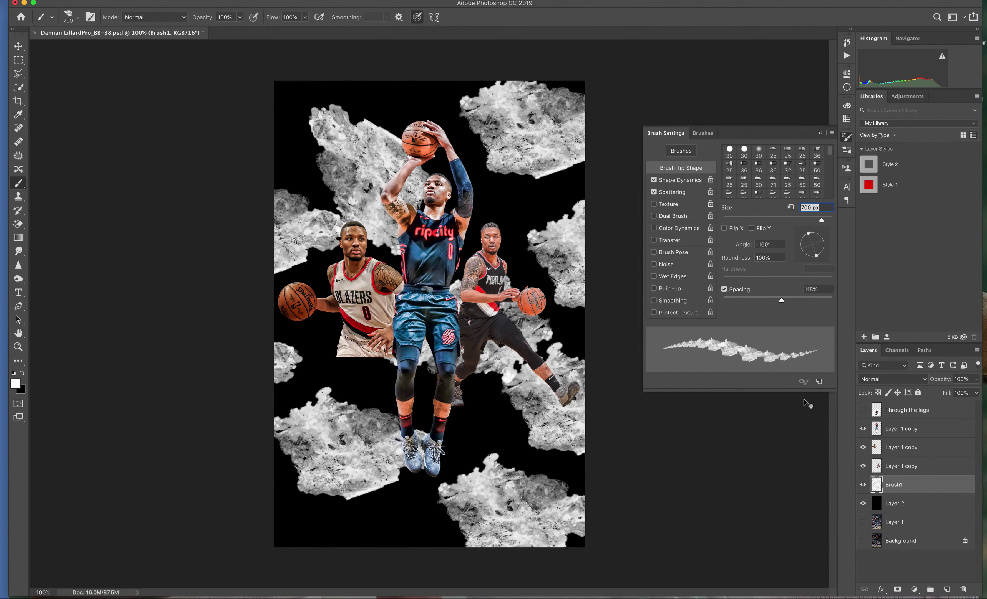
pyautogui.hotkey('ctrl', 'z')
pyautogui.hotkey('ctrl', 'z')
pyautogui.hotkey('ctrl', 'z')
pyautogui.hotkey('ctrl', 'z')
pyautogui.hotkey('ctrl', 'z')
pyautogui.hotkey('ctrl', 'z')
pyautogui.hotkey('ctrl', 'z')
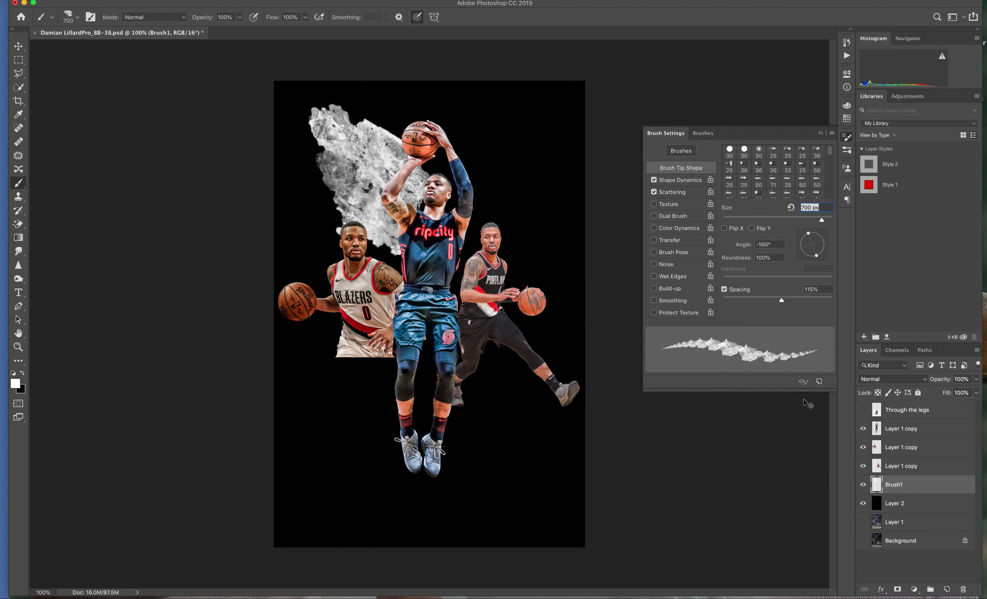
pyautogui.hotkey('ctrl', 'z')
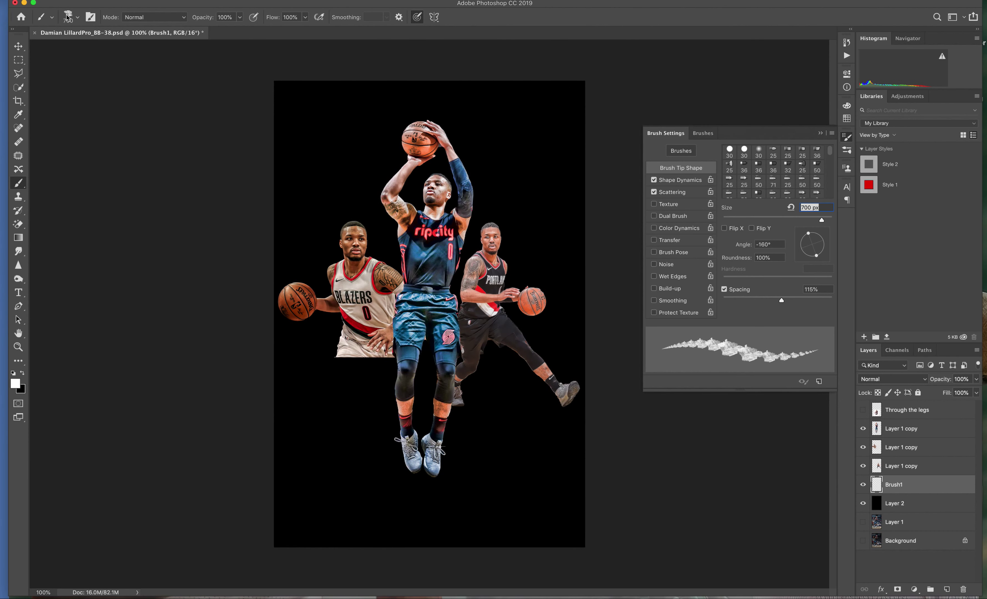
# - Scroll up the brush preset grid toward the 778 swirl brush
pyautogui.click(70, 17)
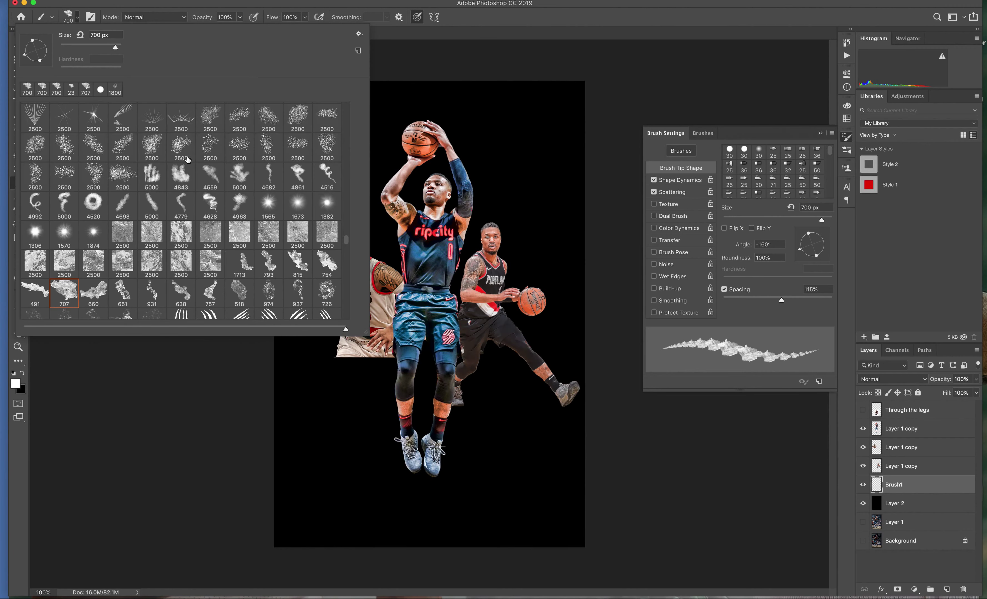
pyautogui.scroll(1, 181, 159)
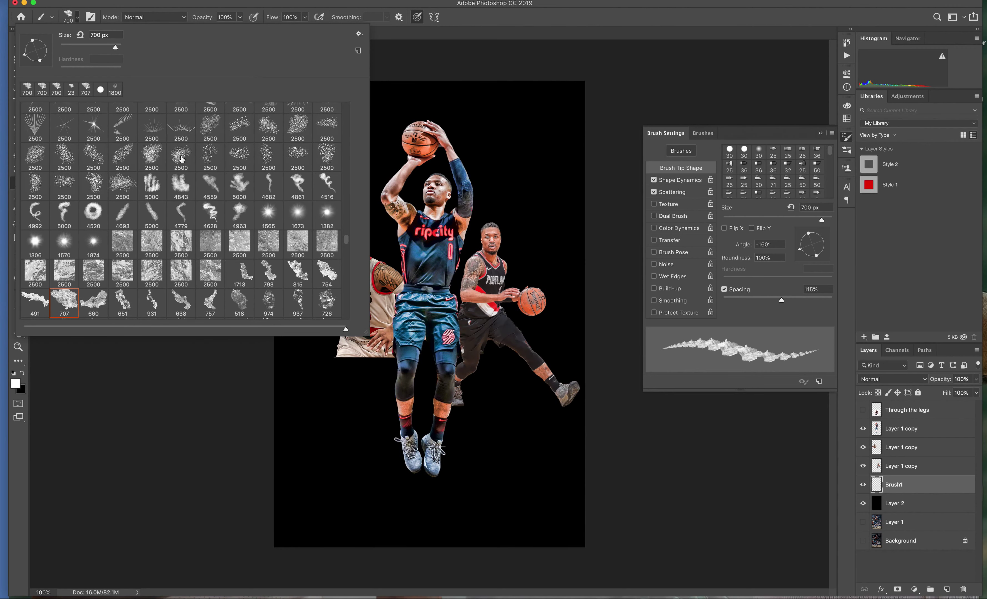
pyautogui.scroll(1, 182, 158)
pyautogui.scroll(1, 181, 158)
pyautogui.scroll(1, 182, 159)
pyautogui.scroll(1, 182, 158)
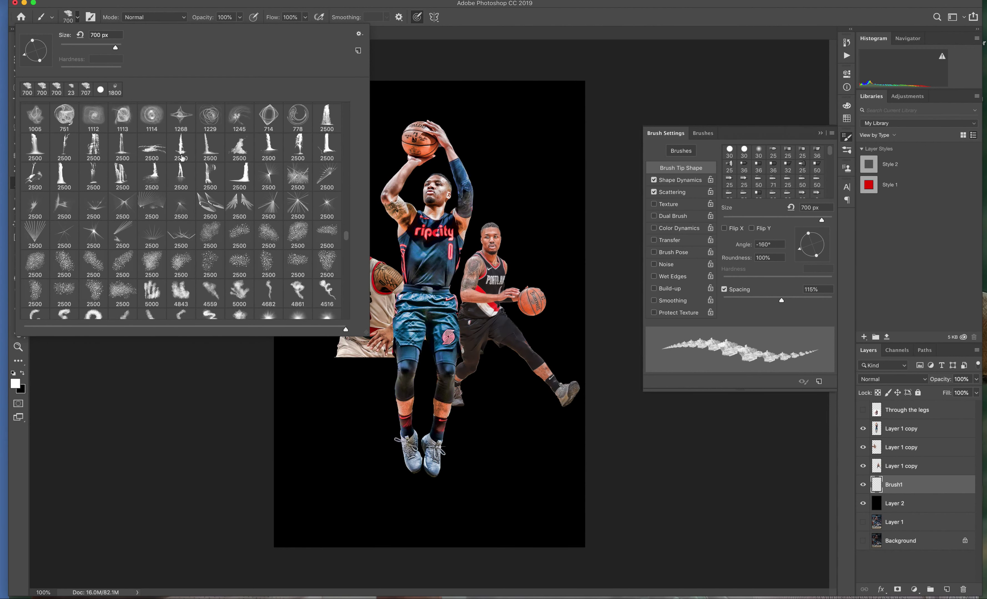
pyautogui.scroll(1, 182, 158)
pyautogui.scroll(1, 182, 158)
pyautogui.scroll(1, 182, 158)
pyautogui.scroll(1, 182, 157)
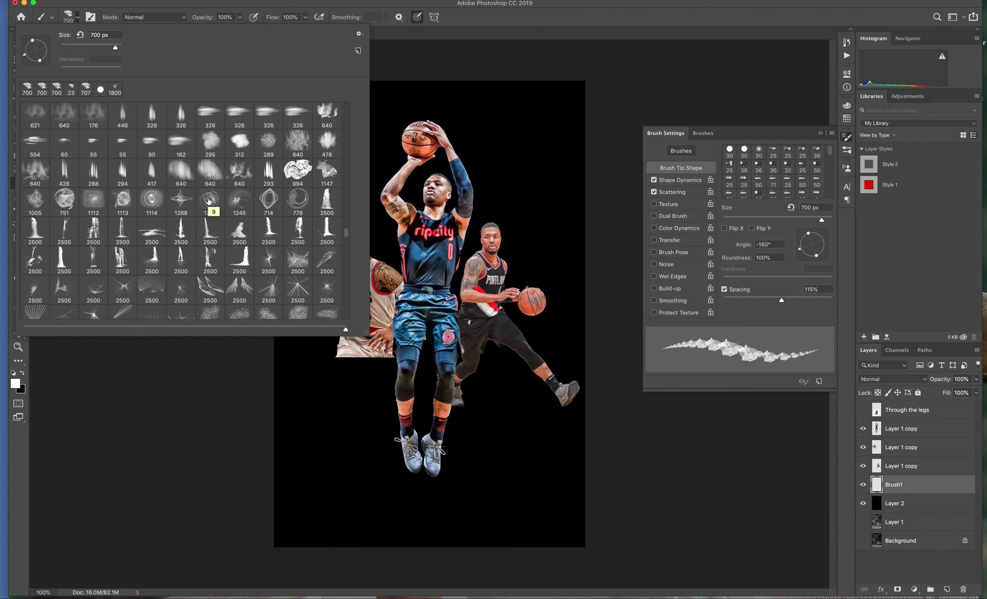
# - Choose the 778 swirl preset and test-stamp it behind the players, then undo
pyautogui.doubleClick(299, 198)
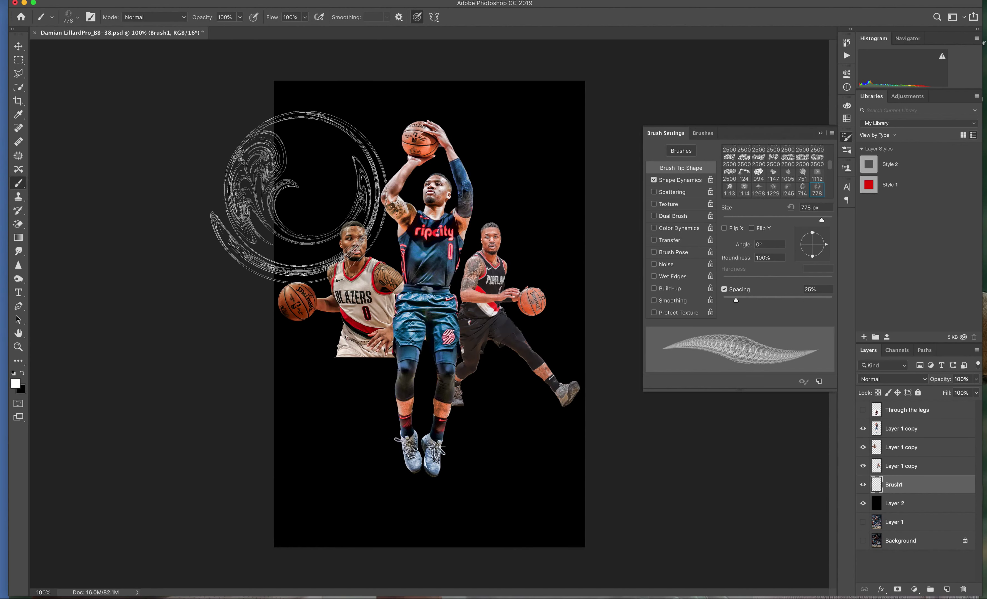
pyautogui.click(422, 284)
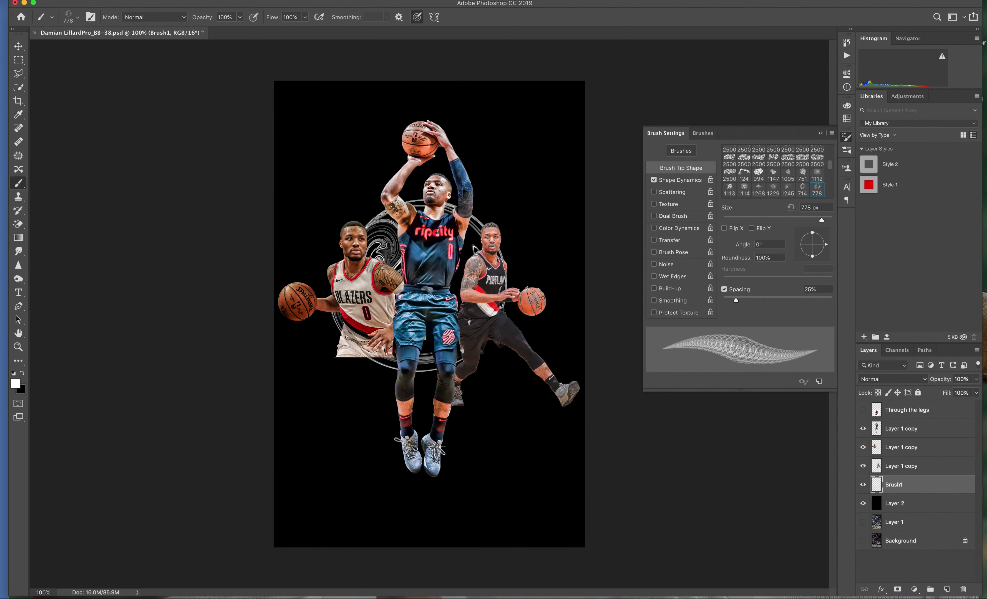
pyautogui.hotkey('ctrl', 'z')
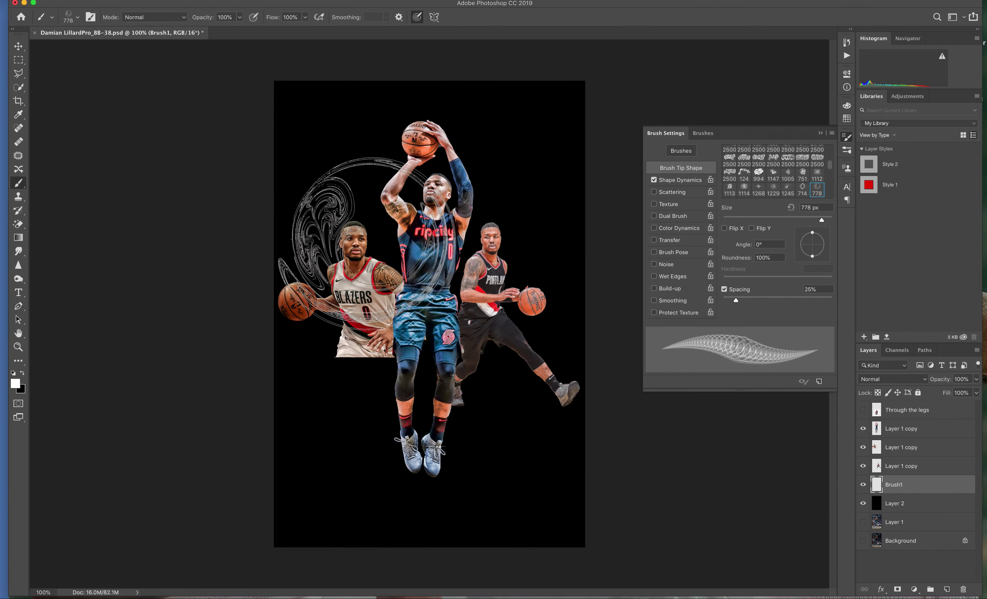
# - Stamp a 1200 px swirl behind the players and fade Brush1 to 24% opacity
pyautogui.press(']')
pyautogui.press(']')
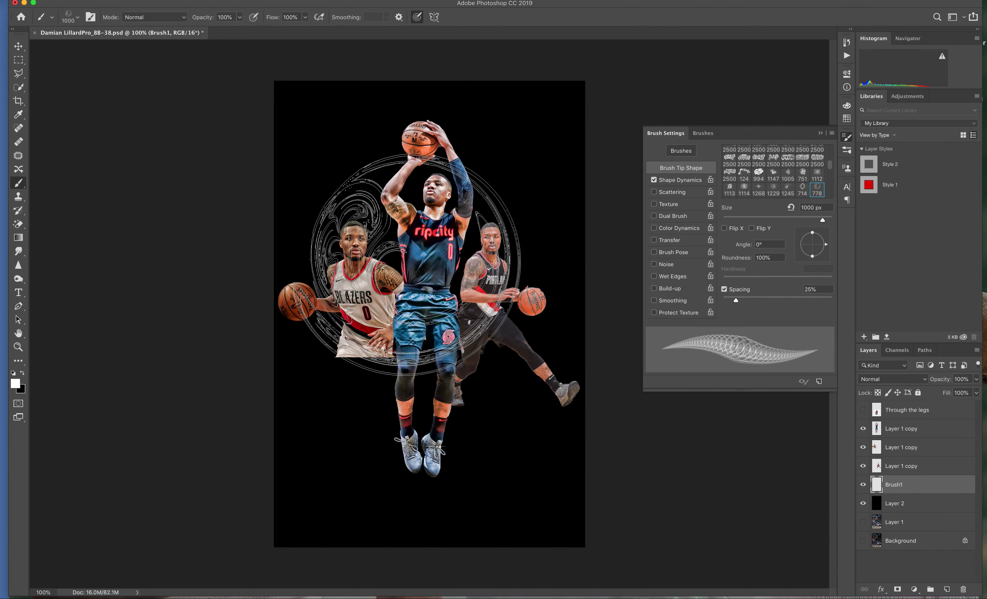
pyautogui.press(']')
pyautogui.press(']')
pyautogui.press(']')
pyautogui.click(424, 300)
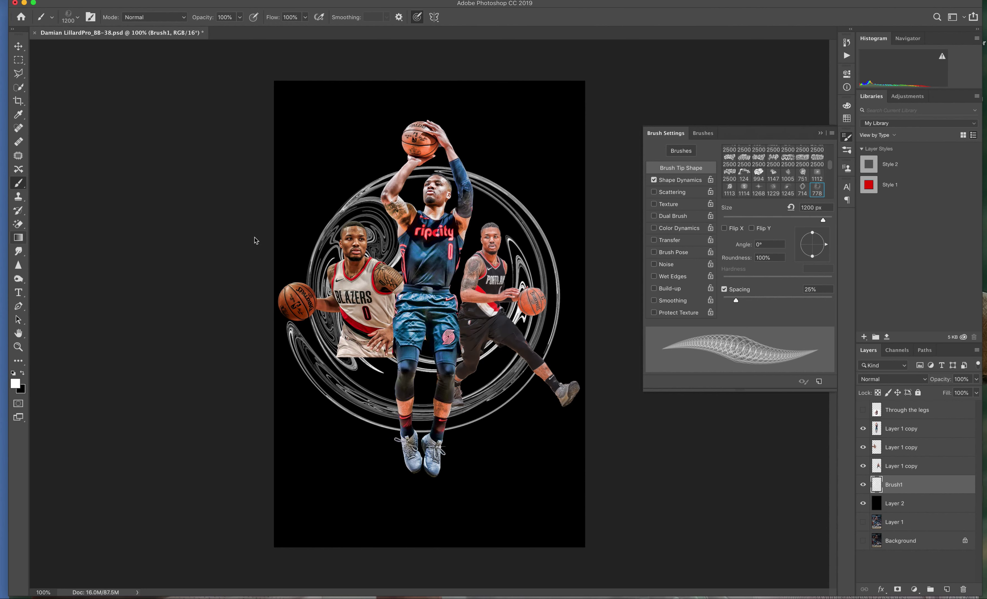
pyautogui.click(977, 380)
pyautogui.moveTo(976, 391); pyautogui.dragTo(945, 398)
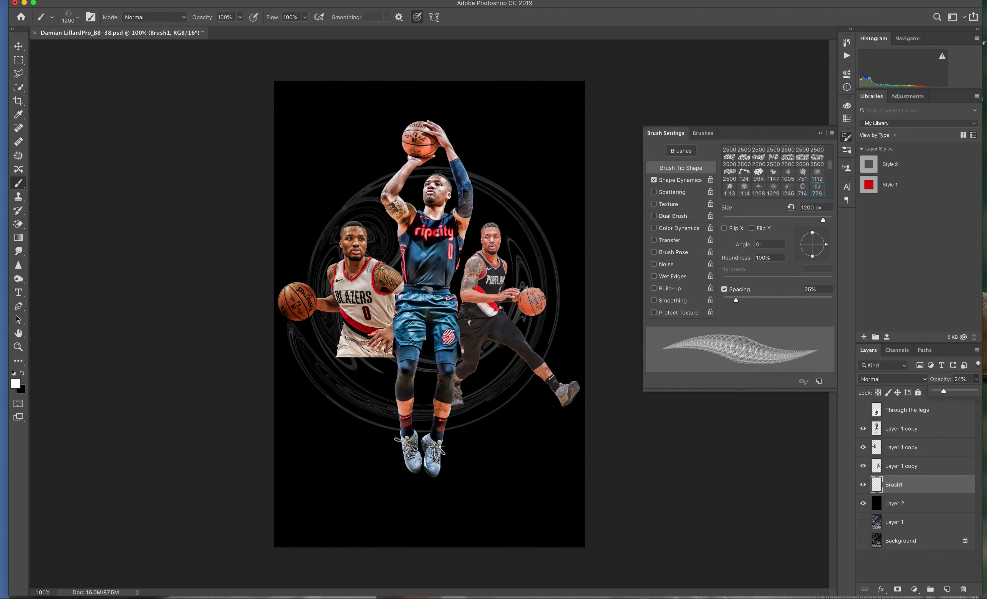
# - Dismiss the opacity slider and rename the Brush1 swirl layer to 'Circle'
pyautogui.click(892, 484)
pyautogui.press('r')
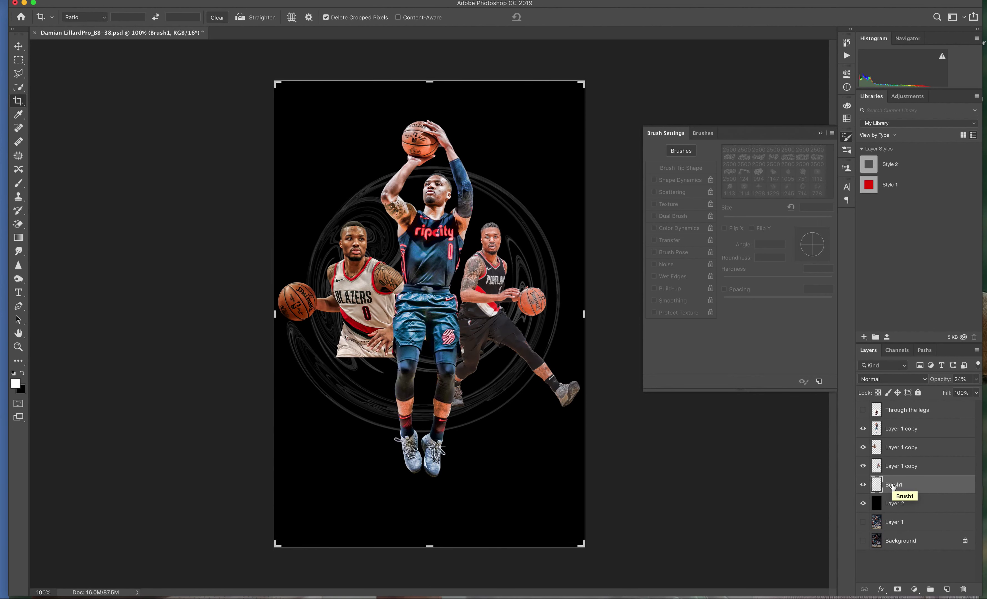
pyautogui.press('e')
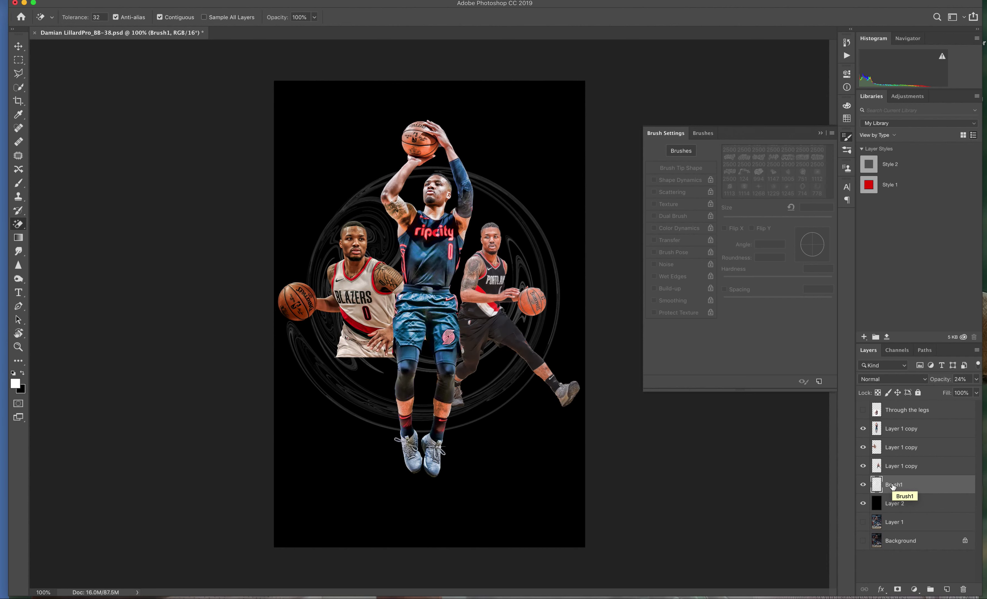
pyautogui.doubleClick(892, 485)
pyautogui.write('Circle')
pyautogui.press('Return')
pyautogui.press('super+Tab')
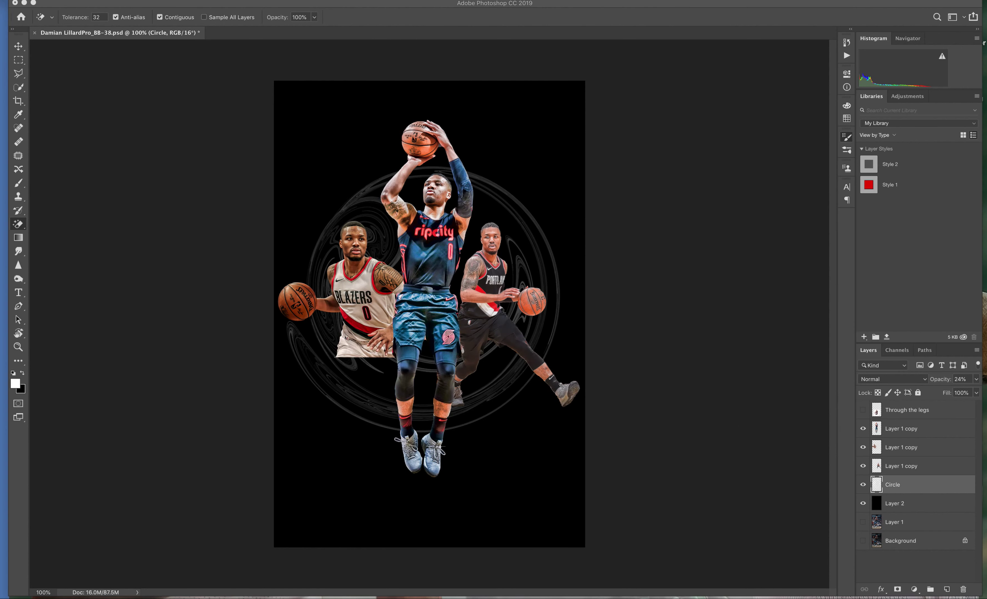
# - Place the brown grunge texture on the canvas, rotated 90° upright and enlarged
pyautogui.moveTo(776, 152); pyautogui.dragTo(451, 265)
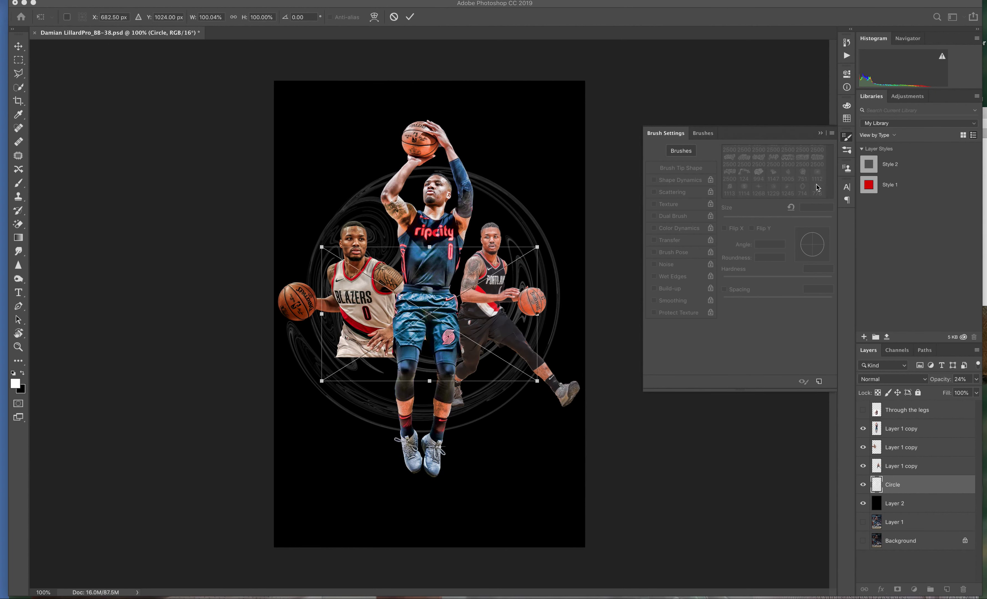
pyautogui.moveTo(544, 249); pyautogui.dragTo(593, 177)
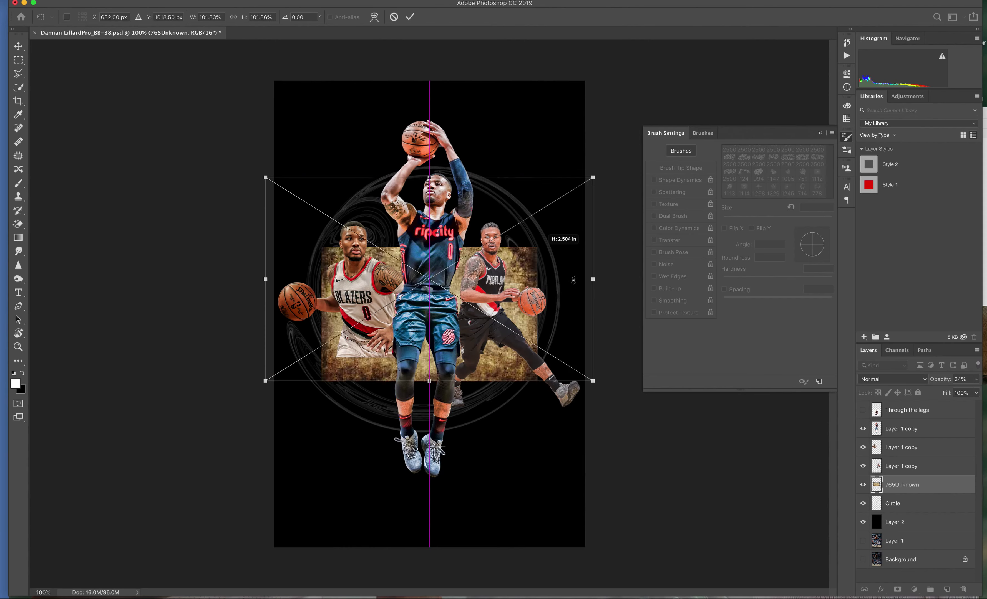
pyautogui.moveTo(597, 387)
pyautogui.mouseDown()
pyautogui.moveTo(253, 536)
pyautogui.moveTo(264, 536)
pyautogui.mouseUp()
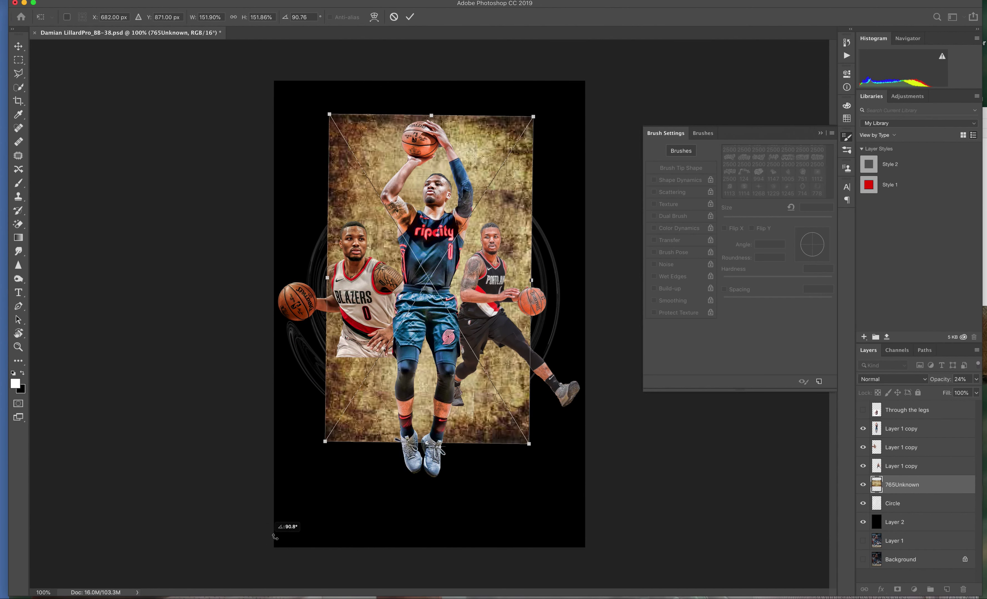
pyautogui.moveTo(531, 455); pyautogui.dragTo(589, 541)
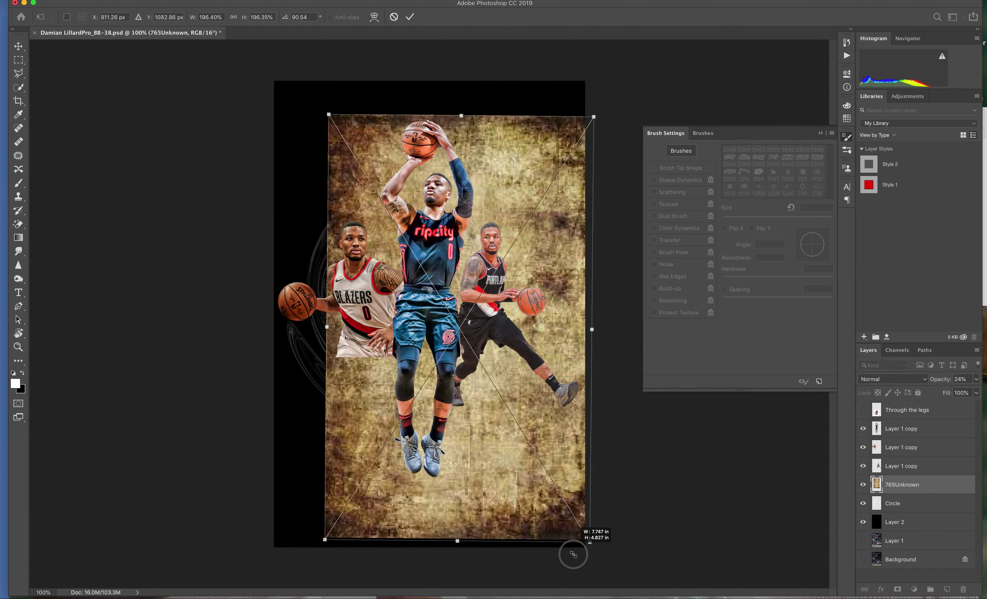
pyautogui.moveTo(322, 534); pyautogui.dragTo(294, 576)
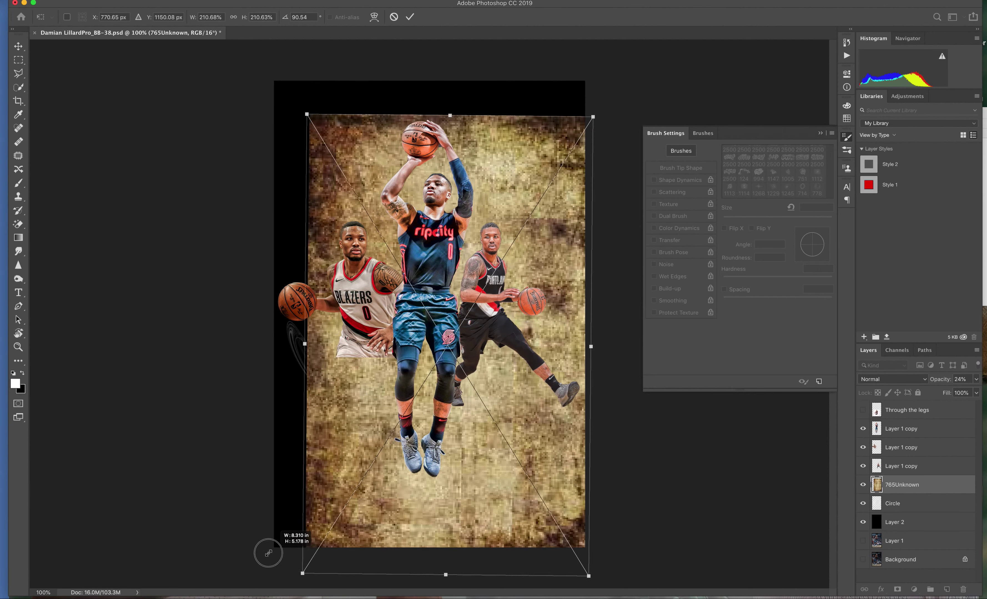
pyautogui.moveTo(412, 329); pyautogui.dragTo(392, 315)
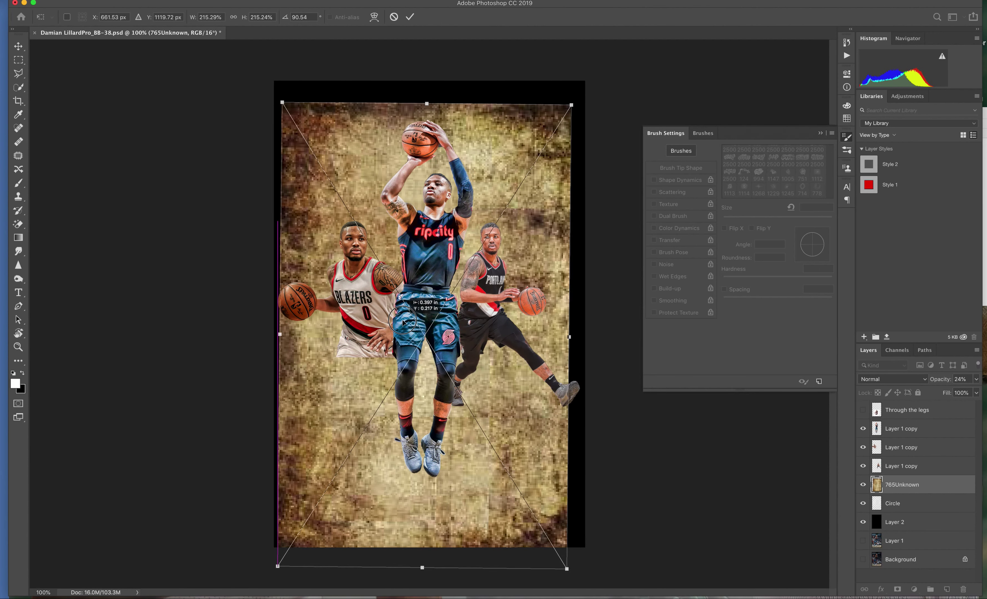
# - Stretch the texture past every canvas edge, straighten it, and commit the transform
pyautogui.moveTo(575, 108); pyautogui.dragTo(592, 74)
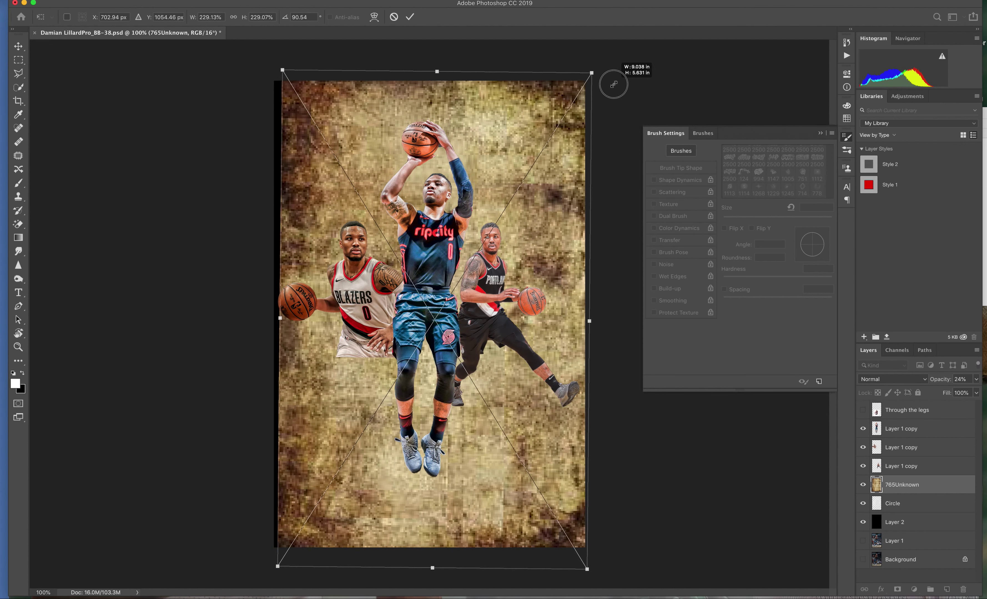
pyautogui.moveTo(283, 71); pyautogui.dragTo(275, 58)
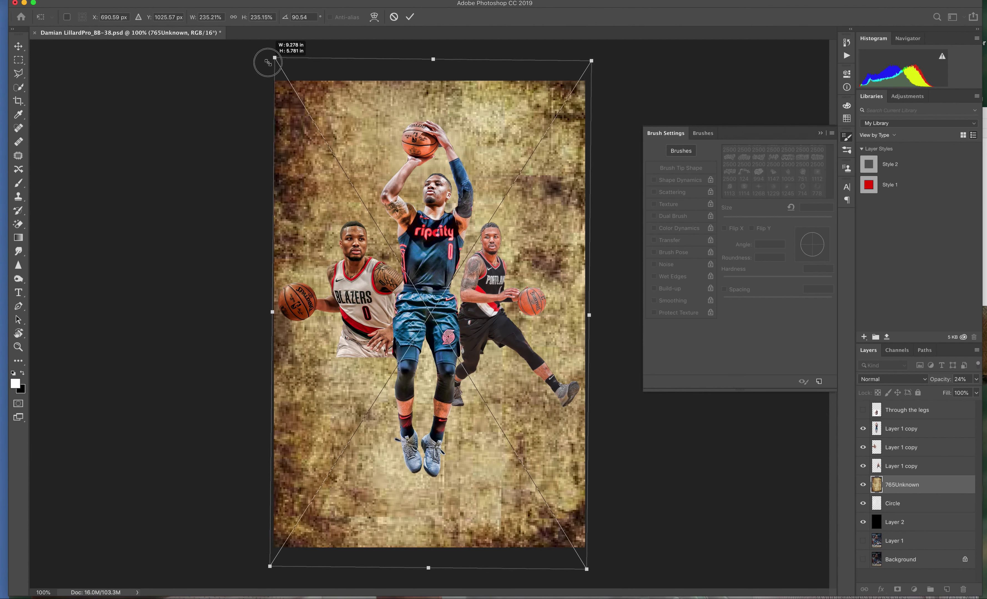
pyautogui.moveTo(596, 579); pyautogui.dragTo(600, 573)
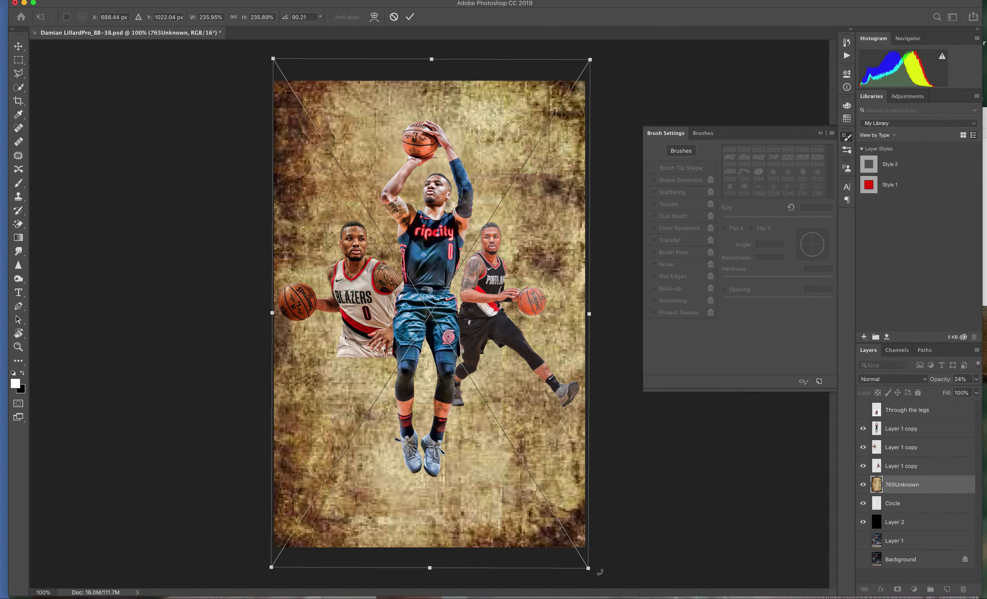
pyautogui.moveTo(272, 313); pyautogui.dragTo(262, 313)
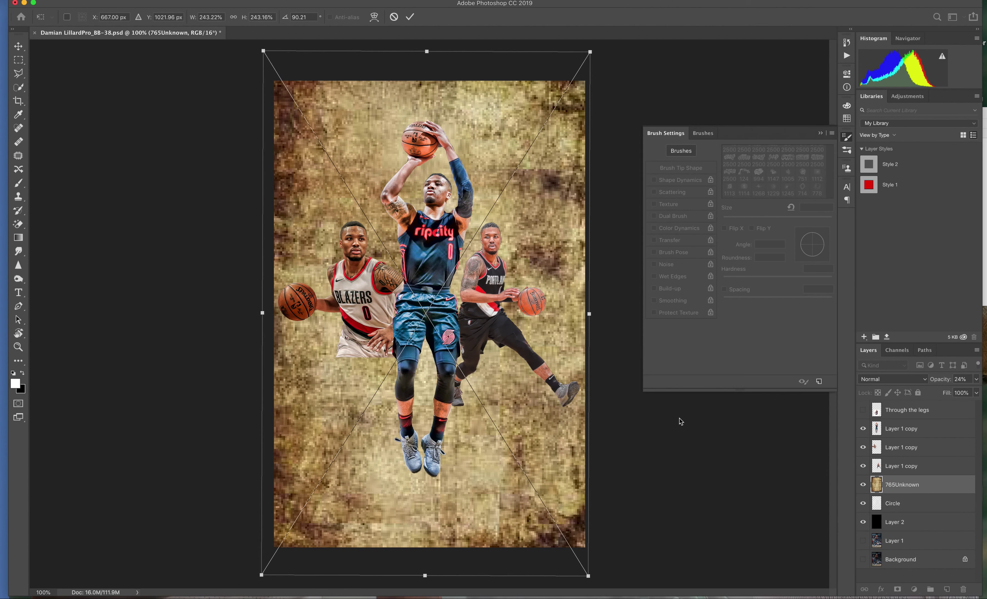
pyautogui.press('Return')
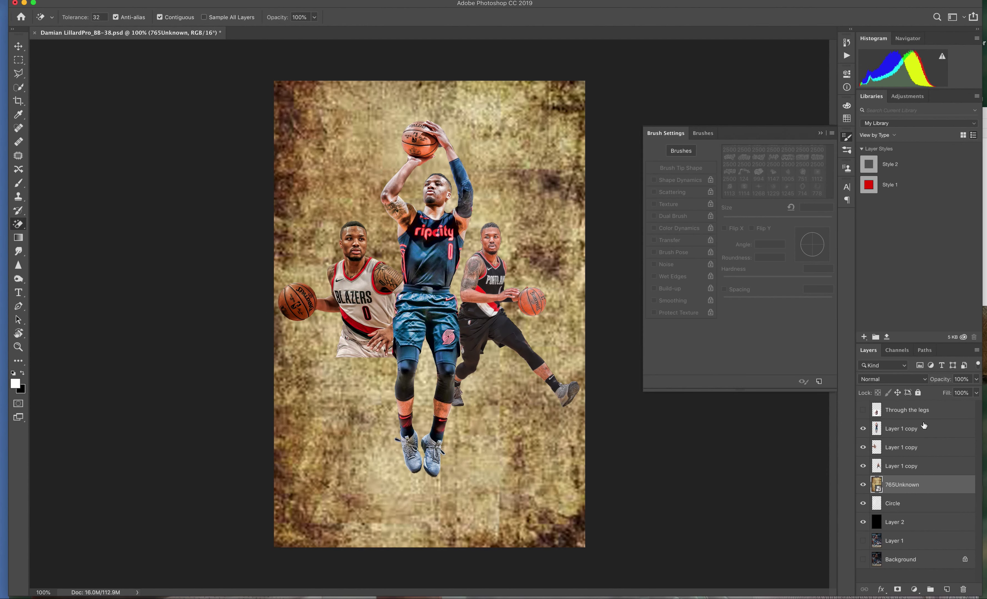
# - Rasterize the 765Unknown texture and set its blend mode to Overlay
pyautogui.click(976, 380)
pyautogui.moveTo(977, 391); pyautogui.dragTo(943, 394)
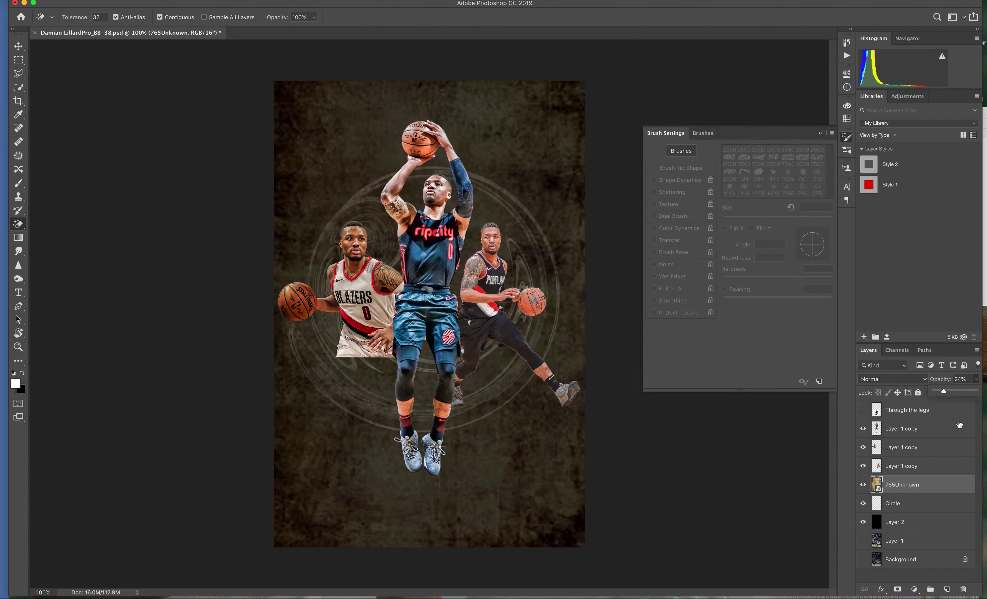
pyautogui.click(743, 439)
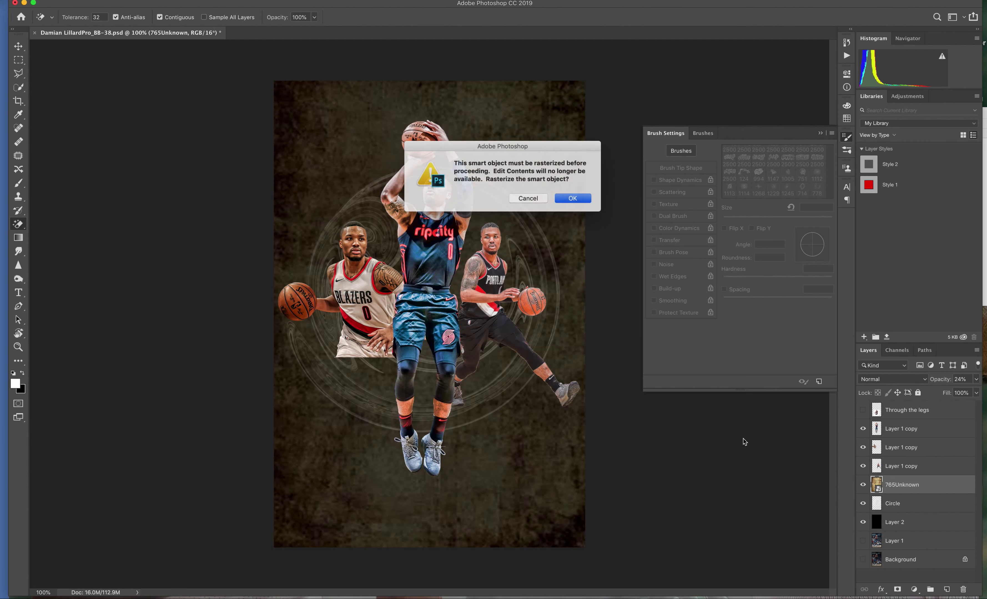
pyautogui.click(573, 198)
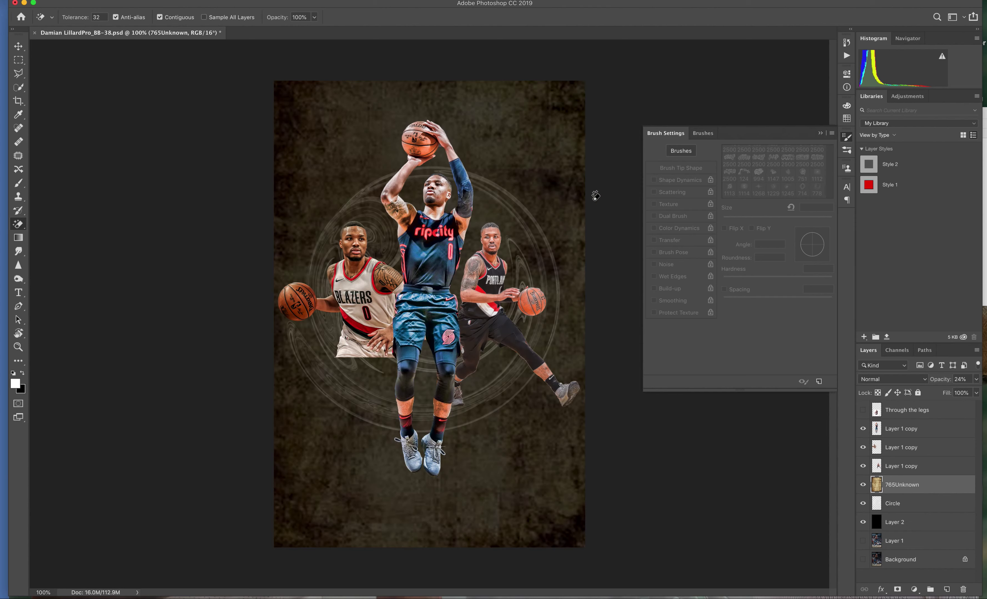
pyautogui.click(926, 382)
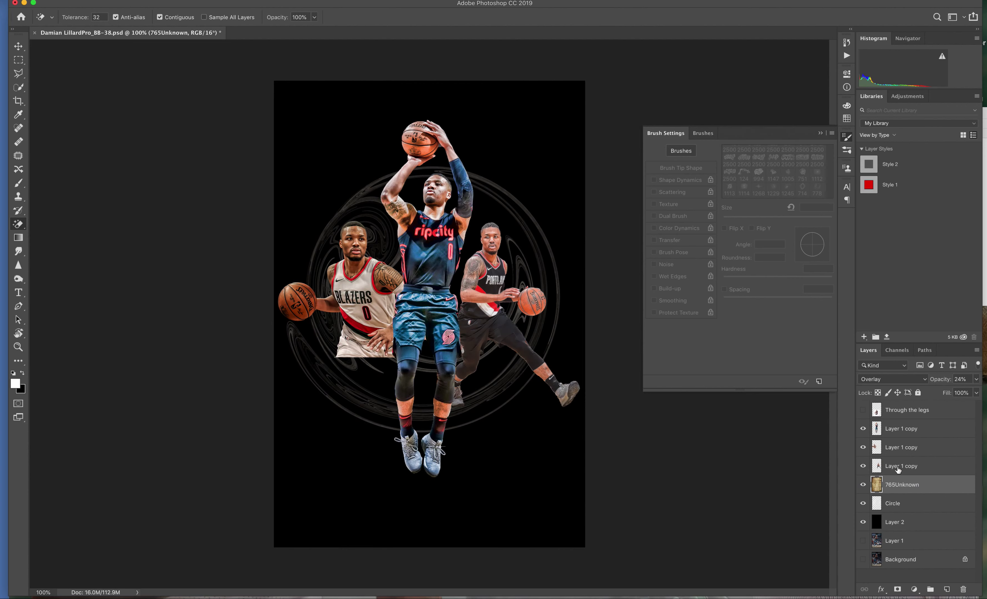
# - Adjust the 765Unknown texture opacity to 78%
pyautogui.click(976, 380)
pyautogui.moveTo(945, 392); pyautogui.dragTo(976, 394)
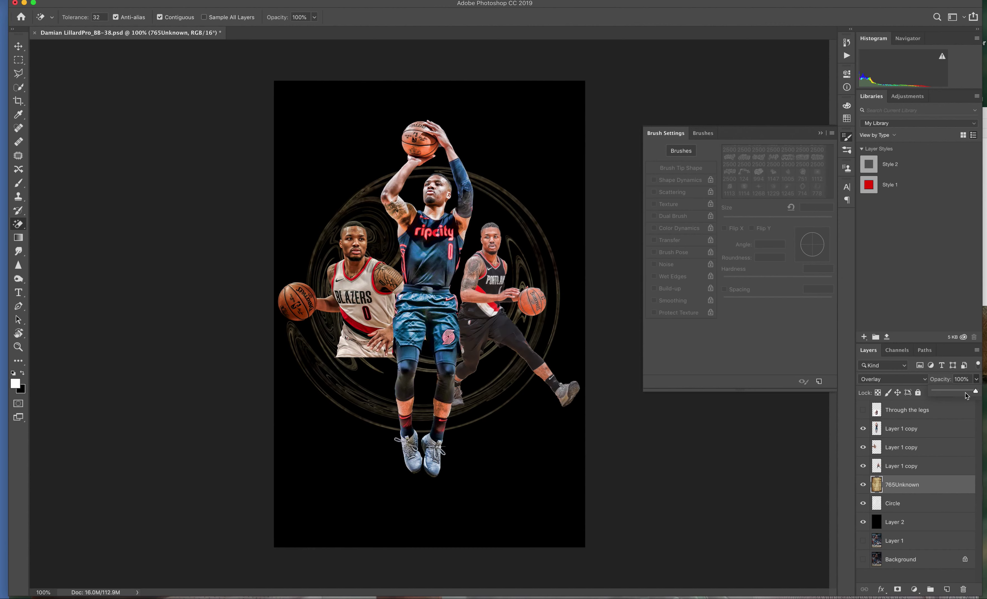
pyautogui.moveTo(976, 393); pyautogui.dragTo(966, 393)
# - Compare with the black background toggled, then set 765Unknown opacity to 48%
pyautogui.click(863, 522)
pyautogui.click(863, 523)
pyautogui.click(976, 380)
pyautogui.moveTo(968, 393)
pyautogui.mouseDown()
pyautogui.moveTo(953, 394)
pyautogui.moveTo(984, 397)
pyautogui.mouseUp()
# - Raise the Circle swirl layer to 48% opacity and hide the 765Unknown texture
pyautogui.click(926, 523)
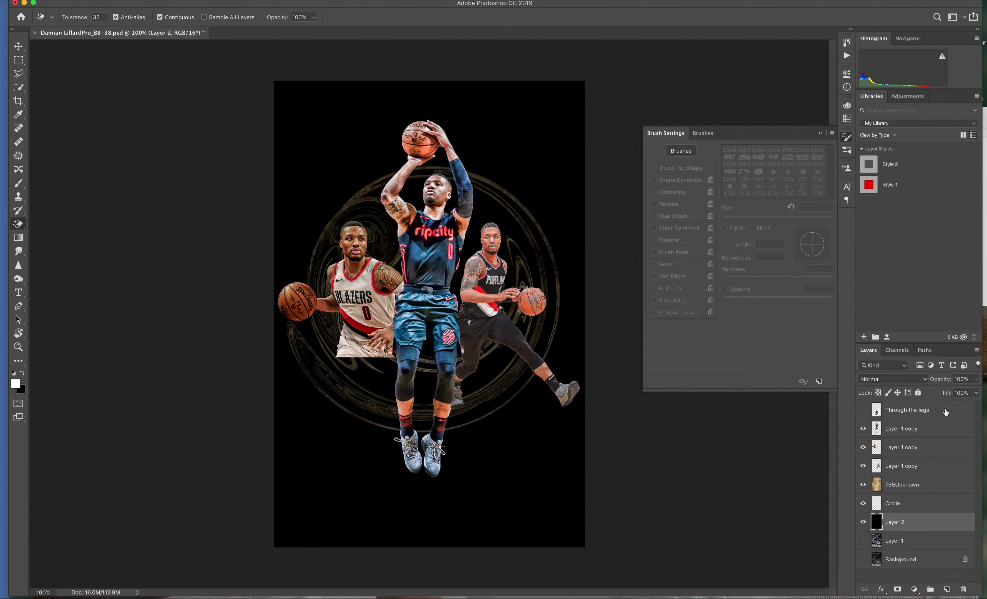
pyautogui.click(976, 380)
pyautogui.moveTo(975, 392)
pyautogui.mouseDown()
pyautogui.moveTo(960, 392)
pyautogui.moveTo(976, 392)
pyautogui.mouseUp()
pyautogui.click(894, 505)
pyautogui.click(976, 379)
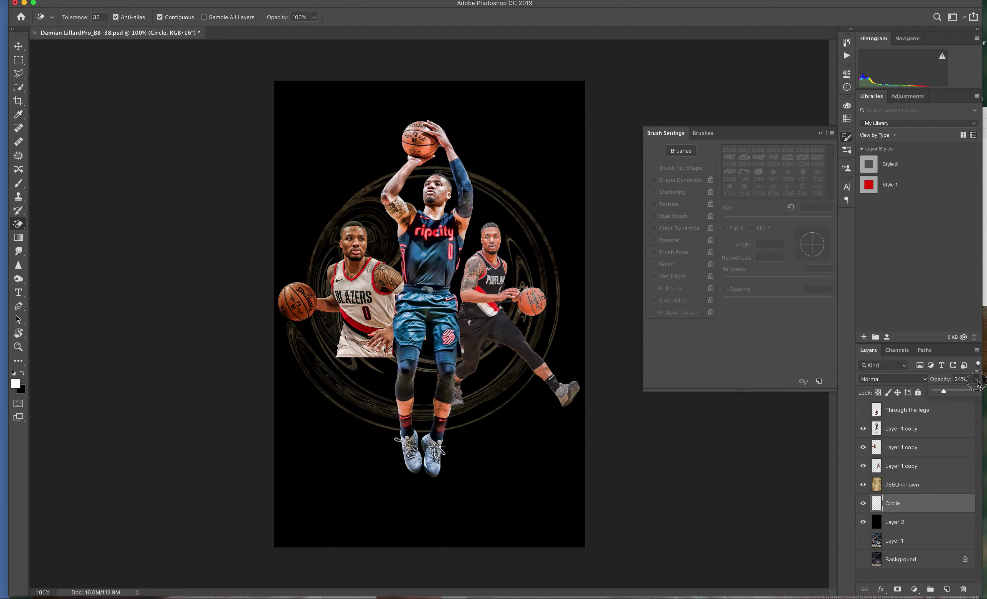
pyautogui.moveTo(943, 392); pyautogui.dragTo(954, 393)
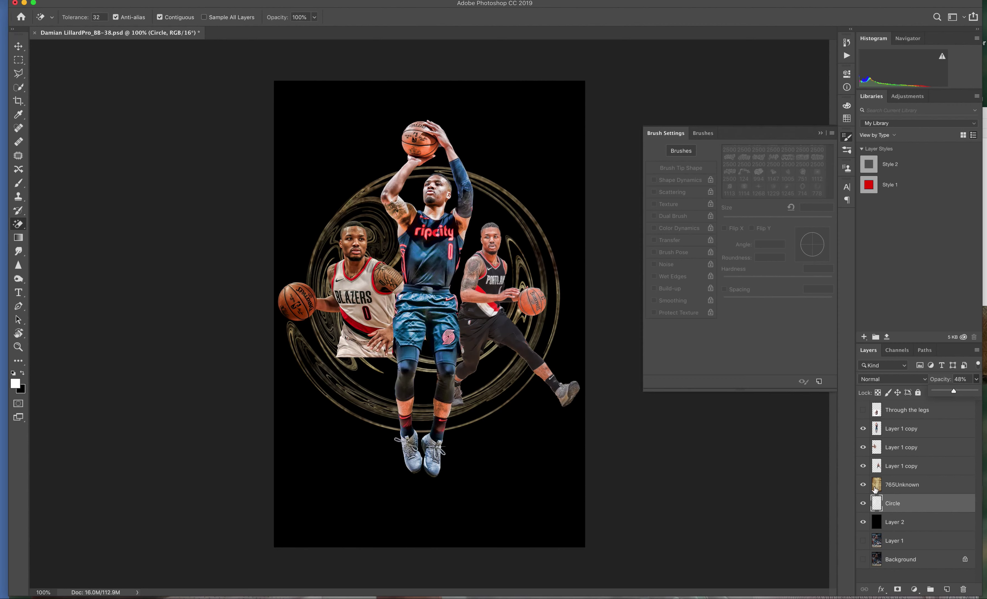
pyautogui.click(862, 486)
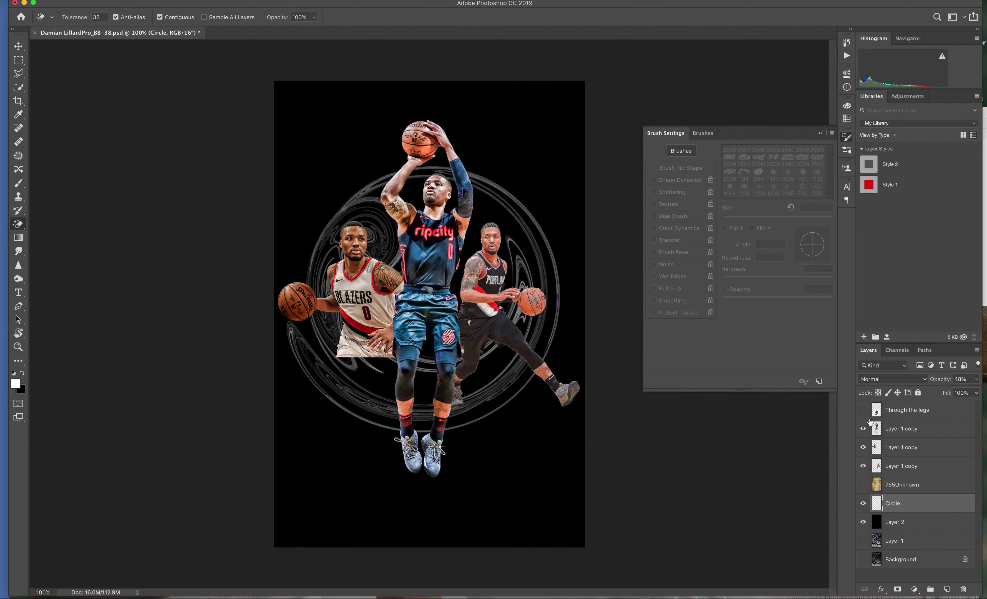
# - Show the Through the legs layer and try the Magic Eraser on it, undoing a misfire
pyautogui.click(863, 411)
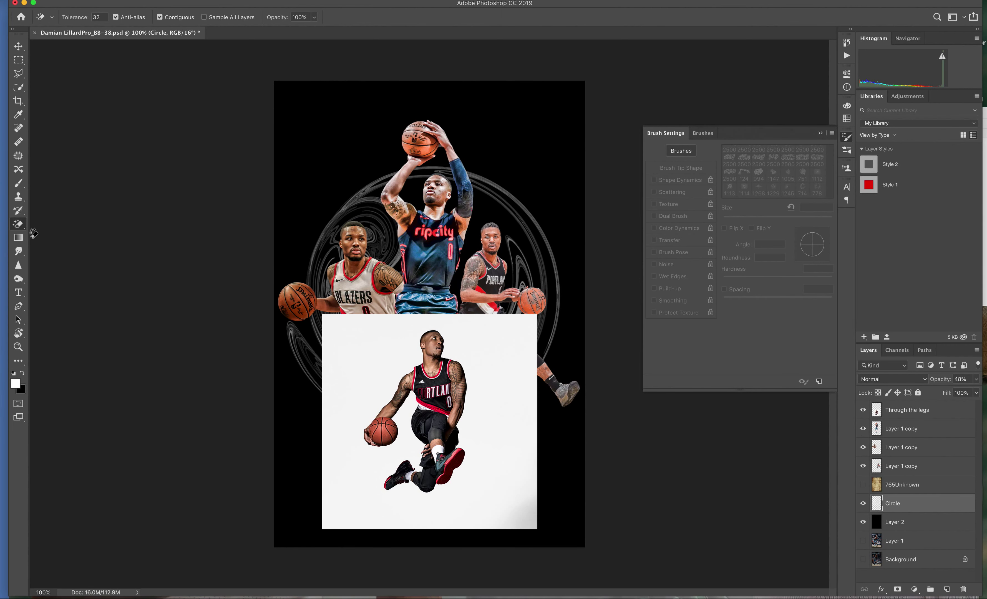
pyautogui.rightClick(18, 231)
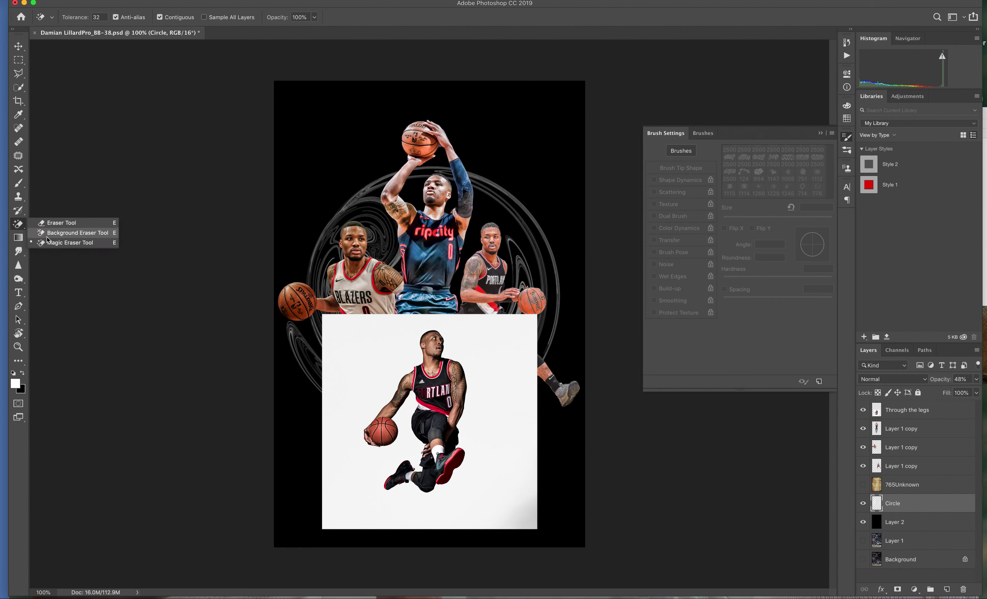
pyautogui.click(69, 244)
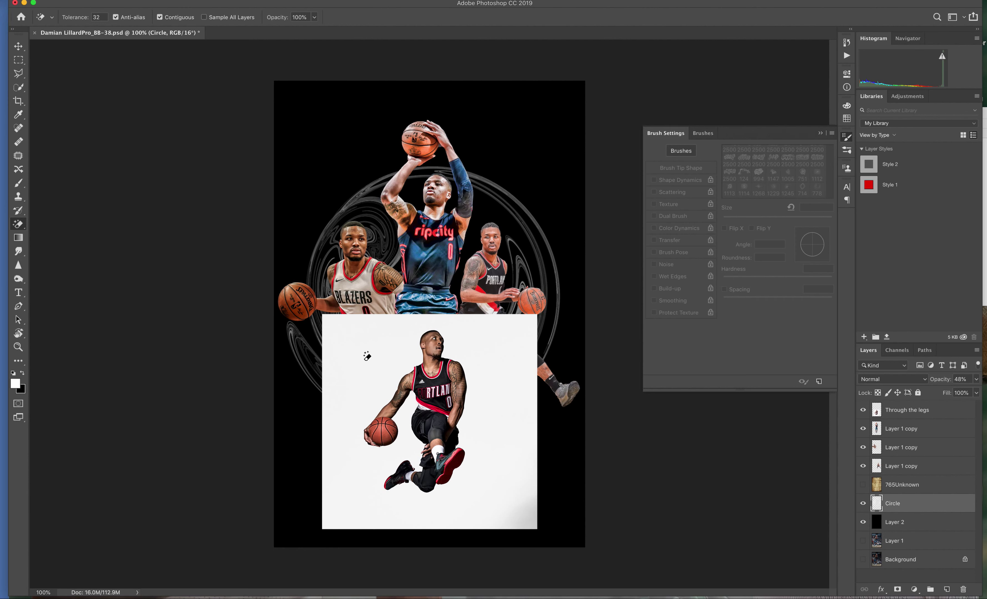
pyautogui.click(366, 356)
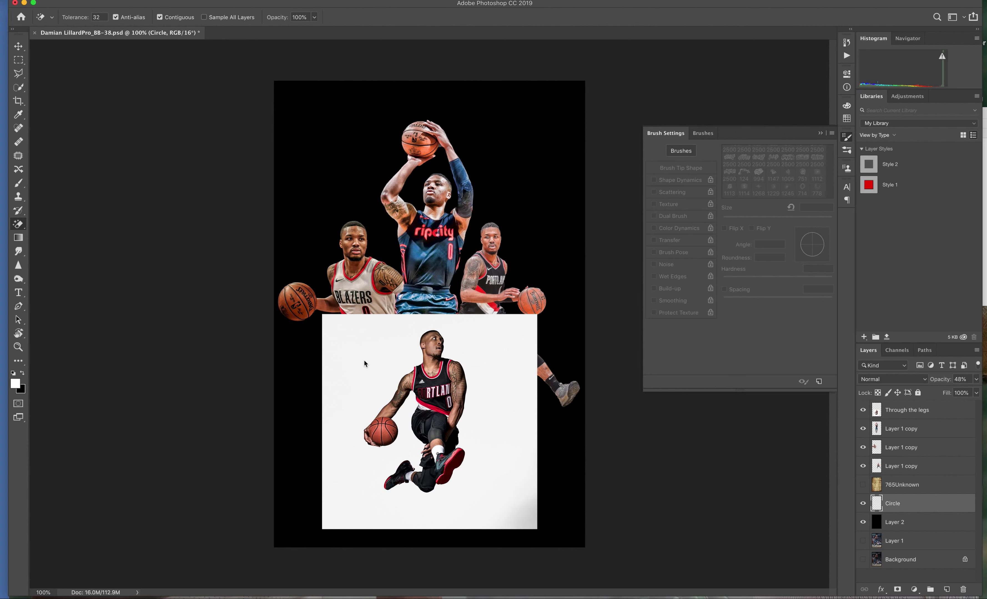
pyautogui.hotkey('ctrl', 'z')
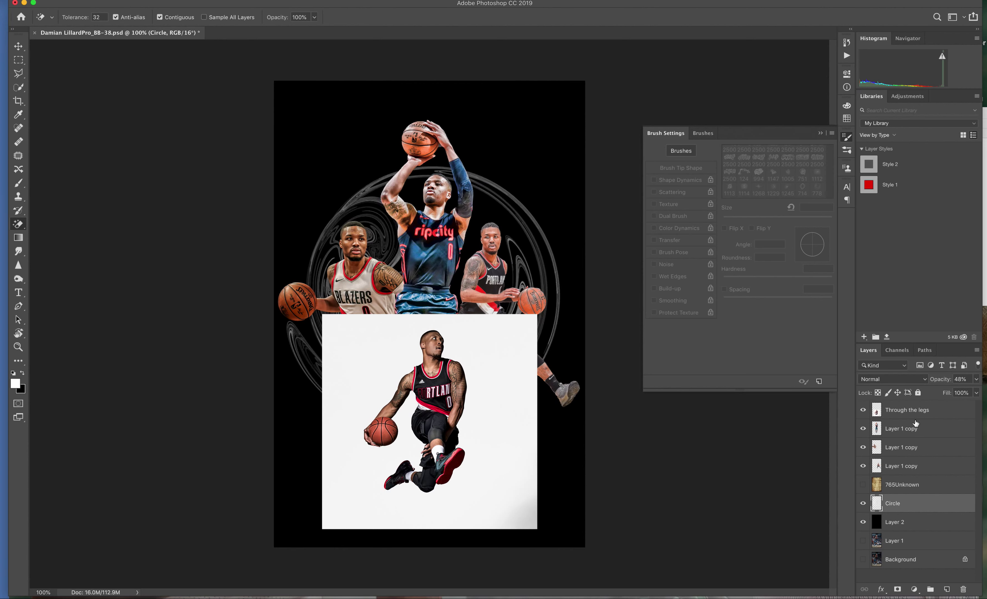
pyautogui.click(863, 411)
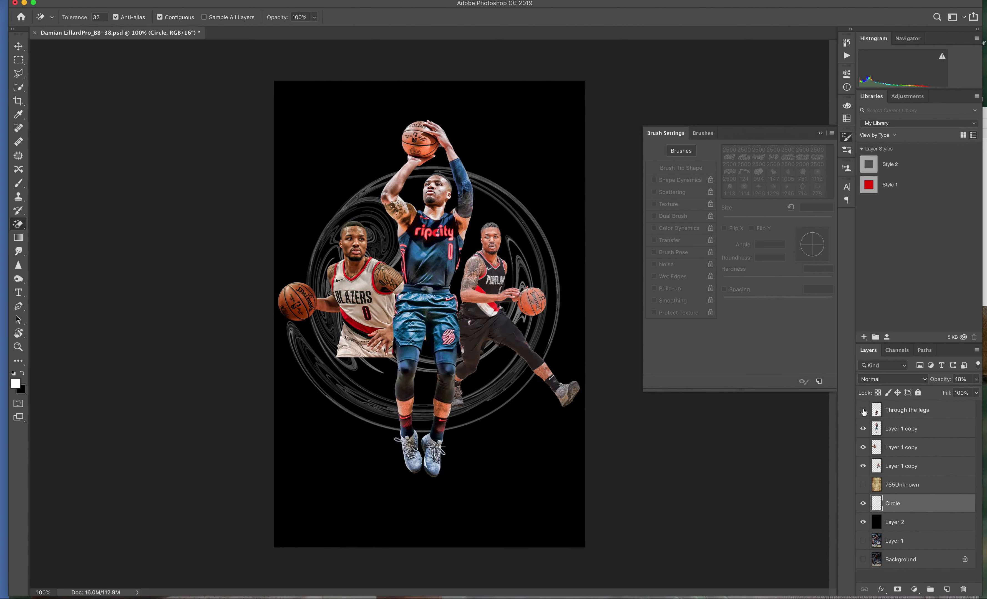
pyautogui.click(946, 417)
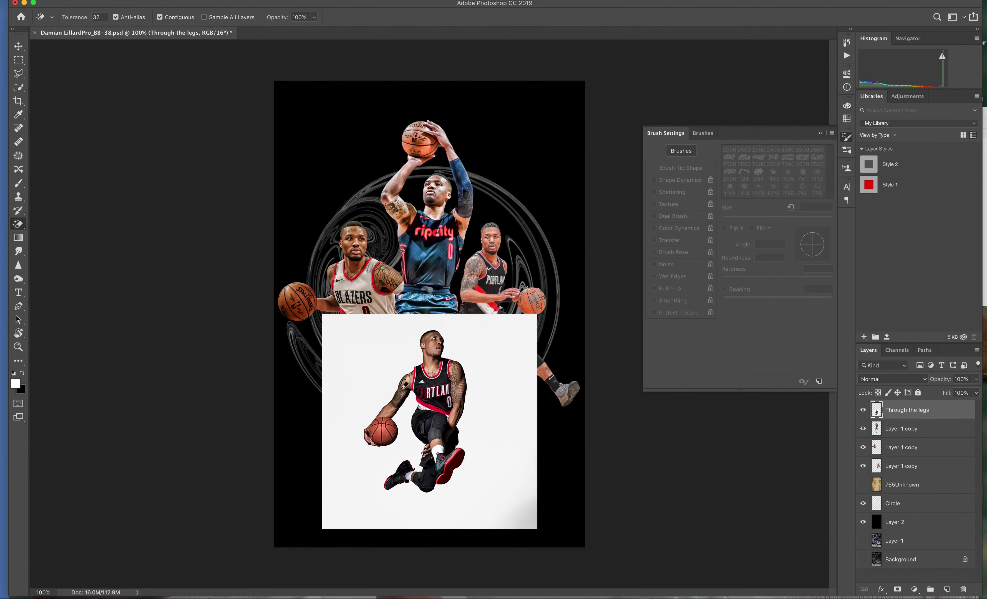
# - Erase the white backdrop around the dunking player and the leftover bottom-right patch
pyautogui.click(369, 378)
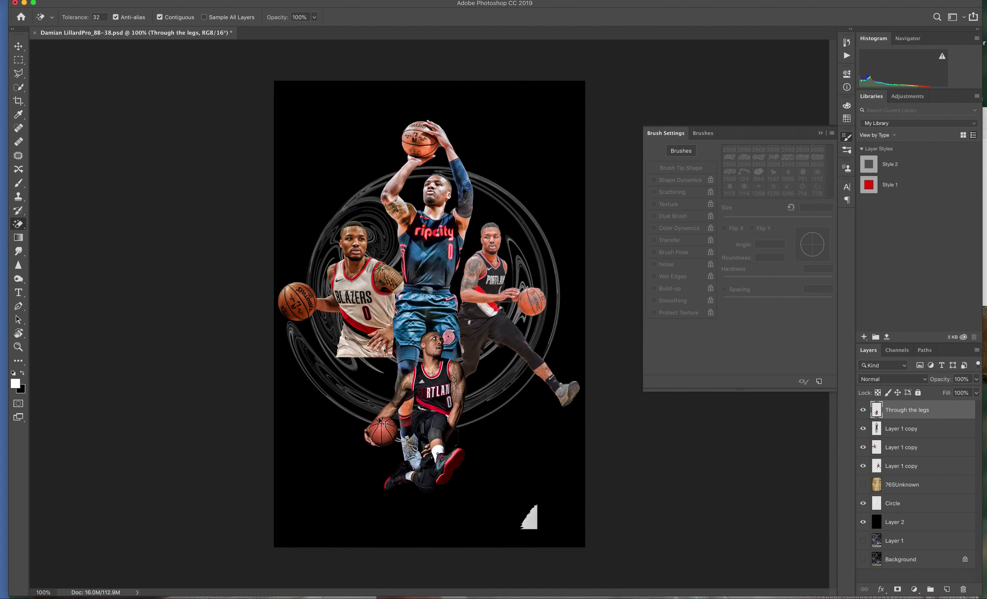
pyautogui.hotkey('ctrl', 'z')
pyautogui.hotkey('ctrl', 'z')
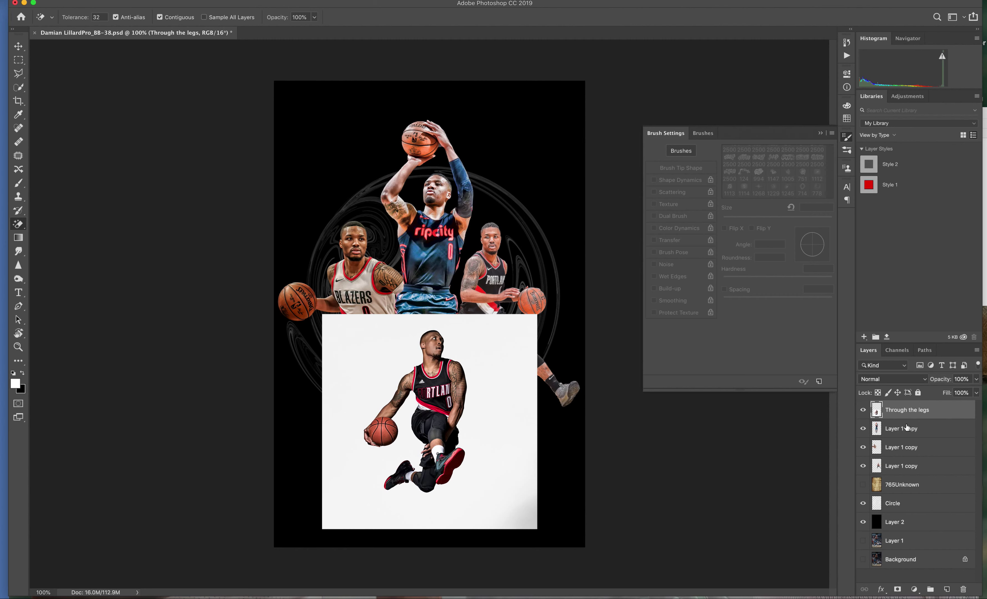
pyautogui.click(863, 410)
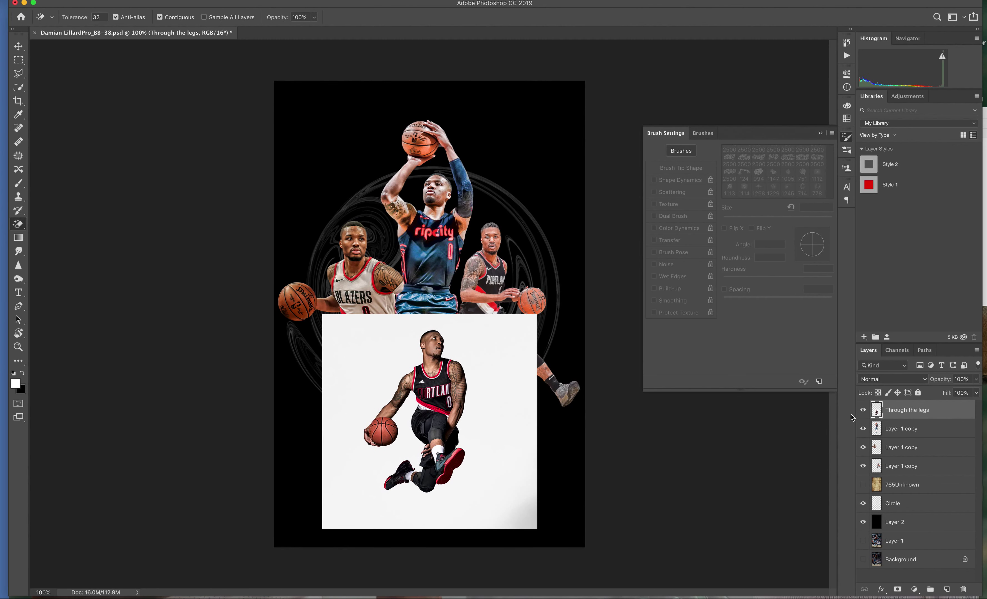
pyautogui.click(357, 388)
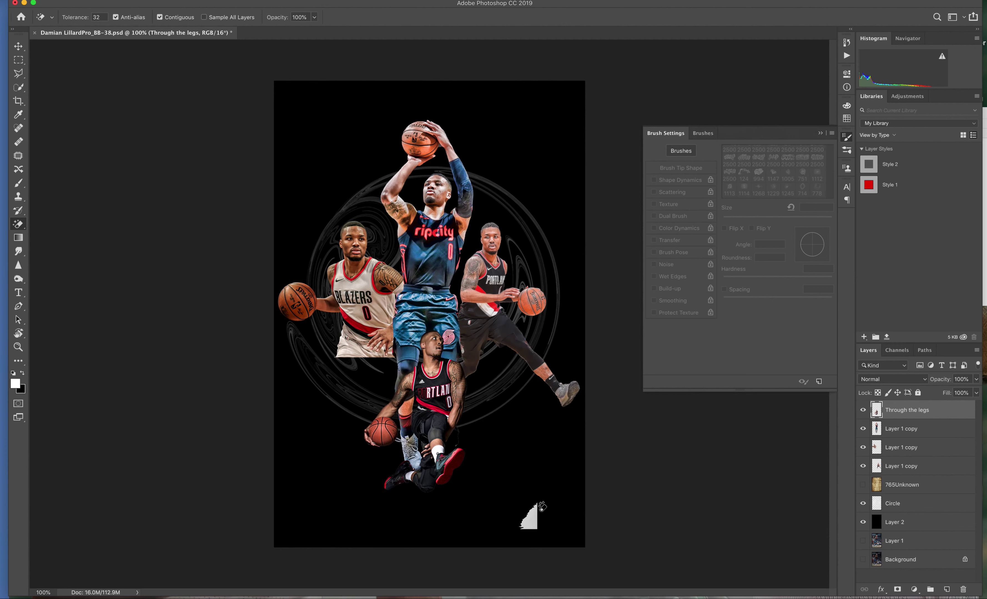
pyautogui.click(535, 511)
# - Move the dunking player cutout to the lower-left of the canvas
pyautogui.click(18, 46)
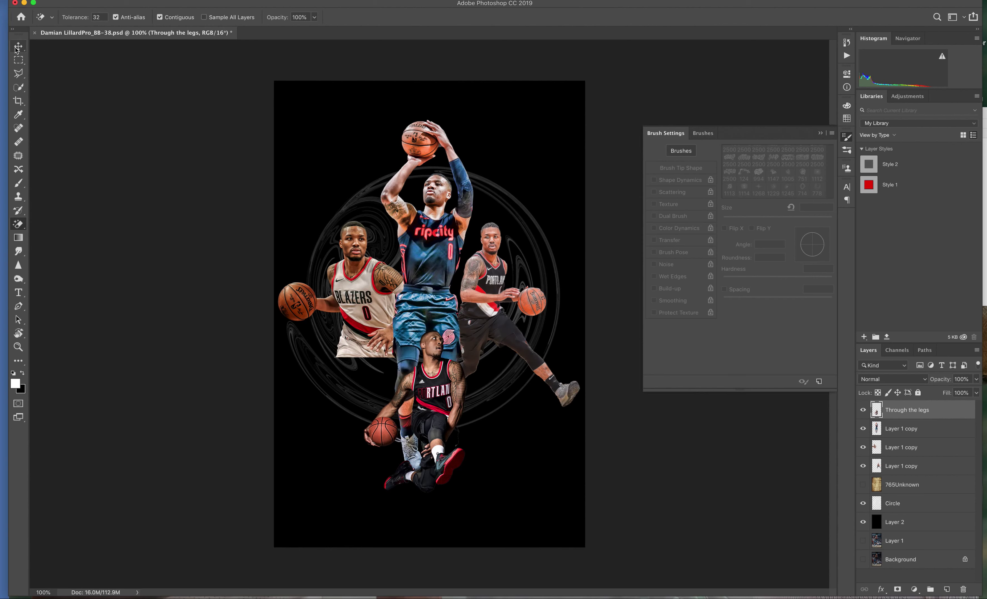
pyautogui.moveTo(435, 409); pyautogui.dragTo(343, 458)
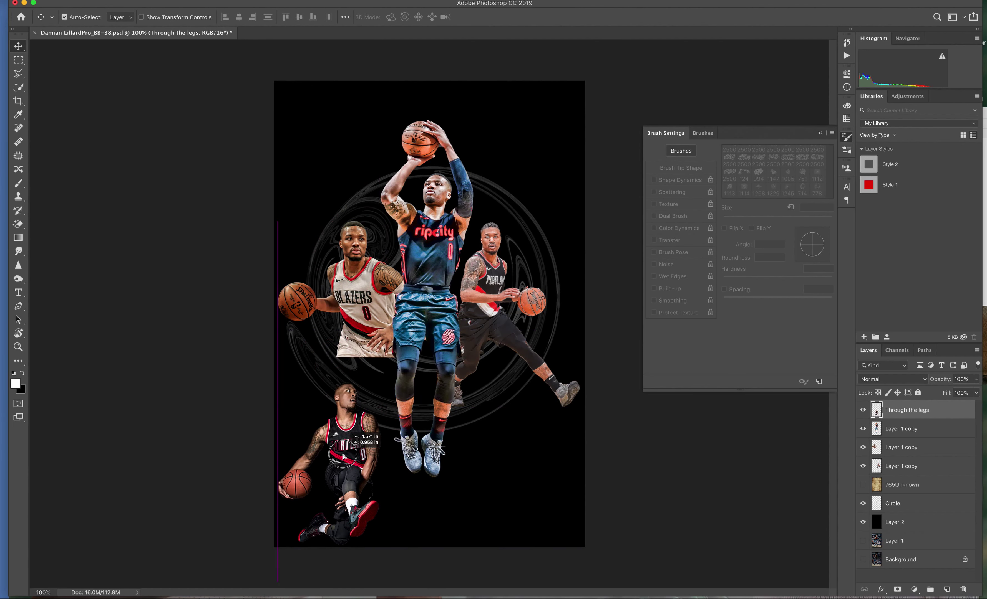
pyautogui.moveTo(343, 458); pyautogui.dragTo(344, 458)
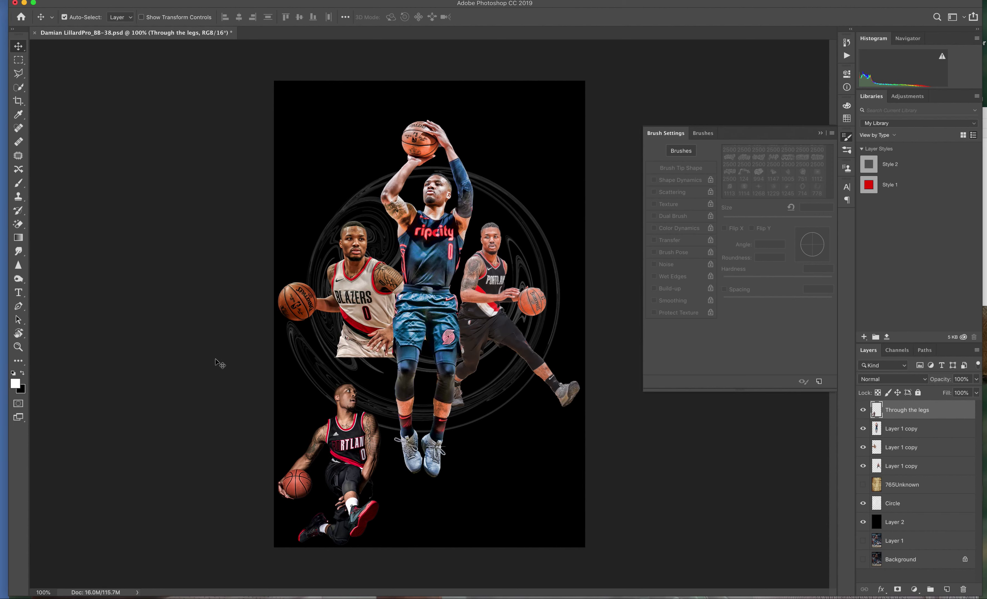
# - Hide the three Layer 1 copy cutouts and centre the dunking player in the swirl circle
pyautogui.click(863, 410)
pyautogui.click(863, 411)
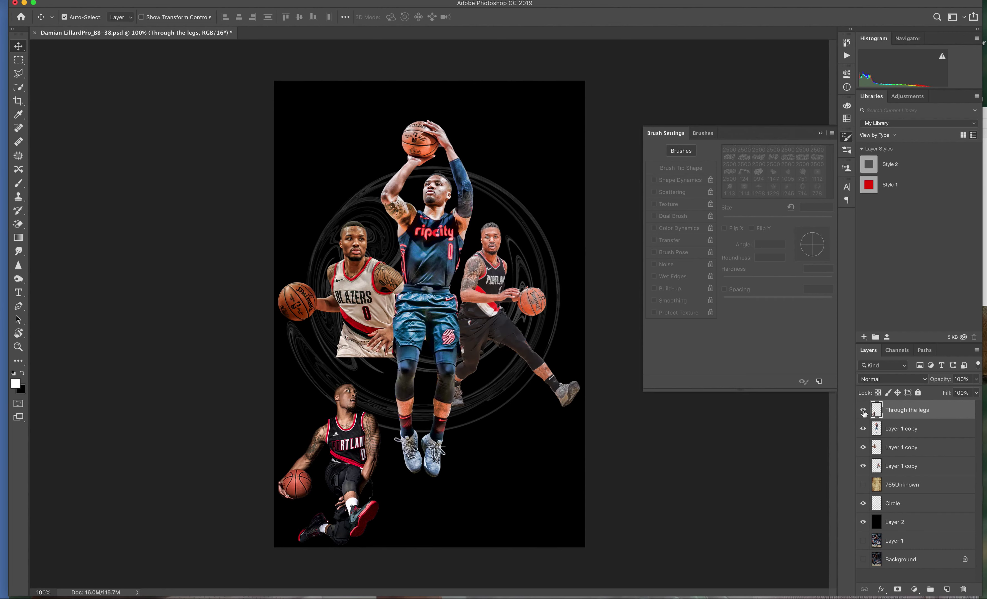
pyautogui.click(862, 430)
pyautogui.click(863, 448)
pyautogui.click(863, 466)
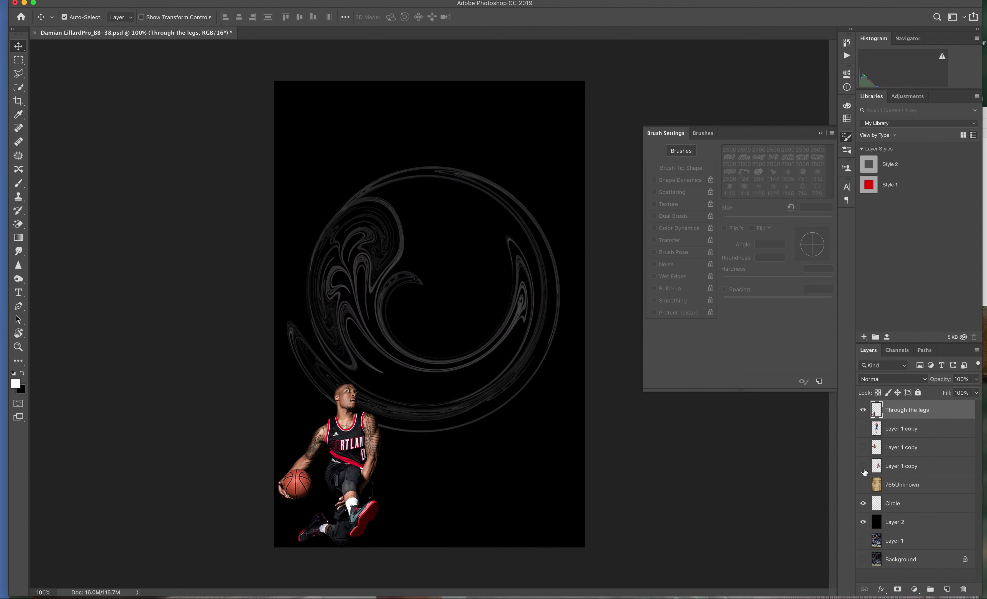
pyautogui.moveTo(344, 432); pyautogui.dragTo(423, 242)
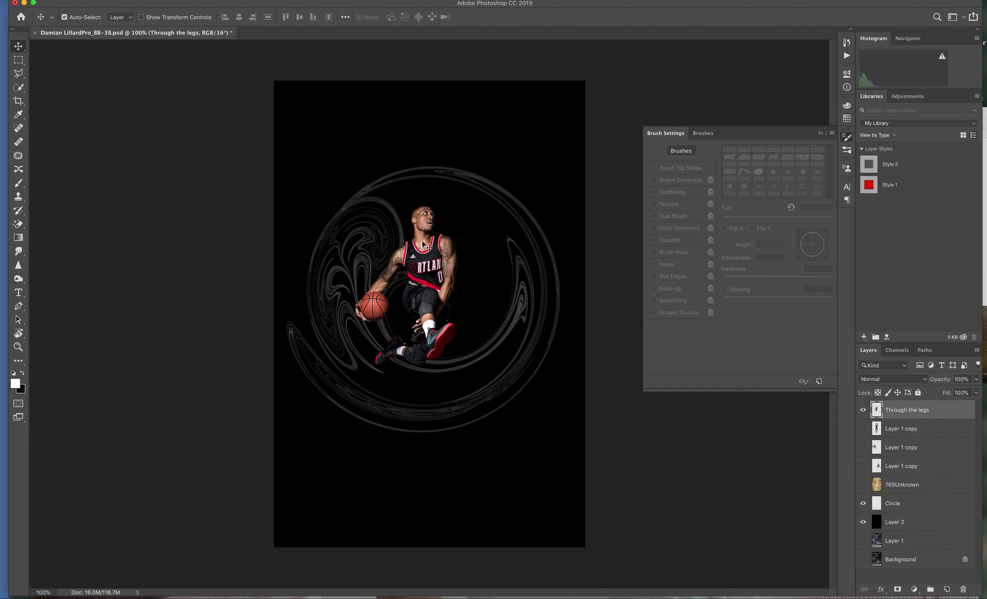
# - Free Transform the dunking player up to about 195%, centre it in the swirl, and commit
pyautogui.click(24, 1)
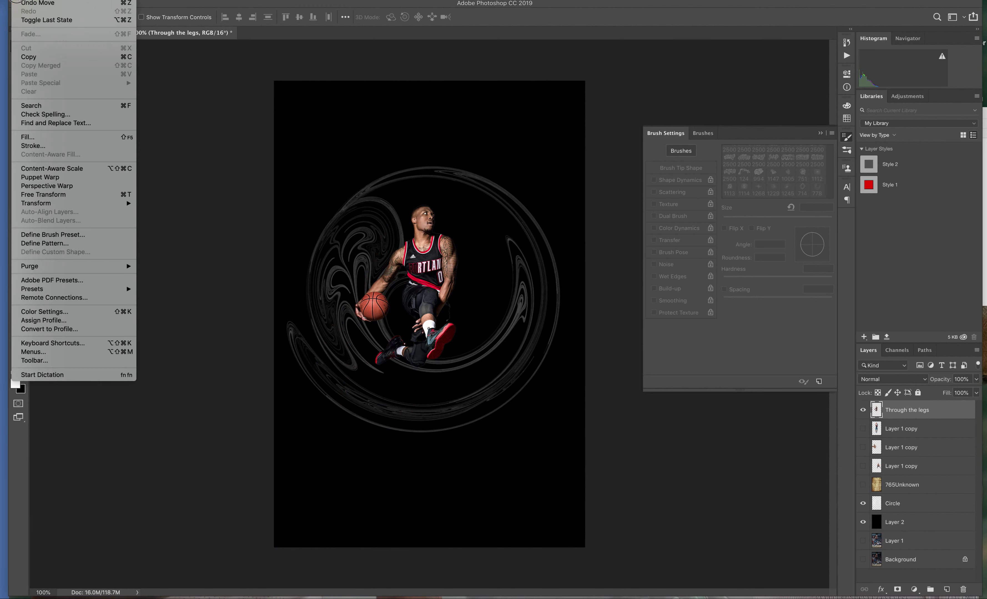
pyautogui.click(62, 195)
pyautogui.moveTo(525, 205); pyautogui.dragTo(601, 120)
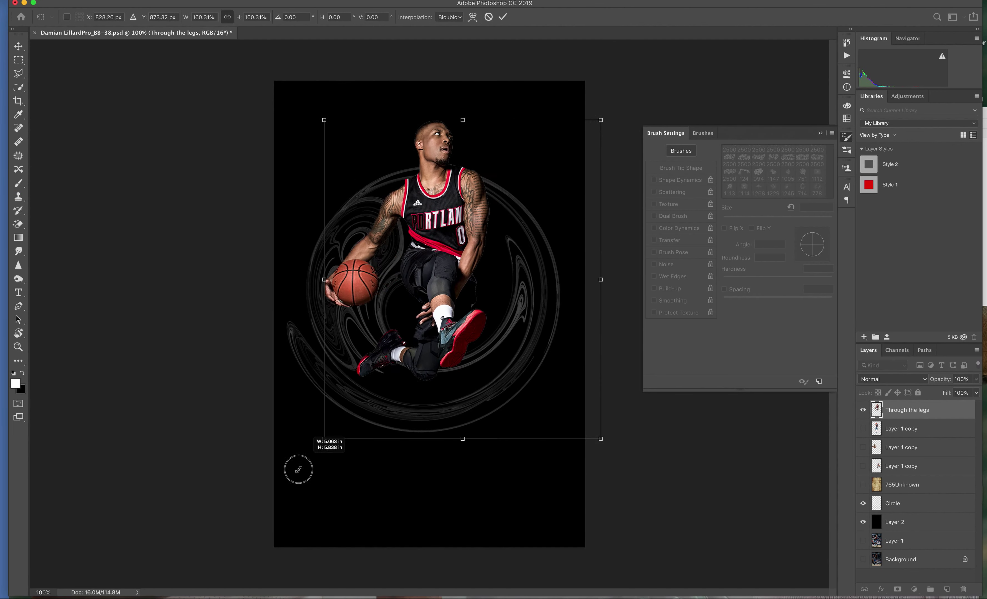
pyautogui.moveTo(355, 404); pyautogui.dragTo(277, 493)
pyautogui.moveTo(398, 386)
pyautogui.mouseDown()
pyautogui.moveTo(447, 403)
pyautogui.moveTo(406, 434)
pyautogui.mouseUp()
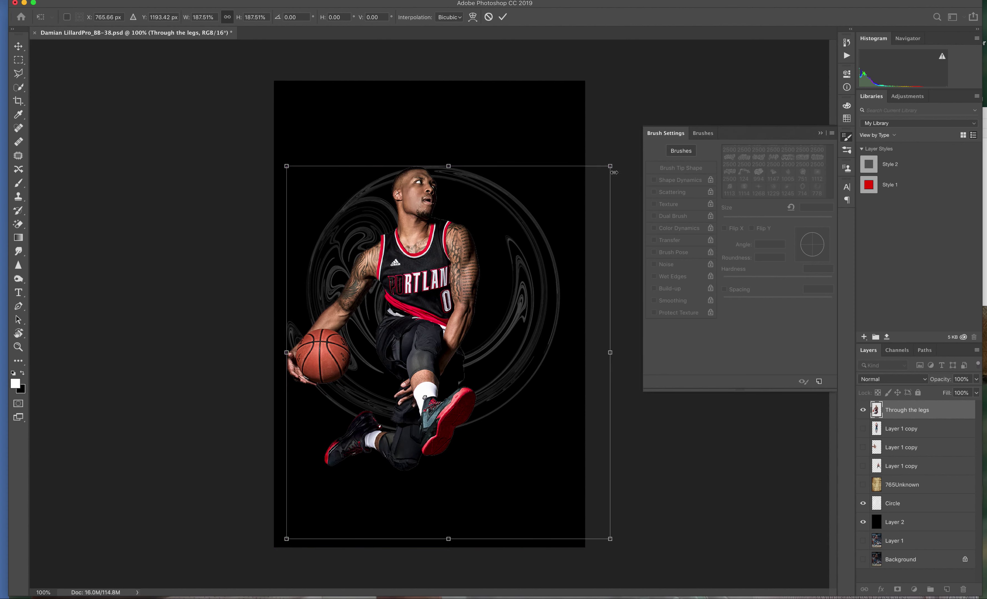
pyautogui.moveTo(614, 173); pyautogui.dragTo(629, 158)
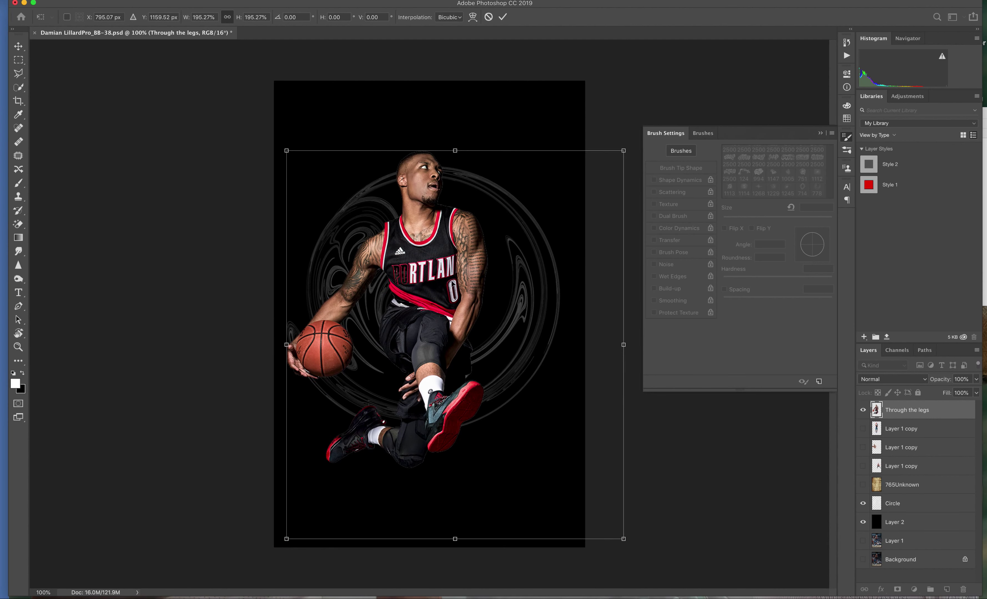
pyautogui.moveTo(453, 284); pyautogui.dragTo(462, 284)
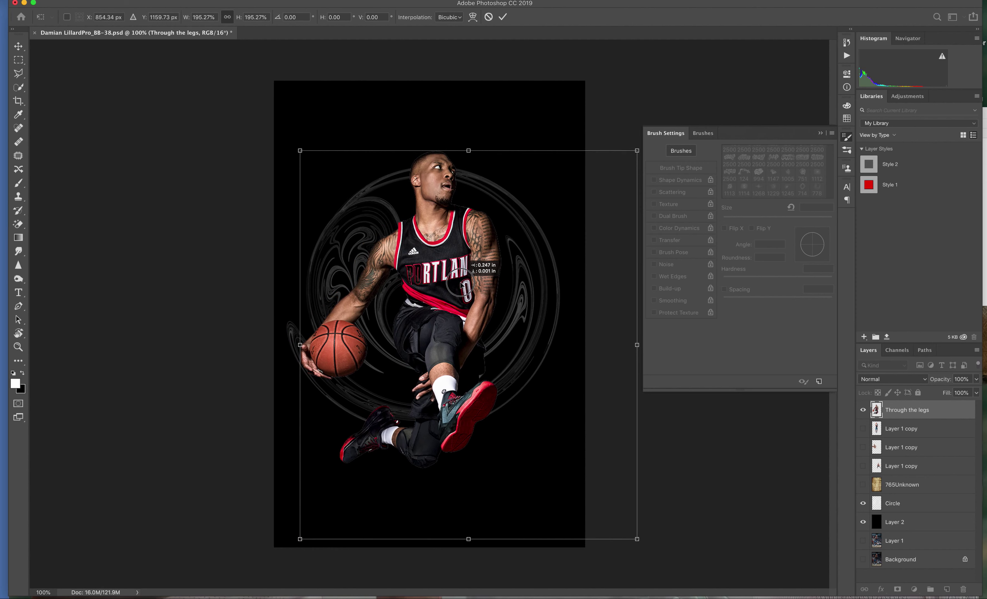
pyautogui.moveTo(462, 285); pyautogui.dragTo(458, 287)
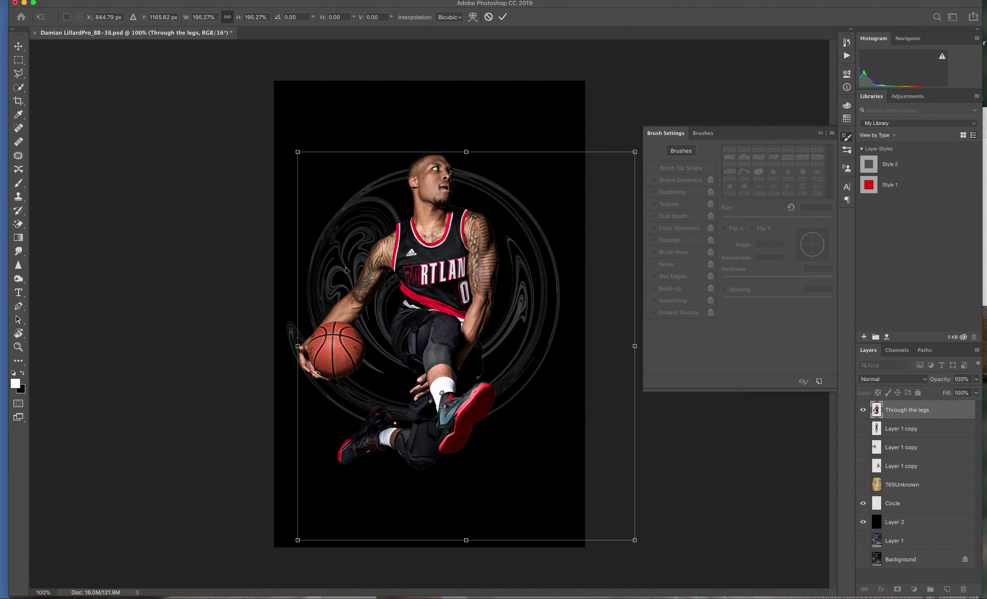
pyautogui.press('Return')
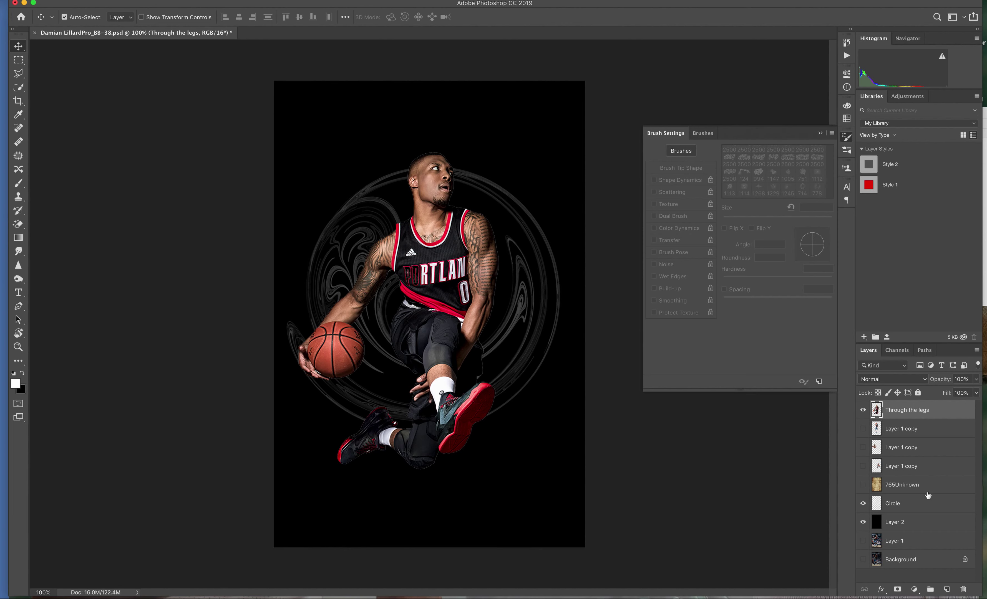
# - Lower Layer 2's opacity to 90%
pyautogui.click(928, 525)
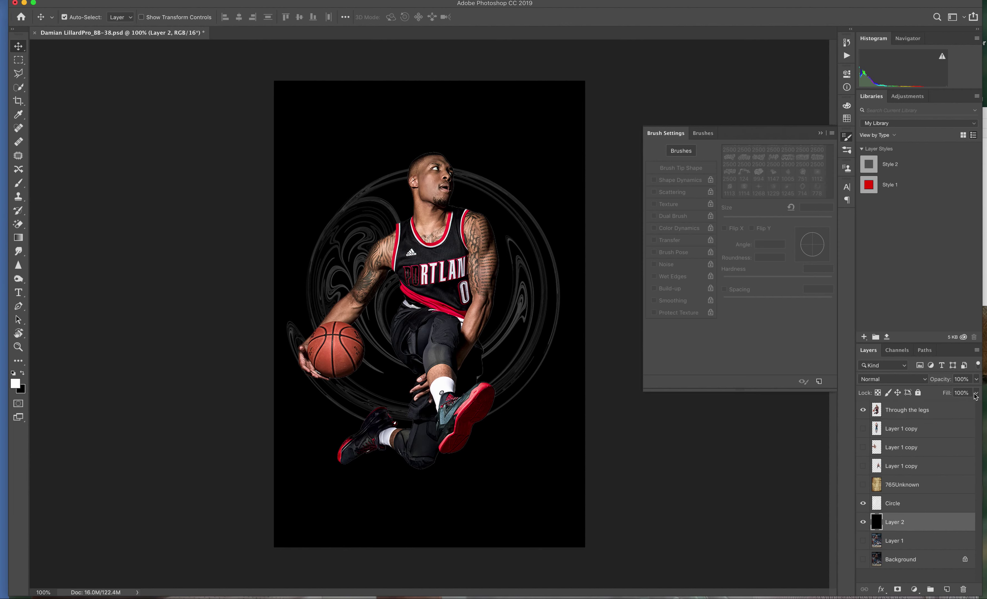
pyautogui.click(976, 379)
pyautogui.moveTo(976, 391); pyautogui.dragTo(973, 392)
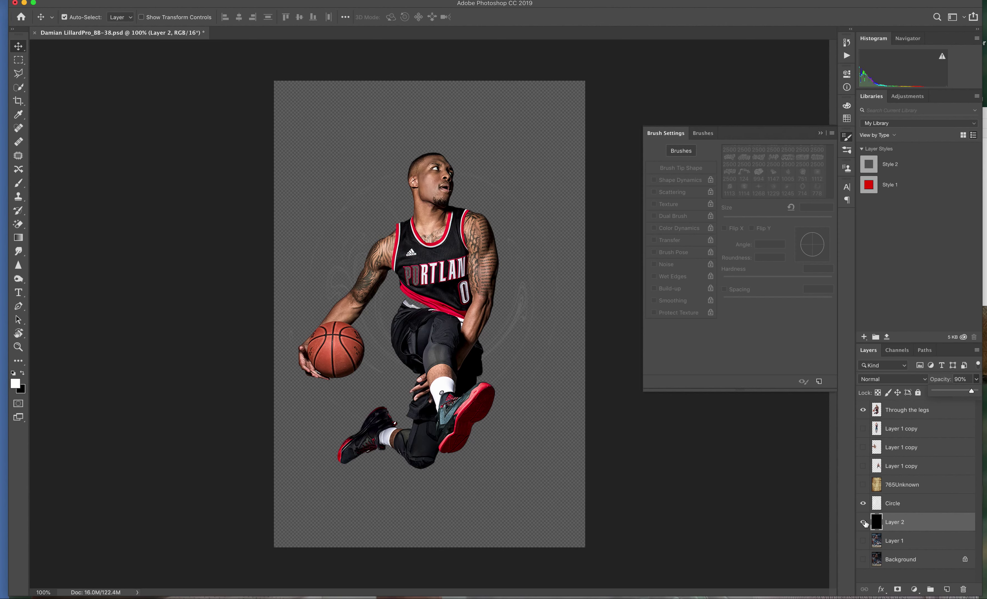
pyautogui.click(879, 524)
# - Sample red from the player's shoe and fill Layer 2 with it using the Paint Bucket
pyautogui.click(16, 384)
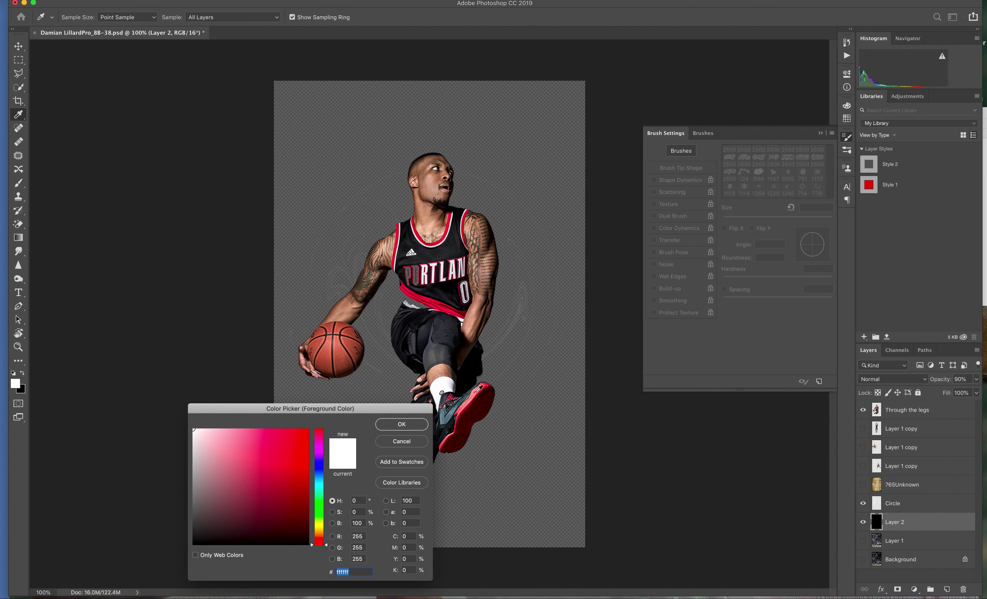
pyautogui.click(478, 390)
pyautogui.click(402, 424)
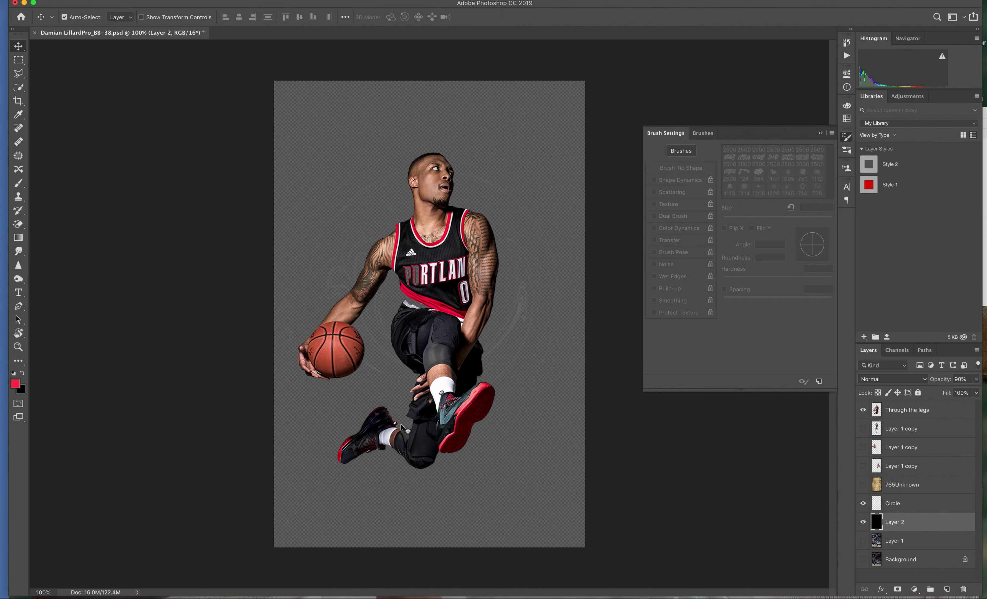
pyautogui.click(18, 361)
pyautogui.click(67, 479)
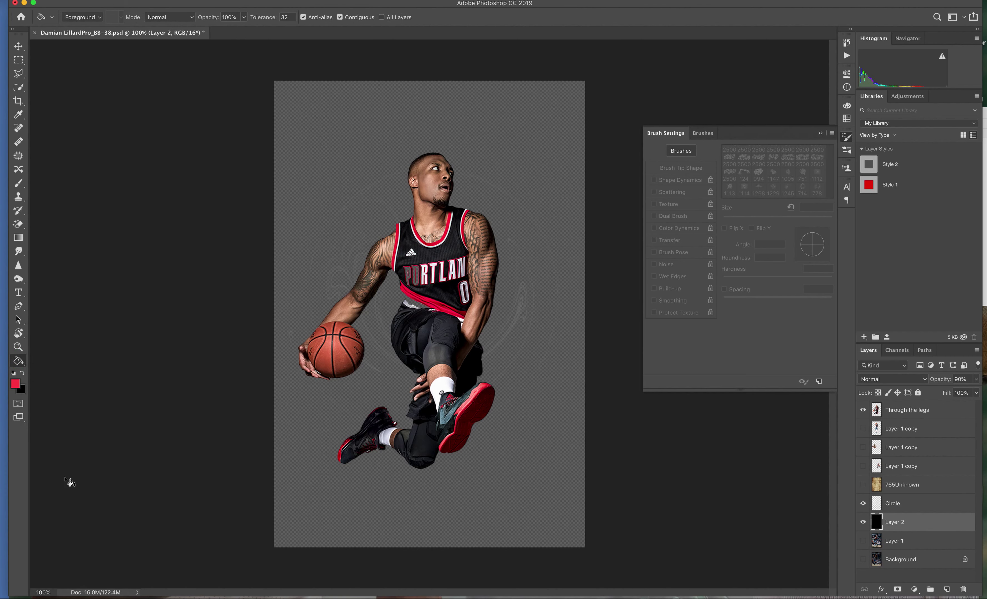
pyautogui.click(316, 491)
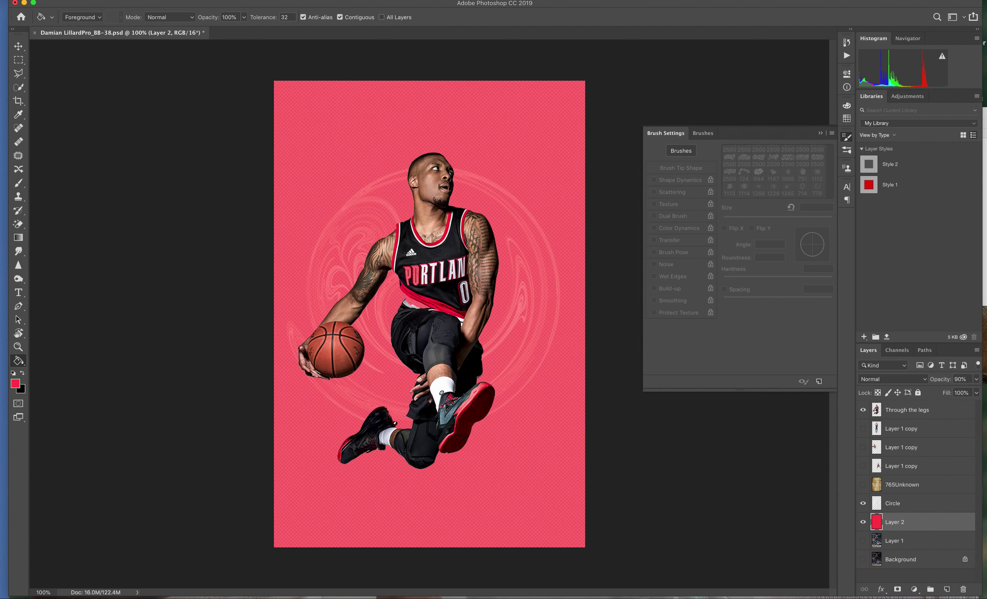
pyautogui.click(916, 505)
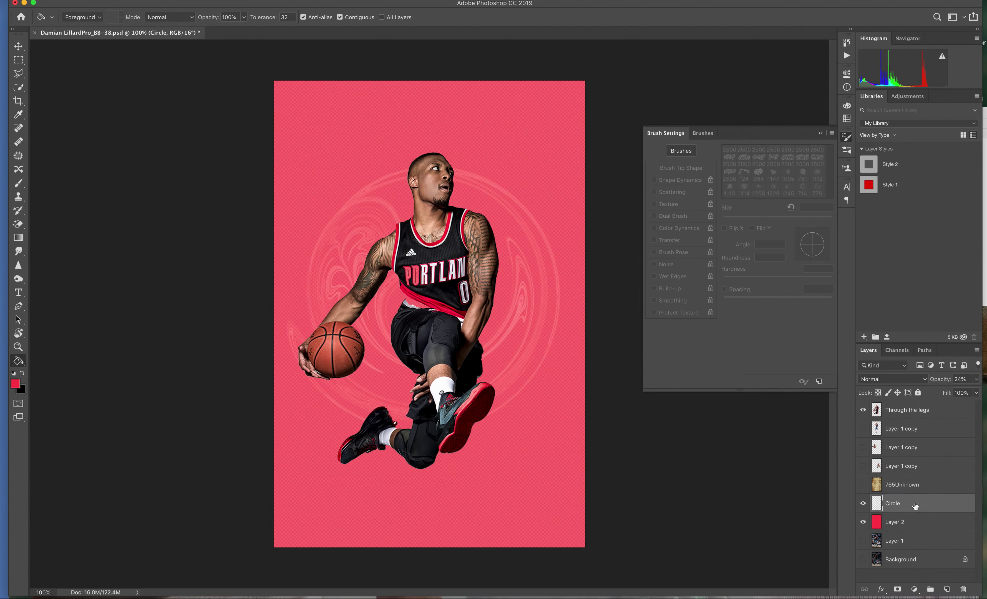
# - Raise the Circle layer's opacity to about 79%
pyautogui.click(975, 382)
pyautogui.moveTo(943, 391); pyautogui.dragTo(961, 393)
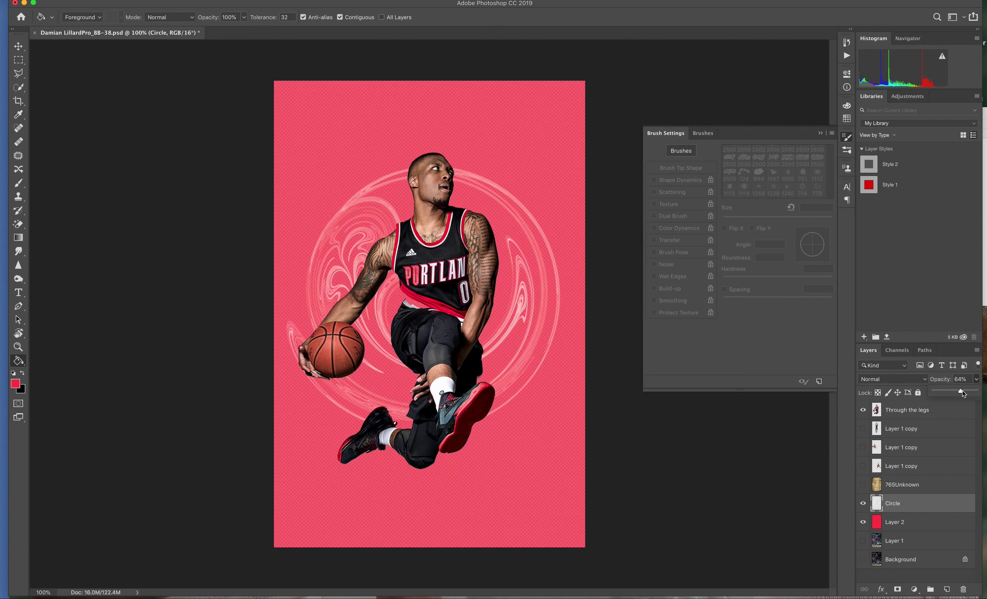
pyautogui.moveTo(963, 393); pyautogui.dragTo(967, 392)
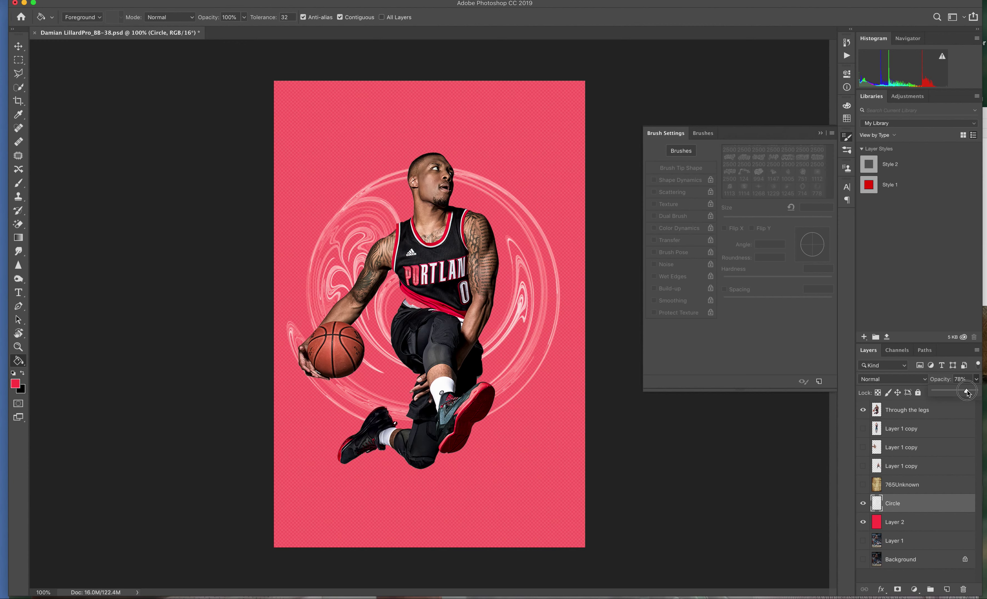
# - Set Layer 2 to 100% opacity and show the 765Unknown texture layer
pyautogui.click(925, 523)
pyautogui.click(977, 380)
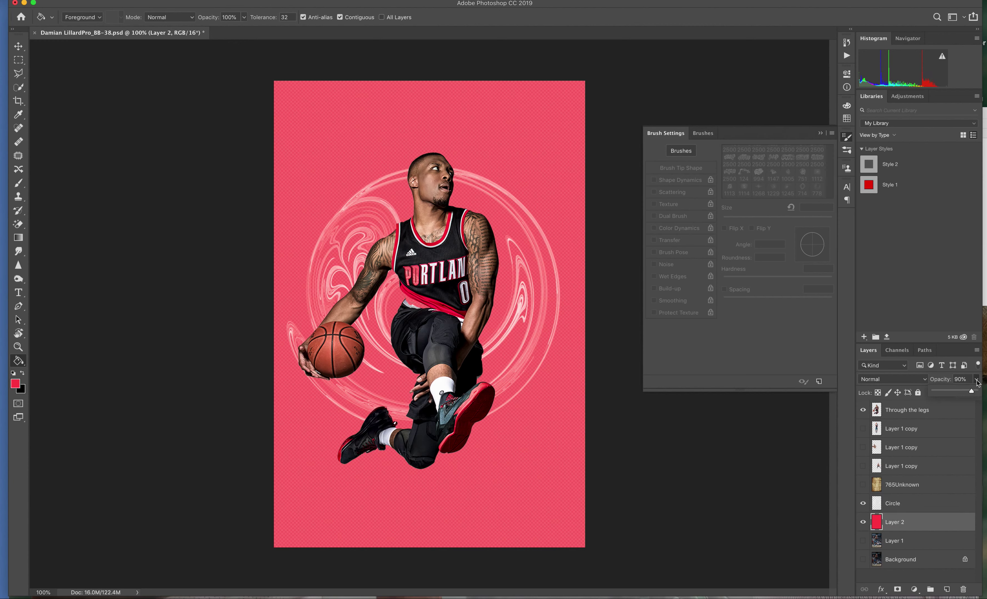
pyautogui.moveTo(972, 392); pyautogui.dragTo(981, 392)
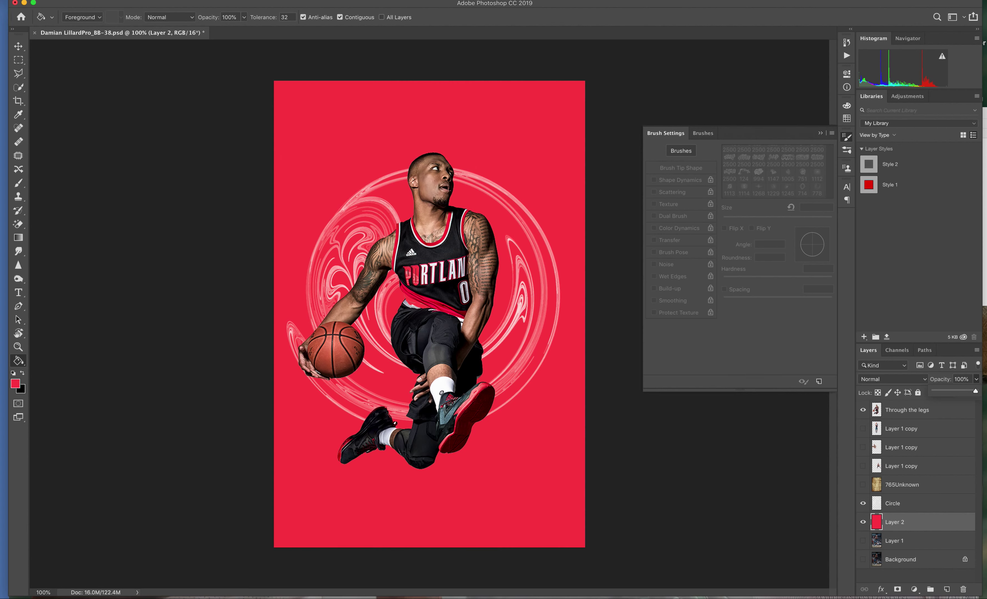
pyautogui.click(863, 485)
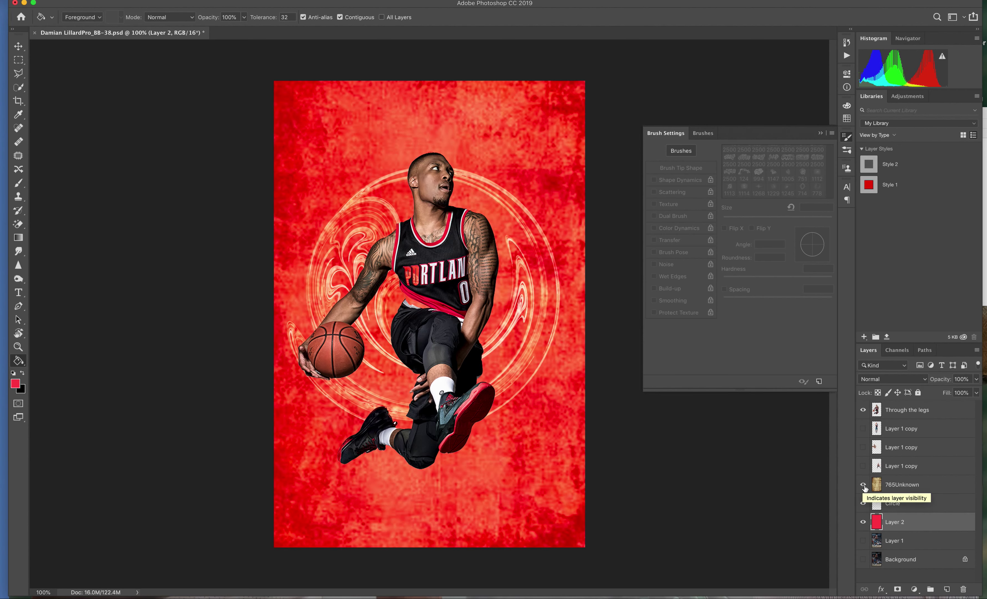
# - Fill the 765Unknown texture layer with a dark brown using the Paint Bucket
pyautogui.click(937, 488)
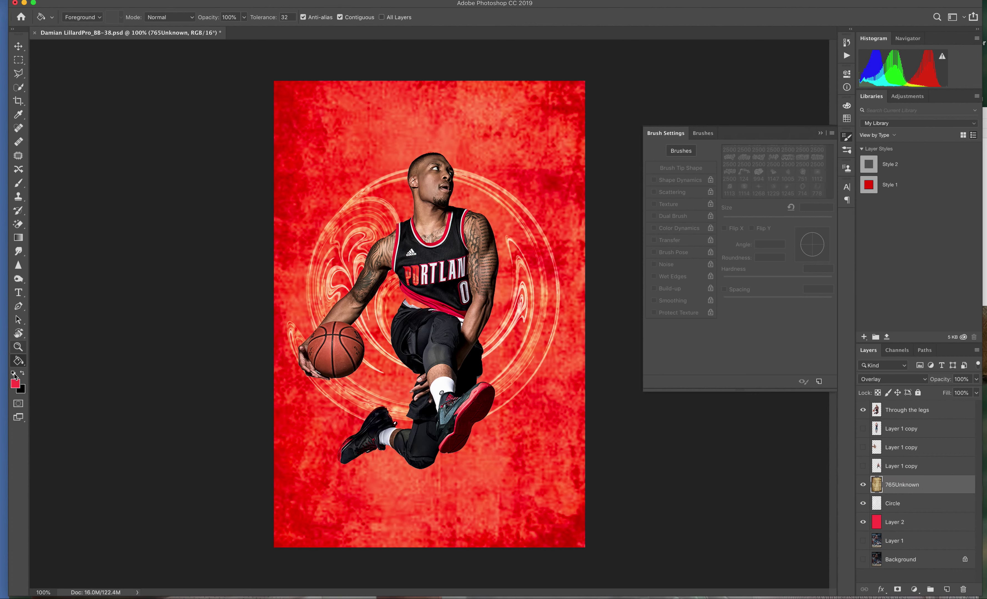
pyautogui.click(16, 384)
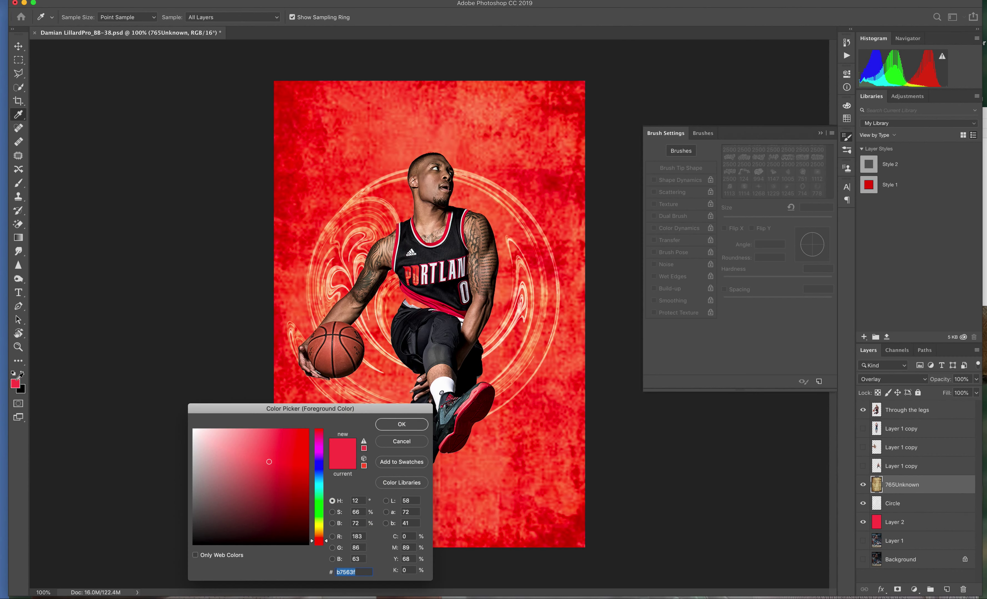
pyautogui.click(233, 528)
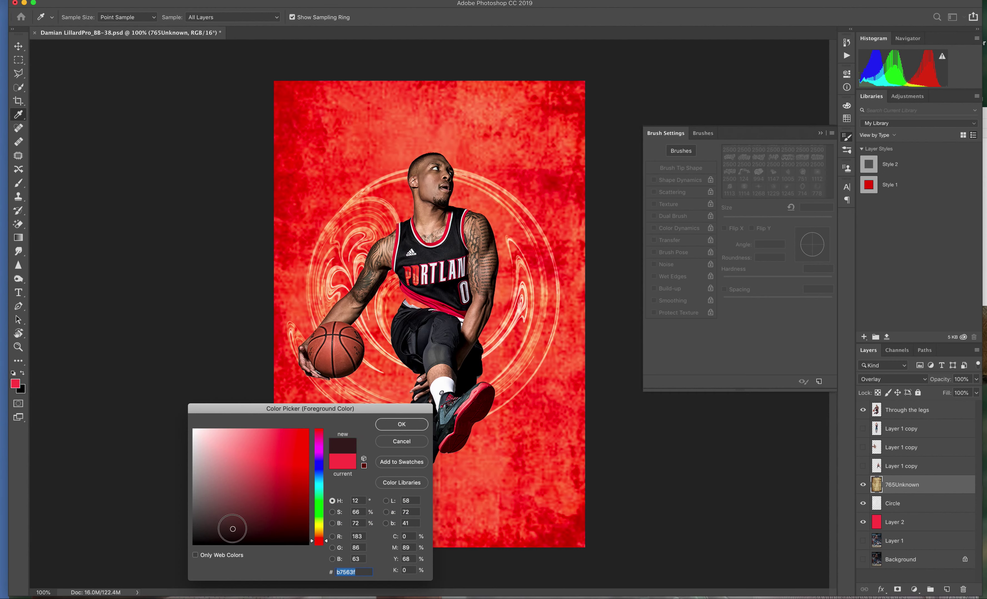
pyautogui.click(401, 424)
pyautogui.press('g')
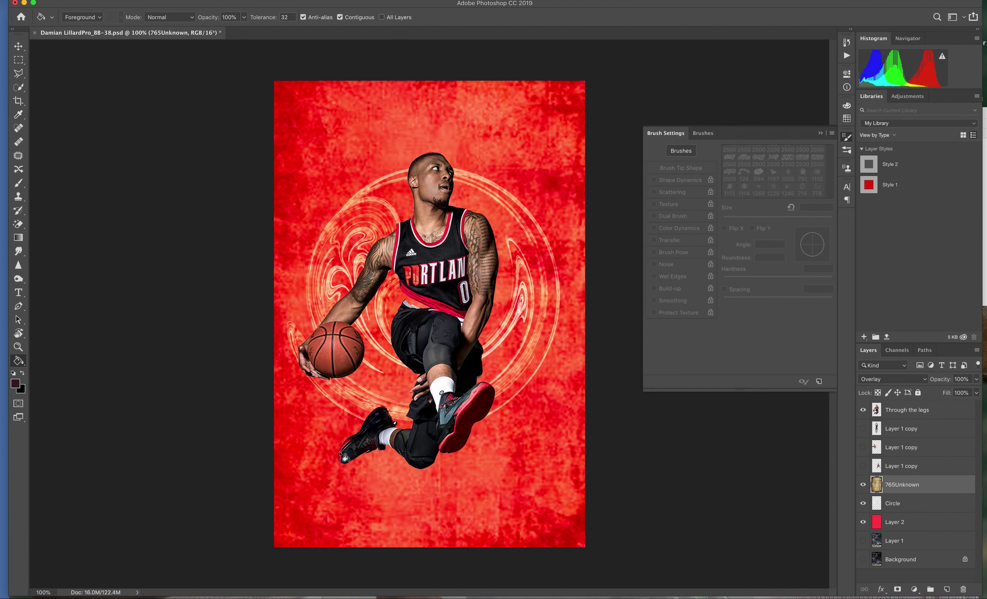
pyautogui.click(318, 473)
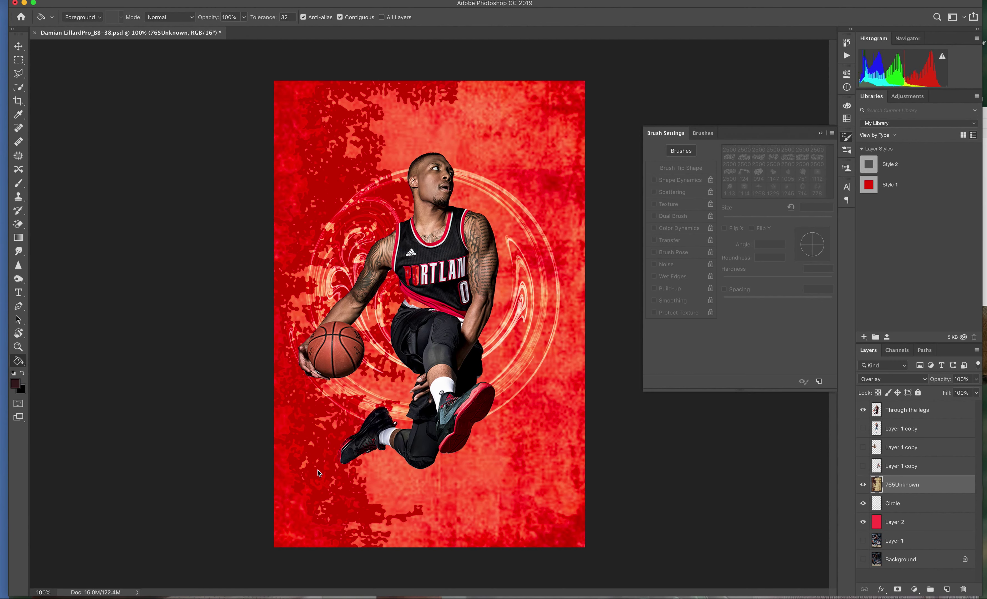
pyautogui.click(531, 486)
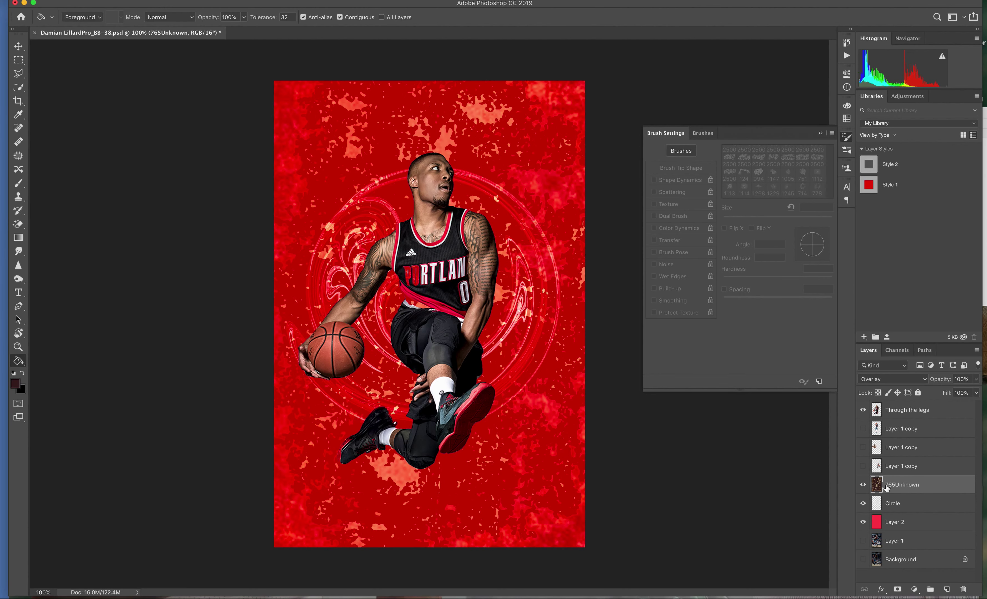
# - Hide 765Unknown, Layer 2 and Circle, and show the top Layer 1 copy cutout
pyautogui.click(862, 486)
pyautogui.click(862, 487)
pyautogui.click(863, 523)
pyautogui.click(863, 504)
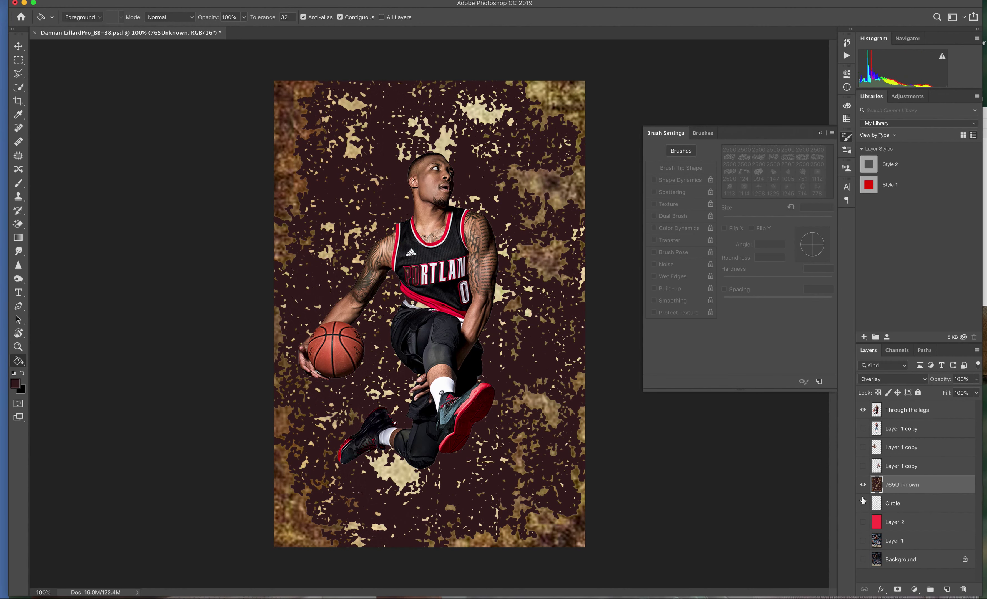
pyautogui.click(863, 486)
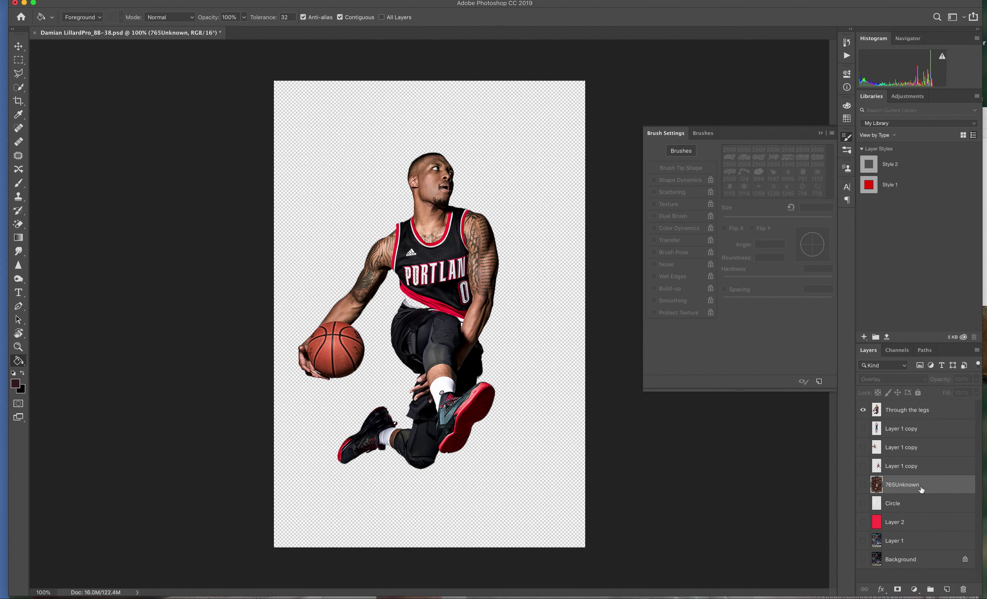
pyautogui.click(910, 430)
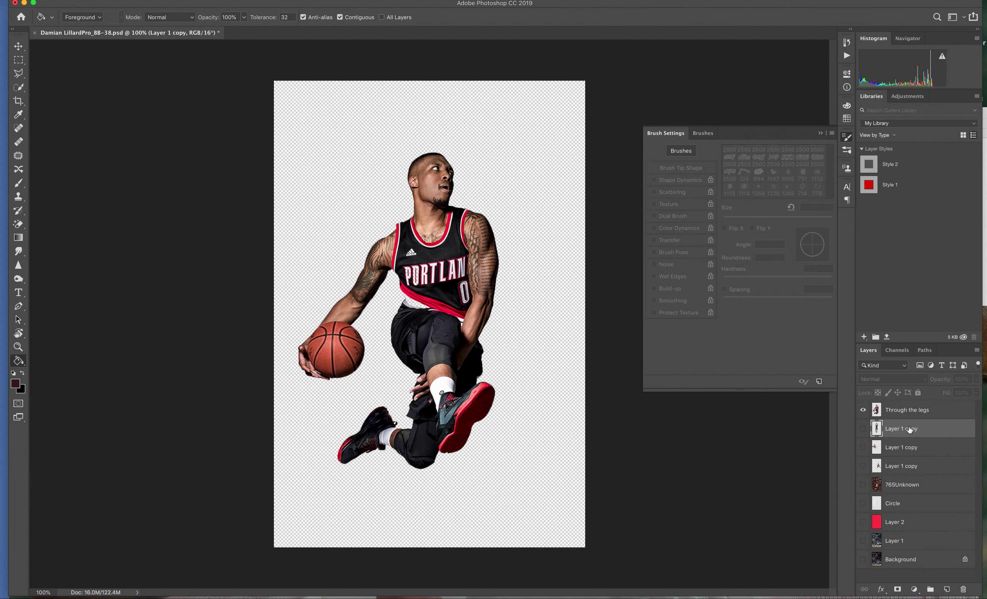
pyautogui.click(863, 429)
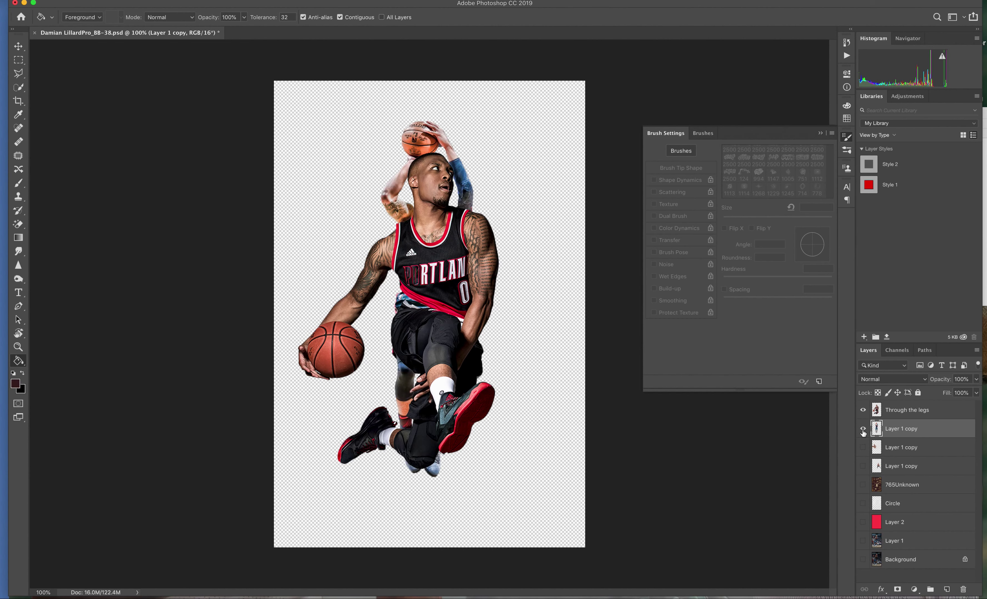
# - Swap the overhead-ball cutout for the Blazers dribbler and move it up
pyautogui.click(863, 430)
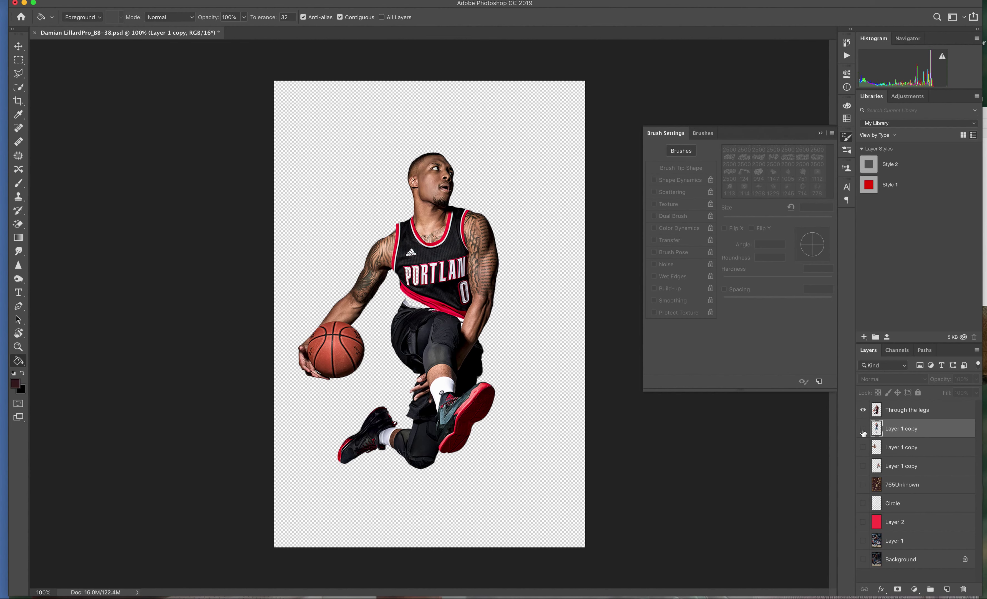
pyautogui.click(863, 448)
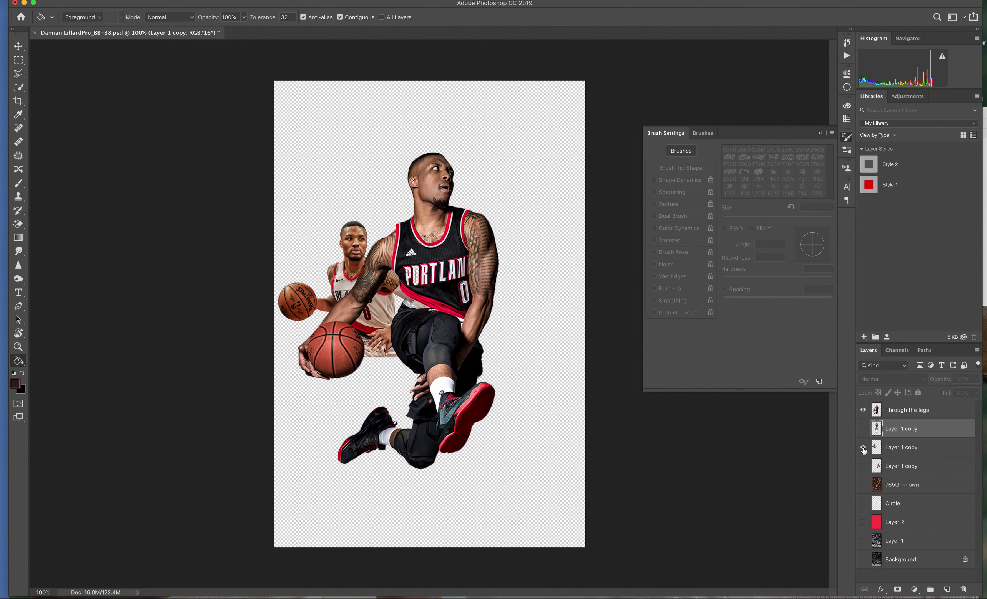
pyautogui.click(18, 48)
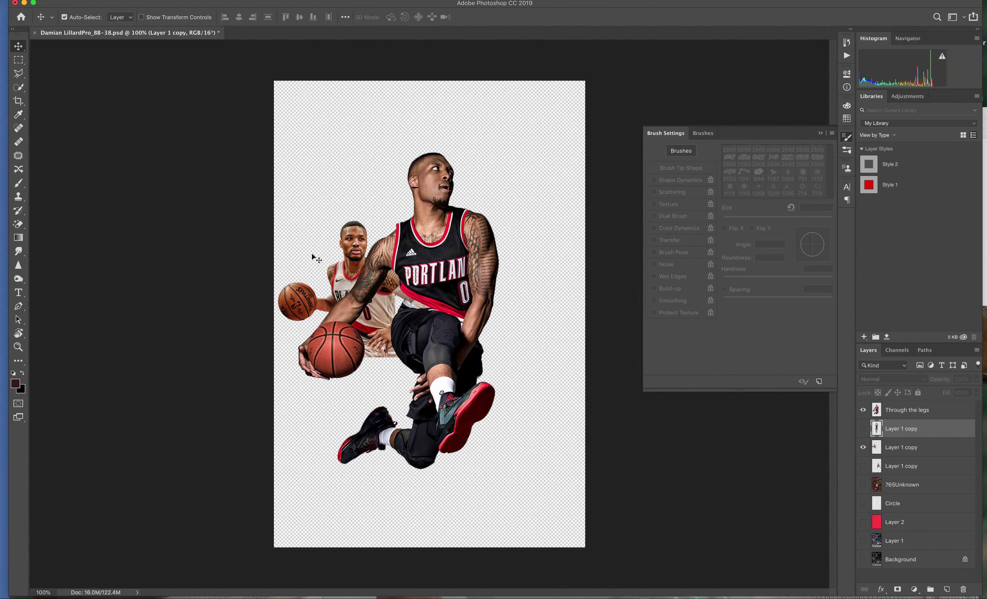
pyautogui.moveTo(353, 263); pyautogui.dragTo(353, 208)
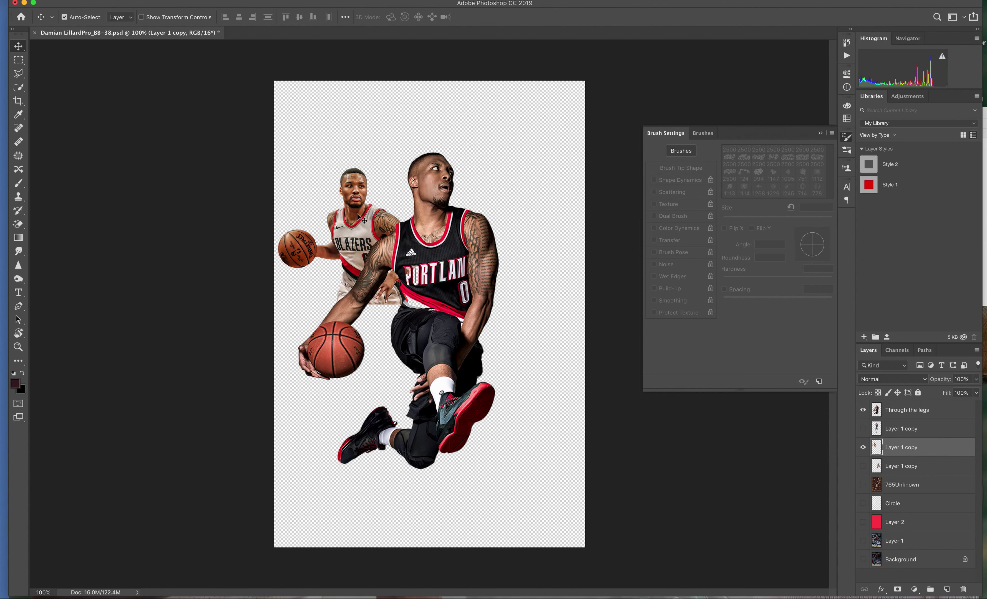
# - Free Transform the Blazers player to about 155%, commit, and nudge it into place
pyautogui.click(10, 0)
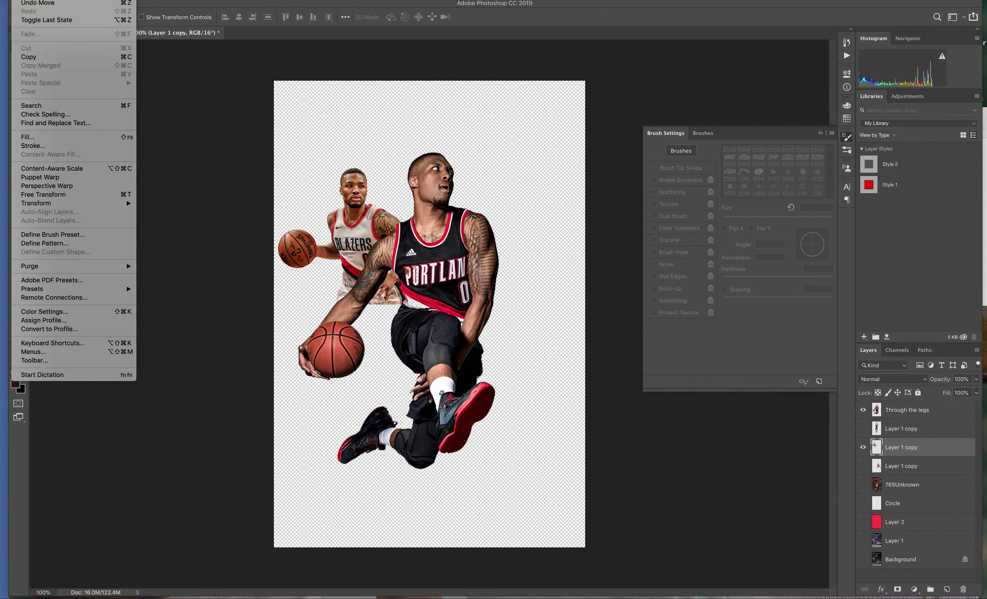
pyautogui.click(67, 195)
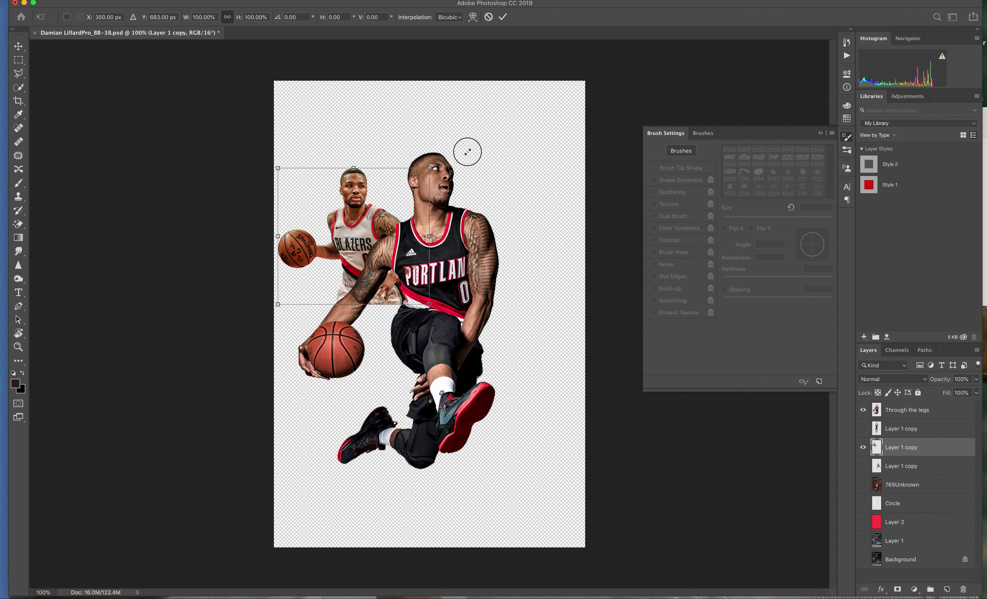
pyautogui.moveTo(429, 170)
pyautogui.mouseDown()
pyautogui.moveTo(467, 151)
pyautogui.moveTo(500, 105)
pyautogui.mouseUp()
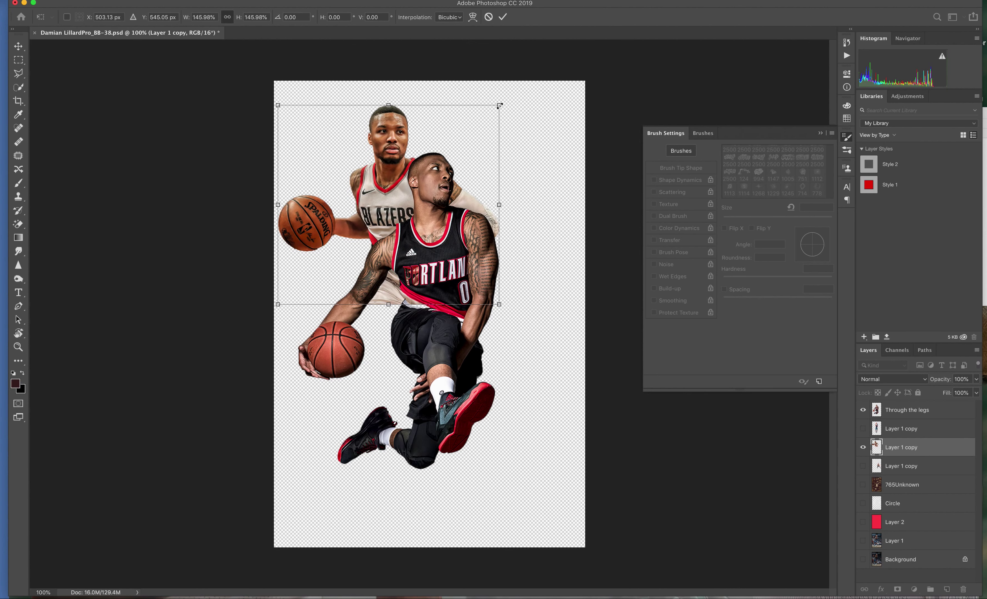
pyautogui.moveTo(499, 106); pyautogui.dragTo(512, 93)
pyautogui.moveTo(395, 156)
pyautogui.mouseDown()
pyautogui.moveTo(385, 159)
pyautogui.moveTo(395, 160)
pyautogui.mouseUp()
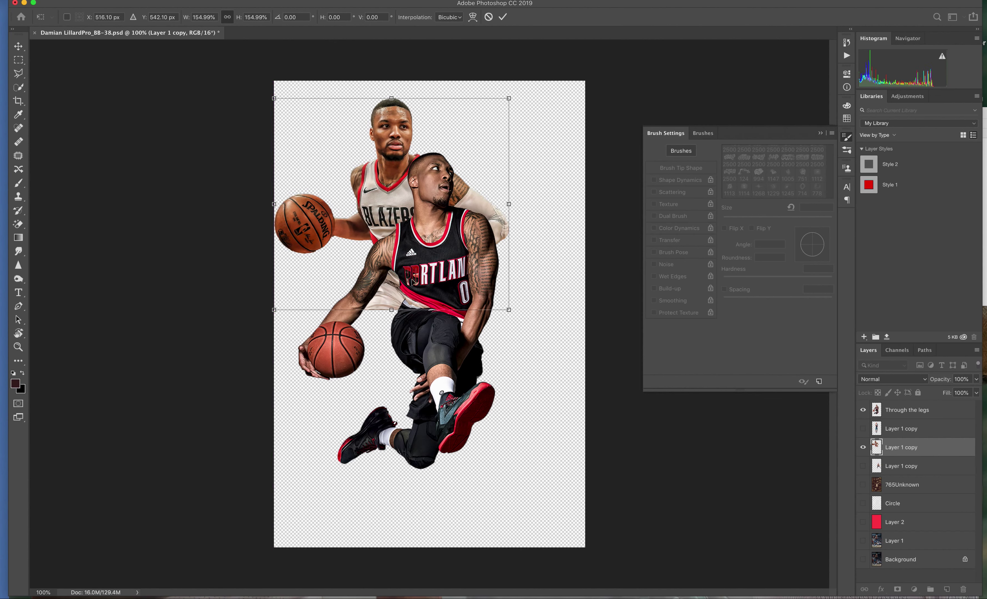
pyautogui.press('Return')
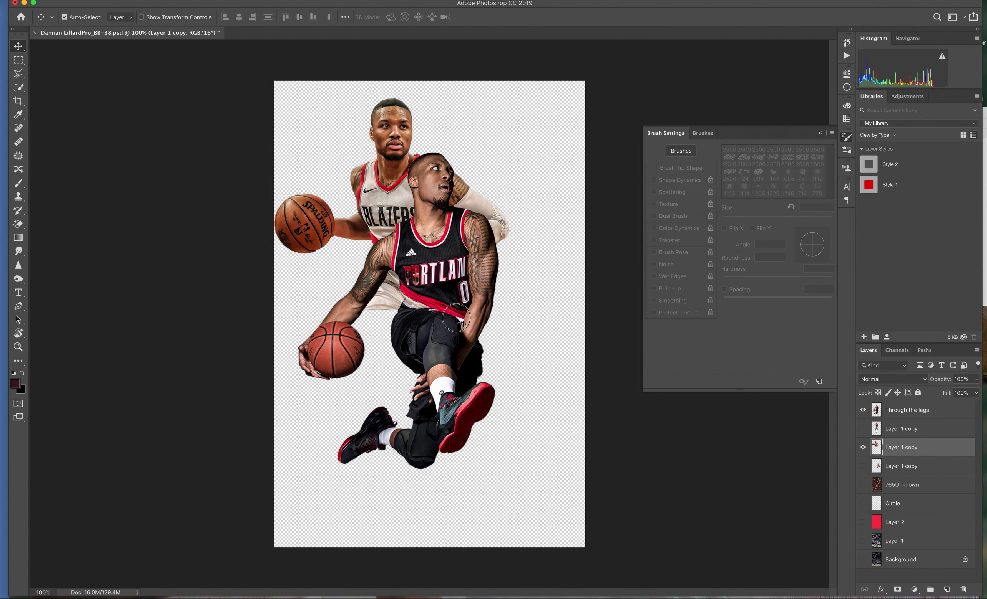
pyautogui.moveTo(457, 319)
pyautogui.mouseDown()
pyautogui.moveTo(475, 319)
pyautogui.moveTo(449, 371)
pyautogui.mouseUp()
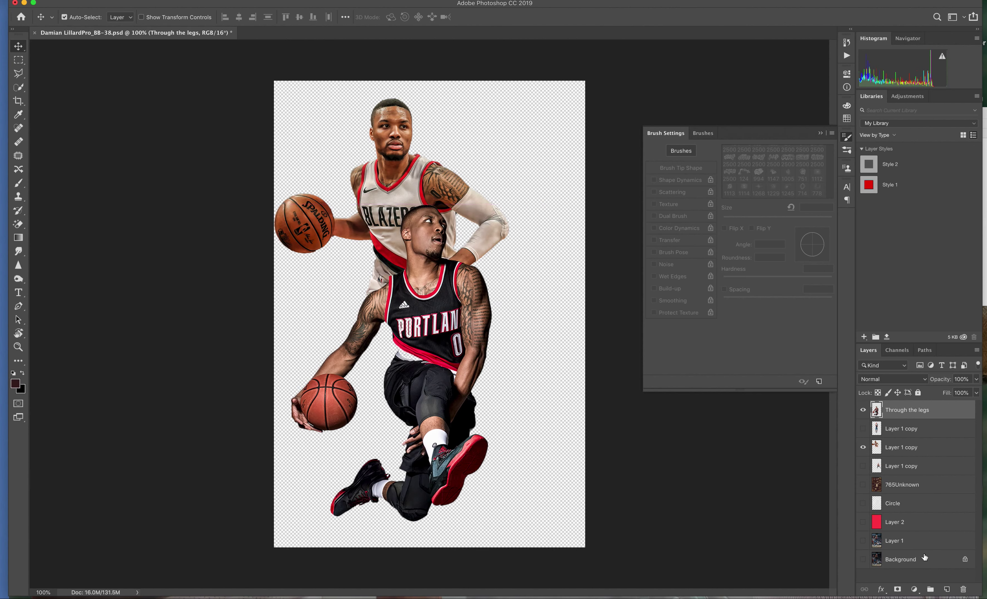
# - Compare cutout visibility, then show the Rip City shooter and move it right
pyautogui.click(863, 429)
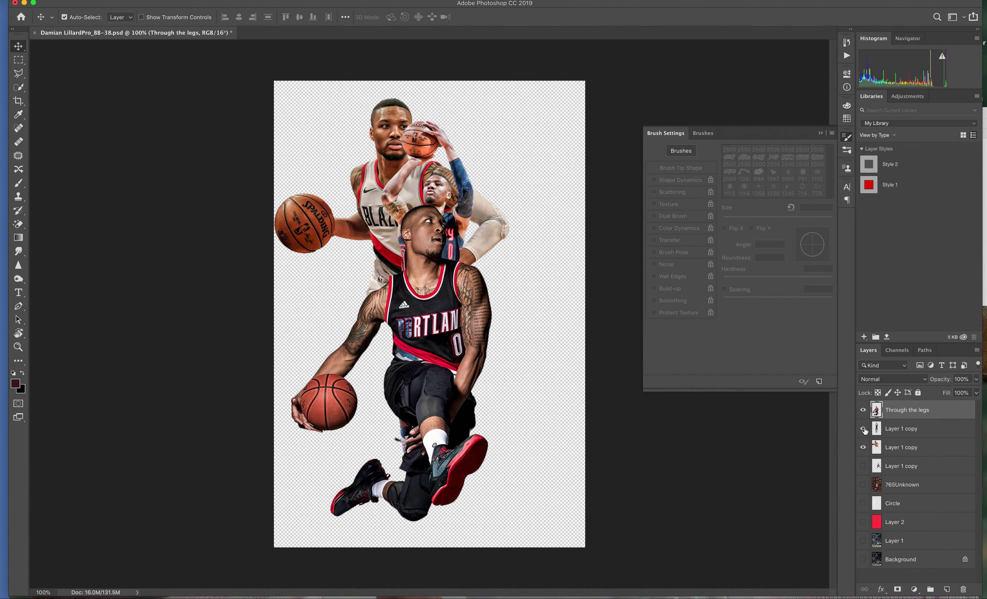
pyautogui.click(864, 429)
pyautogui.click(863, 410)
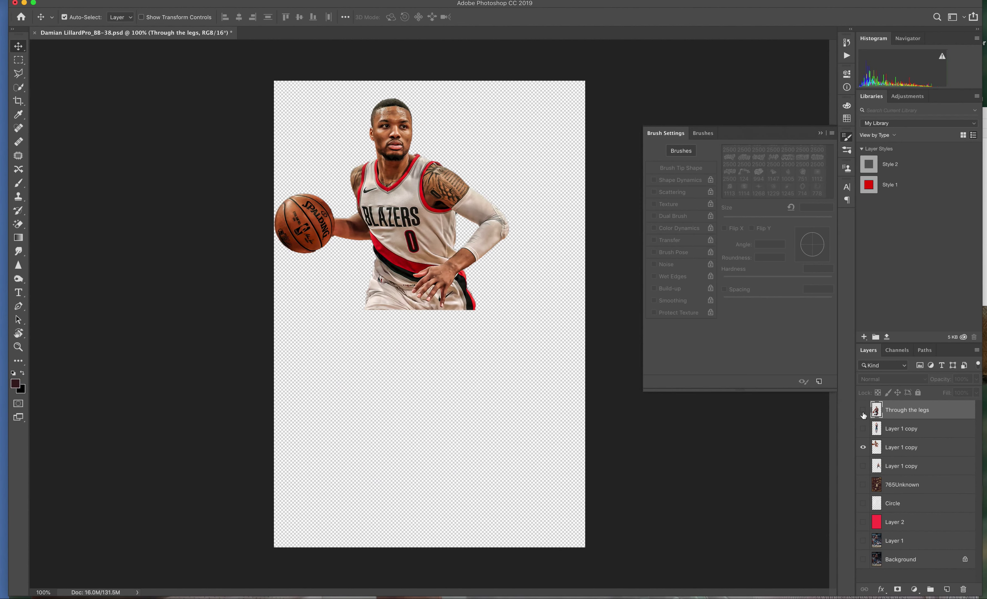
pyautogui.click(863, 410)
pyautogui.click(863, 429)
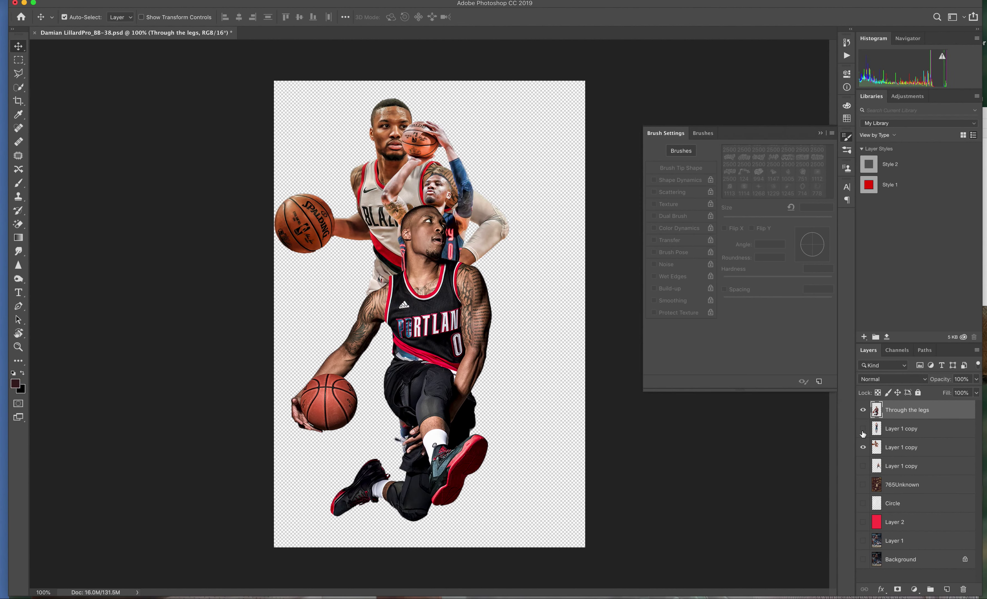
pyautogui.click(863, 433)
pyautogui.click(862, 467)
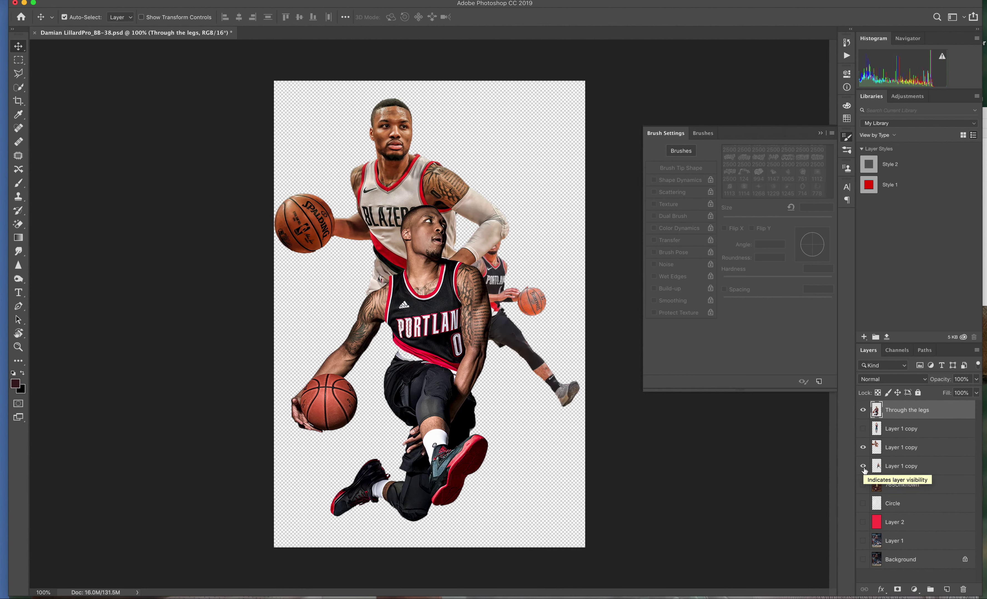
pyautogui.click(863, 467)
pyautogui.click(863, 429)
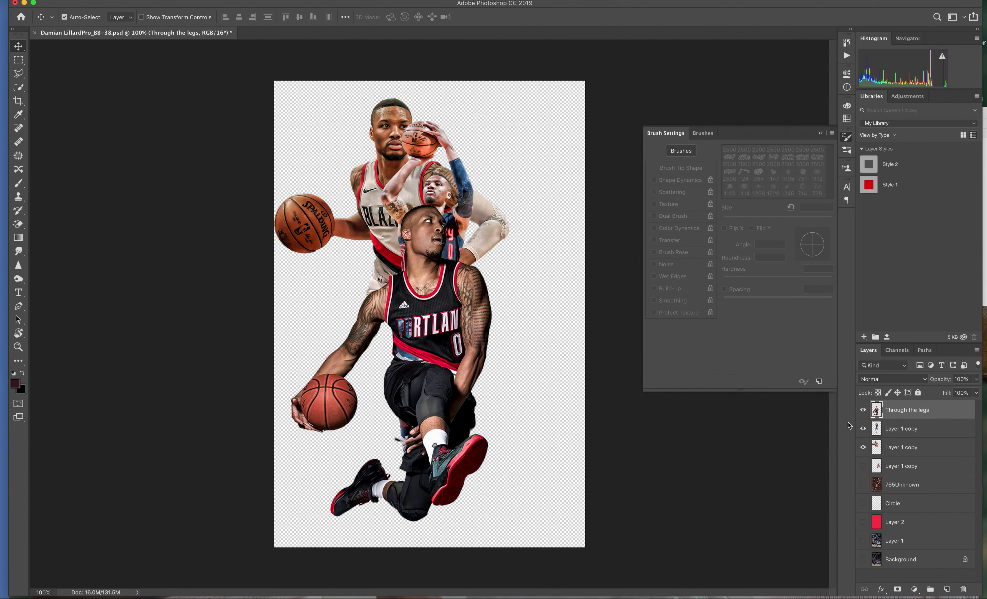
pyautogui.moveTo(448, 195); pyautogui.dragTo(523, 196)
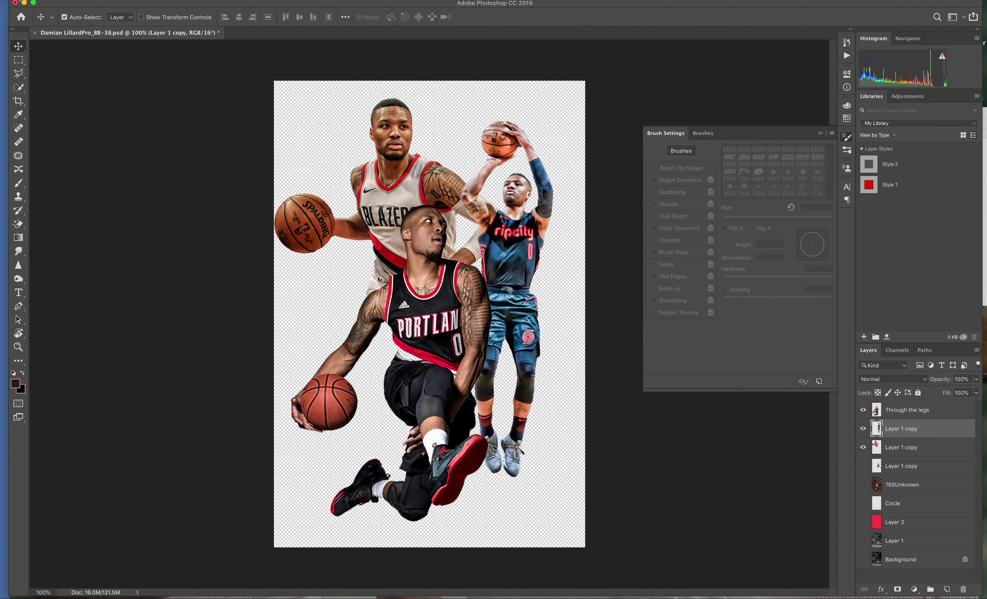
# - Scale the Rip City shooter to about 121%, raise it, and tuck it behind the Blazers layer
pyautogui.click(22, 0)
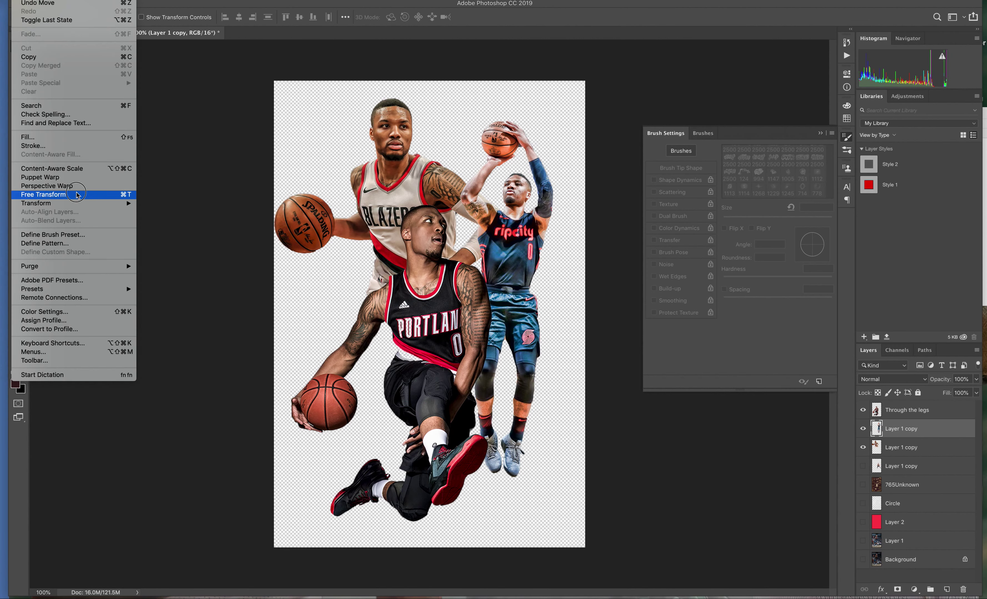
pyautogui.click(77, 195)
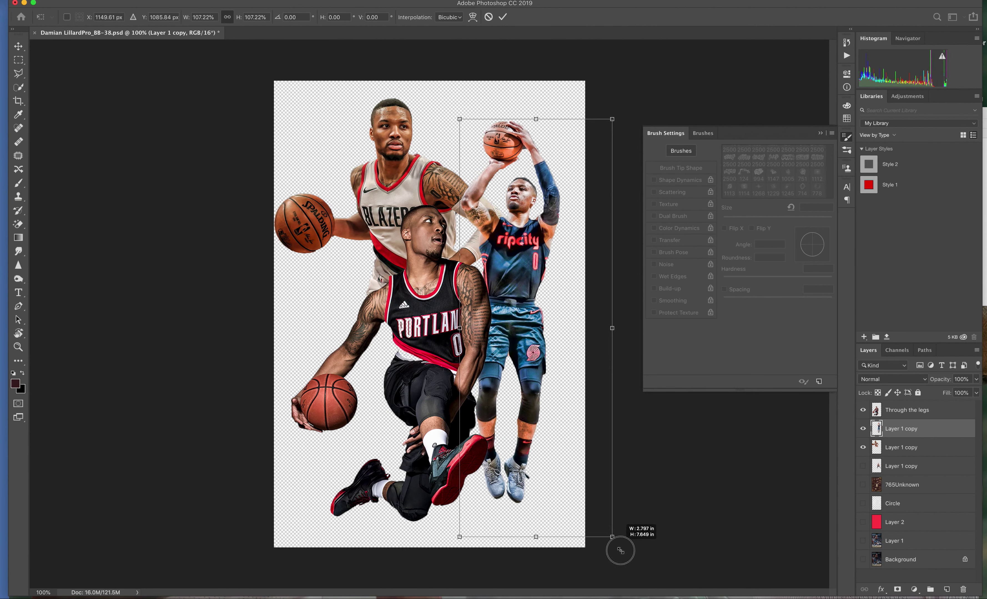
pyautogui.moveTo(601, 509); pyautogui.dragTo(632, 592)
pyautogui.moveTo(493, 327)
pyautogui.mouseDown()
pyautogui.moveTo(494, 290)
pyautogui.moveTo(496, 326)
pyautogui.mouseUp()
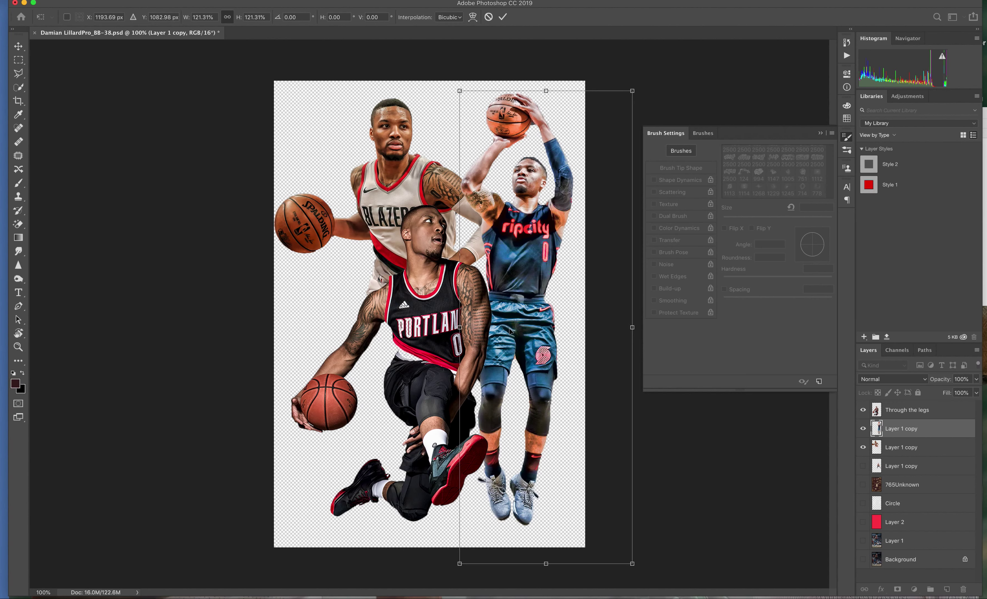
pyautogui.press('Return')
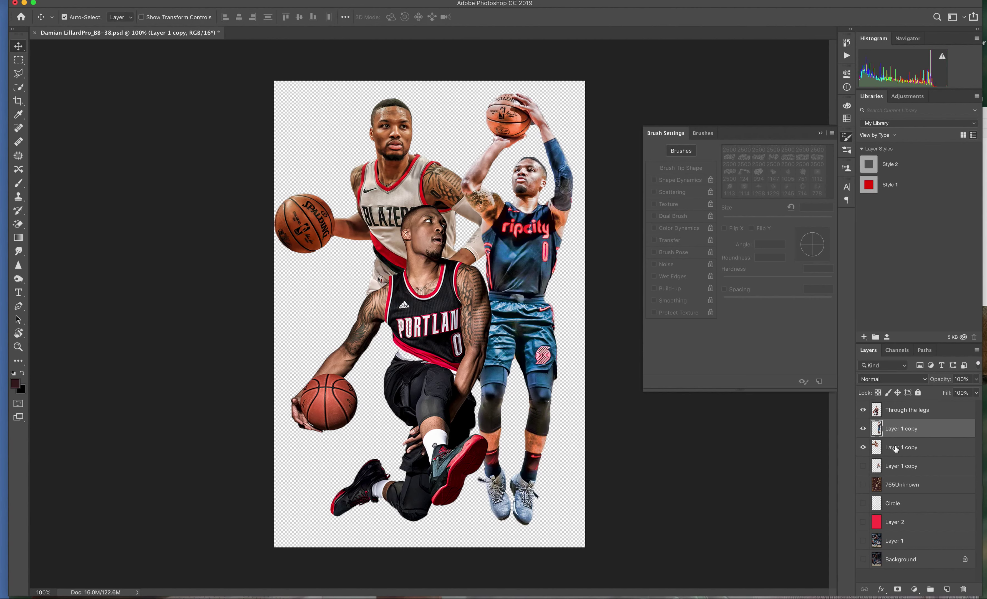
pyautogui.moveTo(908, 436); pyautogui.dragTo(906, 458)
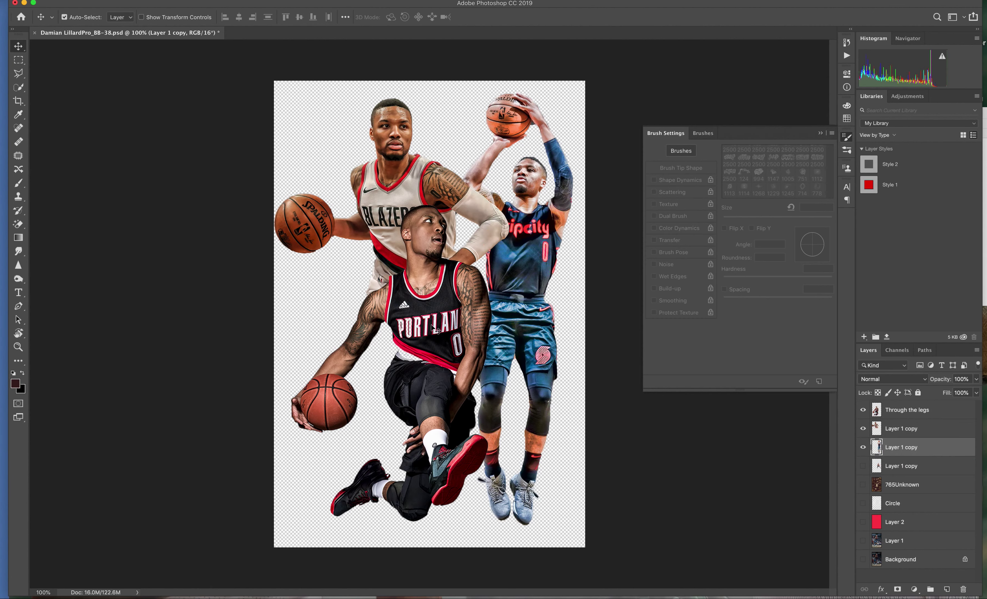
# - Adjust the dunking, Blazers and Rip City positions, then select the Through the legs layer
pyautogui.moveTo(432, 327); pyautogui.dragTo(456, 336)
pyautogui.moveTo(402, 202); pyautogui.dragTo(405, 228)
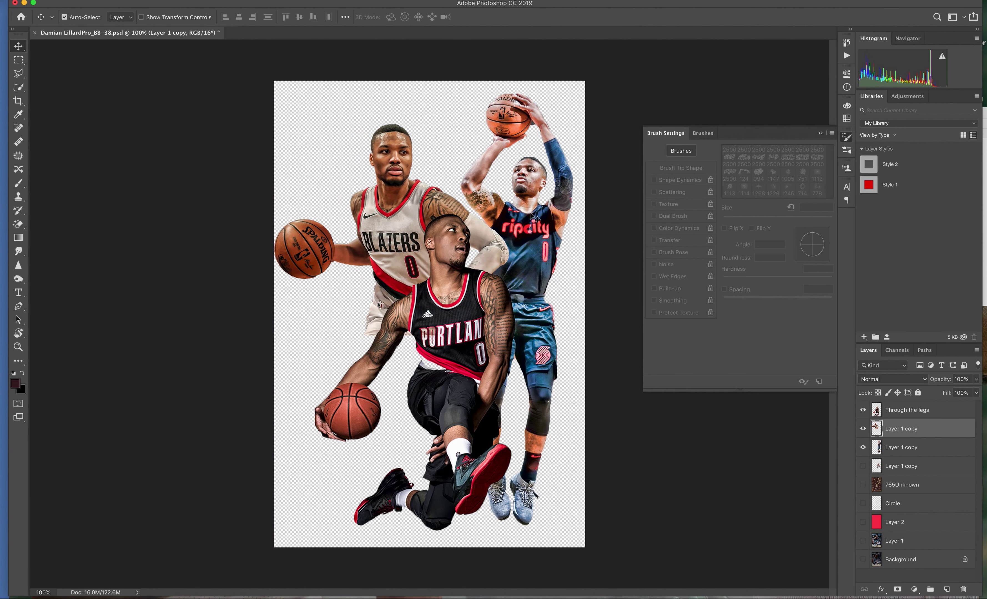
pyautogui.moveTo(530, 216); pyautogui.dragTo(518, 216)
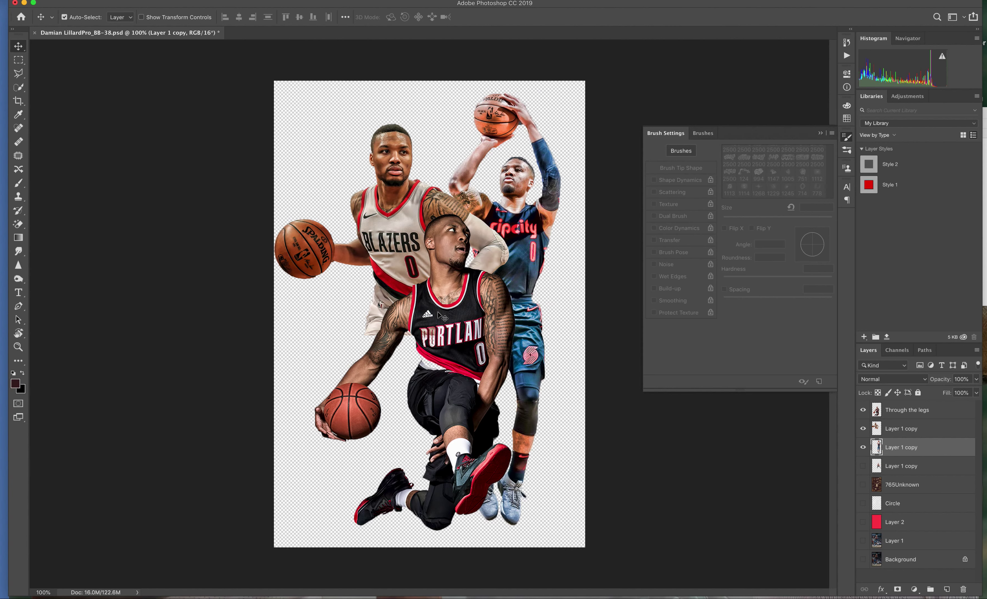
pyautogui.click(439, 315)
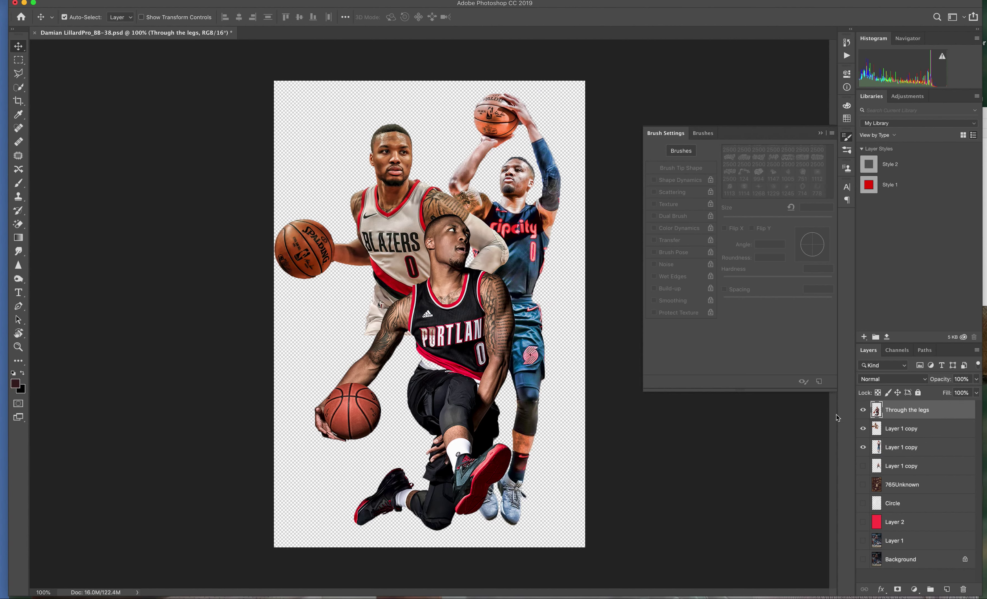
pyautogui.click(863, 411)
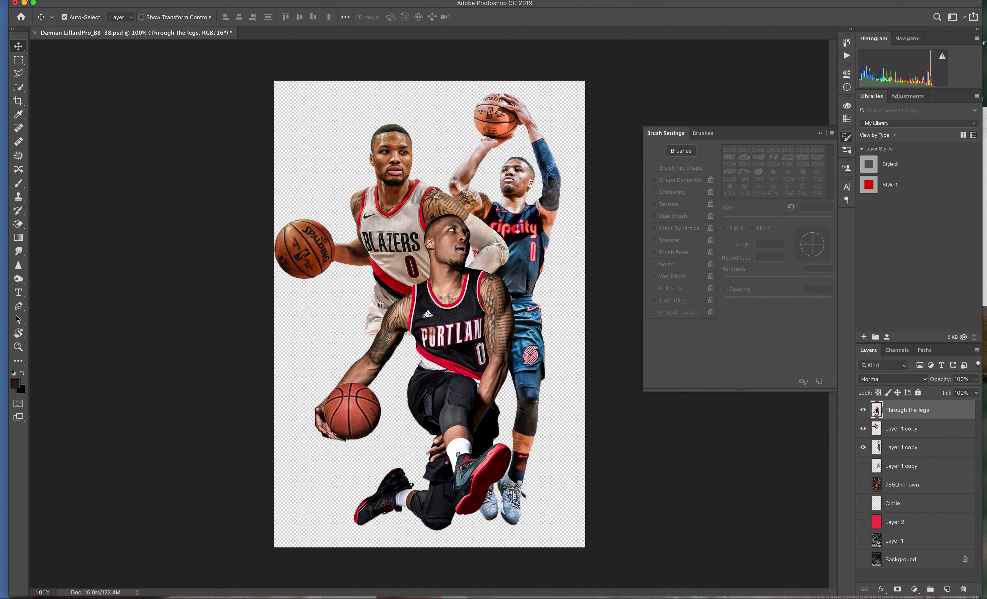
# - Scale the Portland player to about 87%, tilt it ~0.2°, then lower the Blazers player
pyautogui.click(21, 0)
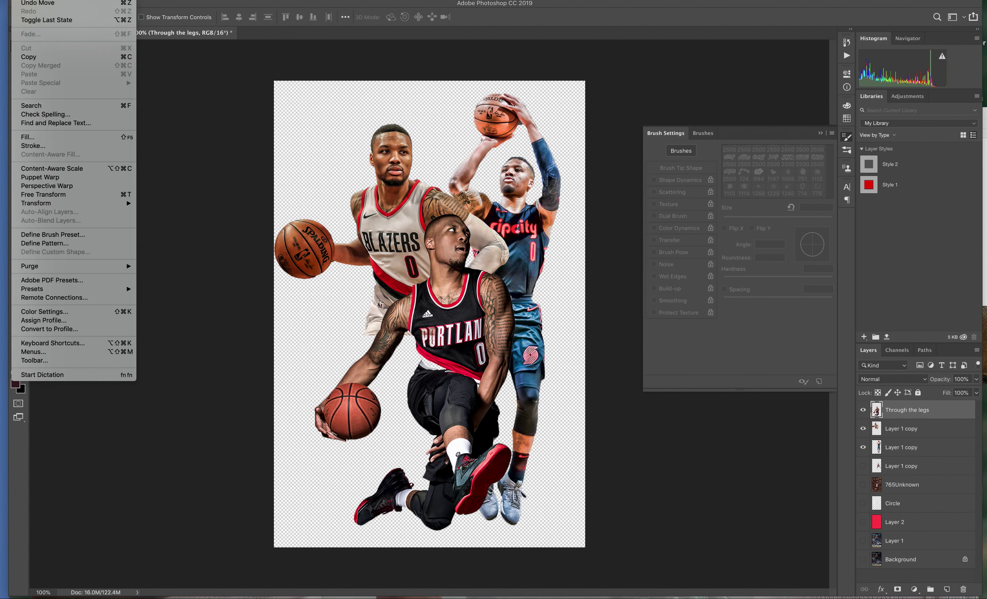
pyautogui.click(75, 195)
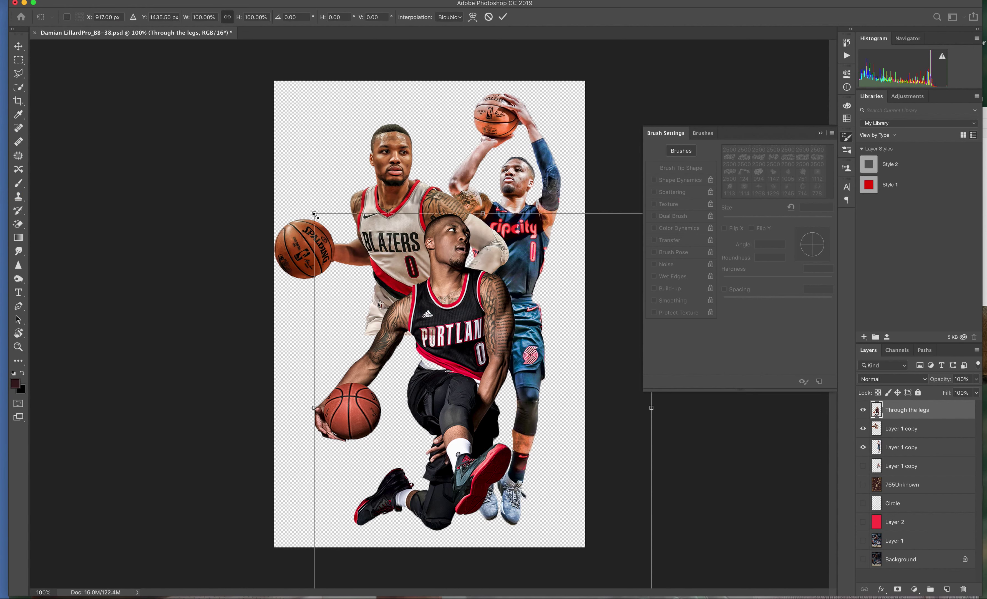
pyautogui.moveTo(315, 214); pyautogui.dragTo(360, 266)
pyautogui.moveTo(494, 336)
pyautogui.mouseDown()
pyautogui.moveTo(423, 298)
pyautogui.moveTo(439, 298)
pyautogui.mouseUp()
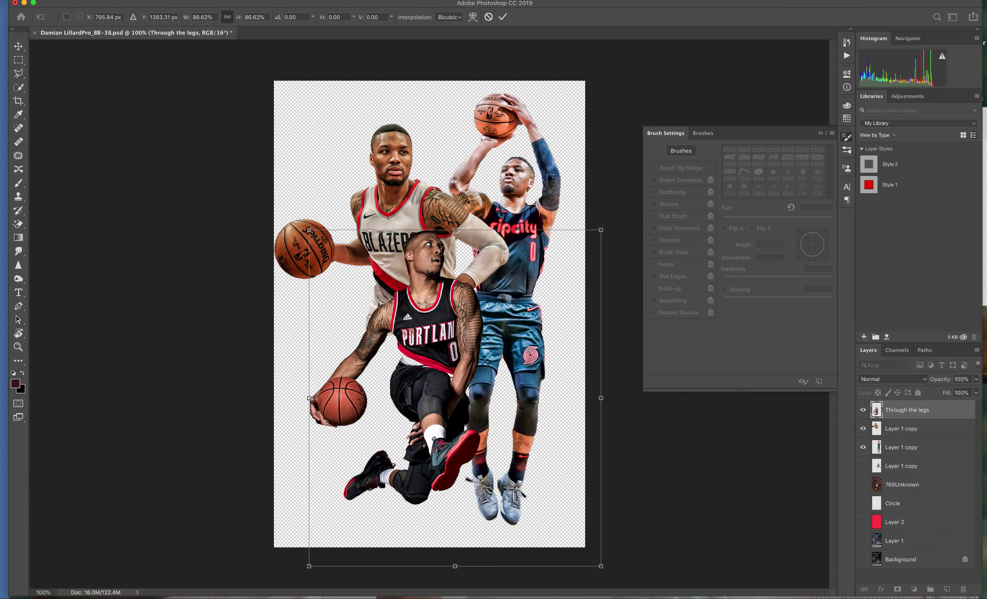
pyautogui.moveTo(396, 213); pyautogui.dragTo(395, 210)
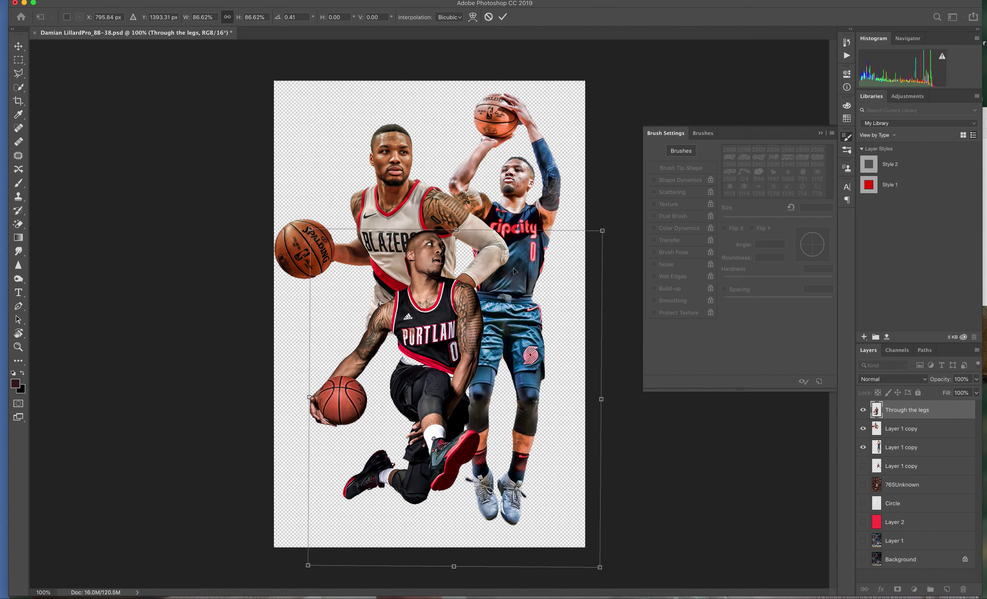
pyautogui.moveTo(427, 294)
pyautogui.mouseDown()
pyautogui.moveTo(451, 290)
pyautogui.moveTo(444, 294)
pyautogui.mouseUp()
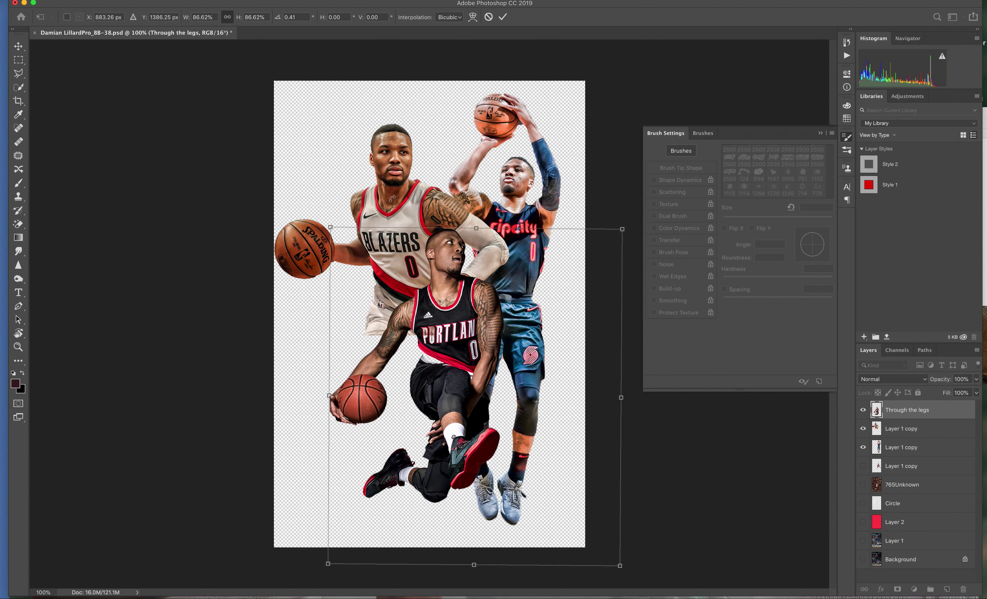
pyautogui.moveTo(386, 201); pyautogui.dragTo(391, 207)
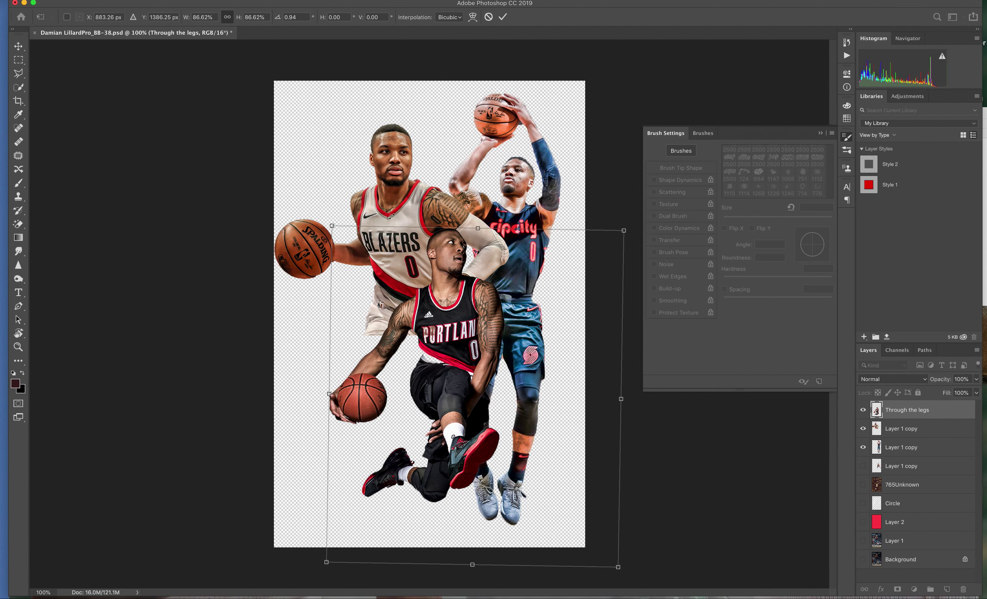
pyautogui.moveTo(635, 233); pyautogui.dragTo(632, 230)
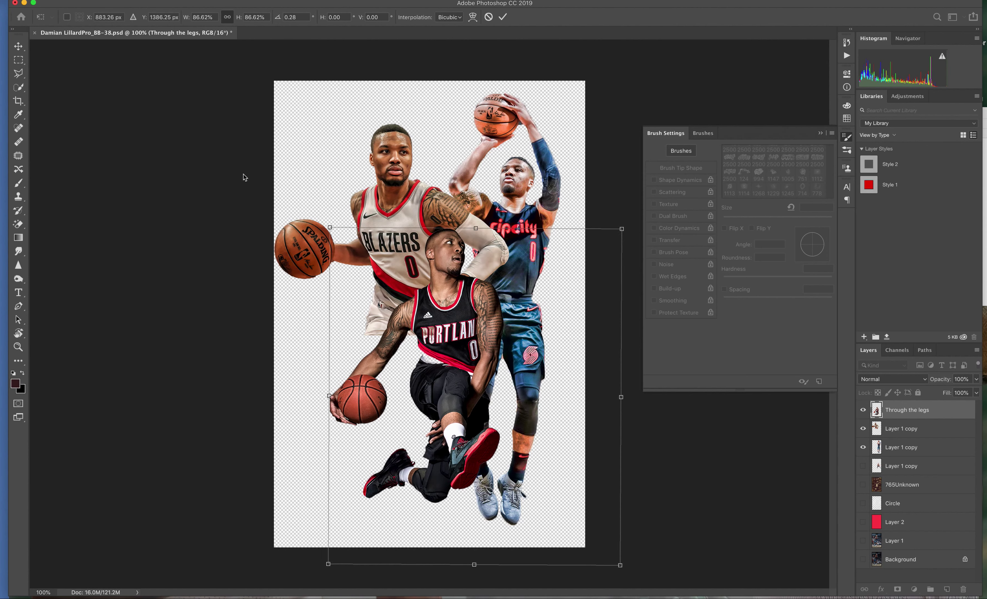
pyautogui.press('Return')
pyautogui.moveTo(377, 195)
pyautogui.mouseDown()
pyautogui.moveTo(373, 231)
pyautogui.moveTo(388, 240)
pyautogui.mouseUp()
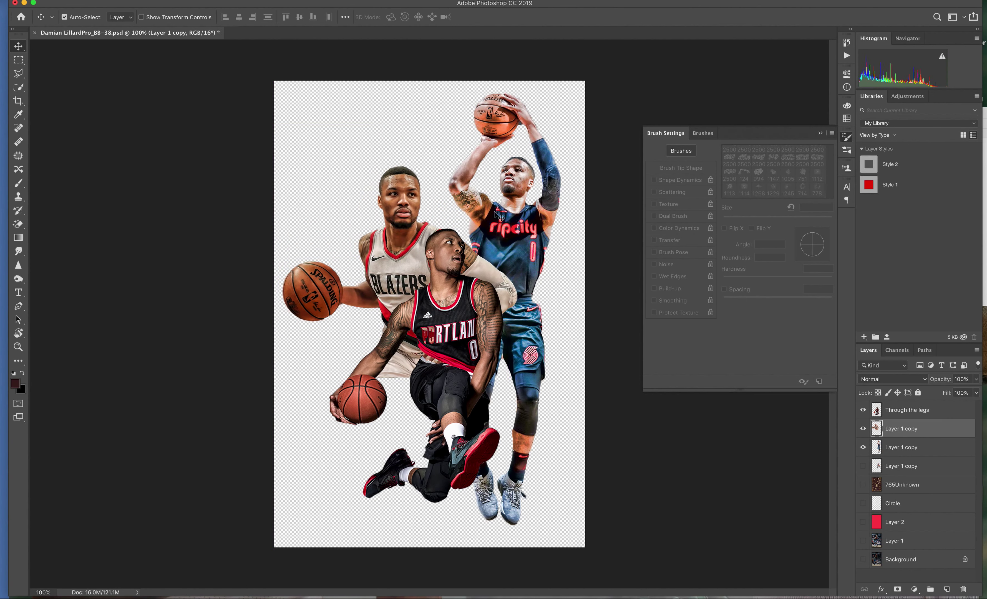
# - Reposition the Rip City shooter, Blazers player and Portland player relative to each other
pyautogui.moveTo(500, 211); pyautogui.dragTo(455, 213)
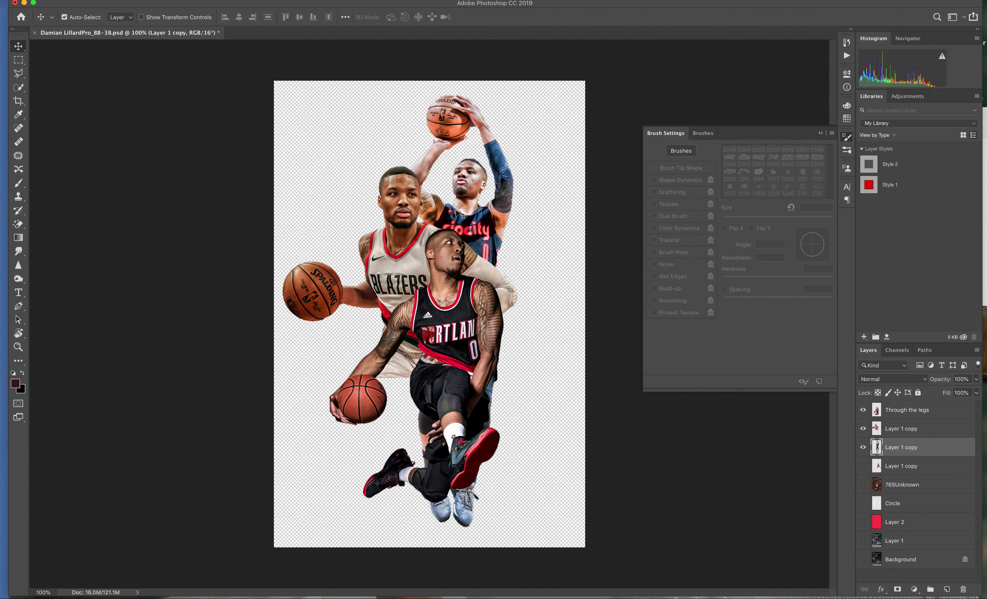
pyautogui.click(386, 259)
pyautogui.moveTo(427, 315)
pyautogui.mouseDown()
pyautogui.moveTo(445, 316)
pyautogui.moveTo(424, 351)
pyautogui.moveTo(465, 389)
pyautogui.mouseUp()
pyautogui.click(465, 364)
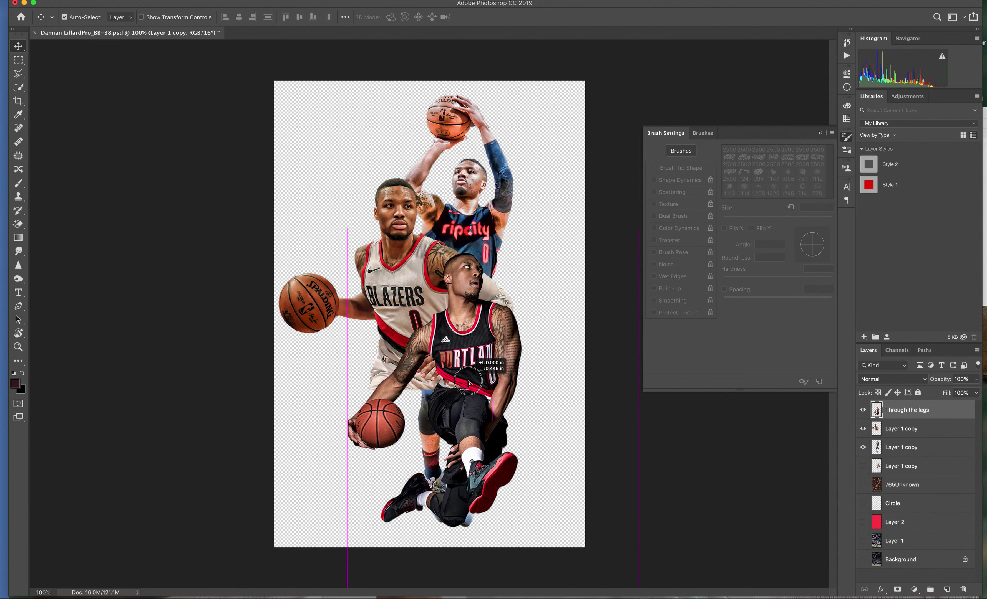
pyautogui.moveTo(387, 276); pyautogui.dragTo(383, 280)
pyautogui.moveTo(447, 229); pyautogui.dragTo(474, 222)
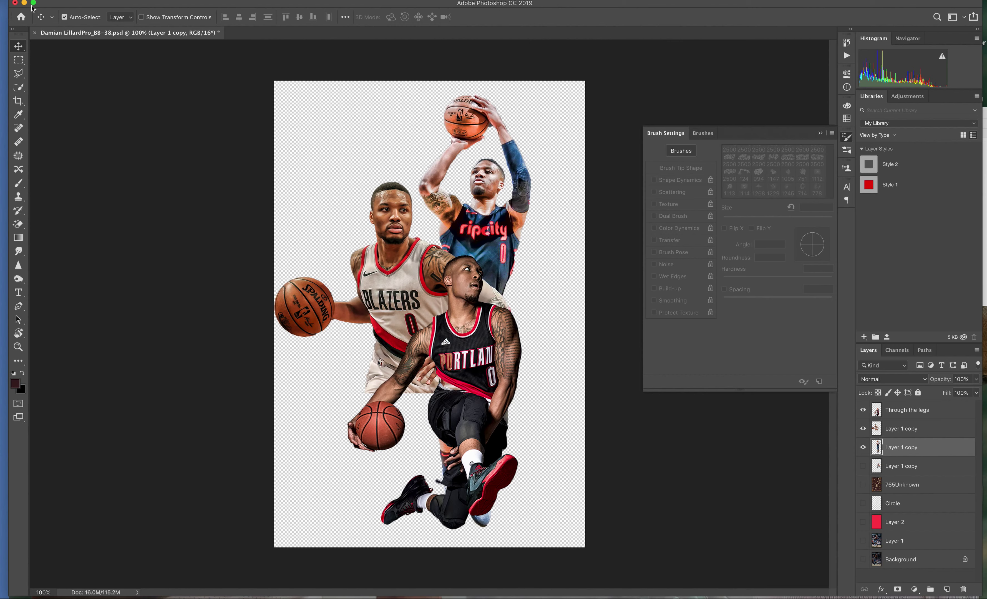
# - Enlarge the Rip City shooter to about 113% and move it down-right
pyautogui.click(25, 2)
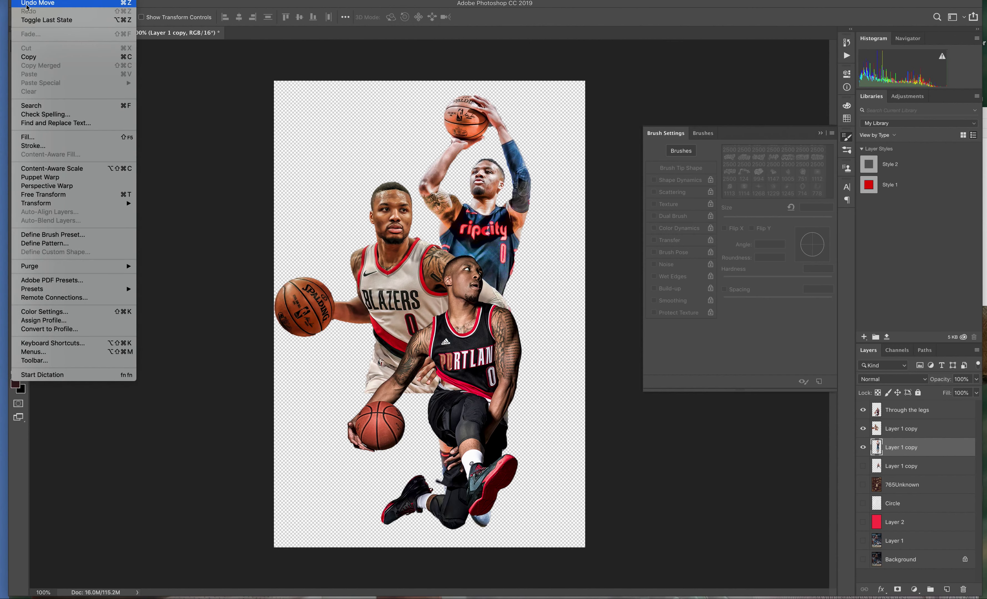
pyautogui.click(77, 194)
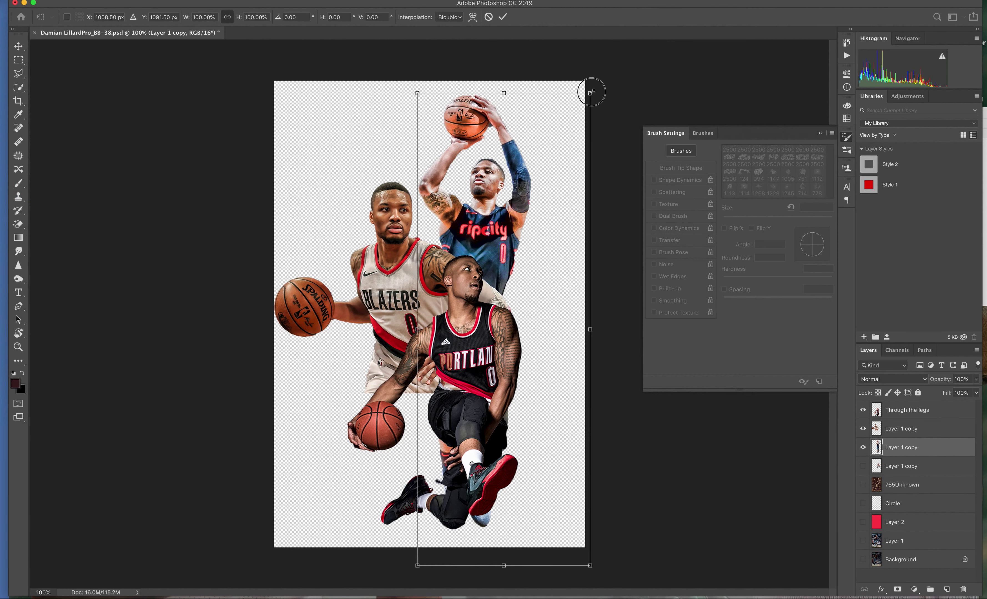
pyautogui.moveTo(590, 93); pyautogui.dragTo(597, 75)
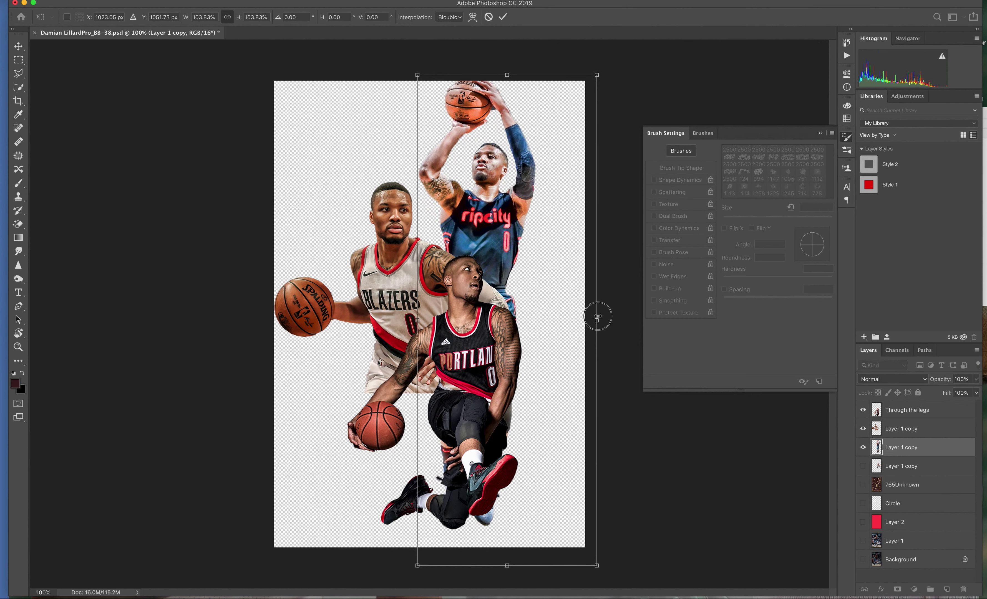
pyautogui.moveTo(596, 320); pyautogui.dragTo(609, 323)
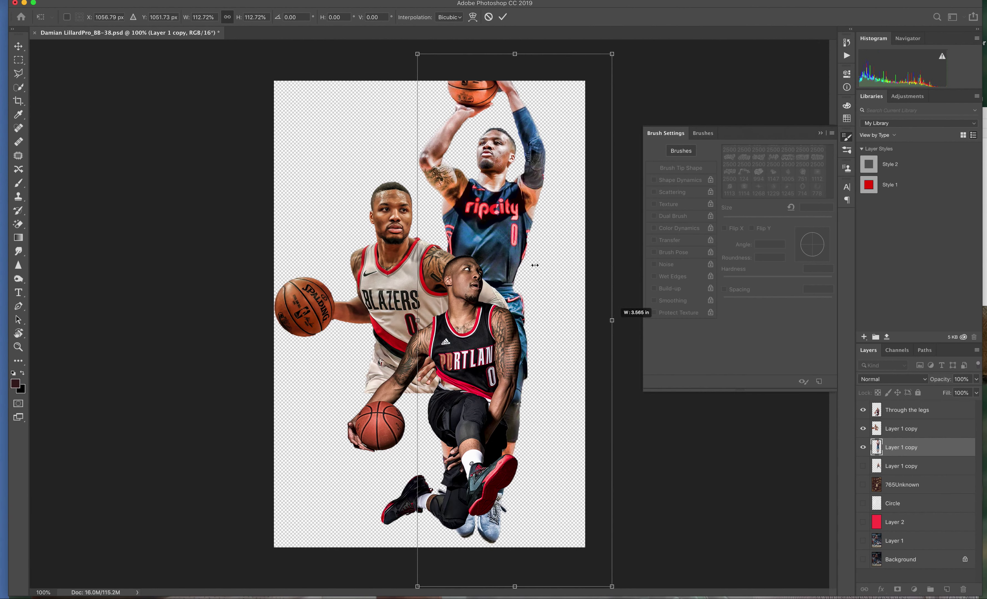
pyautogui.moveTo(498, 233)
pyautogui.mouseDown()
pyautogui.moveTo(504, 267)
pyautogui.moveTo(520, 240)
pyautogui.mouseUp()
pyautogui.press('Return')
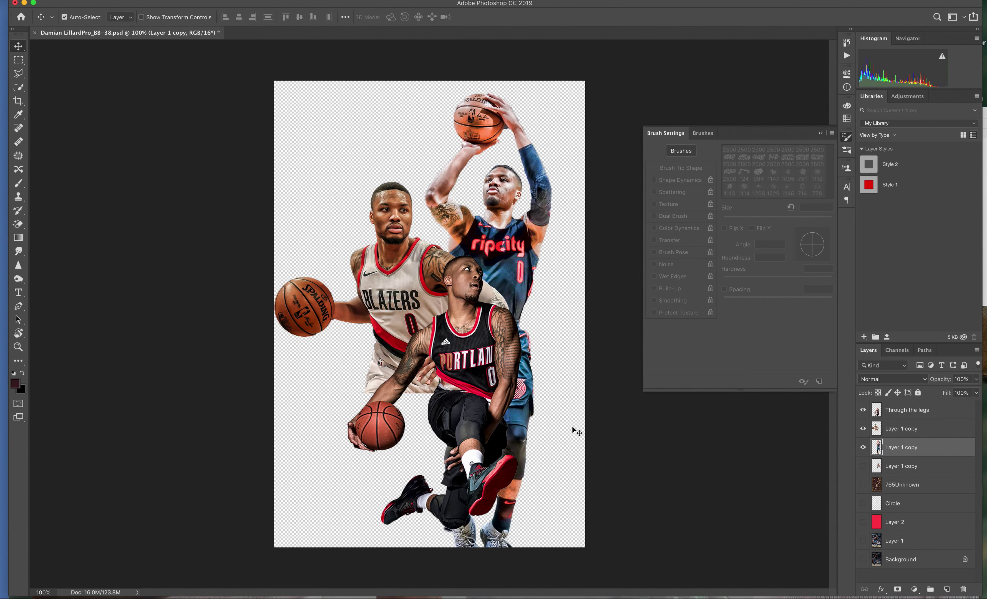
# - Shrink the Blazers player slightly and shift it right and down
pyautogui.click(409, 238)
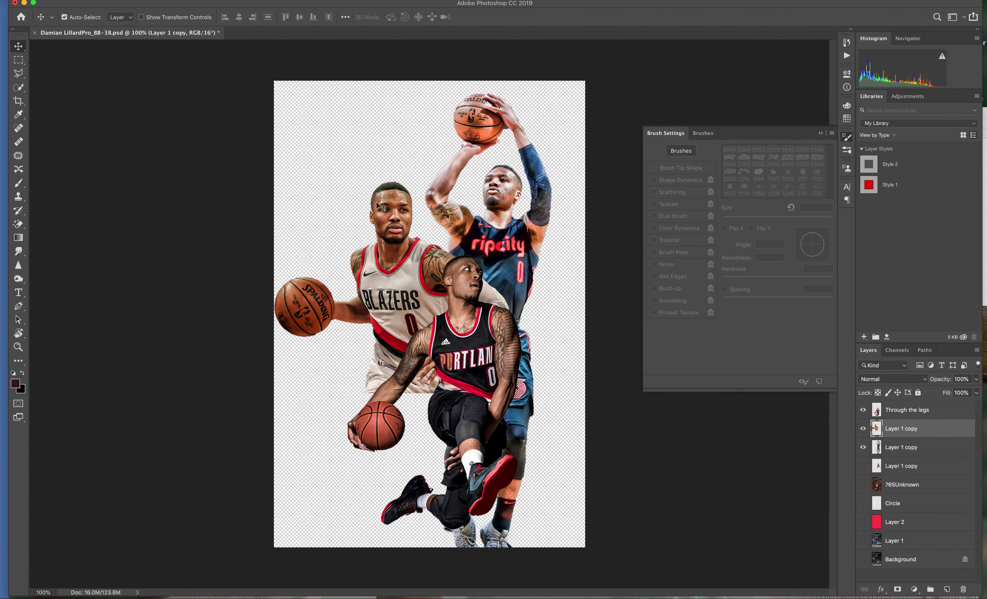
pyautogui.click(21, 2)
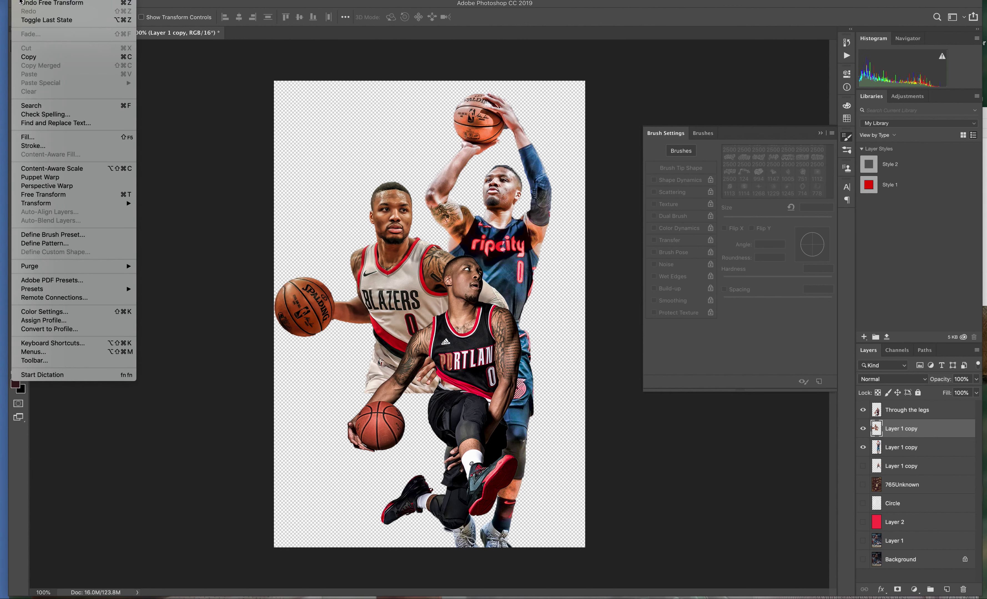
pyautogui.click(65, 195)
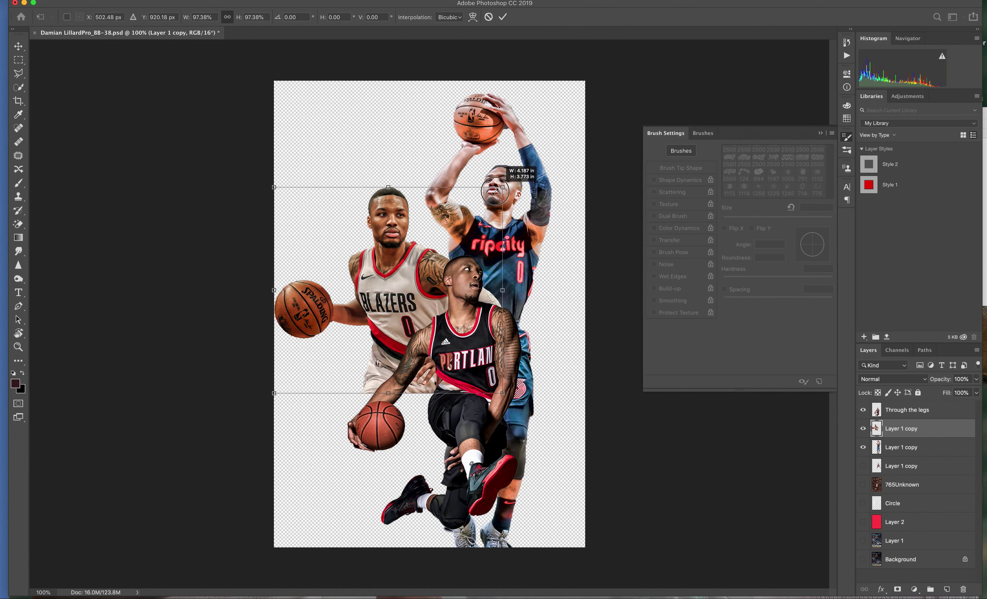
pyautogui.moveTo(508, 182); pyautogui.dragTo(490, 199)
pyautogui.moveTo(393, 239); pyautogui.dragTo(413, 240)
pyautogui.press('Return')
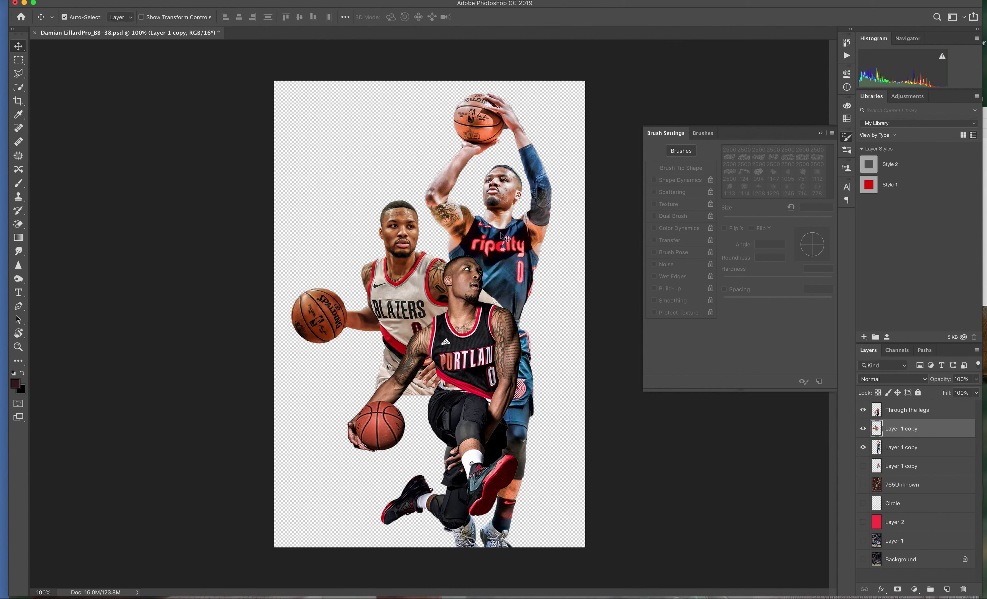
# - Fine-tune the shooter, Portland and Blazers positions into a tight overlapping group
pyautogui.moveTo(501, 235); pyautogui.dragTo(493, 233)
pyautogui.moveTo(442, 377); pyautogui.dragTo(421, 382)
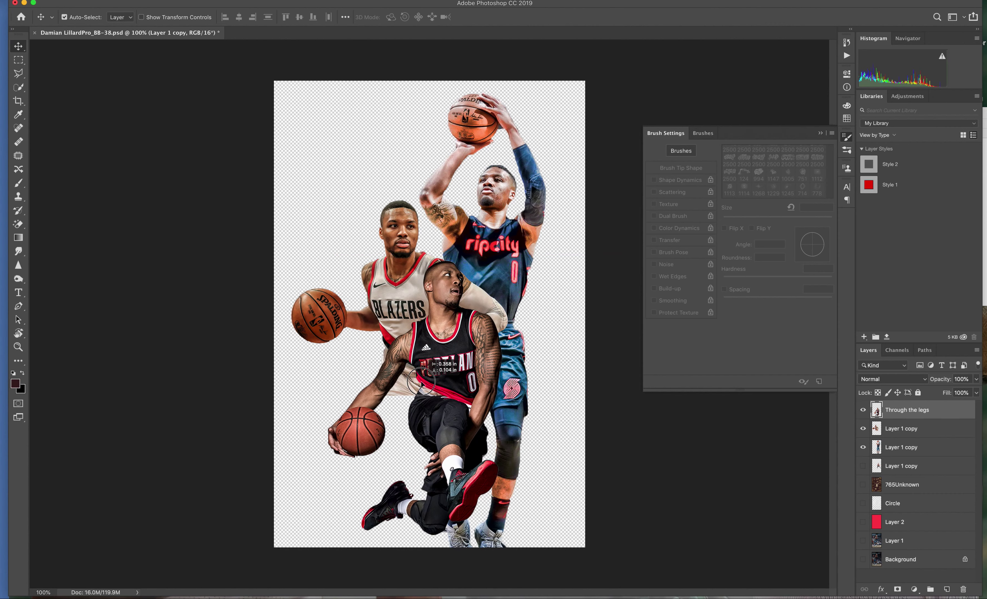
pyautogui.moveTo(422, 383); pyautogui.dragTo(426, 388)
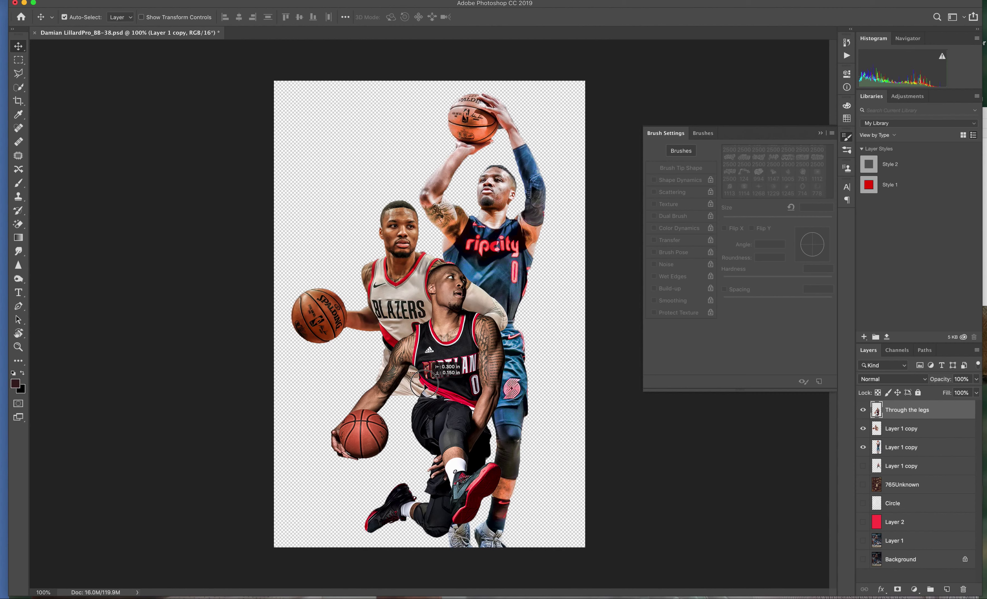
pyautogui.moveTo(425, 387); pyautogui.dragTo(470, 355)
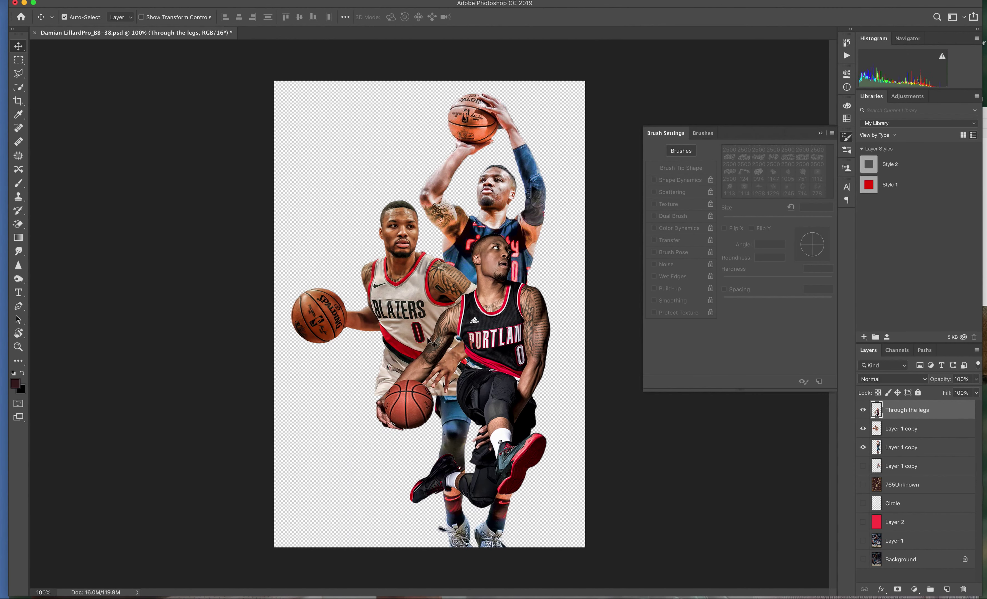
pyautogui.moveTo(390, 315); pyautogui.dragTo(374, 319)
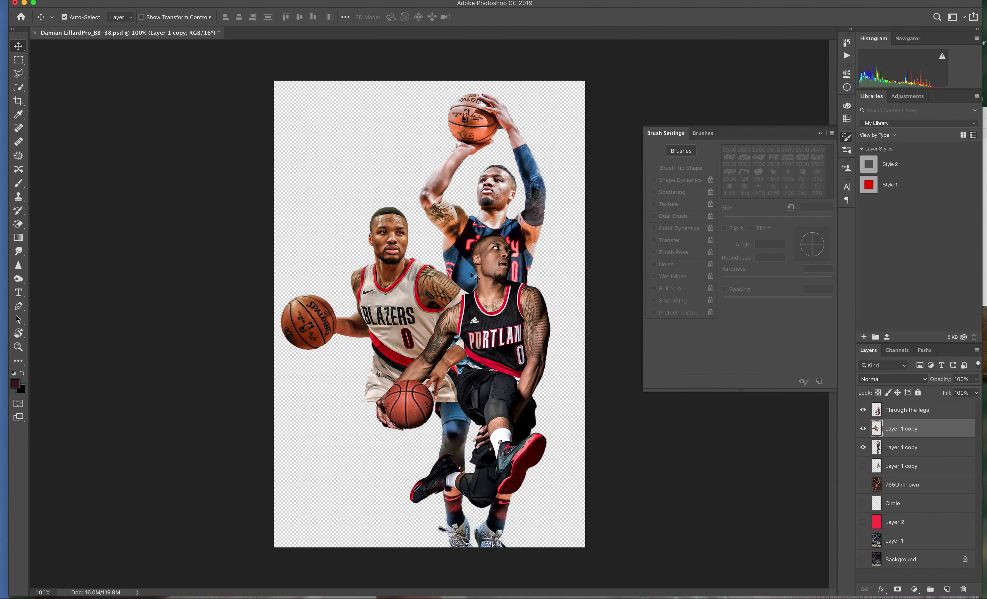
pyautogui.moveTo(459, 247); pyautogui.dragTo(427, 248)
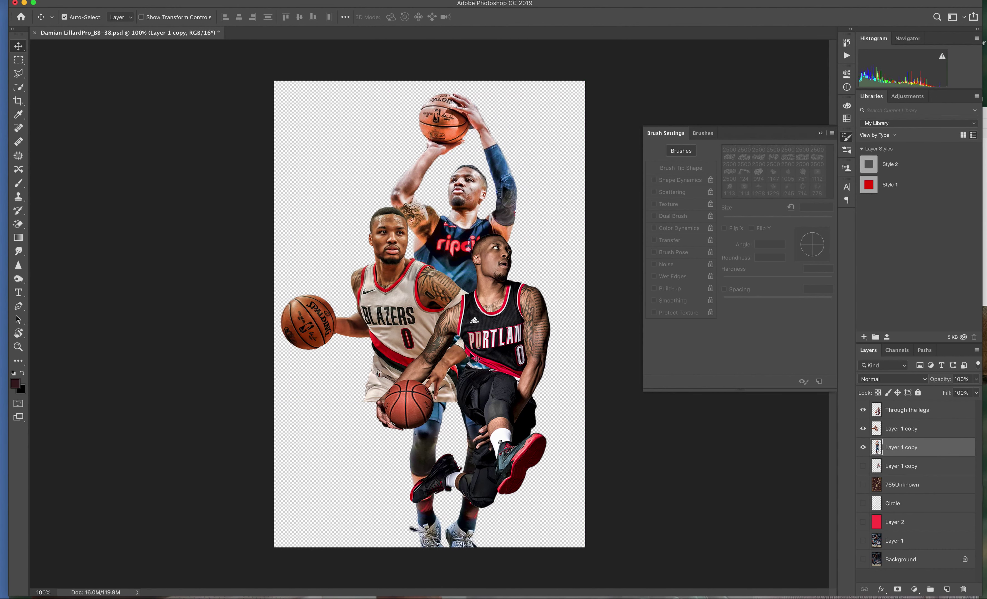
pyautogui.moveTo(498, 343); pyautogui.dragTo(499, 355)
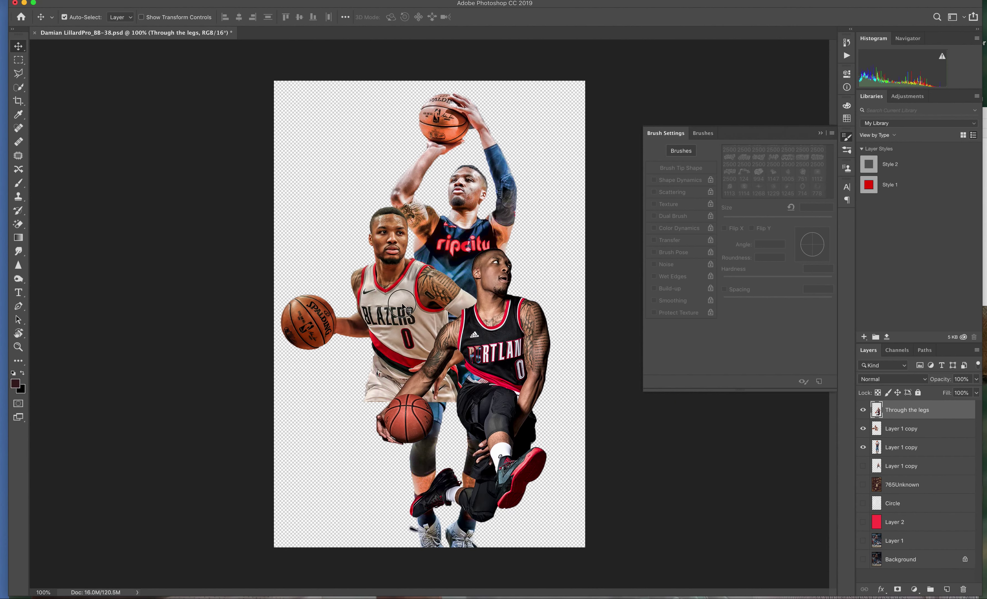
pyautogui.moveTo(406, 303); pyautogui.dragTo(400, 314)
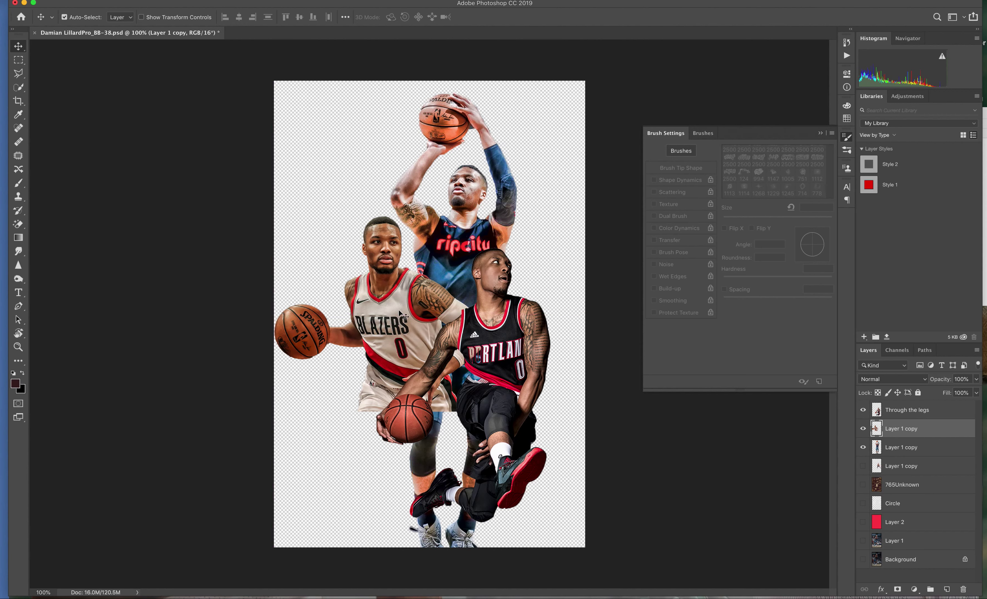
pyautogui.moveTo(490, 329); pyautogui.dragTo(490, 329)
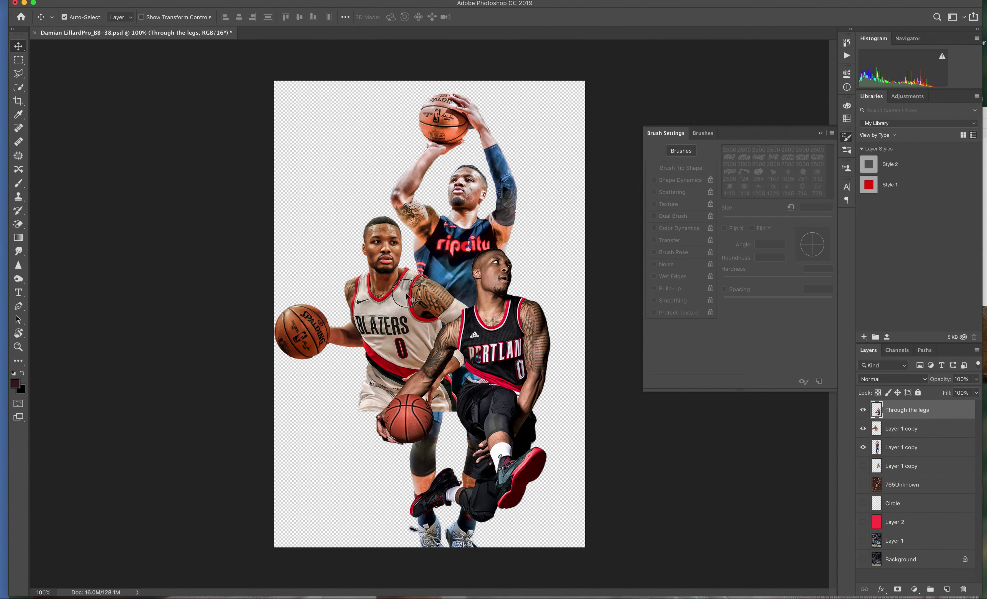
pyautogui.moveTo(406, 298); pyautogui.dragTo(413, 299)
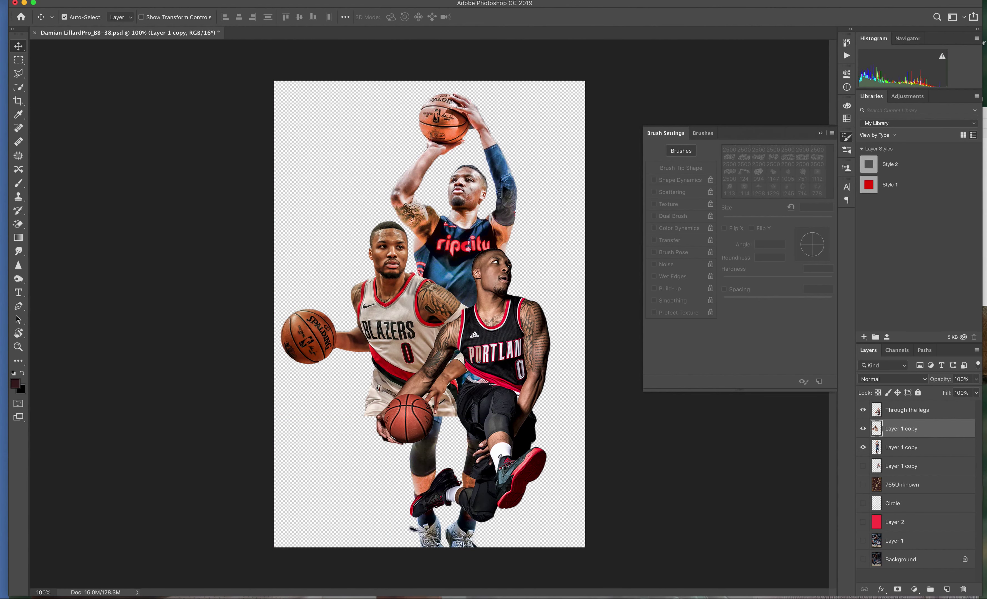
# - Delete the unused 765Unknown texture and red Layer 2 layers
pyautogui.click(864, 486)
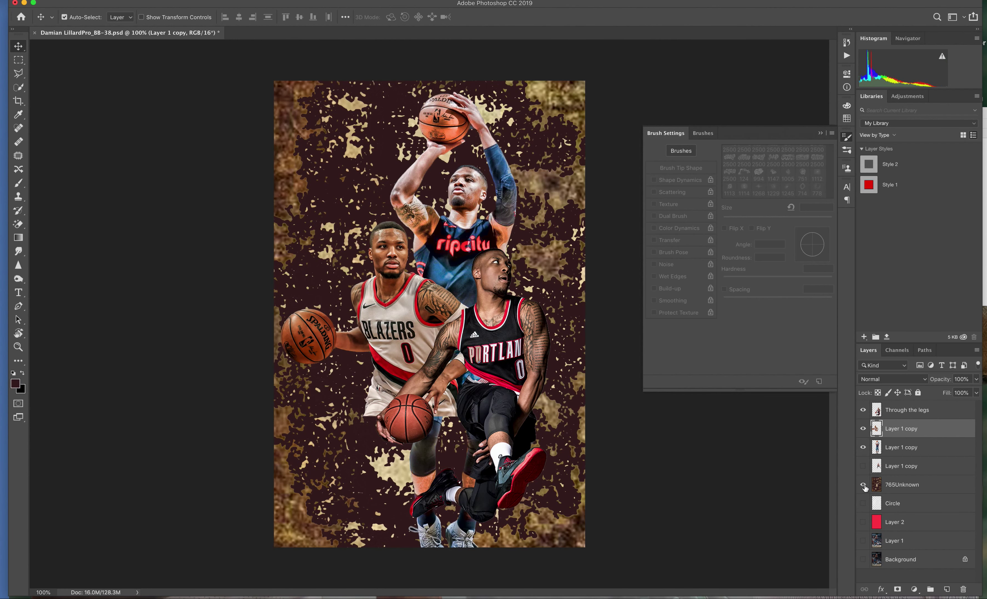
pyautogui.click(863, 486)
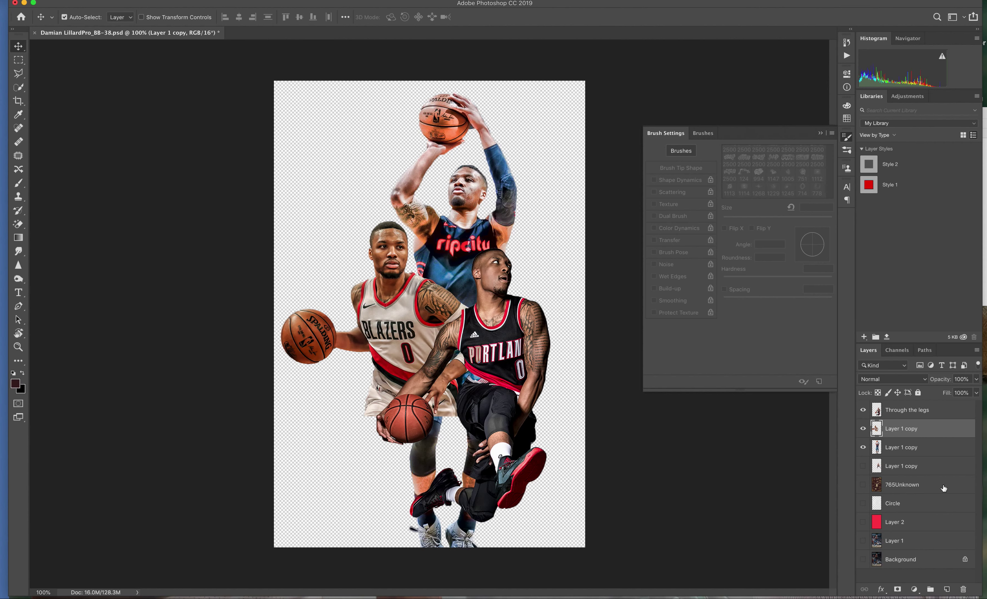
pyautogui.moveTo(944, 488); pyautogui.dragTo(964, 590)
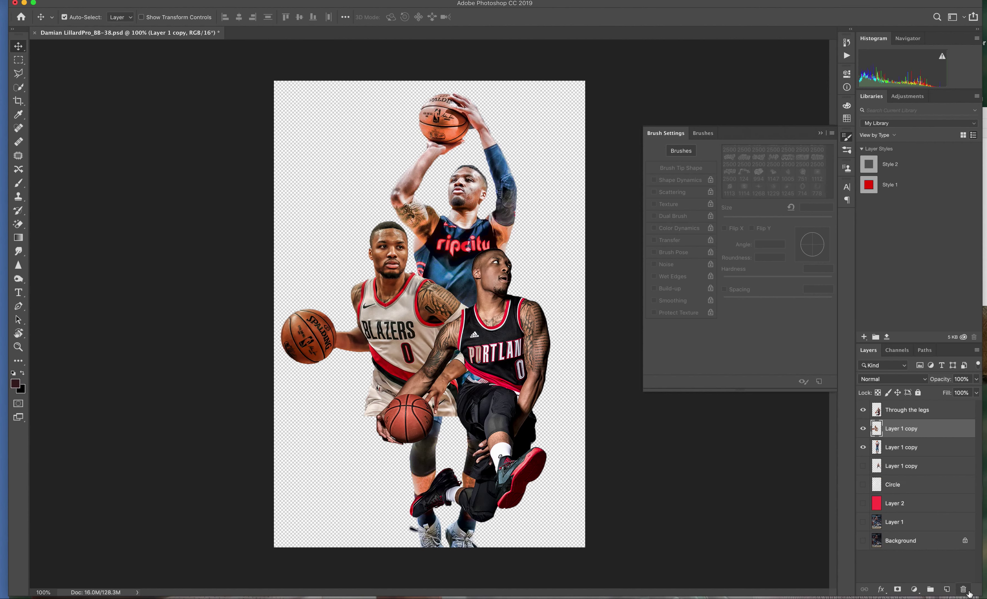
pyautogui.moveTo(926, 507); pyautogui.dragTo(964, 590)
# - Add a blank layer mask to the Rip City shooter's layer
pyautogui.click(863, 485)
pyautogui.click(863, 485)
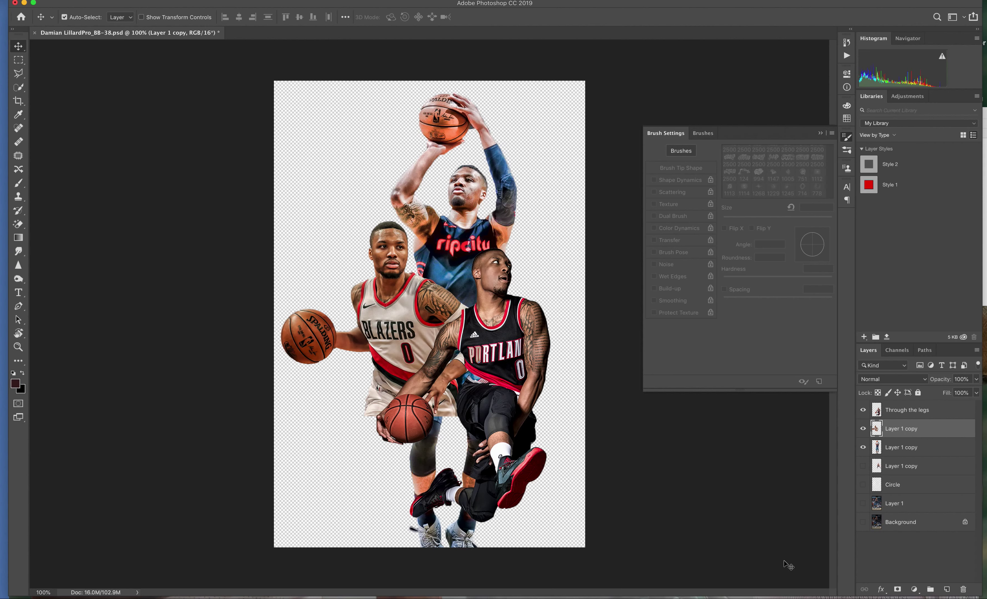
pyautogui.click(863, 448)
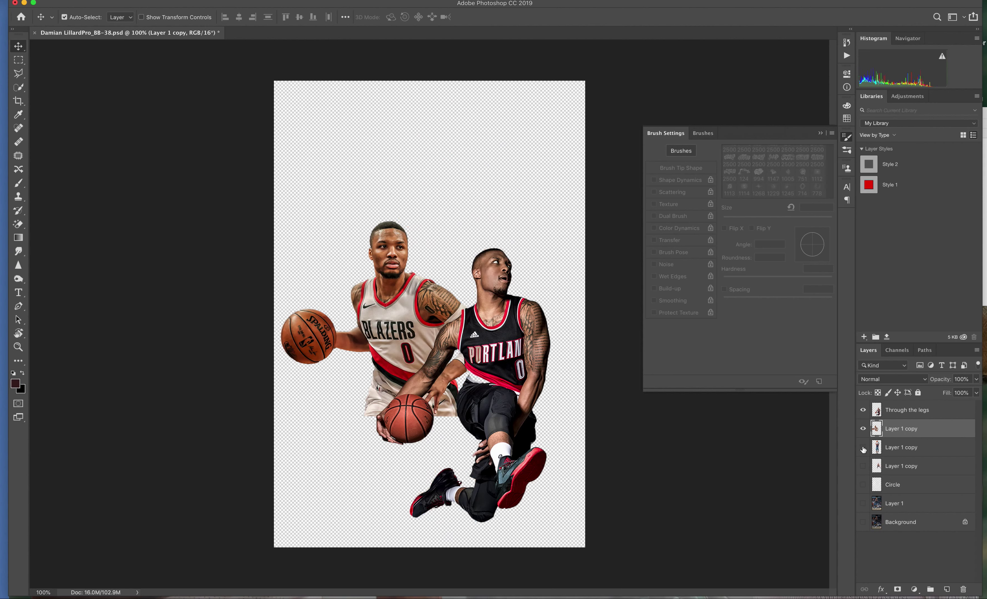
pyautogui.click(863, 448)
pyautogui.click(922, 449)
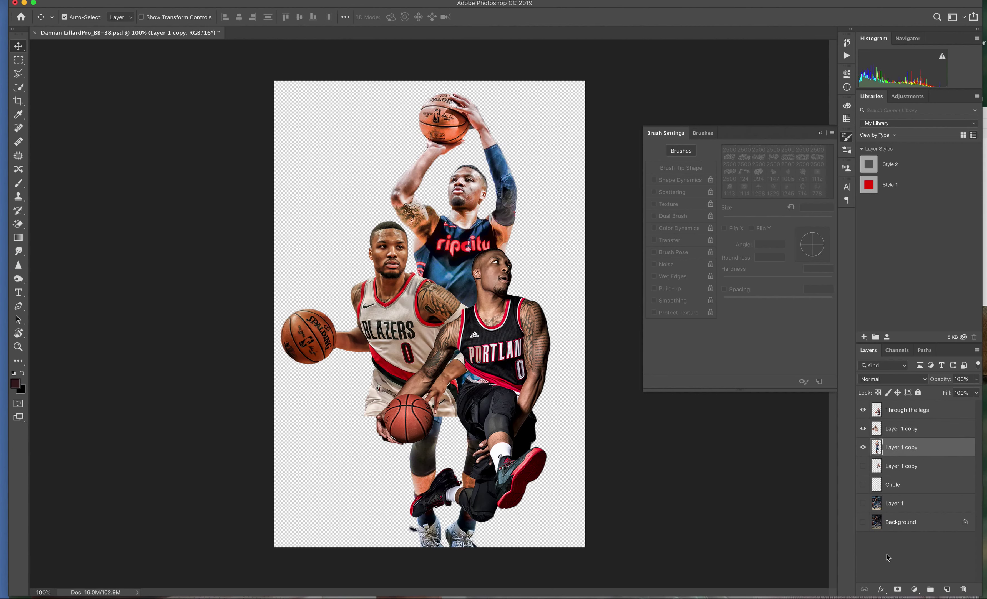
pyautogui.click(896, 590)
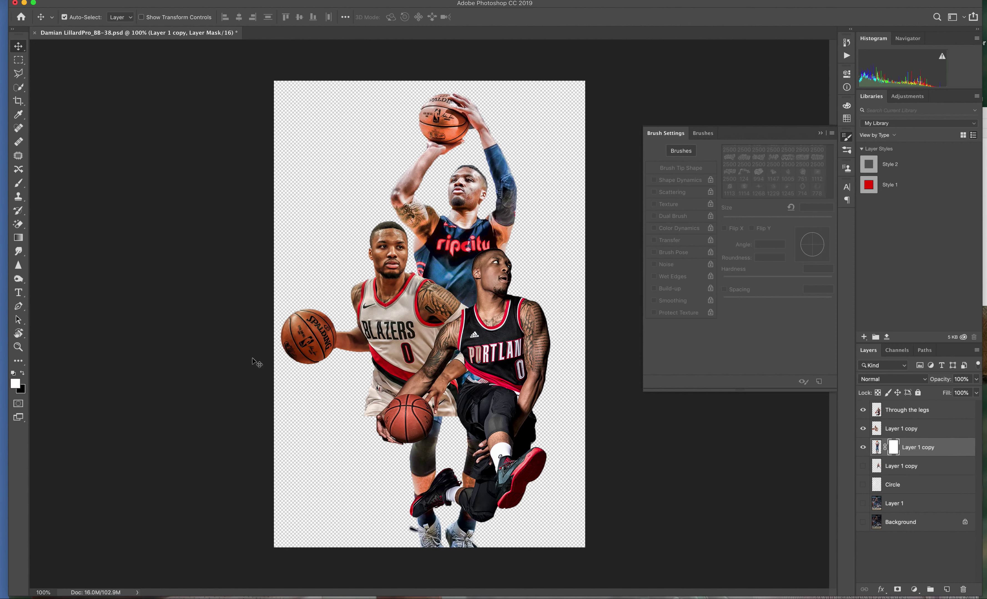
# - Paint black on the shooter's mask to hide his lower legs, then add blank Layer 2
pyautogui.click(23, 374)
pyautogui.click(18, 183)
pyautogui.click(63, 184)
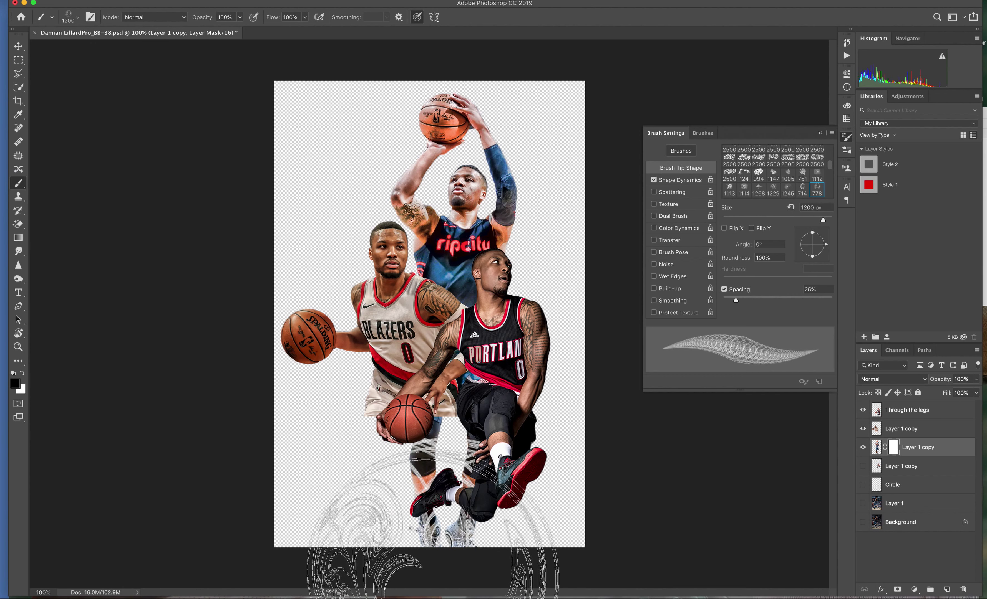
pyautogui.moveTo(418, 529); pyautogui.dragTo(482, 569)
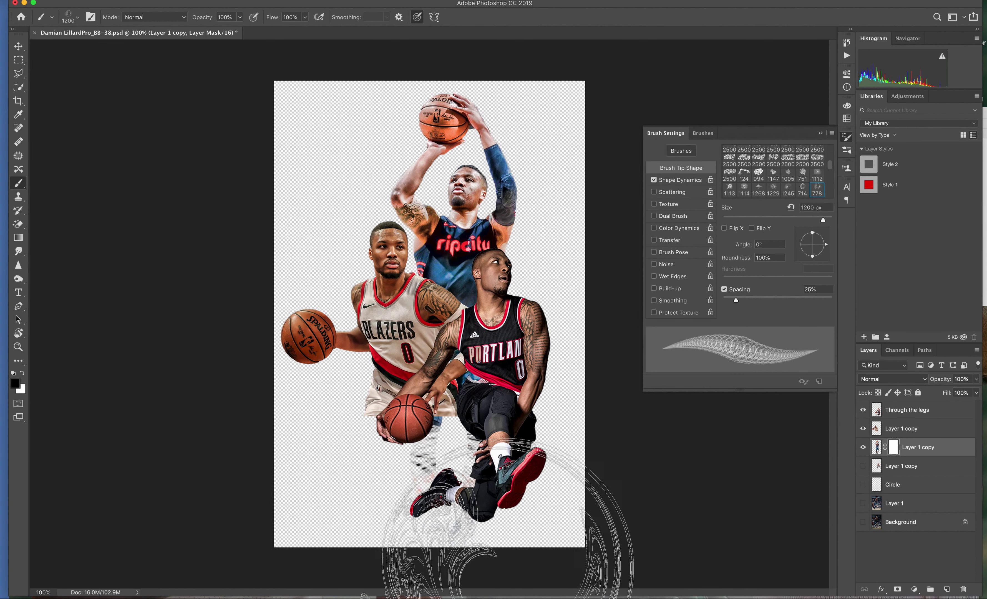
pyautogui.press('[')
pyautogui.press('[')
pyautogui.press('[')
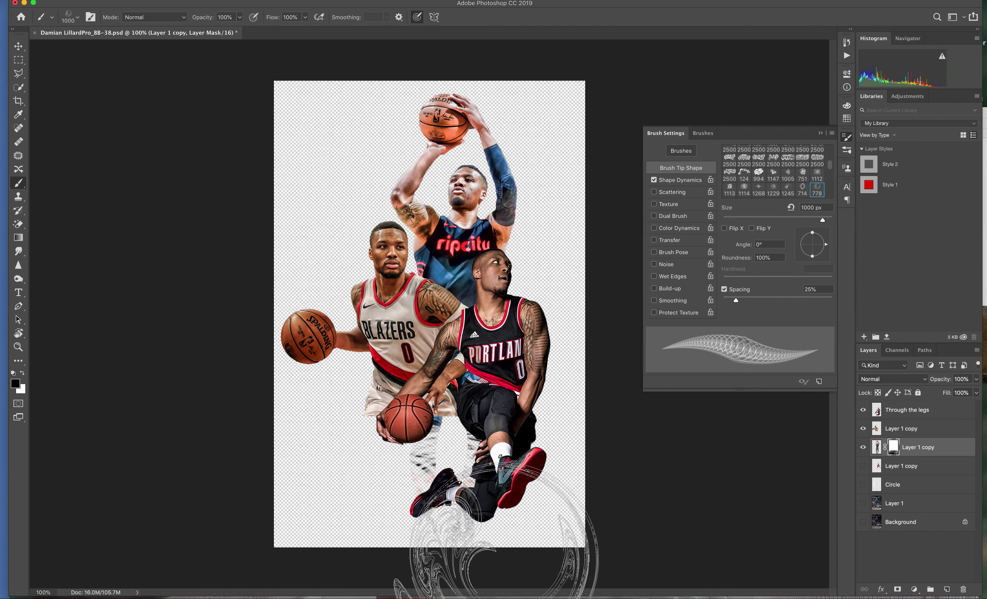
pyautogui.press('[')
pyautogui.press('[')
pyautogui.press('[')
pyautogui.press('[')
pyautogui.press('[')
pyautogui.moveTo(501, 566)
pyautogui.mouseDown()
pyautogui.moveTo(386, 545)
pyautogui.moveTo(462, 540)
pyautogui.moveTo(525, 511)
pyautogui.moveTo(437, 464)
pyautogui.mouseUp()
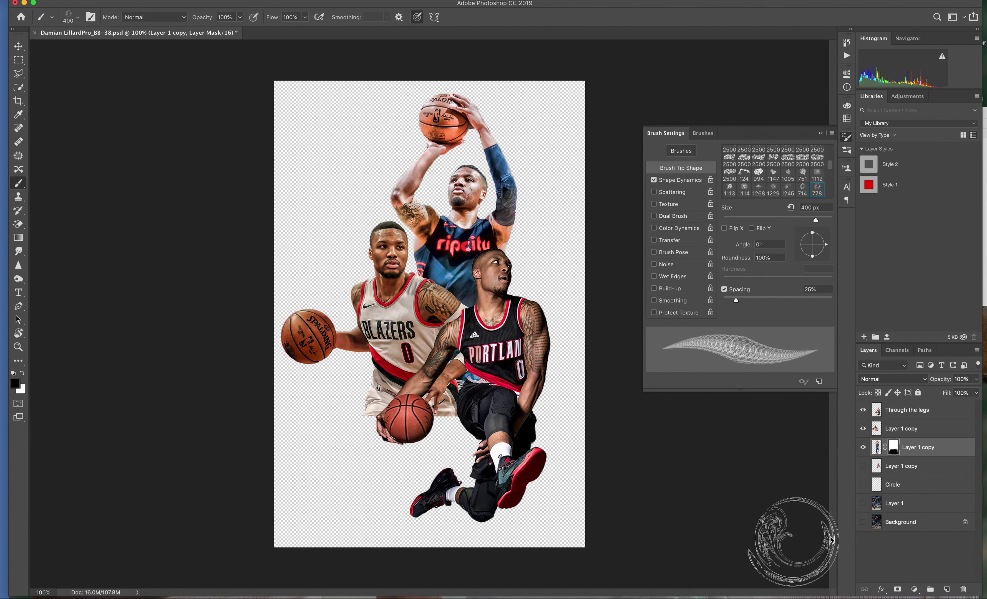
pyautogui.click(946, 590)
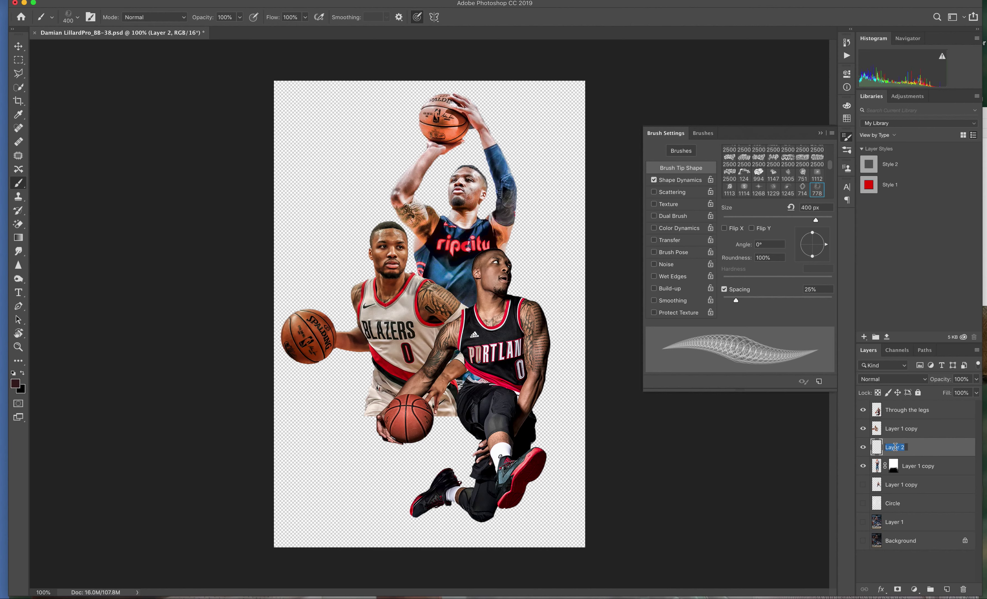
# - Name the new layer 'background 1' and move it beneath the player layers
pyautogui.write('backgr')
pyautogui.write('ou')
pyautogui.write('nd 1')
pyautogui.press('Return')
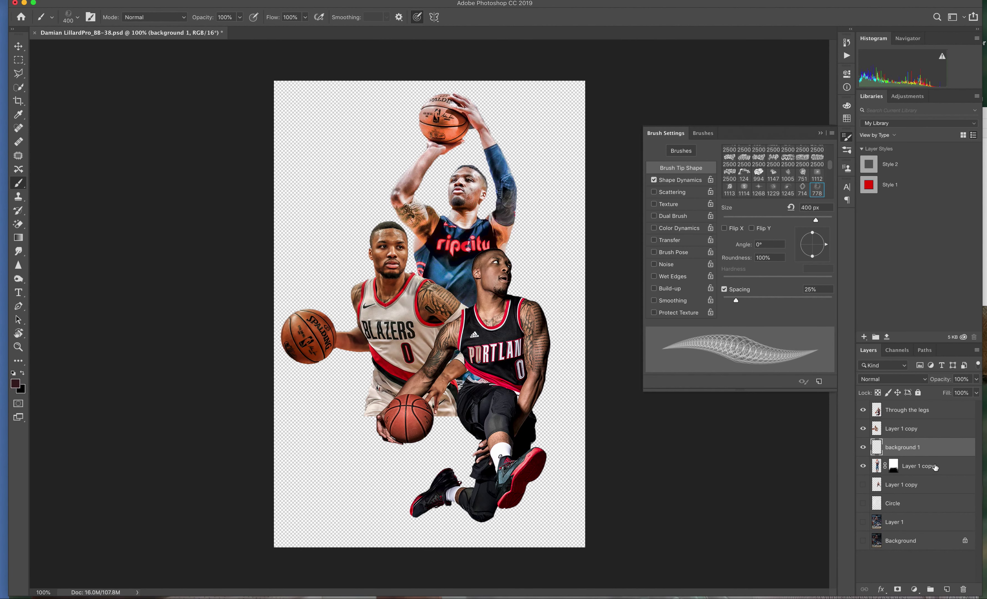
pyautogui.moveTo(932, 455); pyautogui.dragTo(932, 489)
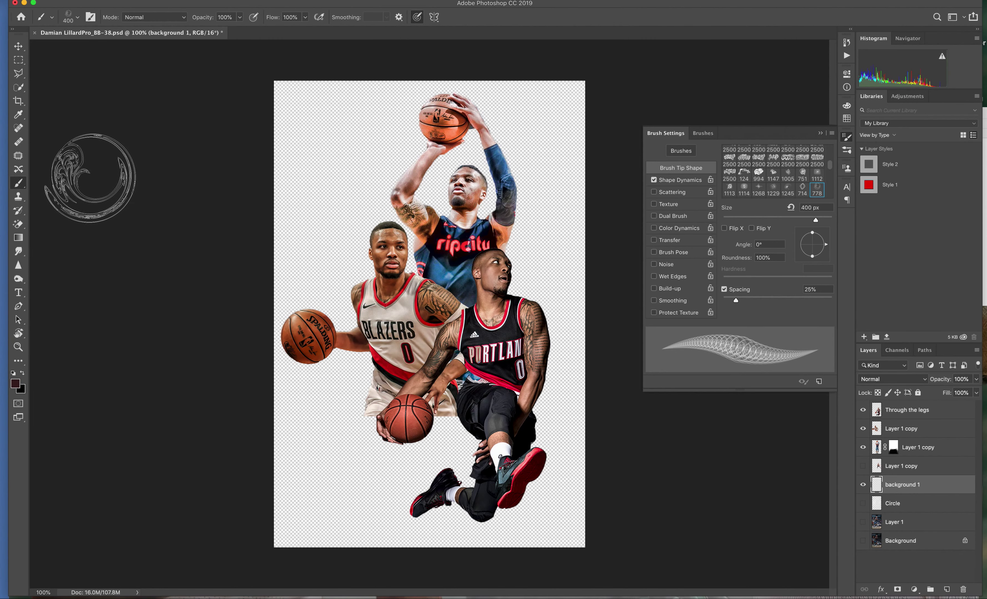
# - Set dark red as foreground and a near-black sampled from the jersey as background
pyautogui.click(15, 384)
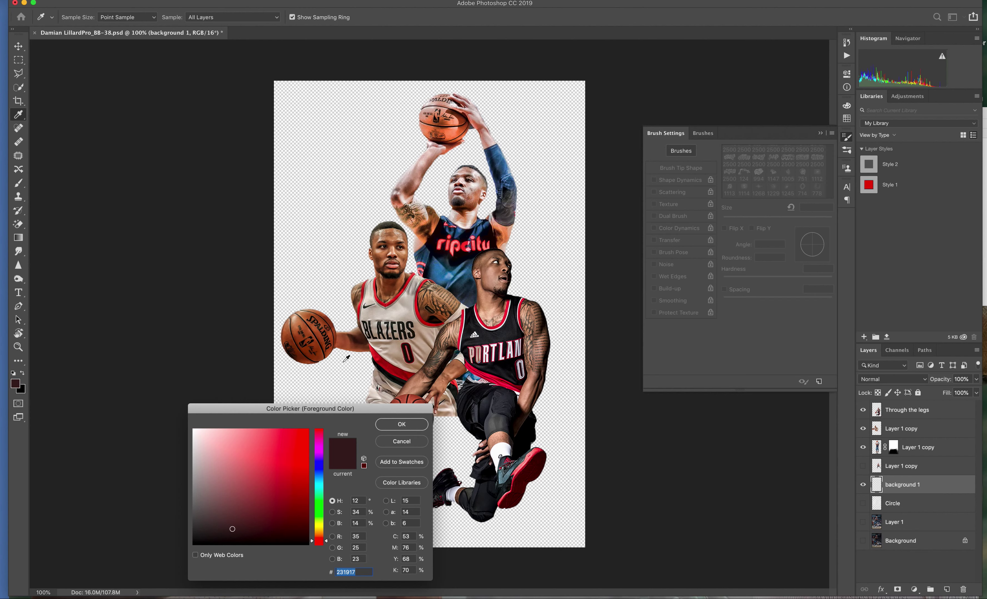
pyautogui.click(389, 367)
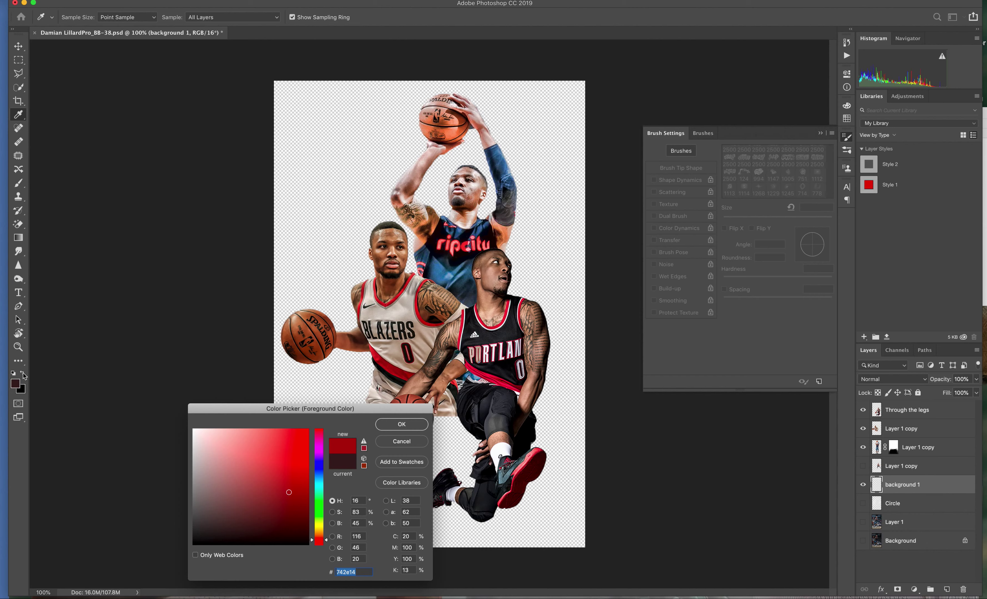
pyautogui.click(401, 424)
pyautogui.press('b')
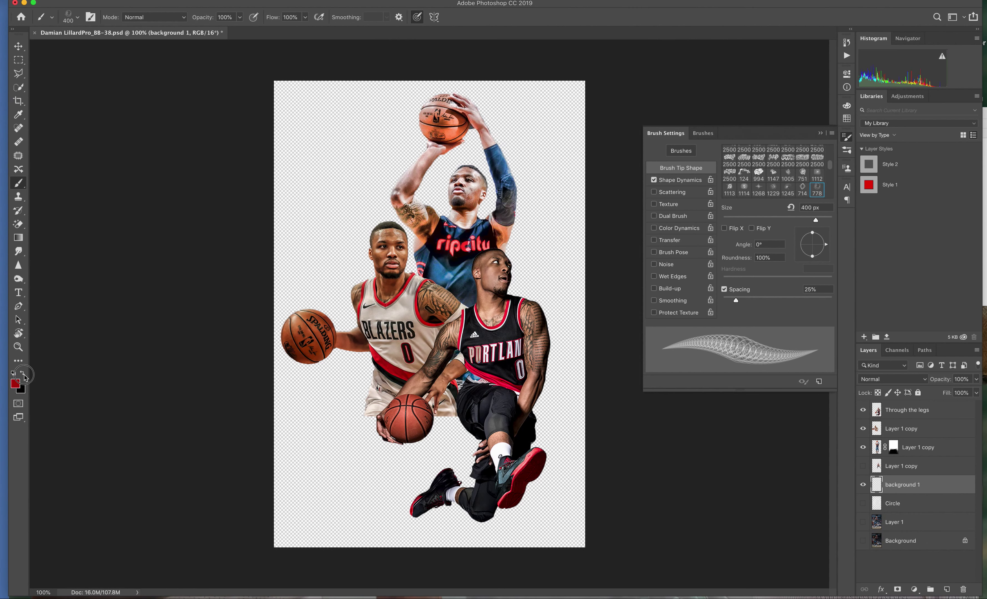
pyautogui.click(24, 374)
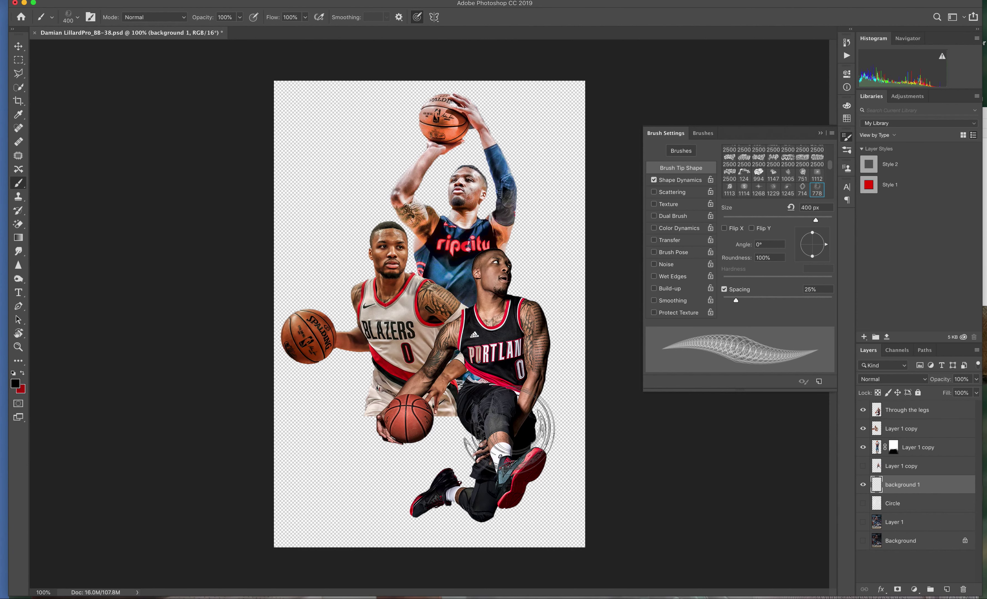
pyautogui.click(15, 384)
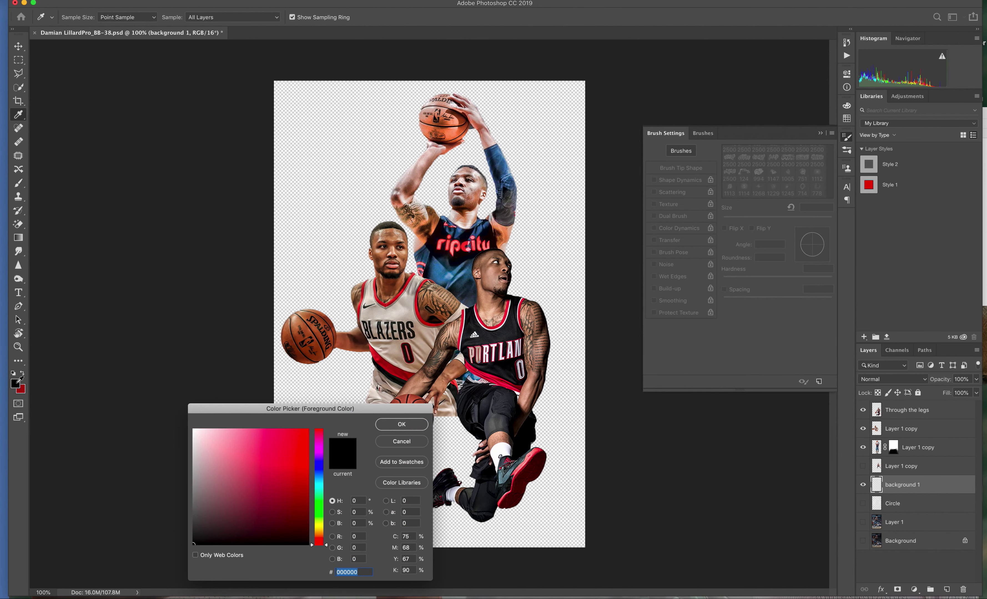
pyautogui.click(503, 339)
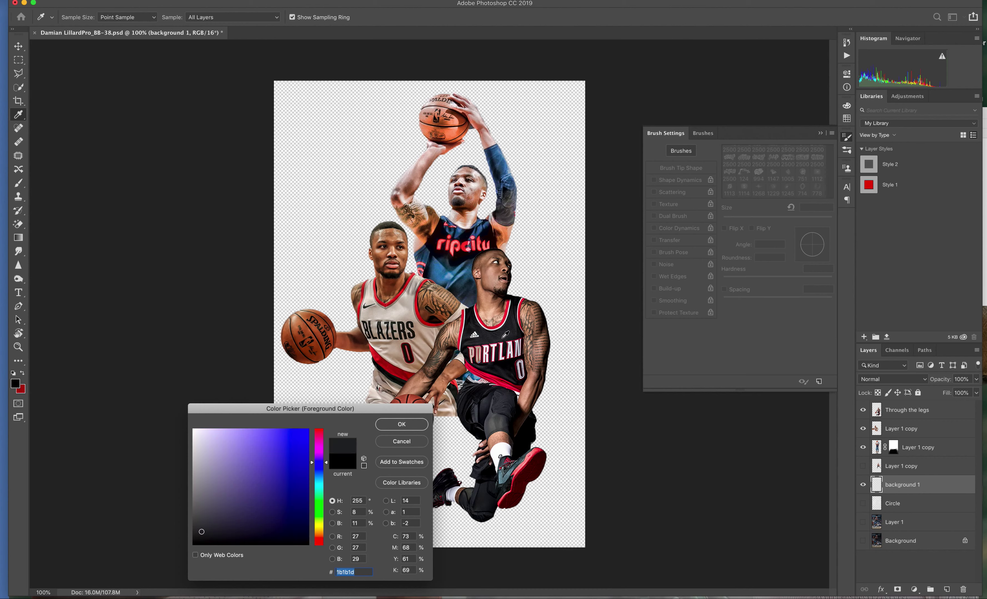
pyautogui.click(406, 425)
pyautogui.click(22, 375)
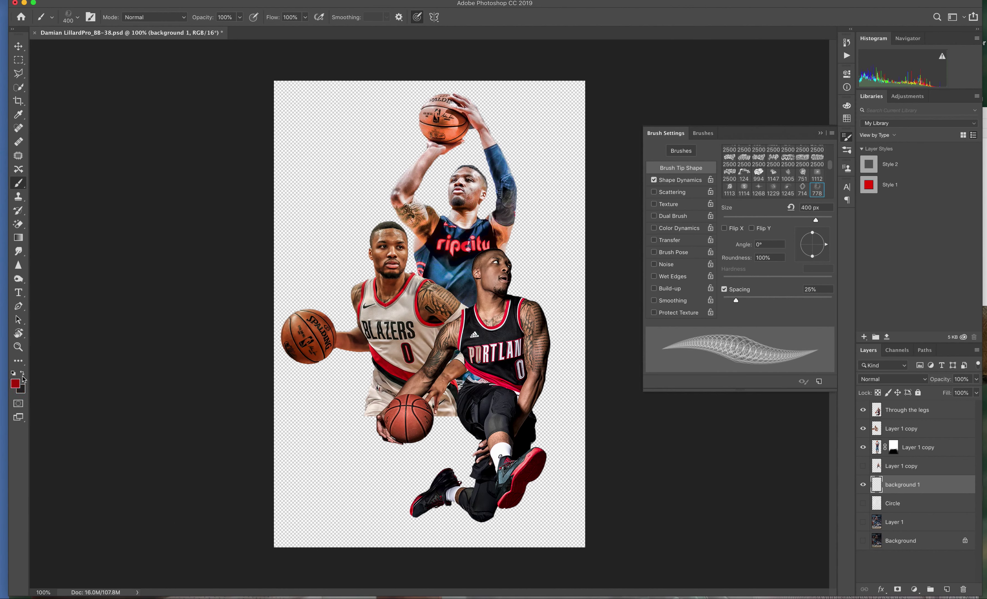
# - Fill background 1 with a red-to-black gradient drawn from lower left to upper right
pyautogui.click(18, 238)
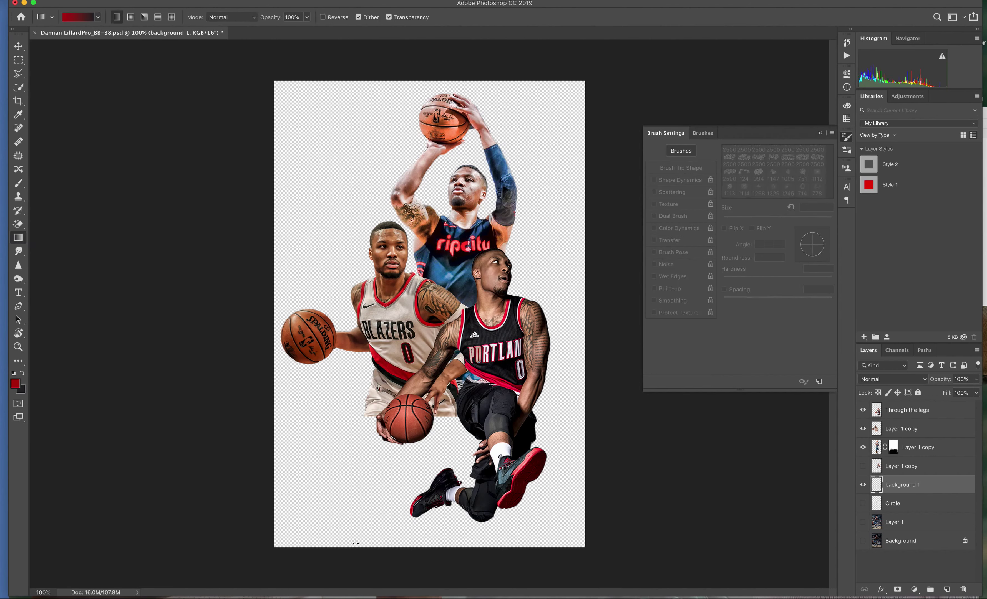
pyautogui.moveTo(365, 557); pyautogui.dragTo(347, 300)
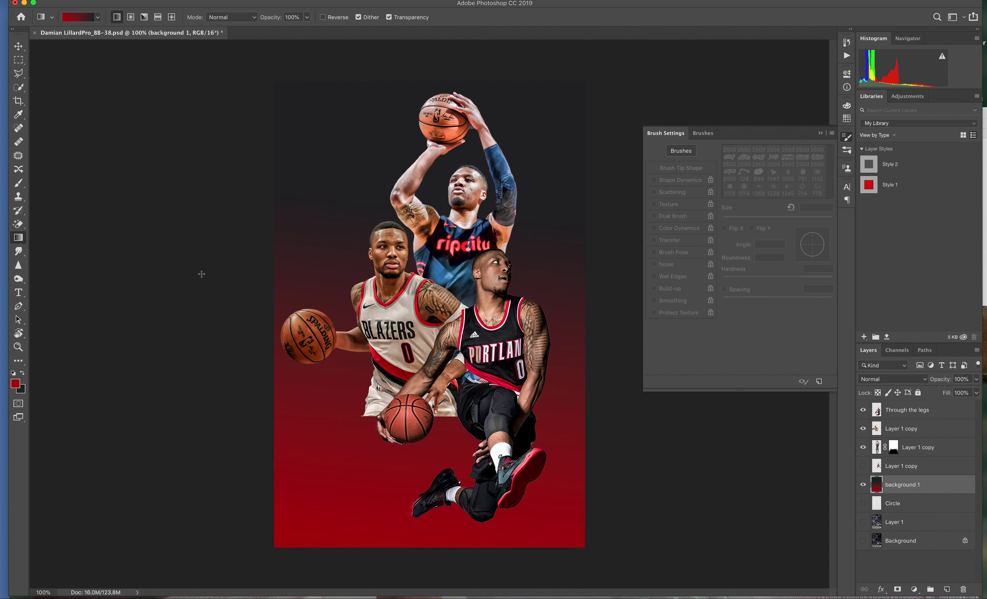
pyautogui.moveTo(211, 333); pyautogui.dragTo(512, 169)
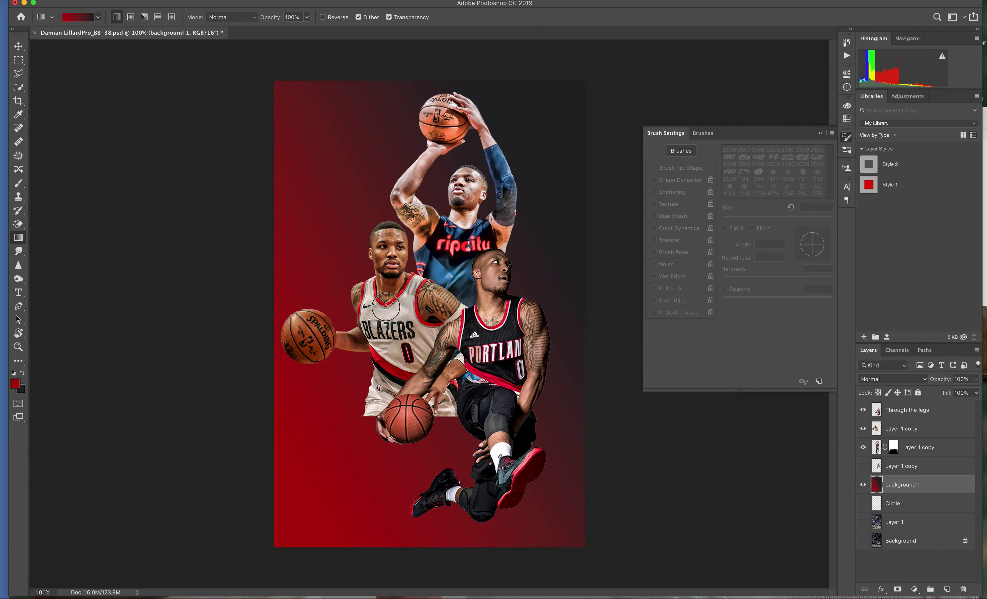
# - Redraw the background 1 gradient diagonally: red at top-right fading to dark at bottom-left
pyautogui.moveTo(392, 303); pyautogui.dragTo(397, 307)
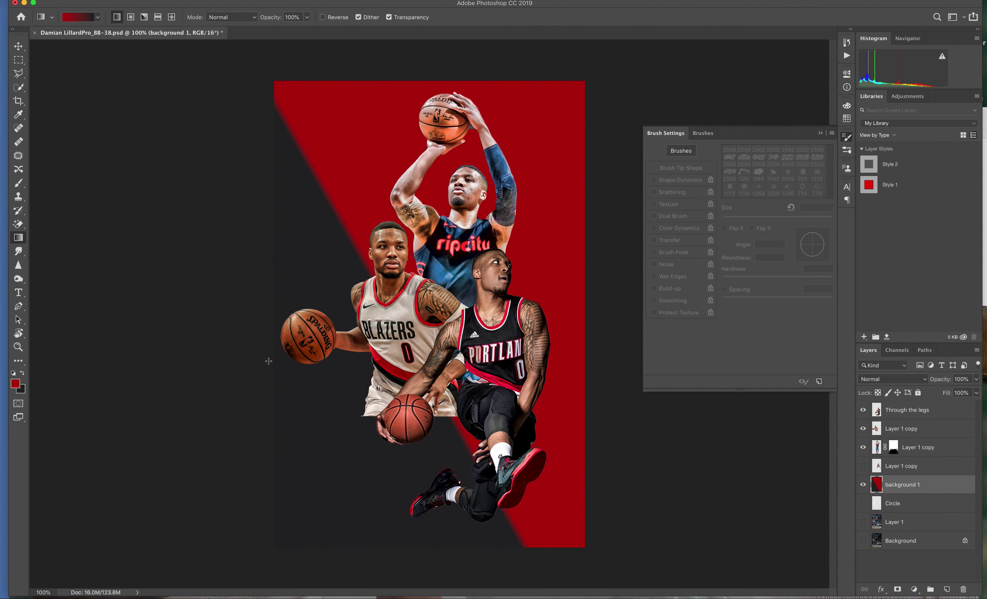
pyautogui.hotkey('ctrl', 'z')
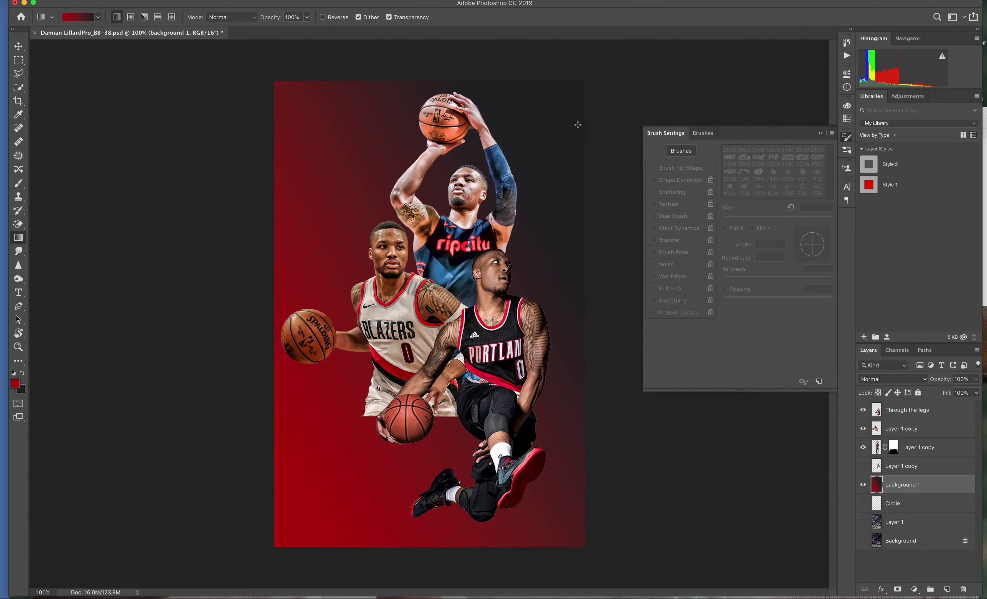
pyautogui.moveTo(584, 99); pyautogui.dragTo(429, 276)
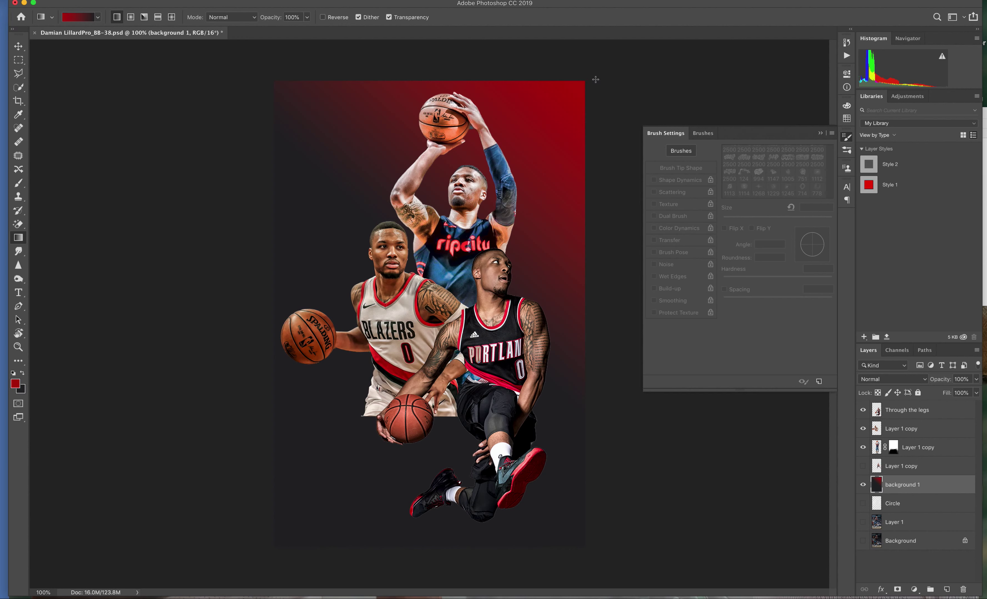
pyautogui.moveTo(596, 79); pyautogui.dragTo(394, 319)
# - Switch to a radial gradient and redraw the red glow outward from the canvas centre
pyautogui.click(131, 18)
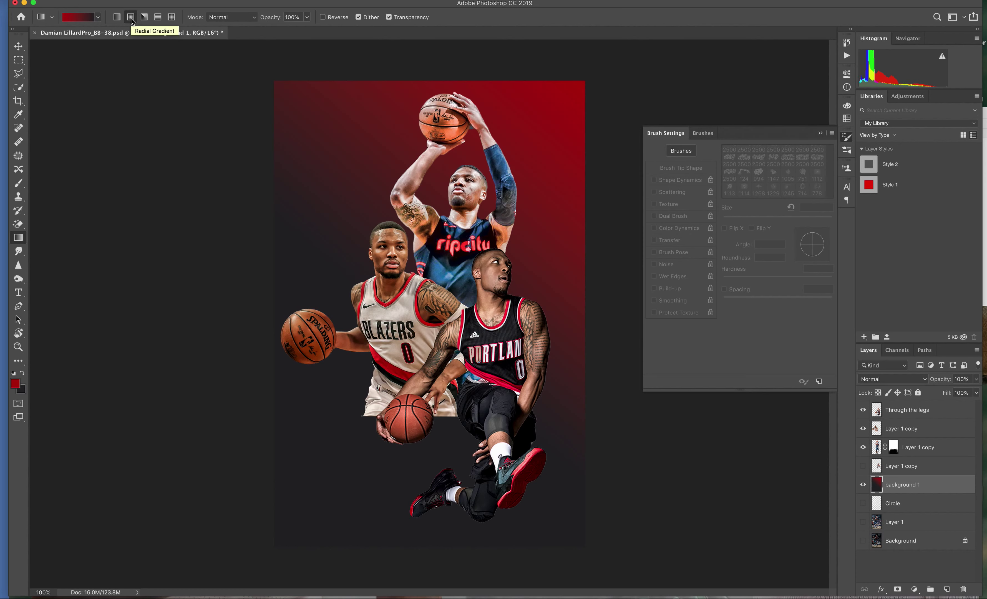
pyautogui.moveTo(420, 307); pyautogui.dragTo(582, 187)
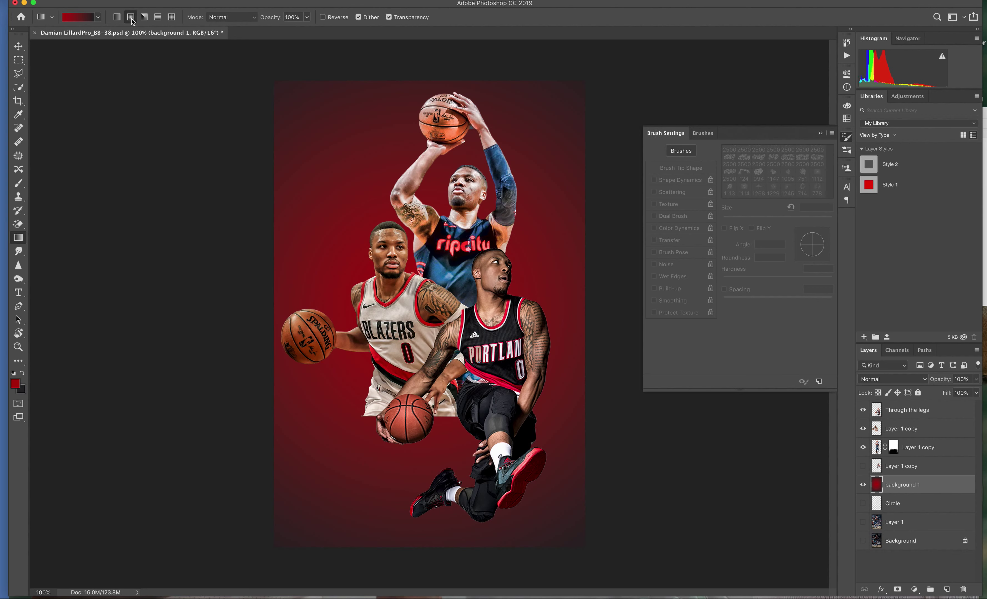
pyautogui.moveTo(399, 270); pyautogui.dragTo(585, 146)
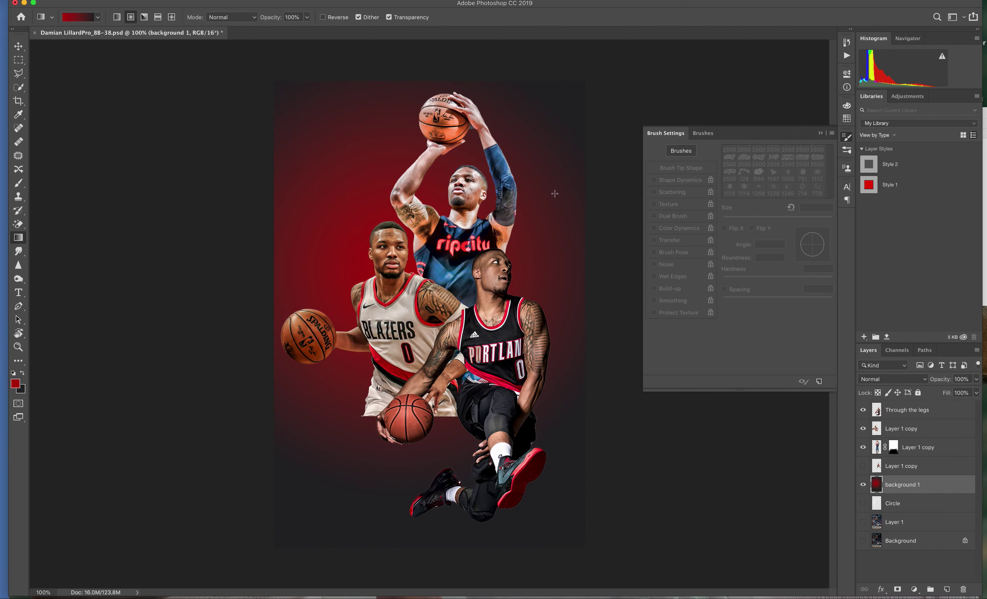
pyautogui.moveTo(394, 236); pyautogui.dragTo(580, 499)
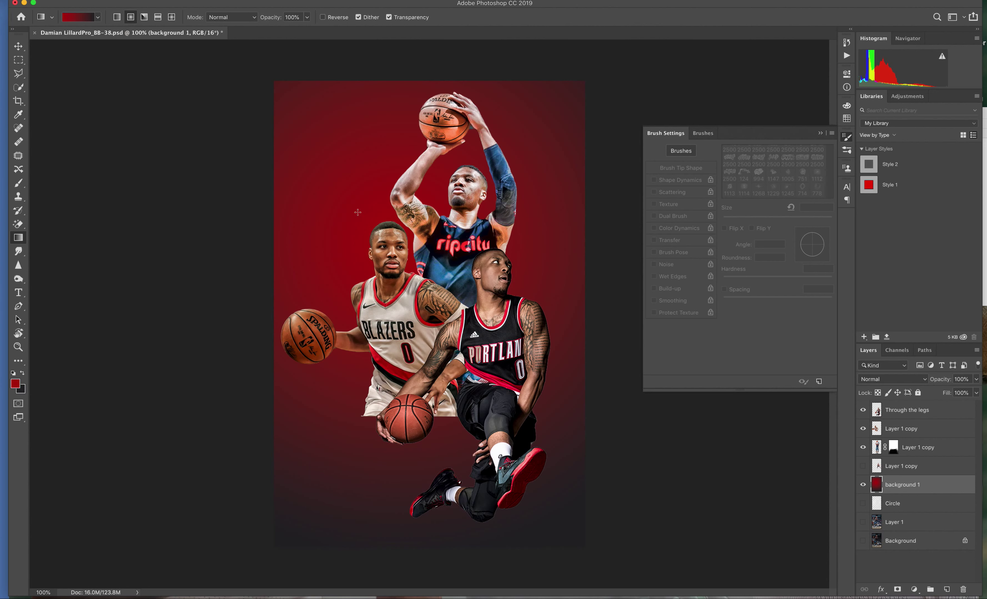
pyautogui.moveTo(372, 245); pyautogui.dragTo(463, 320)
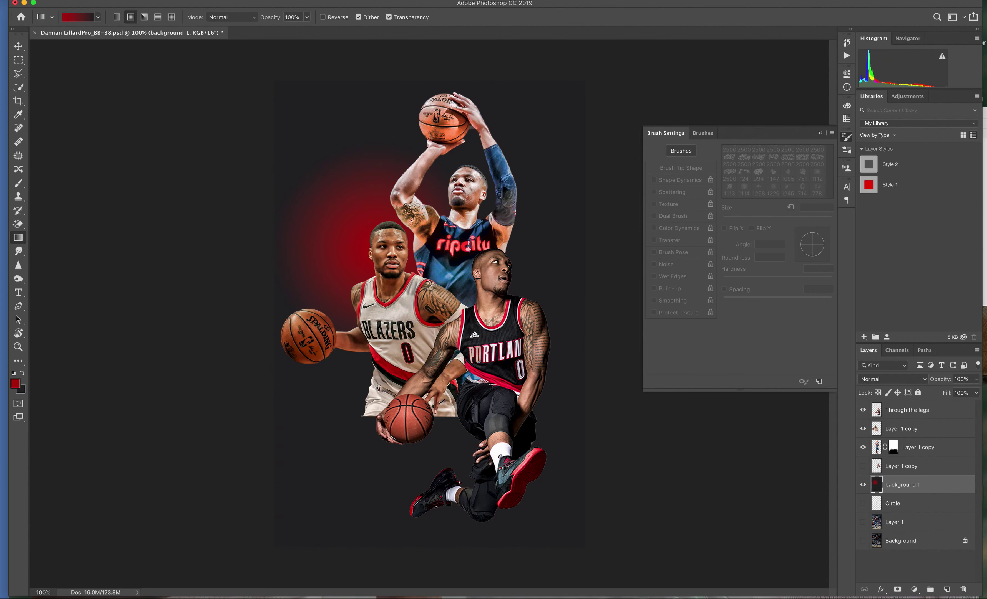
pyautogui.moveTo(442, 303); pyautogui.dragTo(609, 494)
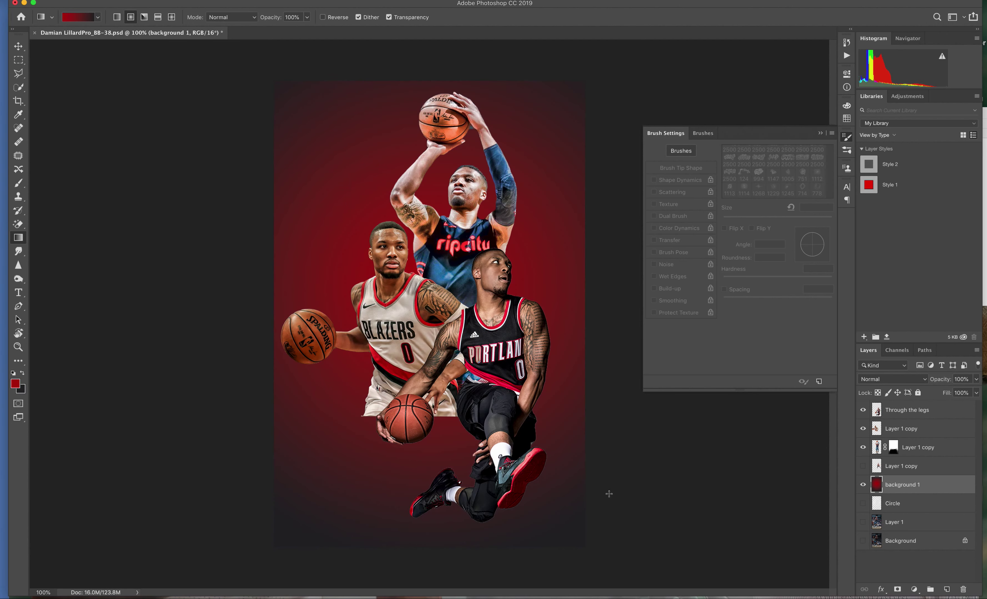
pyautogui.moveTo(433, 291); pyautogui.dragTo(483, 398)
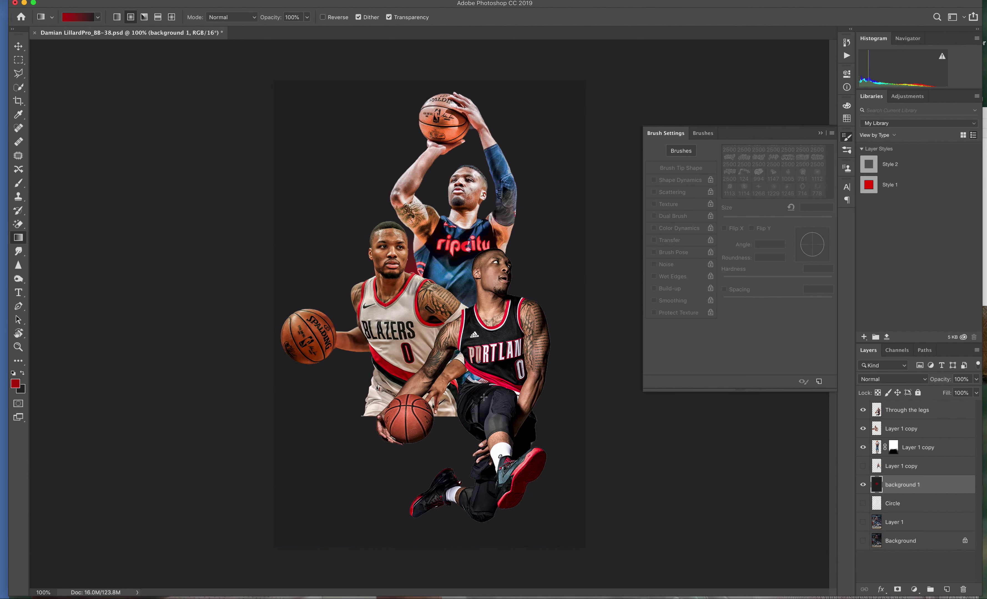
pyautogui.moveTo(405, 287); pyautogui.dragTo(512, 421)
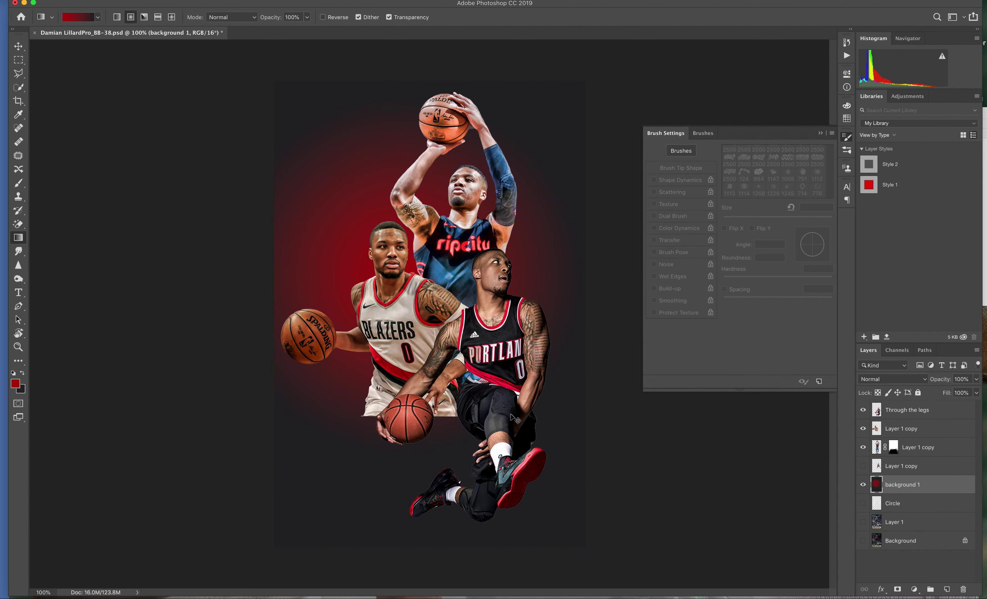
pyautogui.moveTo(428, 291); pyautogui.dragTo(513, 416)
# - Finalize the radial glow, keep background 1 below both player layers, and lower its opacity
pyautogui.hotkey('ctrl', ']')
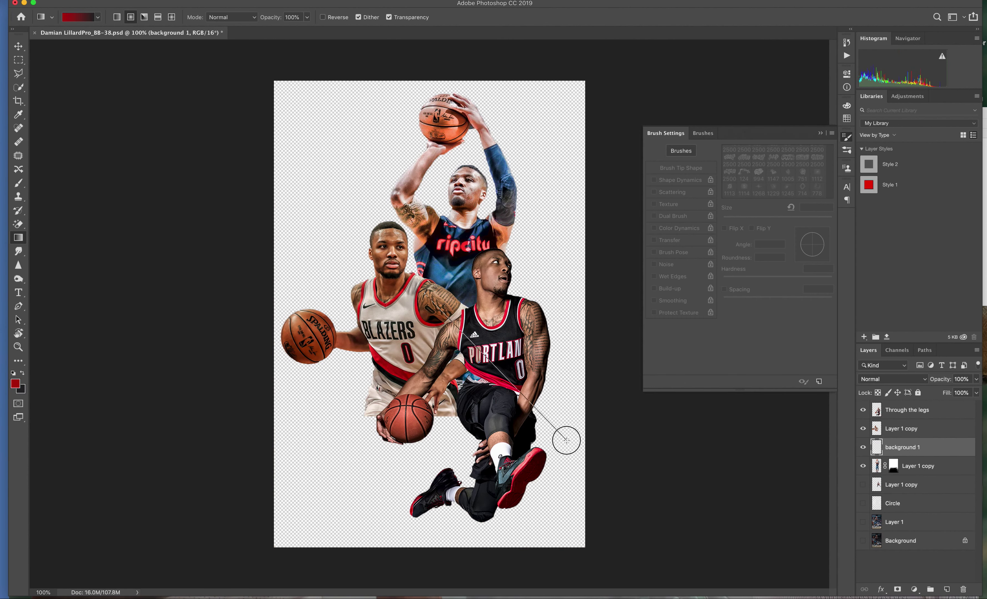
pyautogui.moveTo(425, 294); pyautogui.dragTo(566, 441)
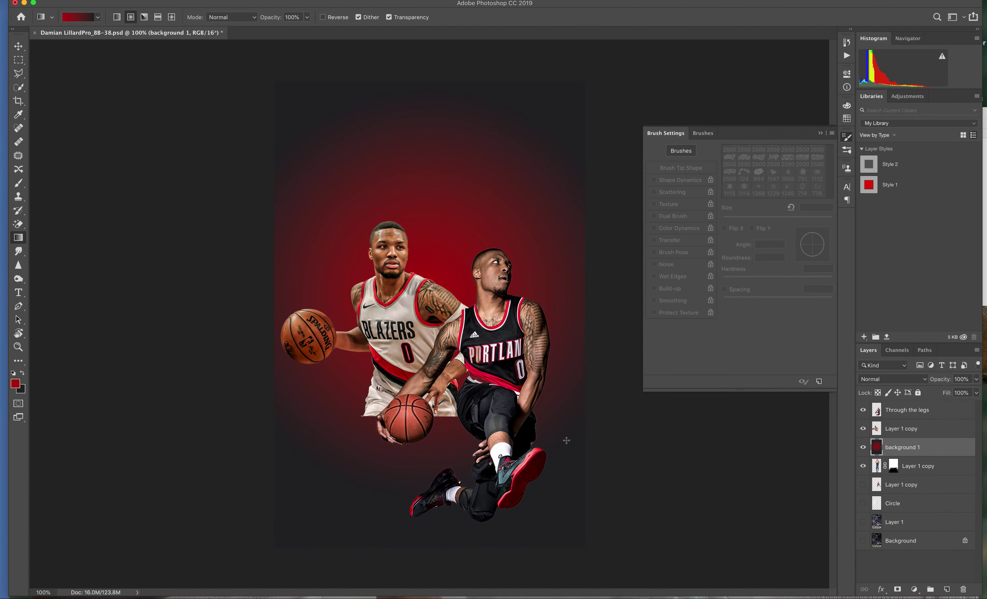
pyautogui.moveTo(928, 451); pyautogui.dragTo(933, 489)
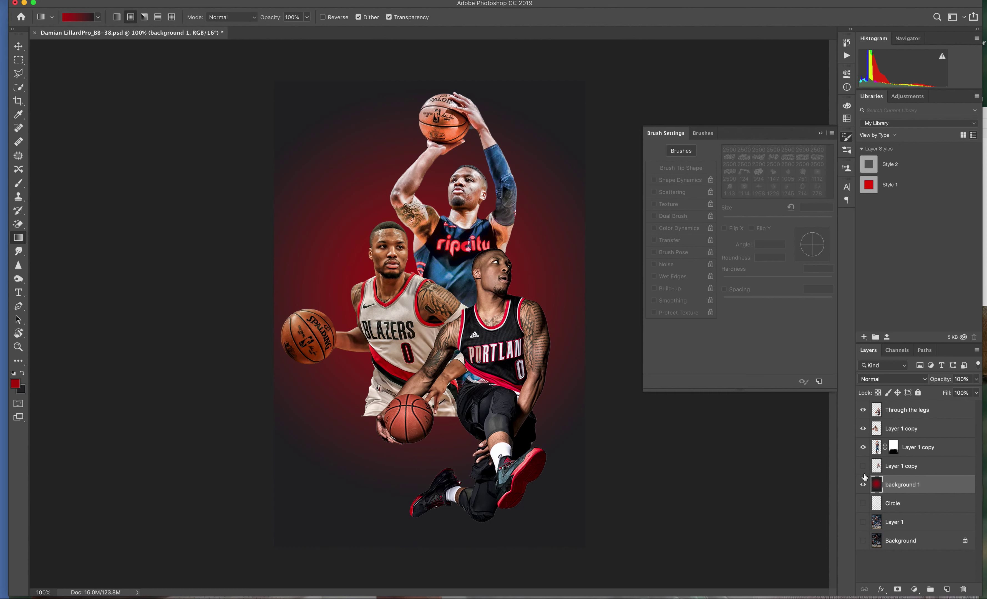
pyautogui.click(977, 380)
pyautogui.moveTo(975, 394); pyautogui.dragTo(977, 392)
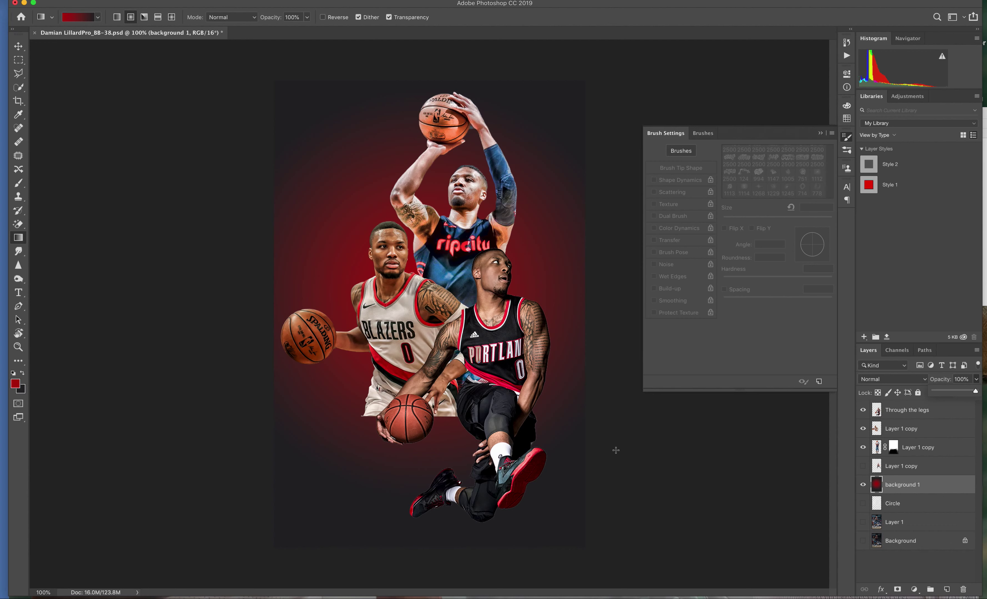
# - Identify and select the Blazers player layer (second Layer 1 copy) and add a layer mask
pyautogui.click(862, 429)
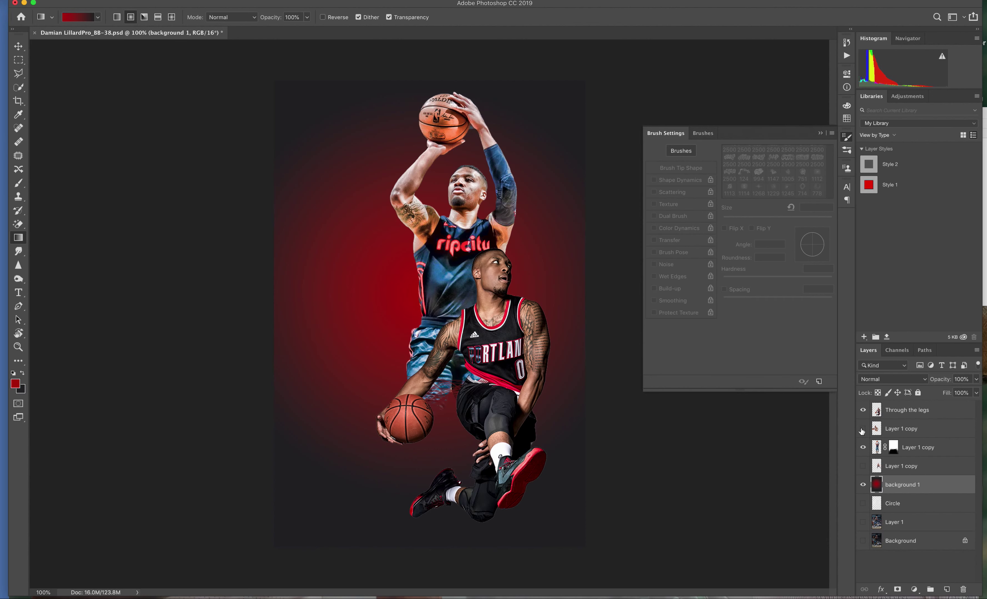
pyautogui.click(862, 429)
pyautogui.click(906, 431)
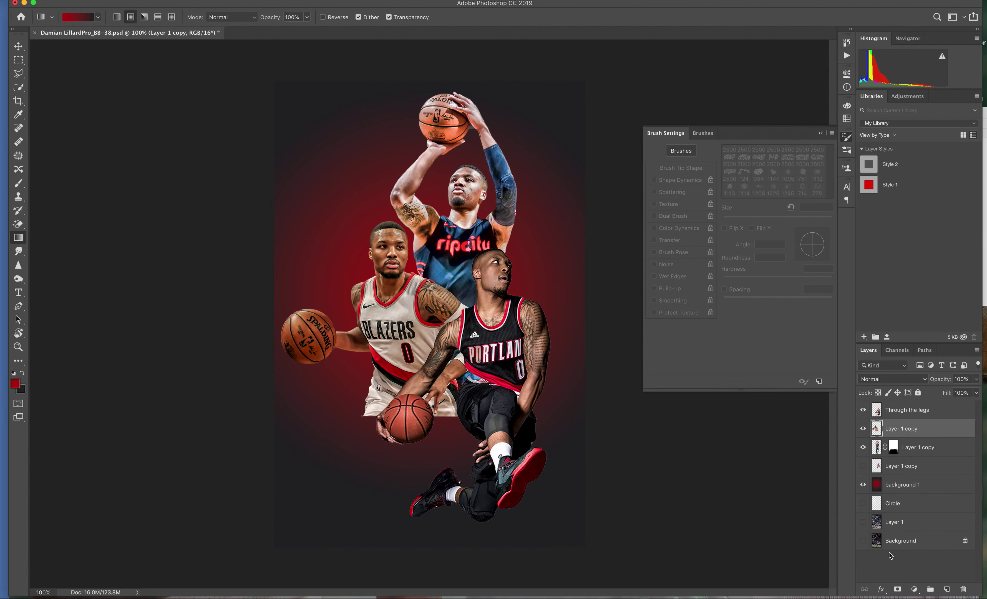
pyautogui.click(897, 590)
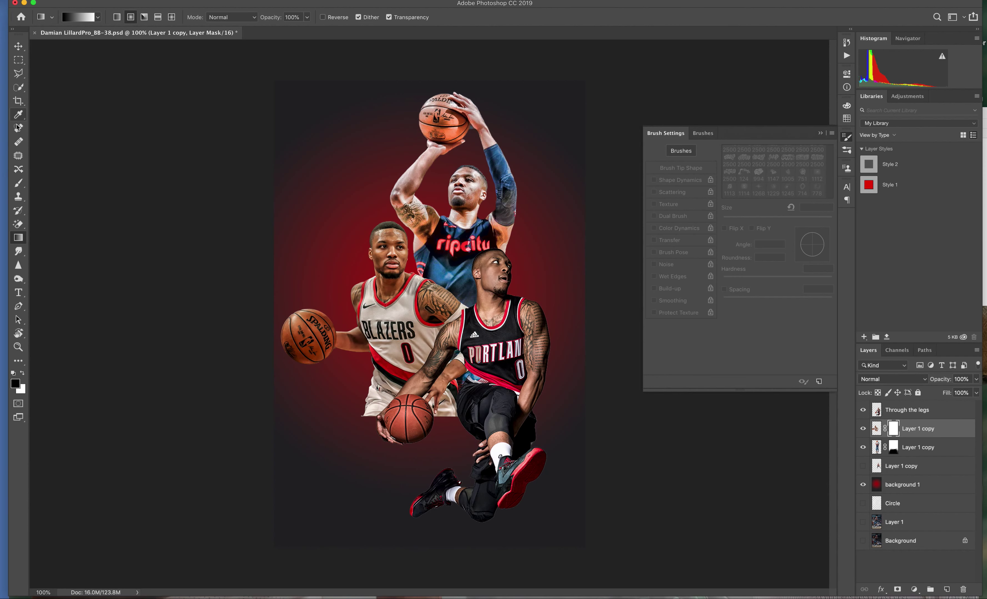
# - Select the Brush tool with the soft round 0%-hardness preset at 400 px
pyautogui.moveTo(18, 182); pyautogui.dragTo(63, 182)
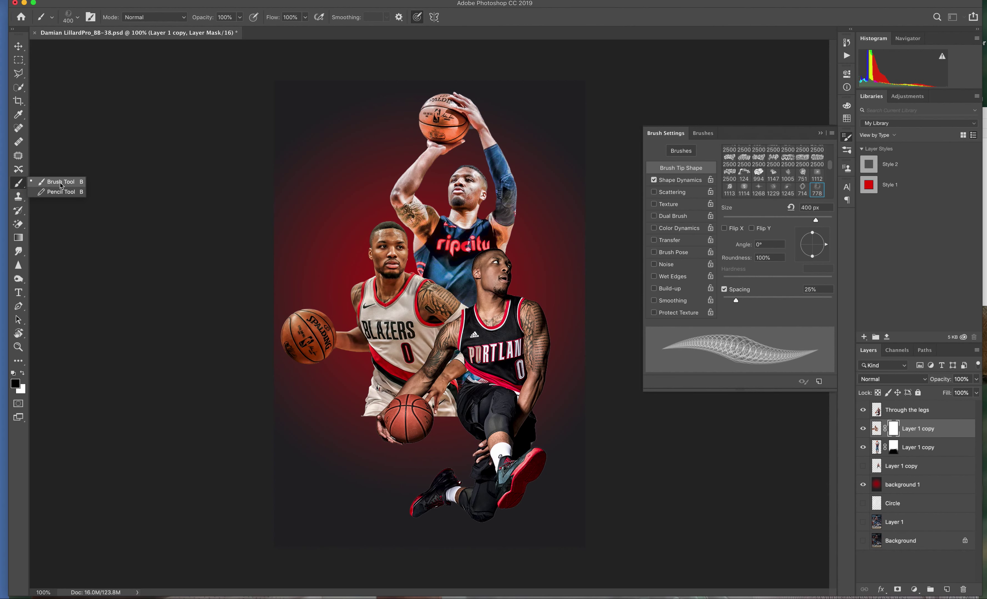
pyautogui.click(63, 183)
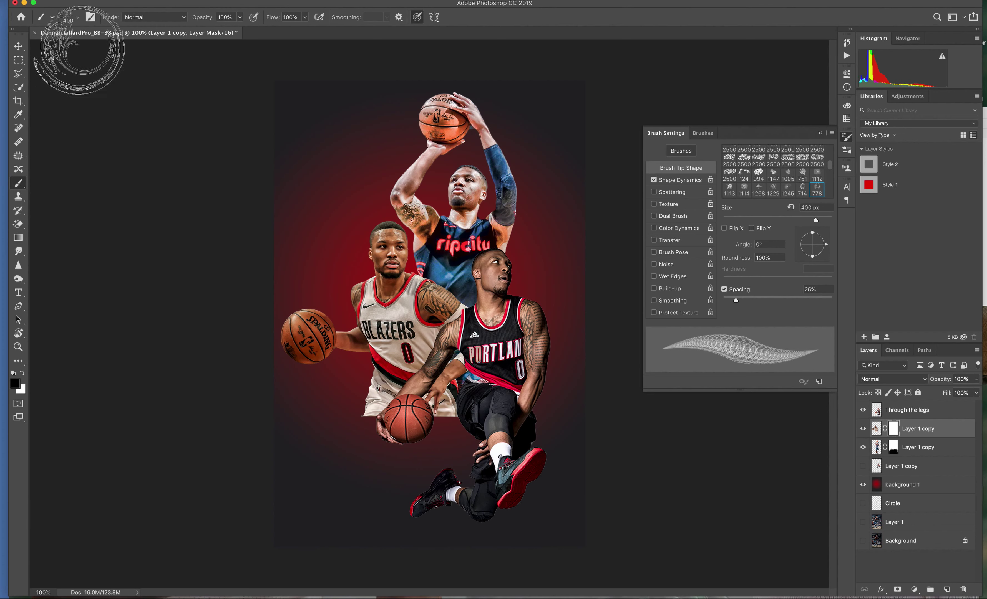
pyautogui.click(67, 22)
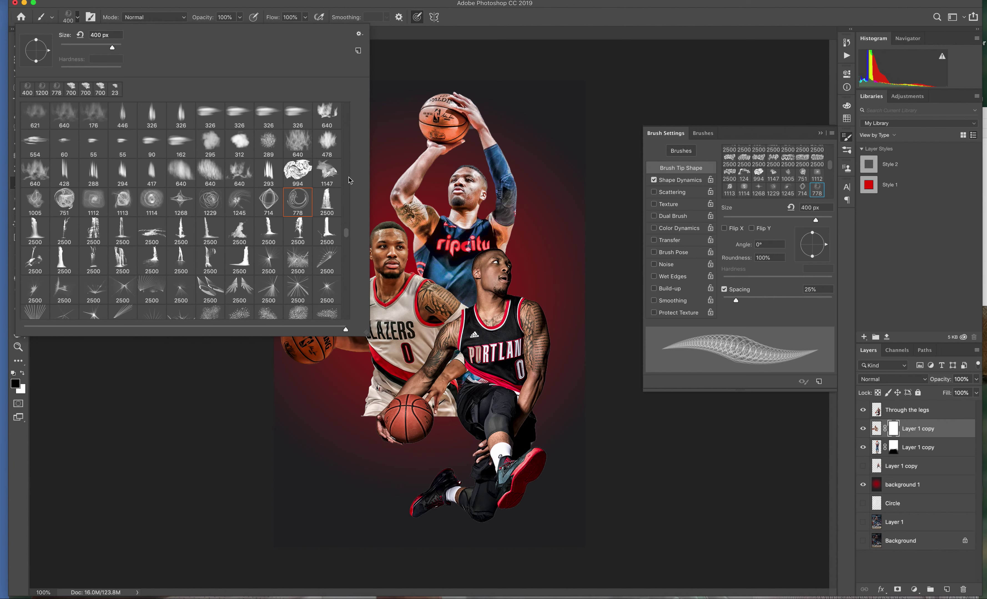
pyautogui.scroll(5, 349, 181)
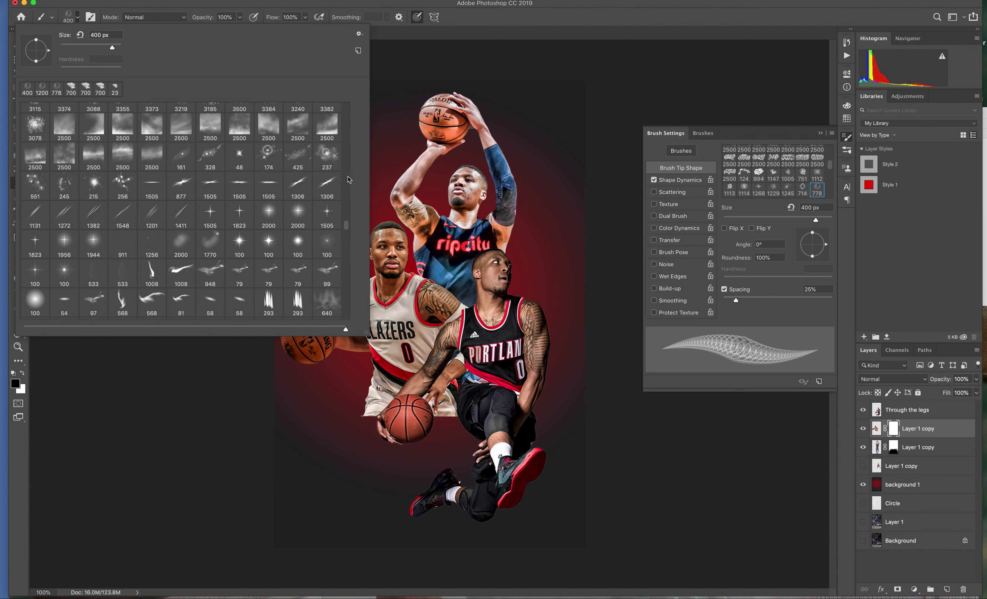
pyautogui.scroll(1, 346, 170)
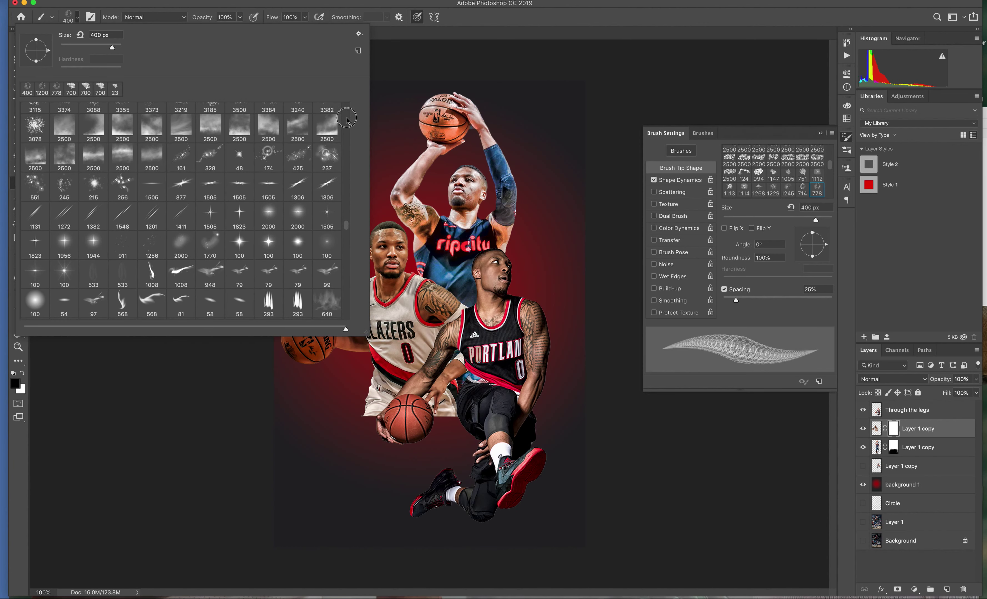
pyautogui.scroll(5, 346, 111)
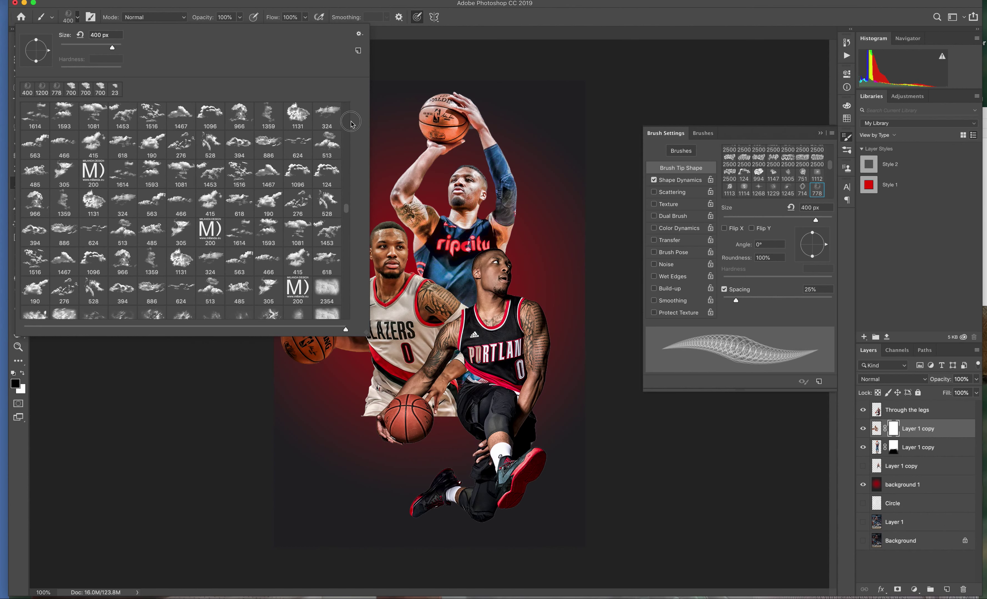
pyautogui.scroll(1, 350, 110)
pyautogui.scroll(10, 350, 110)
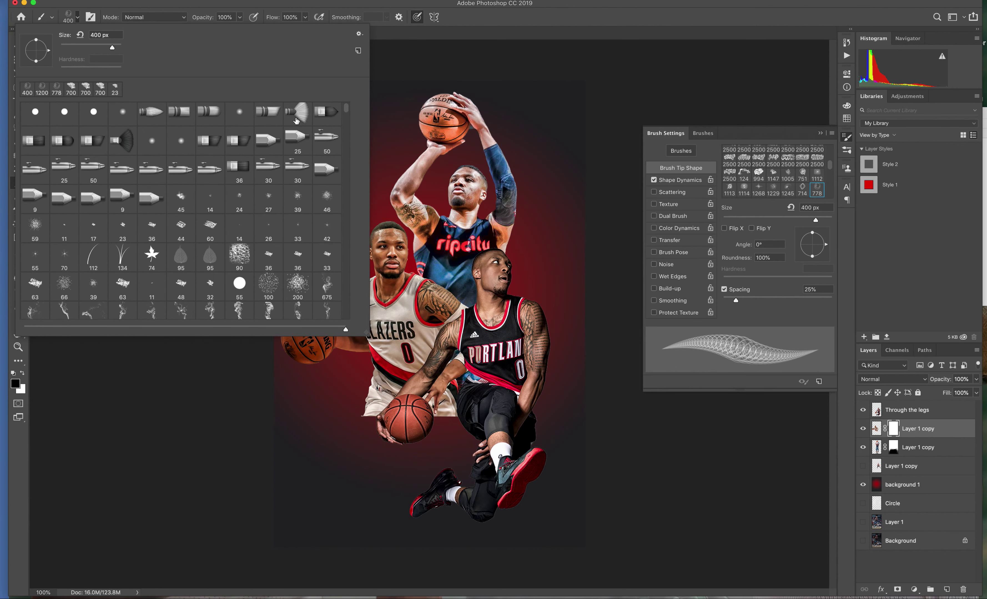
pyautogui.doubleClick(119, 111)
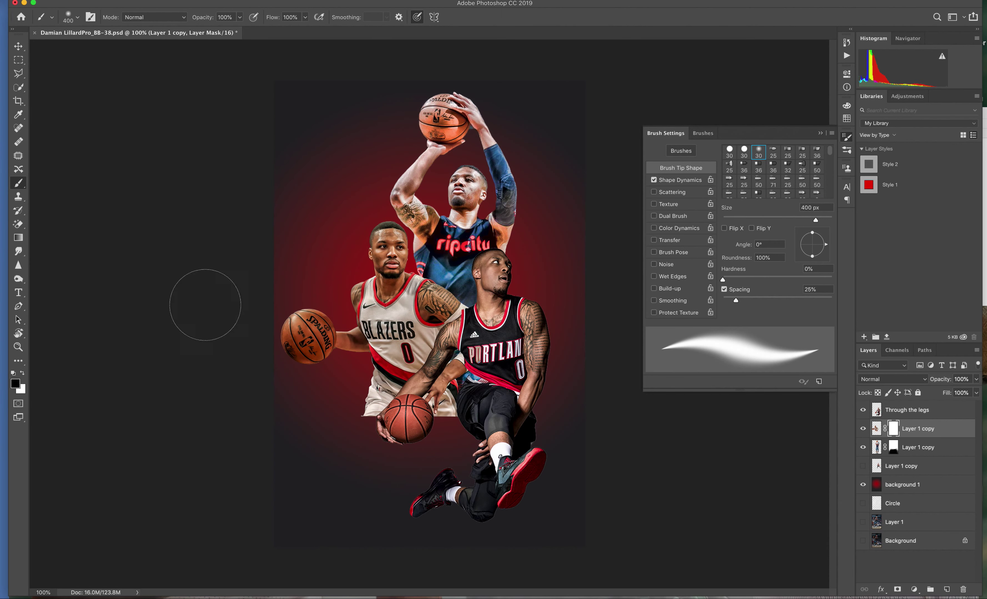
# - With a smaller brush, mask out the shorts' bottom edge and the area between the arms
pyautogui.press('[')
pyautogui.press('[')
pyautogui.moveTo(356, 421); pyautogui.dragTo(381, 404)
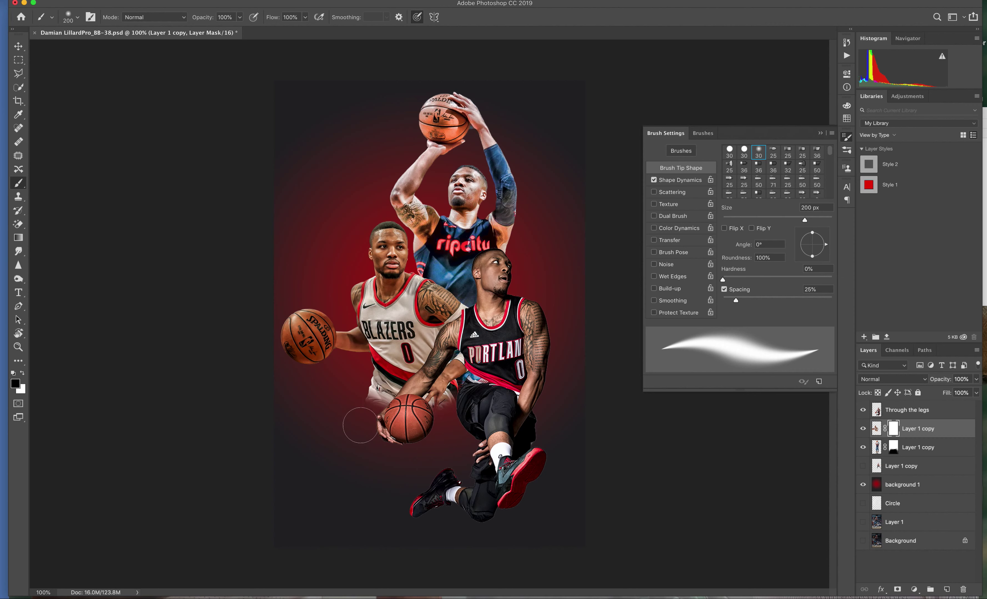
pyautogui.moveTo(526, 429)
pyautogui.mouseDown()
pyautogui.moveTo(474, 420)
pyautogui.moveTo(476, 399)
pyautogui.mouseUp()
pyautogui.moveTo(442, 406)
pyautogui.mouseDown()
pyautogui.moveTo(463, 347)
pyautogui.moveTo(477, 354)
pyautogui.mouseUp()
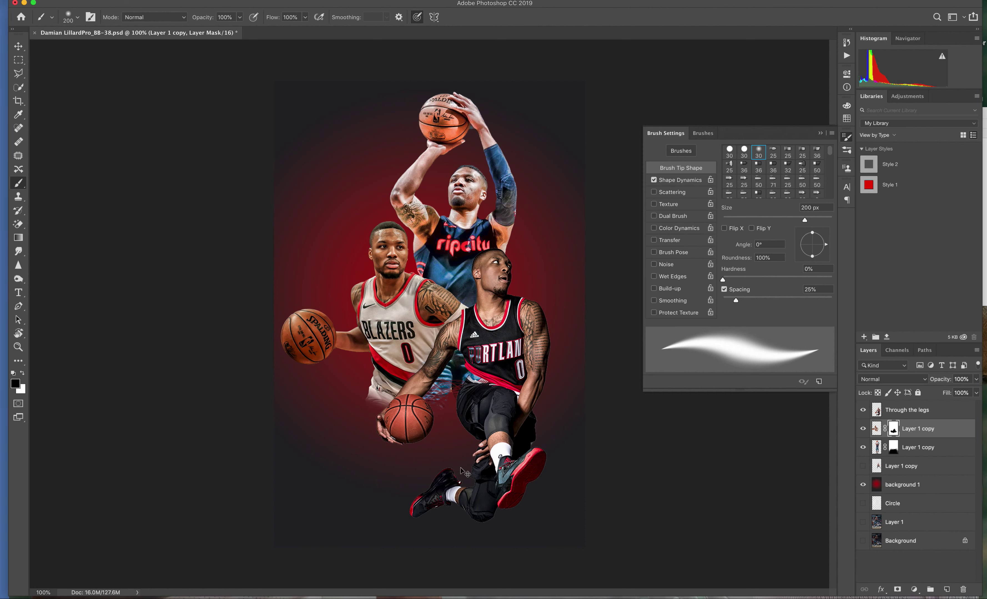
# - Undo those mask strokes and a stray red patch painted below the basketball
pyautogui.hotkey('ctrl', '2')
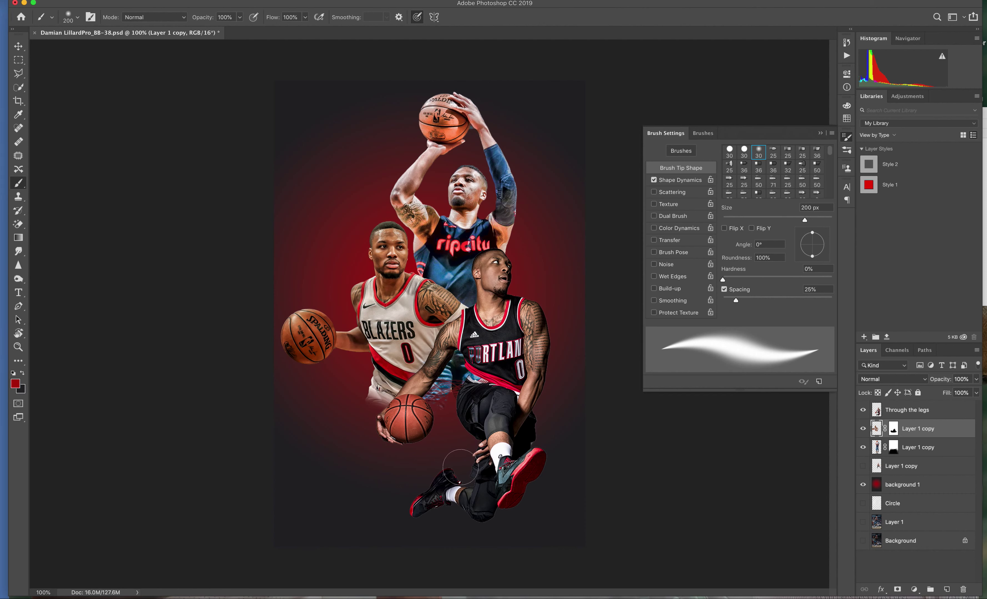
pyautogui.hotkey('ctrl', 'z')
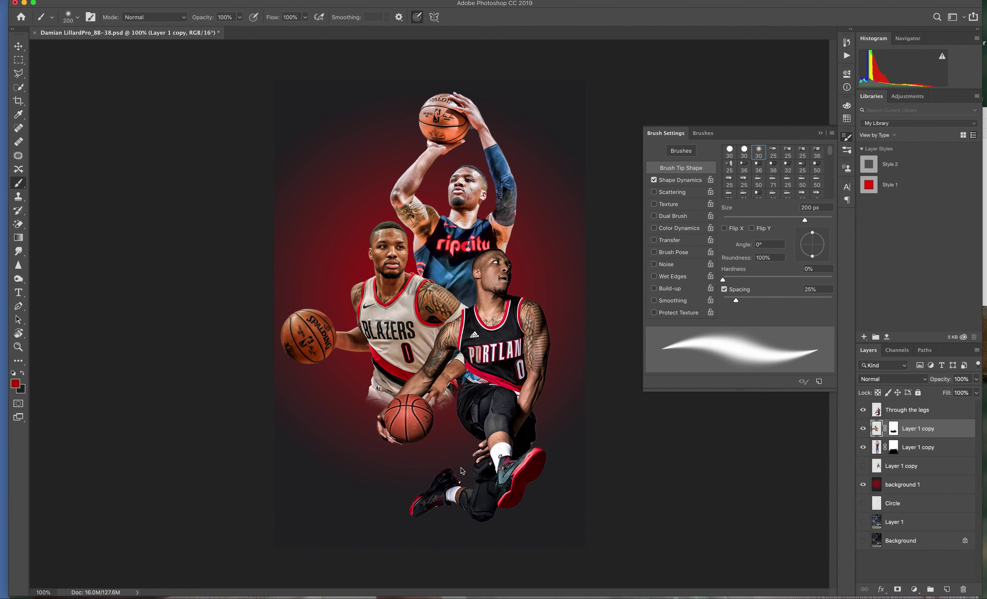
pyautogui.hotkey('ctrl', 'z')
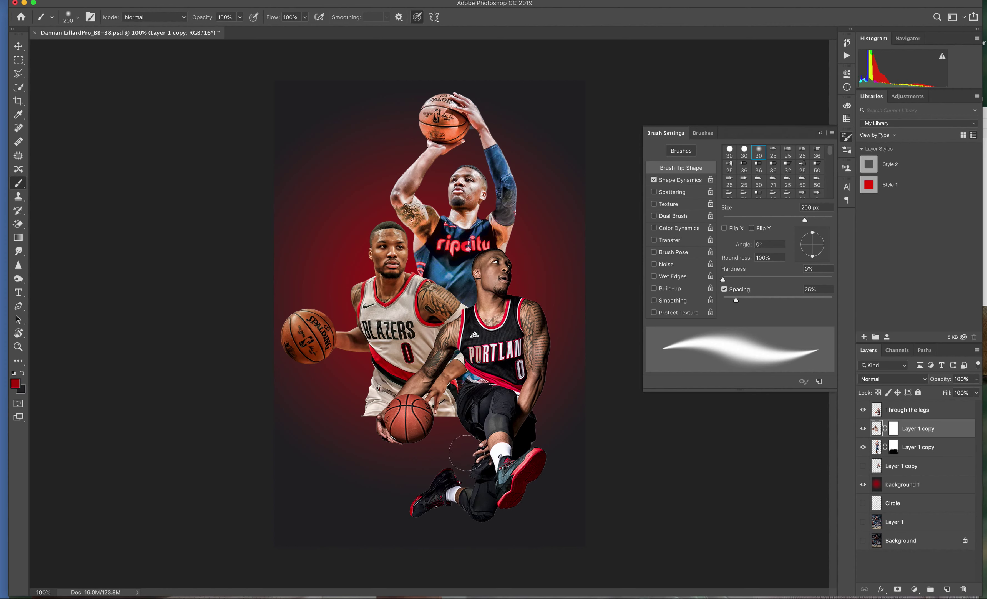
pyautogui.moveTo(449, 433)
pyautogui.mouseDown()
pyautogui.moveTo(430, 432)
pyautogui.moveTo(444, 427)
pyautogui.mouseUp()
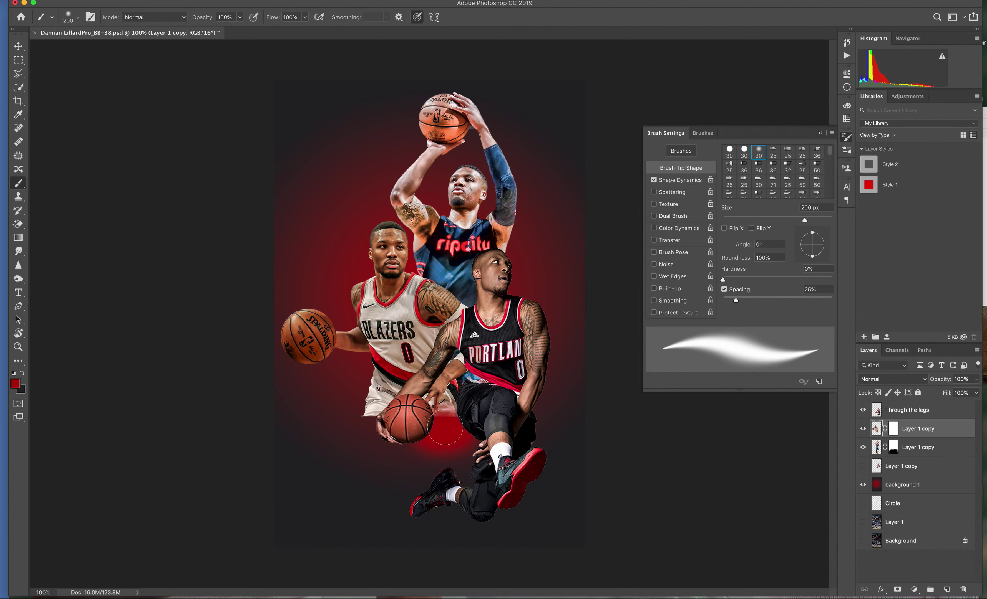
pyautogui.hotkey('ctrl', 'z')
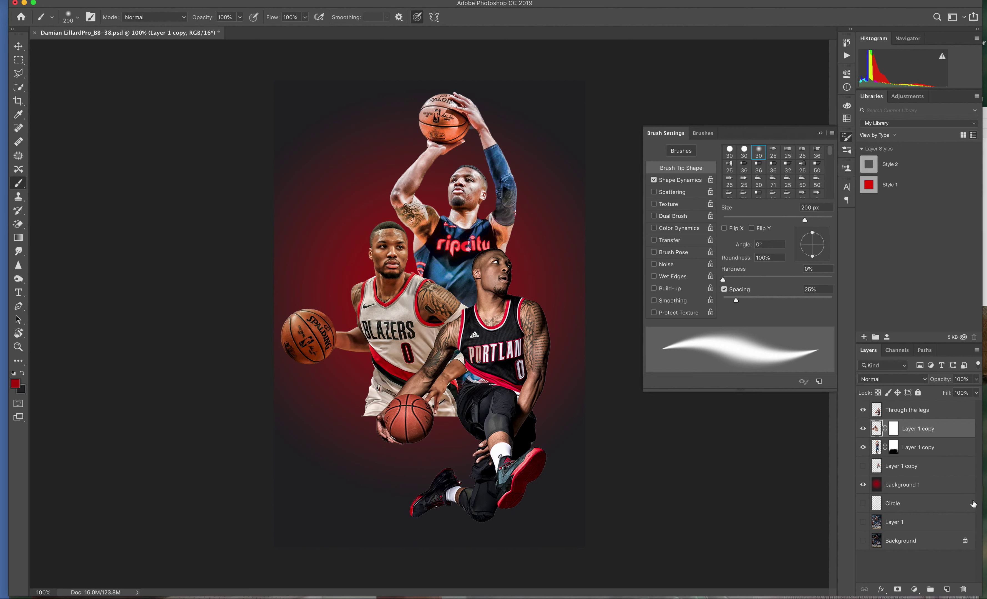
# - Mask out the arm area above the ball and the bluish overlap around the PORTLAND lettering
pyautogui.click(893, 430)
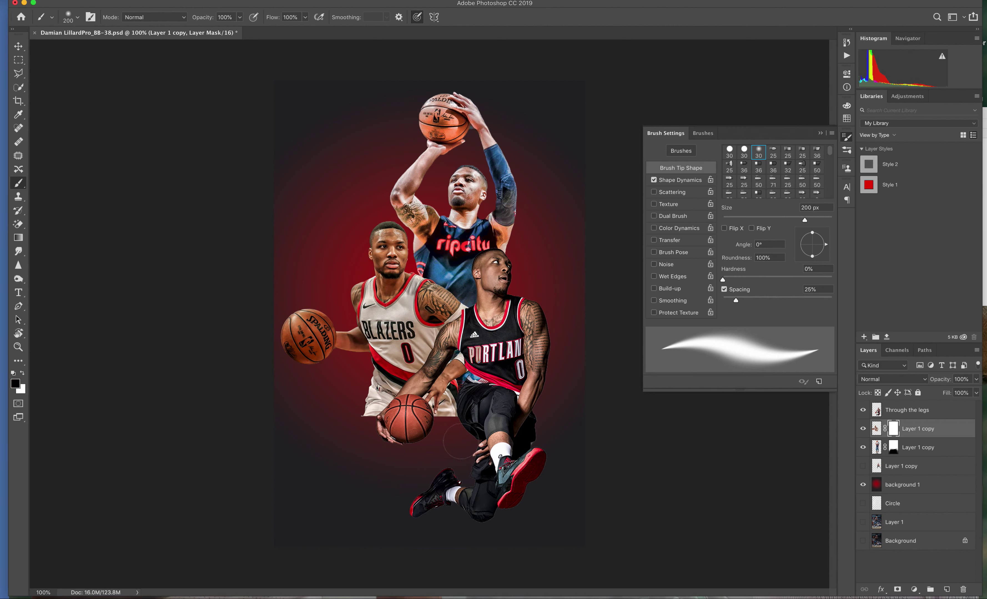
pyautogui.moveTo(439, 427)
pyautogui.mouseDown()
pyautogui.moveTo(435, 401)
pyautogui.moveTo(340, 429)
pyautogui.mouseUp()
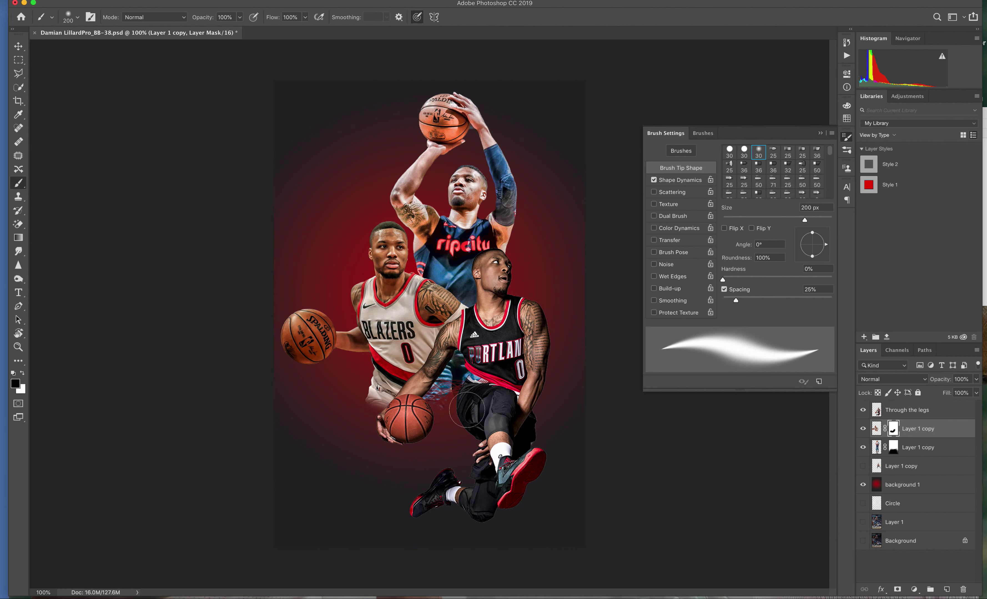
pyautogui.click(863, 448)
pyautogui.click(863, 448)
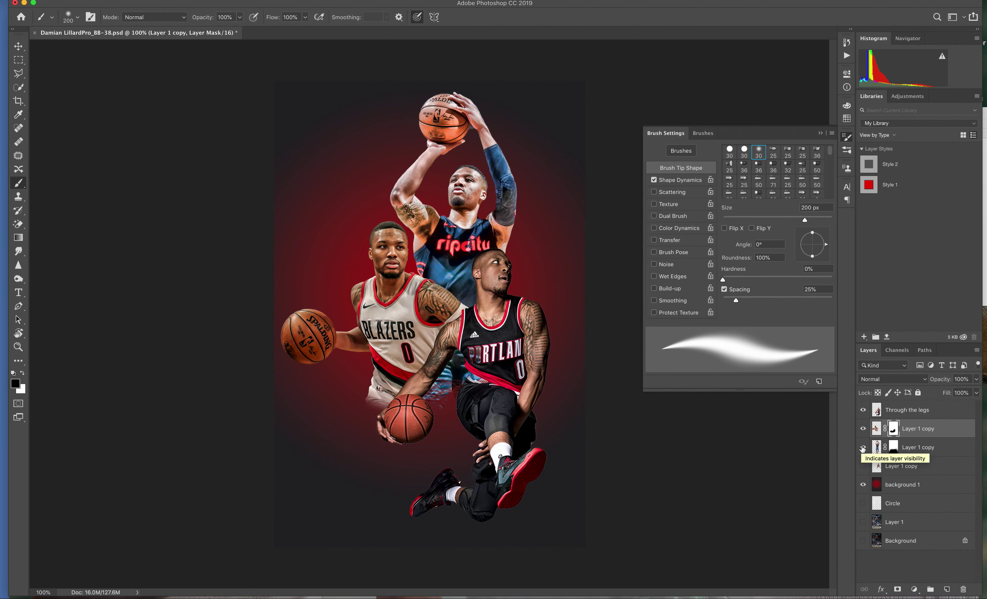
pyautogui.click(863, 429)
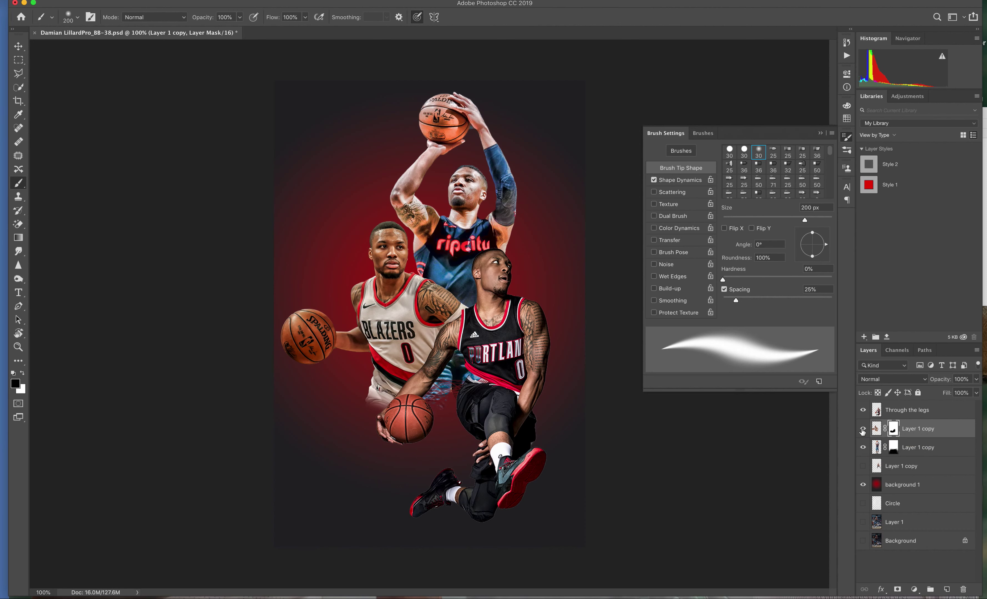
pyautogui.click(862, 411)
pyautogui.click(863, 449)
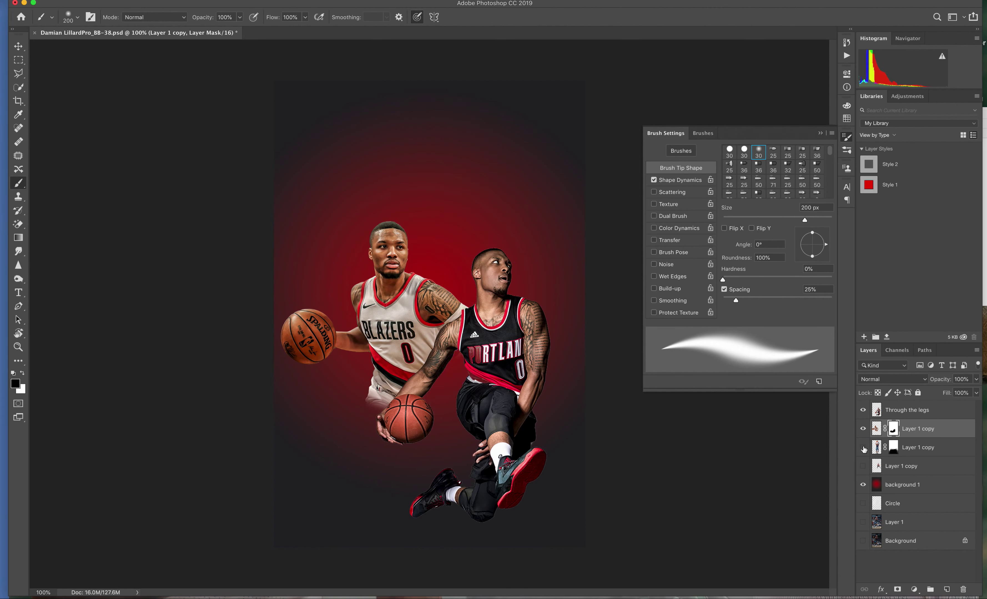
pyautogui.click(894, 449)
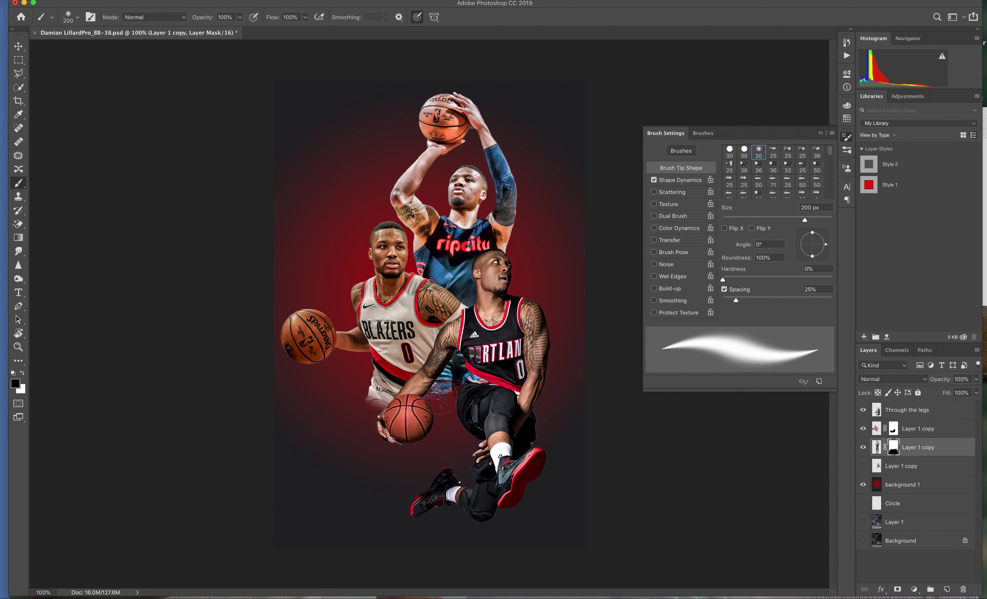
pyautogui.moveTo(461, 374); pyautogui.dragTo(437, 378)
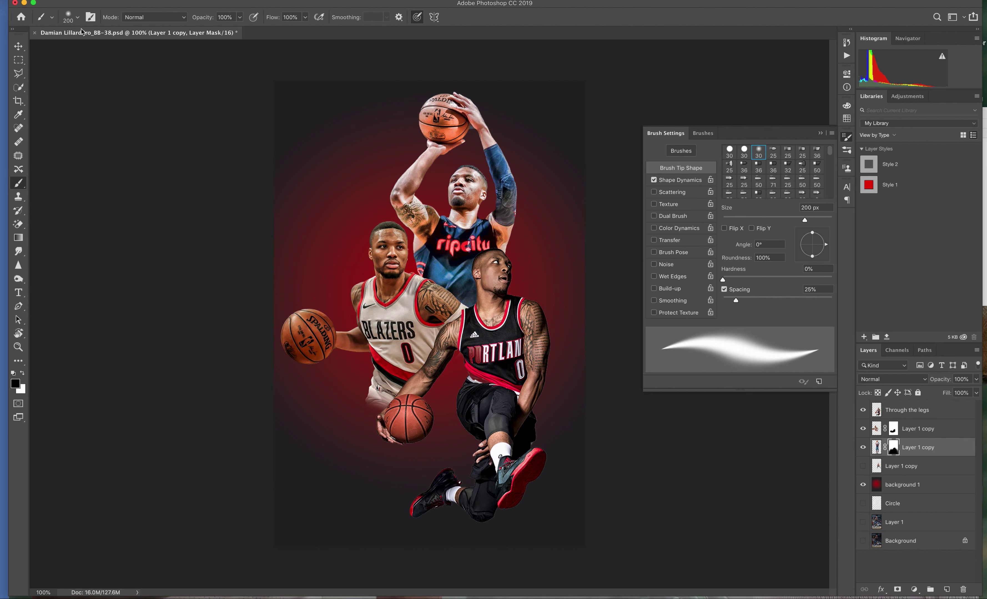
# - Browse to the end of the brush preset list
pyautogui.click(70, 18)
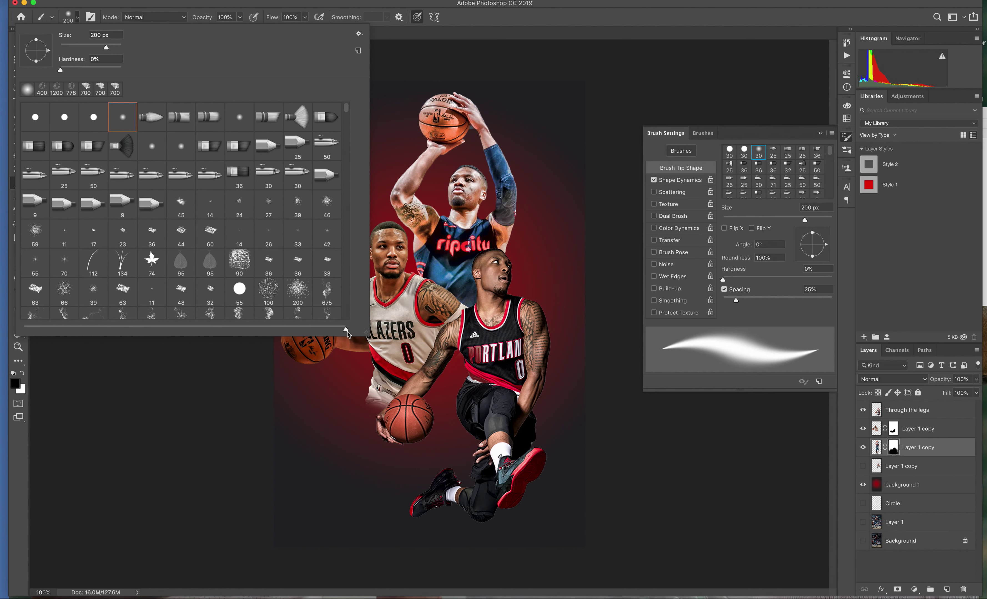
pyautogui.scroll(-1, 346, 115)
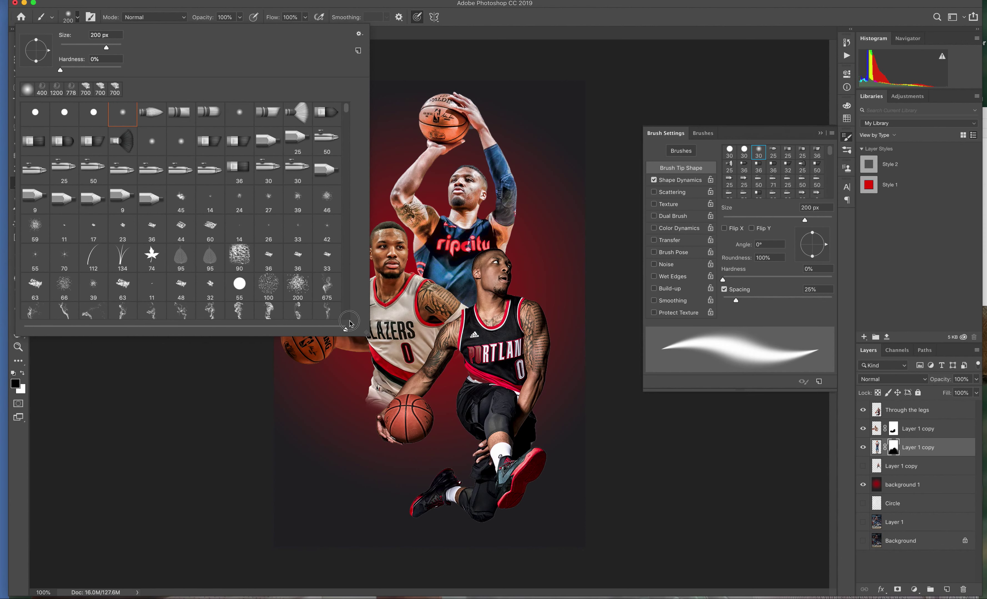
pyautogui.scroll(-2, 348, 326)
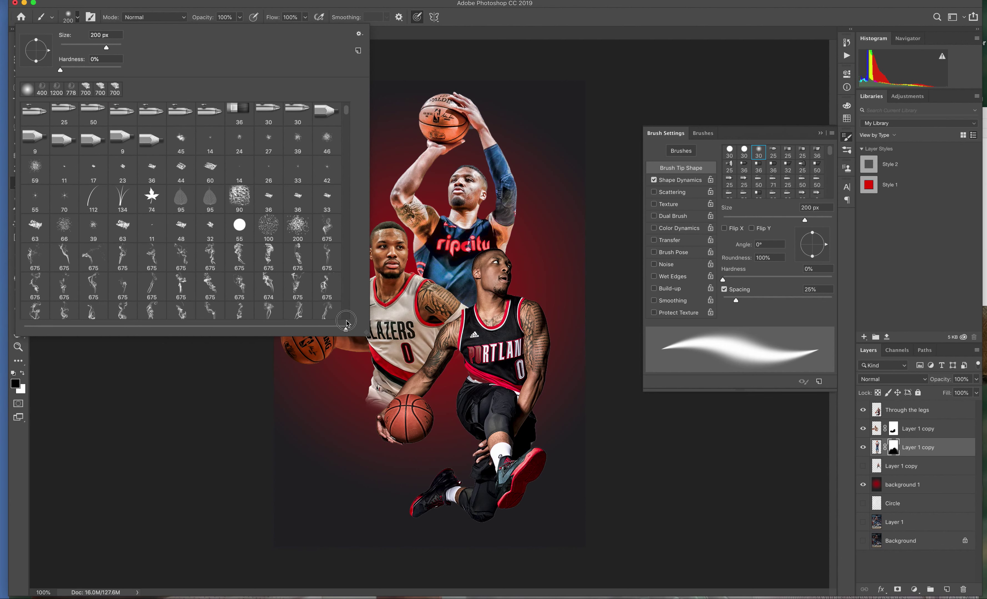
pyautogui.click(346, 320)
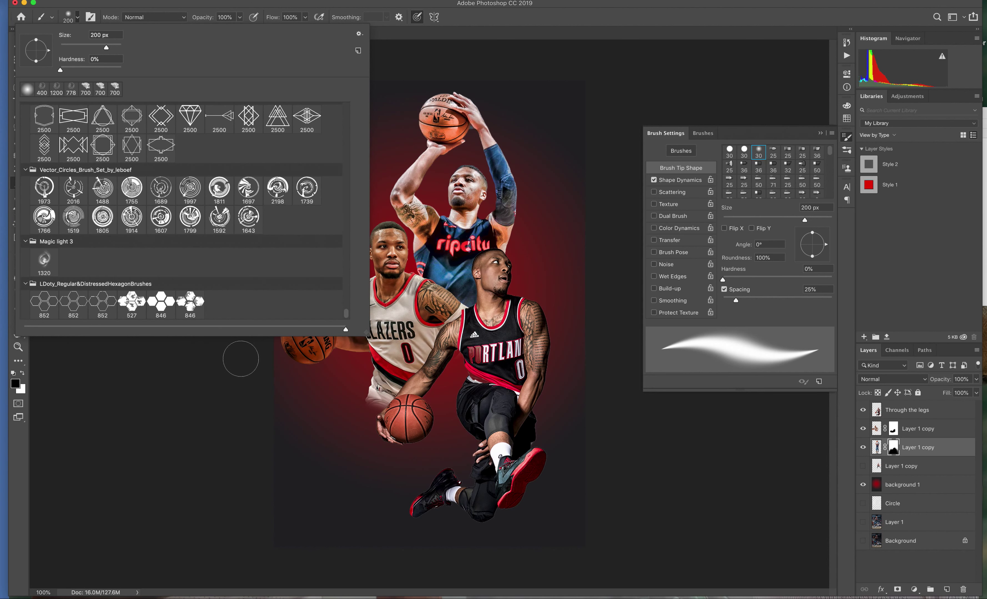
# - Add two empty layers, Layer 2 and Layer 3, and move Layer 3 just above background 1
pyautogui.click(947, 590)
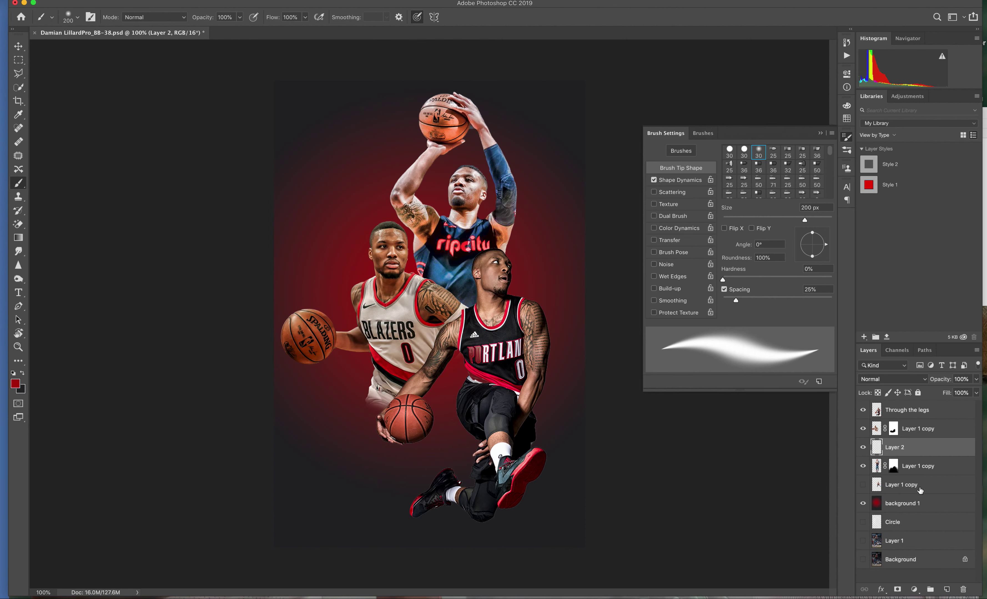
pyautogui.click(947, 591)
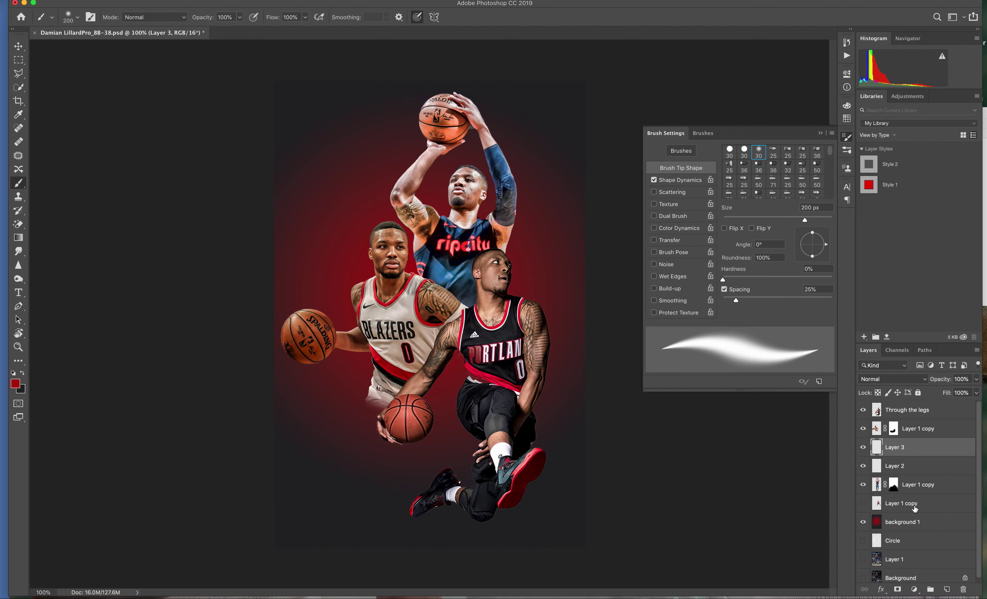
pyautogui.moveTo(923, 450); pyautogui.dragTo(923, 522)
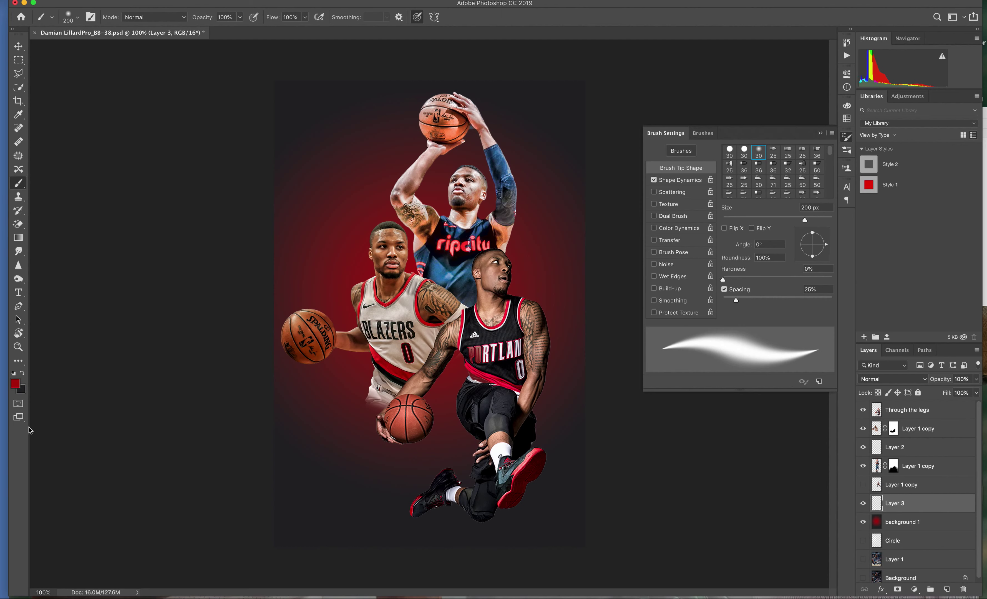
# - Scroll the brush presets down to the installed hexagon brushes
pyautogui.click(70, 18)
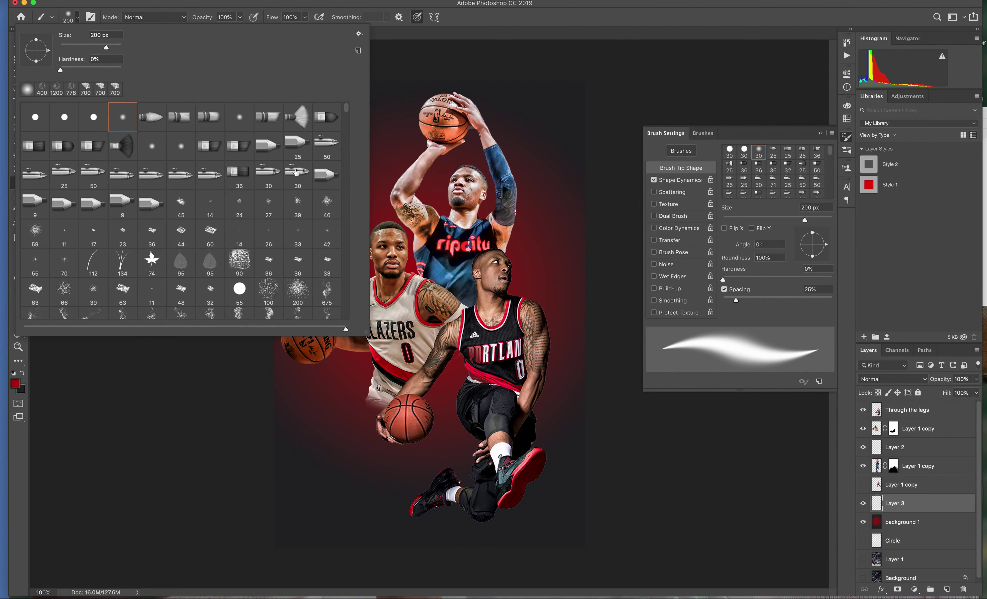
pyautogui.scroll(-1, 346, 121)
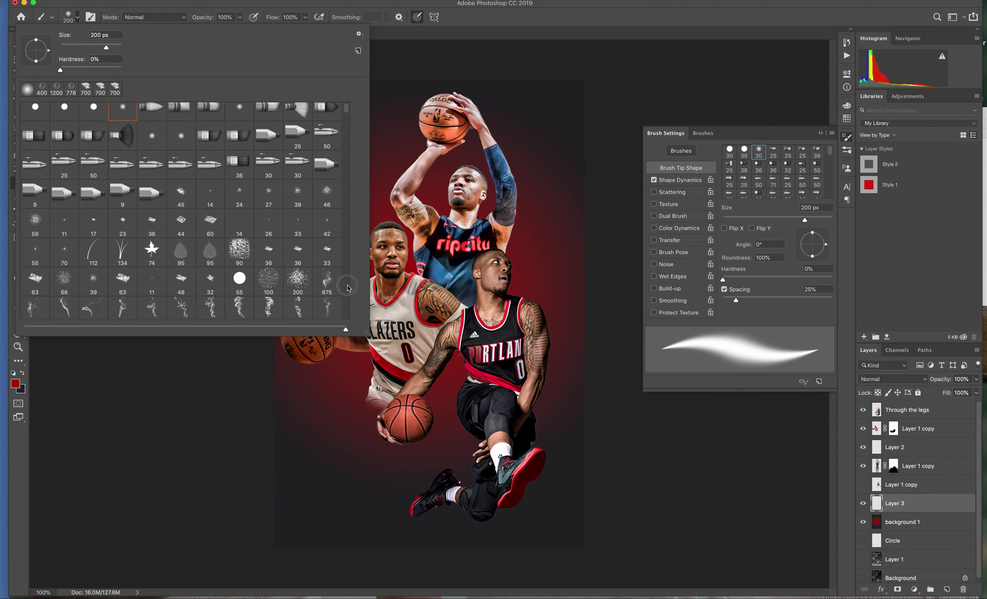
pyautogui.scroll(-3, 346, 299)
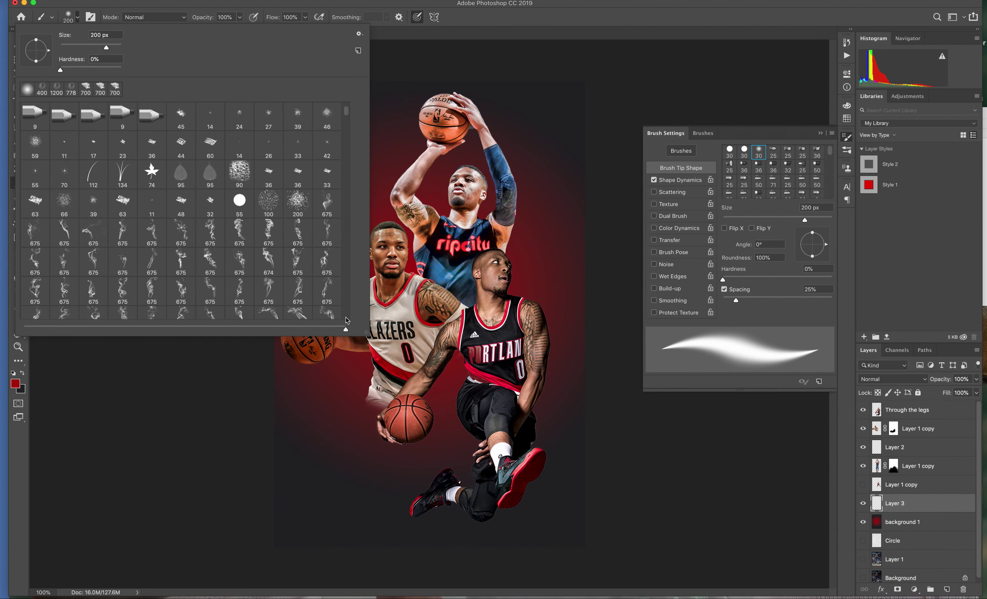
pyautogui.scroll(-15, 346, 321)
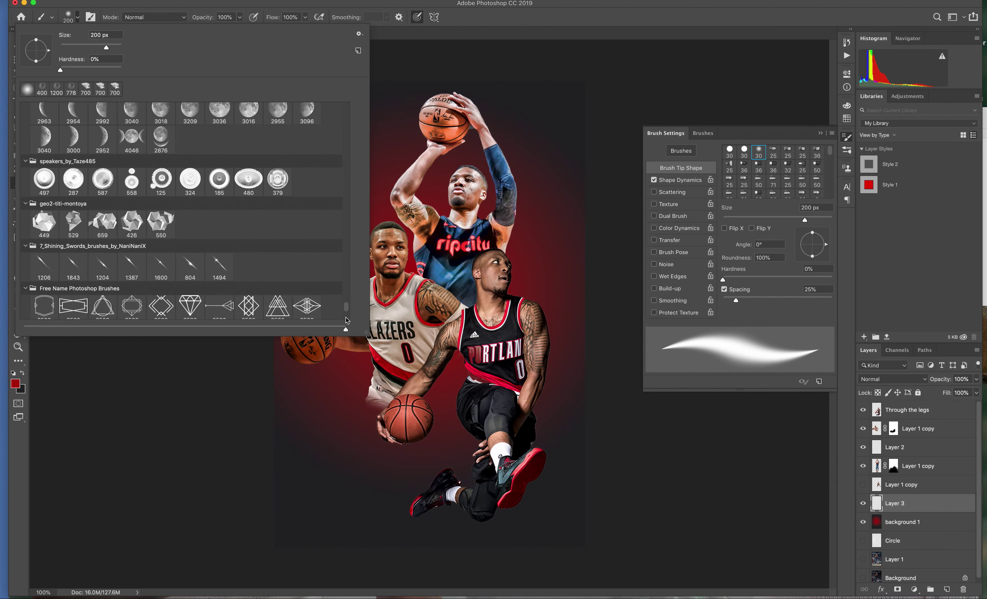
pyautogui.scroll(-5, 347, 319)
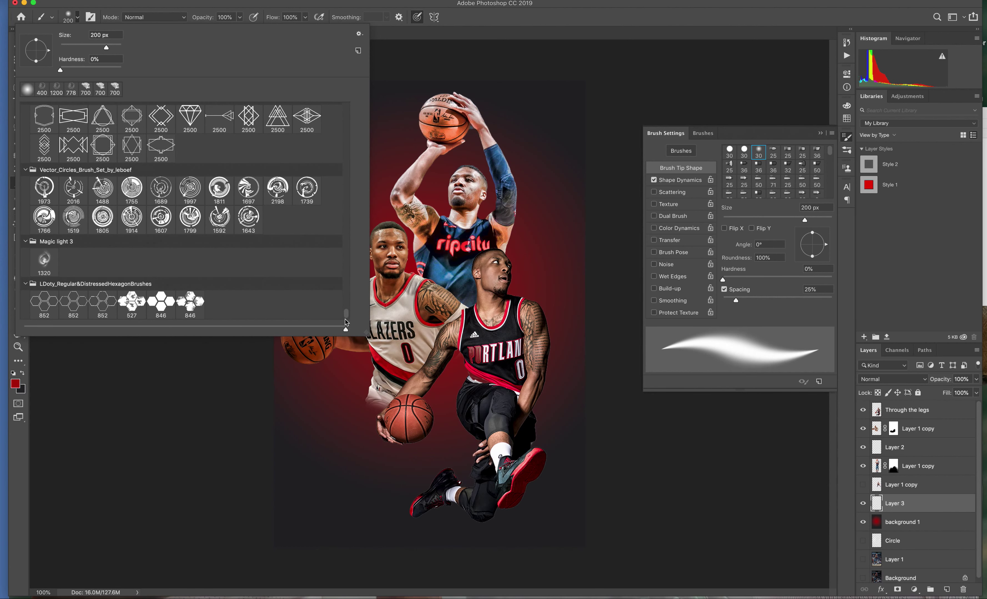
# - Choose the 527 hexagon brush and undo a trial red hexagon stamp
pyautogui.doubleClick(131, 301)
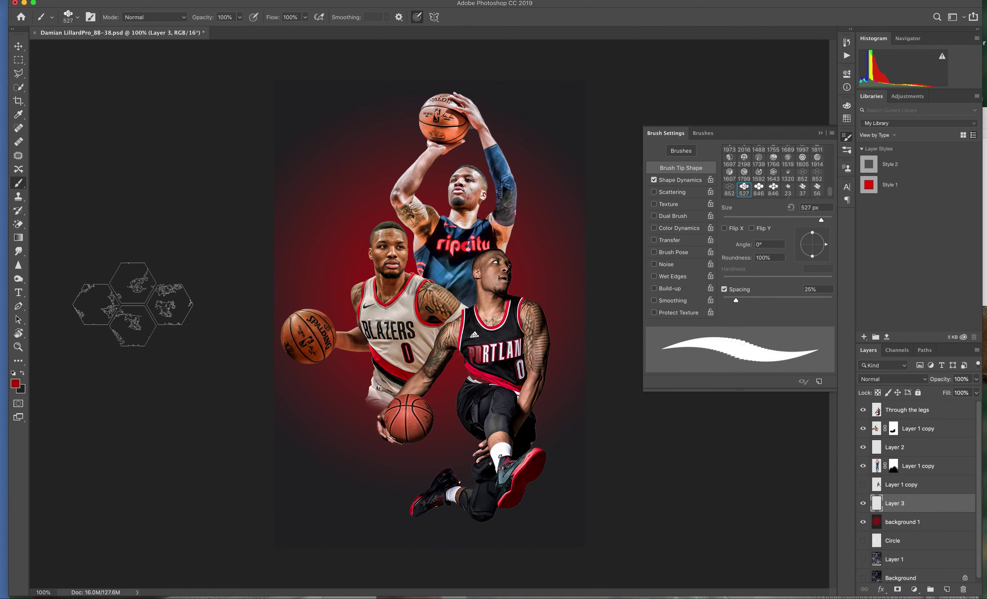
pyautogui.click(321, 121)
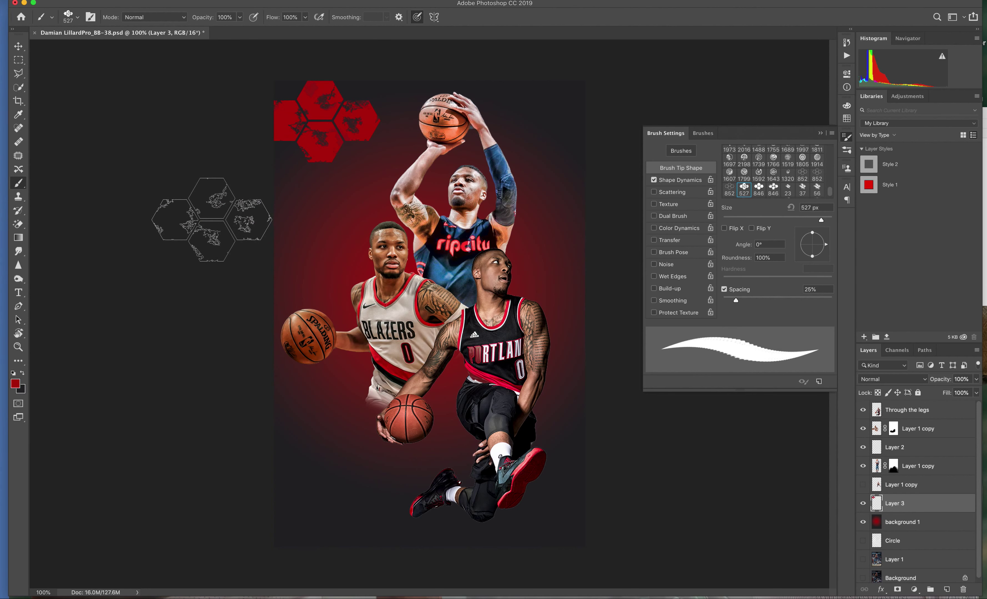
pyautogui.hotkey('ctrl', 'z')
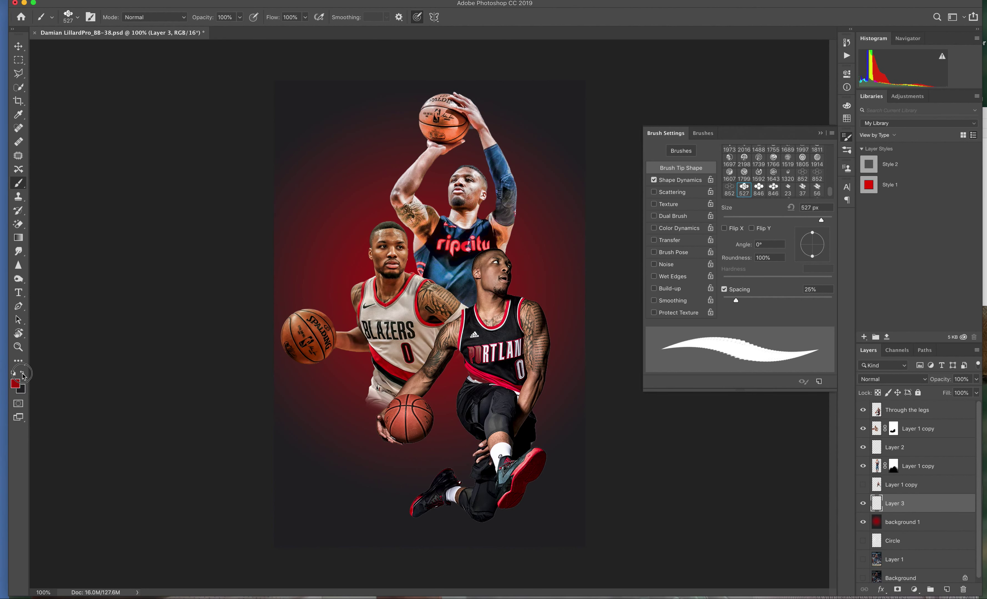
# - Paint in white with a 700 px hexagon brush, stamping hexagons all around the poster
pyautogui.click(13, 376)
pyautogui.click(20, 375)
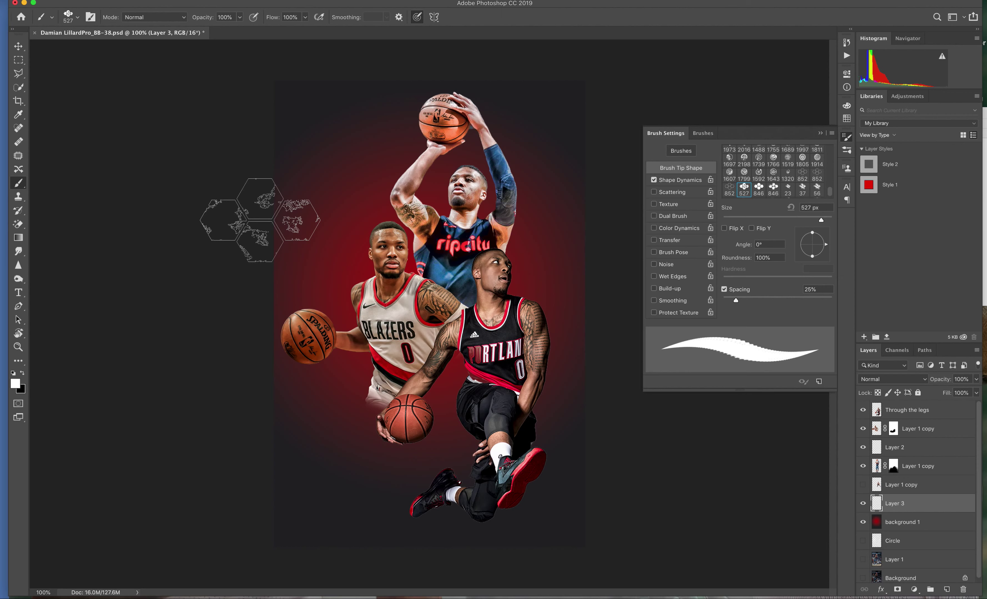
pyautogui.press(']')
pyautogui.press(']')
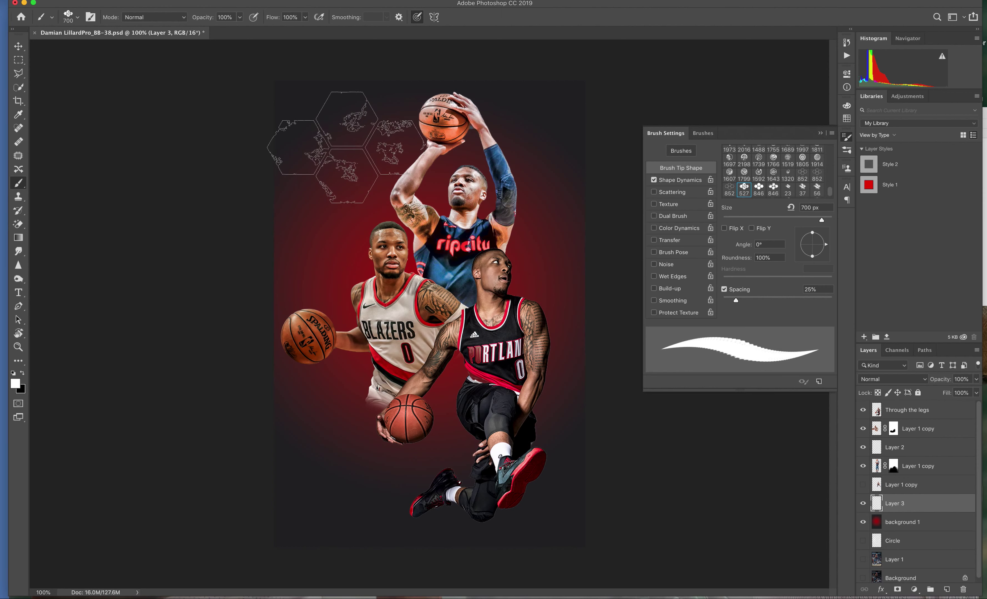
pyautogui.click(347, 143)
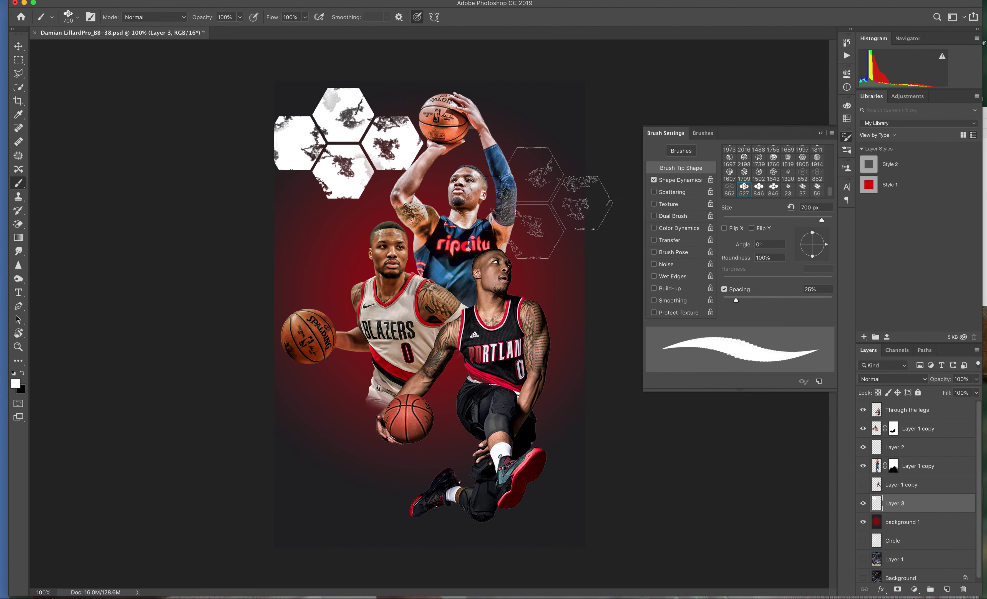
pyautogui.click(490, 137)
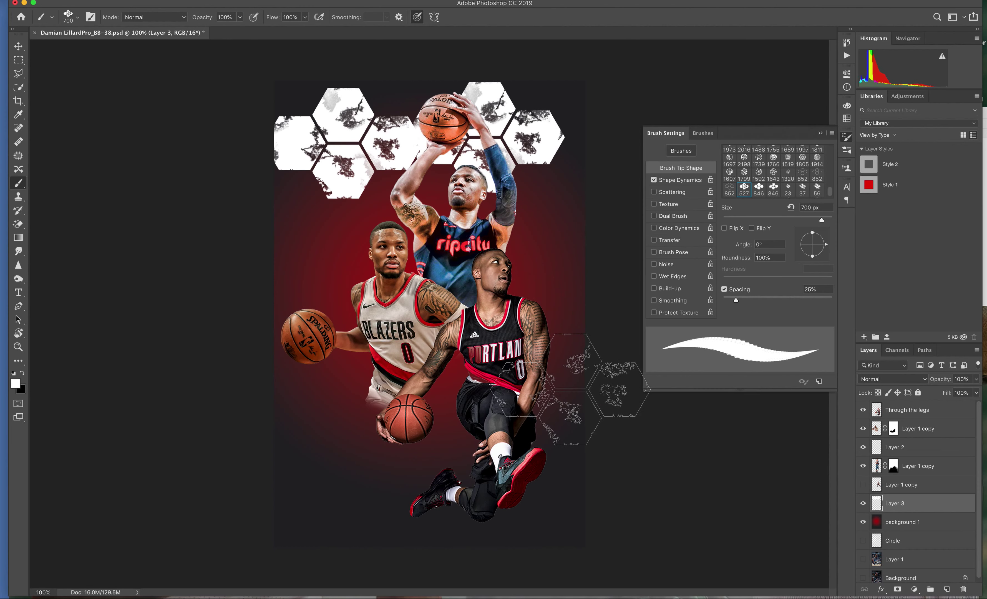
pyautogui.click(346, 253)
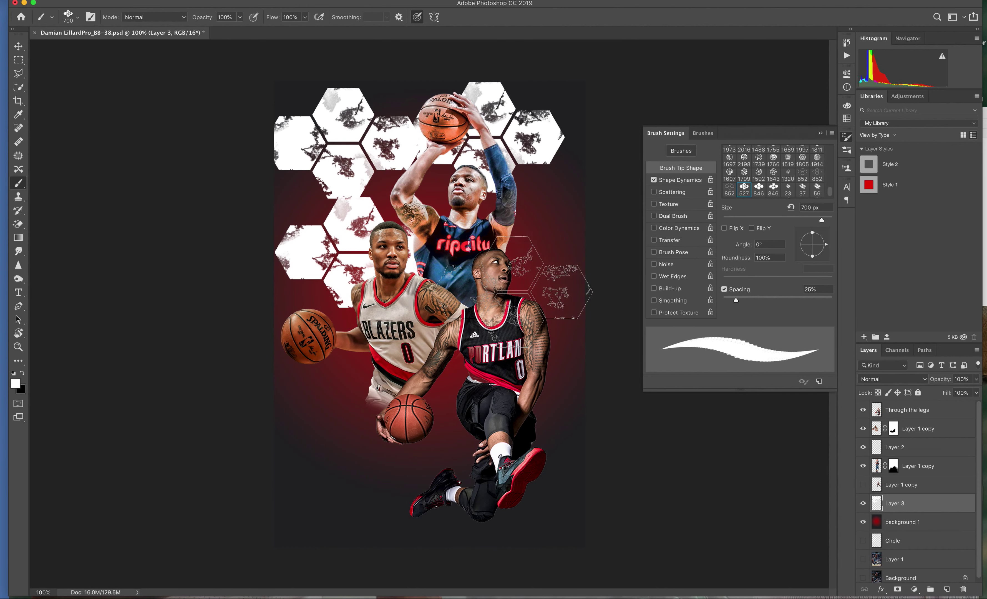
pyautogui.click(541, 279)
pyautogui.click(351, 406)
pyautogui.click(351, 488)
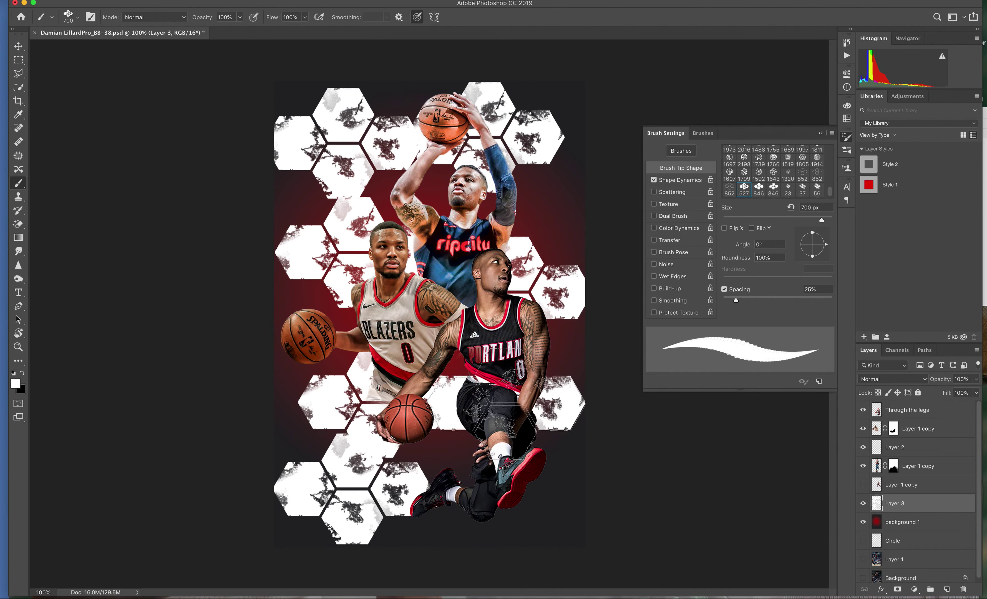
pyautogui.click(537, 517)
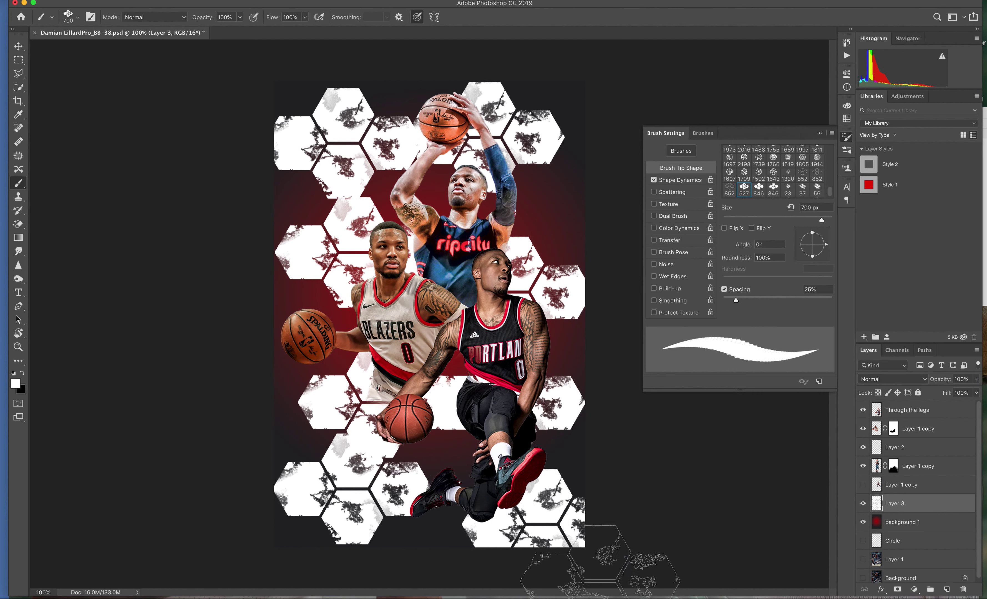
# - Set Layer 3's blend mode to Overlay
pyautogui.click(974, 393)
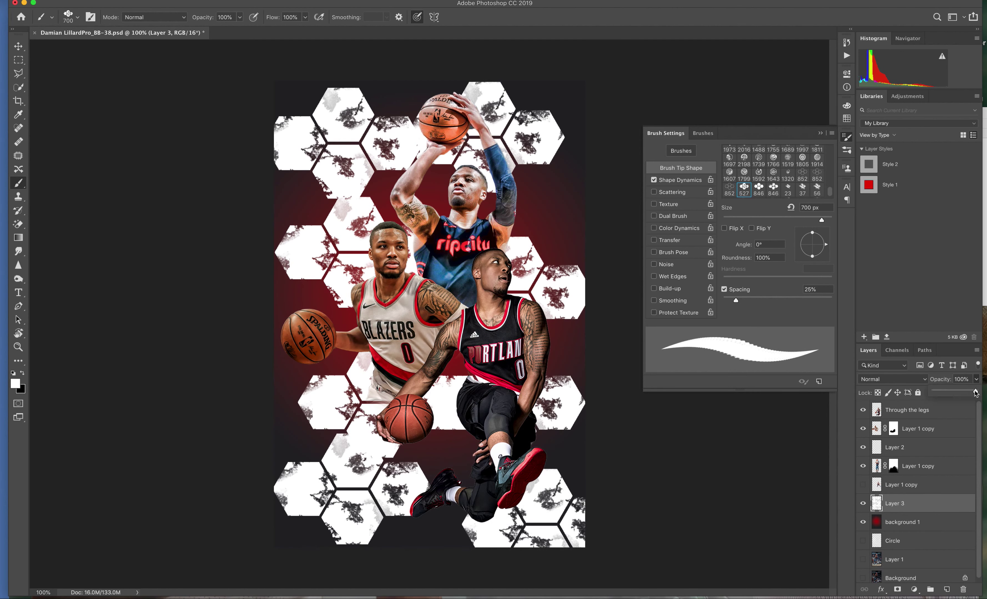
pyautogui.click(924, 382)
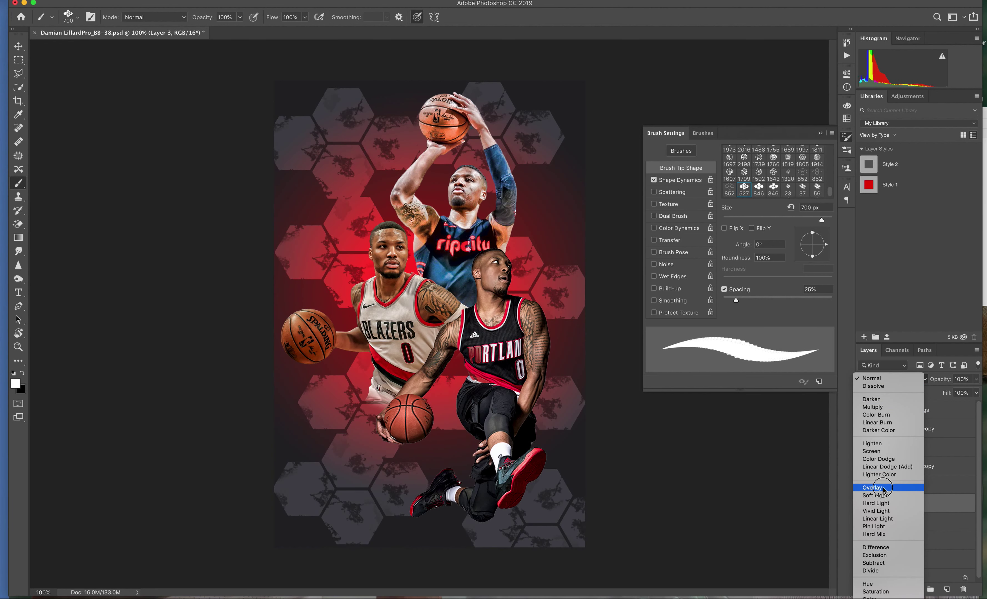
pyautogui.click(883, 489)
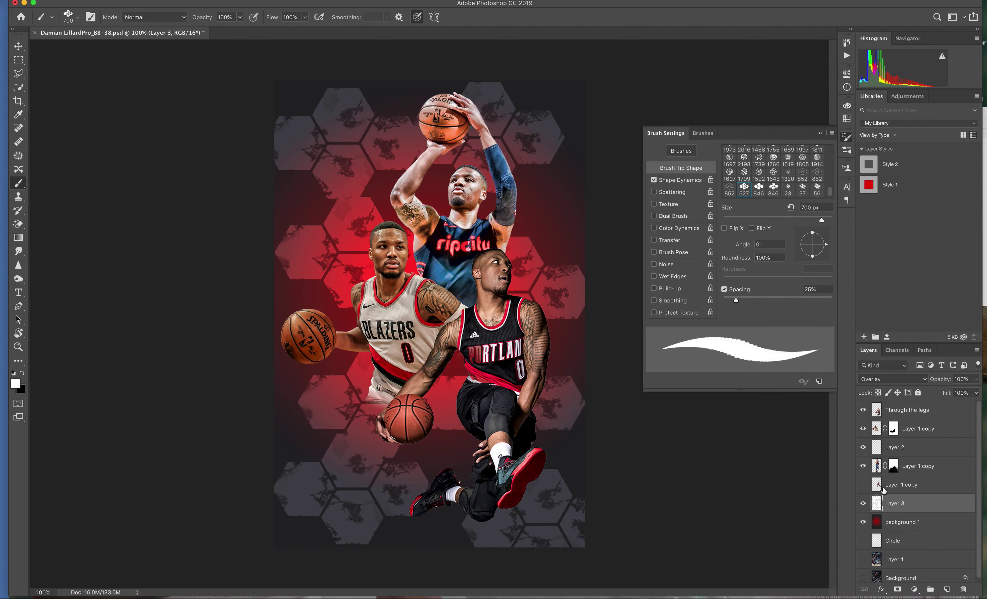
# - Undo the distressed hexagon stamps and bring up the brush presets
pyautogui.hotkey('ctrl', 'z')
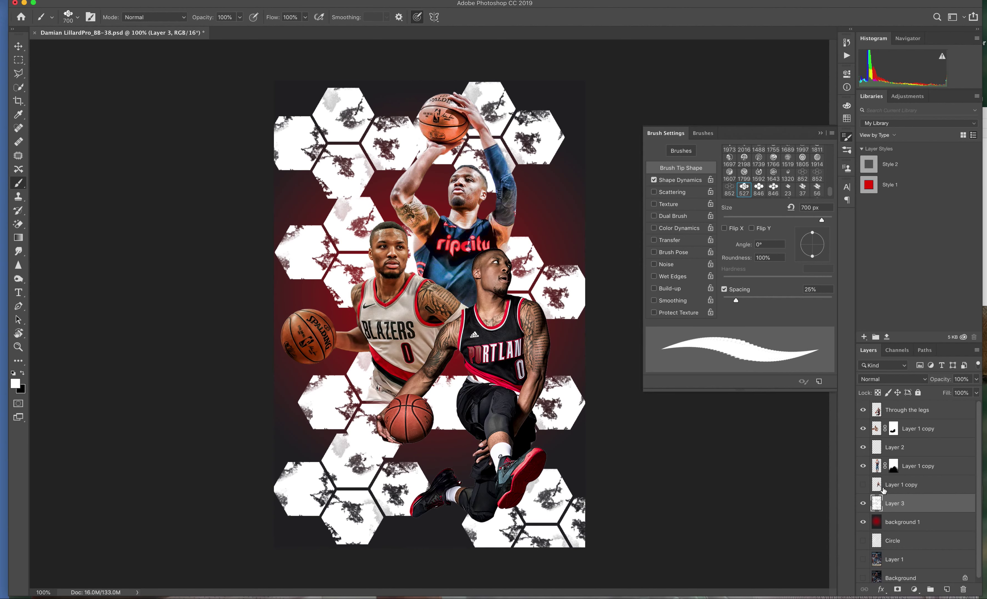
pyautogui.hotkey('ctrl', 'z')
pyautogui.hotkey('ctrl', 'z')
pyautogui.hotkey('ctrl', 'z')
pyautogui.hotkey('ctrl', 'z')
pyautogui.hotkey('ctrl', 'z')
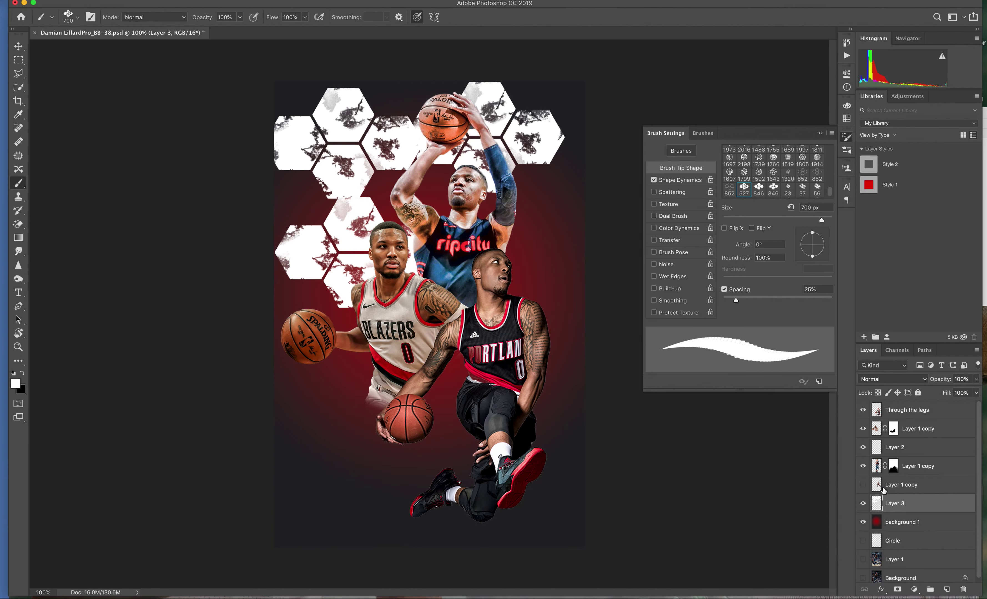
pyautogui.hotkey('ctrl', 'z')
pyautogui.hotkey('ctrl', 'z')
pyautogui.hotkey('ctrl', 'z')
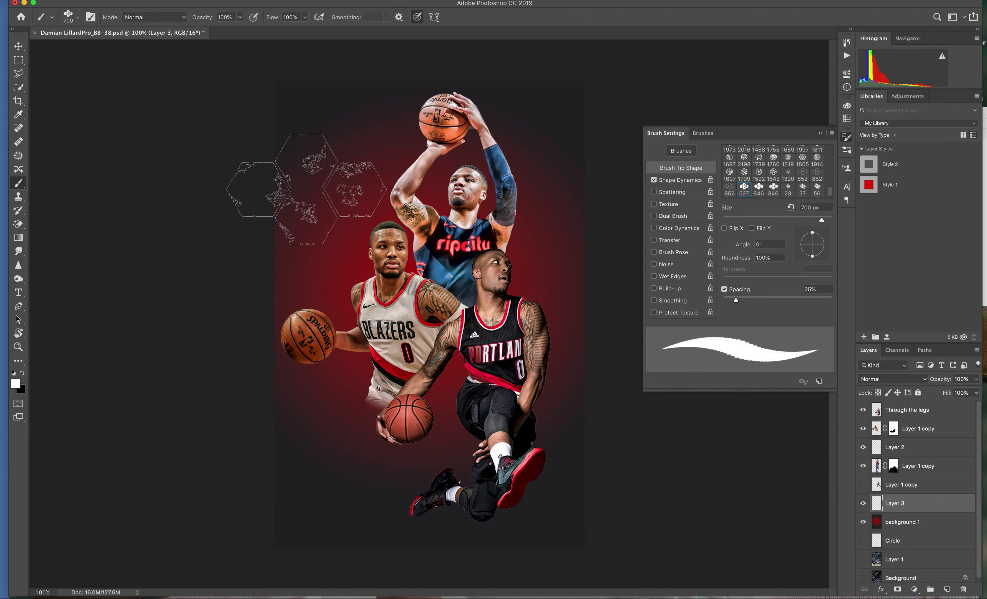
pyautogui.click(69, 18)
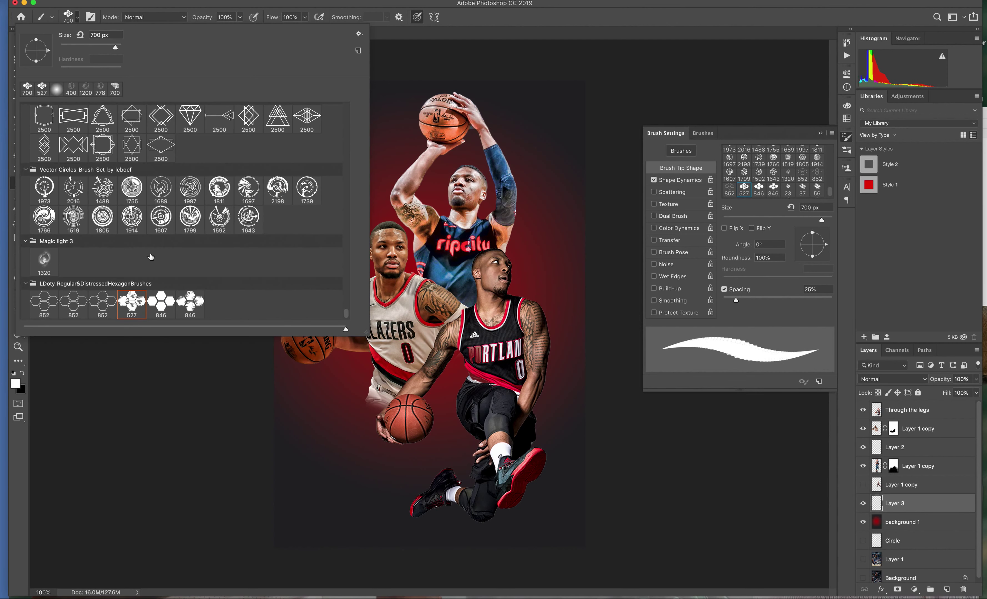
# - Stamp the 852 hexagon outline brush at the top, right side, lower corners and left edge
pyautogui.doubleClick(50, 309)
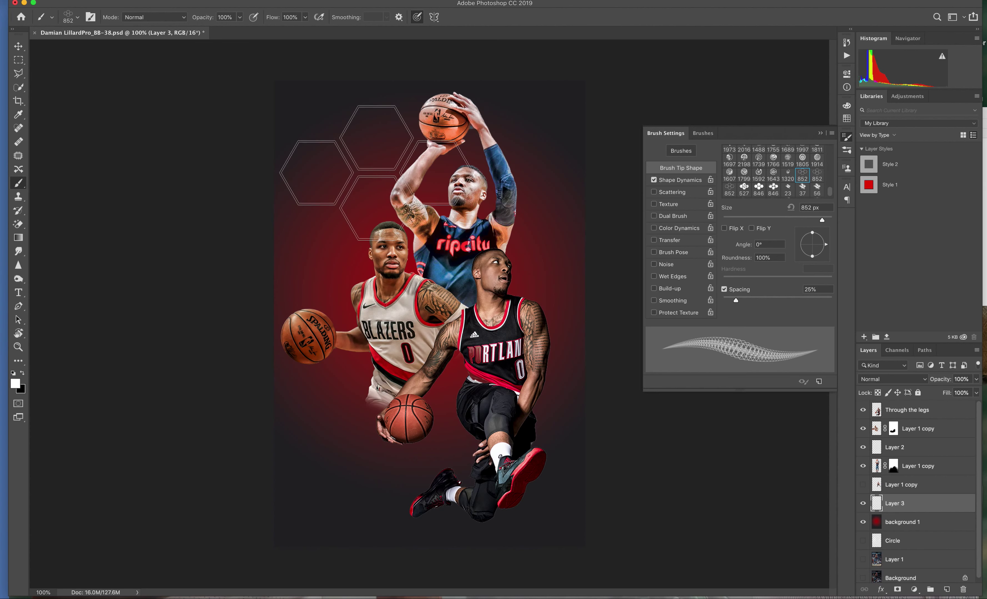
pyautogui.click(363, 165)
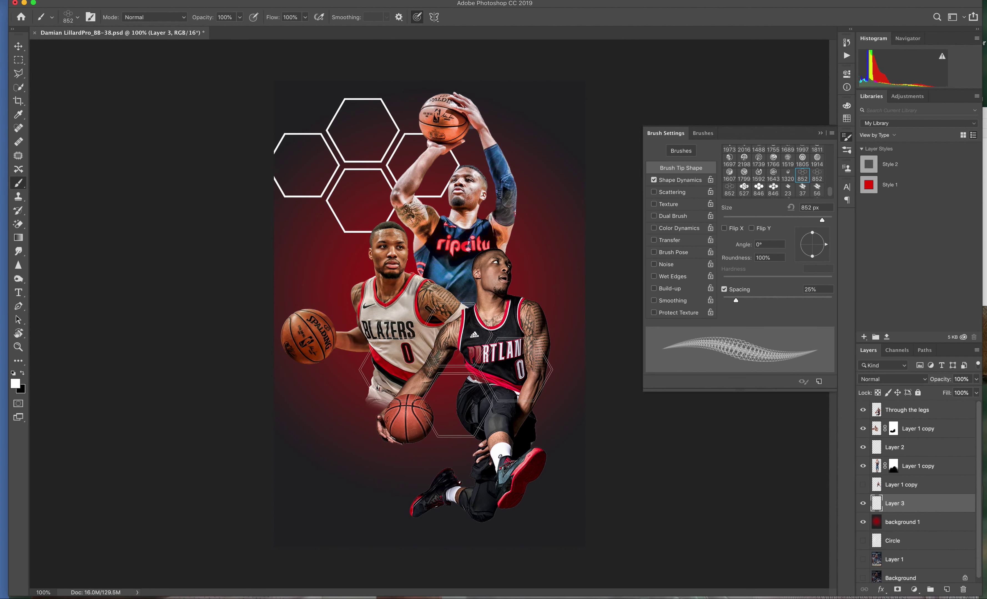
pyautogui.click(531, 269)
pyautogui.click(369, 368)
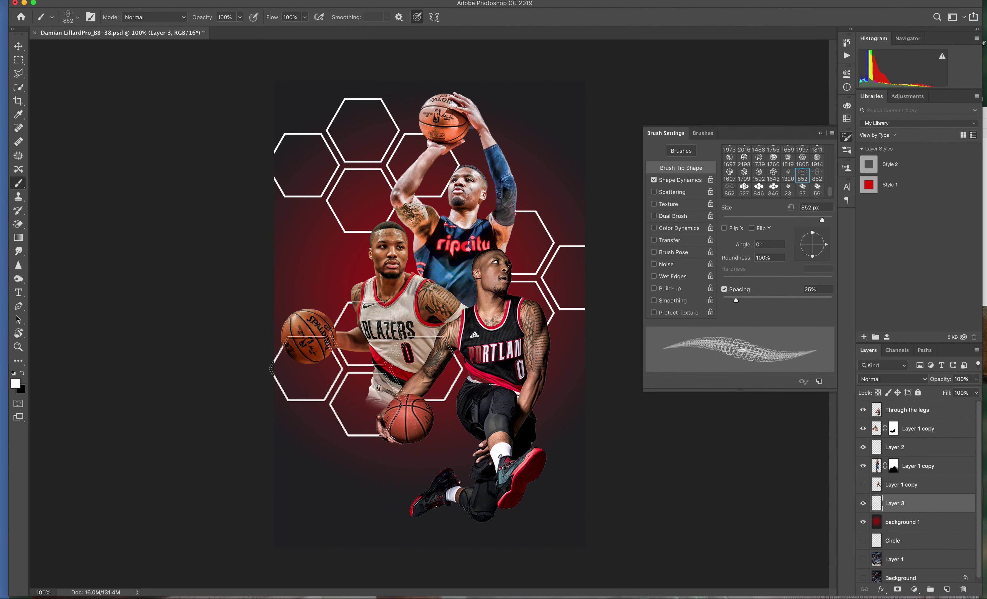
pyautogui.click(522, 457)
pyautogui.click(321, 534)
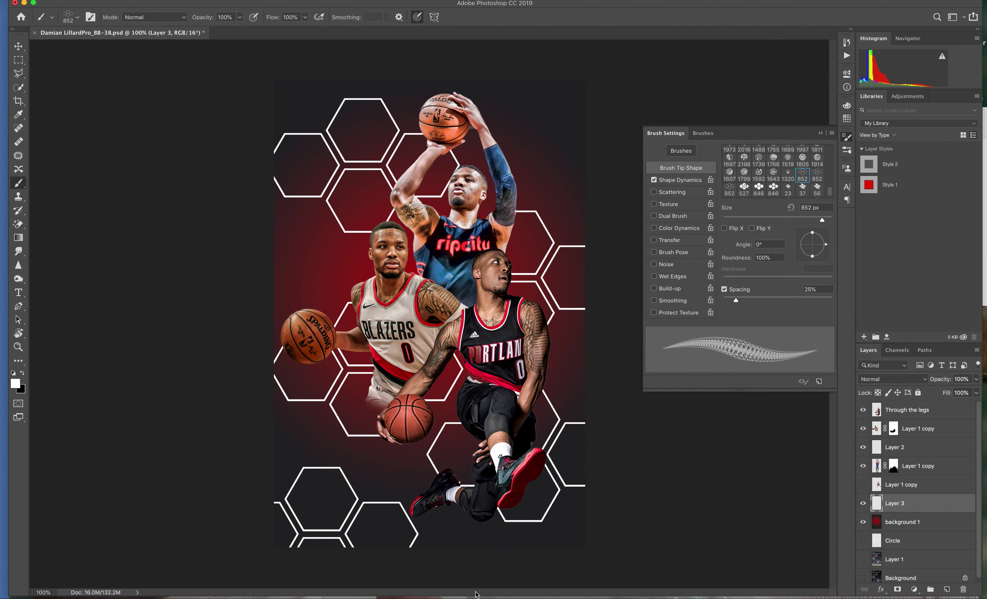
pyautogui.click(521, 148)
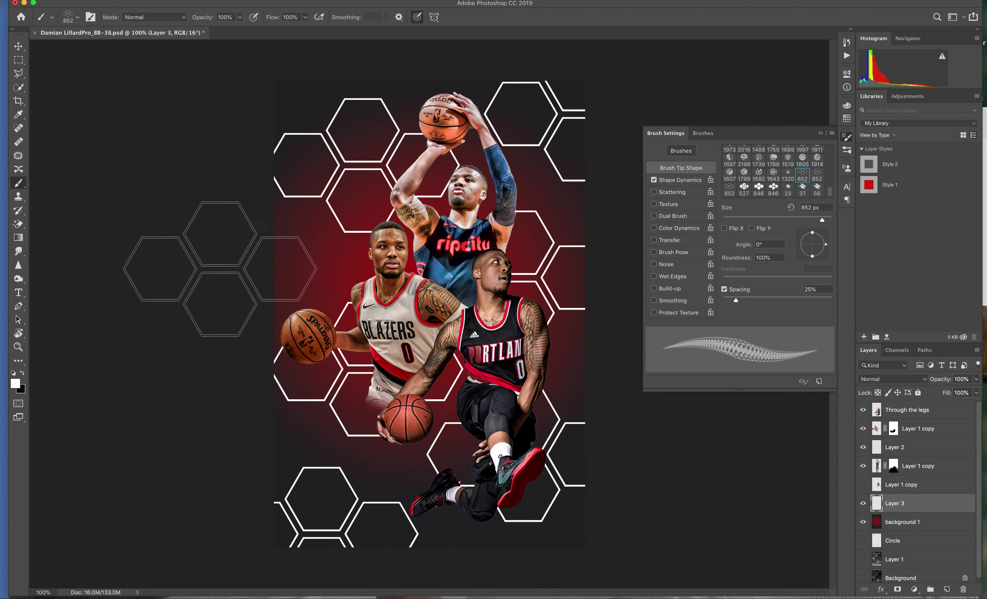
pyautogui.click(220, 268)
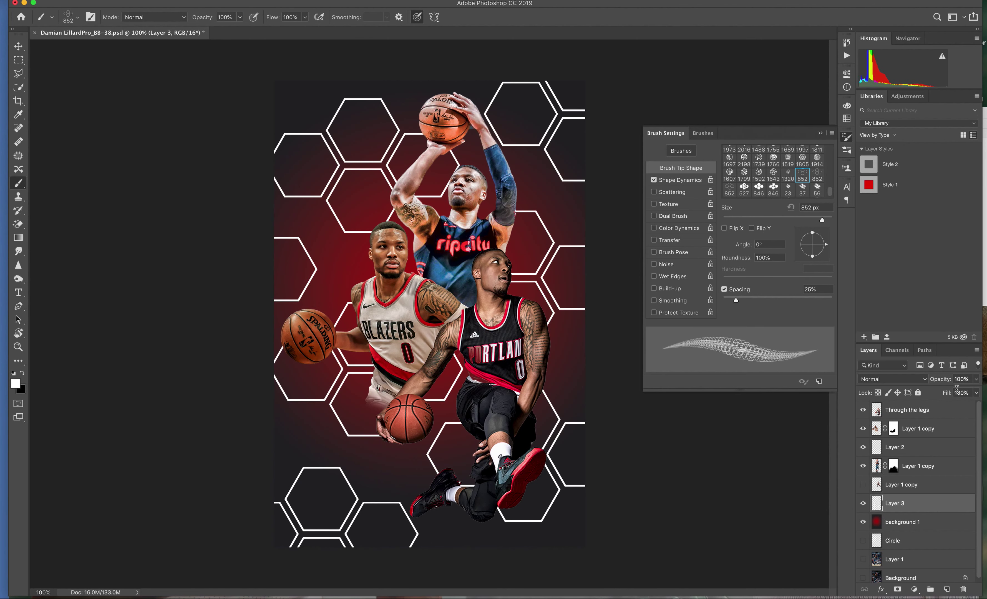
# - Try Soft Light blending on Layer 3 and stamp another outline at the lower left
pyautogui.click(925, 382)
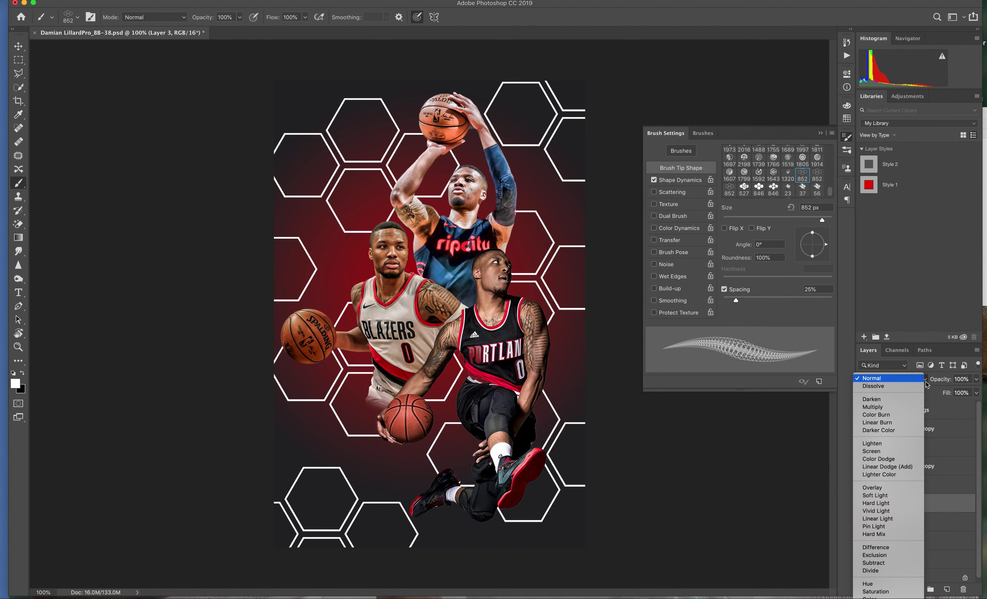
pyautogui.click(883, 497)
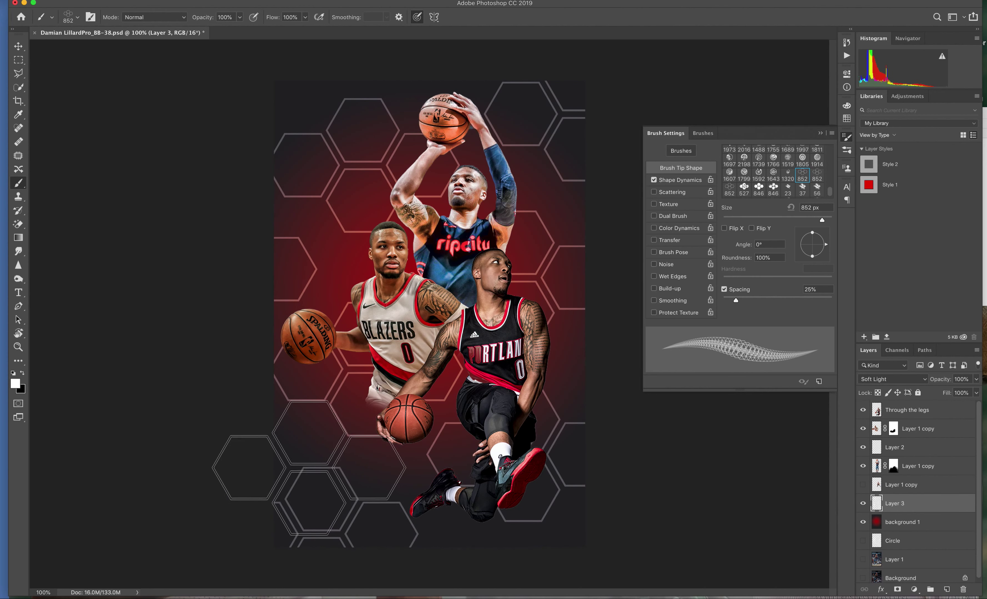
pyautogui.click(309, 471)
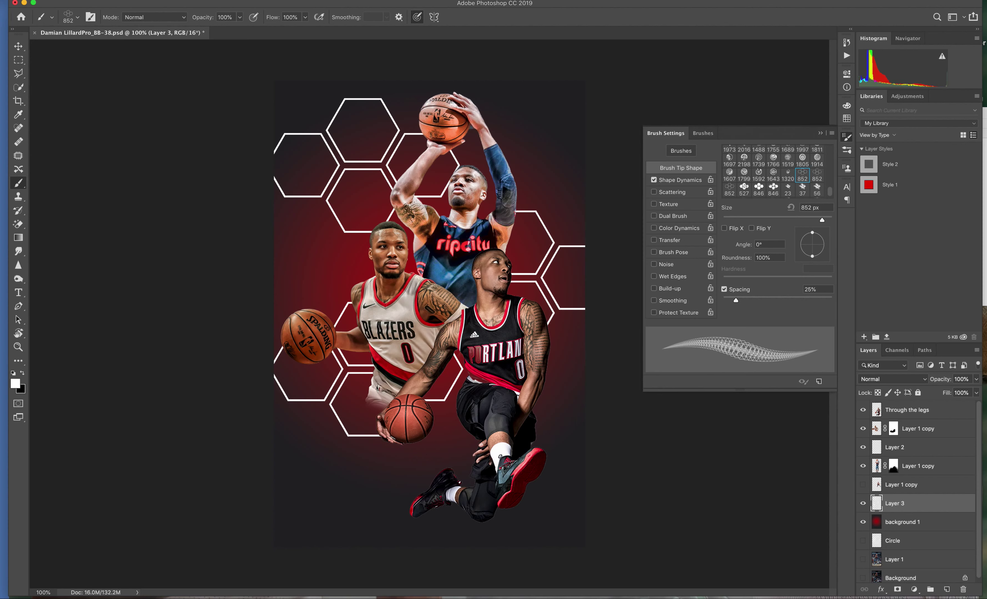
# - Clear the earlier stamps and restamp hexagon outlines at the upper left, centre and upper right
pyautogui.press('super+z')
pyautogui.press('super+z')
pyautogui.press('super+z')
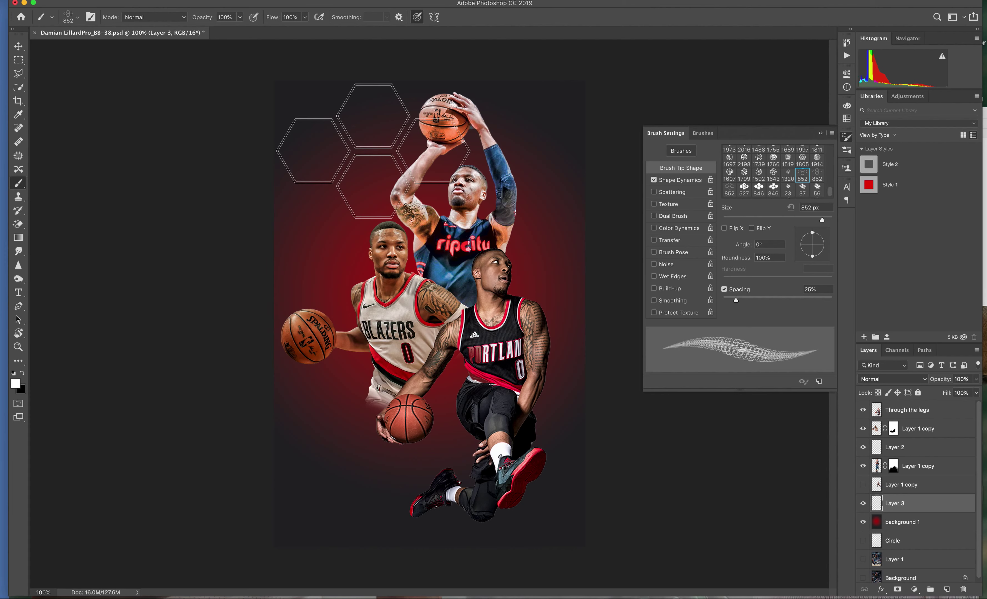
pyautogui.click(373, 151)
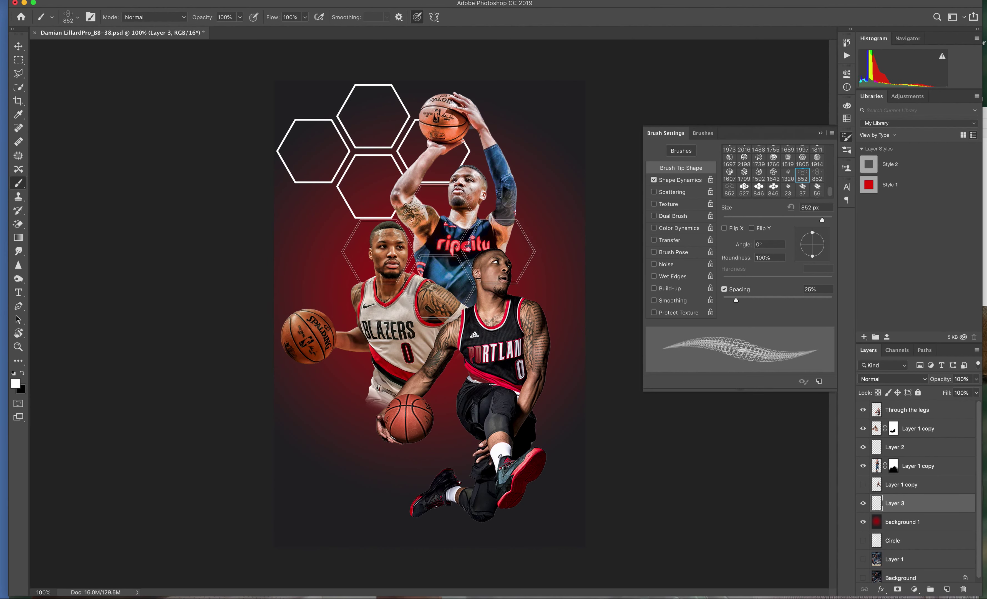
pyautogui.click(438, 284)
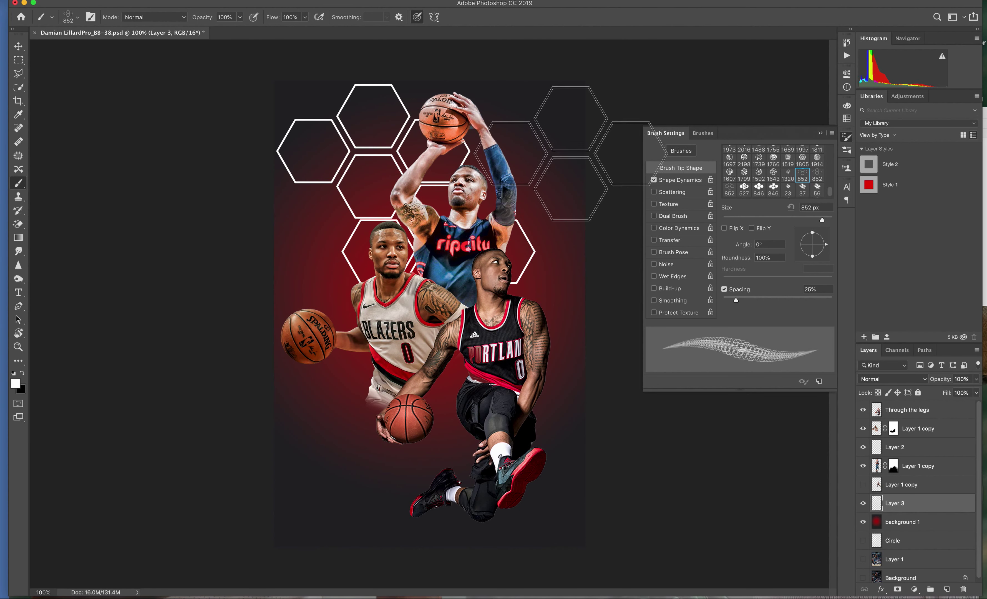
pyautogui.click(567, 152)
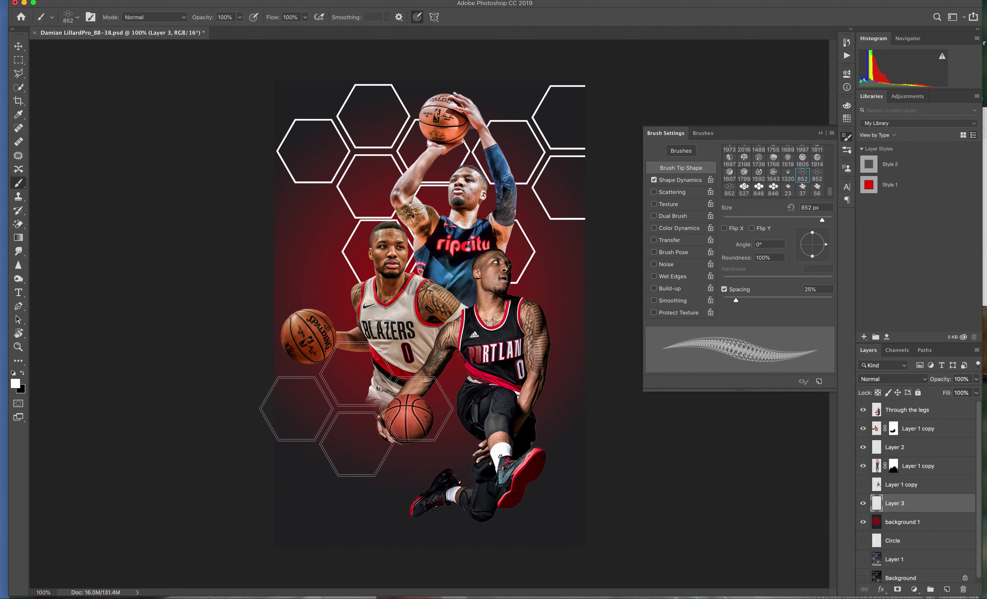
pyautogui.click(352, 409)
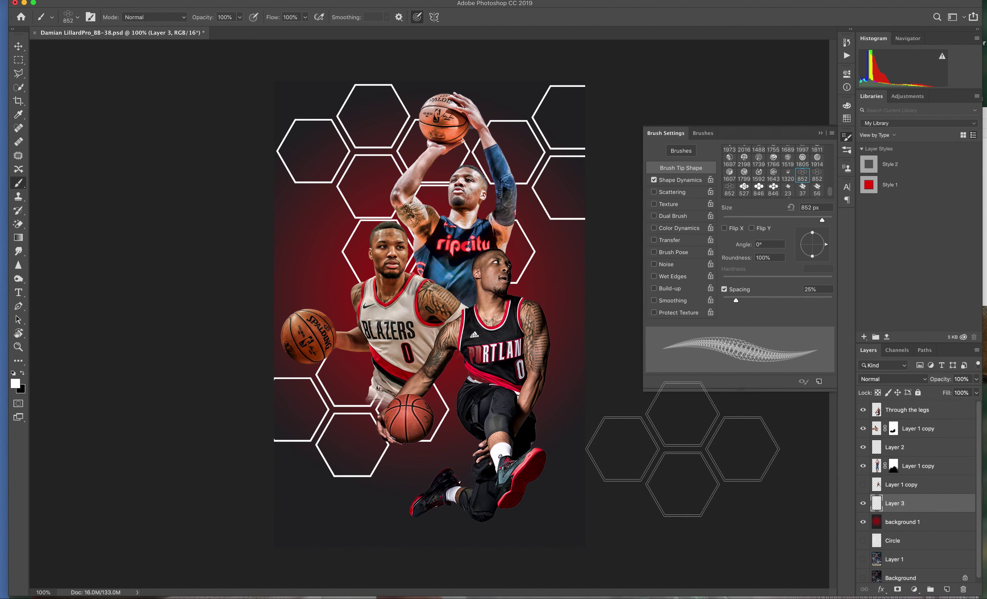
pyautogui.hotkey('ctrl', 'z')
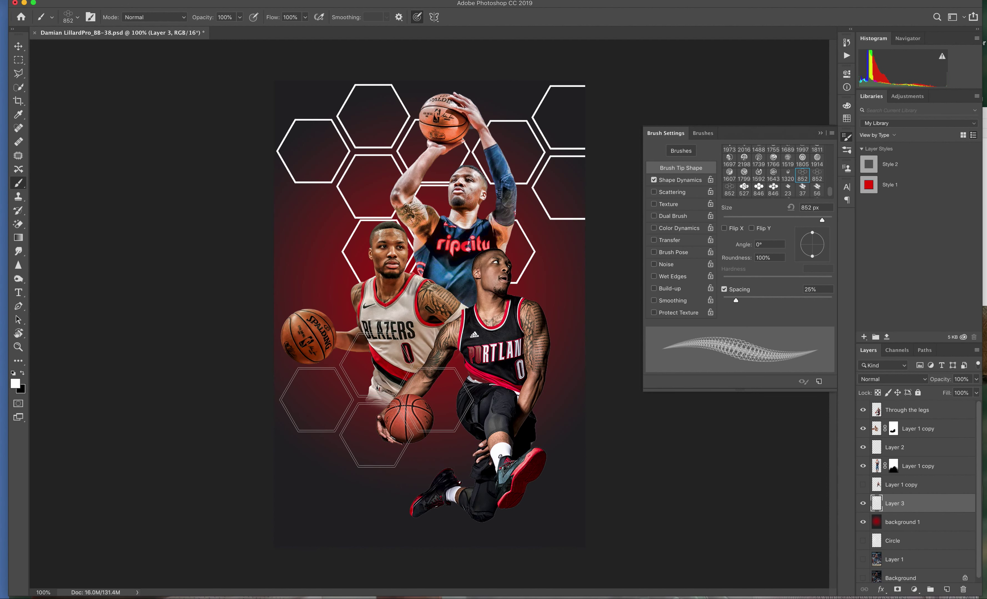
# - Tile hexagon outlines at the lower left, lower right, left edge and bottom left
pyautogui.click(377, 401)
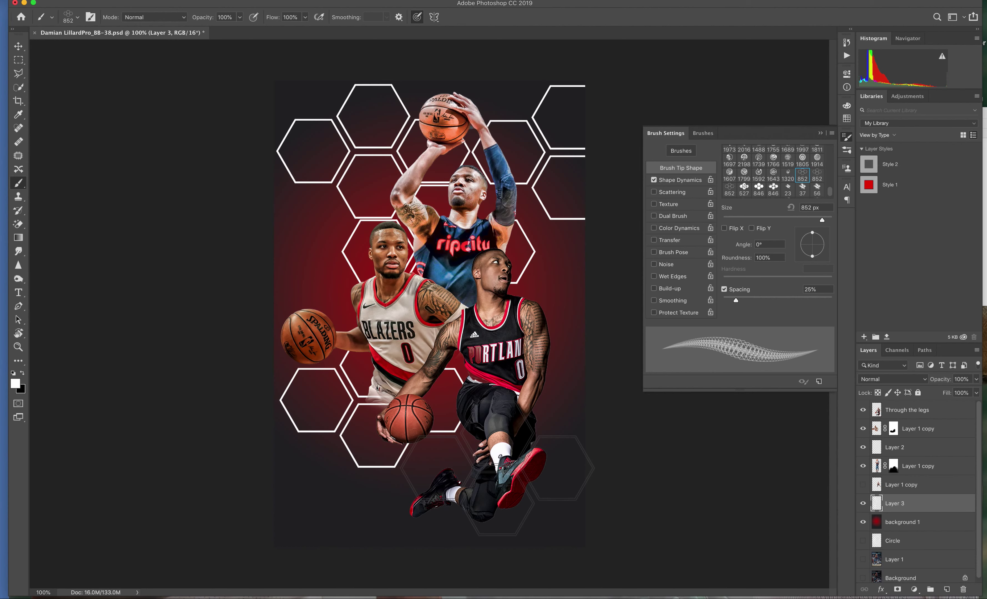
pyautogui.click(497, 486)
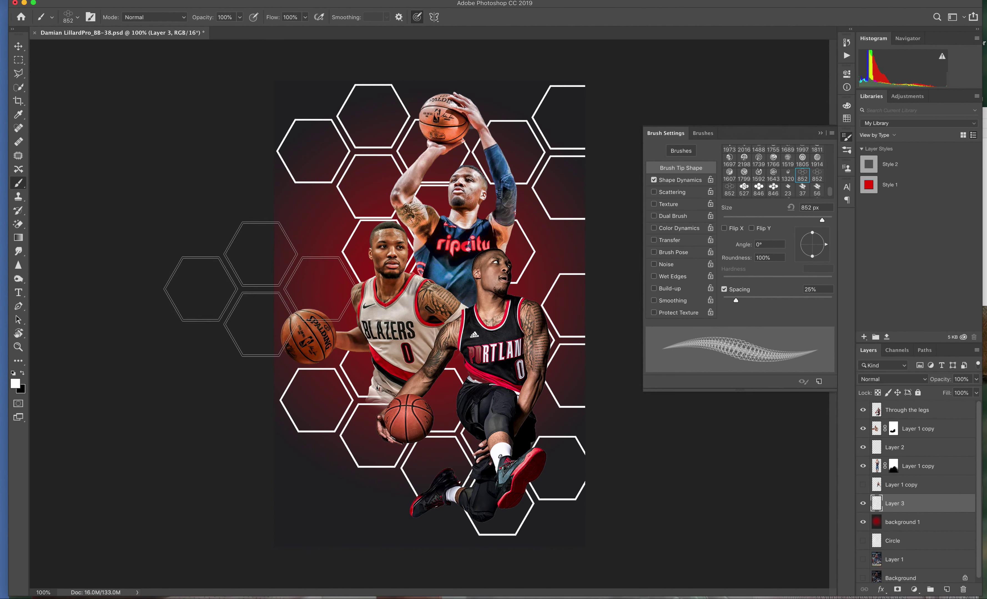
pyautogui.click(230, 290)
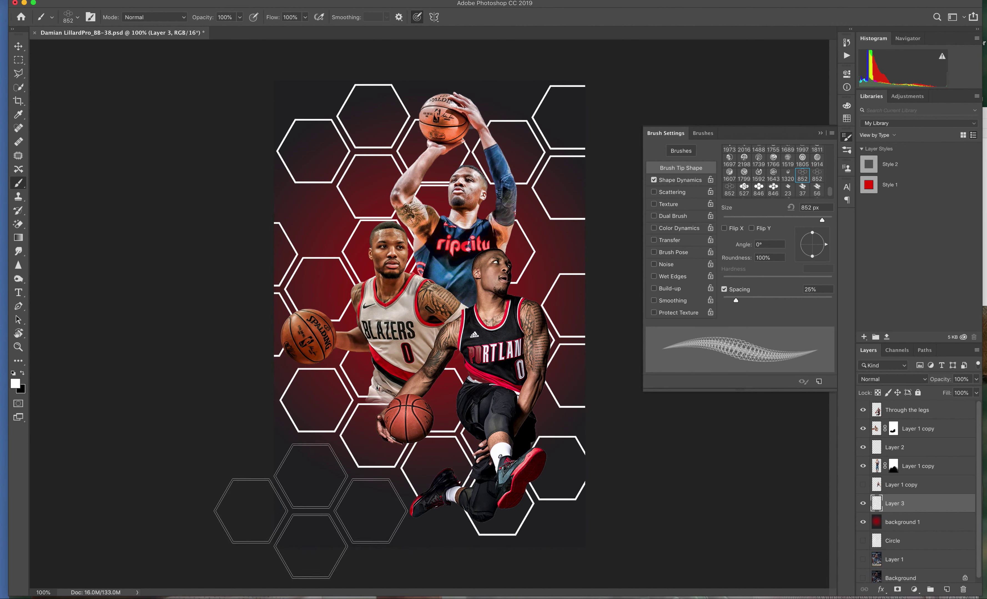
pyautogui.click(311, 511)
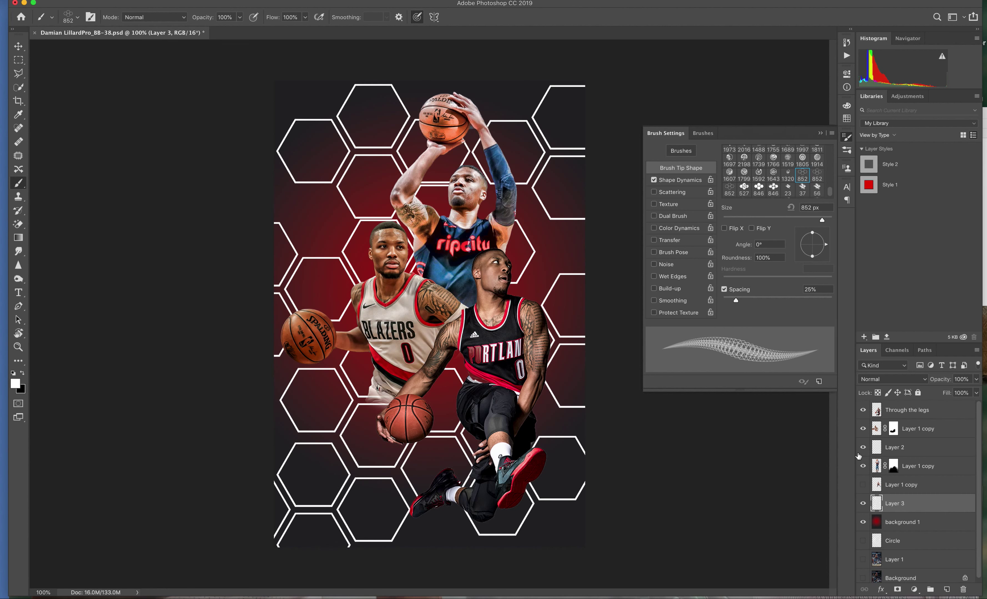
pyautogui.click(925, 380)
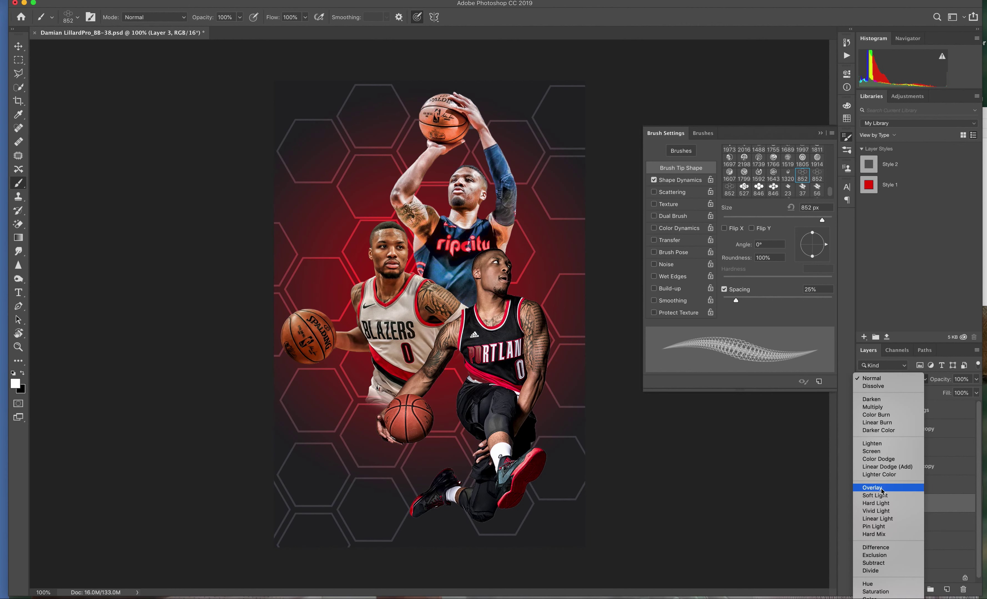
# - Set Layer 3 to Overlay at 72% opacity and open its Blending Options
pyautogui.click(872, 488)
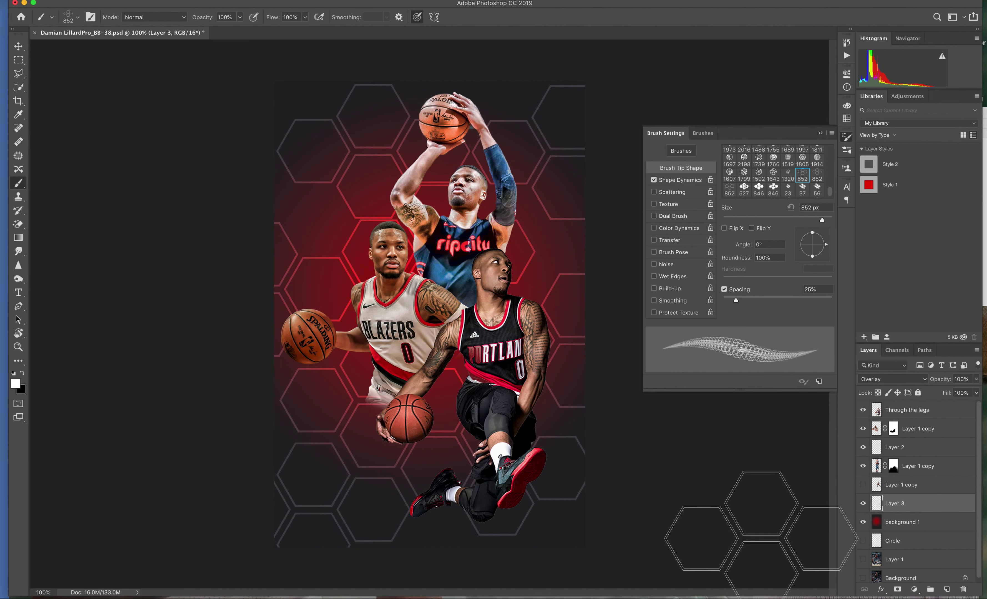
pyautogui.click(976, 380)
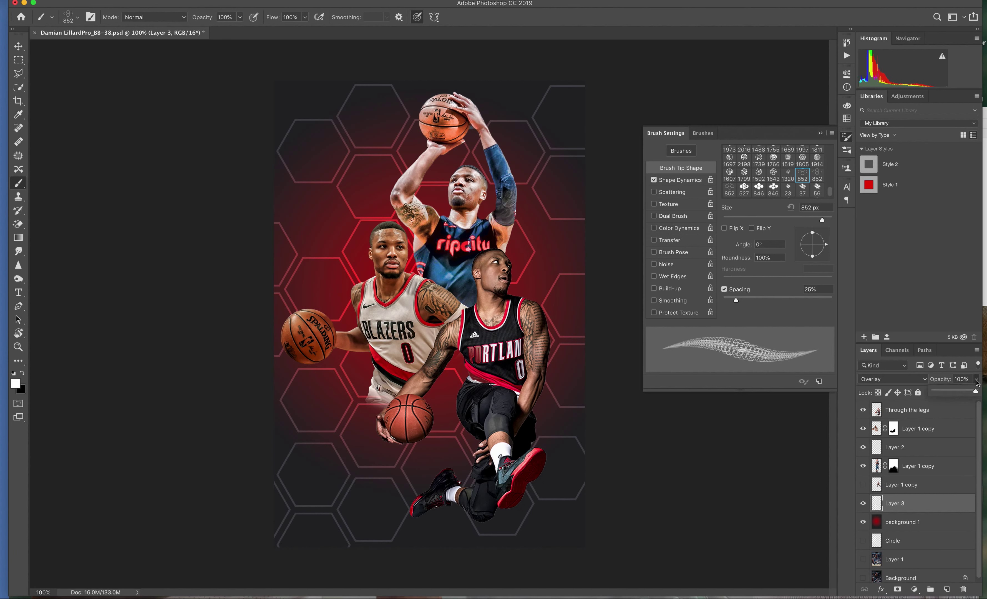
pyautogui.moveTo(975, 391); pyautogui.dragTo(964, 391)
pyautogui.click(882, 590)
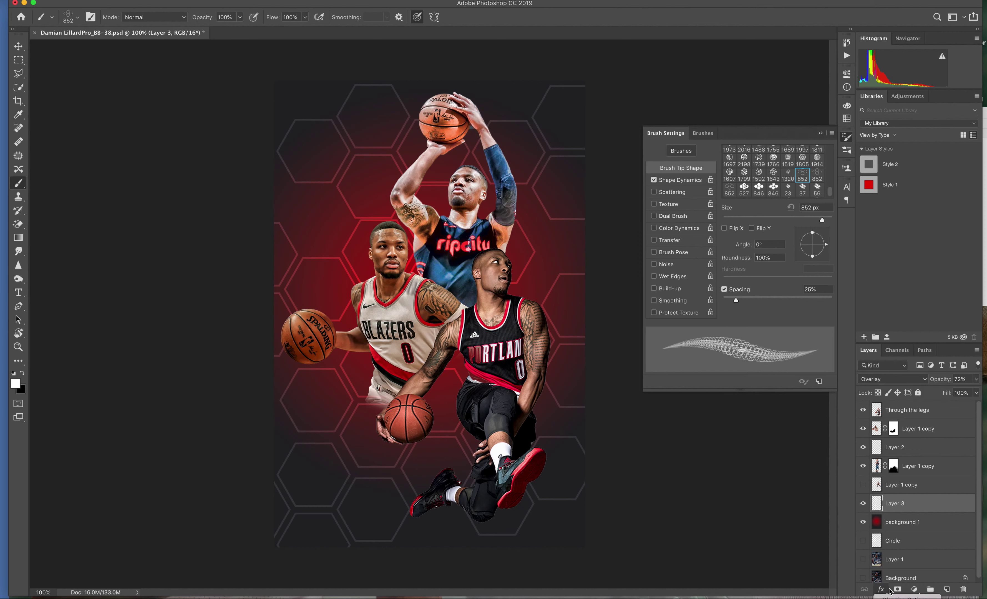
pyautogui.click(893, 597)
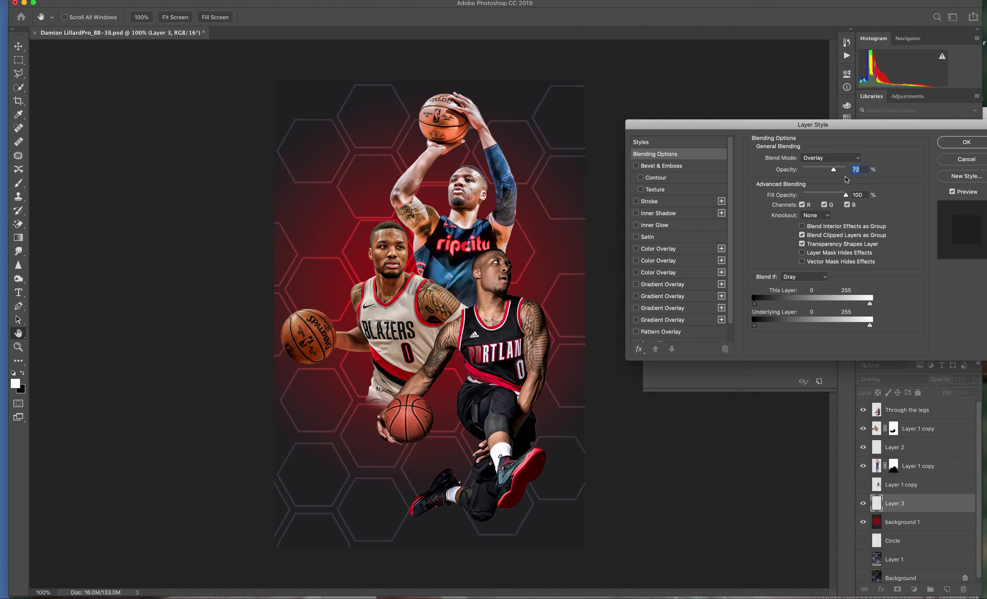
# - Enable Bevel & Emboss and raise the hexagon layer opacity to 76%, keeping Overlay blending
pyautogui.click(859, 159)
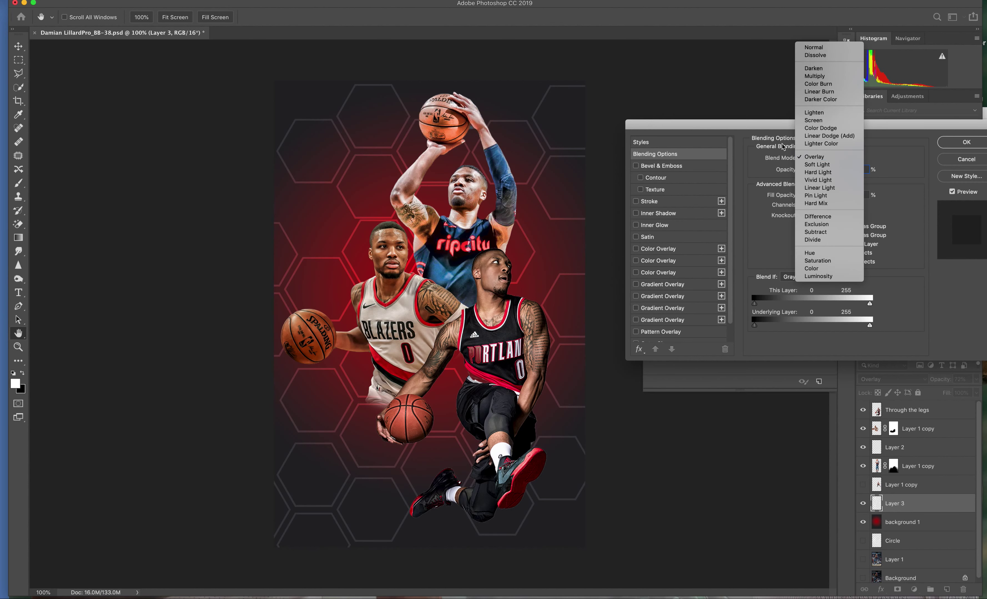
pyautogui.click(712, 109)
pyautogui.click(636, 167)
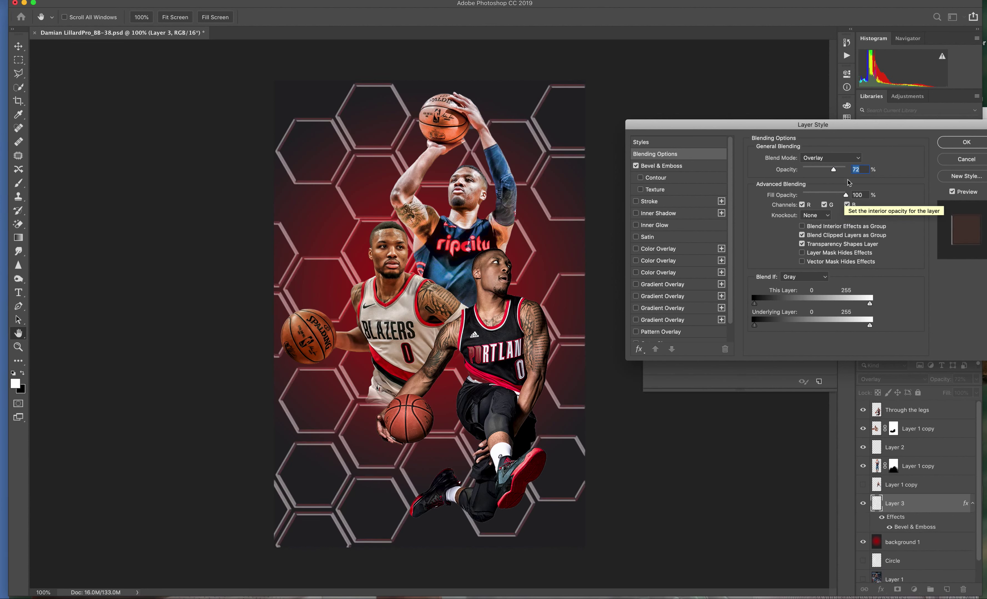
pyautogui.click(859, 159)
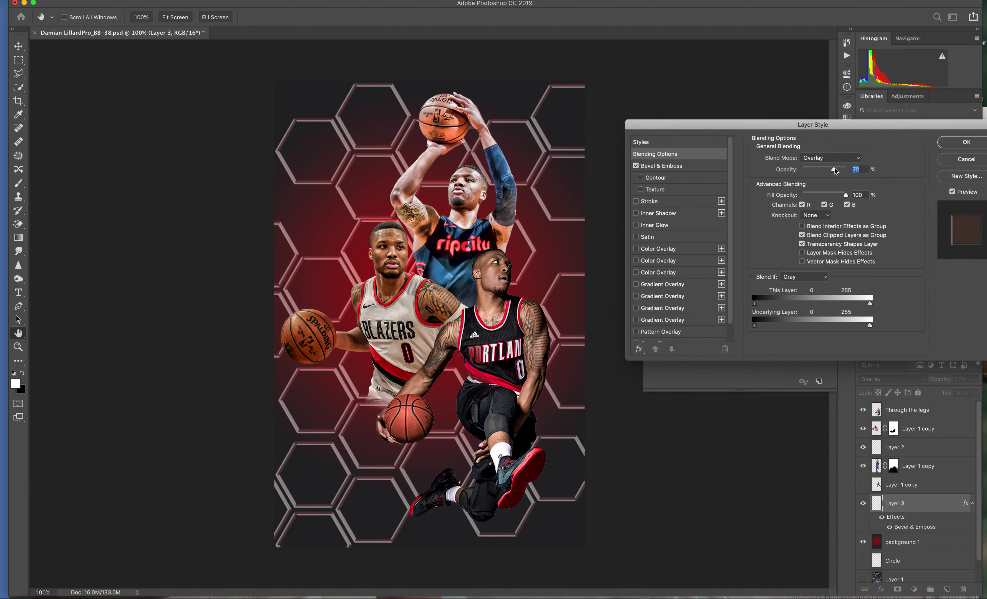
pyautogui.click(827, 169)
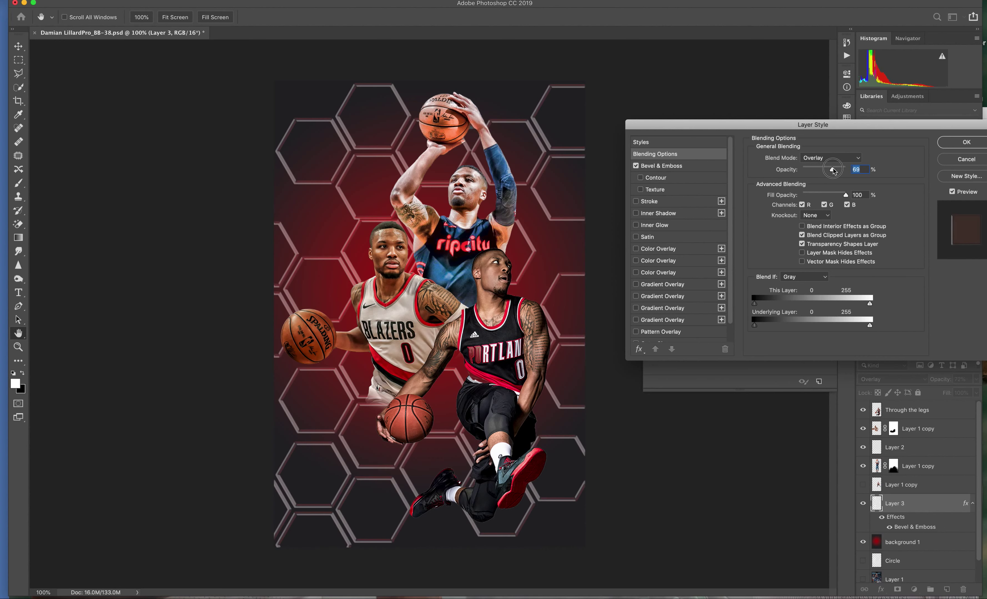
pyautogui.moveTo(828, 170); pyautogui.dragTo(836, 170)
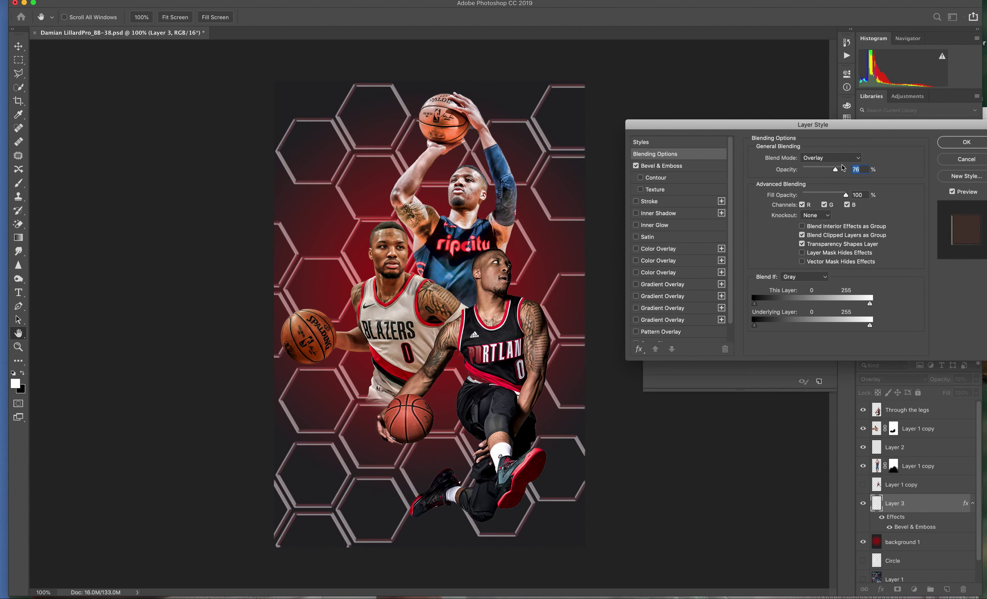
# - Add a Contour to the bevel while keeping the blend mode on Overlay
pyautogui.click(859, 162)
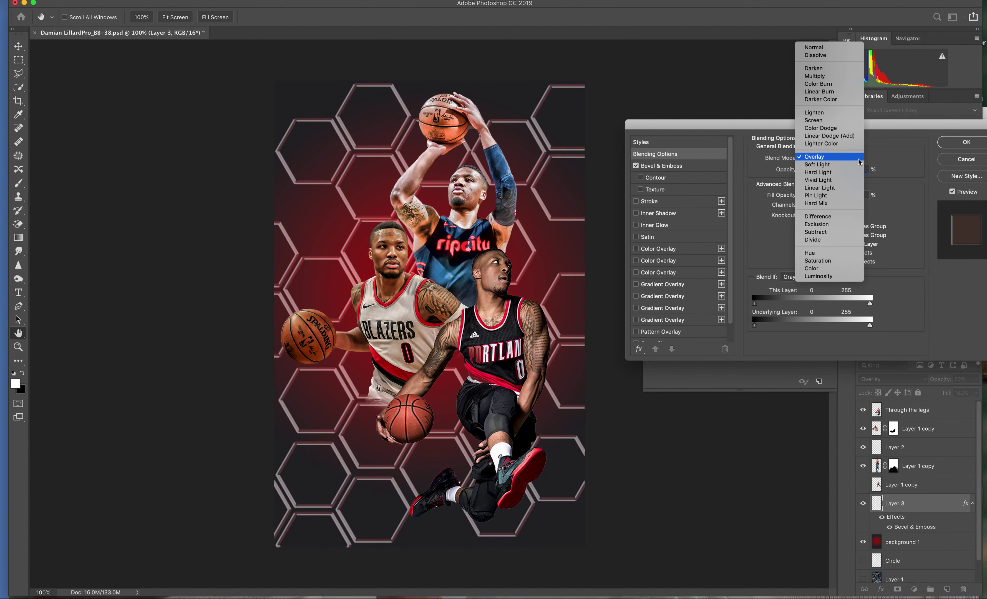
pyautogui.click(859, 161)
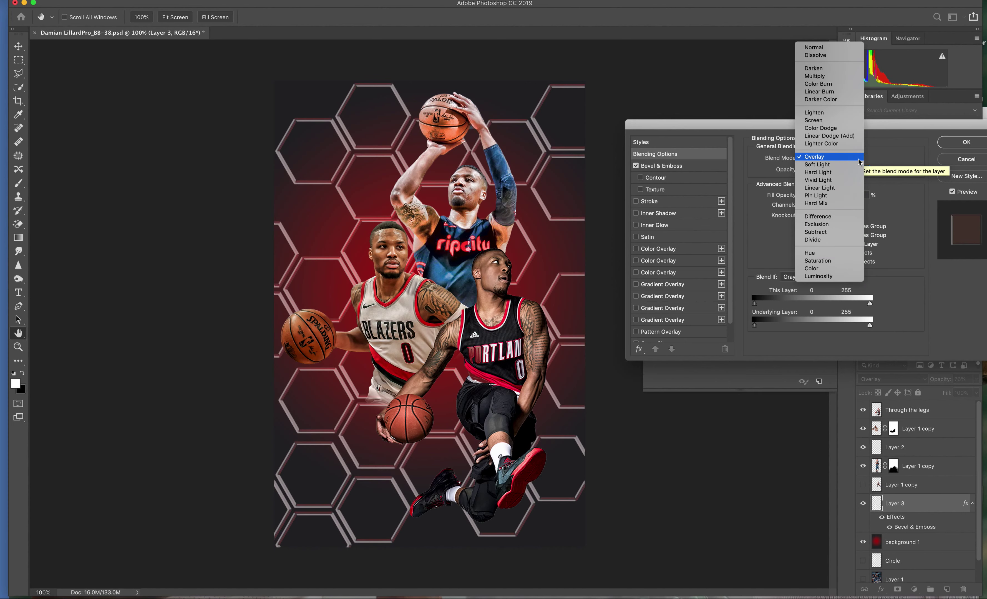
pyautogui.click(852, 157)
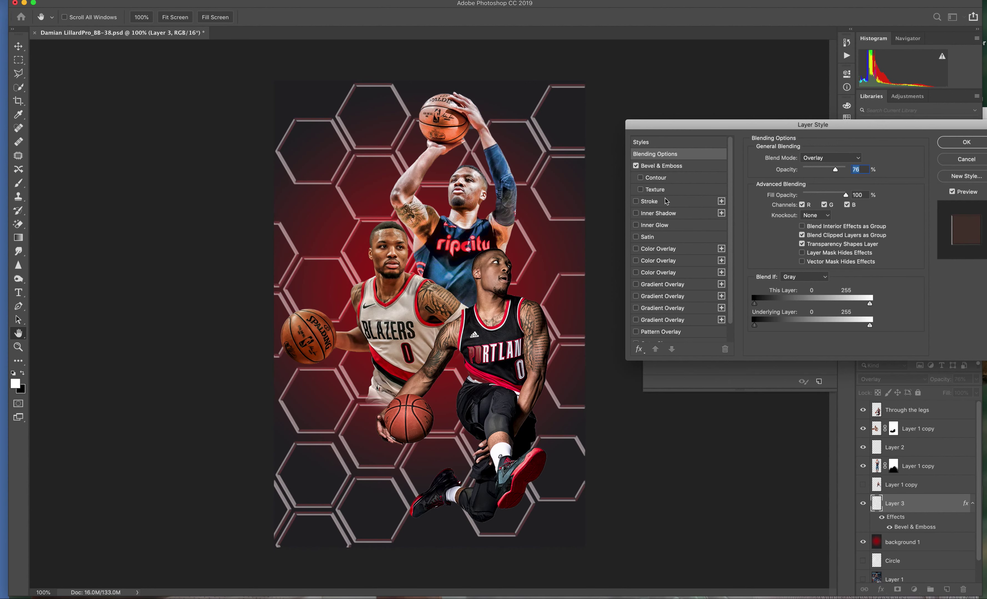
pyautogui.click(640, 178)
pyautogui.click(858, 160)
pyautogui.click(858, 159)
# - Test the texture and bevel toggles, leave Knockout at None, and add a Stroke
pyautogui.click(641, 190)
pyautogui.click(641, 190)
pyautogui.click(636, 166)
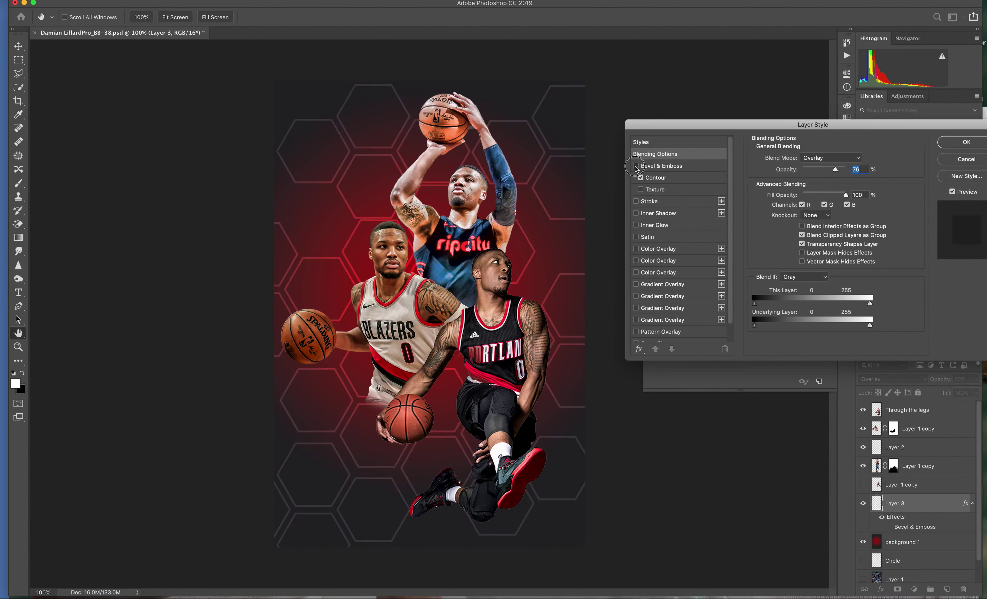
pyautogui.click(636, 166)
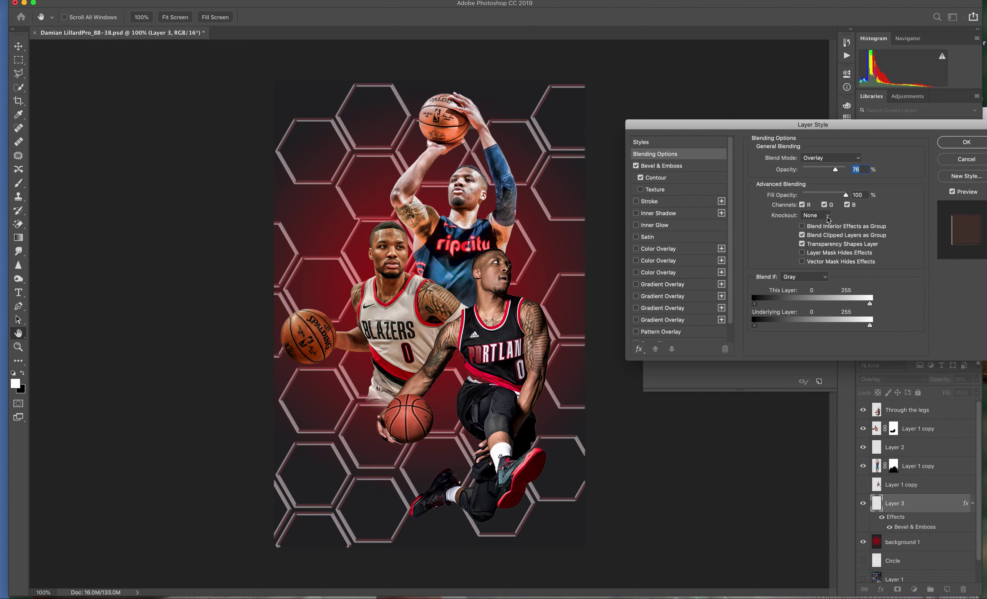
pyautogui.click(828, 216)
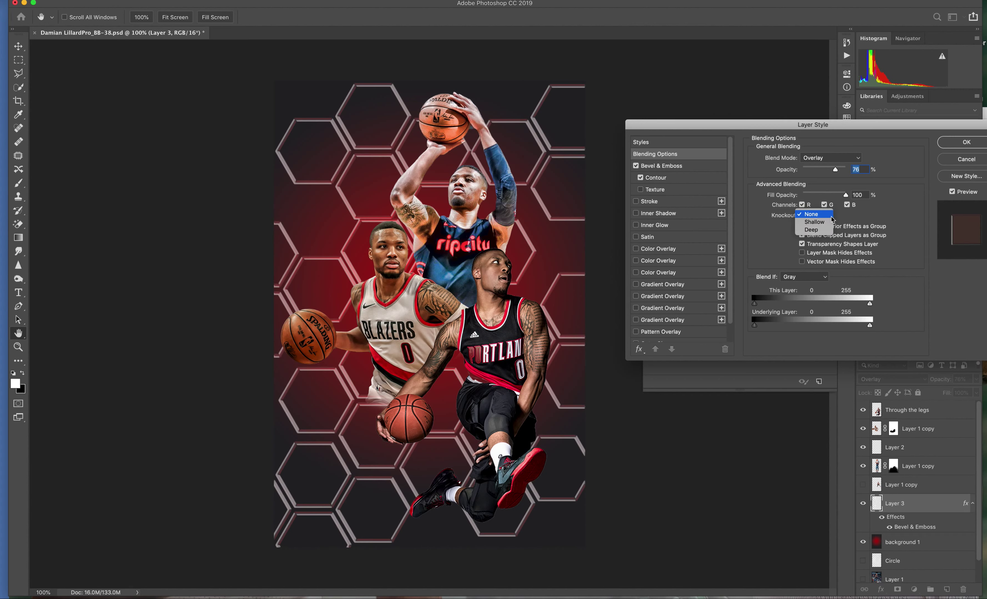
pyautogui.click(861, 219)
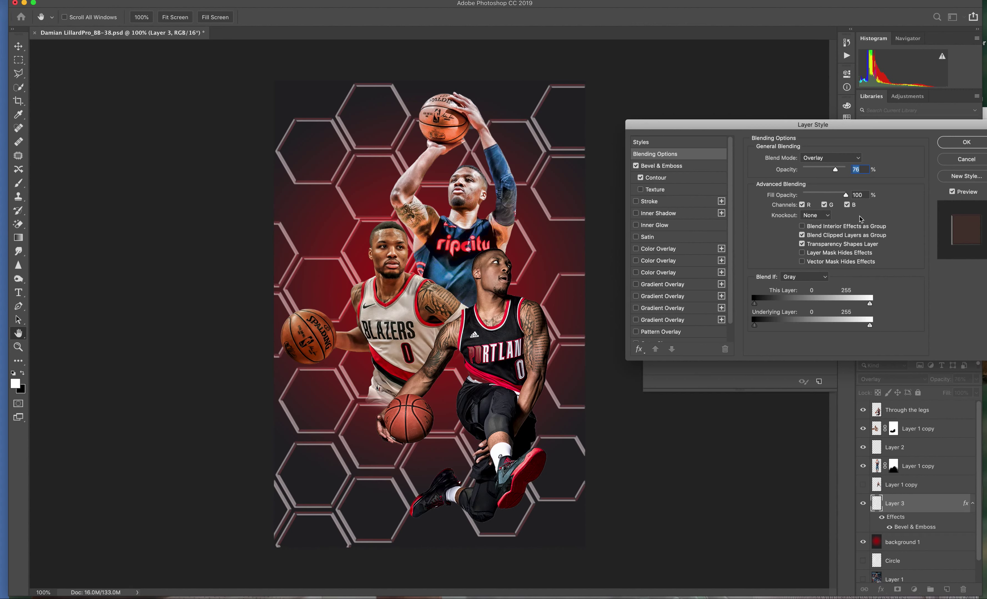
pyautogui.click(636, 202)
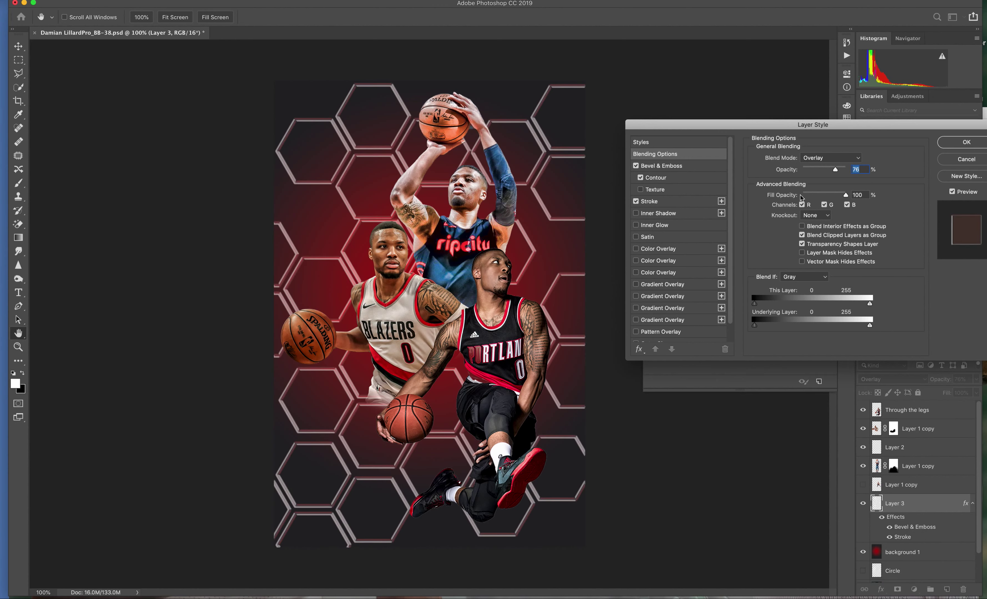
# - Adjust fill opacity, set layer opacity to 67%, and remove the Stroke effect
pyautogui.moveTo(848, 198)
pyautogui.mouseDown()
pyautogui.moveTo(825, 197)
pyautogui.moveTo(851, 196)
pyautogui.mouseUp()
pyautogui.moveTo(837, 169); pyautogui.dragTo(832, 169)
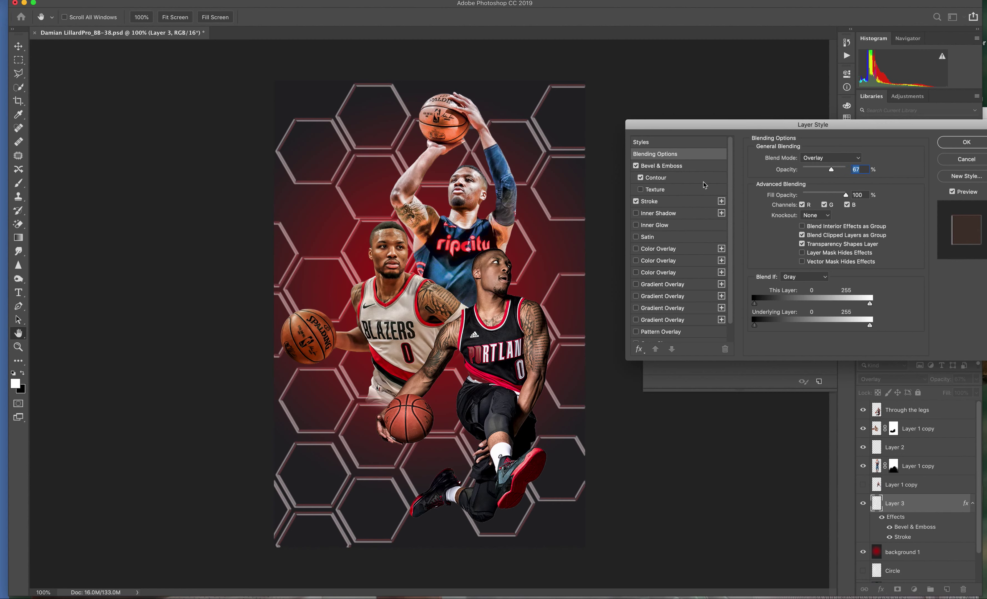
pyautogui.click(637, 202)
# - Turn off Transparency Shapes Layer so the hexagons fade, keeping clipped-layer blending on
pyautogui.click(802, 236)
pyautogui.click(803, 236)
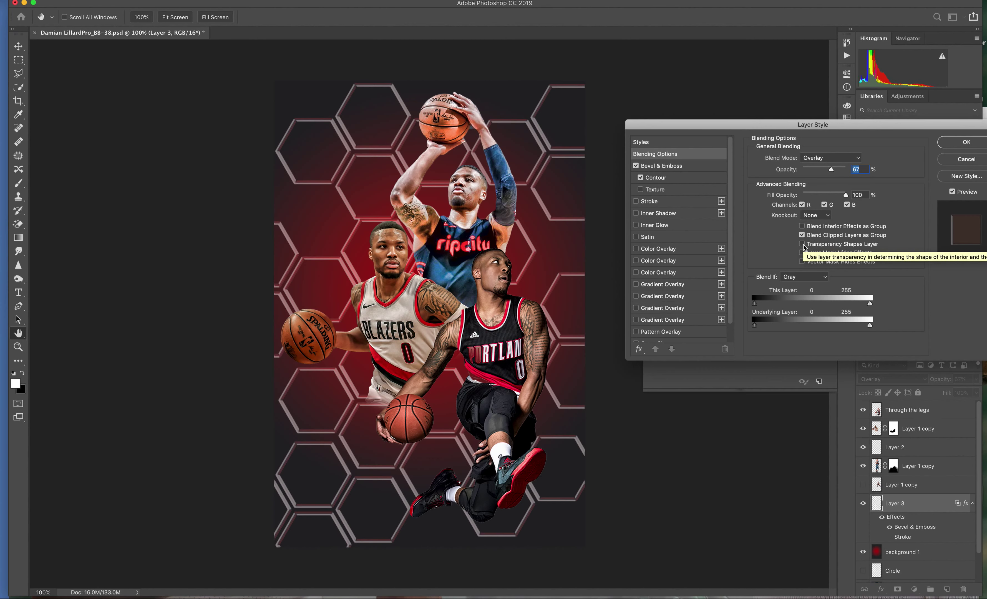
pyautogui.click(803, 244)
pyautogui.click(802, 244)
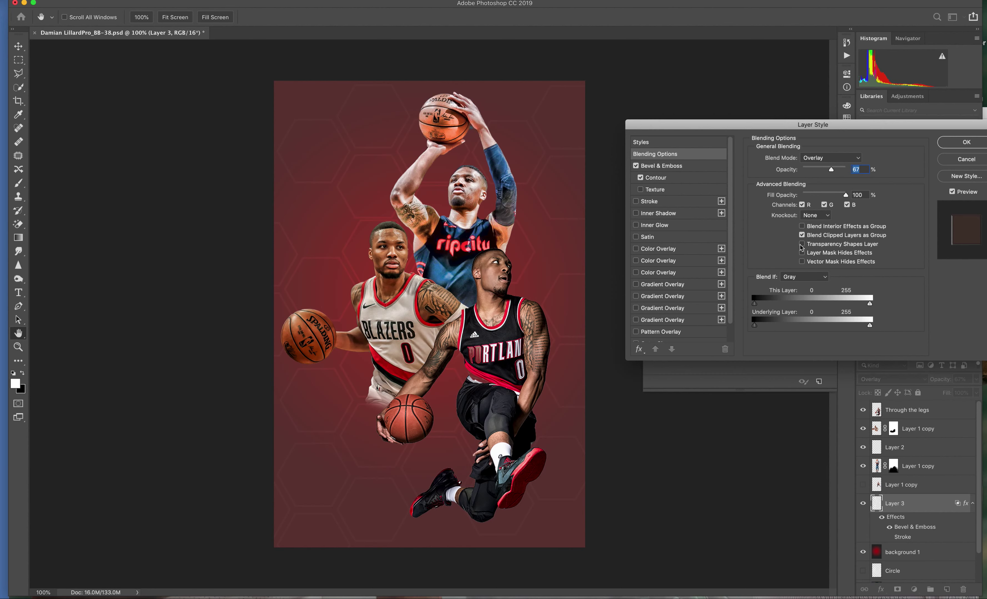
pyautogui.click(802, 245)
pyautogui.click(802, 245)
# - Leave the mask-hiding options off, blend interior effects as a group, and move the dialog left
pyautogui.click(802, 253)
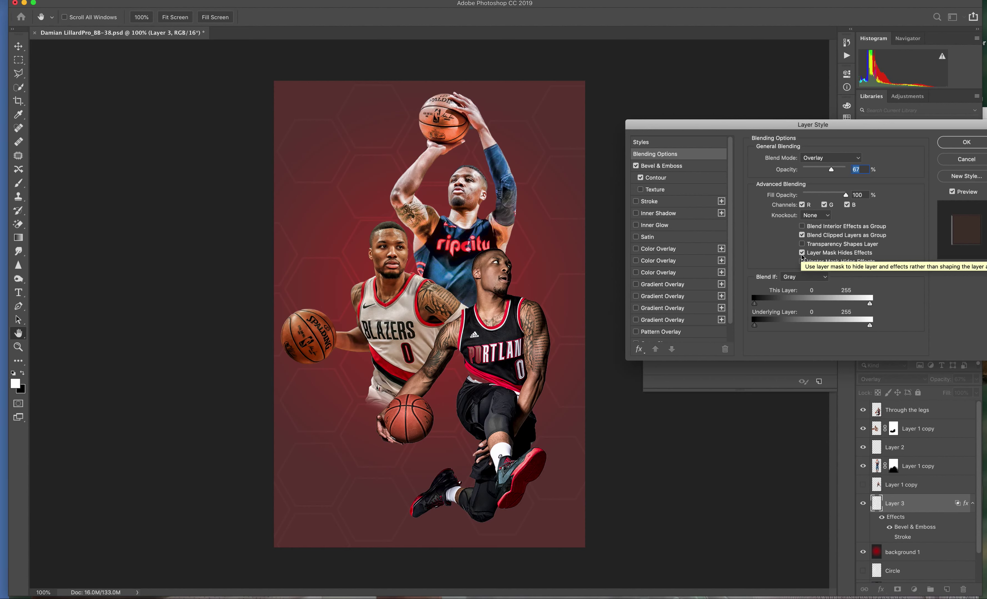
pyautogui.click(802, 253)
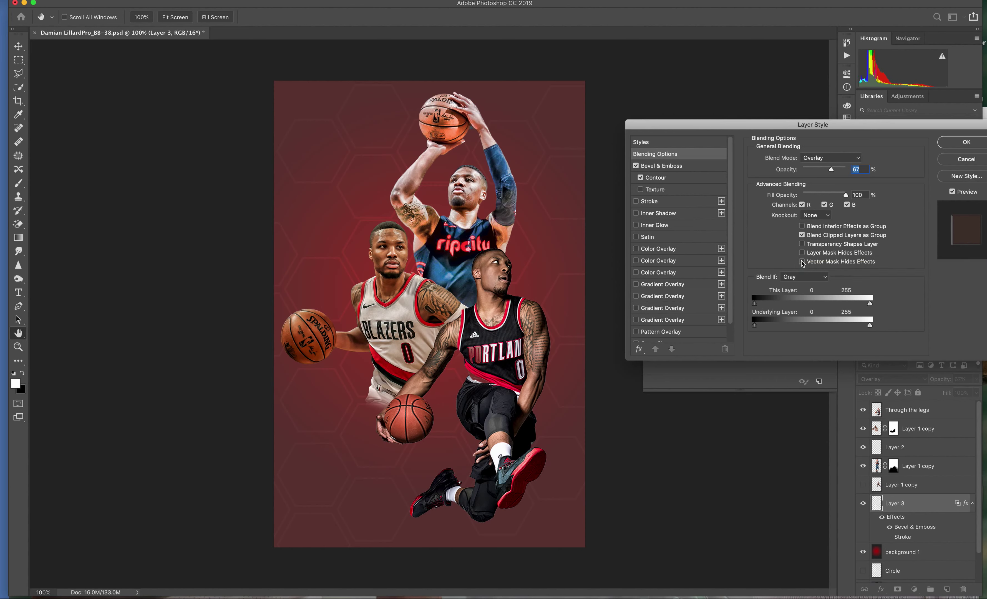
pyautogui.click(802, 262)
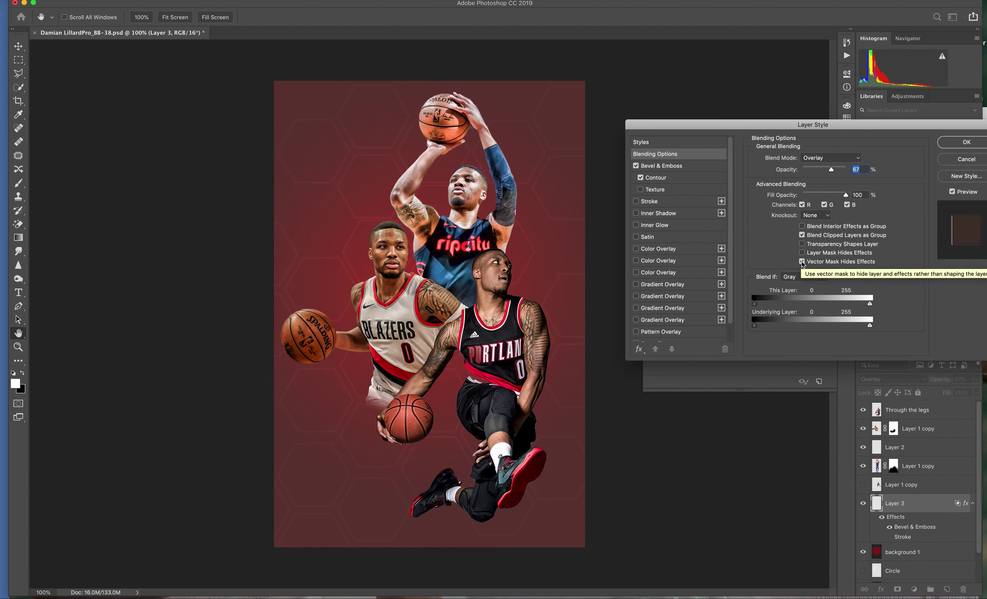
pyautogui.click(802, 262)
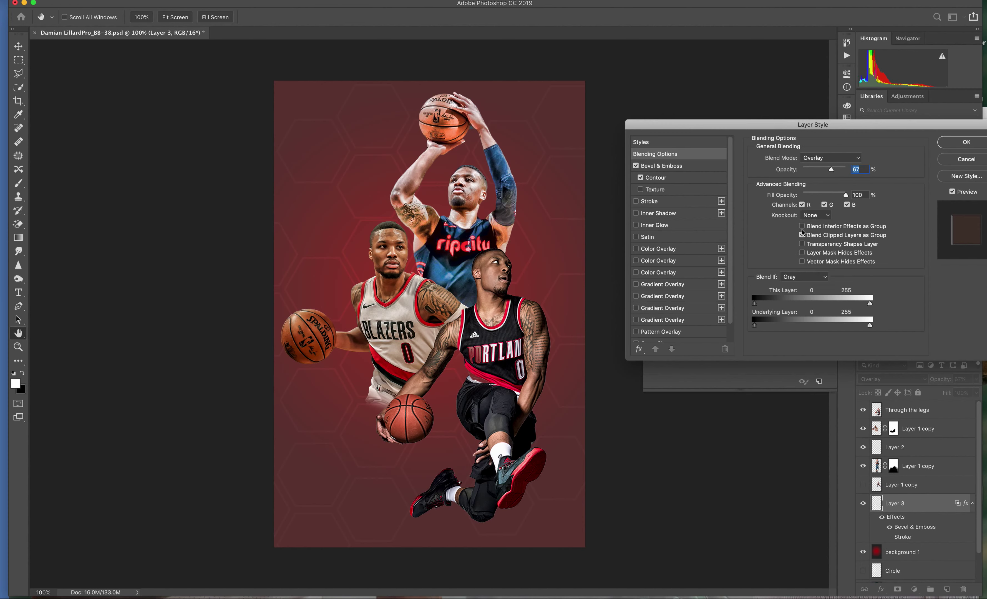
pyautogui.click(802, 227)
pyautogui.moveTo(888, 125); pyautogui.dragTo(838, 119)
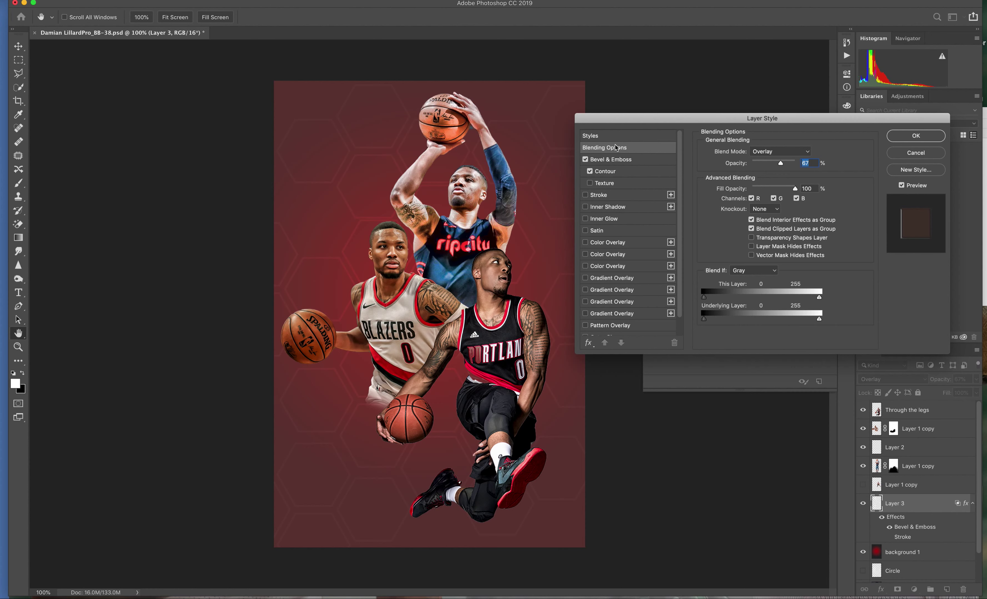
# - Turn off Bevel & Emboss, add an Inner Shadow, and set Fill Opacity to 74%
pyautogui.click(585, 160)
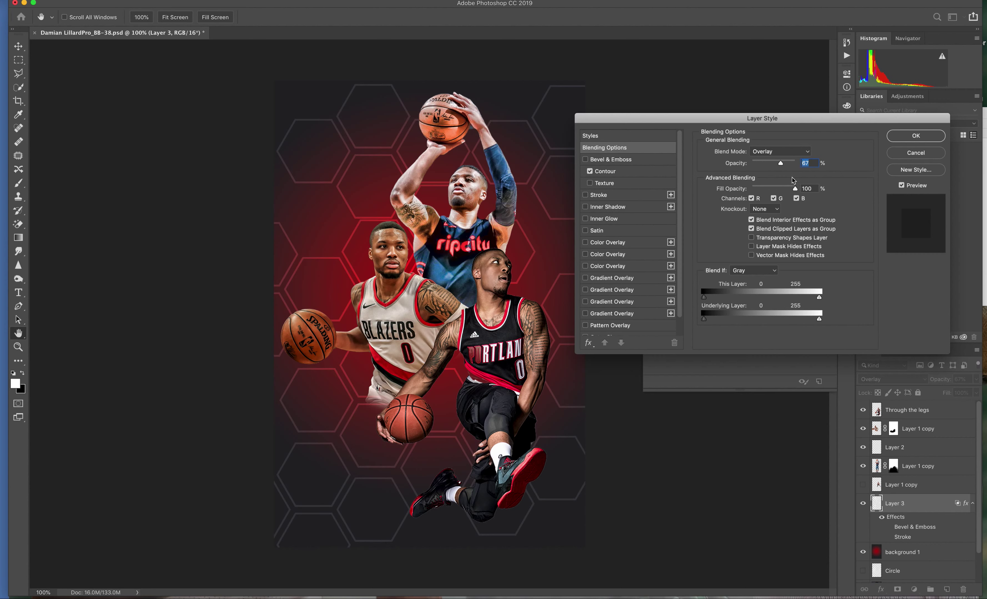
pyautogui.click(585, 207)
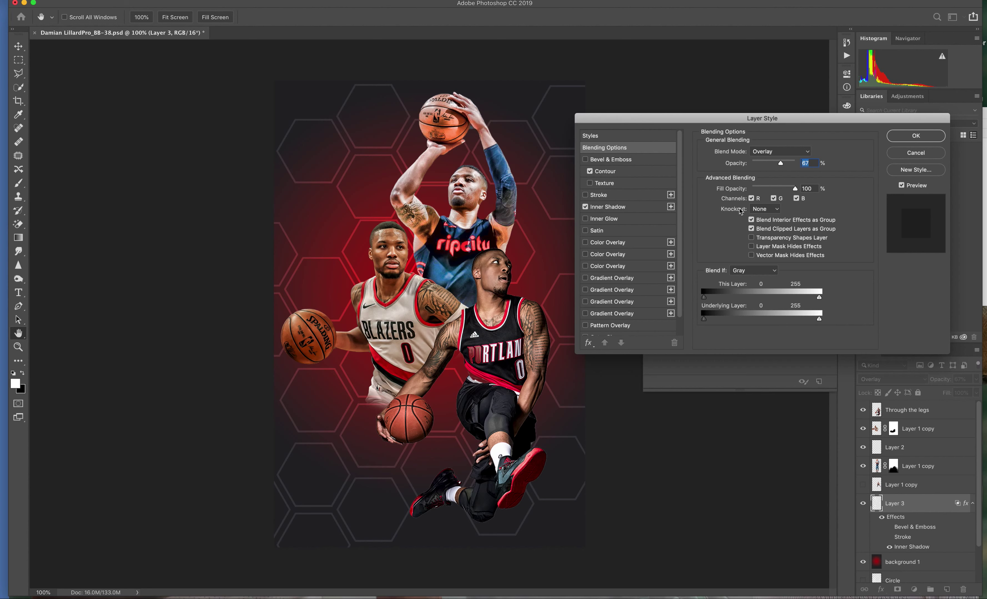
pyautogui.moveTo(797, 190)
pyautogui.mouseDown()
pyautogui.moveTo(766, 192)
pyautogui.moveTo(803, 196)
pyautogui.moveTo(785, 196)
pyautogui.mouseUp()
# - Bring Safari back from the Dock and load facebook.com from the address bar
pyautogui.click(977, 594)
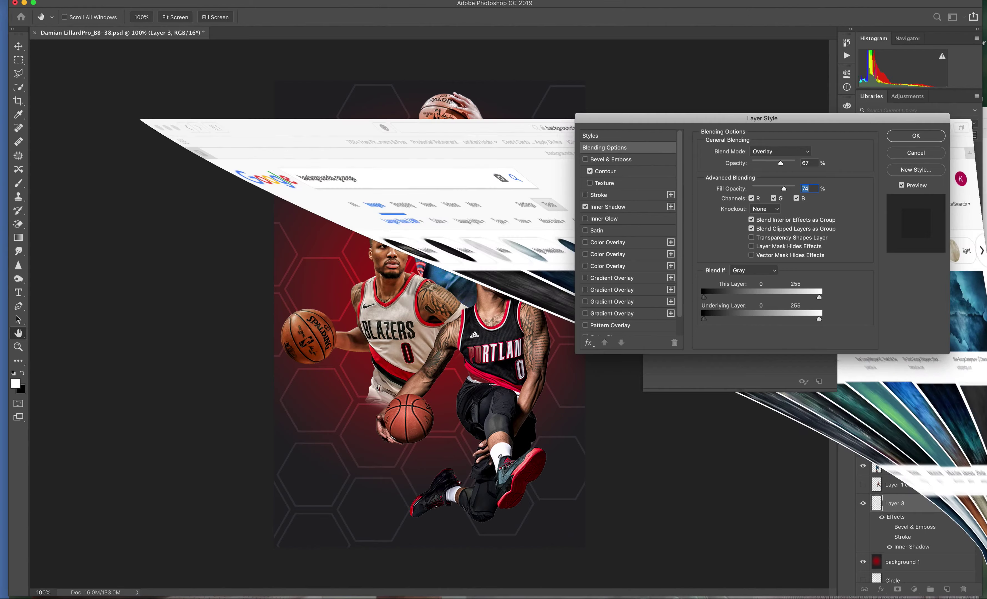
pyautogui.click(341, 7)
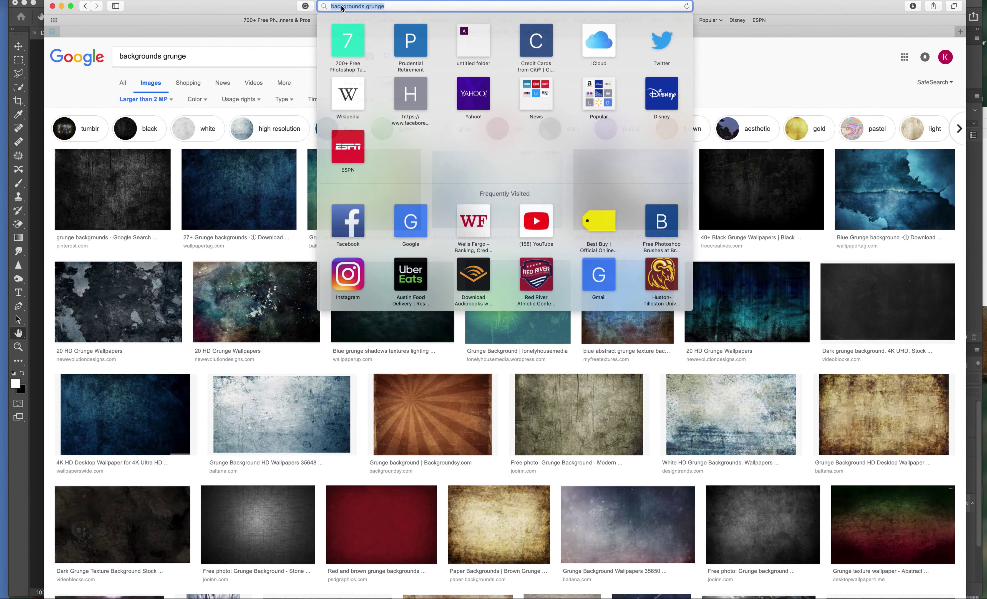
pyautogui.press('BackSpace')
pyautogui.write('acebook.com — Facebook')
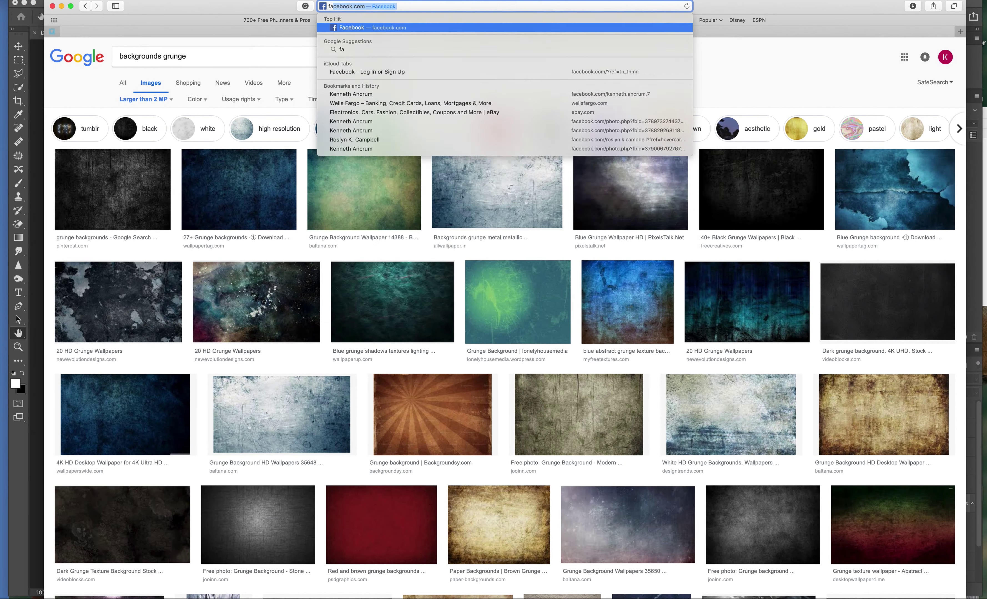
pyautogui.press('Return')
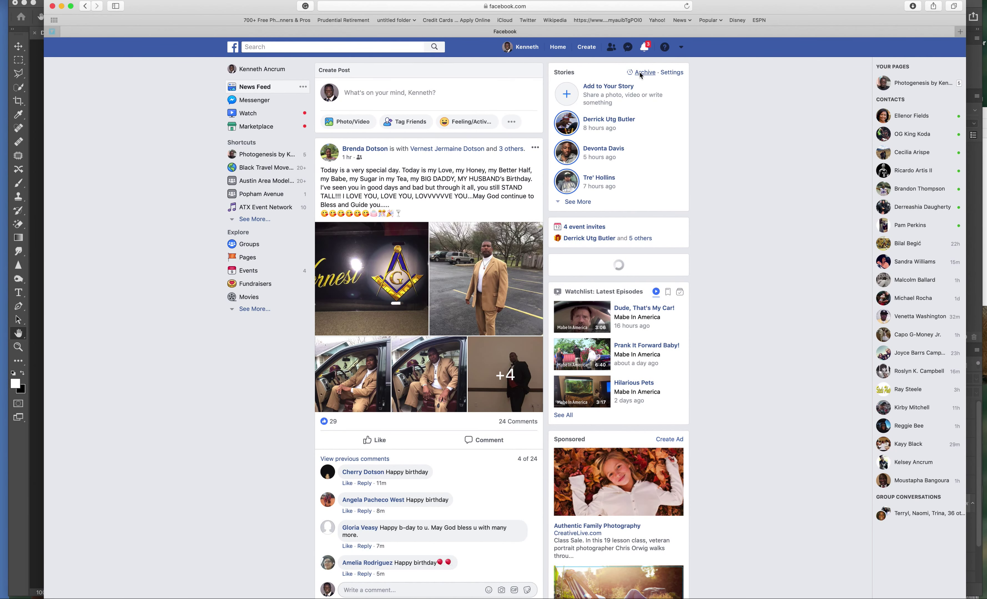
# - Check the Facebook notifications, then close Safari to return to Photoshop
pyautogui.click(645, 49)
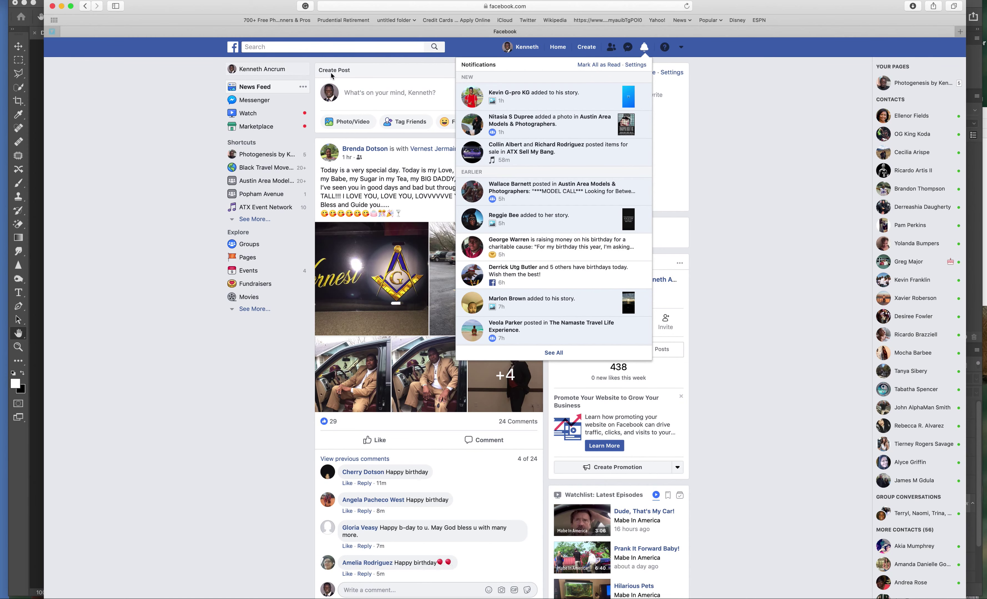
pyautogui.click(52, 6)
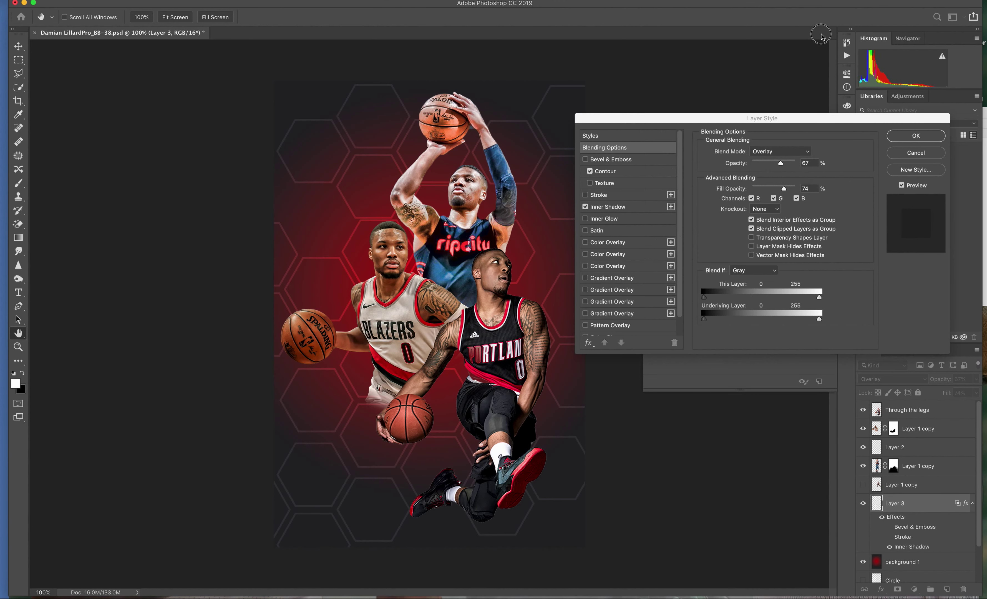
# - Re-enable Bevel & Emboss with Overlay blending and toggle Preview to compare the poster
pyautogui.click(587, 160)
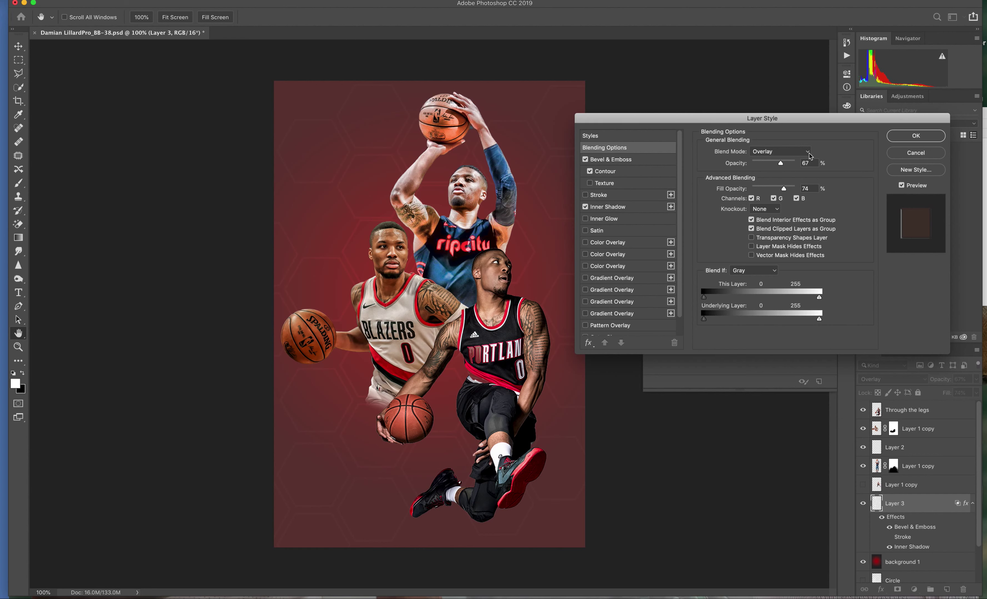
pyautogui.click(808, 155)
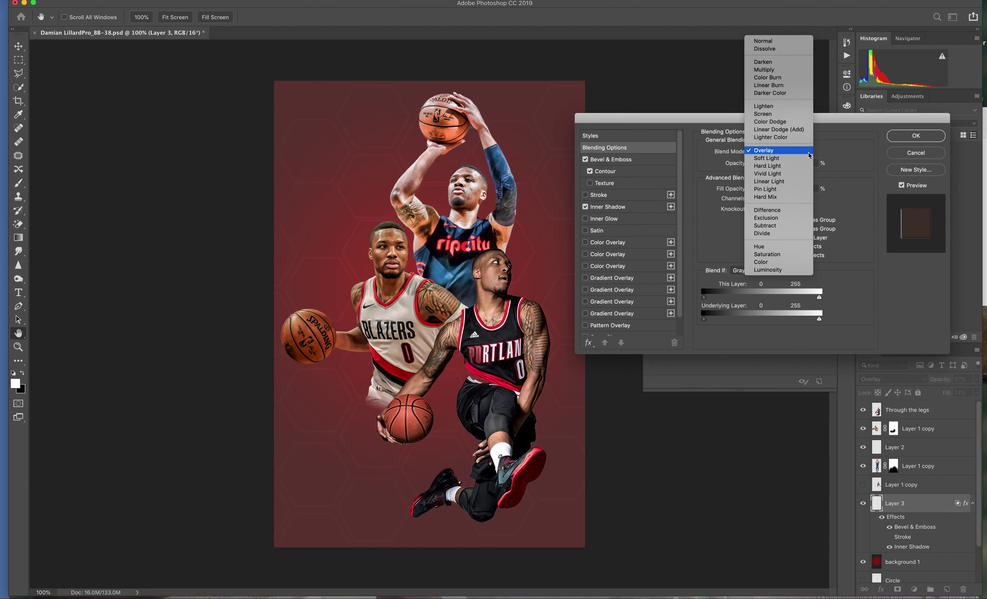
pyautogui.click(845, 147)
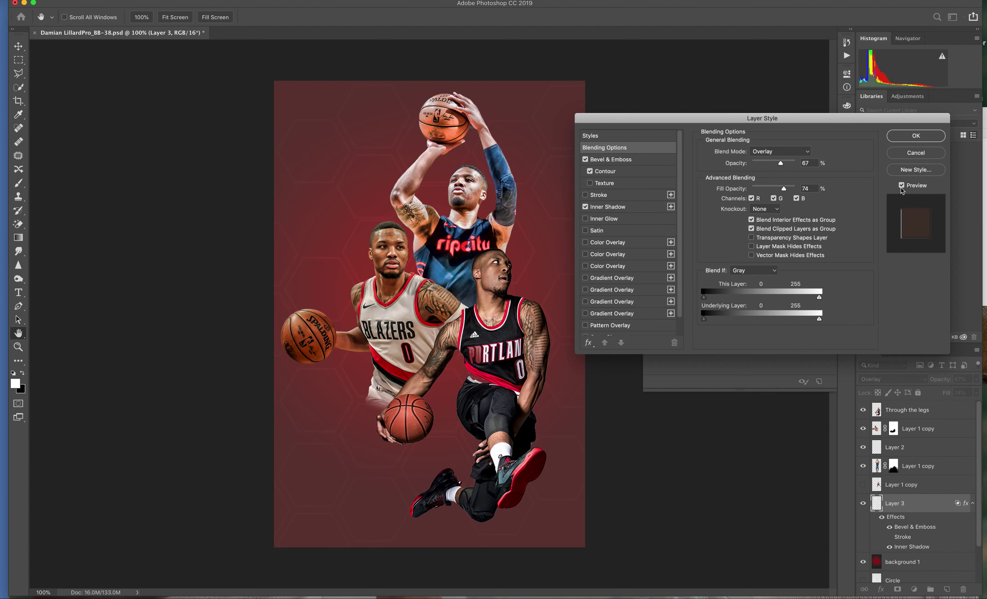
pyautogui.click(901, 187)
pyautogui.click(901, 186)
# - Keep the Blend If channel on Gray and open the fx effects list
pyautogui.click(774, 272)
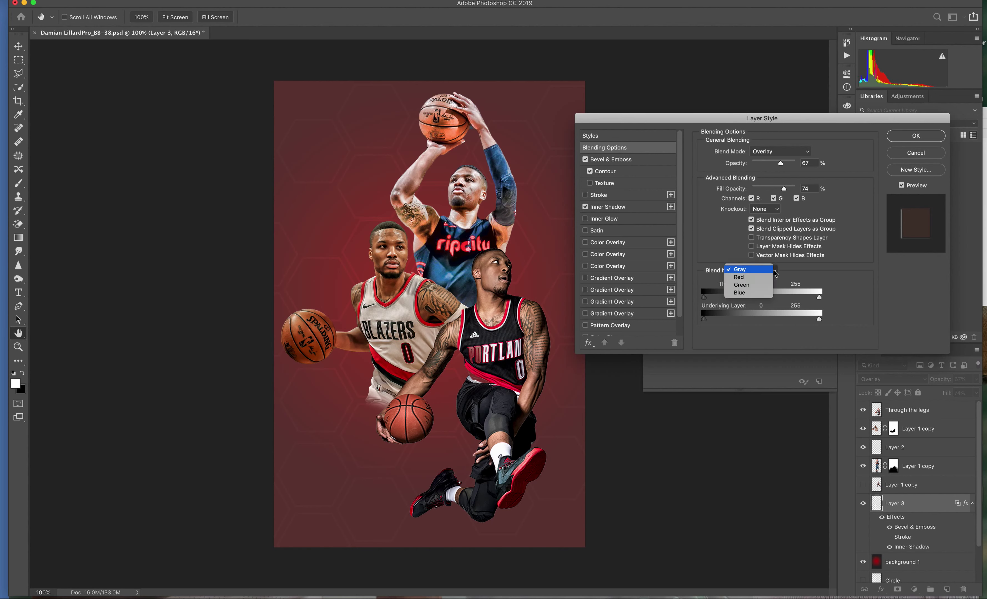
pyautogui.click(775, 274)
pyautogui.scroll(-2, 598, 287)
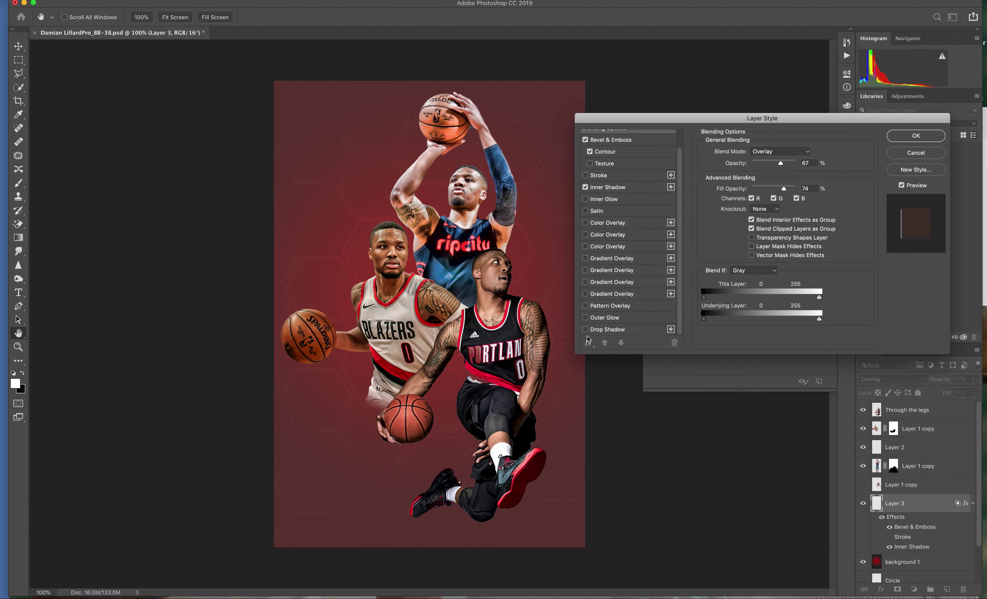
pyautogui.click(588, 343)
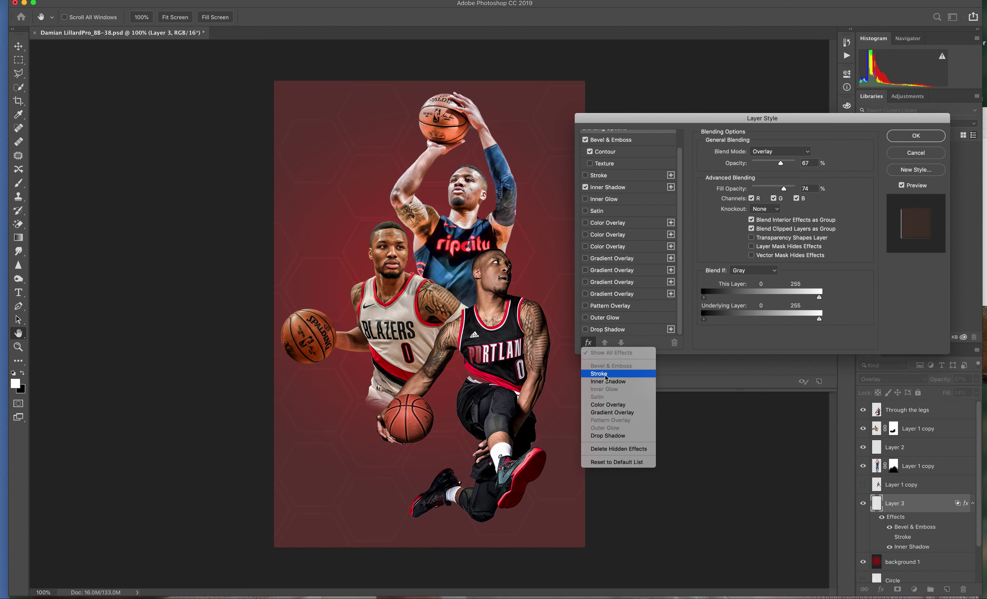
# - Add a Stroke positioned Outside in very dark red (100303)
pyautogui.click(606, 375)
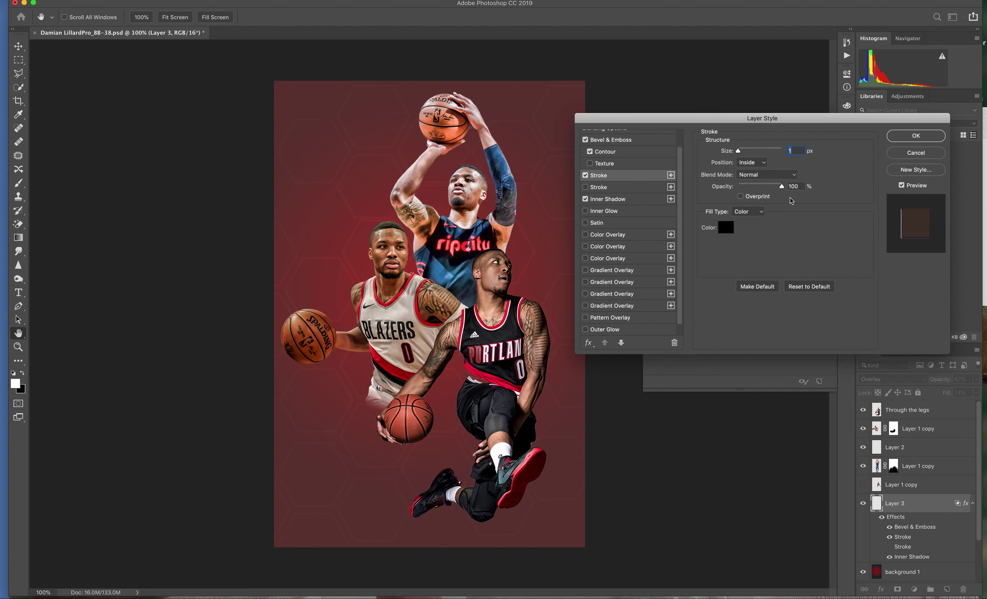
pyautogui.click(765, 163)
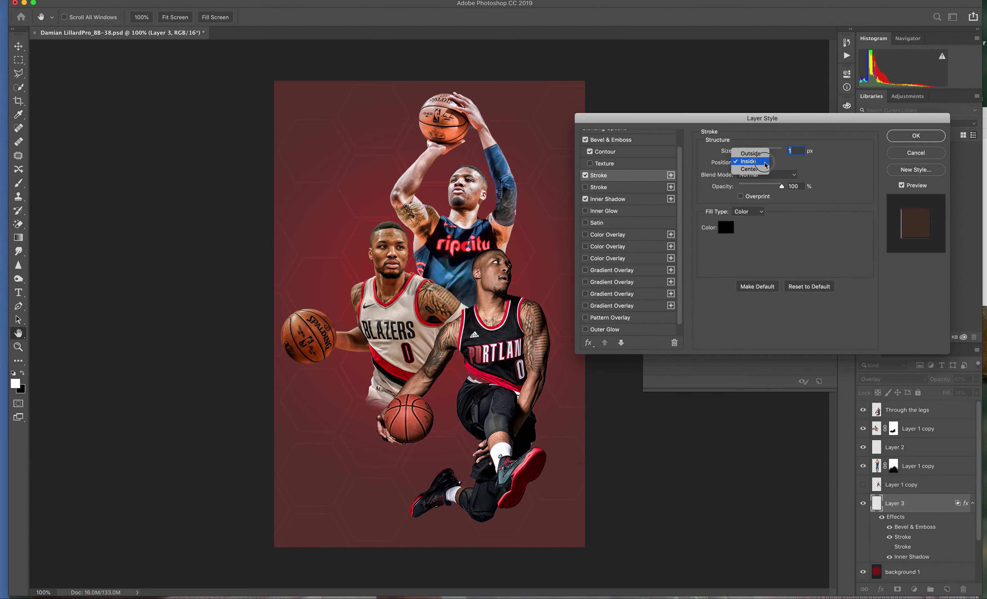
pyautogui.click(758, 154)
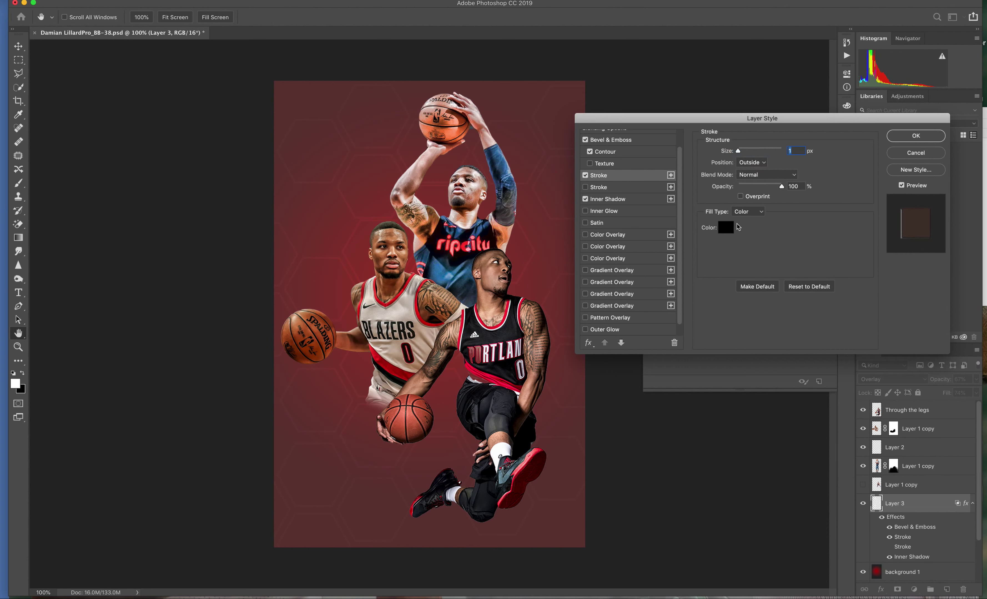
pyautogui.click(726, 228)
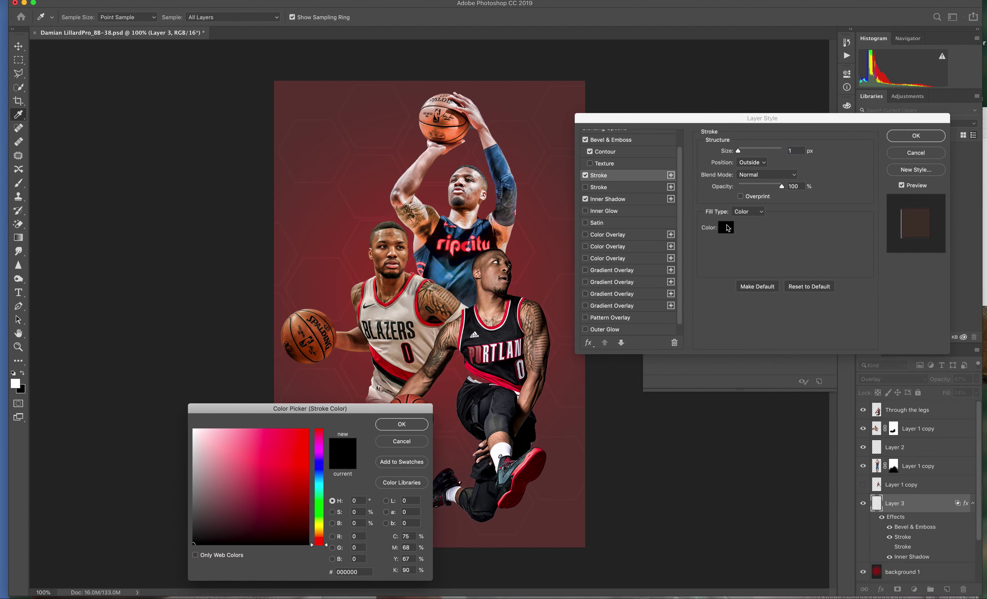
pyautogui.moveTo(284, 526); pyautogui.dragTo(284, 538)
pyautogui.click(409, 429)
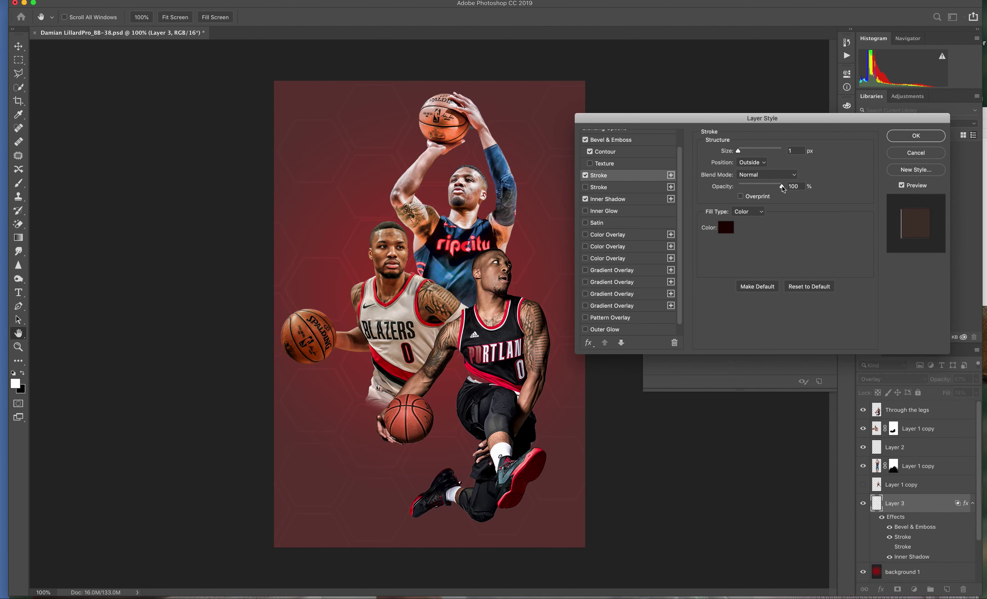
# - Set the stroke opacity to 98% with solid Color fill and no overprint, then add Inner Glow
pyautogui.moveTo(782, 189); pyautogui.dragTo(781, 187)
pyautogui.click(741, 197)
pyautogui.click(741, 197)
pyautogui.click(761, 213)
pyautogui.click(798, 237)
pyautogui.click(585, 211)
# - Try and remove Satin and Outer Glow, then enable Contour on the bevel
pyautogui.click(585, 212)
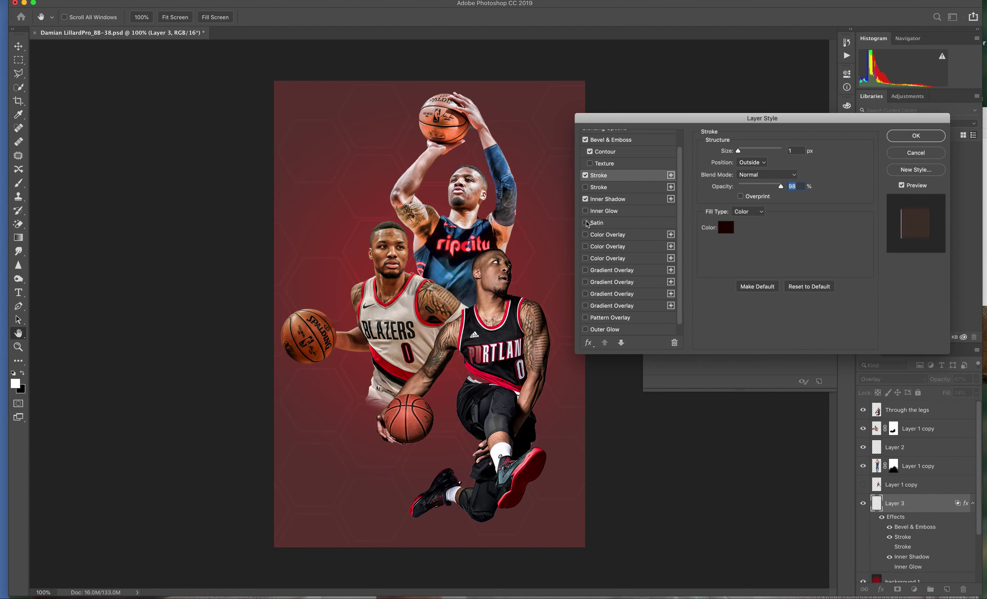
pyautogui.click(586, 223)
pyautogui.click(588, 330)
pyautogui.click(586, 330)
pyautogui.scroll(2, 628, 185)
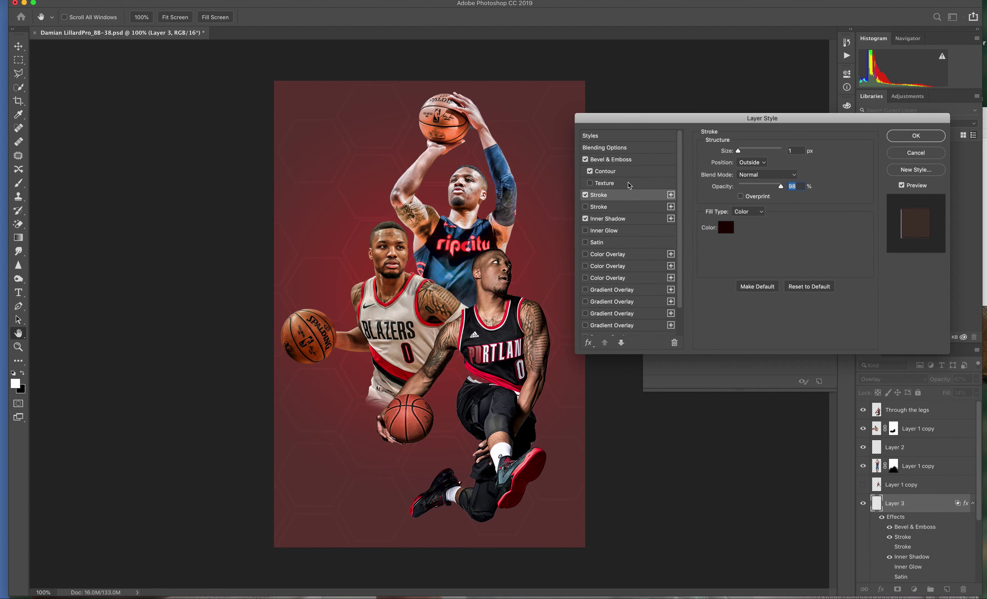
pyautogui.click(591, 172)
# - Widen the outside Stroke to 169 px, briefly testing and removing a second stroke
pyautogui.click(764, 166)
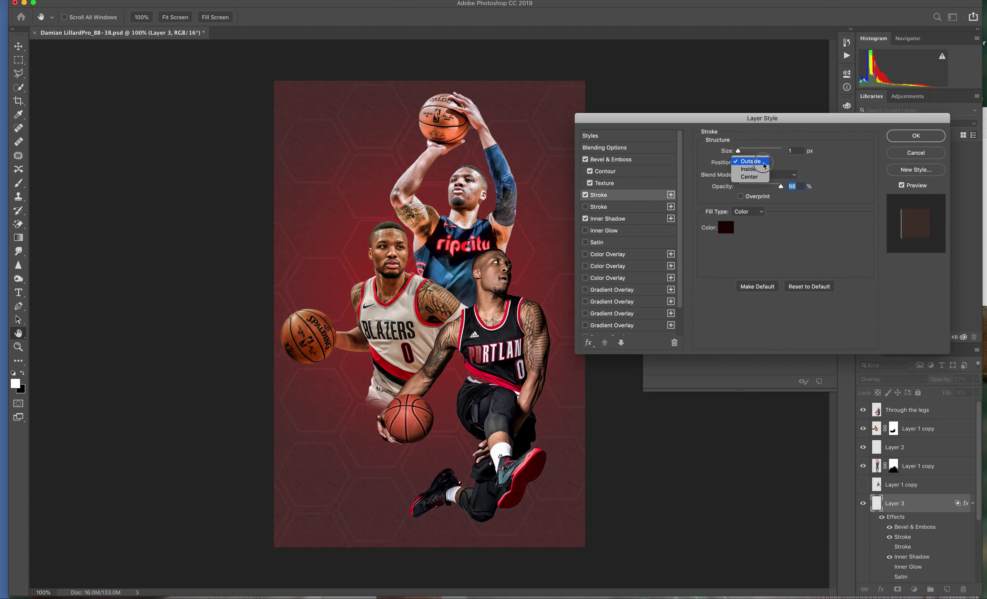
pyautogui.click(750, 163)
pyautogui.moveTo(738, 153); pyautogui.dragTo(771, 156)
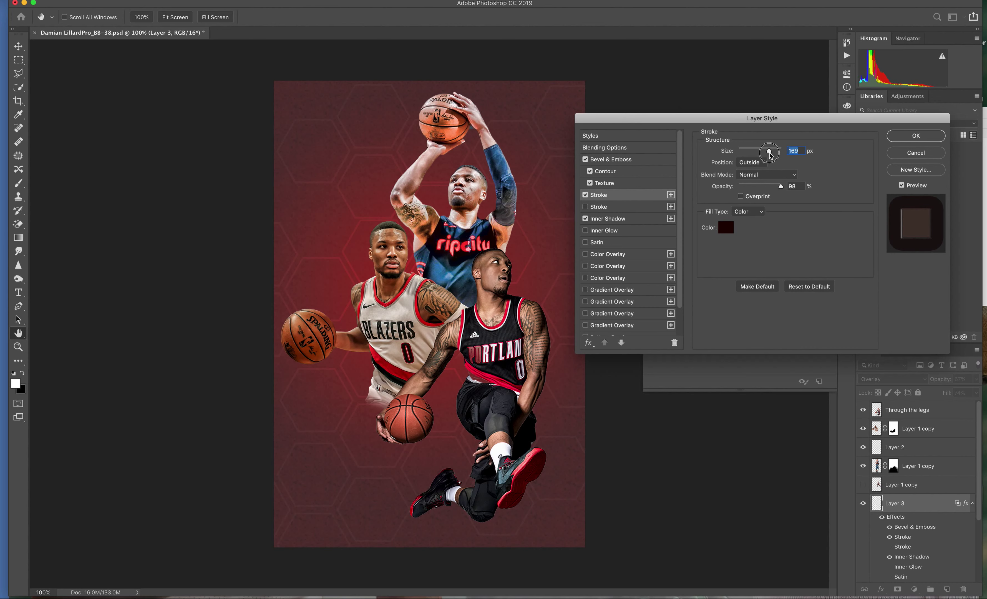
pyautogui.click(585, 206)
pyautogui.click(586, 208)
pyautogui.click(588, 343)
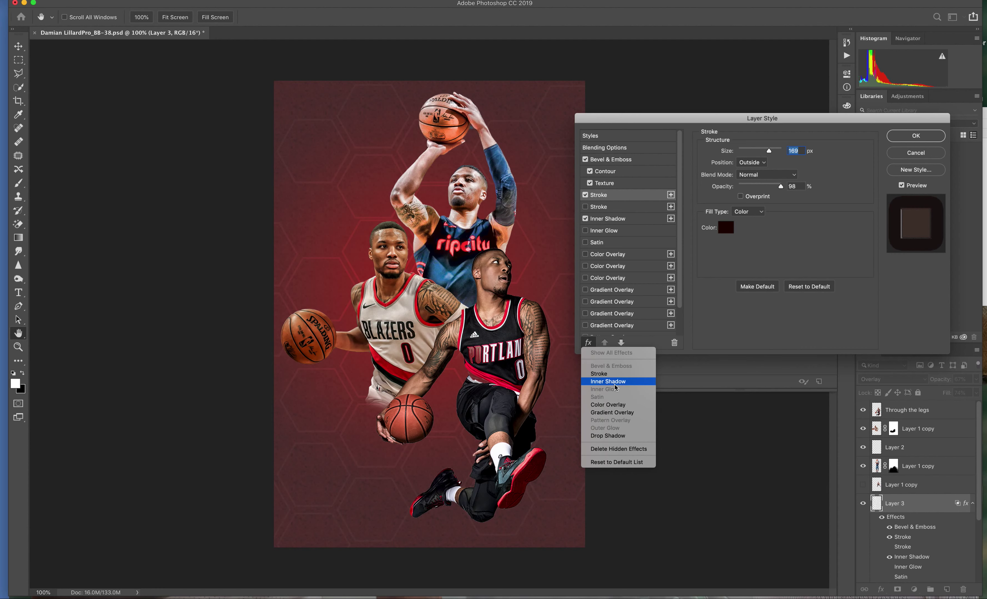
# - Add a Drop Shadow at 81% opacity and apply the layer style with OK
pyautogui.click(609, 436)
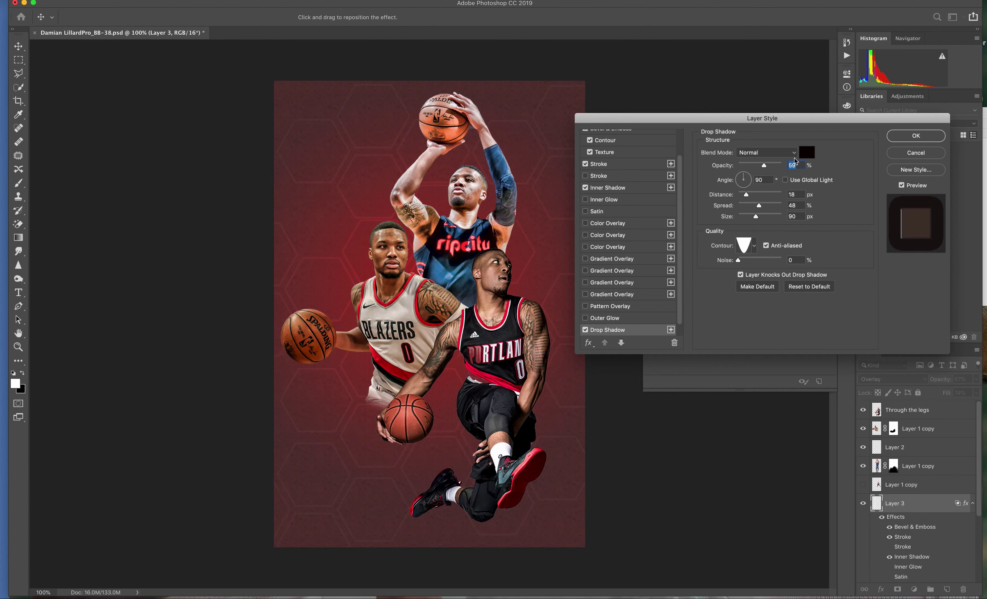
pyautogui.moveTo(764, 166)
pyautogui.mouseDown()
pyautogui.moveTo(775, 168)
pyautogui.moveTo(765, 167)
pyautogui.mouseUp()
pyautogui.click(916, 136)
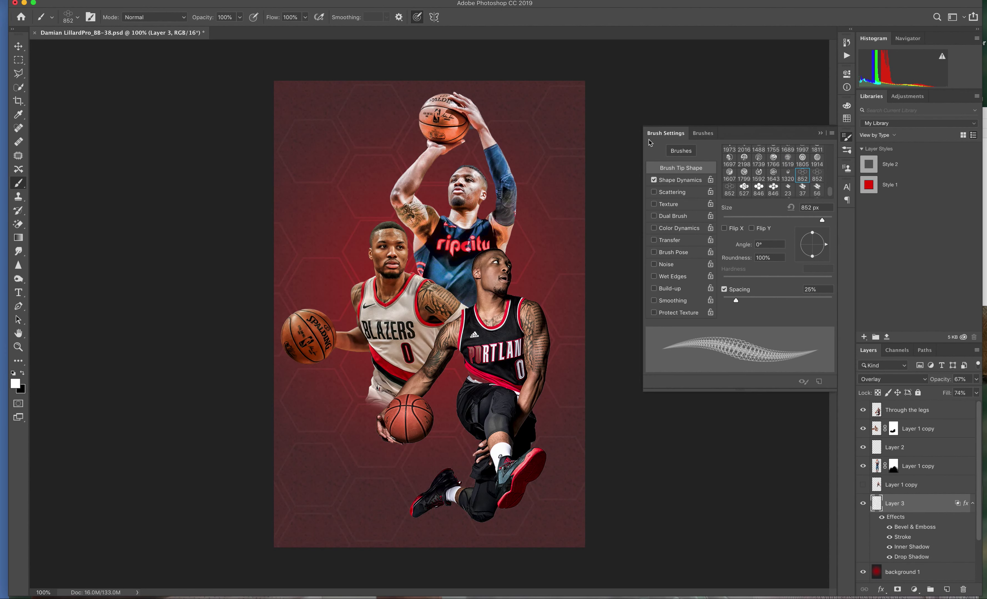
# - Collapse Brush Settings and choose the 2500 bowtie diamond brush from the presets
pyautogui.click(820, 133)
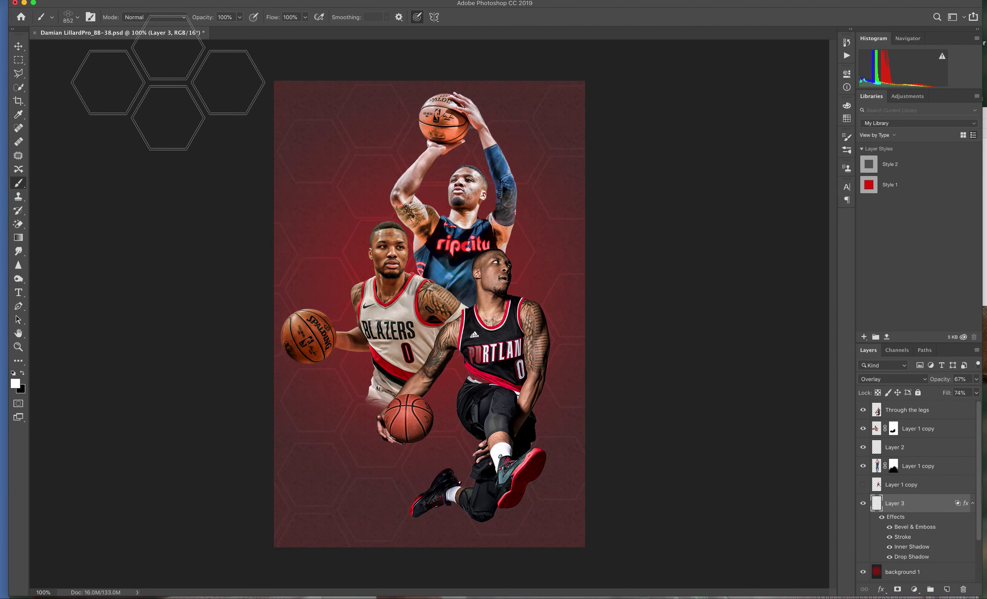
pyautogui.click(71, 20)
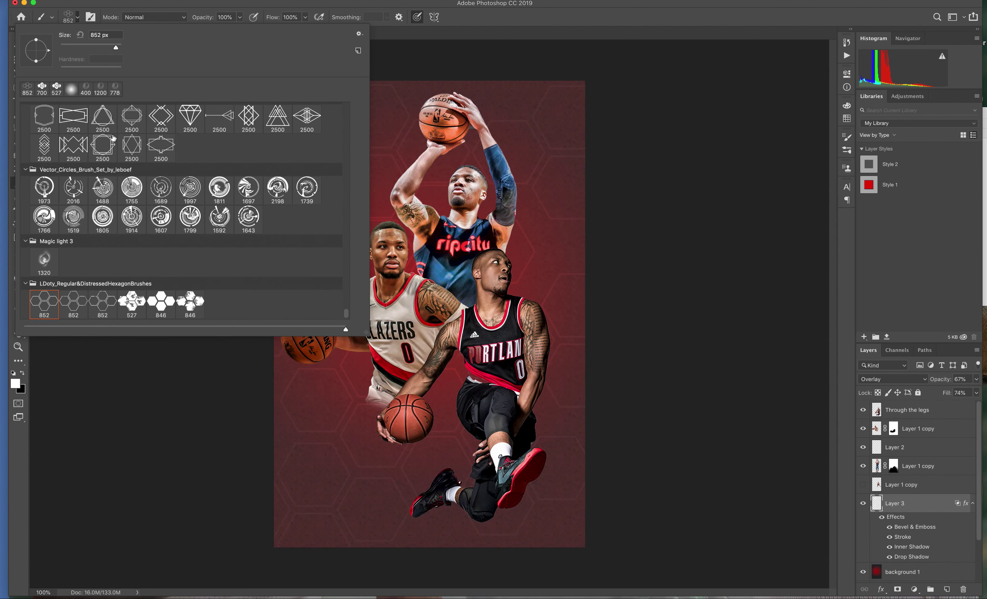
pyautogui.click(76, 146)
pyautogui.doubleClick(76, 145)
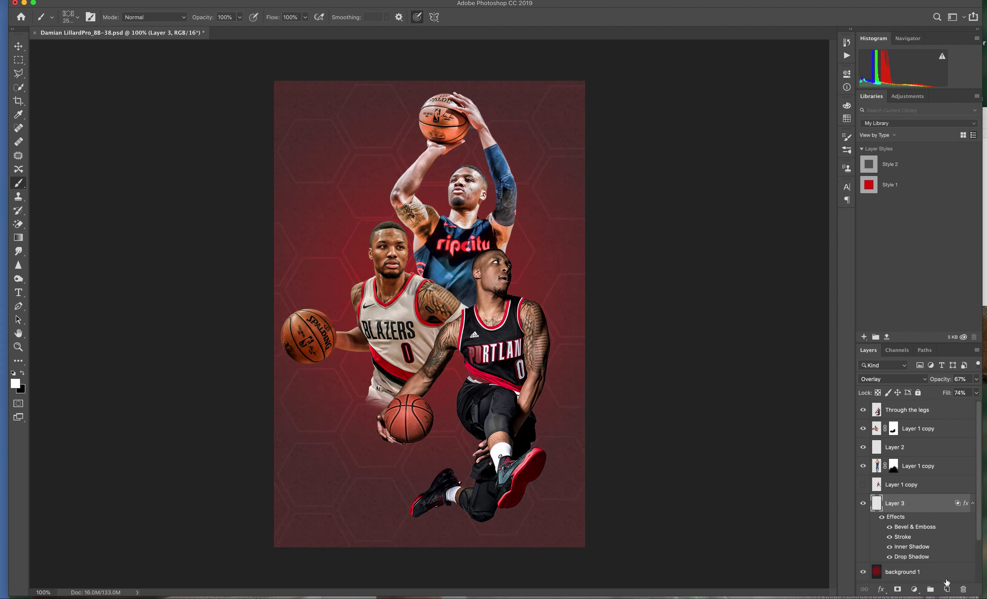
# - Add a new layer above Layer 3 named Diamonds, undoing accidental brush marks
pyautogui.click(947, 590)
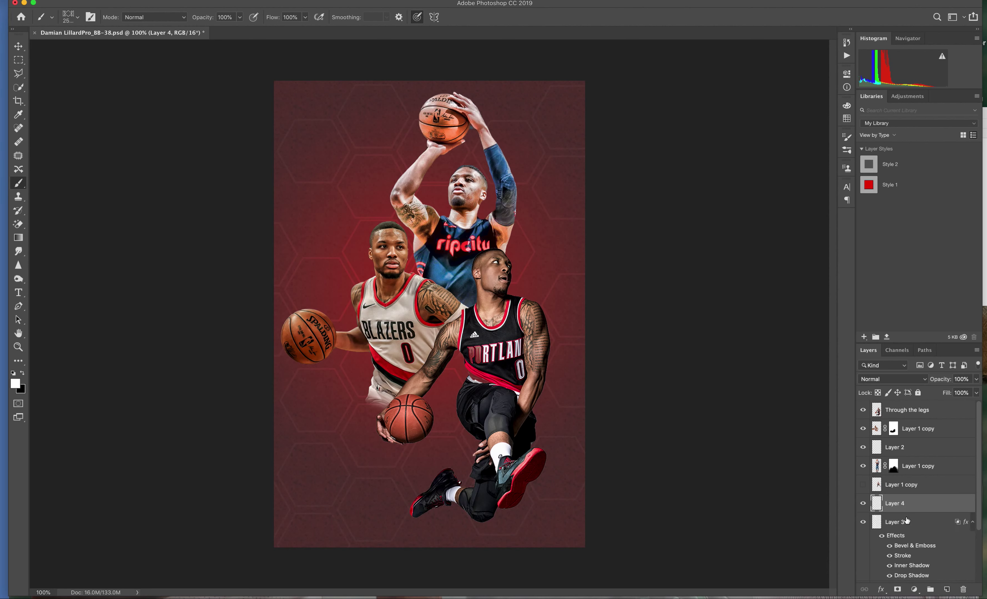
pyautogui.doubleClick(896, 503)
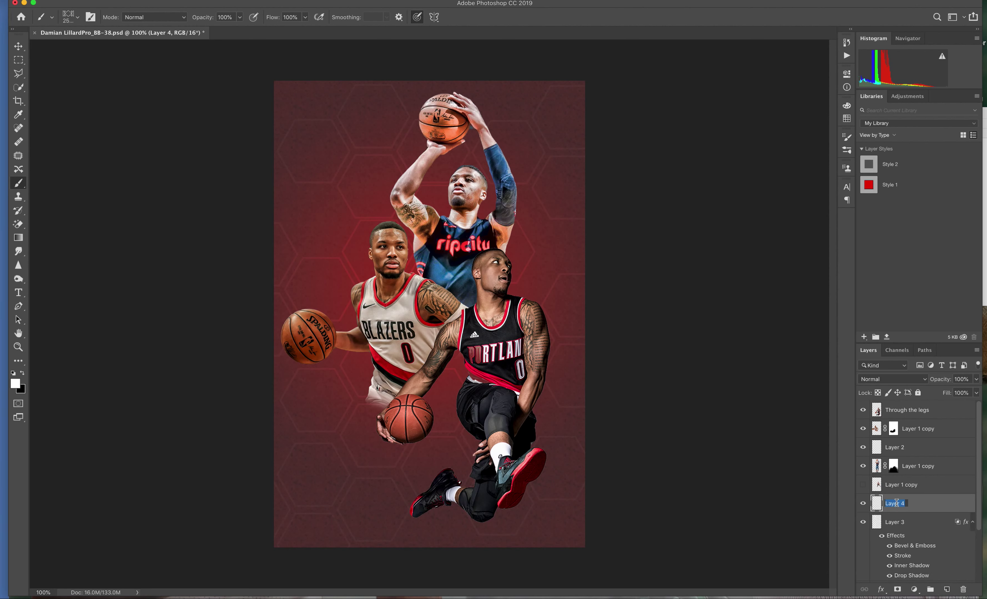
pyautogui.write('Dia')
pyautogui.write('mon')
pyautogui.write('ds')
pyautogui.write('[[[')
pyautogui.write('[[[[')
pyautogui.write('[[[[[[')
pyautogui.write('[[[[[[[[')
pyautogui.write('[[[[[')
pyautogui.write('[[[[[[[[[[[[[[')
pyautogui.press('Return')
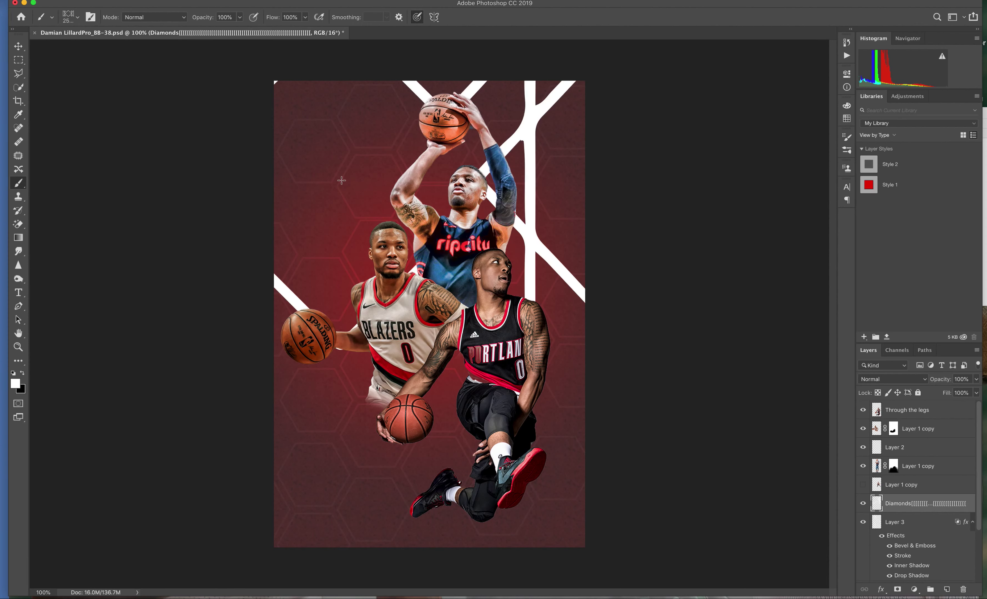
pyautogui.hotkey('ctrl', 'z')
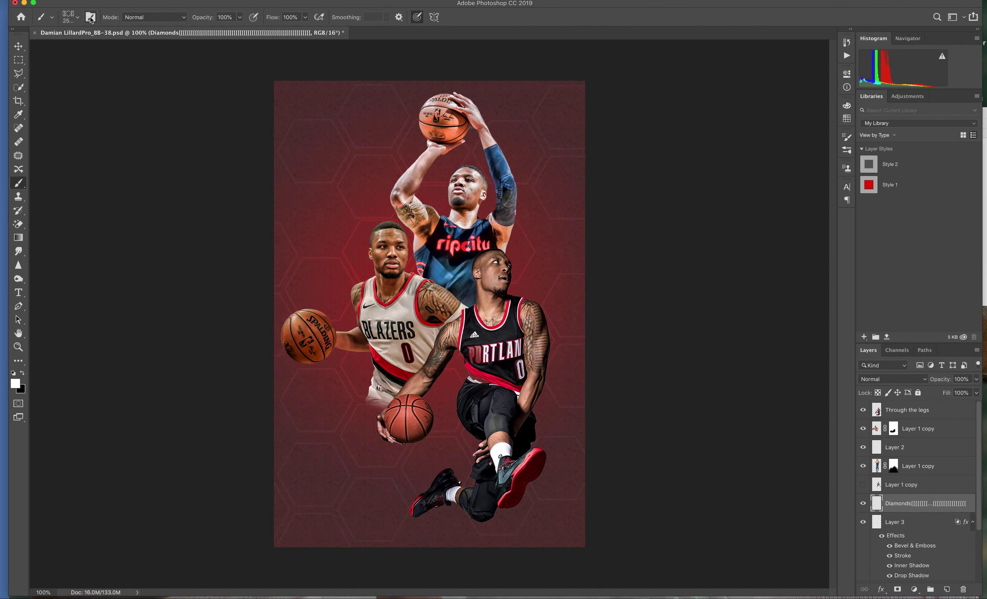
# - Try typing a new brush size in the preset picker, dismissing the invalid-size warnings
pyautogui.click(75, 18)
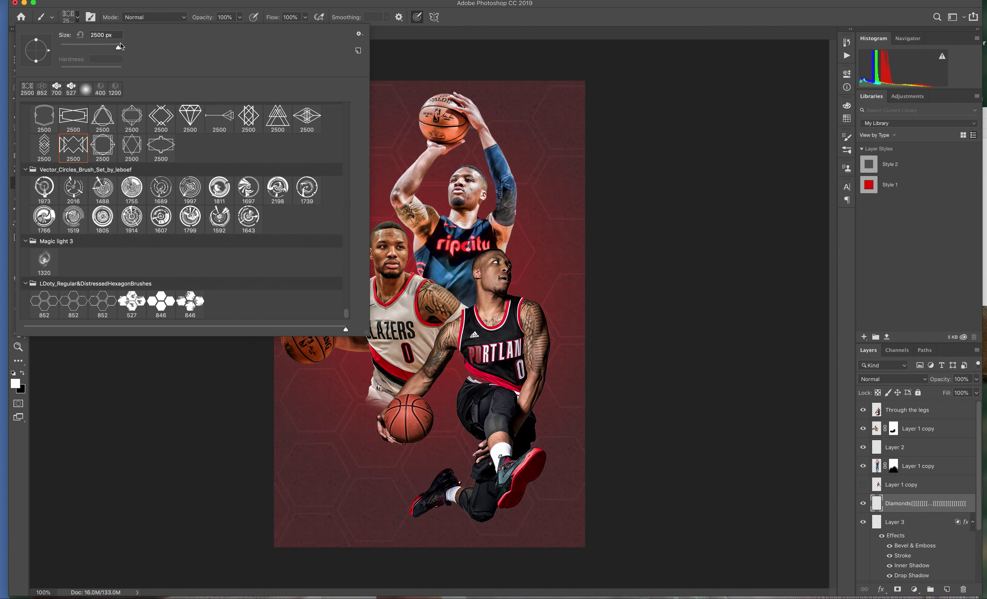
pyautogui.moveTo(117, 47)
pyautogui.mouseDown()
pyautogui.moveTo(82, 47)
pyautogui.moveTo(98, 47)
pyautogui.mouseUp()
pyautogui.write('1')
pyautogui.click(218, 60)
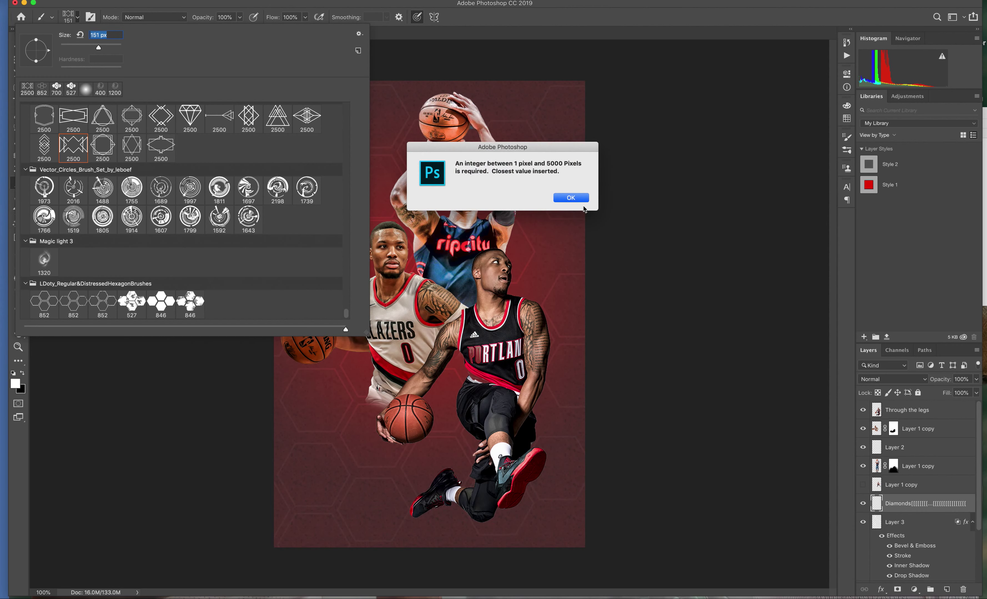
pyautogui.click(571, 197)
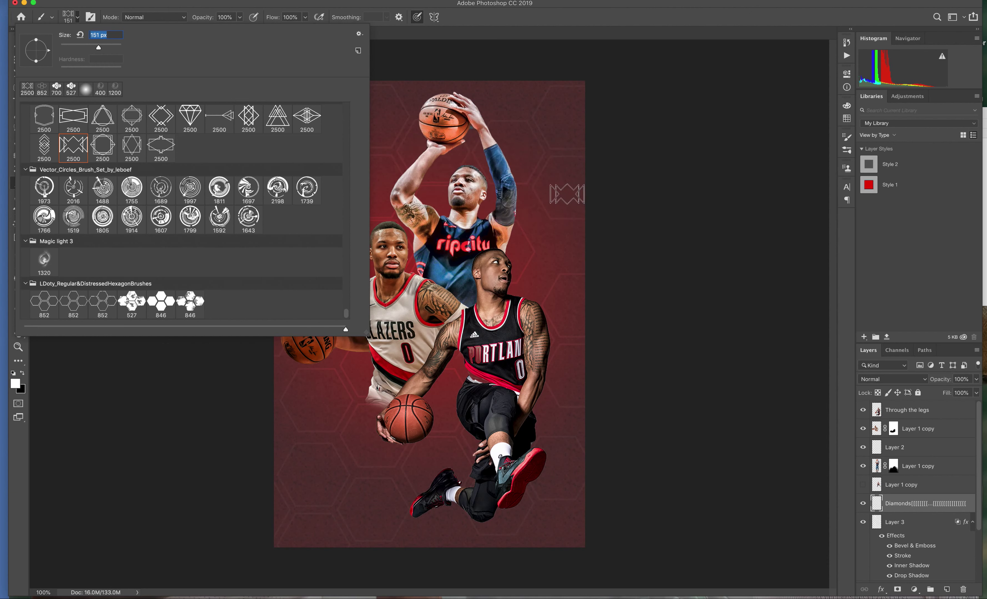
pyautogui.write('1')
pyautogui.press('Return')
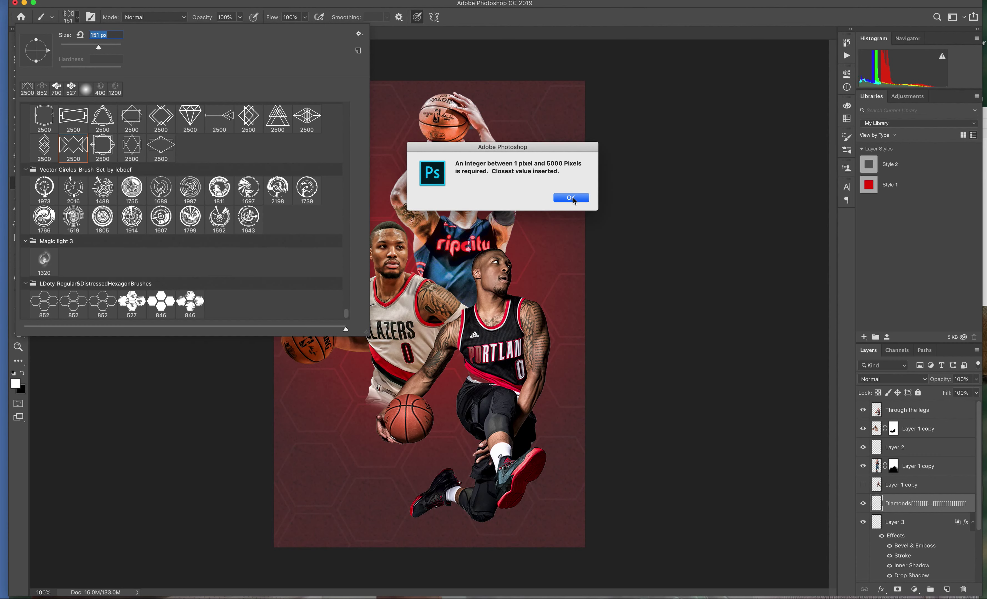
pyautogui.click(571, 198)
# - Choose the 2500 diamond brush and stamp large white diamonds across the poster
pyautogui.moveTo(40, 117); pyautogui.dragTo(229, 148)
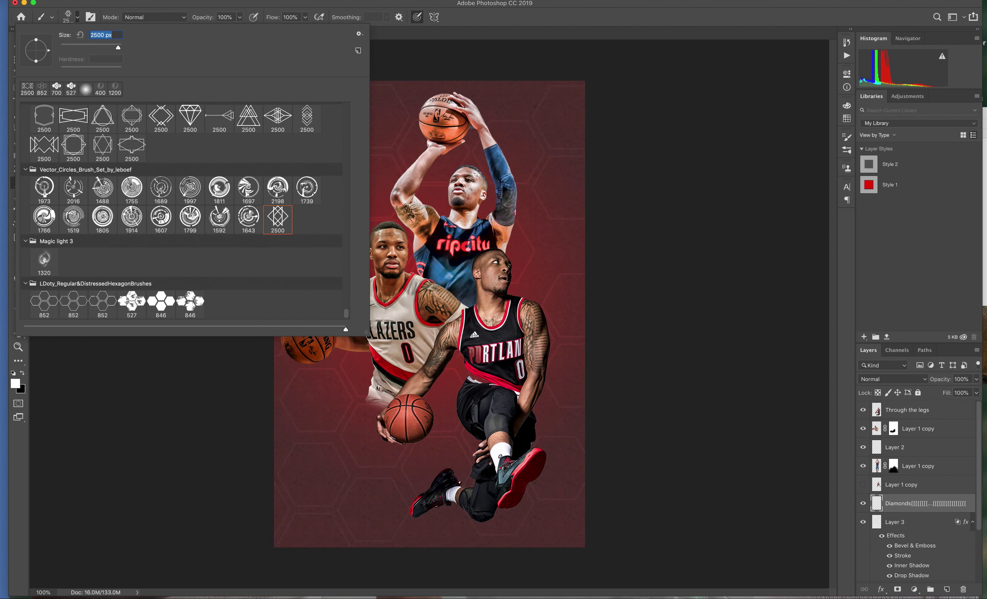
pyautogui.click(370, 212)
pyautogui.click(436, 204)
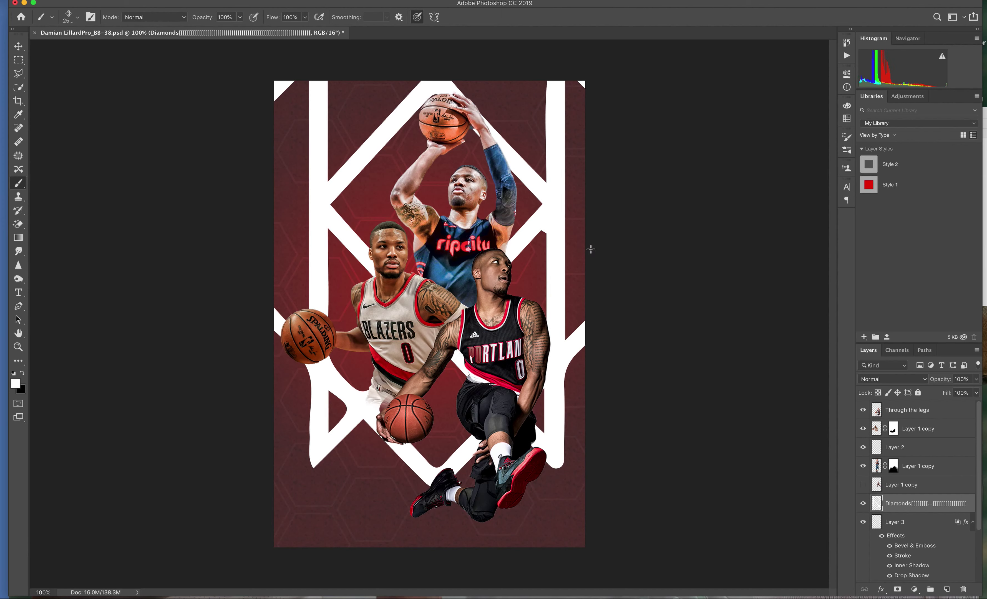
# - Undo the oversized stamp, shrink the brush, and stamp several smaller white diamonds around the poster
pyautogui.hotkey('ctrl', 'z')
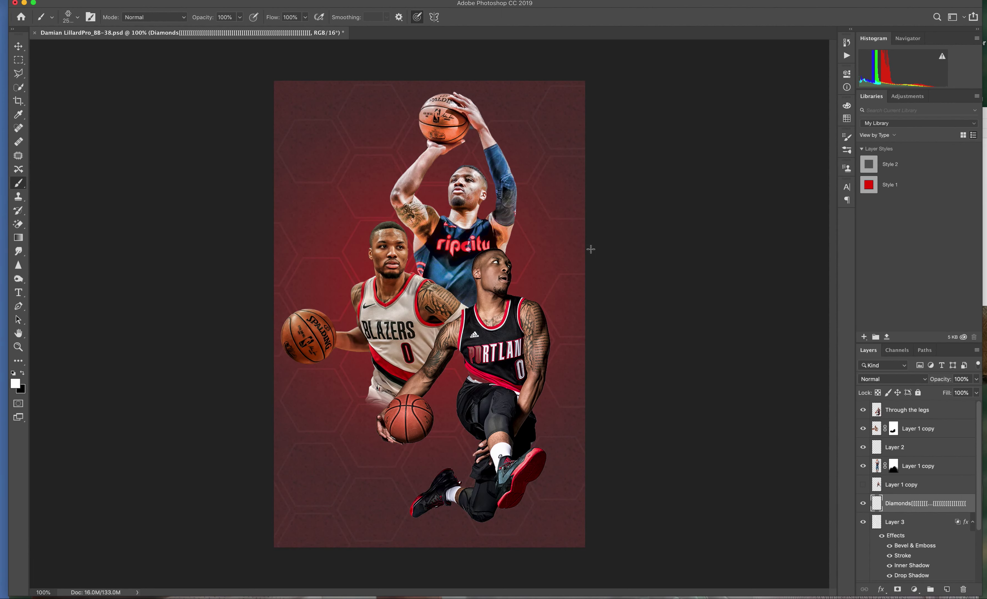
pyautogui.press('[')
pyautogui.press('[')
pyautogui.press('[')
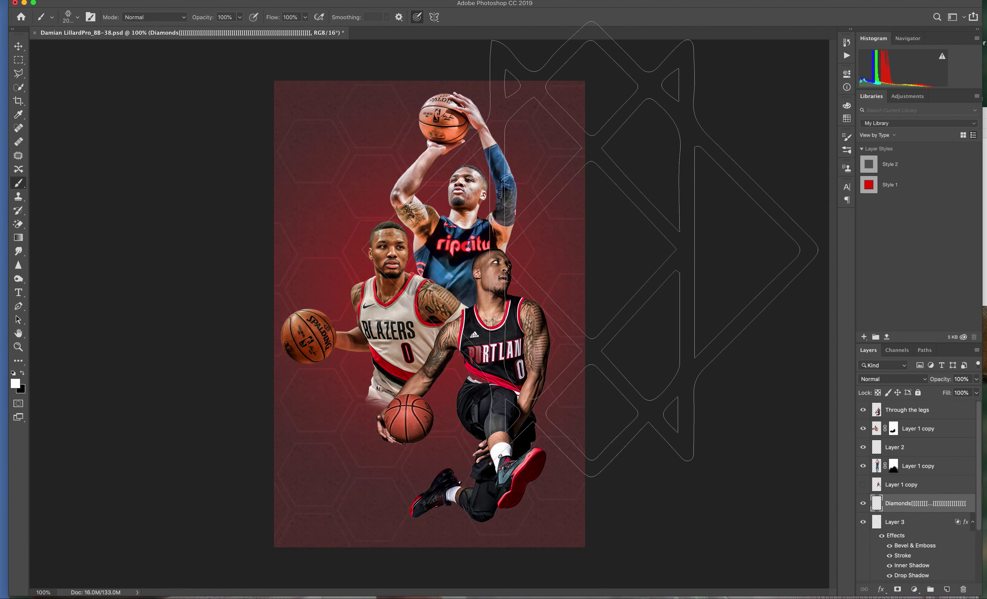
pyautogui.press('[')
pyautogui.press('[')
pyautogui.press('[')
pyautogui.press('[')
pyautogui.press('[')
pyautogui.press('[')
pyautogui.press('[')
pyautogui.press('[')
pyautogui.press('[')
pyautogui.press('[')
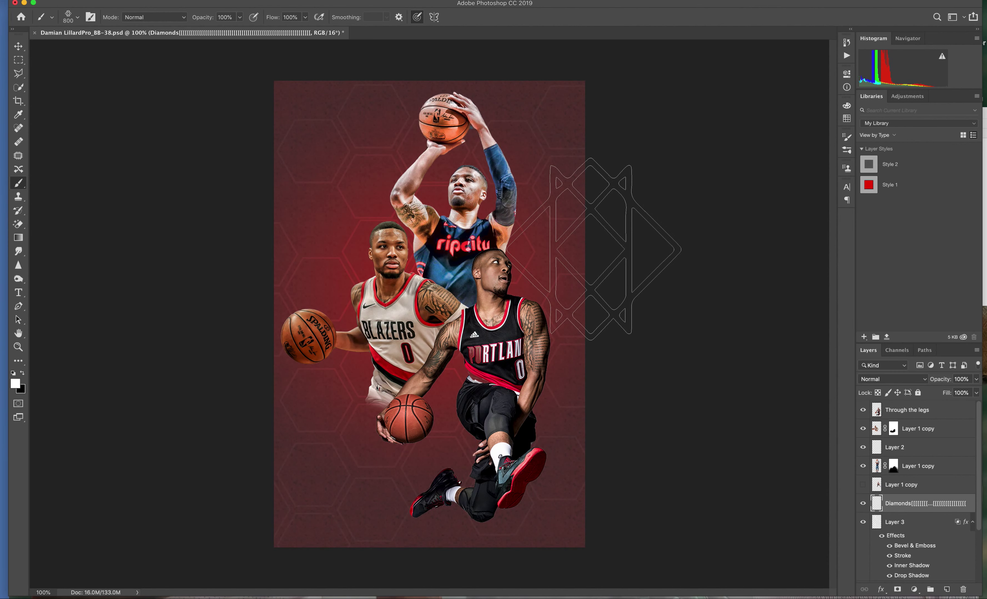
pyautogui.click(351, 181)
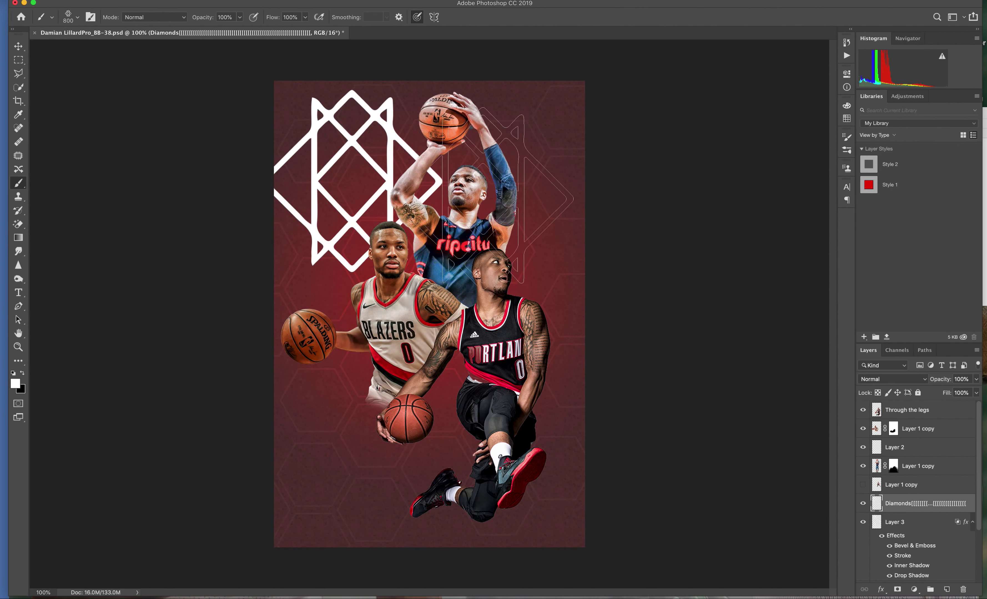
pyautogui.click(406, 383)
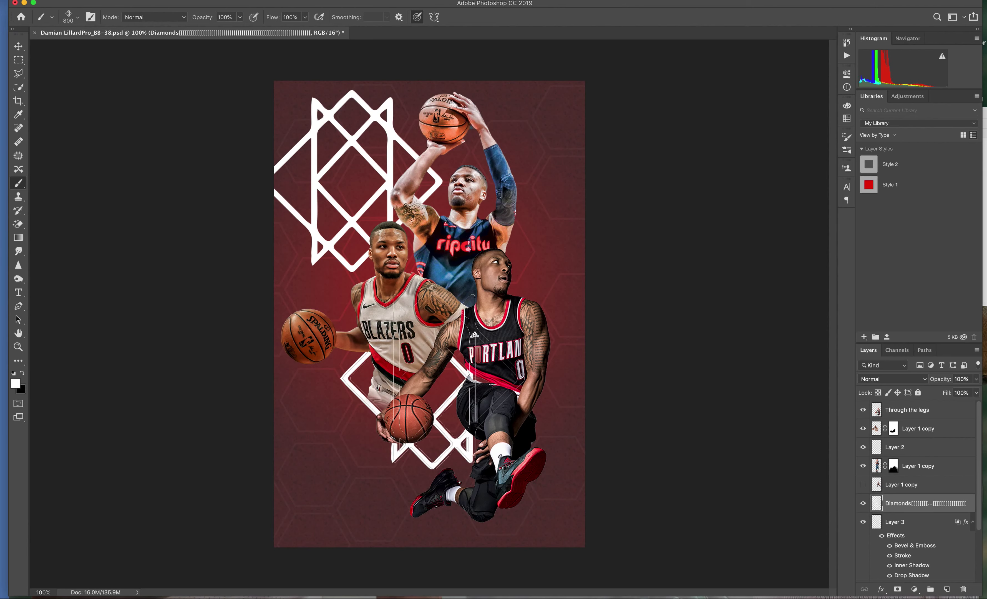
pyautogui.click(539, 170)
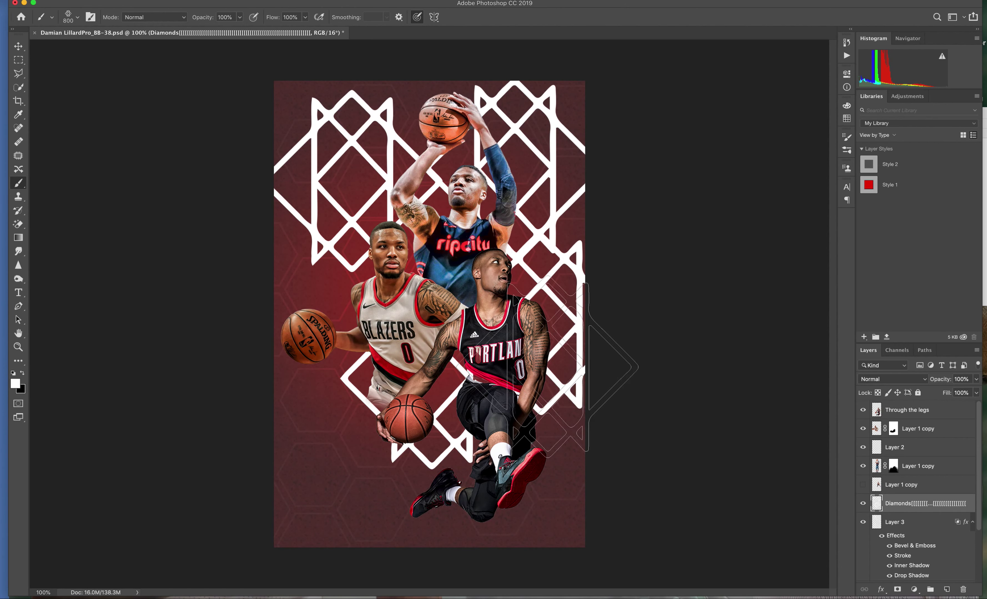
pyautogui.click(313, 501)
pyautogui.click(554, 539)
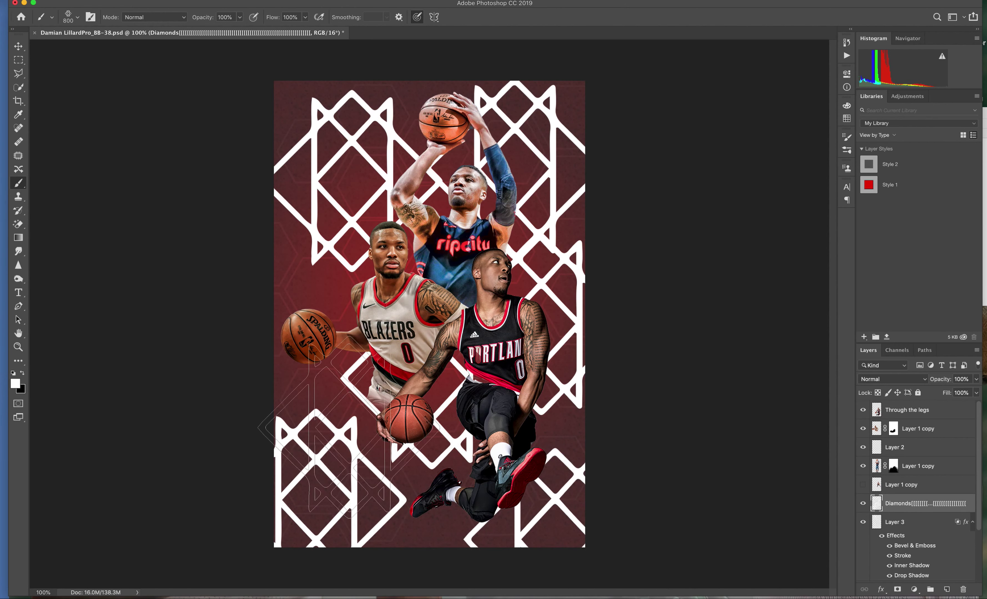
pyautogui.click(308, 359)
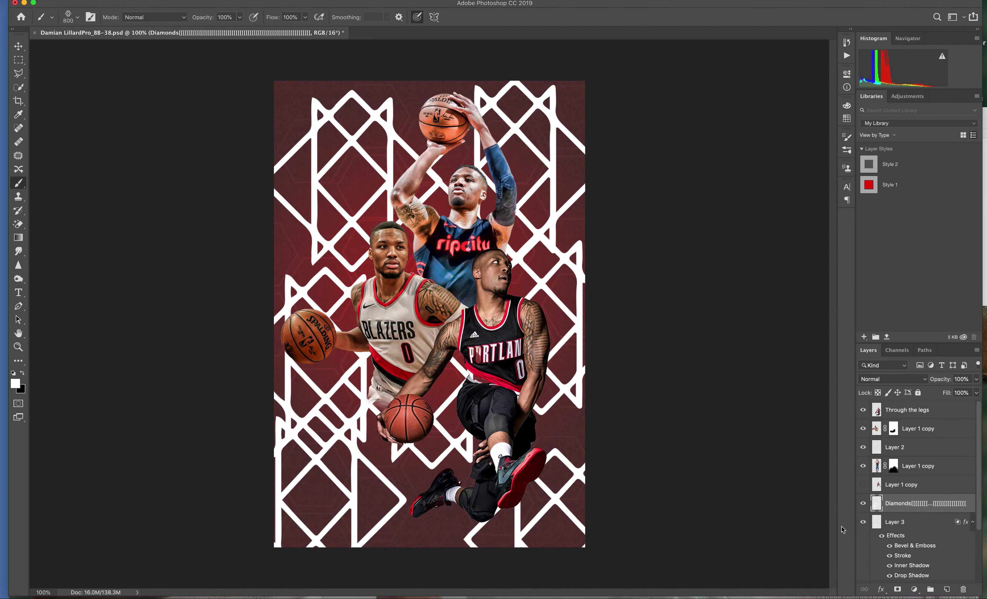
# - Remove the last small stamps and stamp one 1600 px white diamond behind the players
pyautogui.hotkey('ctrl', 'z')
pyautogui.hotkey('ctrl', 'z')
pyautogui.hotkey('ctrl', 'z')
pyautogui.hotkey('ctrl', 'z')
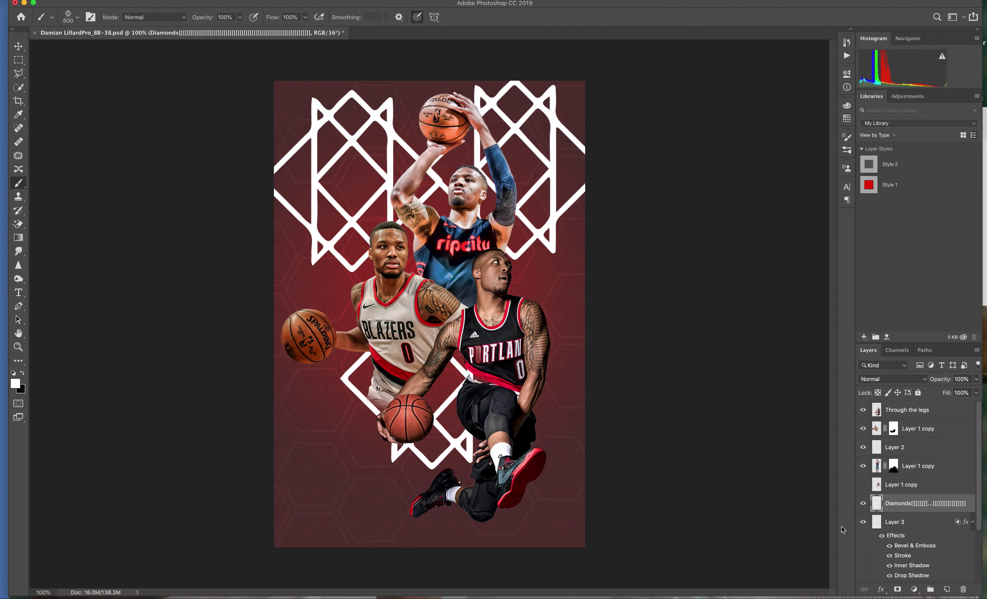
pyautogui.hotkey('ctrl', 'z')
pyautogui.hotkey('ctrl', 'z')
pyautogui.hotkey('ctrl', 'z')
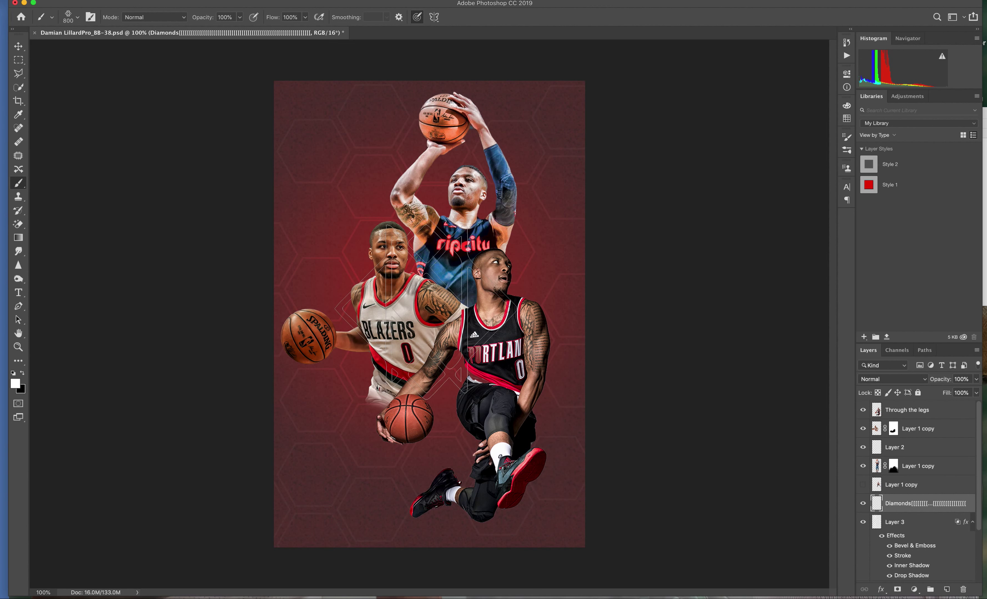
pyautogui.press(']')
pyautogui.press(']')
pyautogui.press(']')
pyautogui.press(']')
pyautogui.press(']')
pyautogui.press(']')
pyautogui.press(']')
pyautogui.press(']')
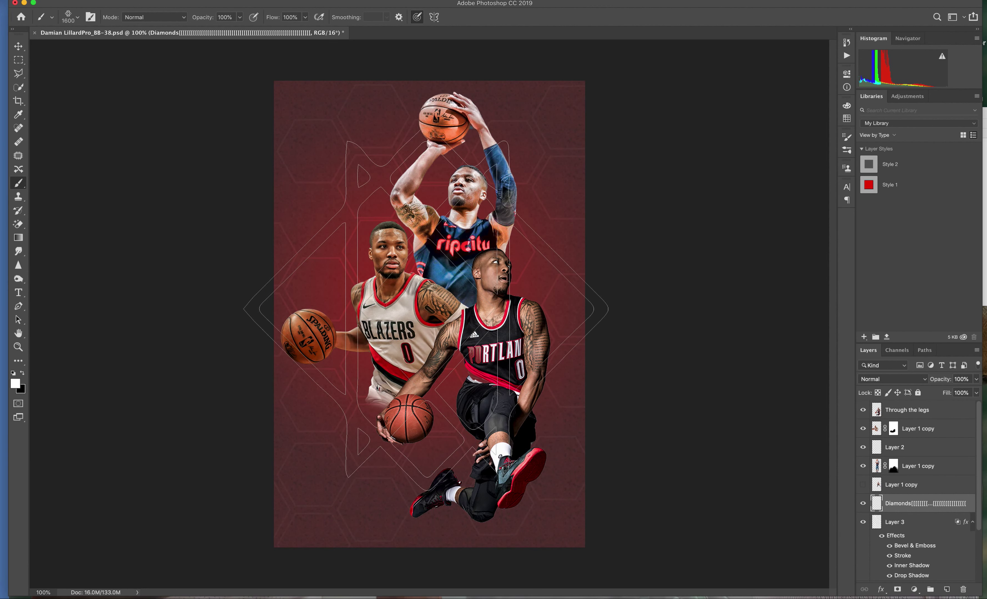
pyautogui.click(428, 311)
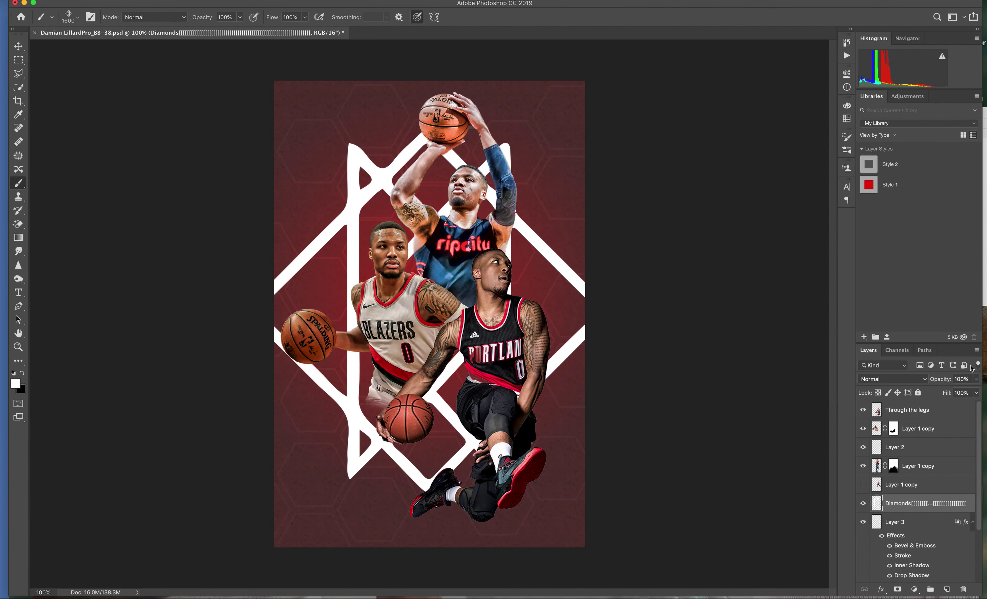
# - Set the diamond layer to Overlay blend mode at 55% opacity
pyautogui.click(925, 380)
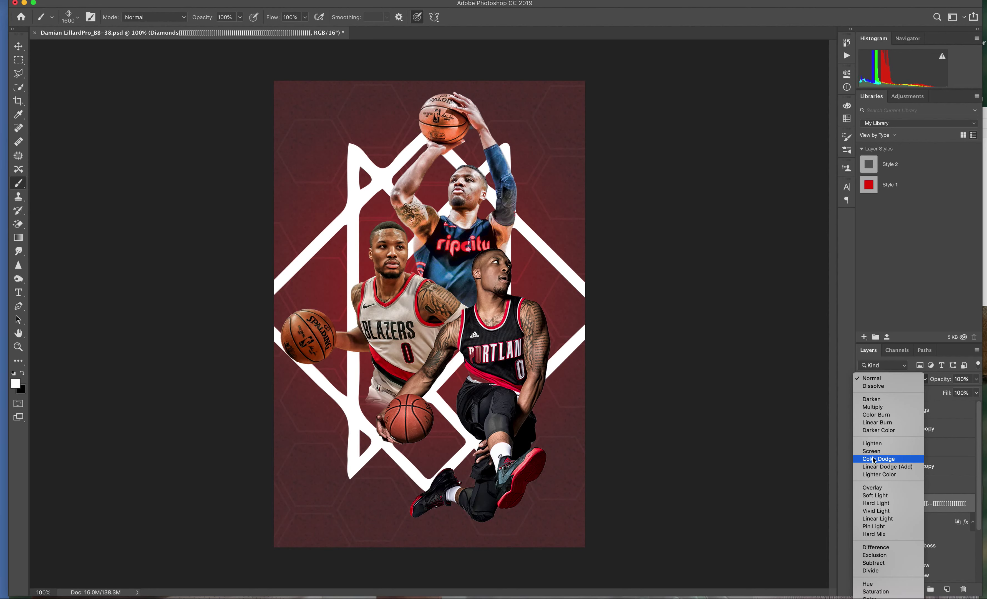
pyautogui.click(876, 488)
pyautogui.scroll(-1, 877, 489)
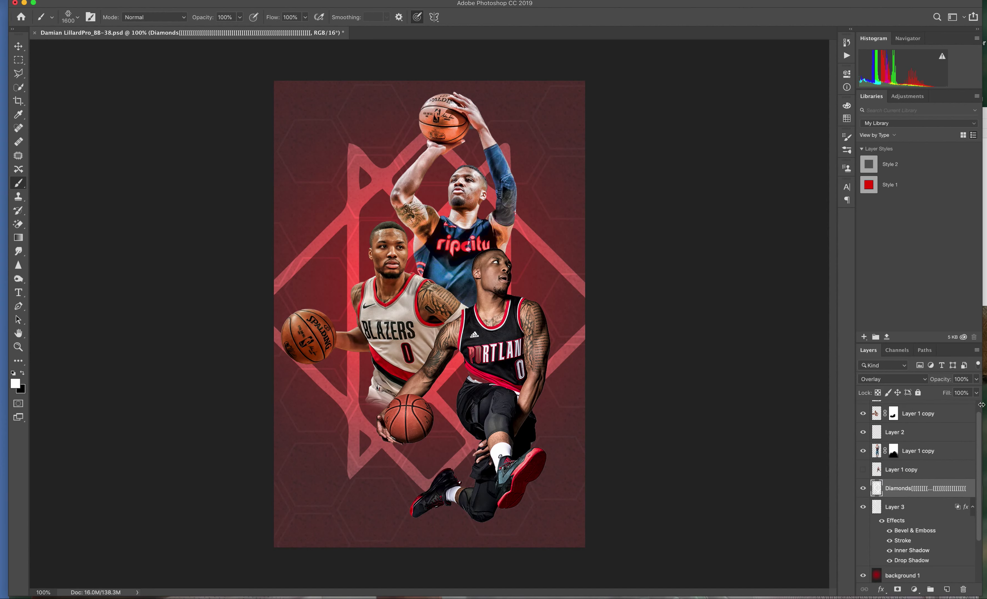
pyautogui.click(976, 380)
pyautogui.moveTo(976, 392); pyautogui.dragTo(958, 396)
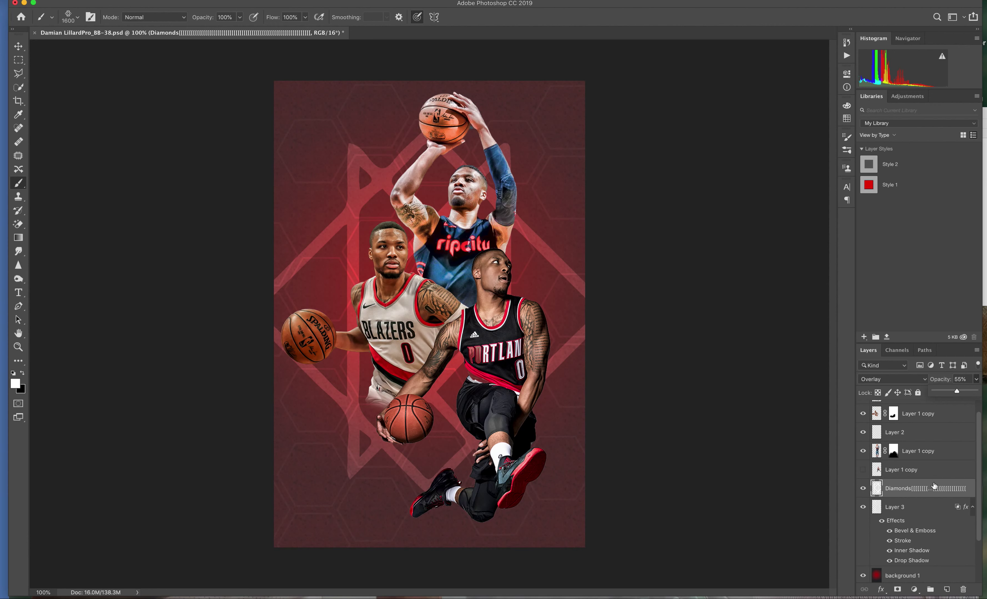
pyautogui.click(949, 489)
pyautogui.click(863, 489)
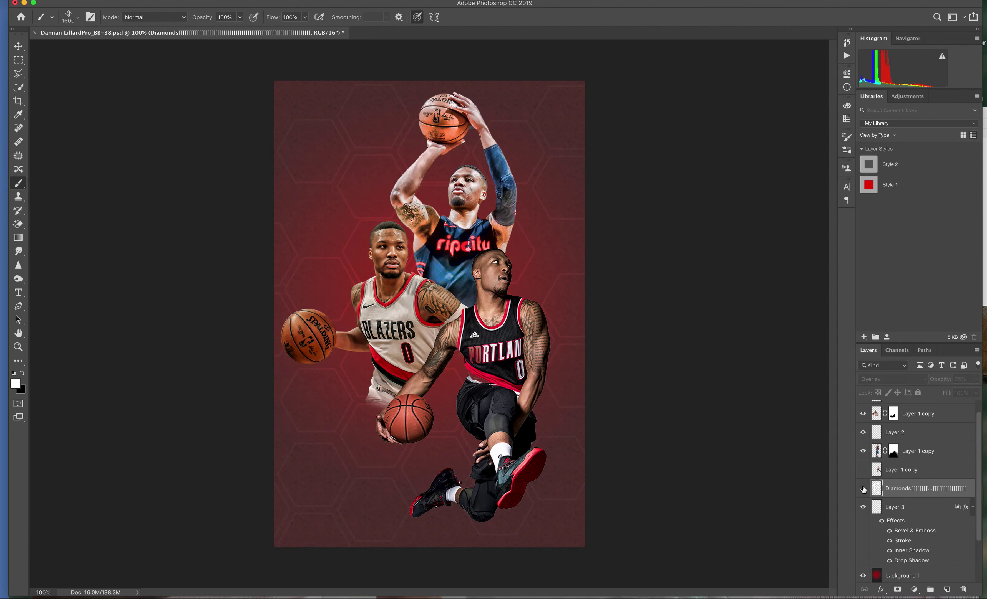
pyautogui.click(863, 489)
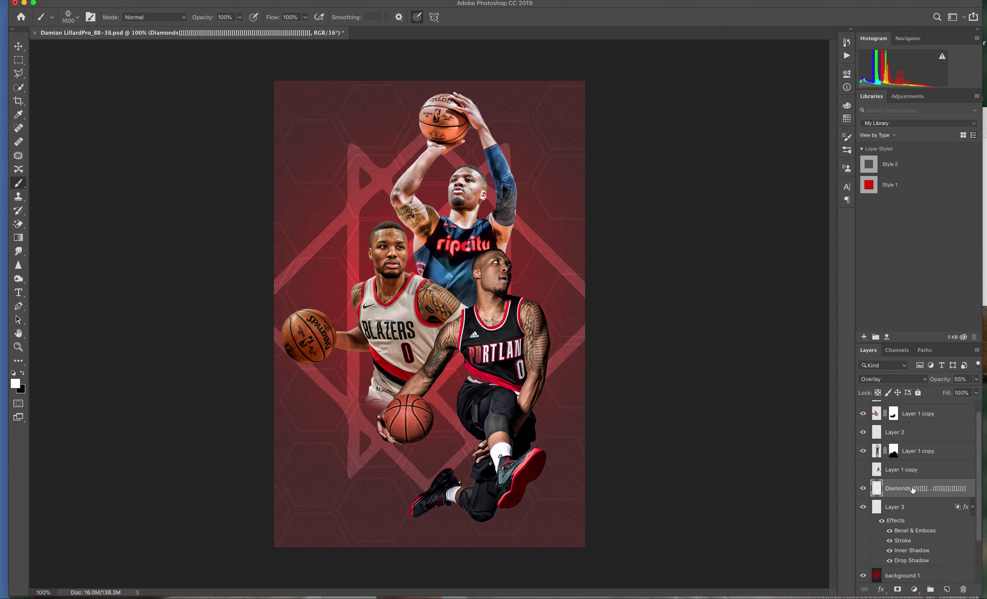
# - Rename the diamond layer to 'Diamonds'
pyautogui.doubleClick(913, 489)
pyautogui.moveTo(915, 488); pyautogui.dragTo(977, 494)
pyautogui.press('Left')
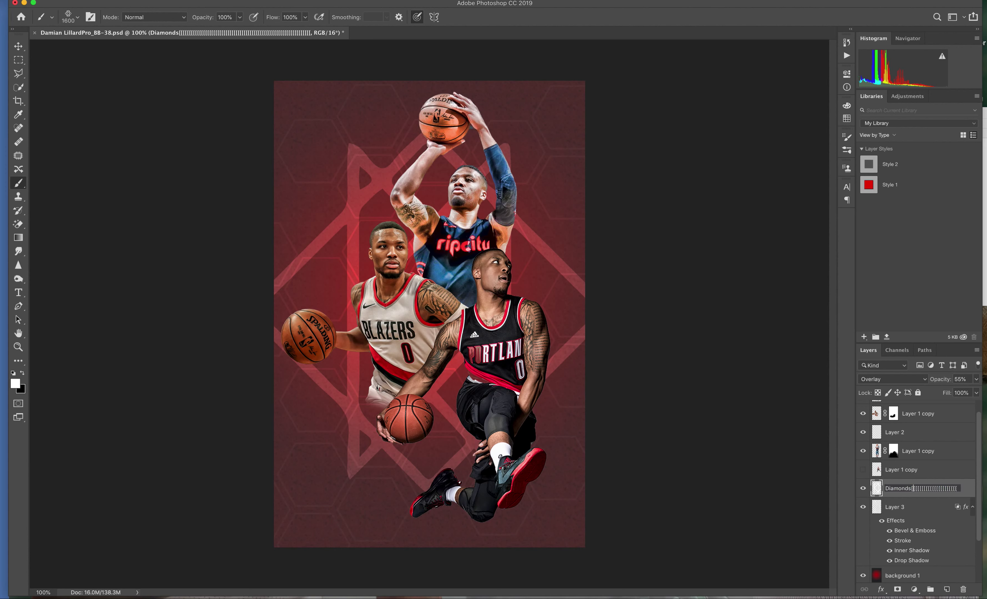
pyautogui.press('BackSpace')
pyautogui.press('BackSpace')
pyautogui.press('BackSpace')
pyautogui.press('BackSpace')
pyautogui.press('BackSpace')
pyautogui.press('BackSpace')
pyautogui.scroll(1, 976, 494)
pyautogui.doubleClick(930, 504)
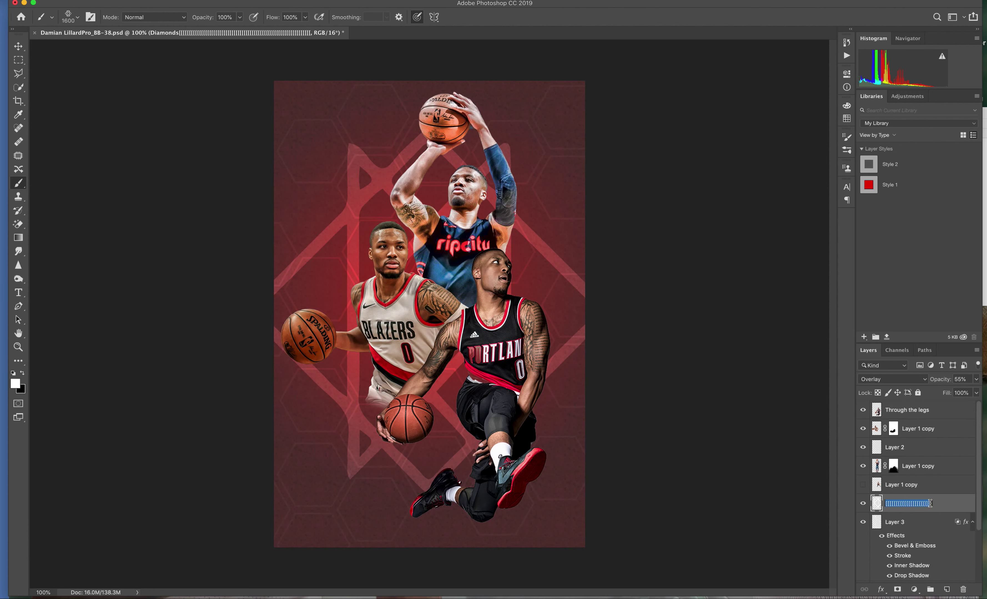
pyautogui.press('BackSpace')
pyautogui.write('on')
pyautogui.write('ds')
pyautogui.press('Return')
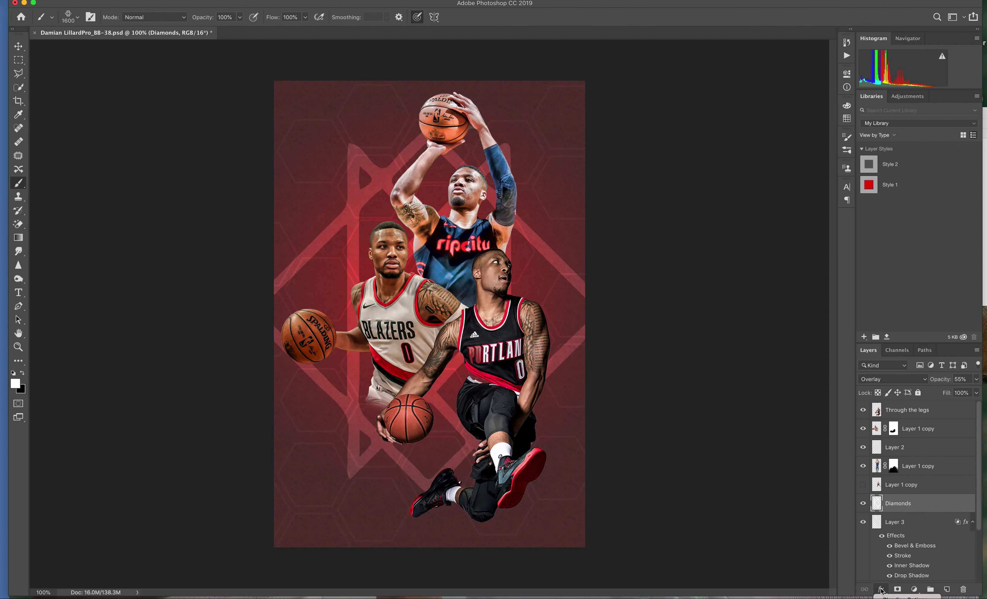
# - Add Bevel & Emboss with Contour to Diamonds, with 98% opacity and 35% fill
pyautogui.click(893, 597)
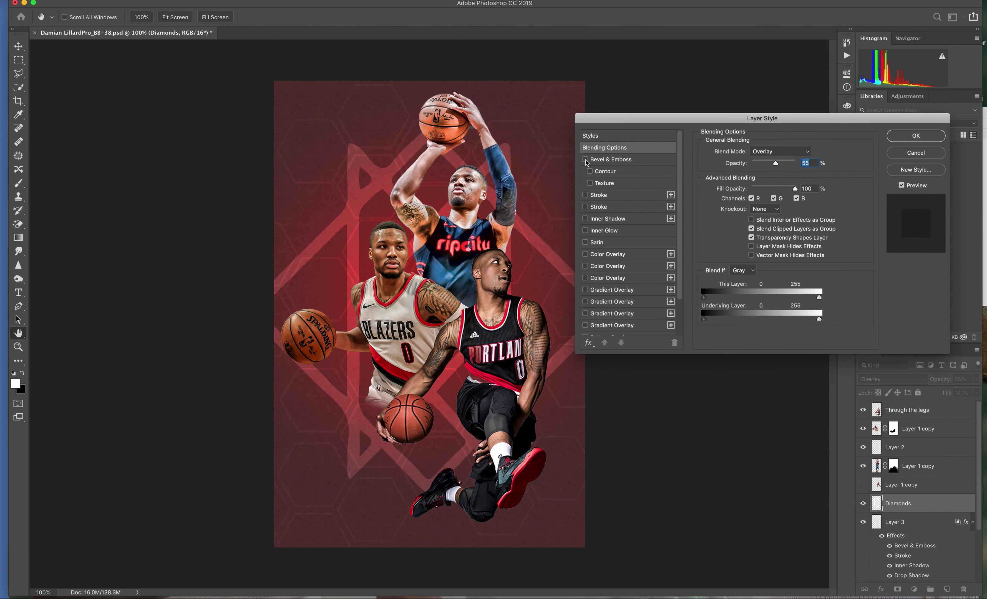
pyautogui.click(585, 160)
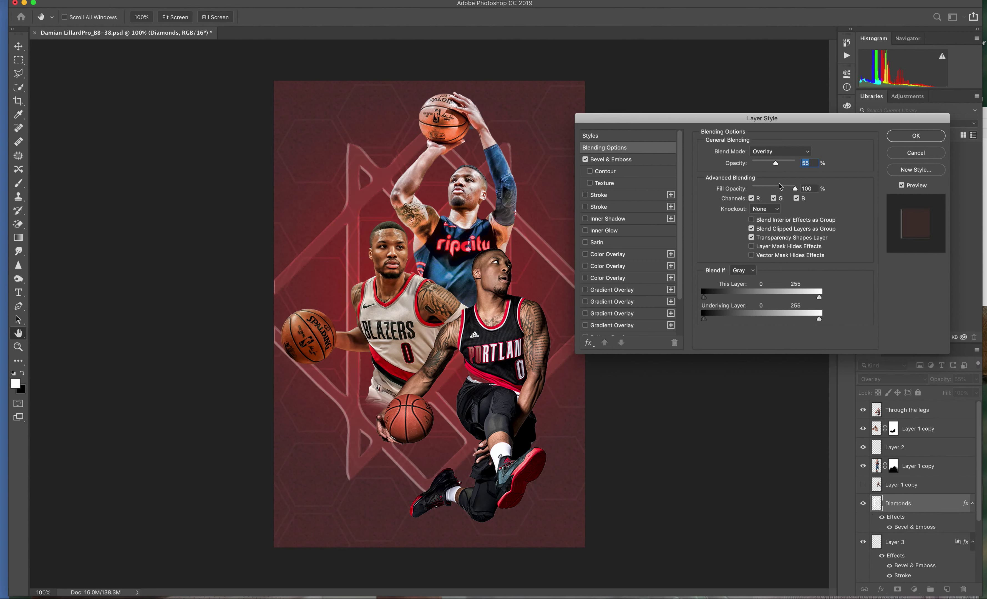
pyautogui.moveTo(775, 163); pyautogui.dragTo(789, 166)
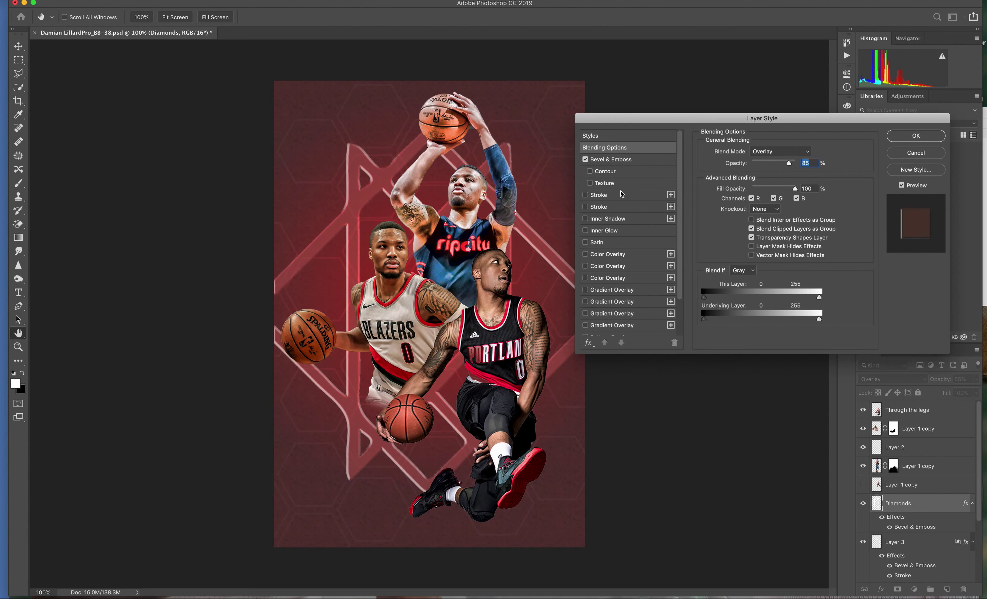
pyautogui.click(590, 173)
pyautogui.moveTo(789, 163)
pyautogui.mouseDown()
pyautogui.moveTo(778, 188)
pyautogui.moveTo(767, 189)
pyautogui.mouseUp()
pyautogui.moveTo(767, 190); pyautogui.dragTo(767, 191)
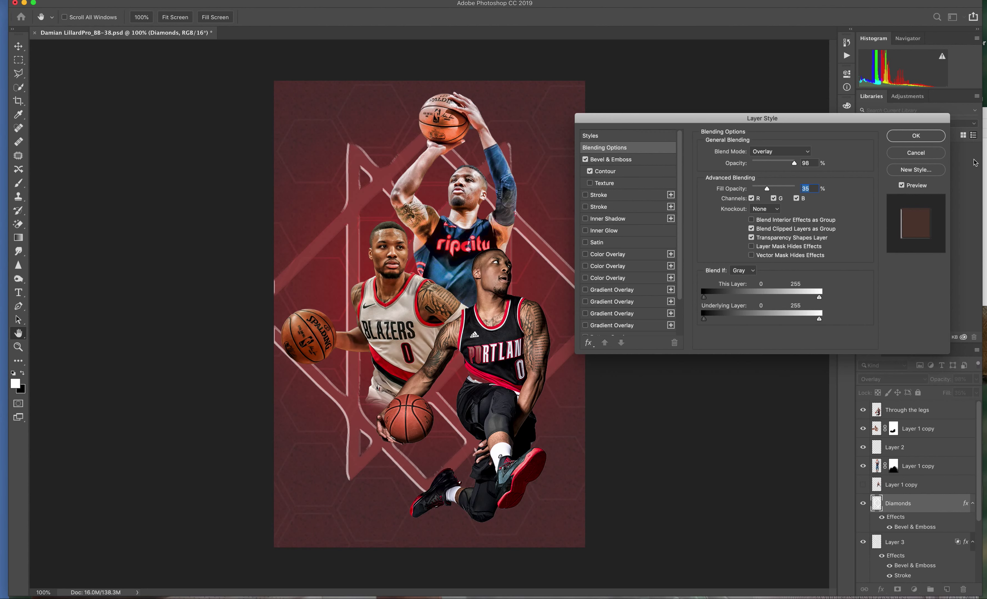
pyautogui.click(921, 140)
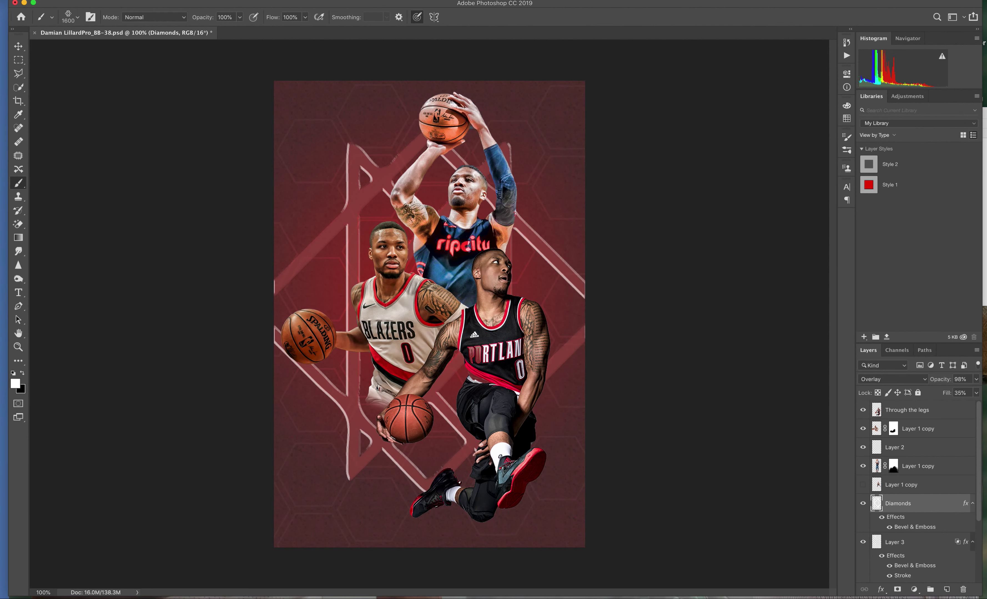
# - Add a 16 px dark red outside Stroke effect to the Diamonds layer
pyautogui.click(880, 589)
pyautogui.click(906, 597)
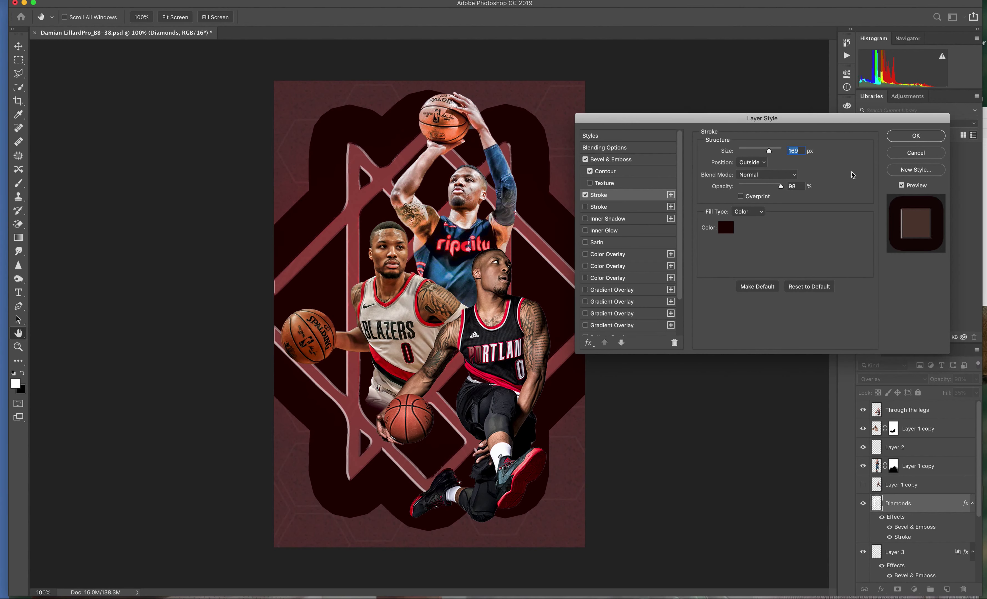
pyautogui.moveTo(773, 154); pyautogui.dragTo(743, 154)
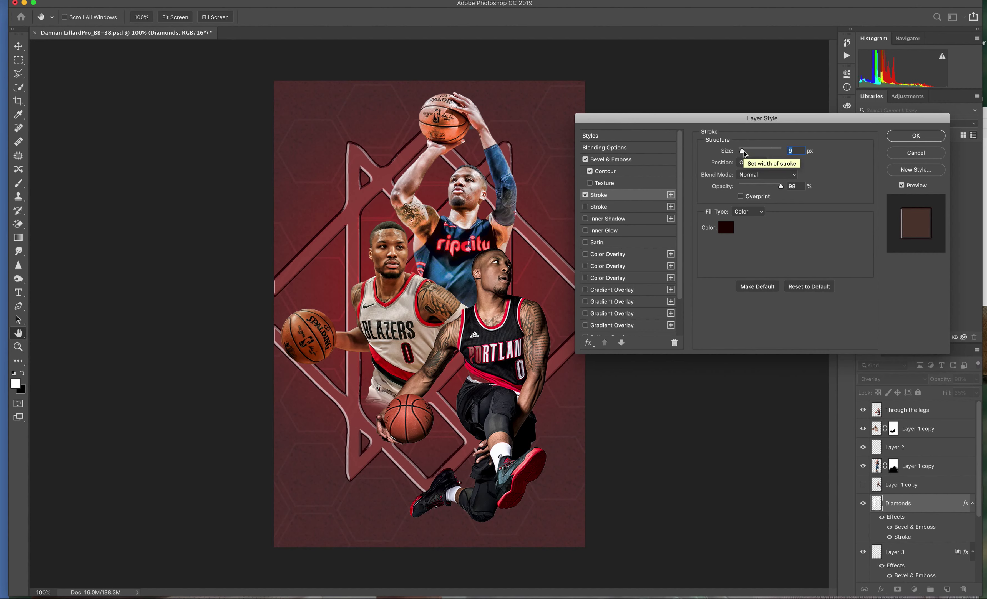
pyautogui.moveTo(745, 154); pyautogui.dragTo(744, 154)
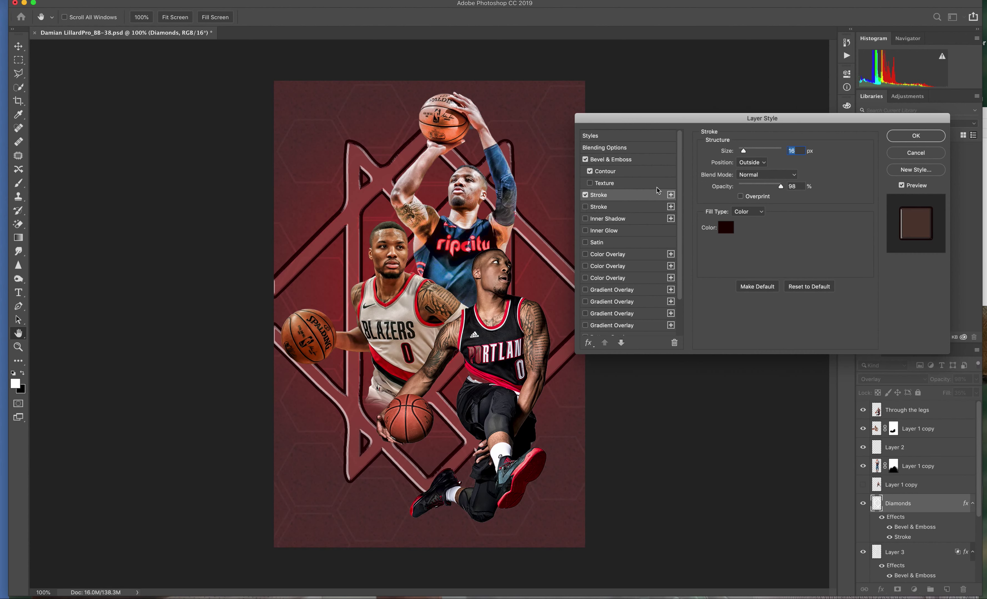
pyautogui.click(915, 137)
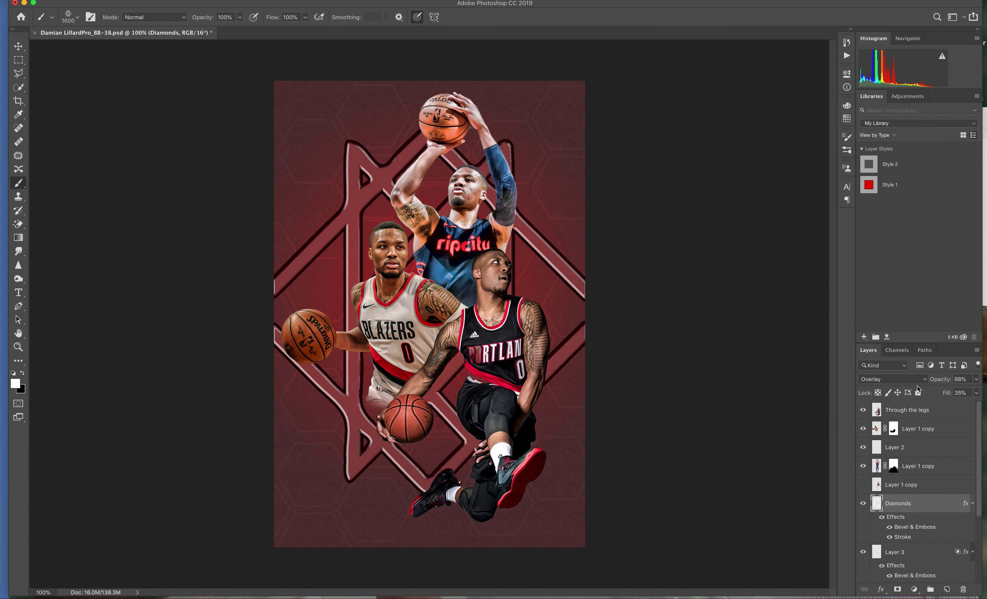
# - Lower the Diamonds layer opacity to 27%
pyautogui.click(975, 383)
pyautogui.moveTo(974, 392); pyautogui.dragTo(947, 395)
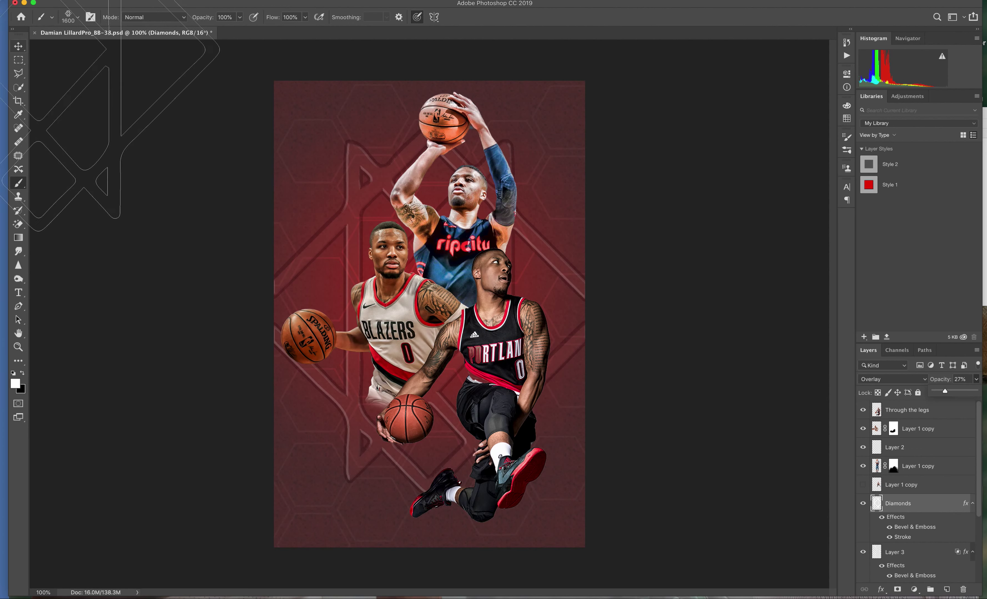
pyautogui.click(67, 17)
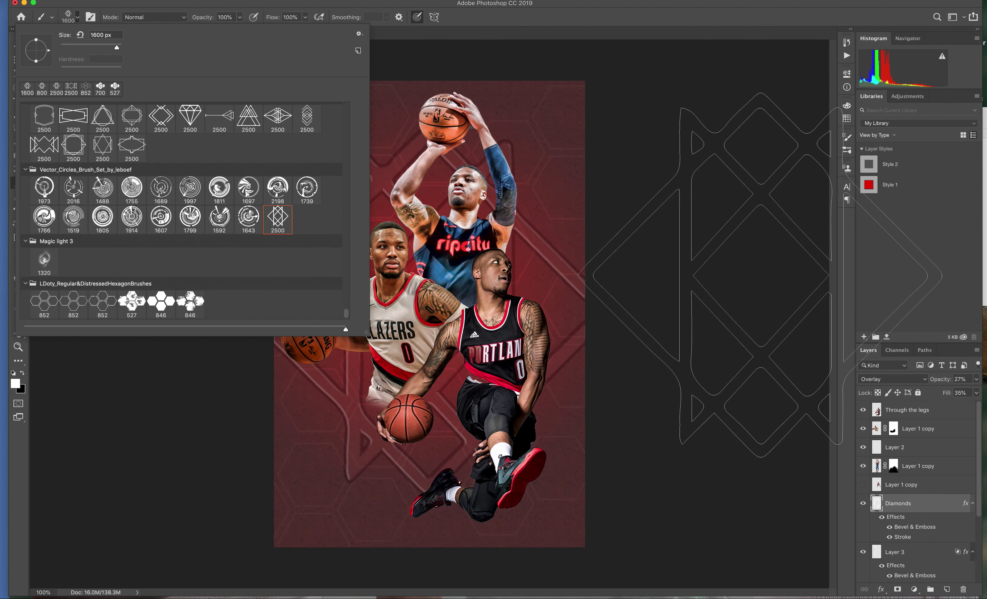
# - Load the 1600 px Shining Swords brush tip, keeping white as the foreground colour
pyautogui.click(760, 253)
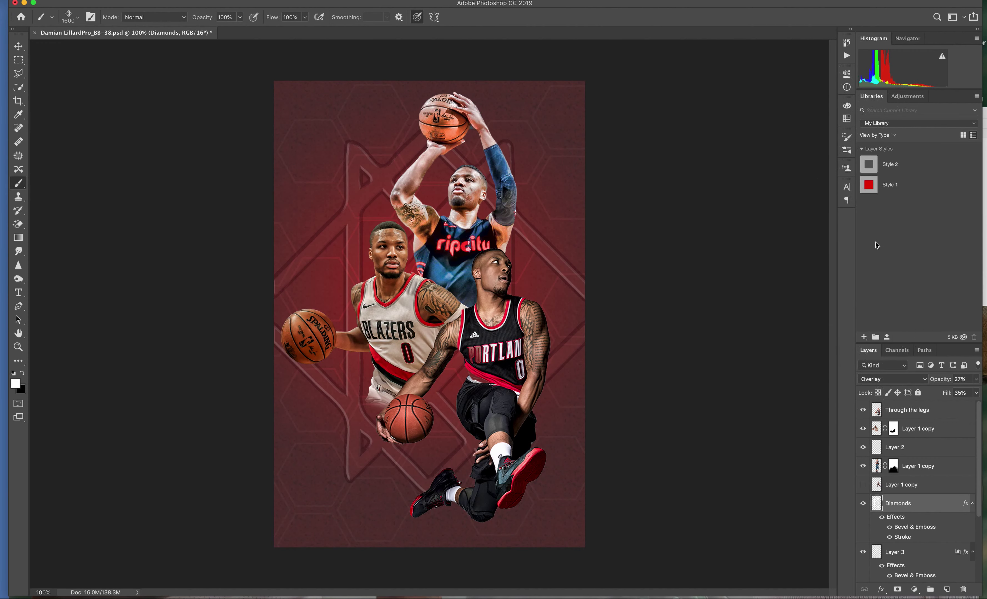
pyautogui.click(70, 17)
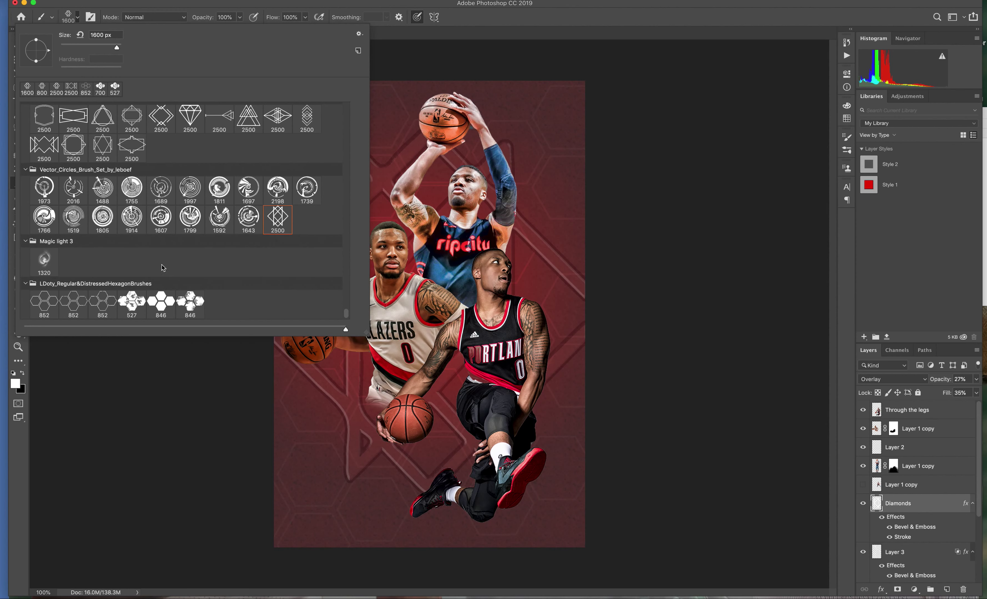
pyautogui.scroll(1, 133, 261)
pyautogui.scroll(3, 133, 261)
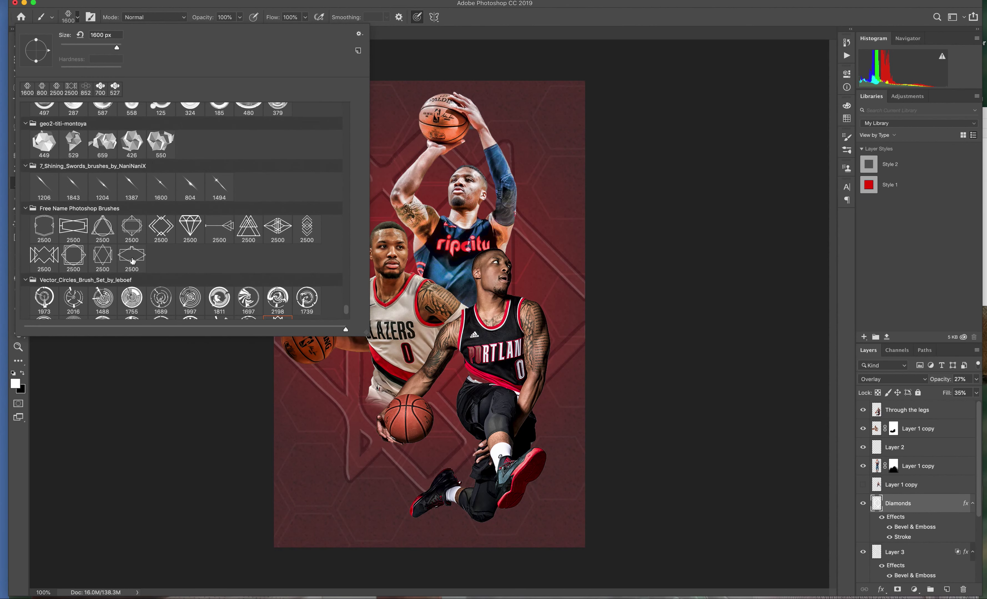
pyautogui.scroll(2, 133, 261)
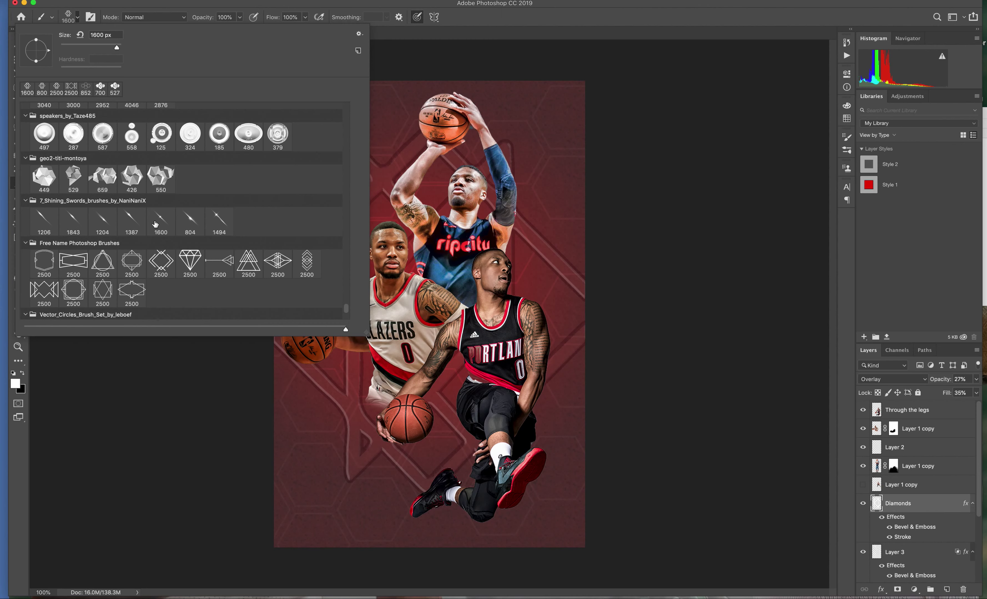
pyautogui.doubleClick(167, 222)
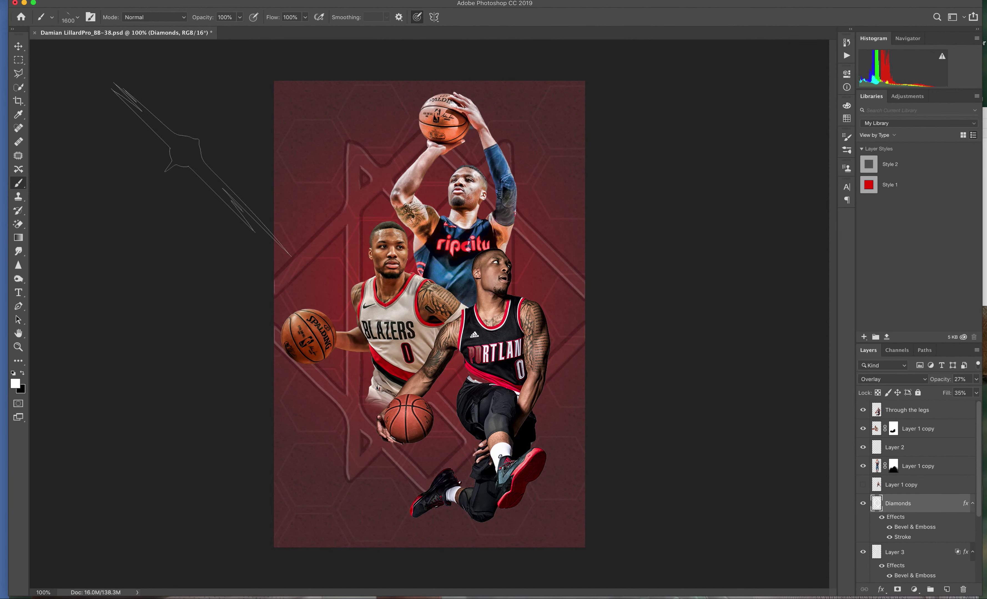
pyautogui.click(16, 384)
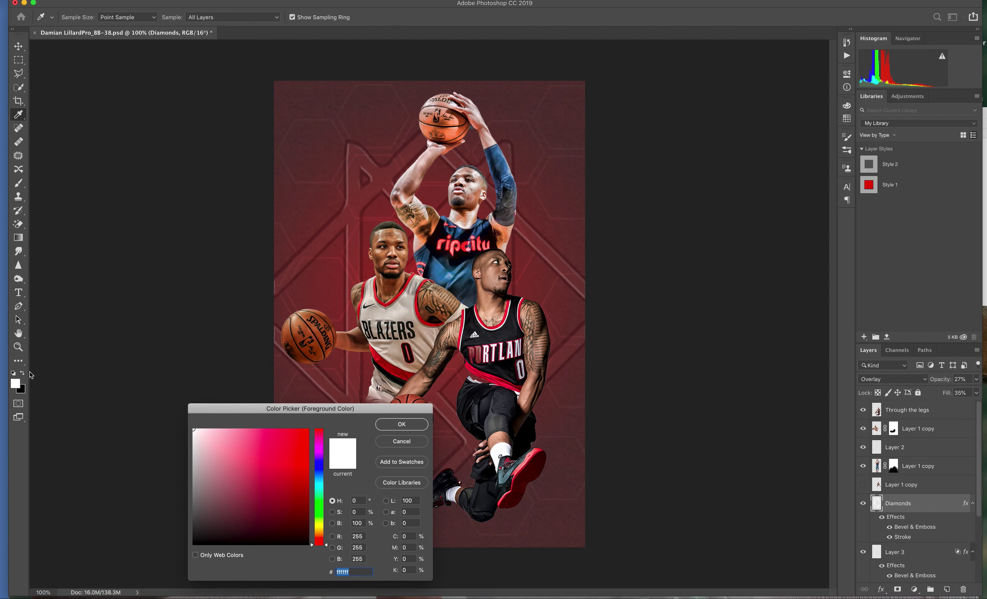
pyautogui.click(397, 425)
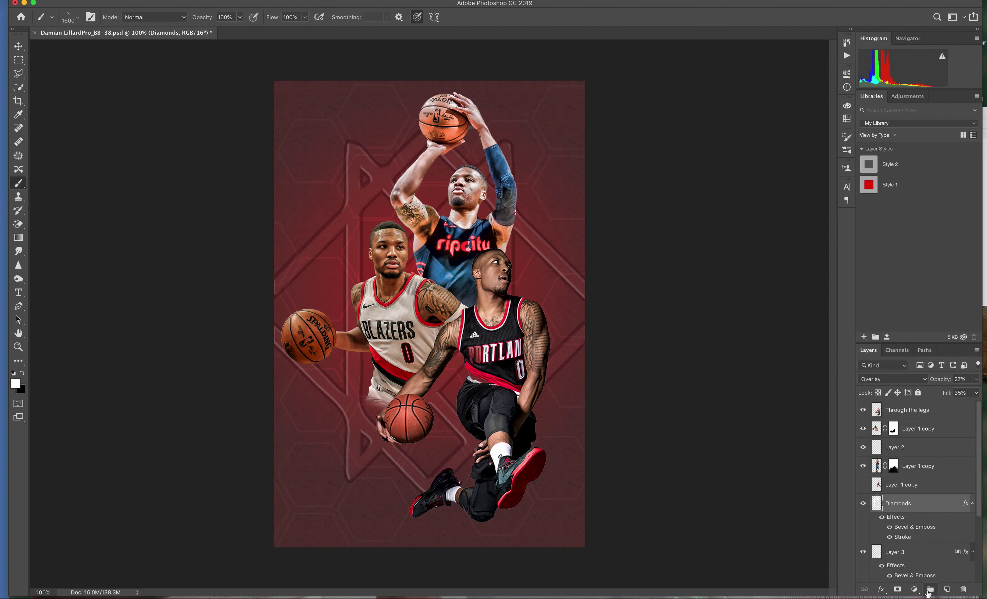
# - Add a new empty layer above Diamonds and rename it Lines
pyautogui.click(946, 590)
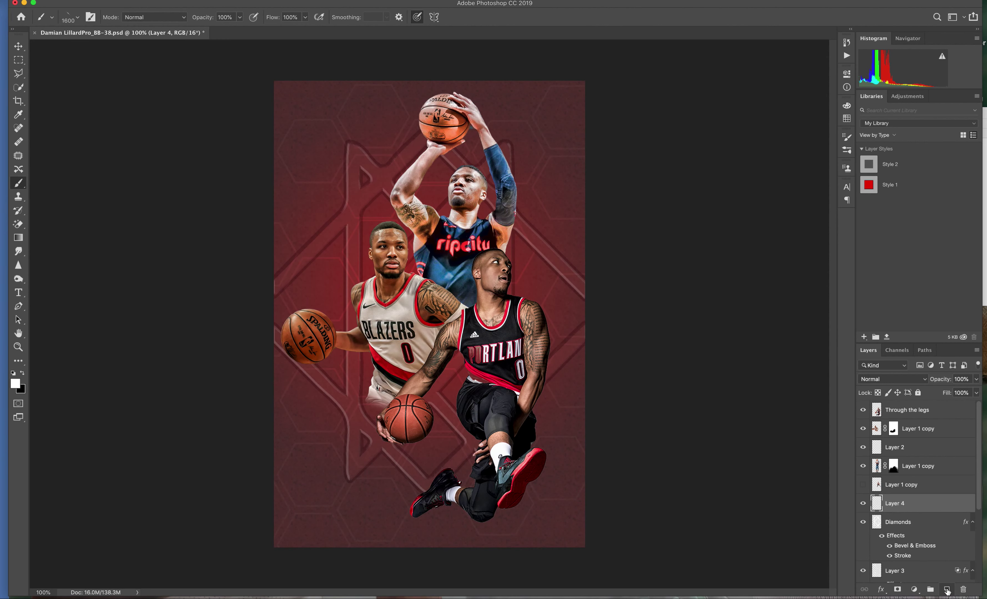
pyautogui.doubleClick(897, 504)
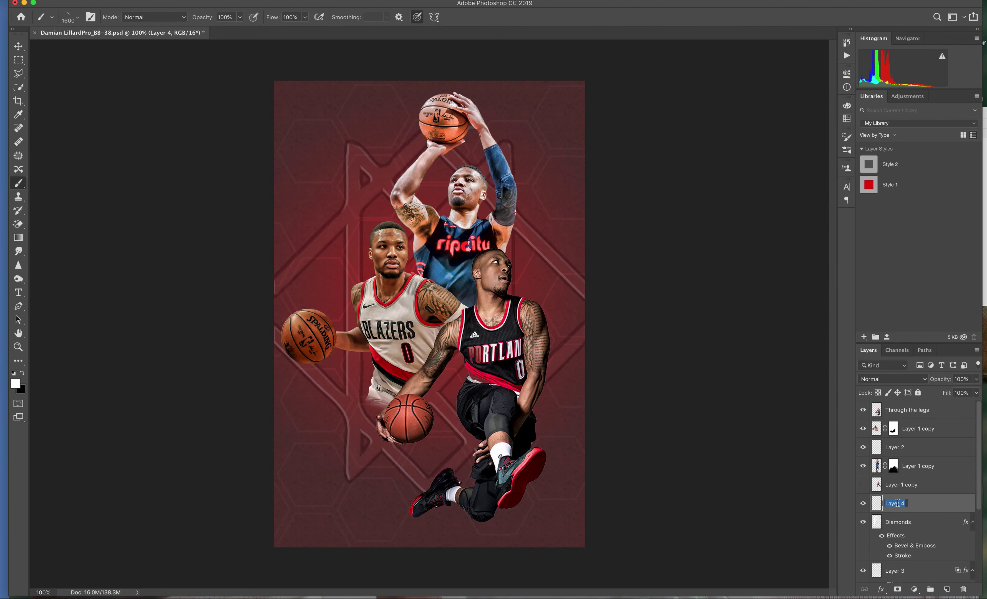
pyautogui.write('Lines')
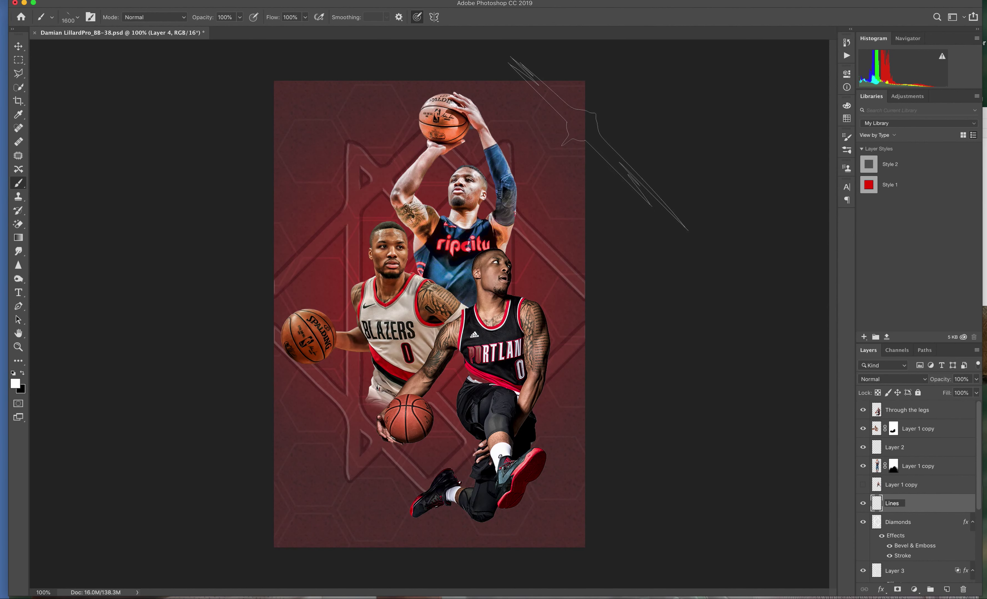
# - Trial light-streak stamps at the top right and across the poster, then undo them all
pyautogui.click(612, 164)
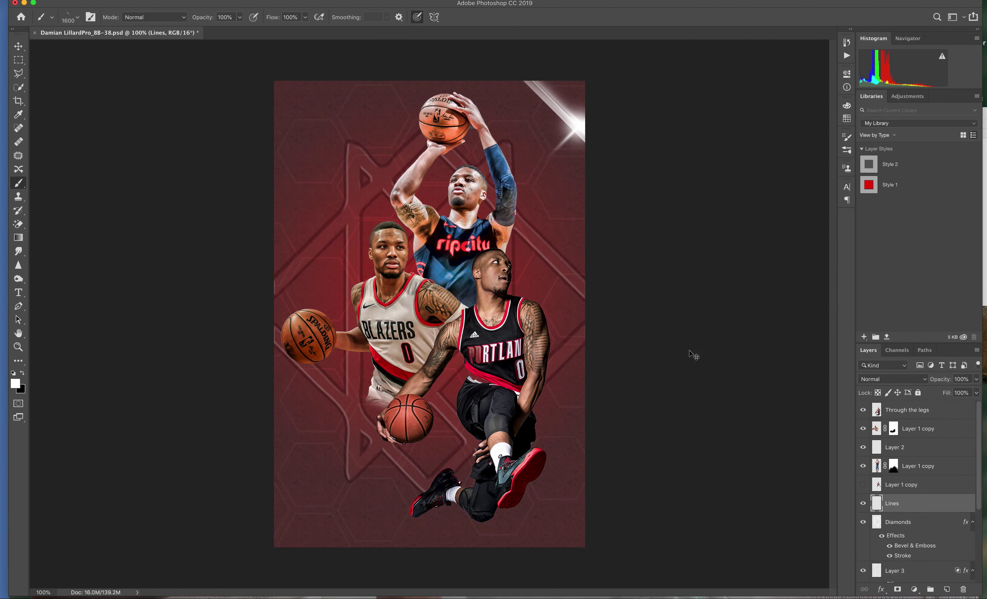
pyautogui.hotkey('ctrl', 'z')
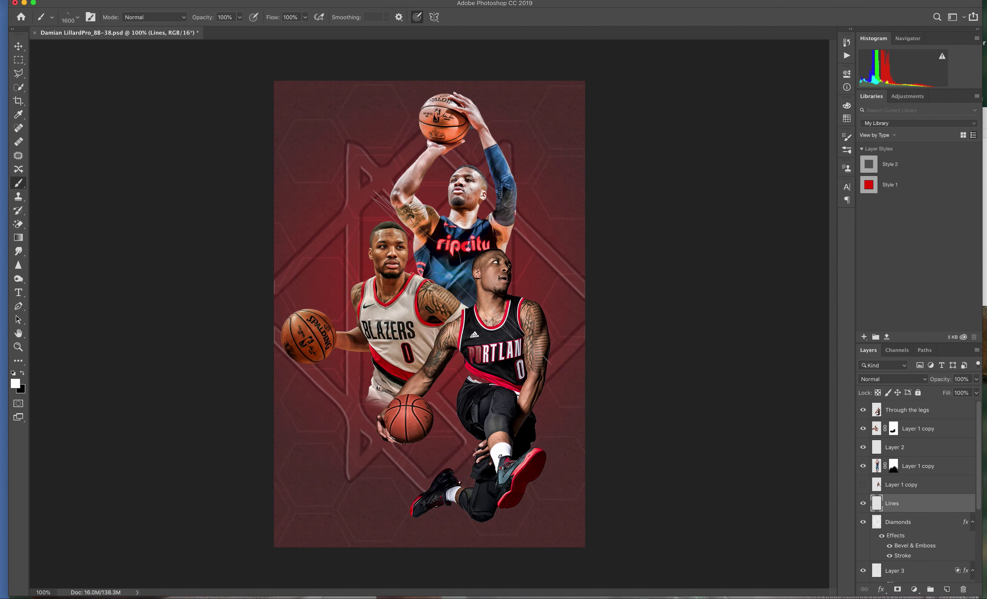
pyautogui.click(456, 275)
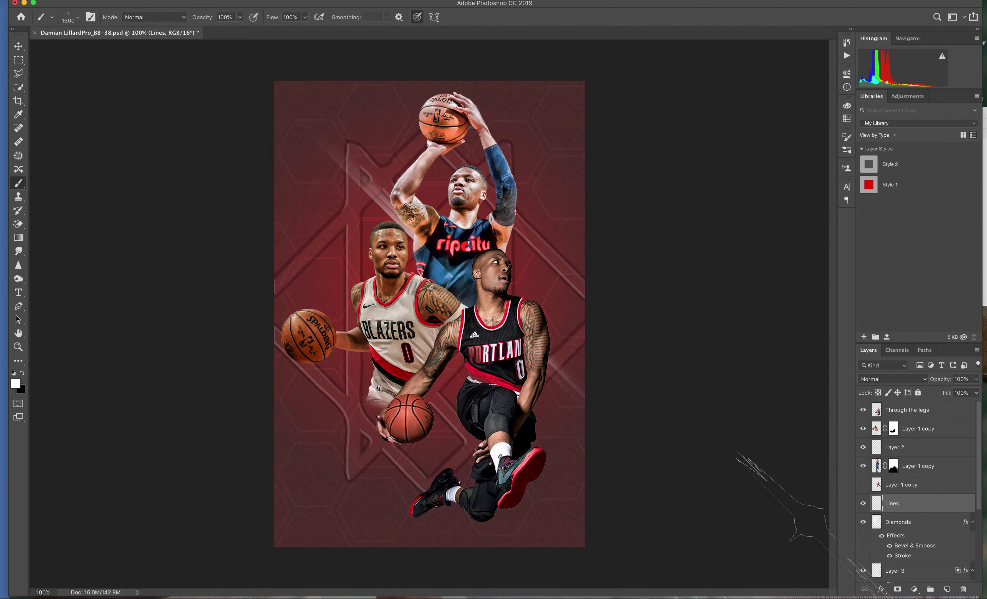
pyautogui.click(414, 372)
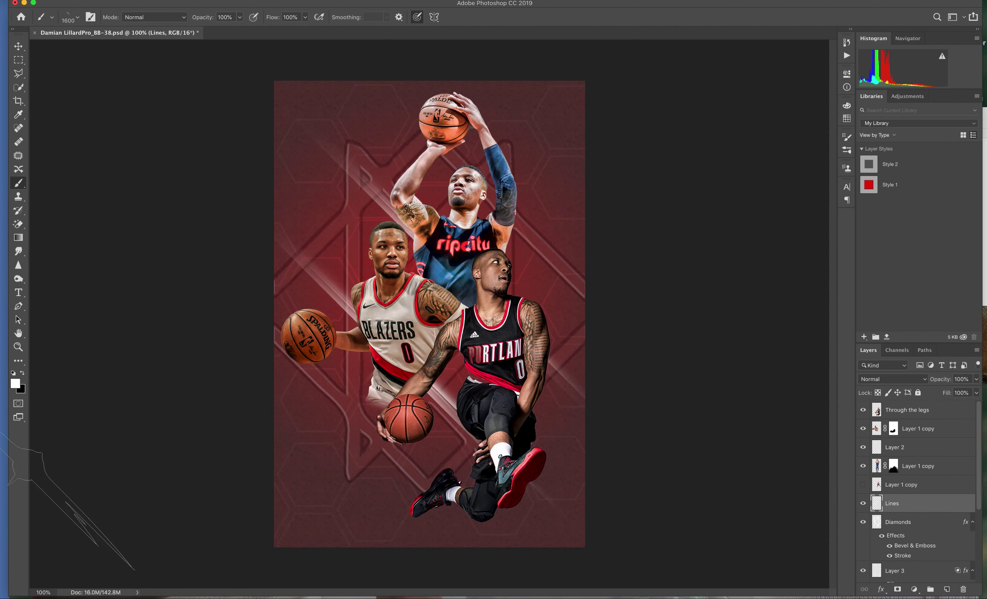
pyautogui.press('super+z')
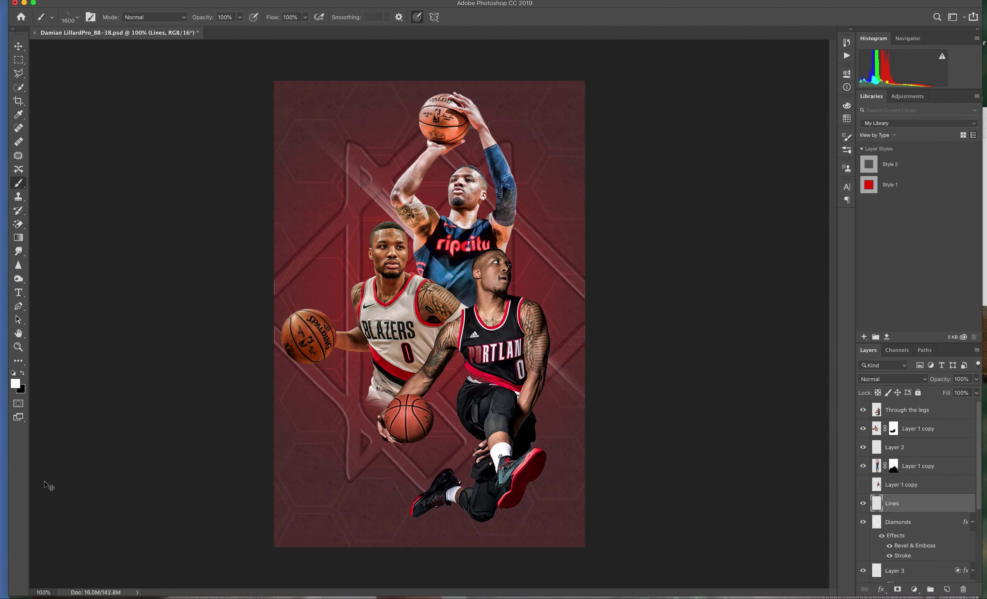
pyautogui.press('super+z')
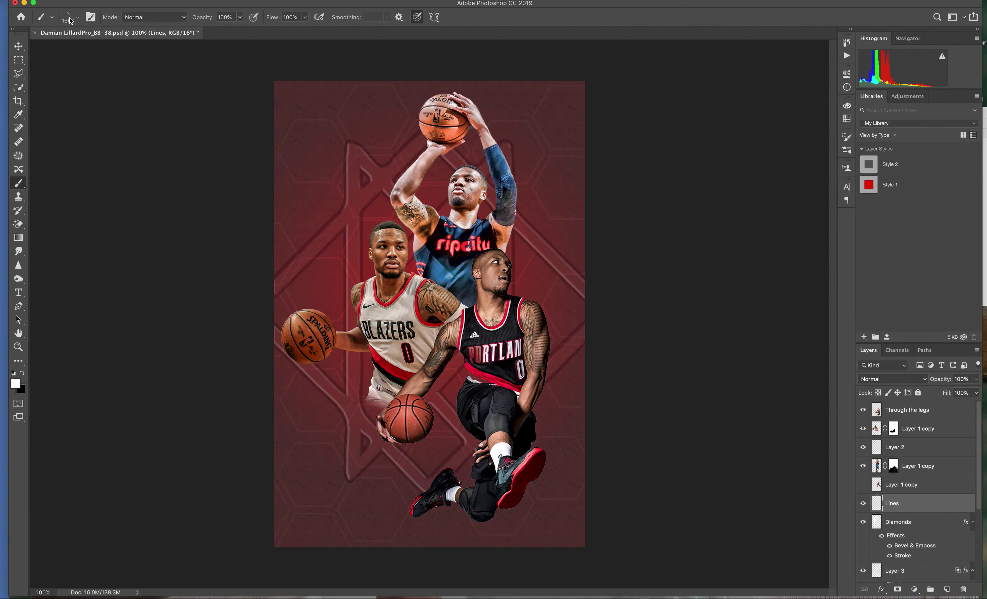
# - Rotate the sword brush tip to a steeper diagonal angle in the brush presets
pyautogui.click(70, 20)
pyautogui.moveTo(50, 56); pyautogui.dragTo(381, 173)
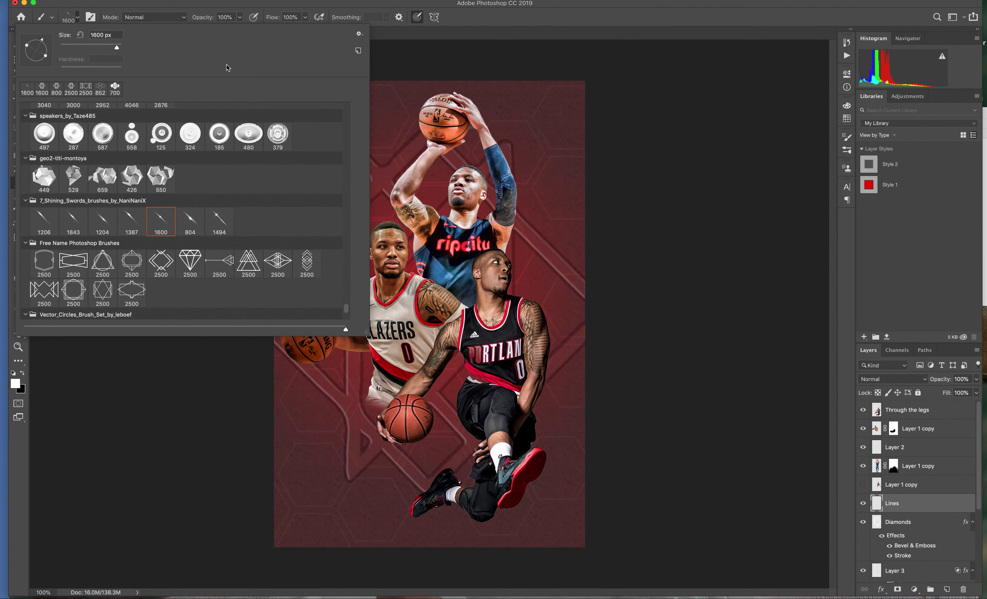
pyautogui.moveTo(44, 49); pyautogui.dragTo(36, 30)
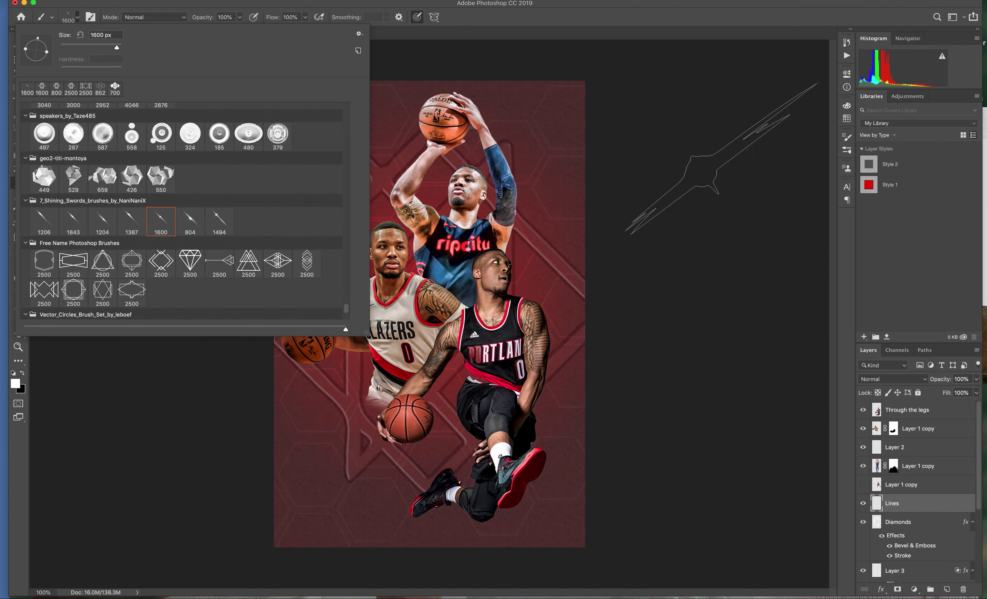
pyautogui.click(682, 145)
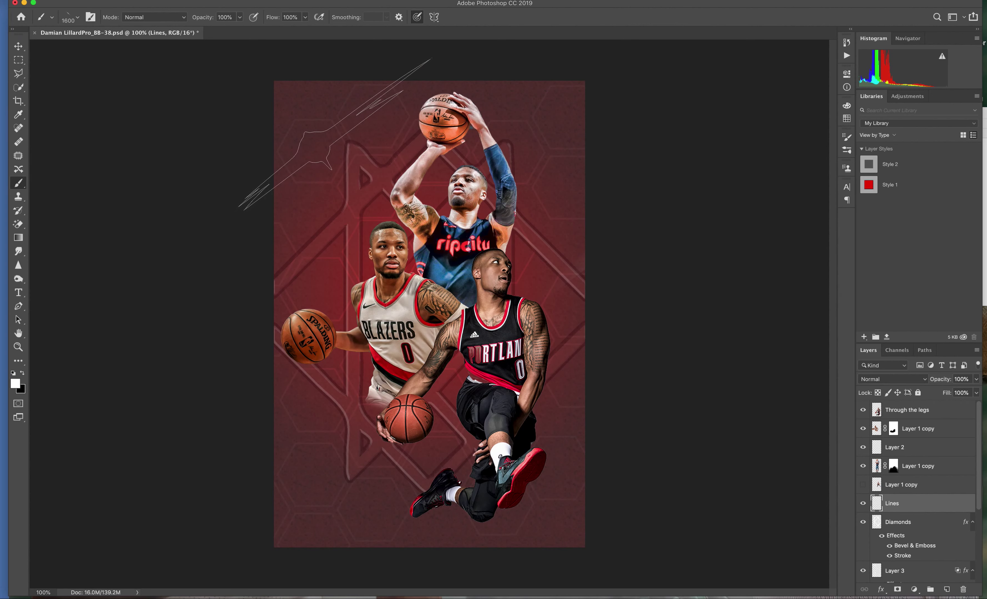
# - Trial glowing streaks at the upper left, upper right and behind the players, undoing each
pyautogui.click(316, 146)
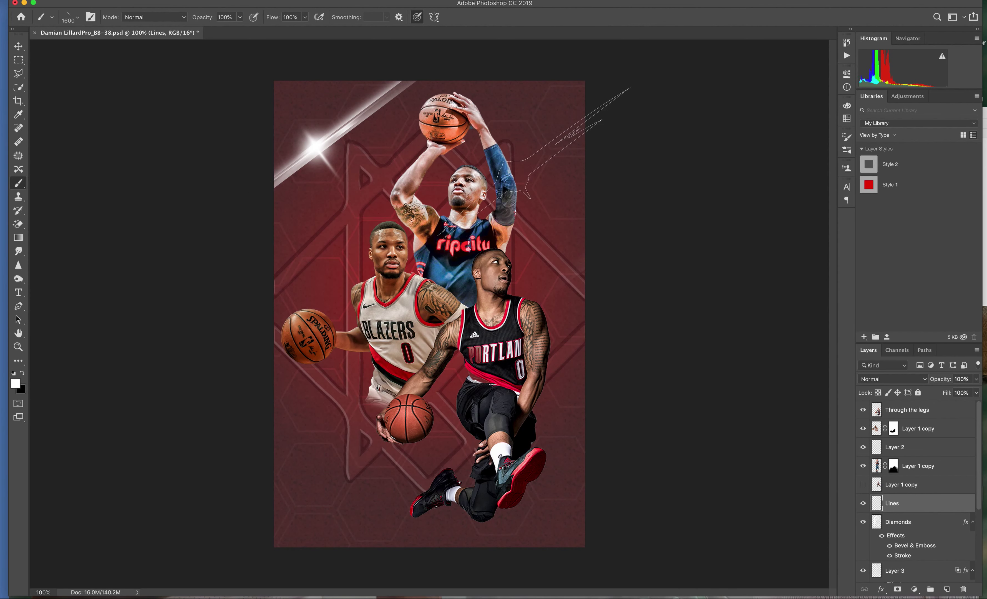
pyautogui.click(502, 146)
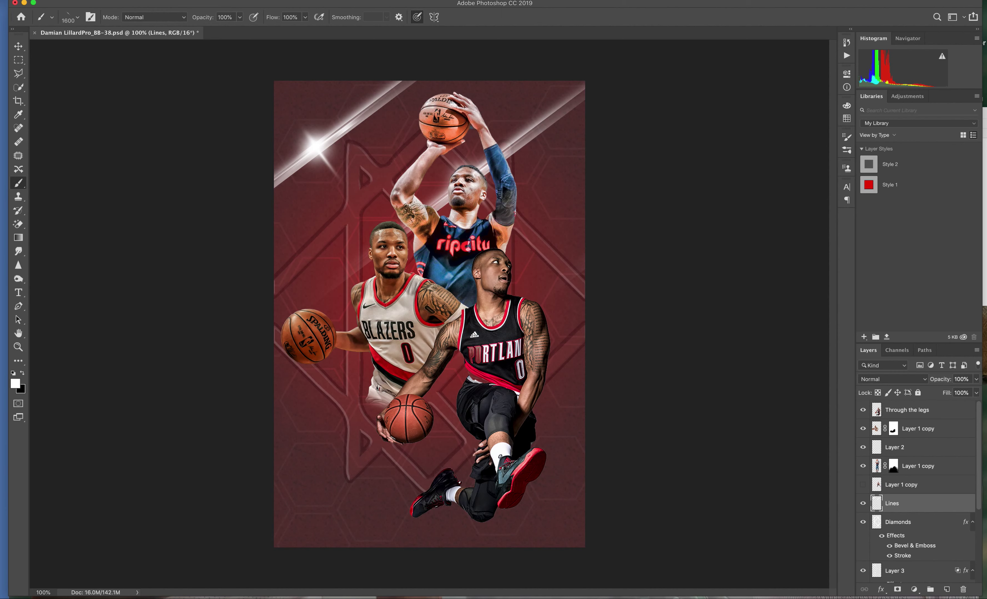
pyautogui.hotkey('ctrl', 'z')
pyautogui.hotkey('ctrl', 'z')
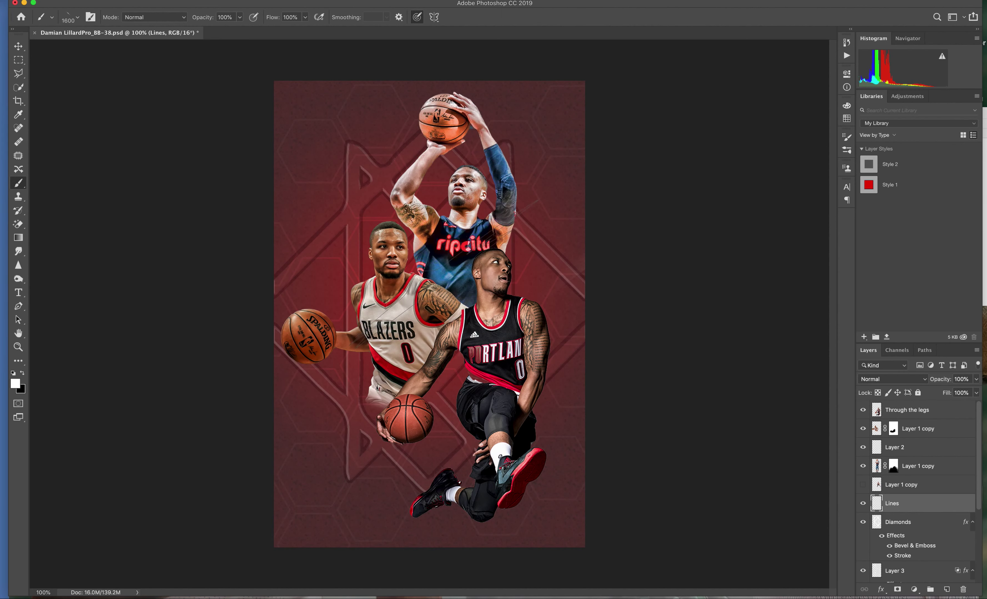
pyautogui.click(446, 275)
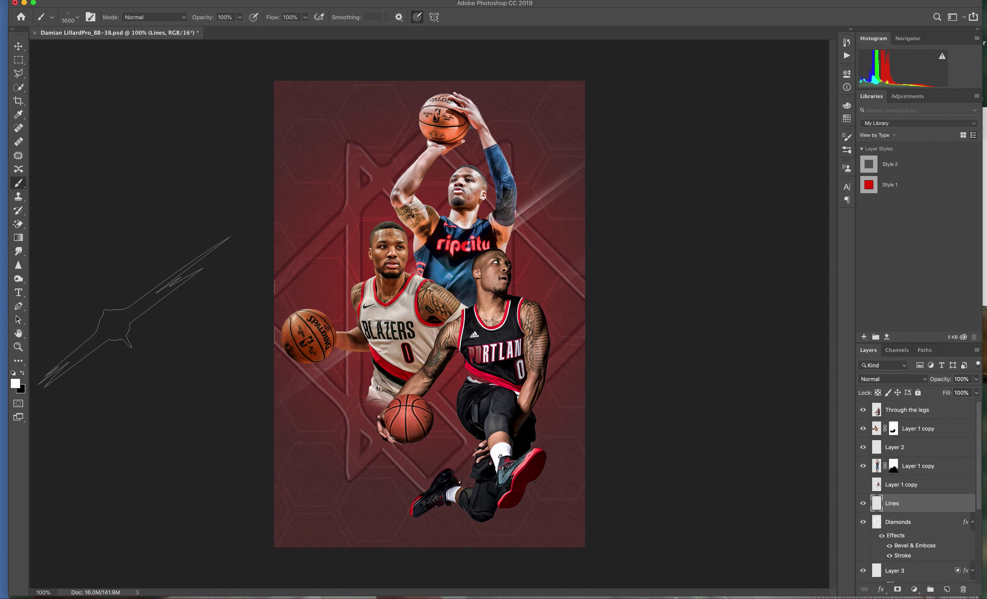
pyautogui.hotkey('ctrl', 'z')
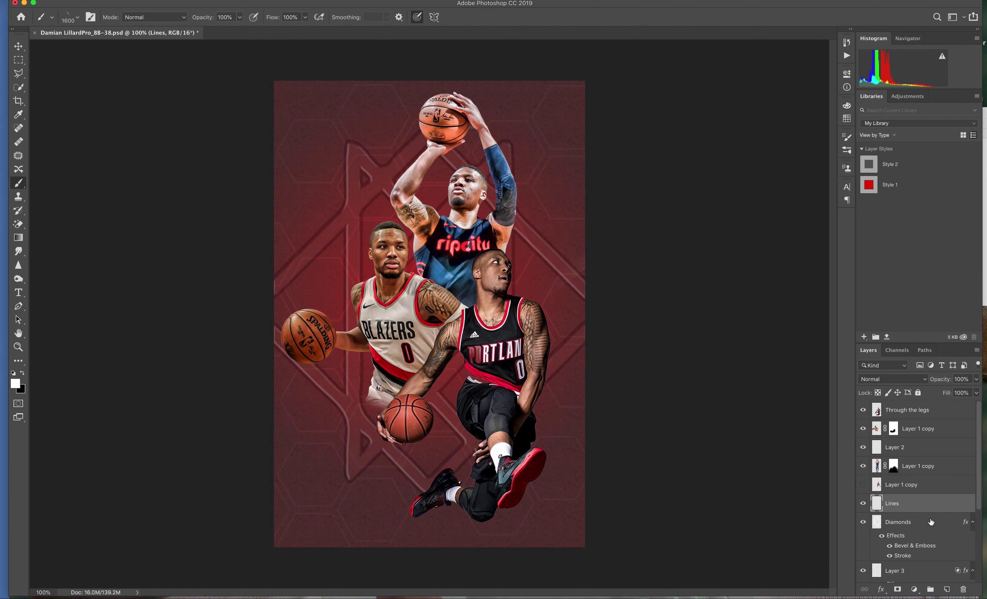
# - Move Lines above Layer 1 copy, trial one streak, and briefly show then re-hide Layer 1 copy
pyautogui.moveTo(921, 503); pyautogui.dragTo(921, 477)
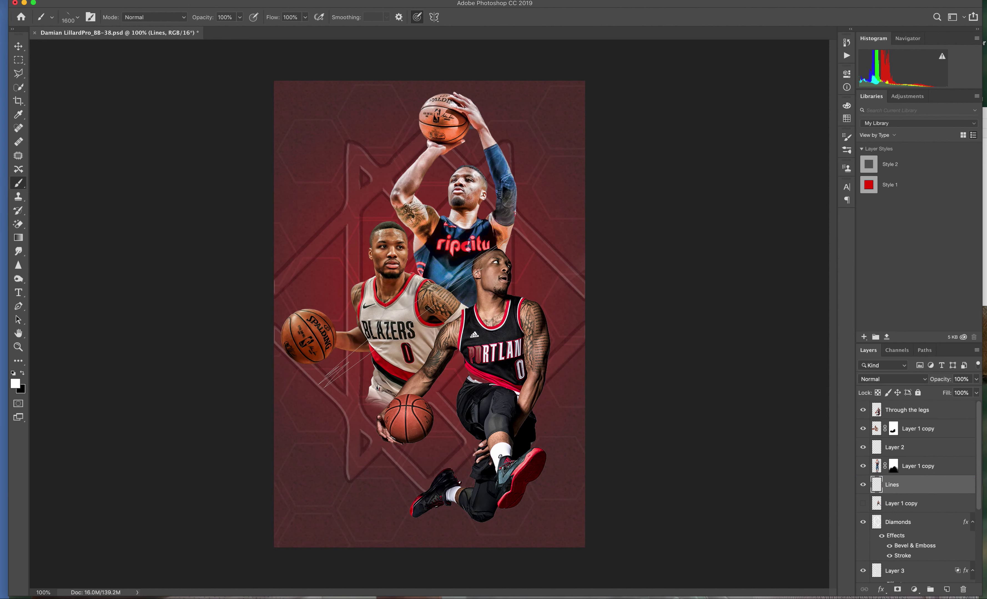
pyautogui.click(414, 313)
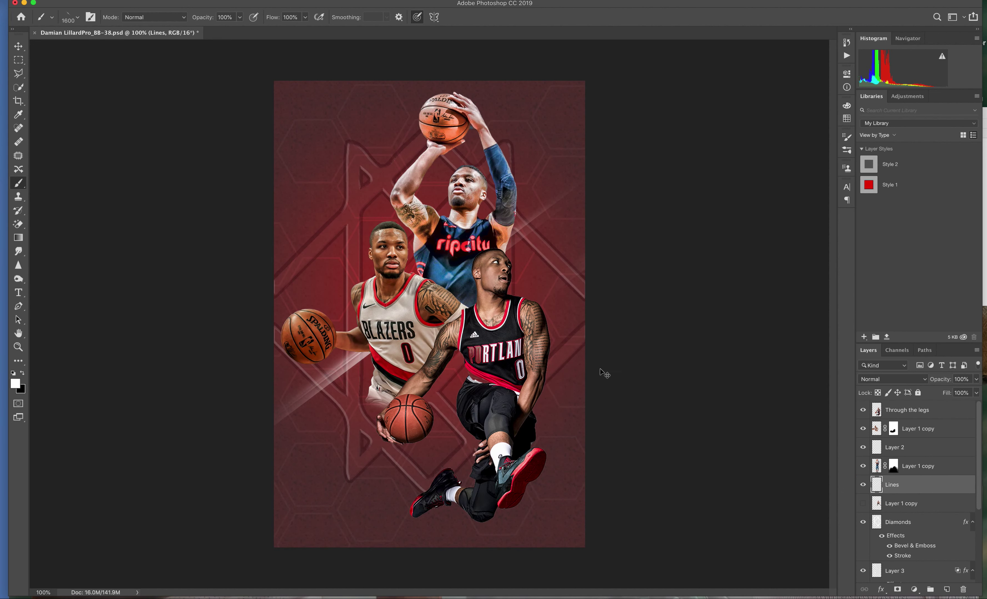
pyautogui.hotkey('ctrl', 'z')
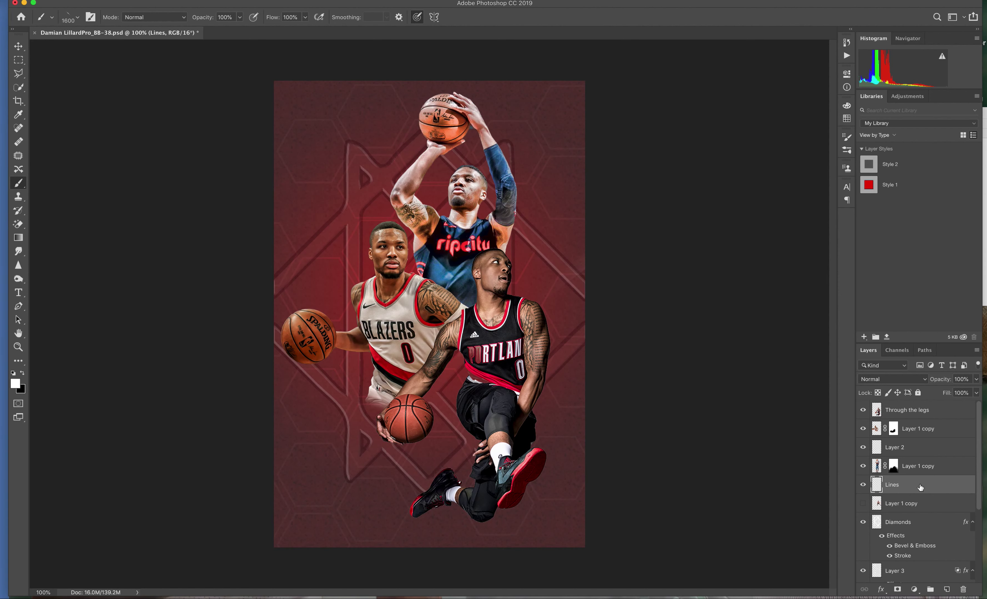
pyautogui.click(862, 504)
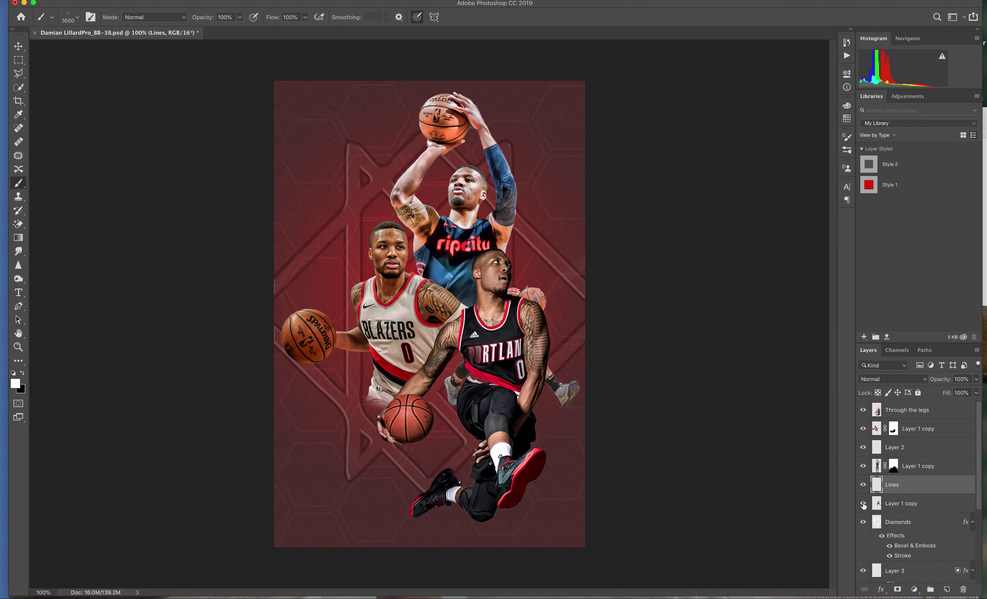
pyautogui.click(863, 504)
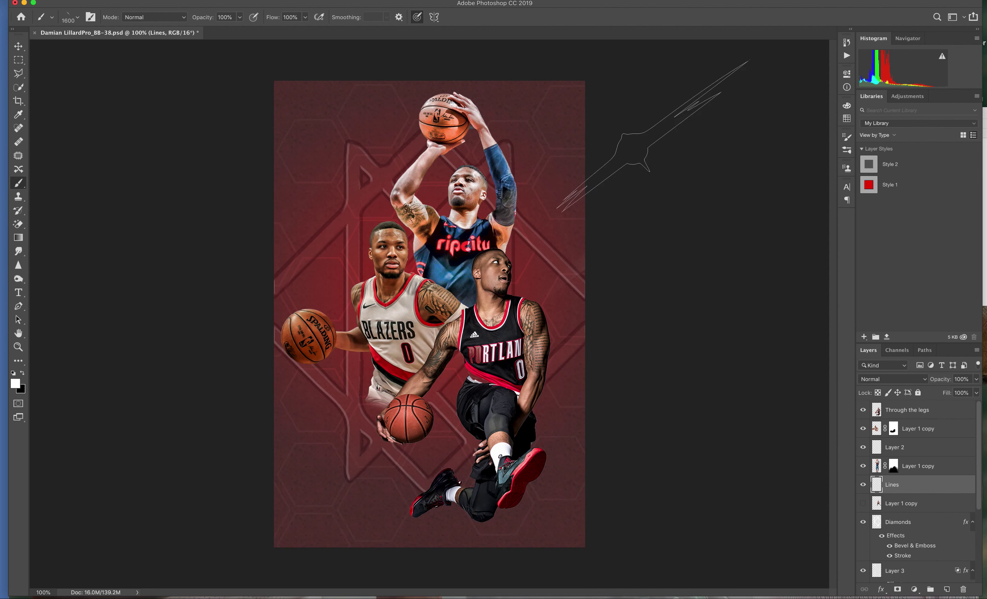
# - Trial a right-edge streak, undo it, and reduce the brush size to 1800
pyautogui.click(610, 136)
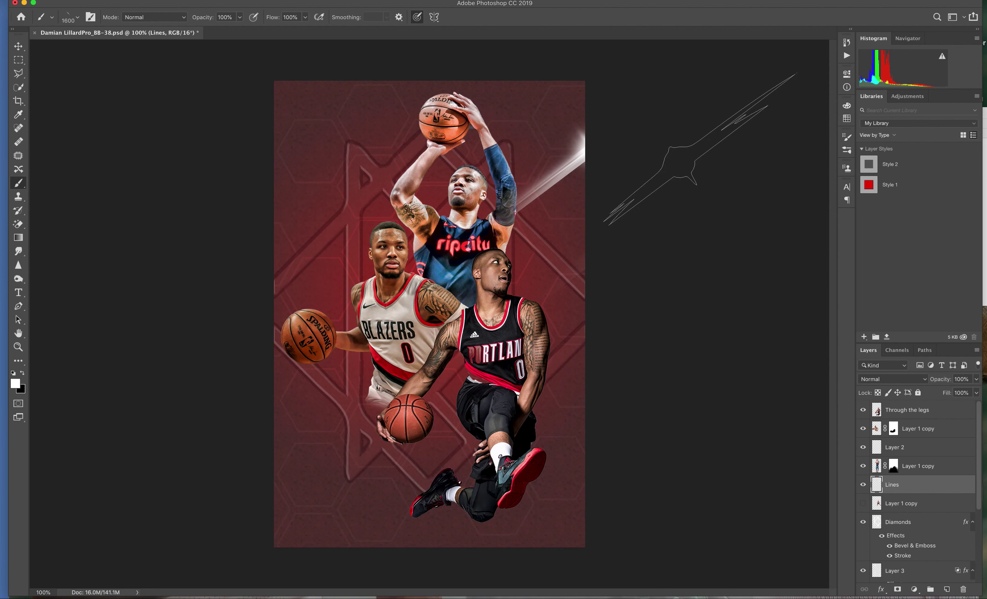
pyautogui.hotkey('ctrl', 'z')
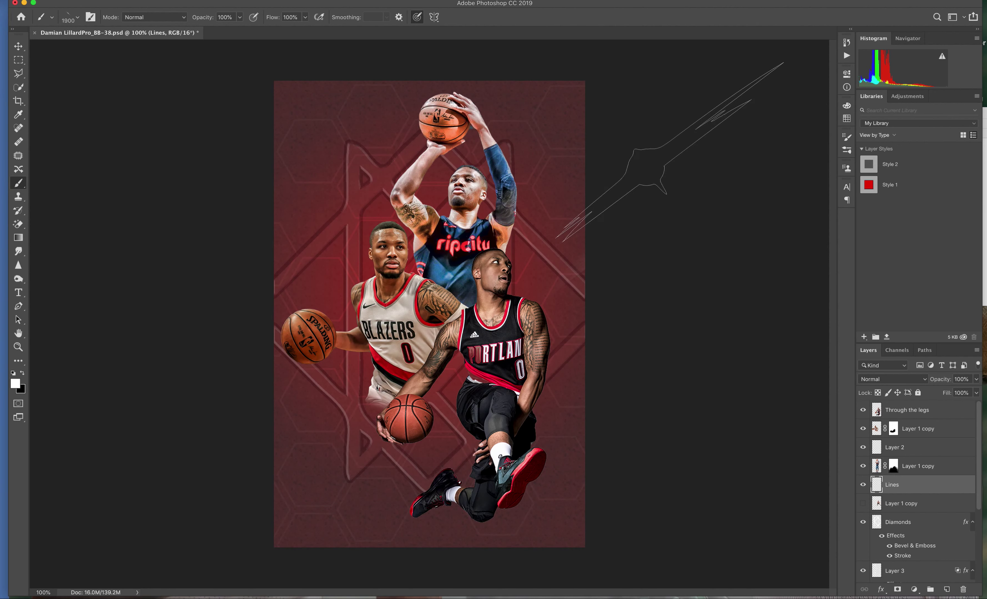
pyautogui.press(',')
pyautogui.press('[')
pyautogui.press('[')
pyautogui.press('[')
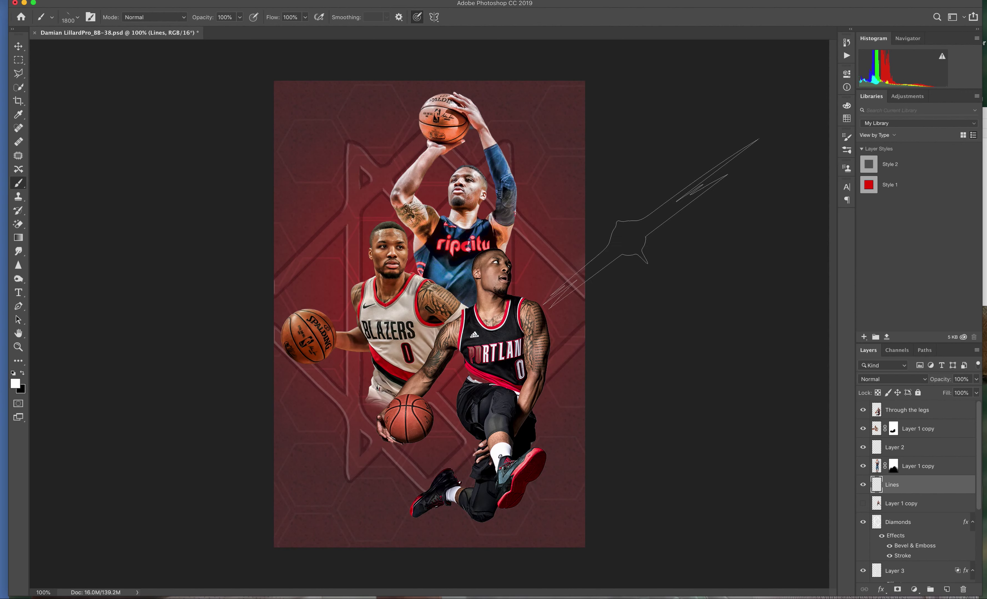
# - Trial streaks at the right, upper-right, left and lower-left edges, then undo them
pyautogui.click(651, 270)
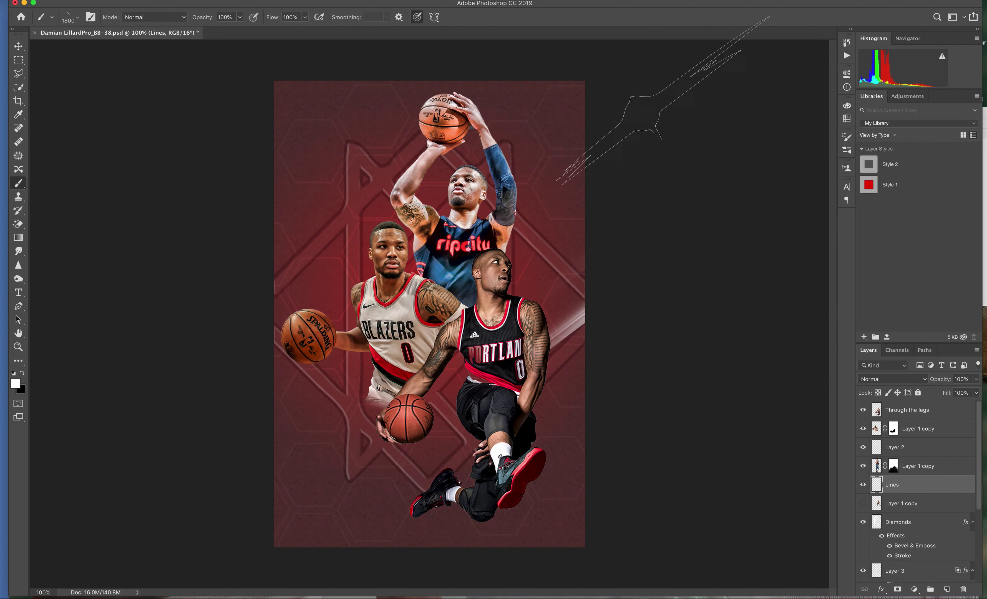
pyautogui.click(592, 75)
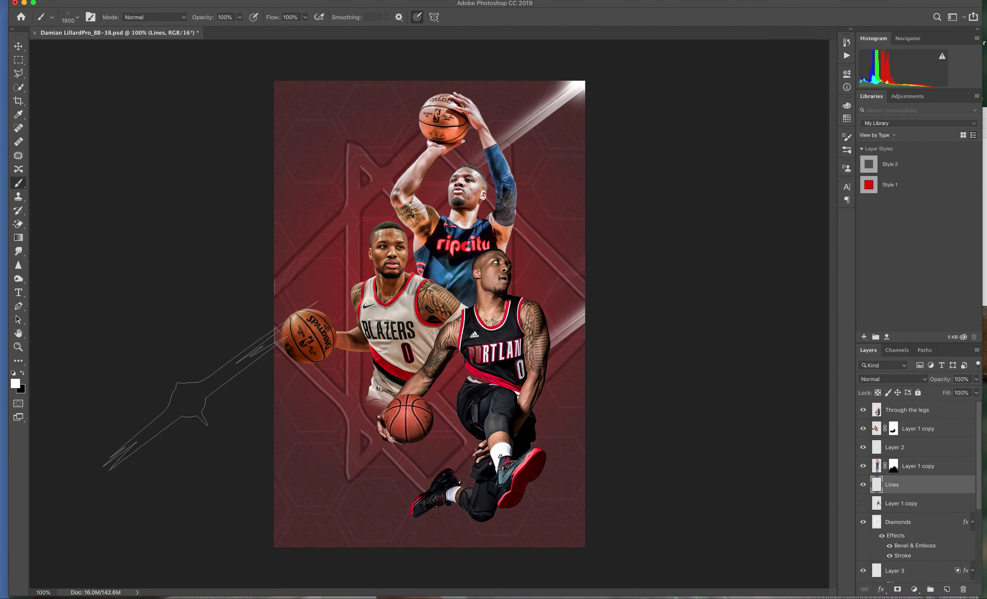
pyautogui.click(190, 400)
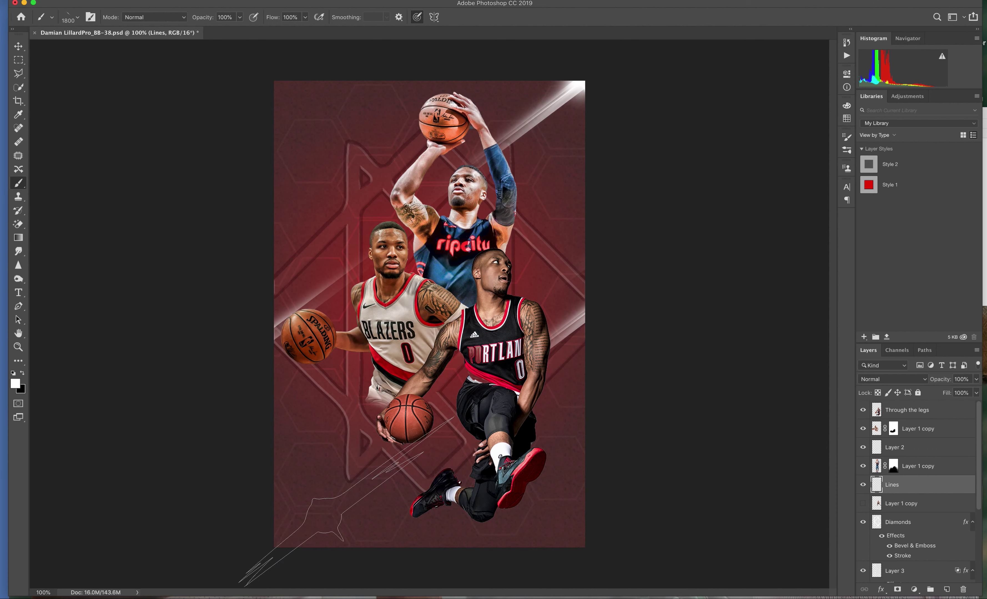
pyautogui.click(346, 501)
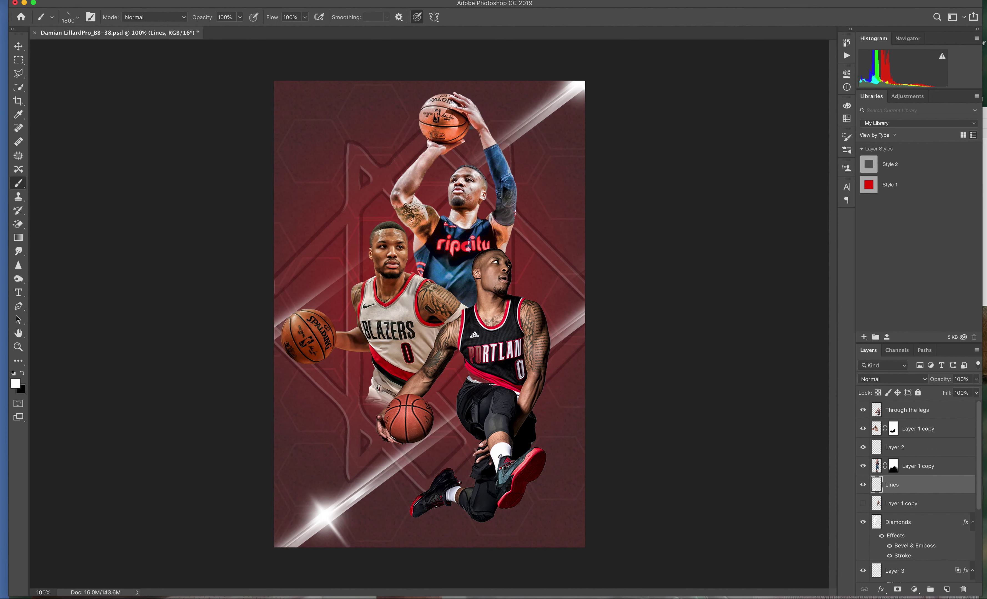
pyautogui.hotkey('ctrl', 'z')
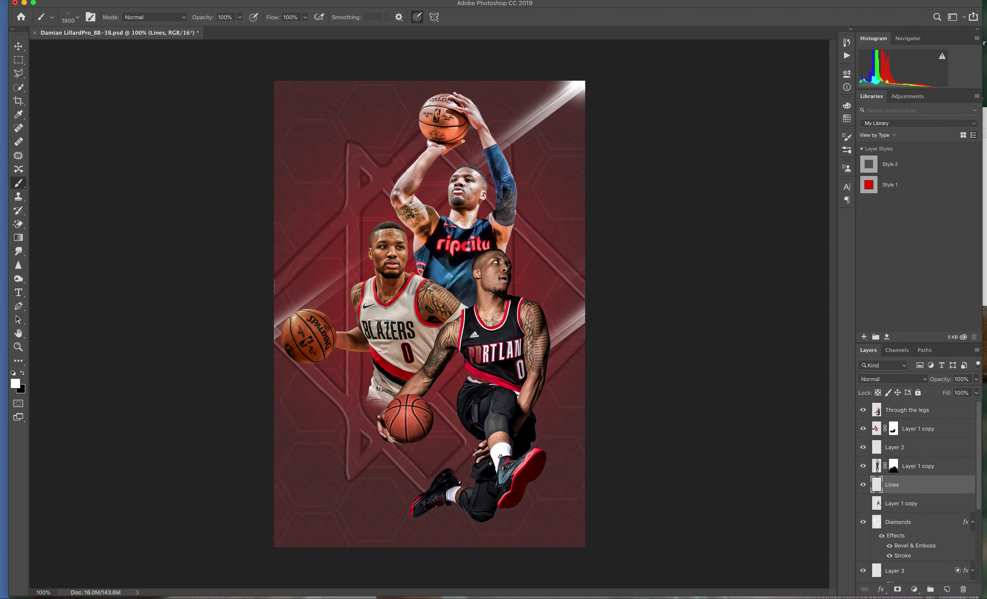
pyautogui.hotkey('ctrl', 'z')
pyautogui.hotkey('ctrl', 'z')
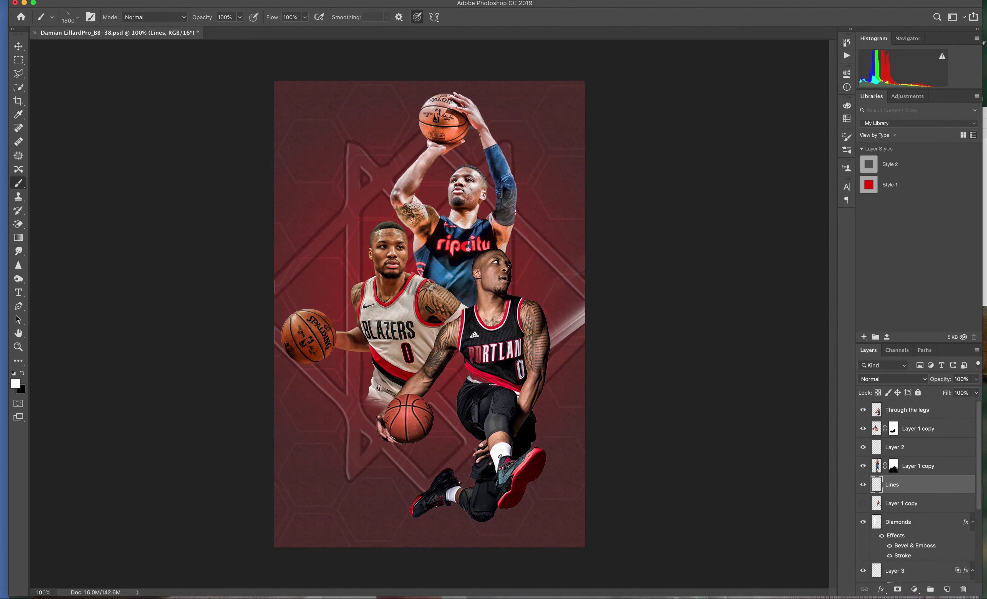
pyautogui.hotkey('ctrl', 'z')
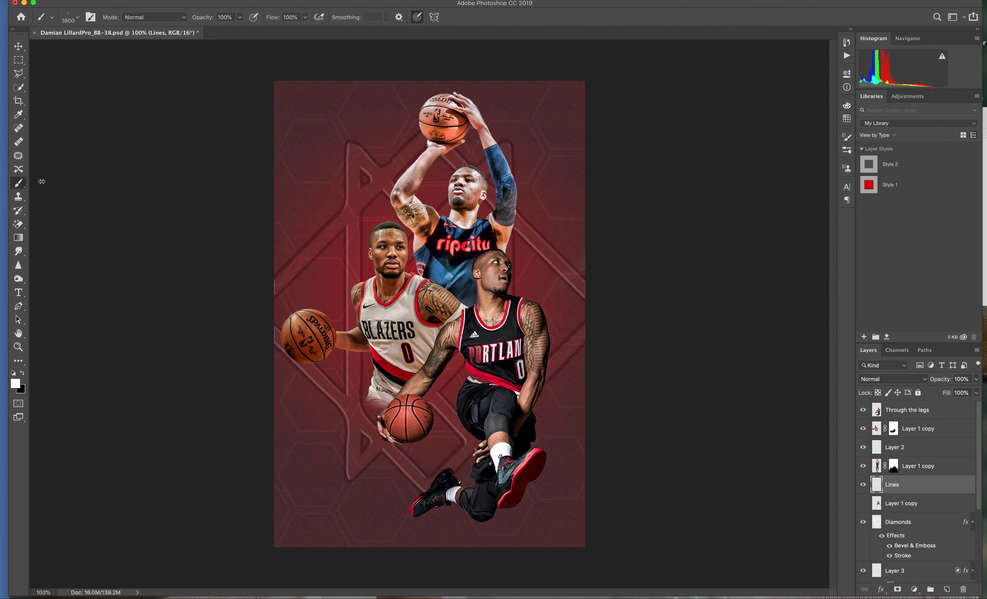
pyautogui.click(68, 16)
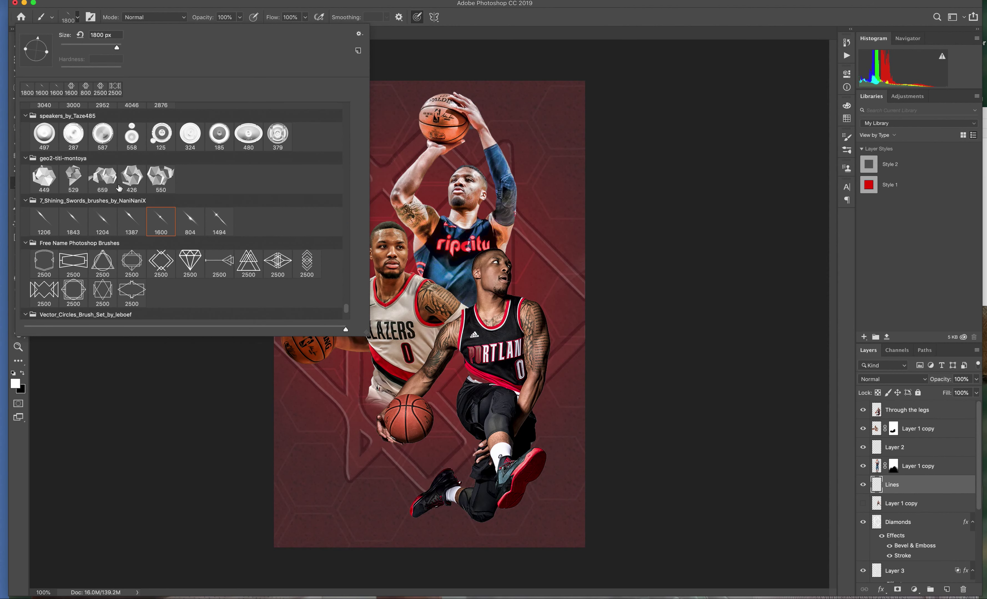
# - Try the 1204 and 1600 streak brushes with an upper-left test stamp, then undo it
pyautogui.doubleClick(102, 220)
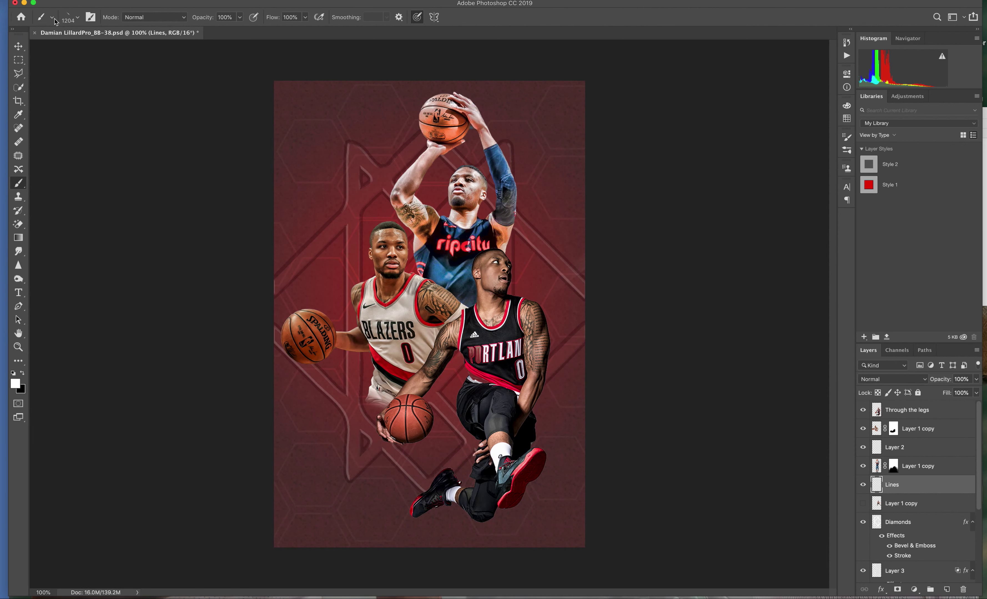
pyautogui.click(69, 19)
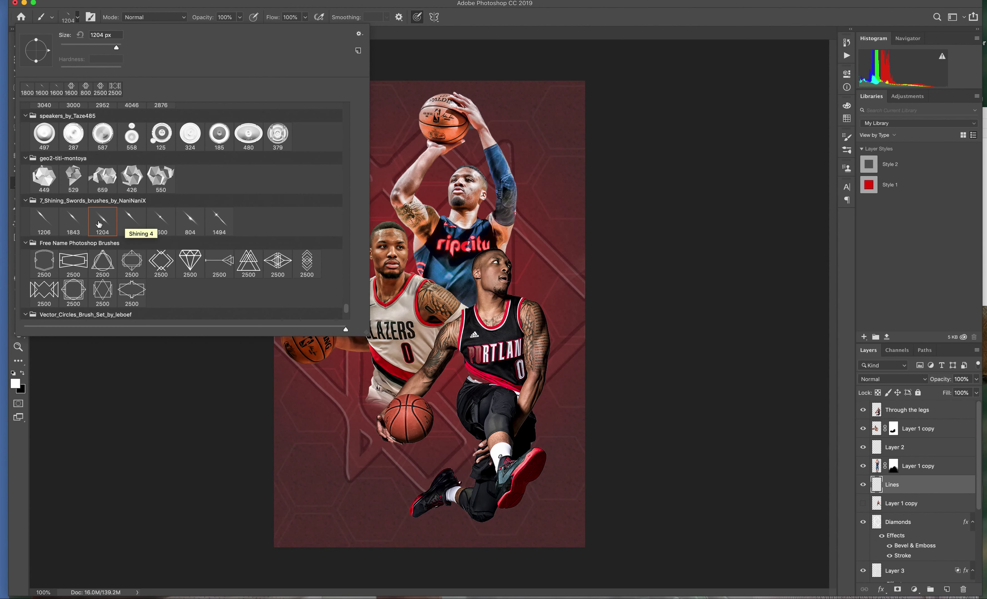
pyautogui.doubleClick(159, 220)
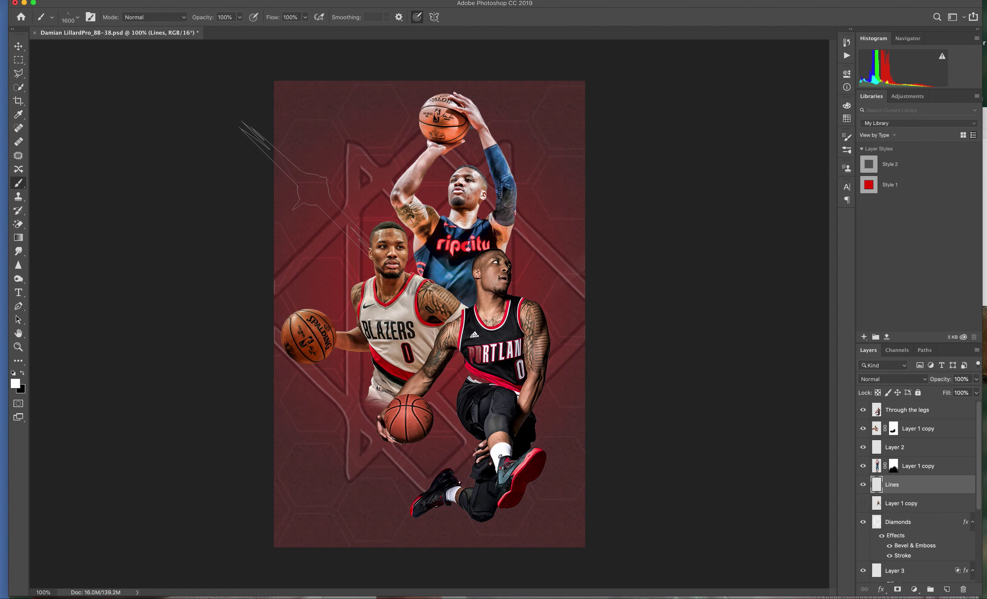
pyautogui.click(331, 204)
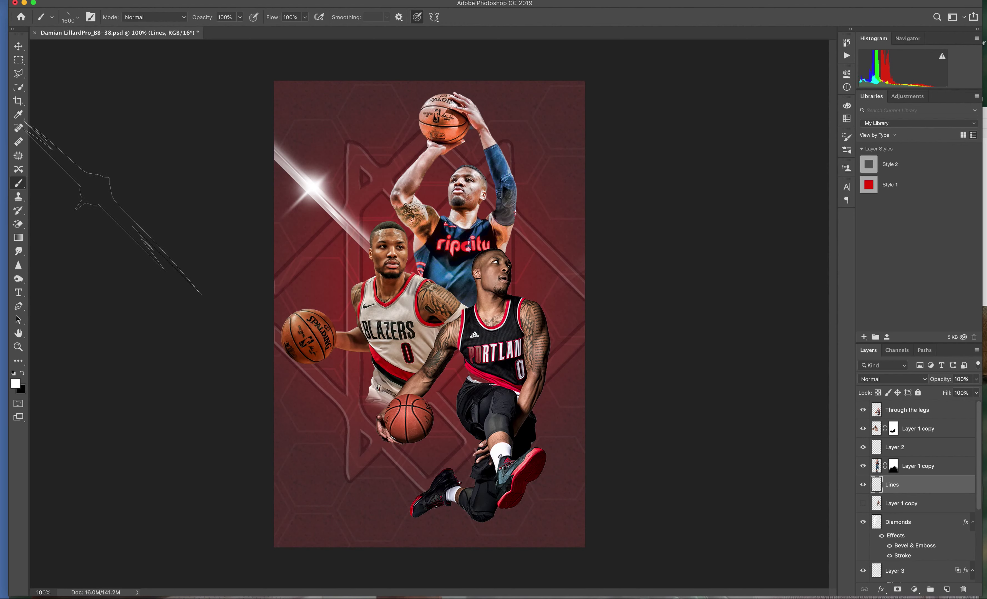
pyautogui.hotkey('ctrl', 'z')
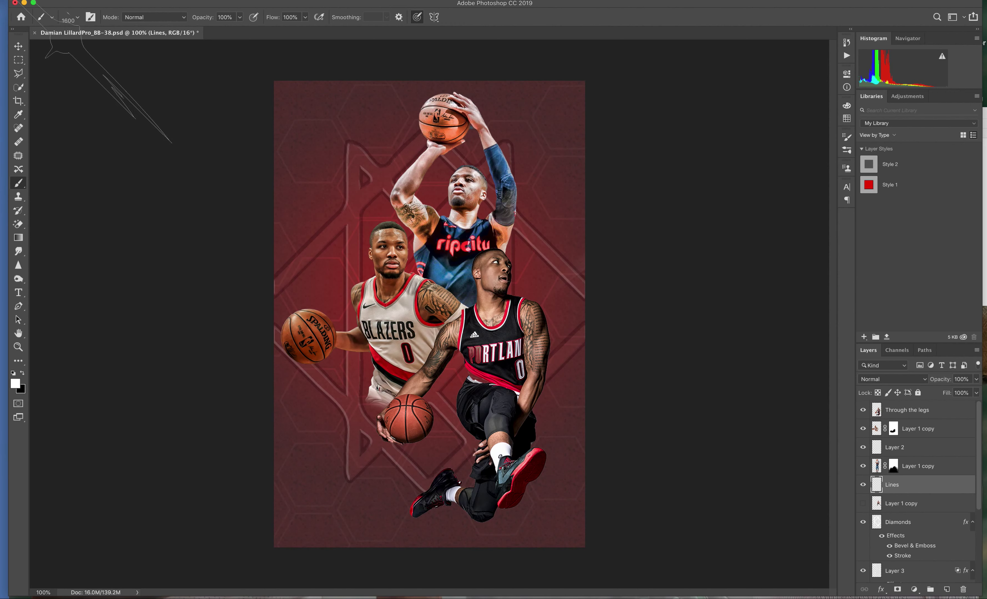
# - With the 1387 brush, paint streaks at the top-right and top-left corners; discard one by the lower player
pyautogui.click(70, 19)
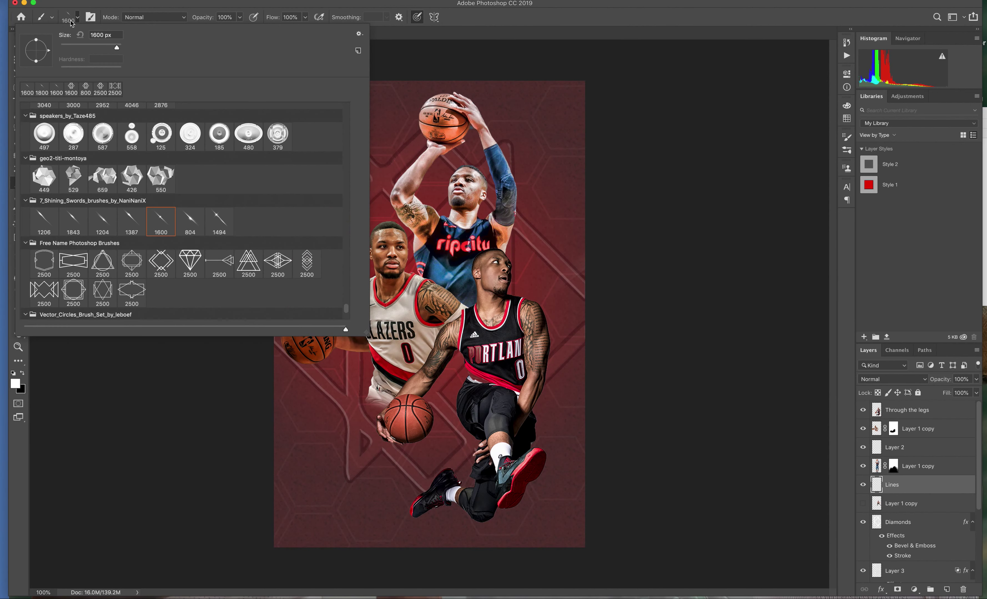
pyautogui.doubleClick(131, 220)
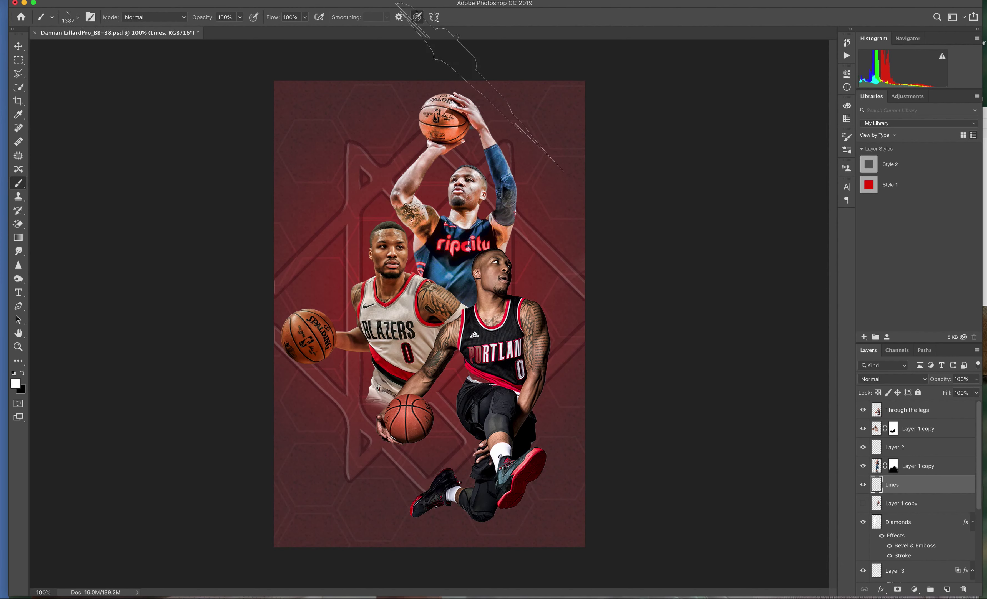
pyautogui.click(500, 106)
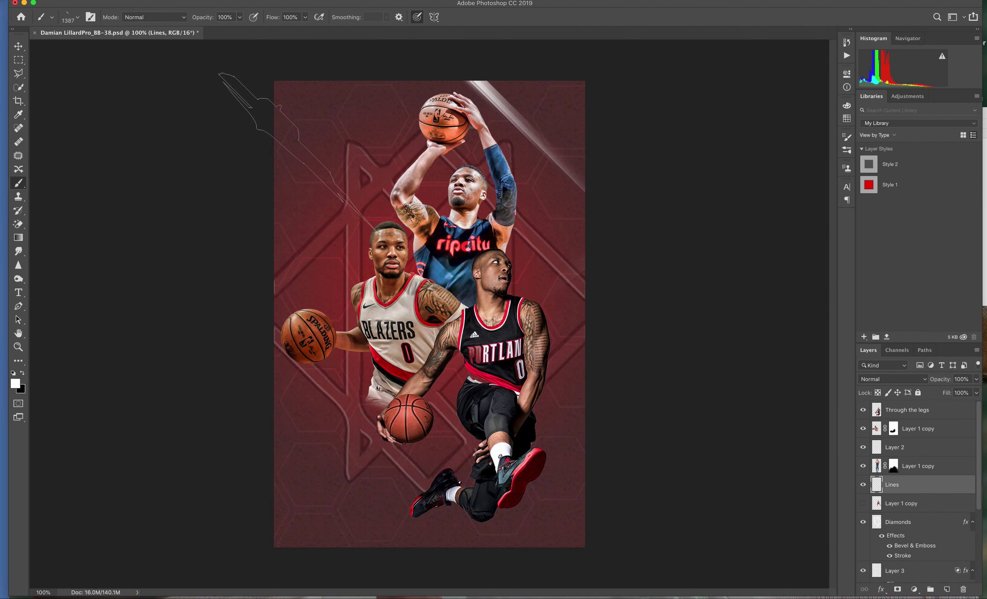
pyautogui.click(355, 121)
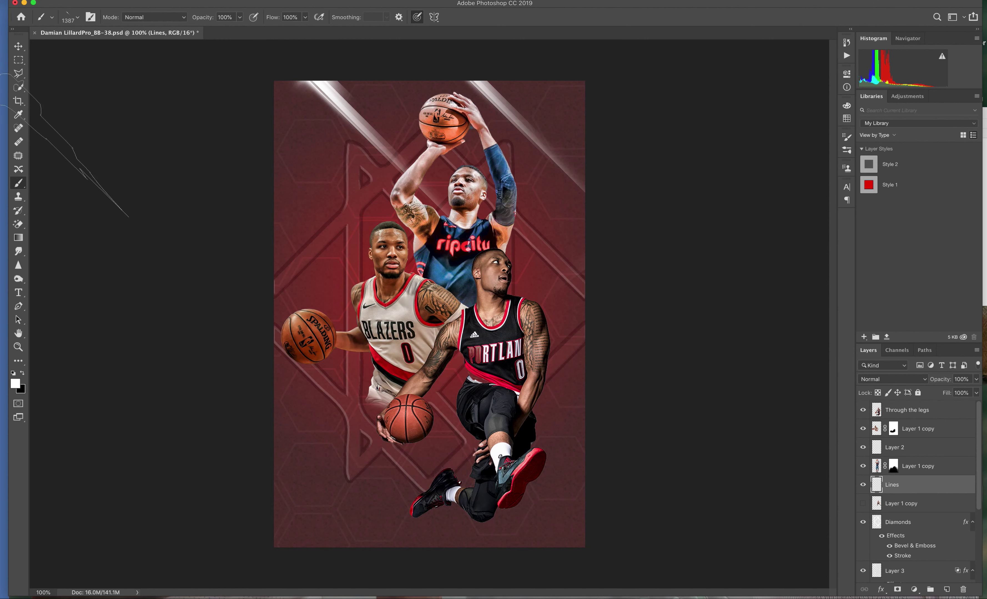
pyautogui.hotkey('ctrl', 'z')
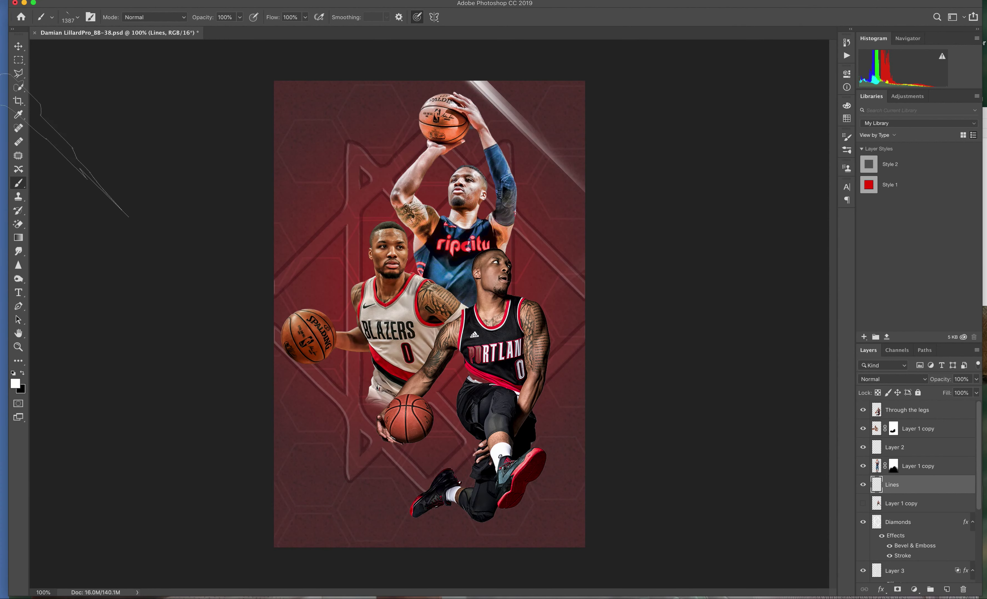
pyautogui.hotkey('ctrl', 'shift', 'z')
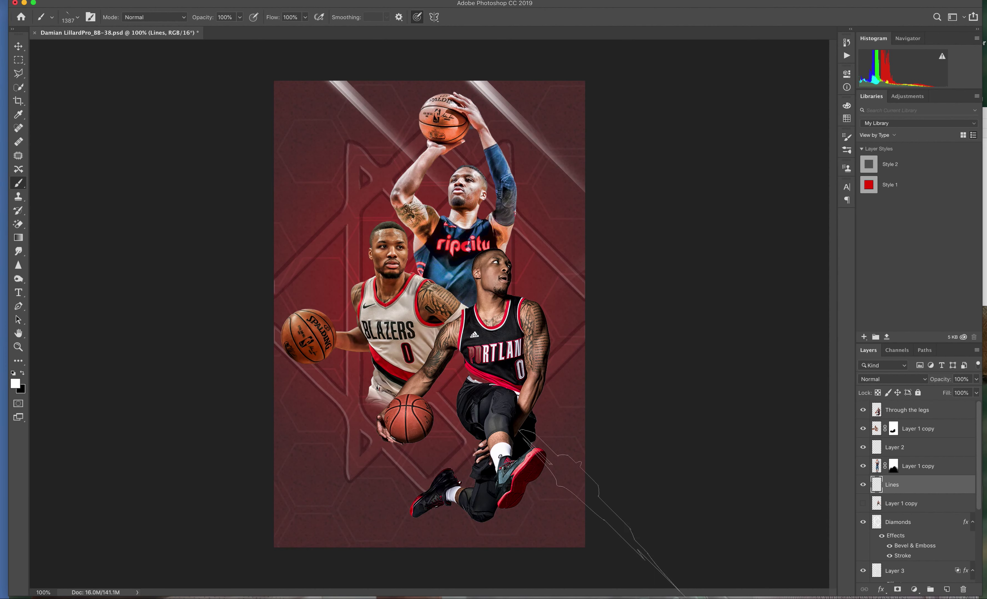
pyautogui.click(592, 321)
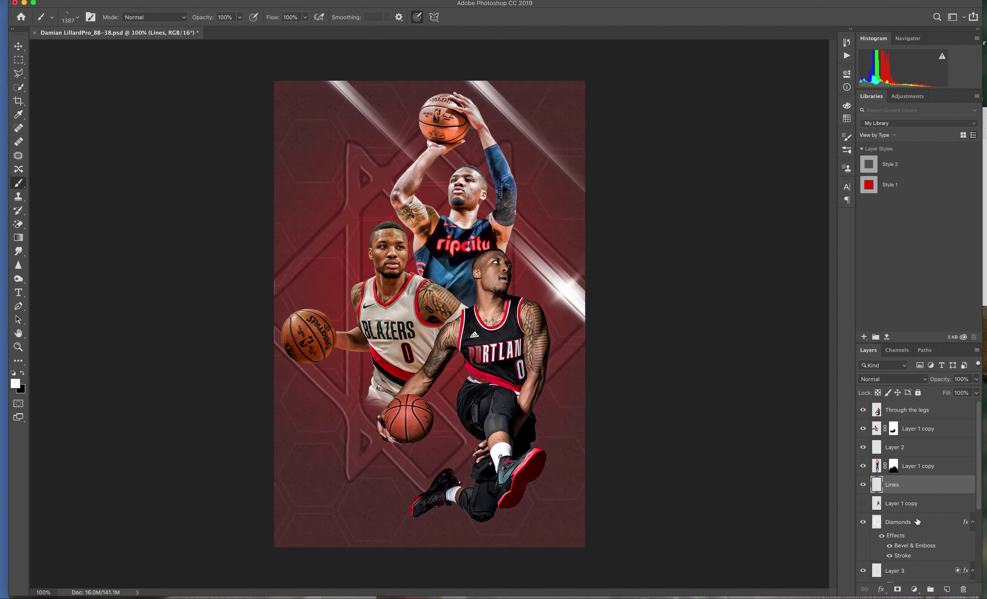
pyautogui.hotkey('ctrl', 'z')
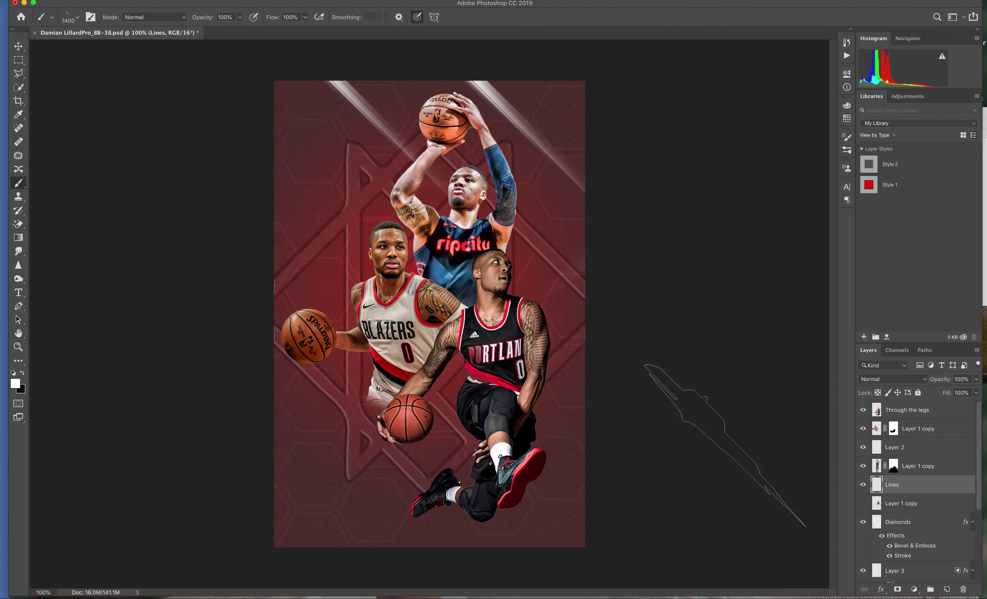
# - Enlarge the brush and paint streaks along the left, lower-right and lower-left edges
pyautogui.press(']')
pyautogui.press(']')
pyautogui.press(']')
pyautogui.press(']')
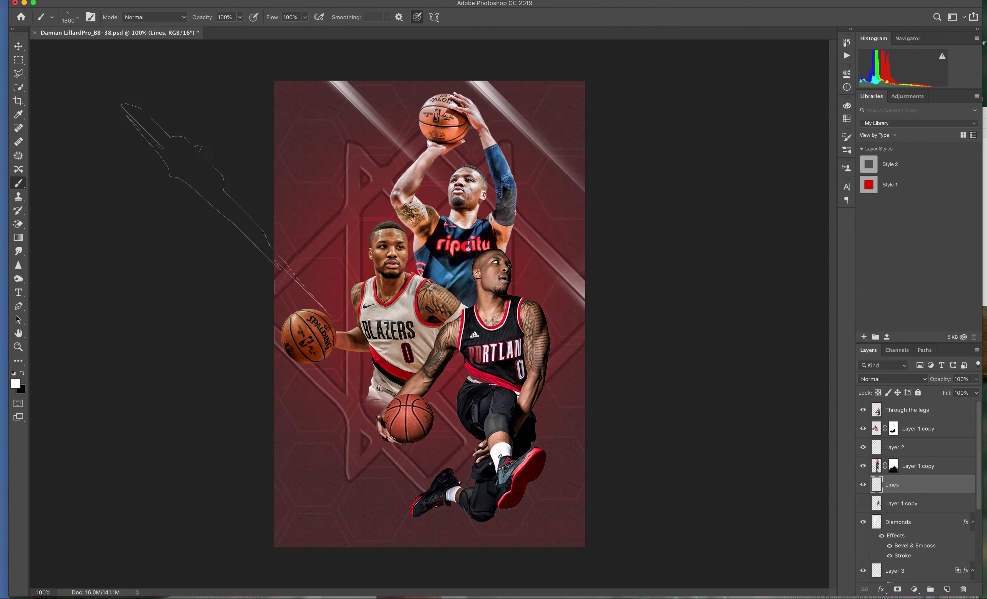
pyautogui.click(243, 219)
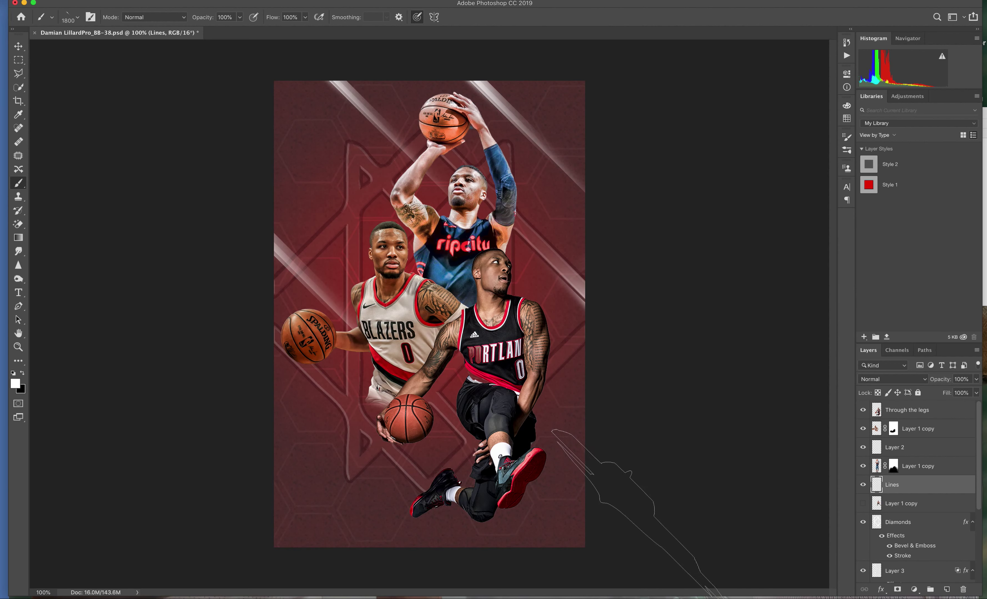
pyautogui.click(646, 517)
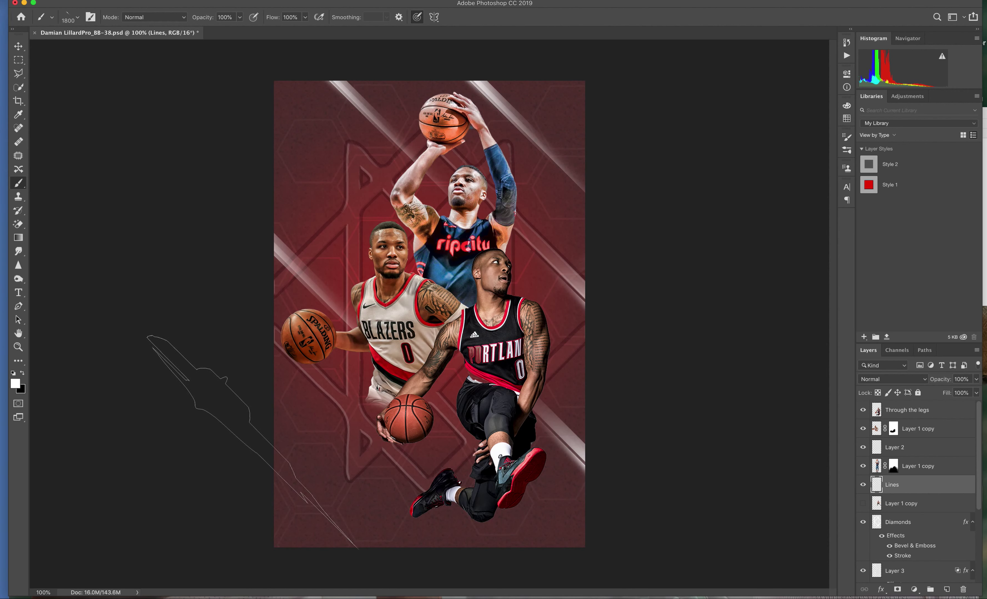
pyautogui.click(252, 442)
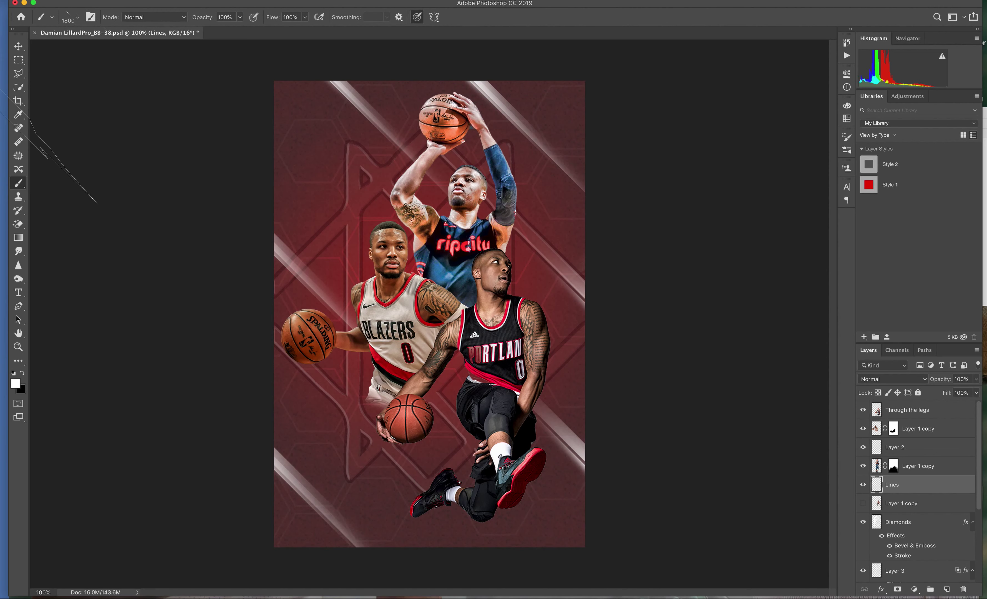
pyautogui.click(67, 15)
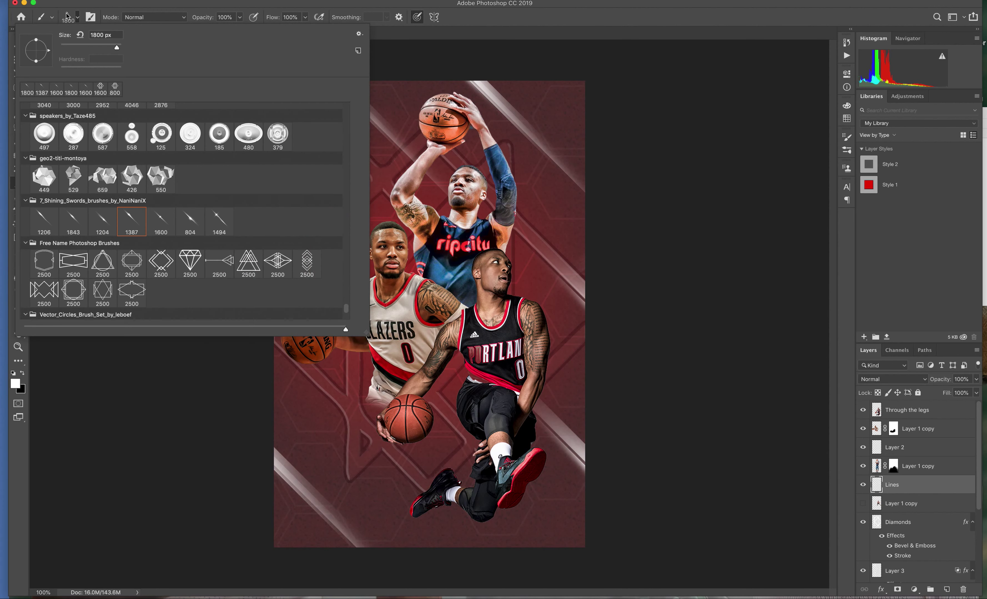
pyautogui.moveTo(51, 50); pyautogui.dragTo(23, 49)
pyautogui.moveTo(25, 53); pyautogui.dragTo(25, 56)
pyautogui.press('Return')
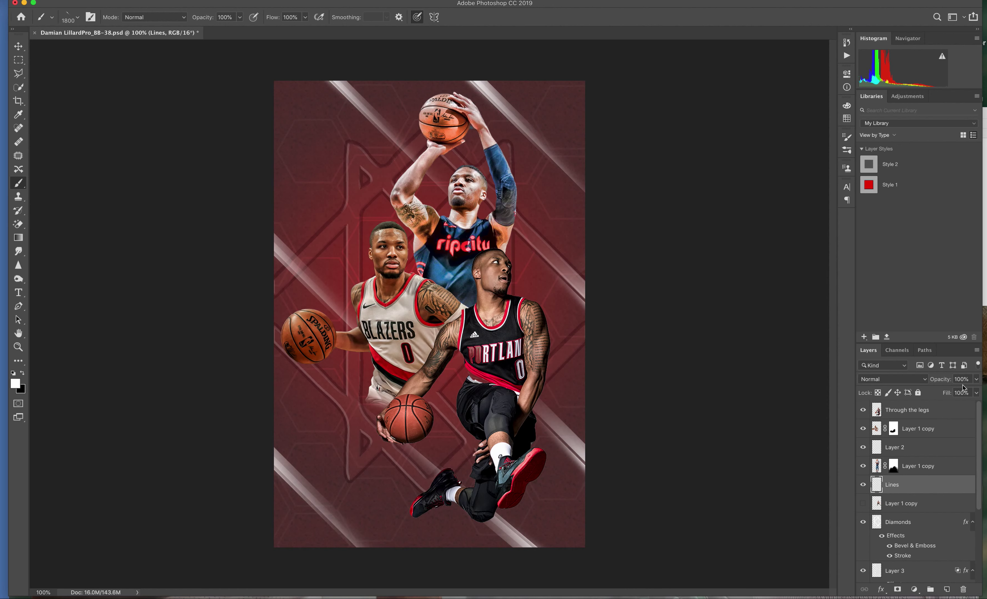
# - Set the Lines layer opacity to 64% to soften the white streaks
pyautogui.click(977, 380)
pyautogui.moveTo(976, 393); pyautogui.dragTo(962, 395)
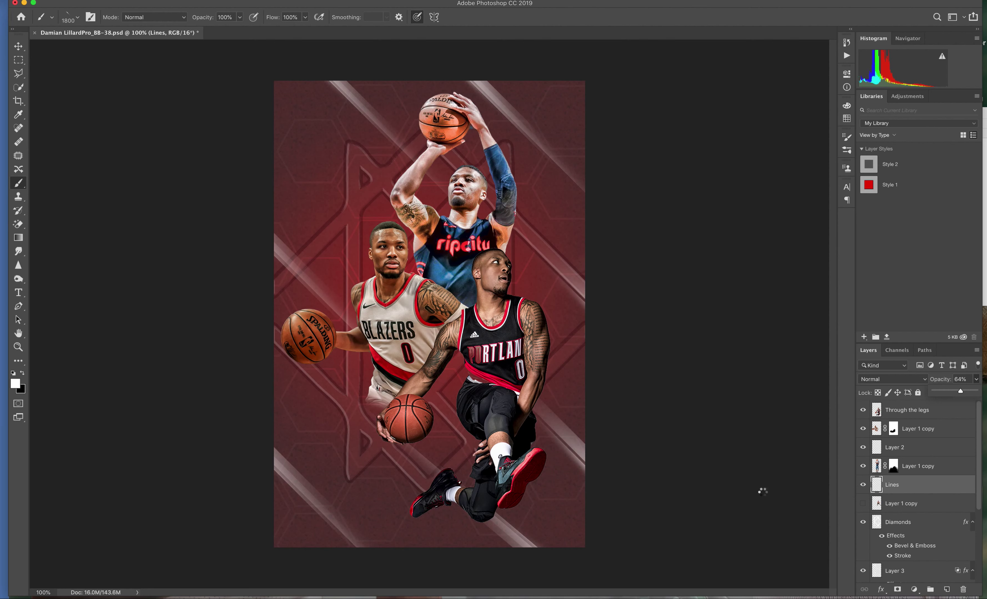
pyautogui.click(72, 18)
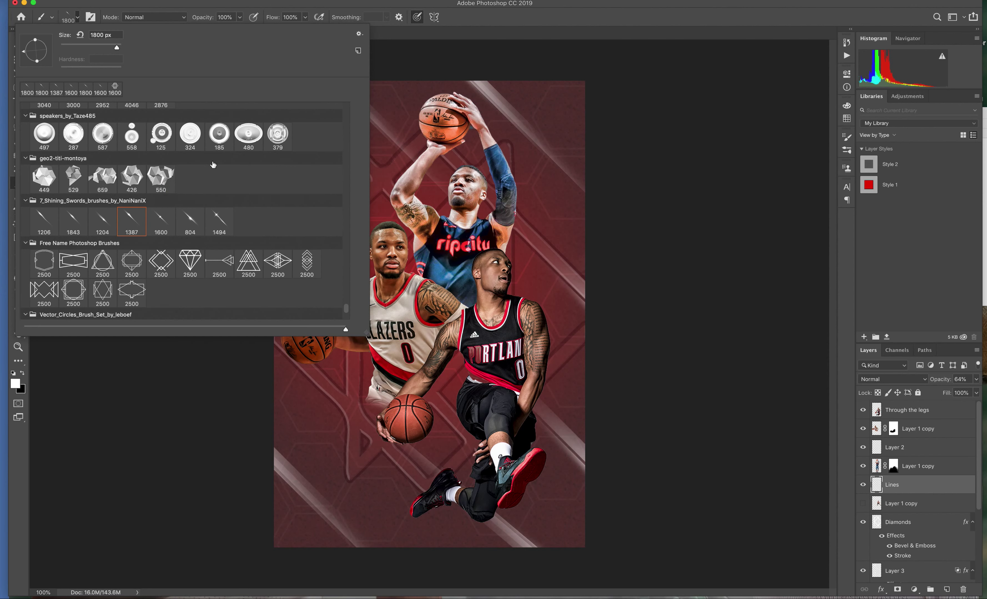
# - Scroll through the brush presets and pick the 25 px rain-streak brush
pyautogui.scroll(2, 213, 164)
pyautogui.scroll(1, 213, 163)
pyautogui.scroll(1, 214, 164)
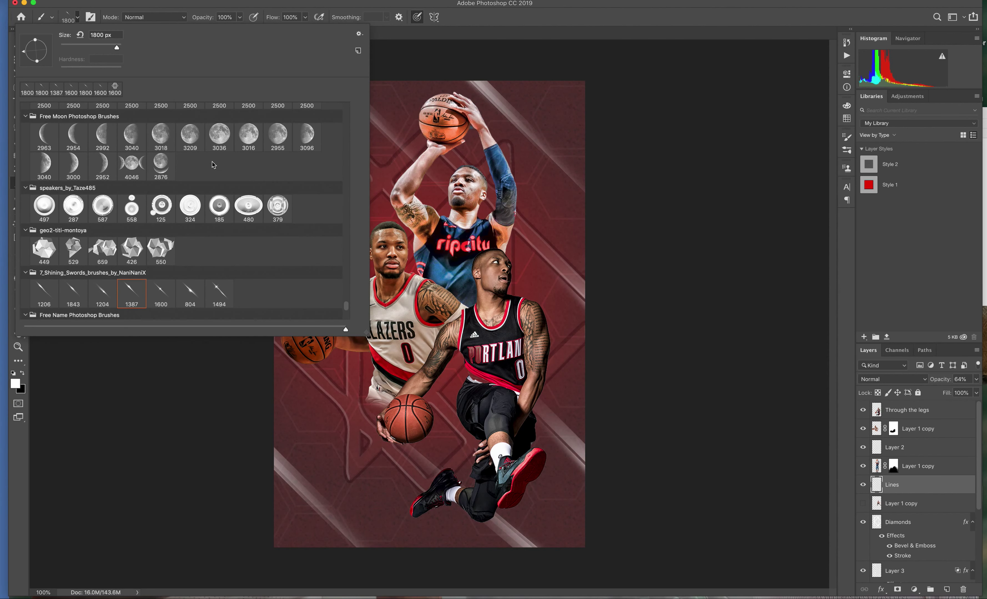
pyautogui.scroll(2, 214, 164)
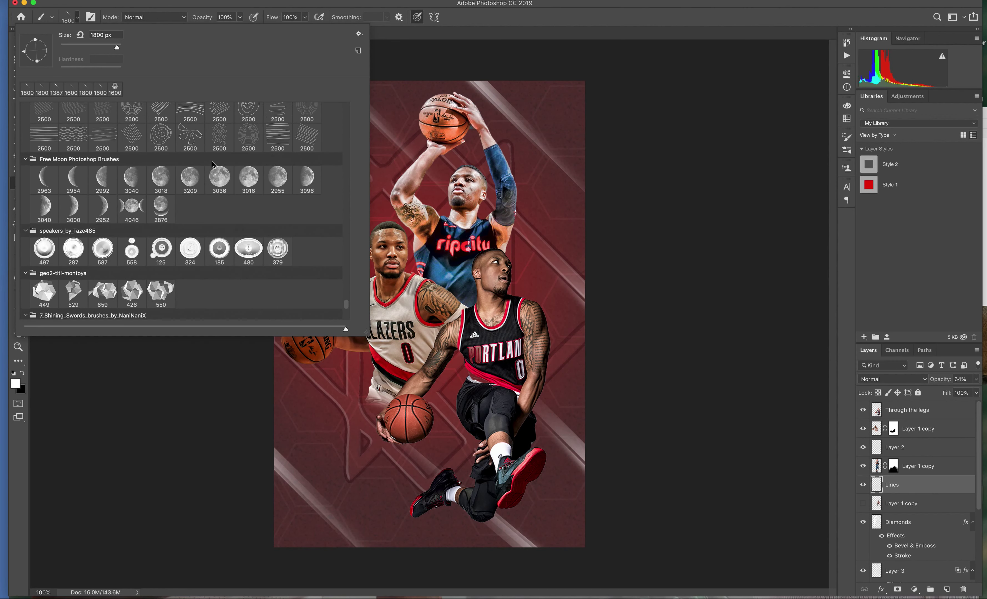
pyautogui.scroll(8, 214, 164)
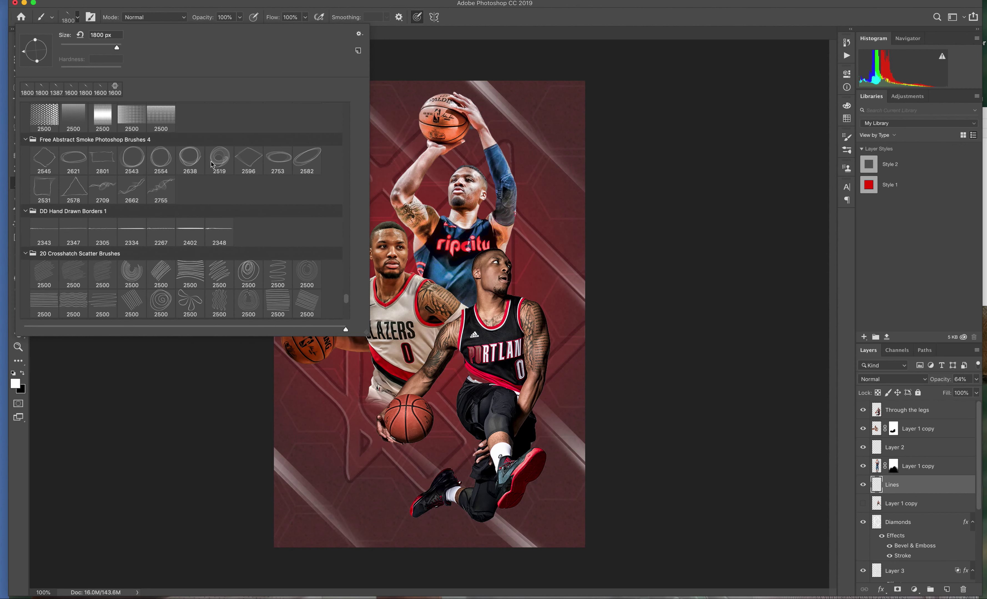
pyautogui.scroll(5, 211, 164)
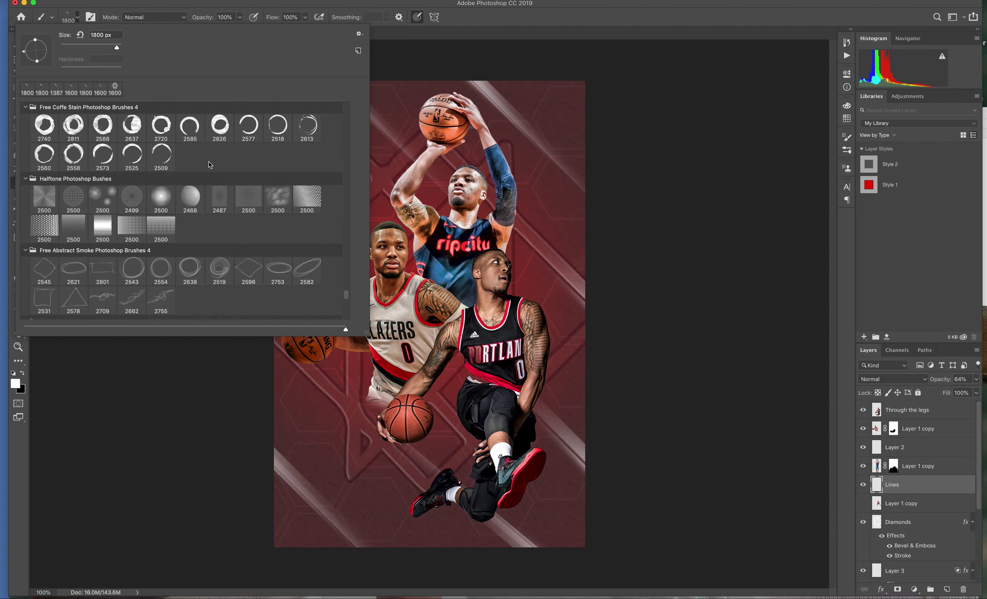
pyautogui.scroll(1, 209, 164)
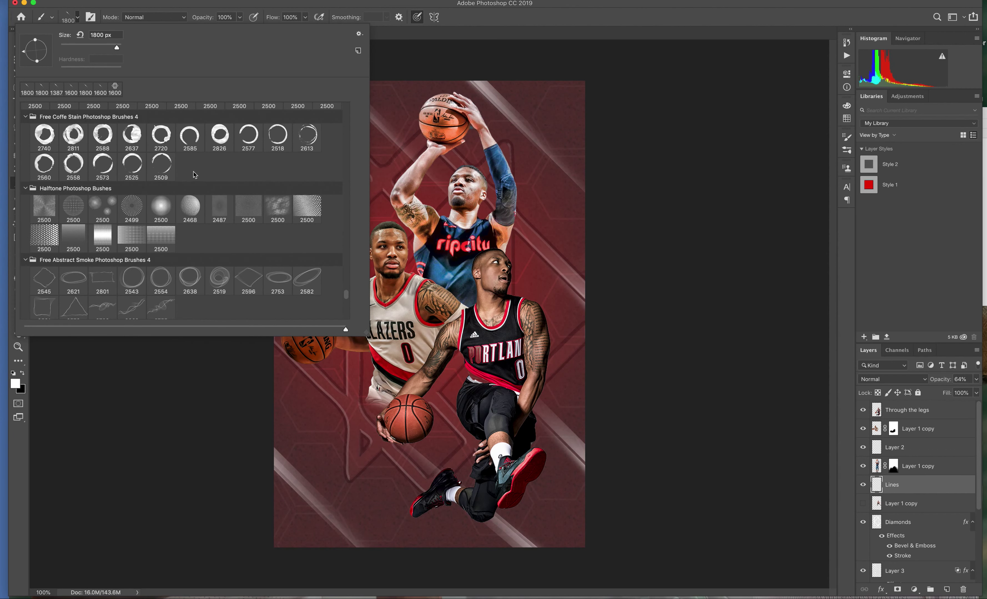
pyautogui.scroll(5, 195, 174)
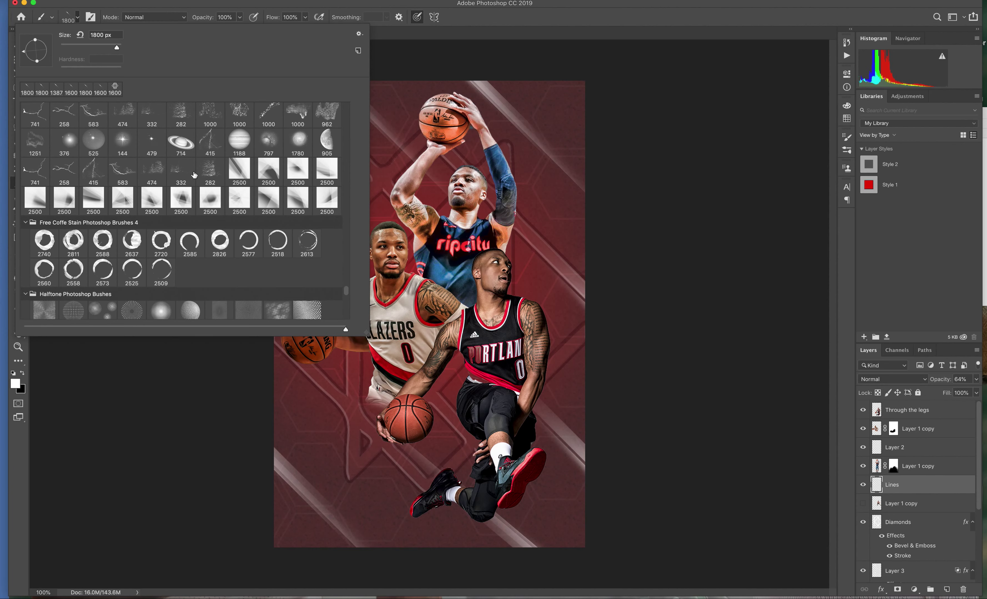
pyautogui.scroll(2, 194, 174)
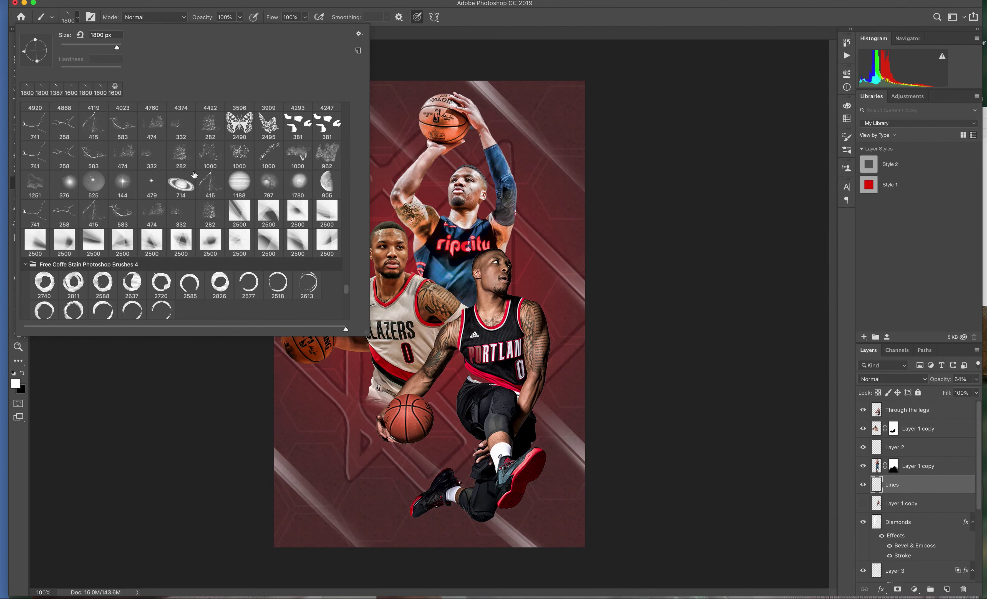
pyautogui.scroll(7, 194, 175)
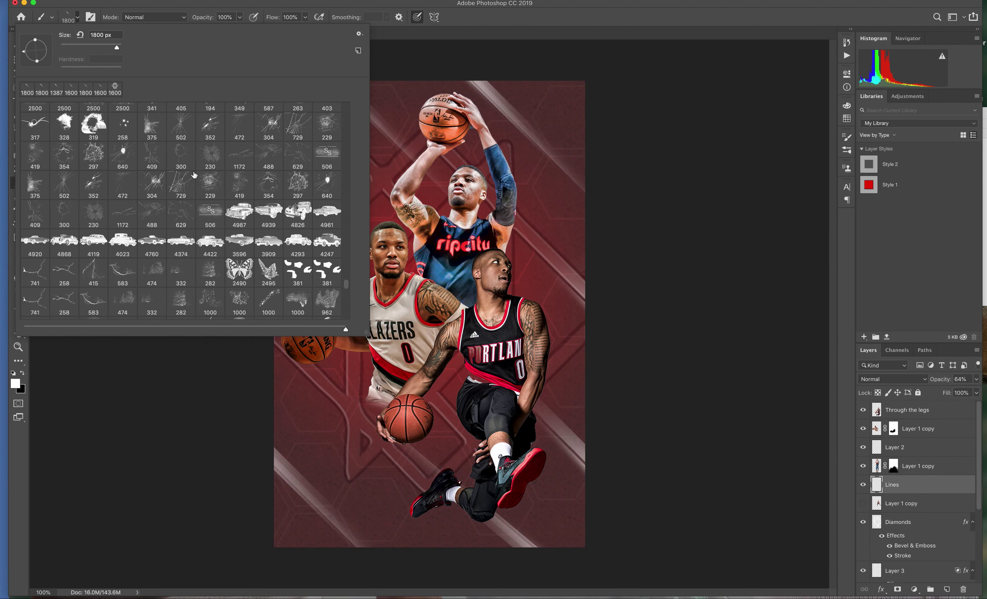
pyautogui.scroll(6, 194, 174)
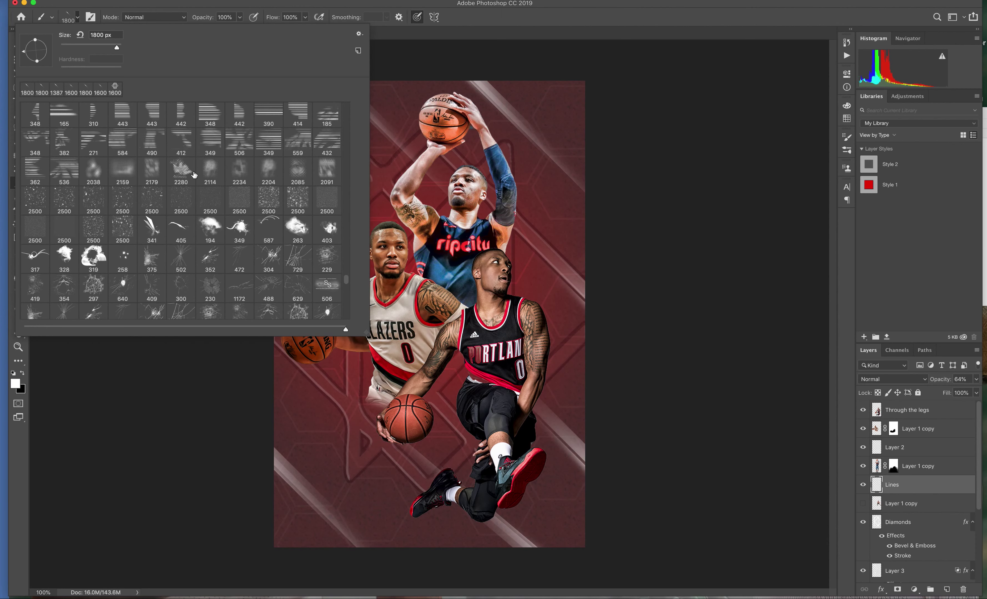
pyautogui.scroll(2, 195, 174)
pyautogui.scroll(6, 194, 175)
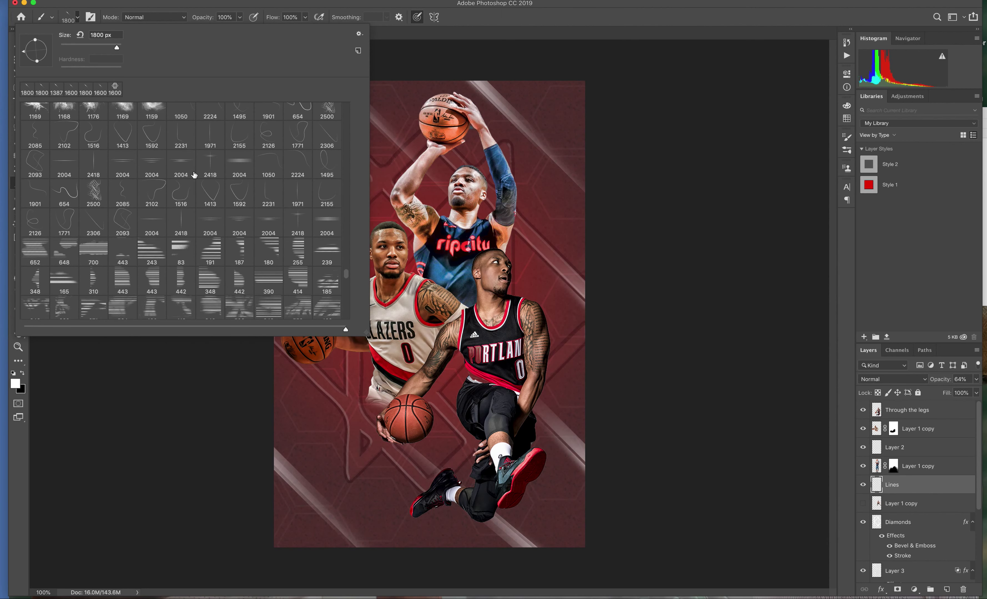
pyautogui.scroll(3, 194, 175)
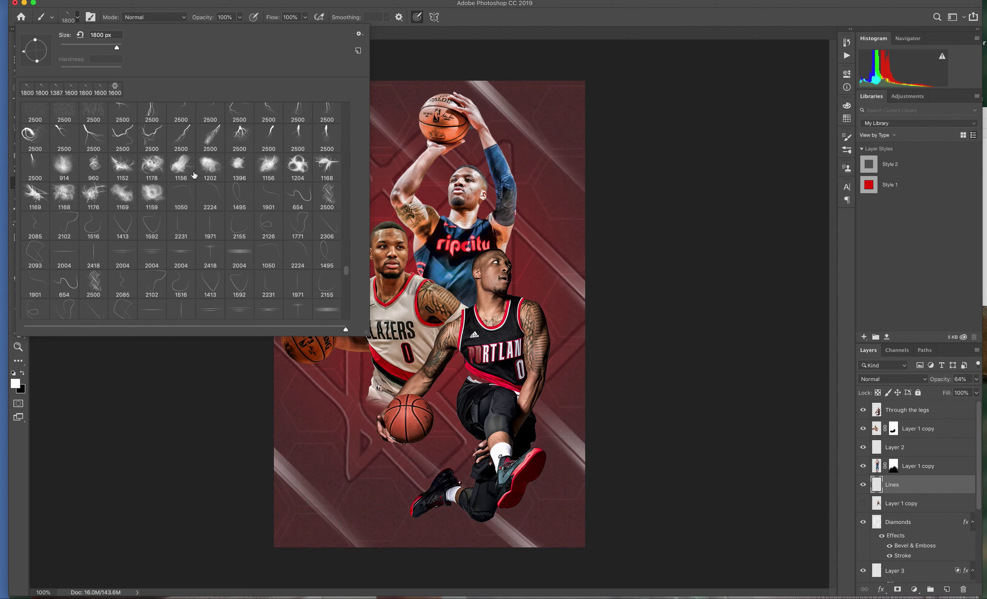
pyautogui.scroll(4, 194, 175)
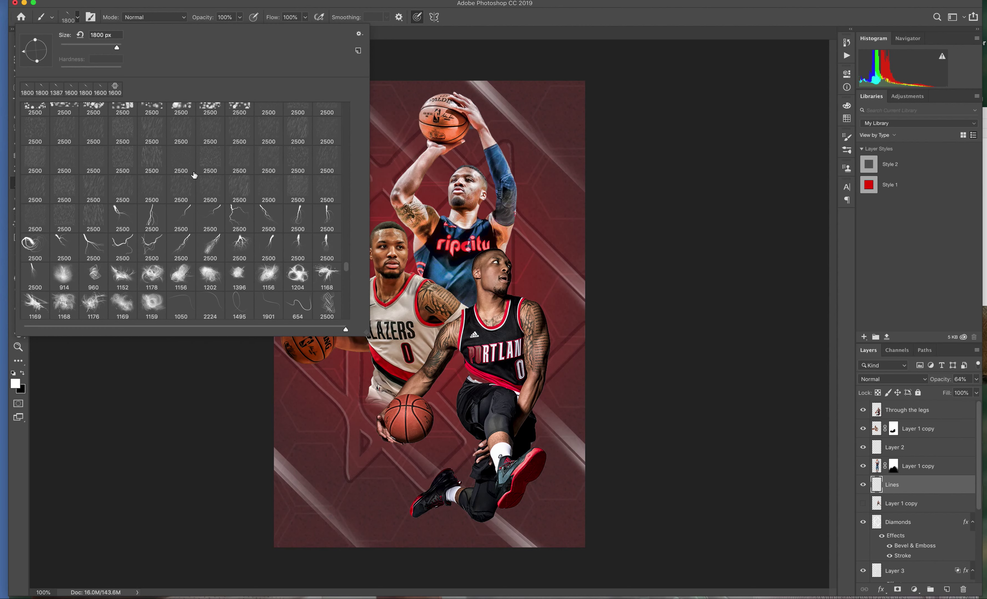
pyautogui.scroll(3, 195, 175)
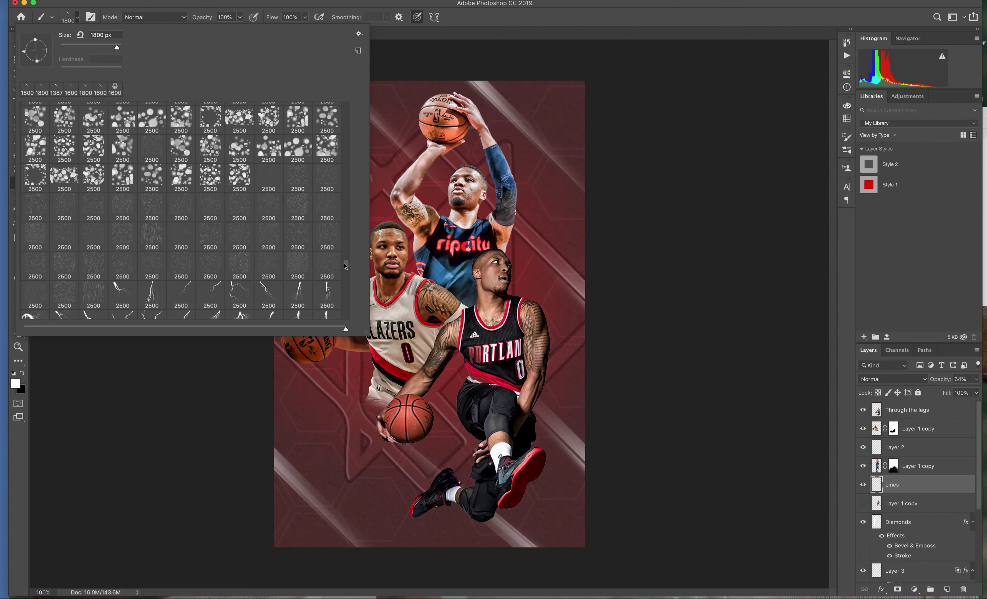
pyautogui.scroll(1, 337, 264)
pyautogui.scroll(1, 337, 263)
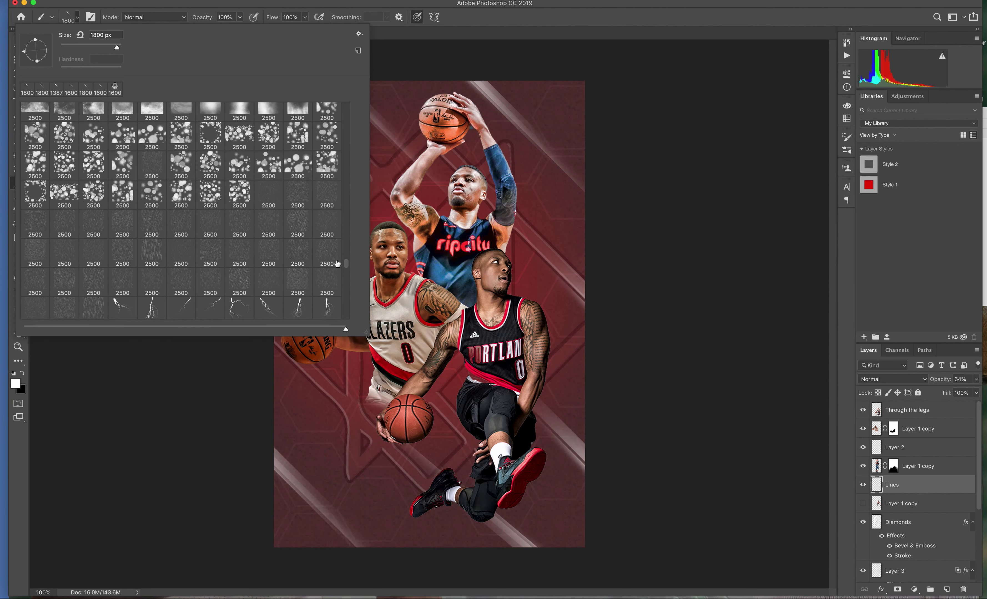
pyautogui.scroll(3, 244, 246)
pyautogui.doubleClick(244, 247)
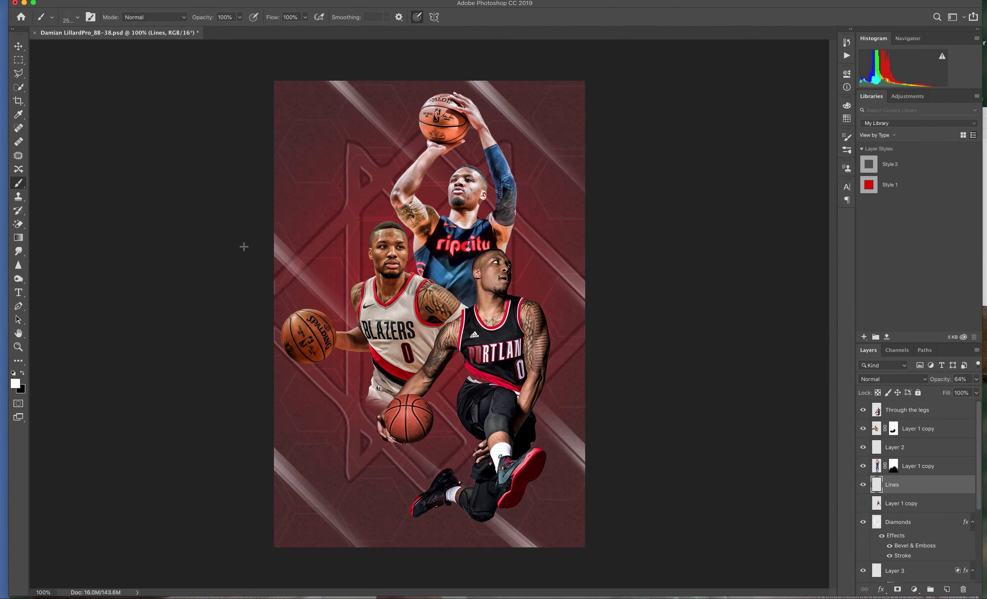
# - Add a new layer named Rain above Lines holding white diagonal rain streaks
pyautogui.click(390, 245)
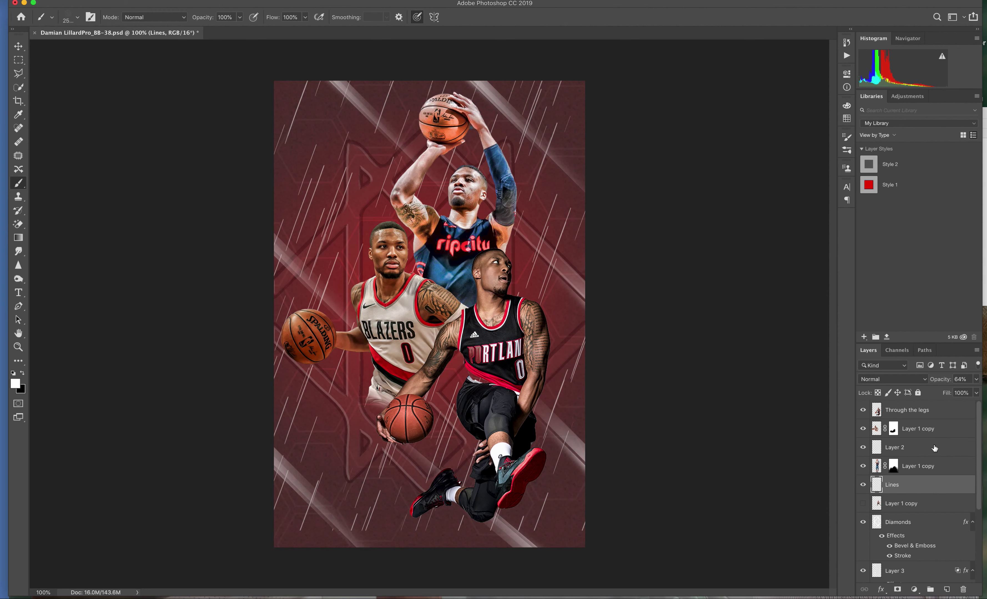
pyautogui.hotkey('ctrl', 'z')
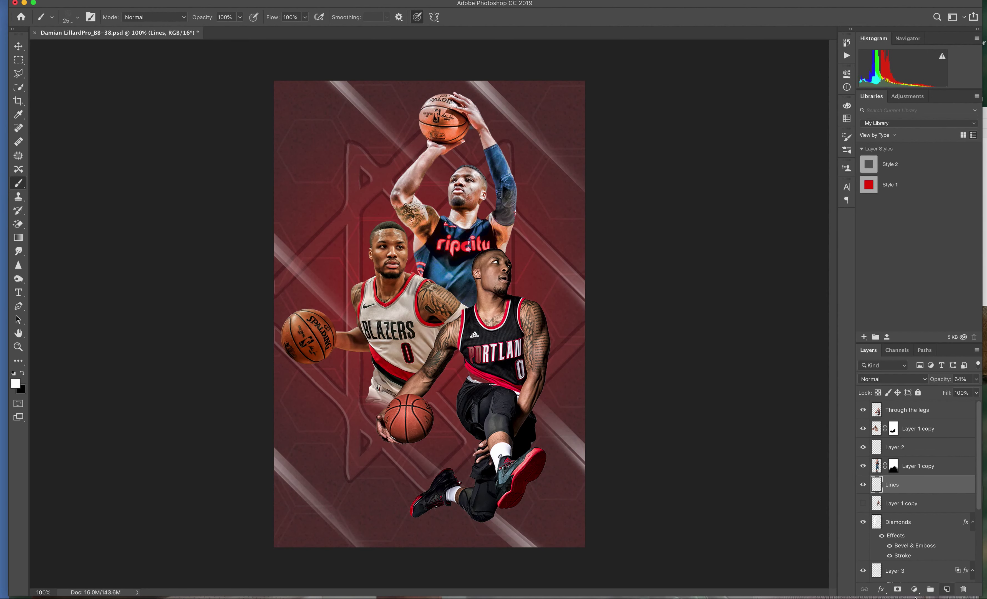
pyautogui.click(947, 590)
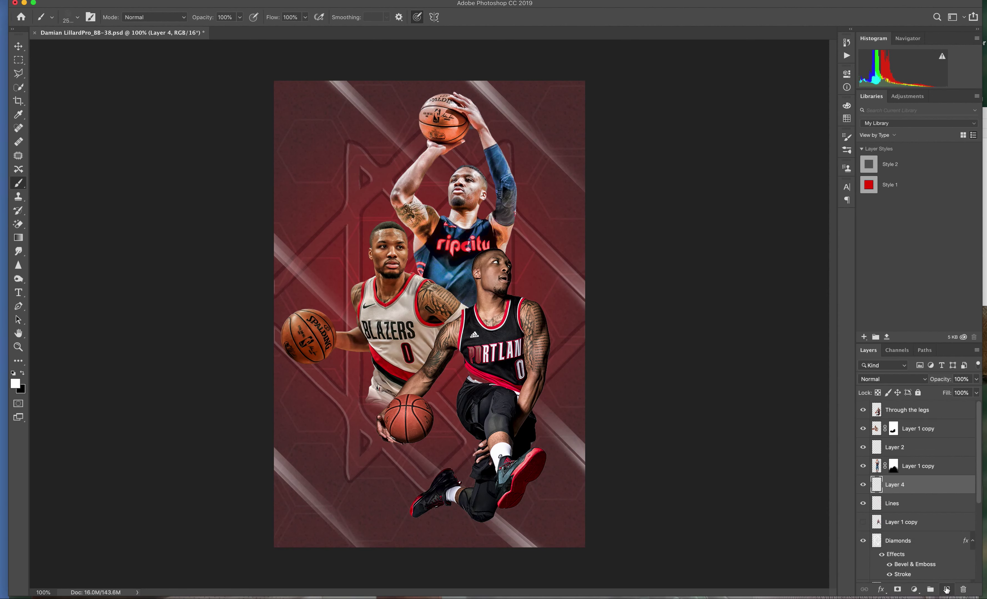
pyautogui.doubleClick(891, 484)
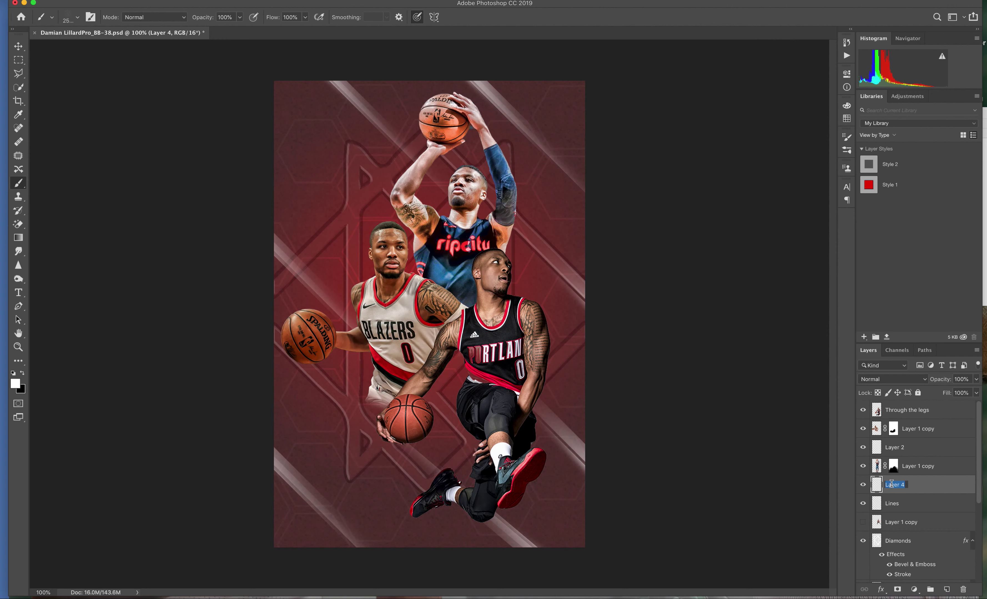
pyautogui.write('Rain')
pyautogui.press('Return')
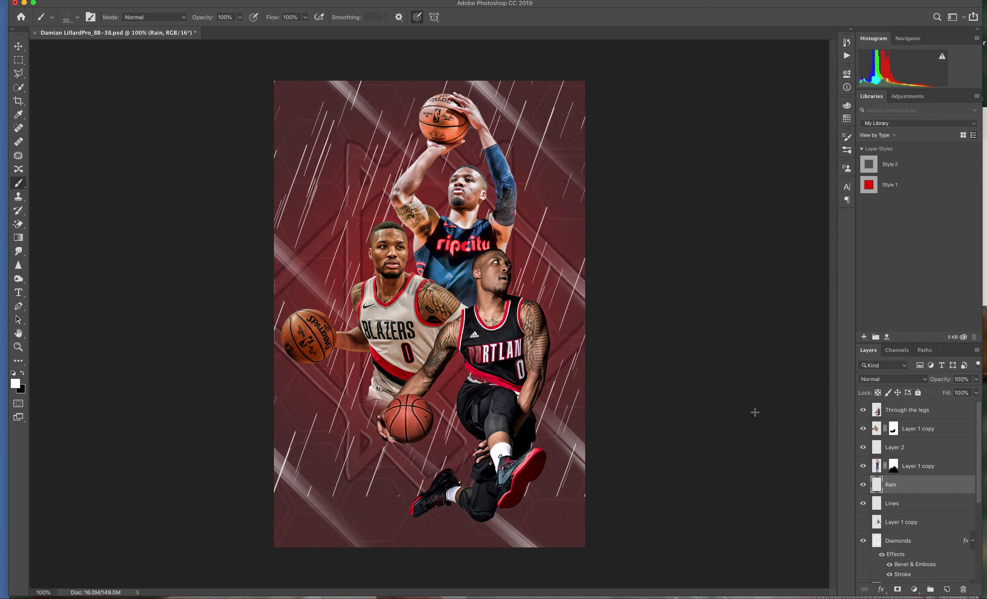
pyautogui.hotkey('ctrl', 'z')
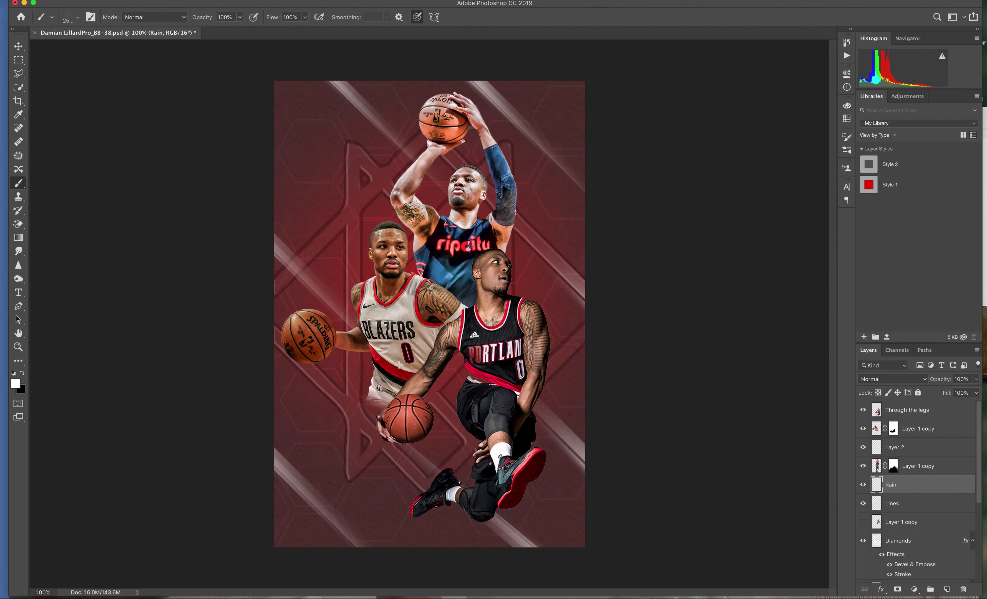
pyautogui.hotkey('ctrl', 'shift', 'z')
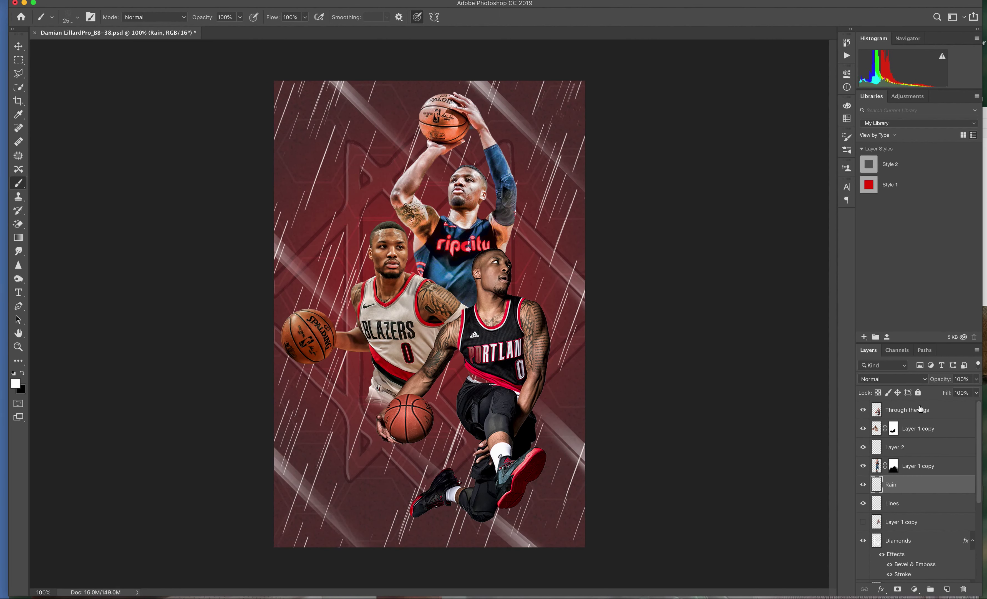
# - Try Soft Light blending on the Rain layer, then undo both the blend mode and the streaks
pyautogui.click(924, 380)
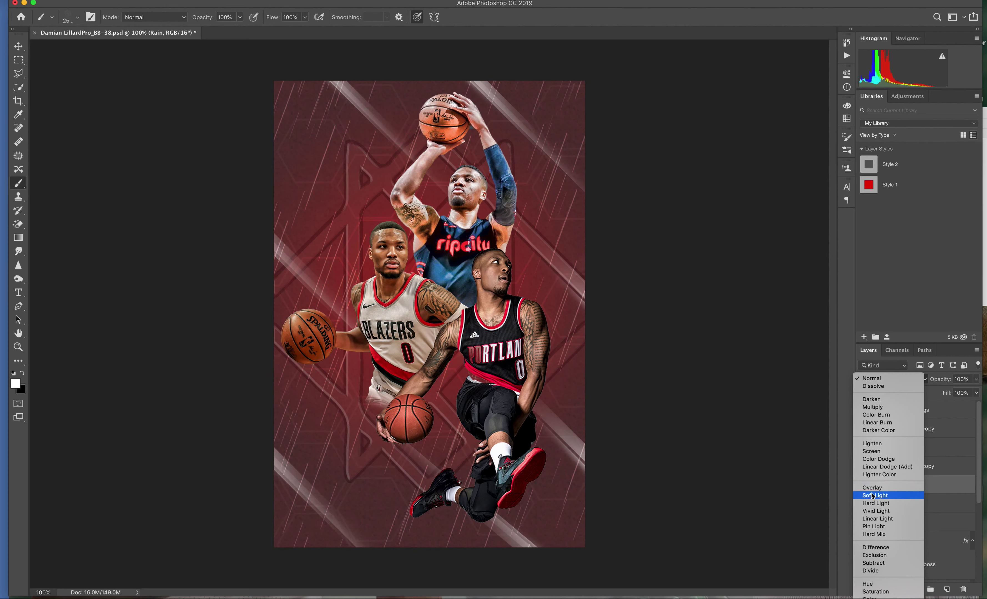
pyautogui.click(872, 496)
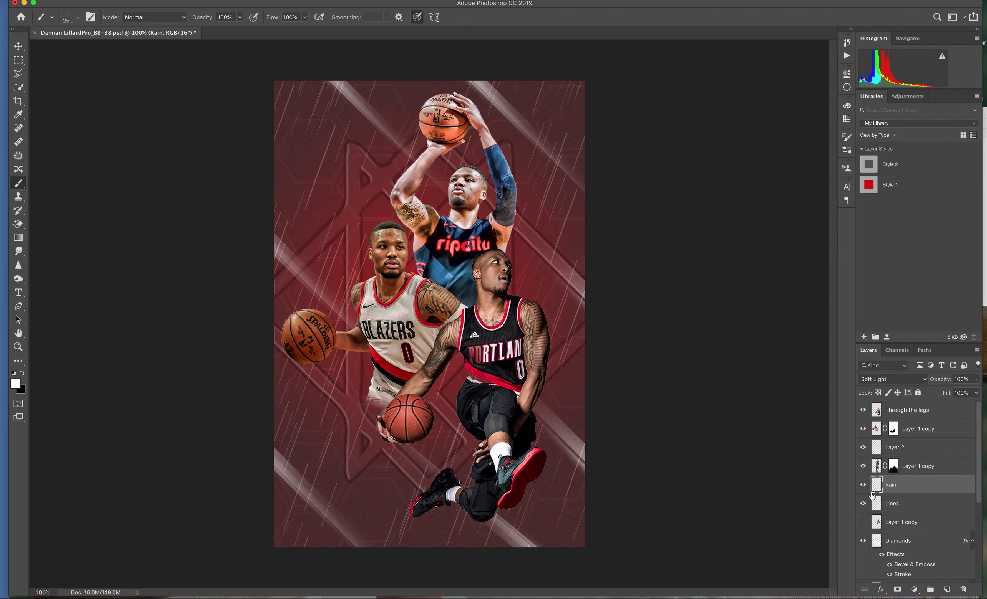
pyautogui.click(925, 380)
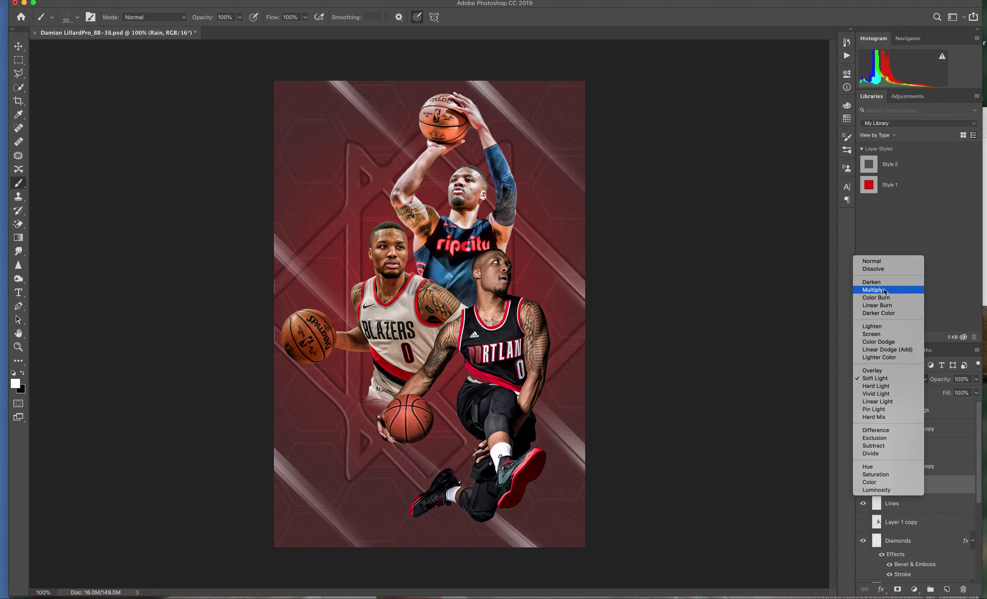
pyautogui.click(722, 328)
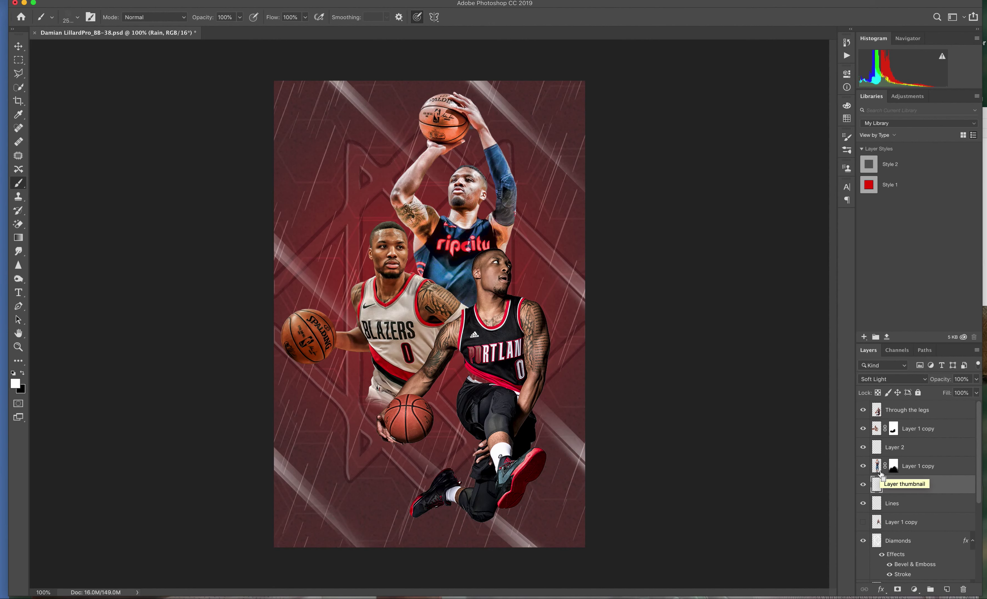
pyautogui.hotkey('ctrl', 'z')
pyautogui.hotkey('ctrl', 'z')
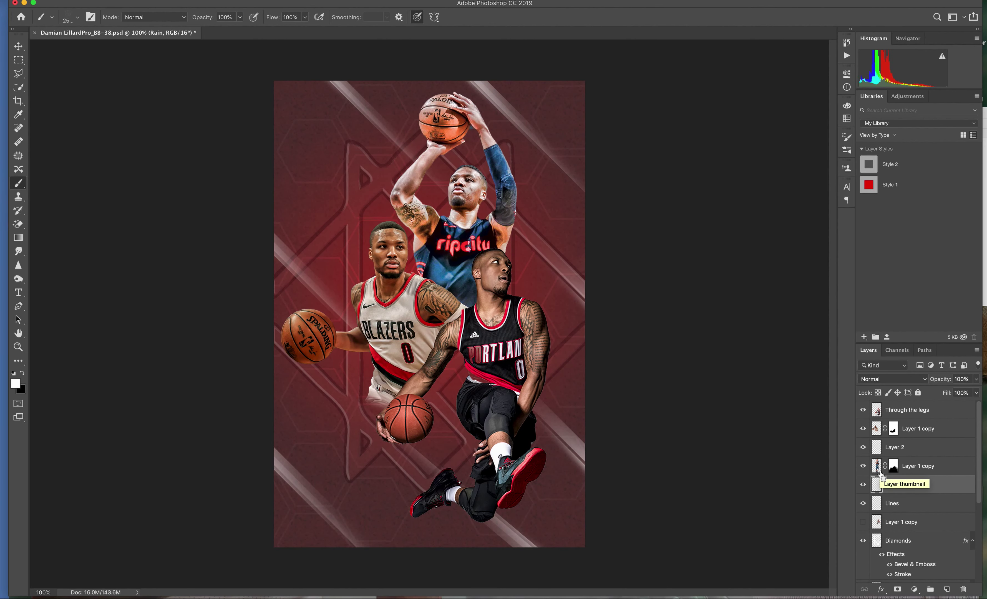
pyautogui.hotkey('ctrl', 'z')
pyautogui.hotkey('ctrl', 'z')
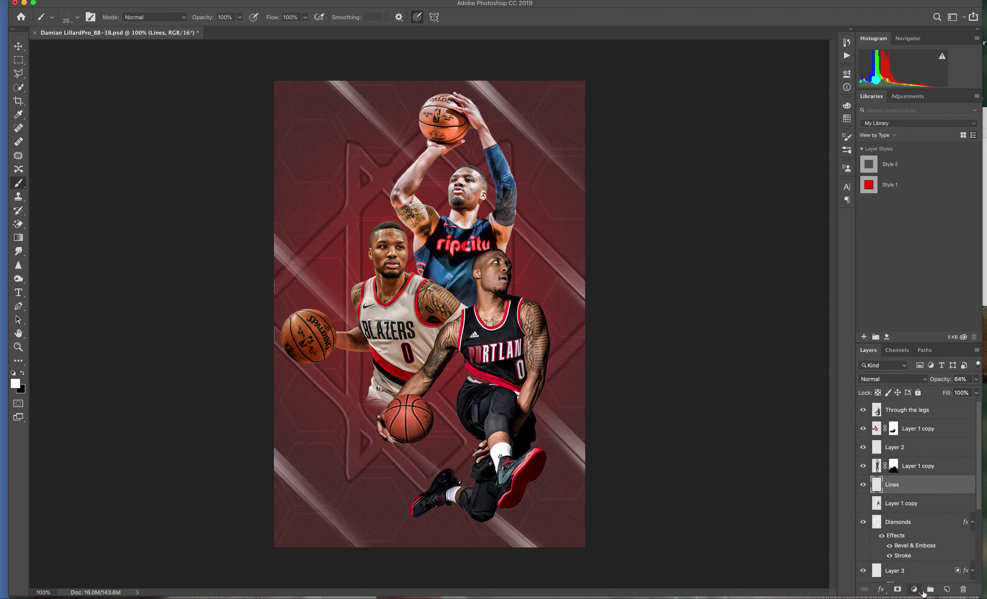
# - Add a spare empty layer and drag it to the trash, briefly showing then re-hiding Layer 2
pyautogui.click(946, 590)
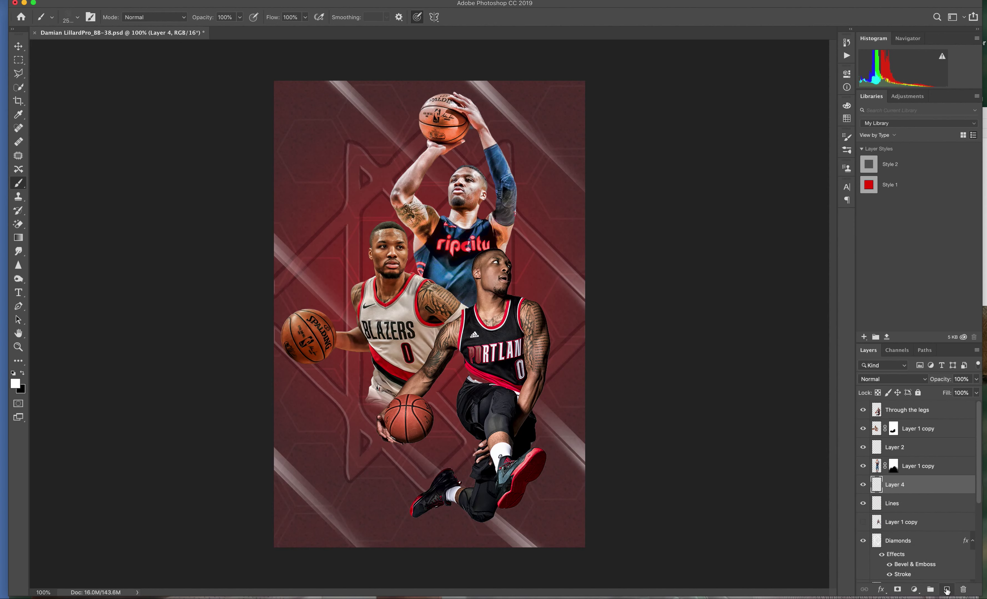
pyautogui.click(863, 448)
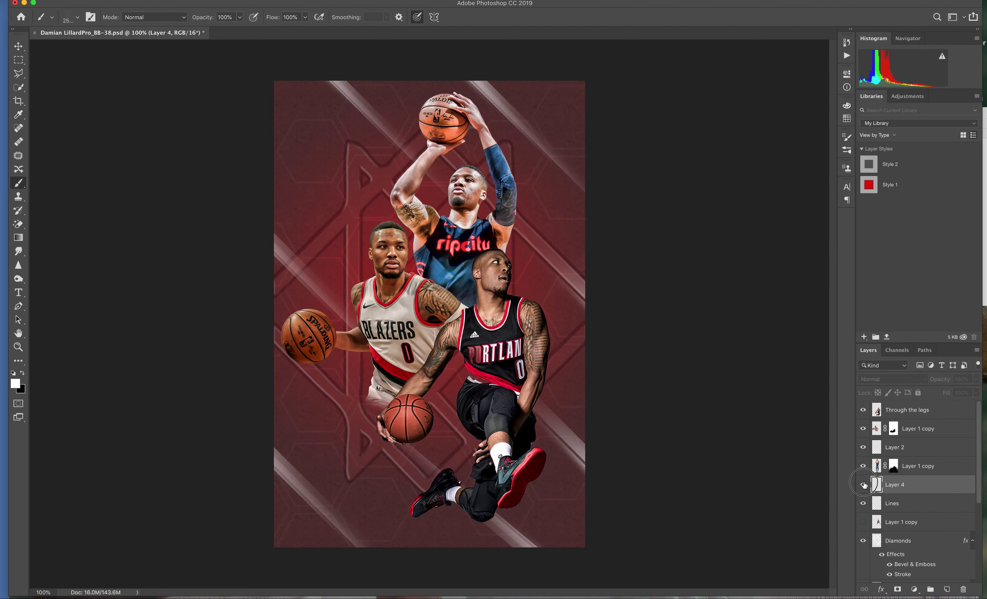
pyautogui.moveTo(887, 487); pyautogui.dragTo(965, 592)
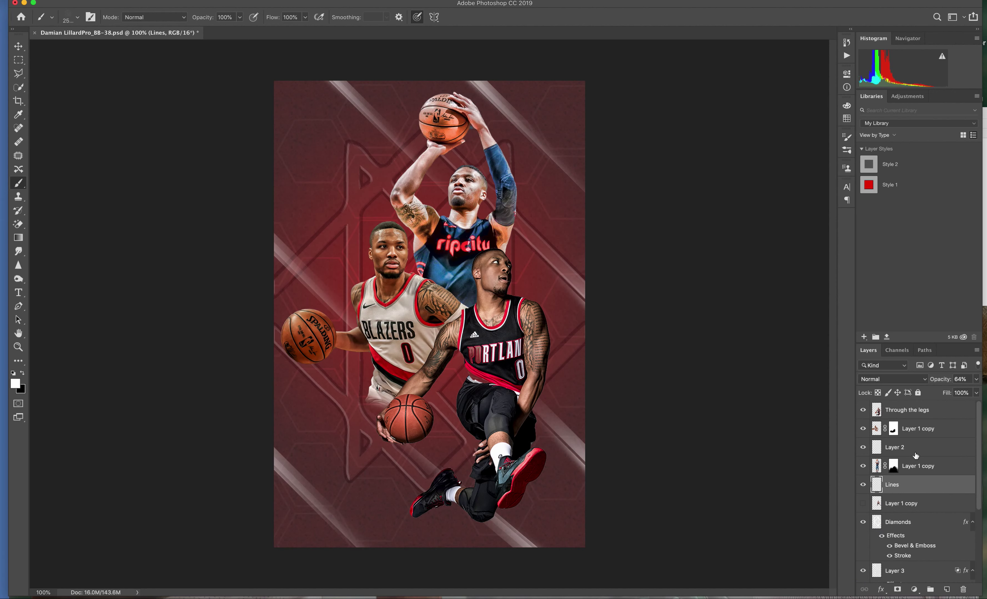
pyautogui.click(862, 448)
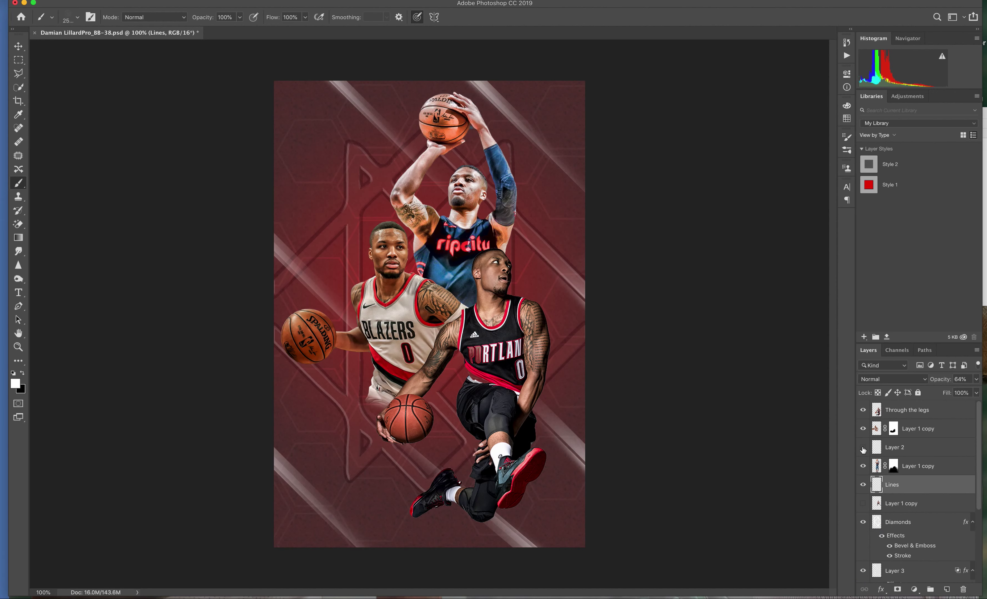
# - Scroll down the brush preset picker to find the glow-lines brushes
pyautogui.click(67, 22)
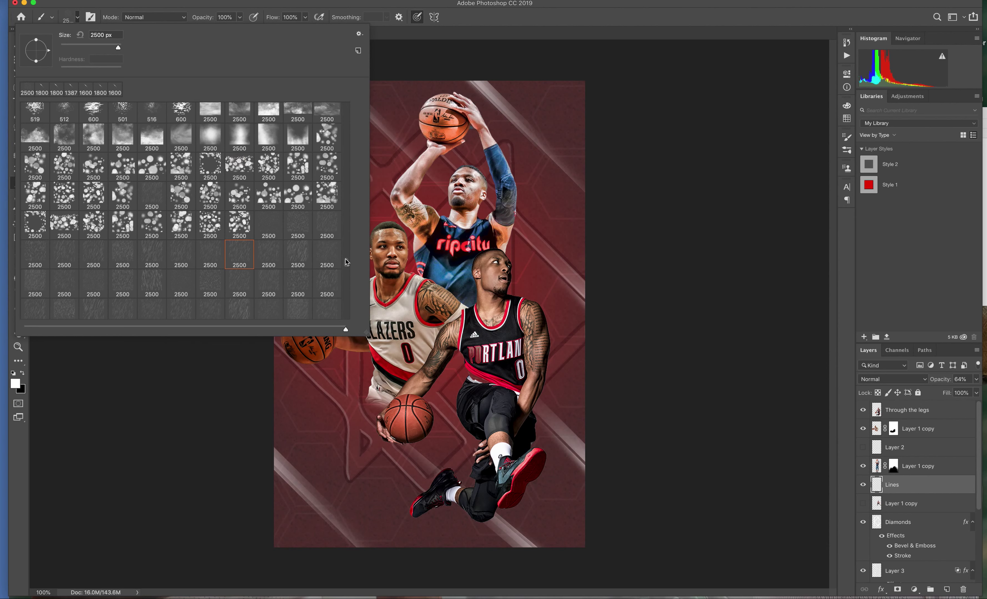
pyautogui.scroll(1, 345, 261)
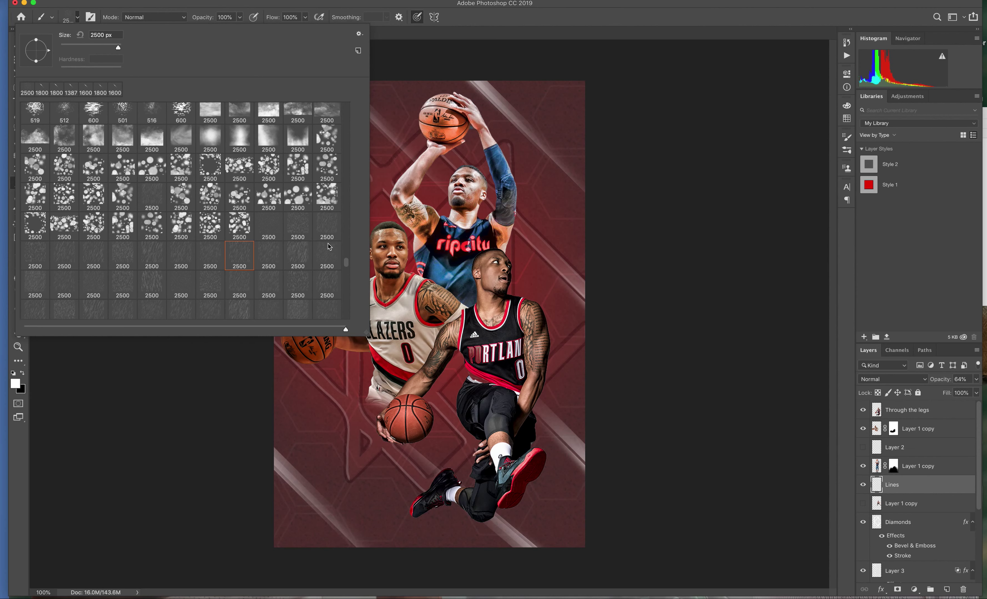
pyautogui.scroll(10, 316, 227)
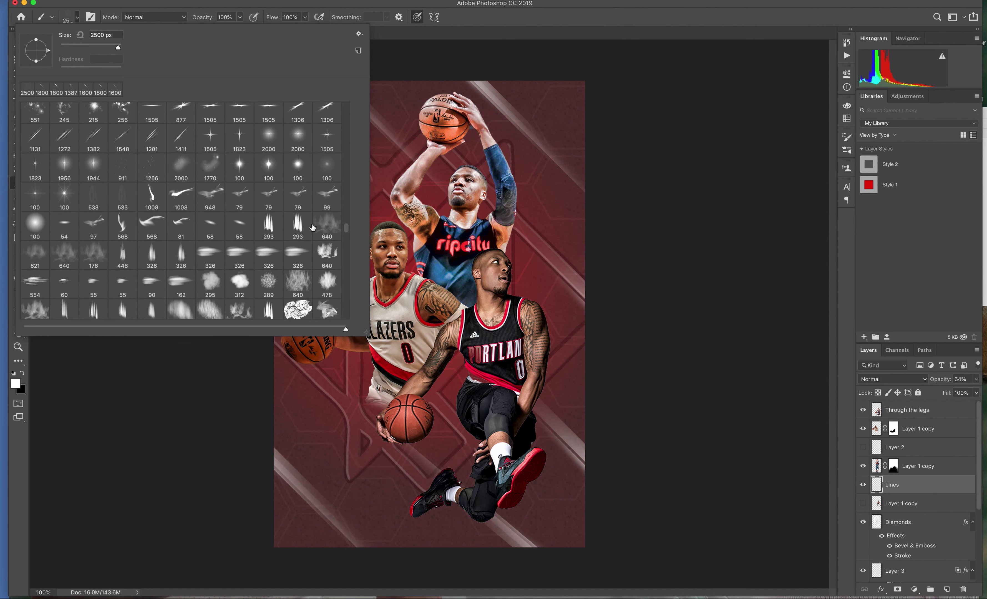
pyautogui.scroll(-5, 313, 228)
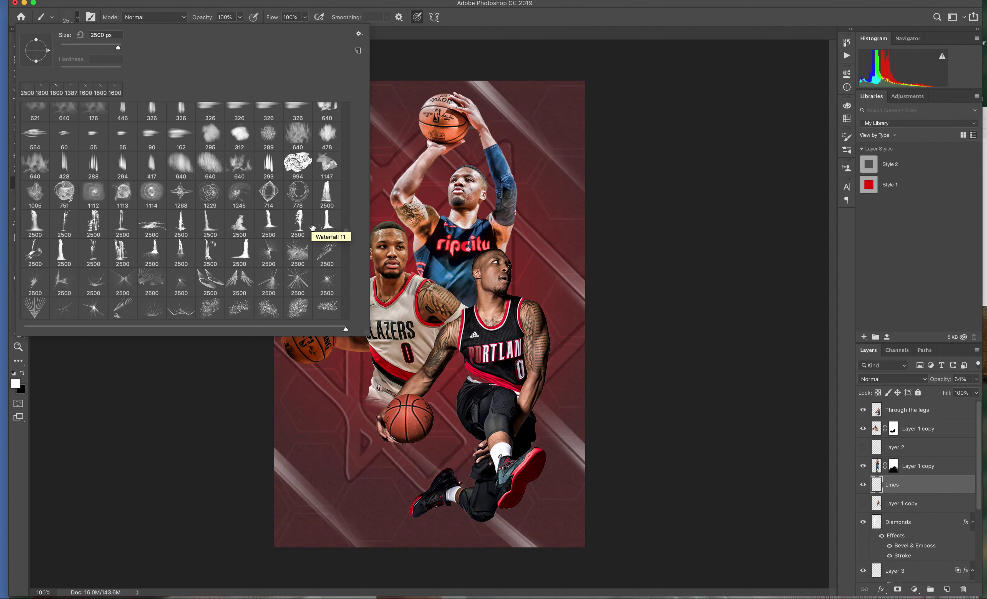
pyautogui.scroll(-1, 315, 228)
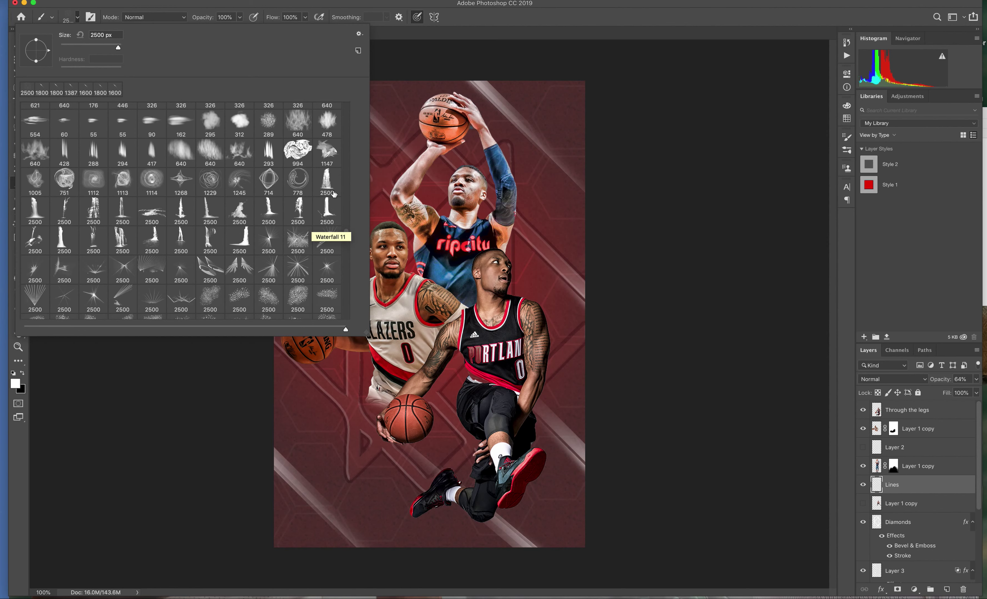
pyautogui.scroll(-2, 333, 194)
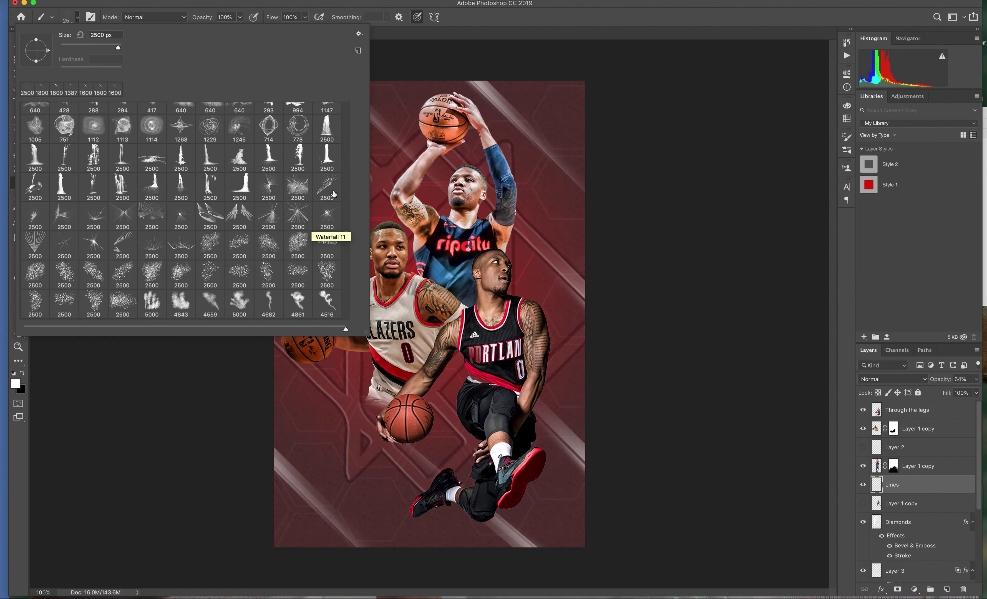
pyautogui.scroll(-3, 334, 195)
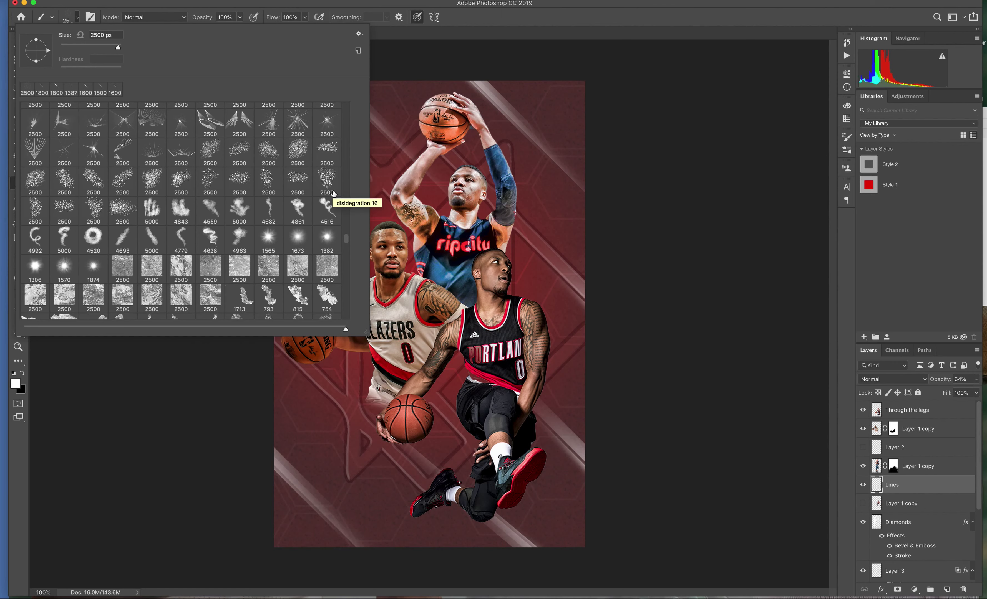
pyautogui.scroll(-1, 334, 194)
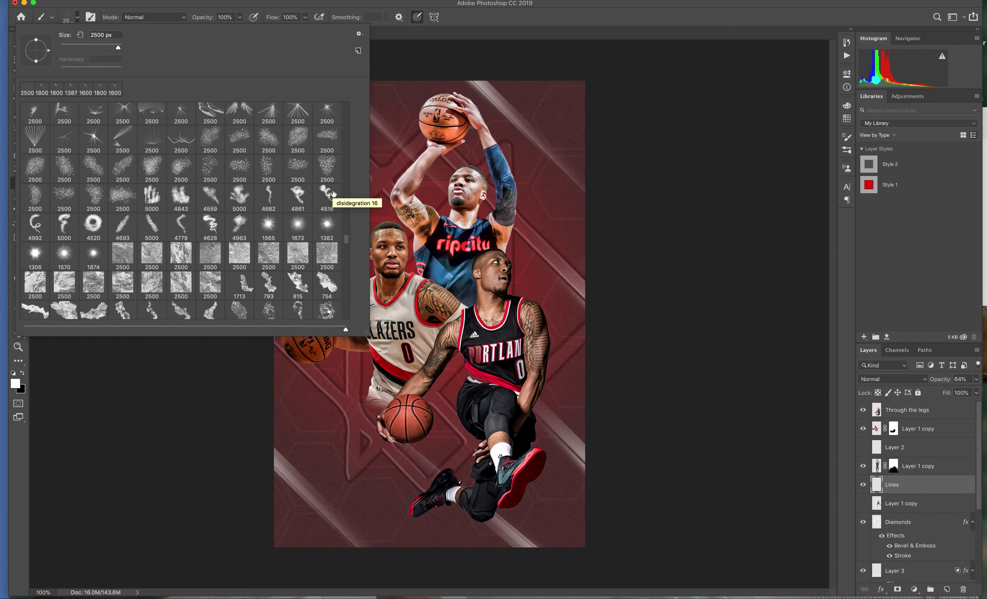
pyautogui.scroll(-3, 334, 194)
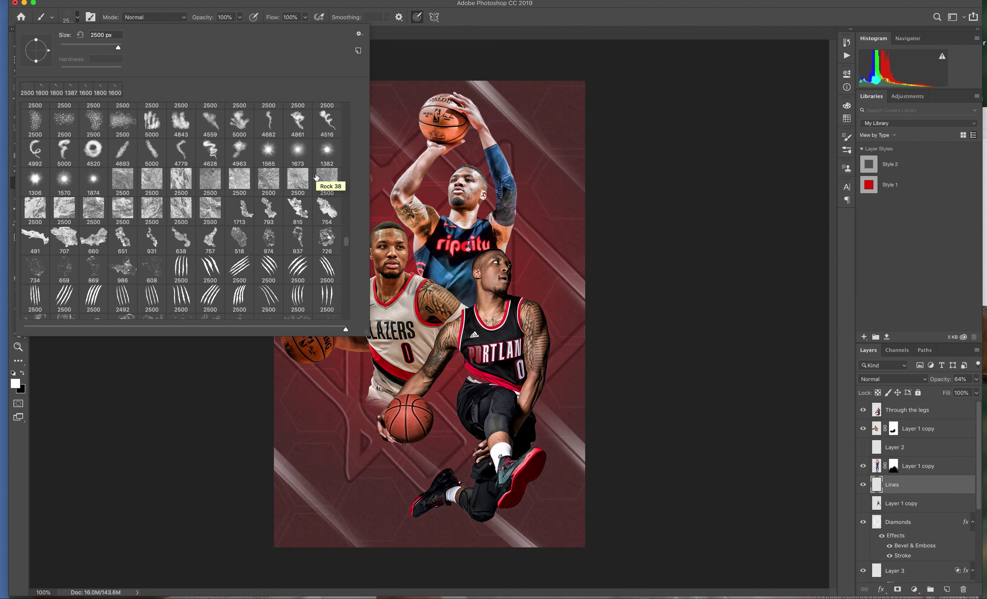
pyautogui.scroll(-1, 317, 178)
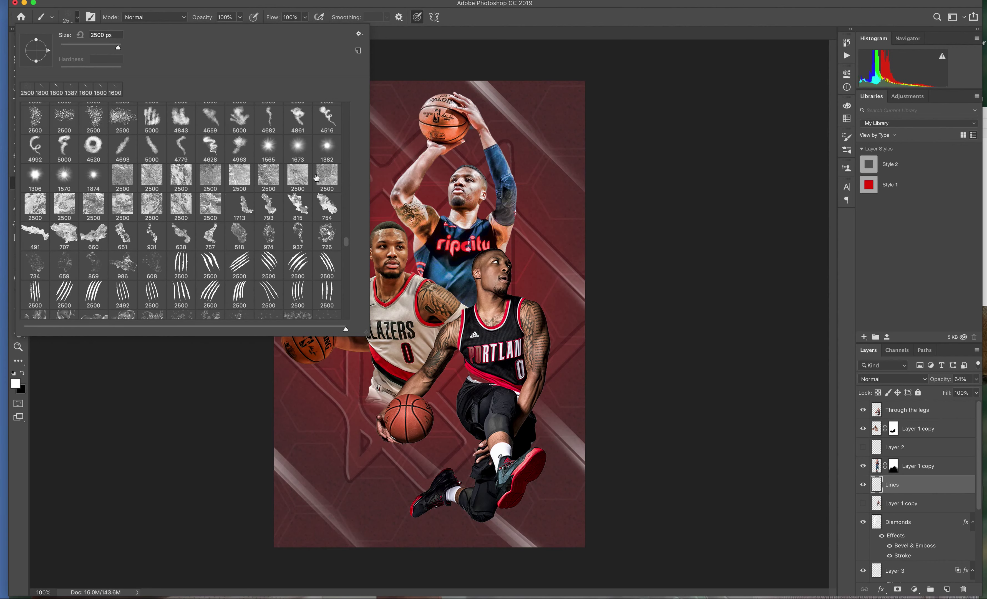
pyautogui.scroll(-5, 316, 177)
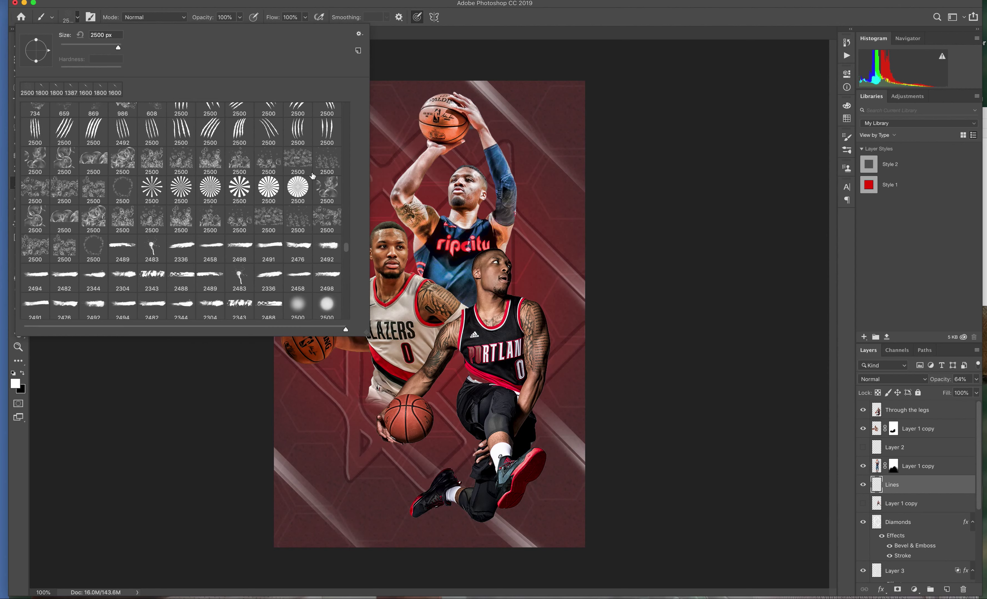
pyautogui.scroll(-1, 312, 176)
pyautogui.scroll(-1, 313, 175)
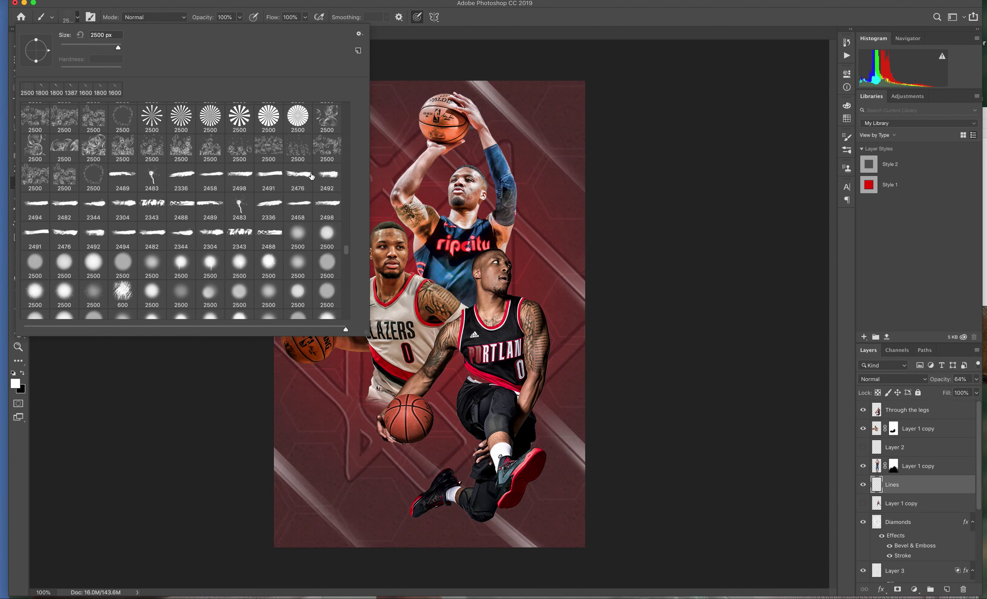
pyautogui.scroll(-3, 312, 177)
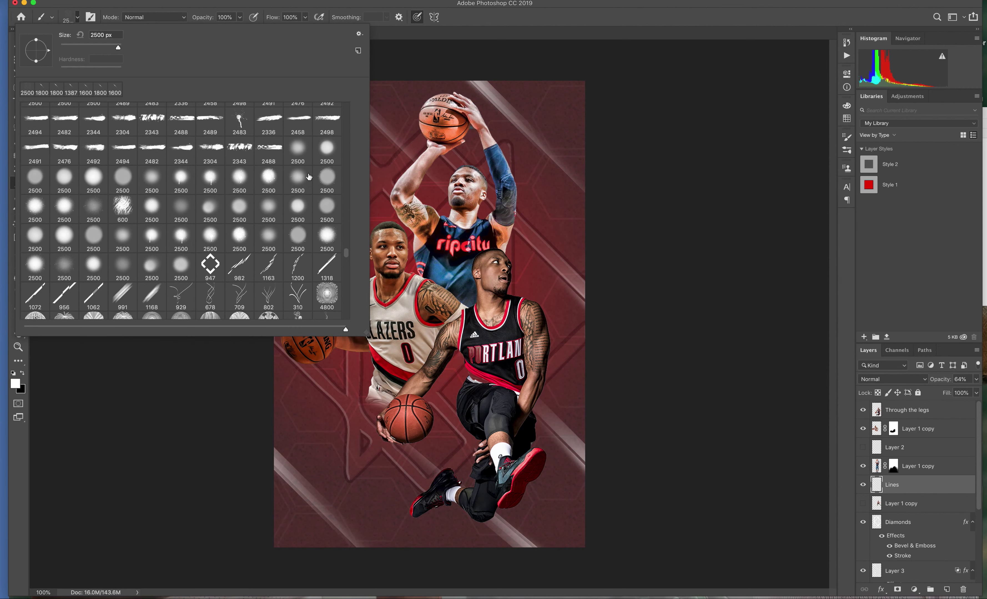
pyautogui.scroll(-1, 309, 177)
pyautogui.scroll(-3, 309, 176)
pyautogui.scroll(-2, 308, 176)
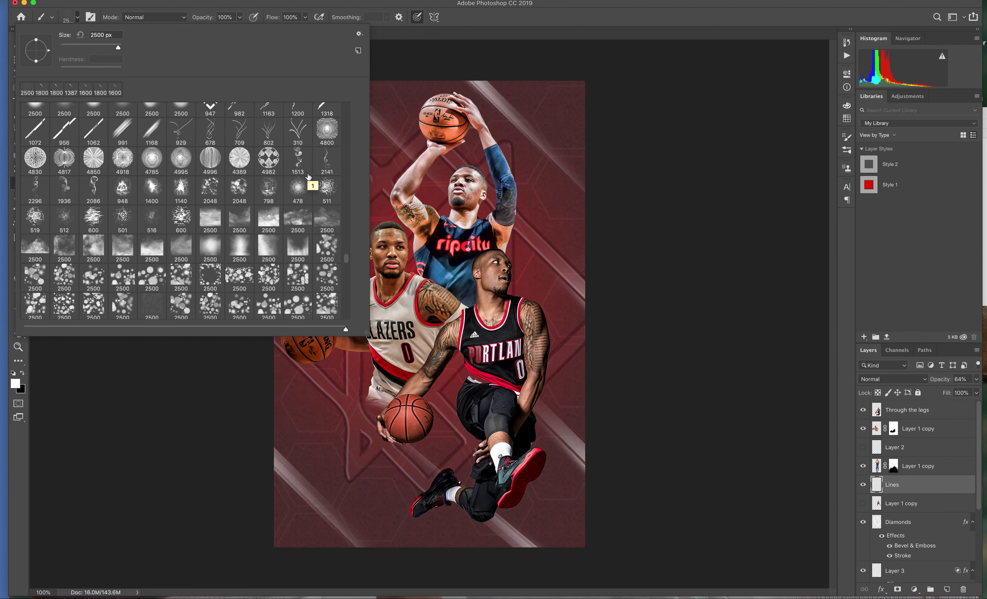
pyautogui.scroll(-2, 308, 176)
pyautogui.scroll(-2, 308, 176)
pyautogui.scroll(-1, 308, 176)
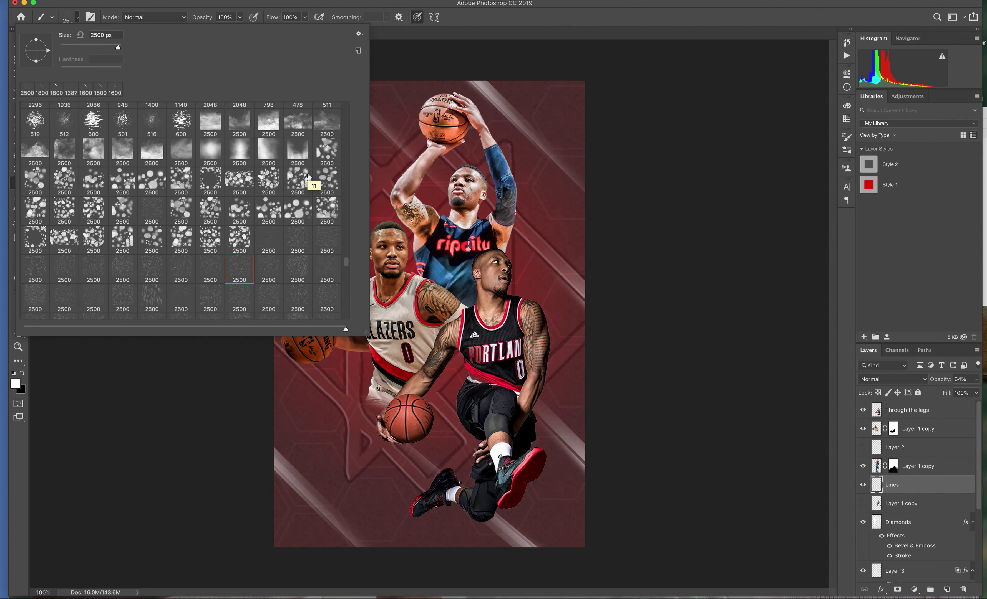
pyautogui.scroll(-1, 308, 176)
pyautogui.scroll(-1, 308, 177)
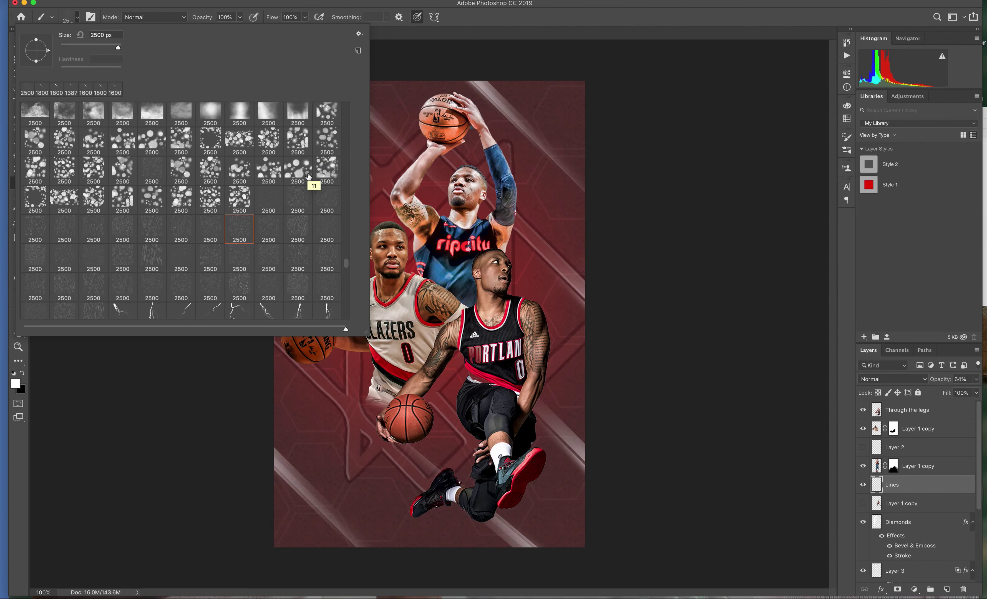
pyautogui.scroll(-1, 308, 177)
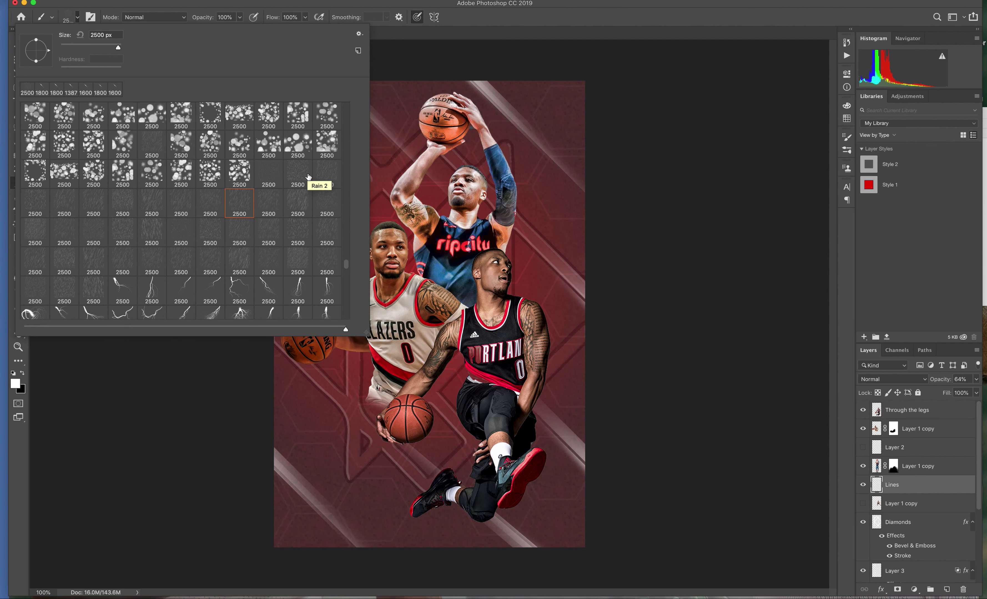
pyautogui.scroll(-3, 308, 176)
pyautogui.scroll(-3, 308, 176)
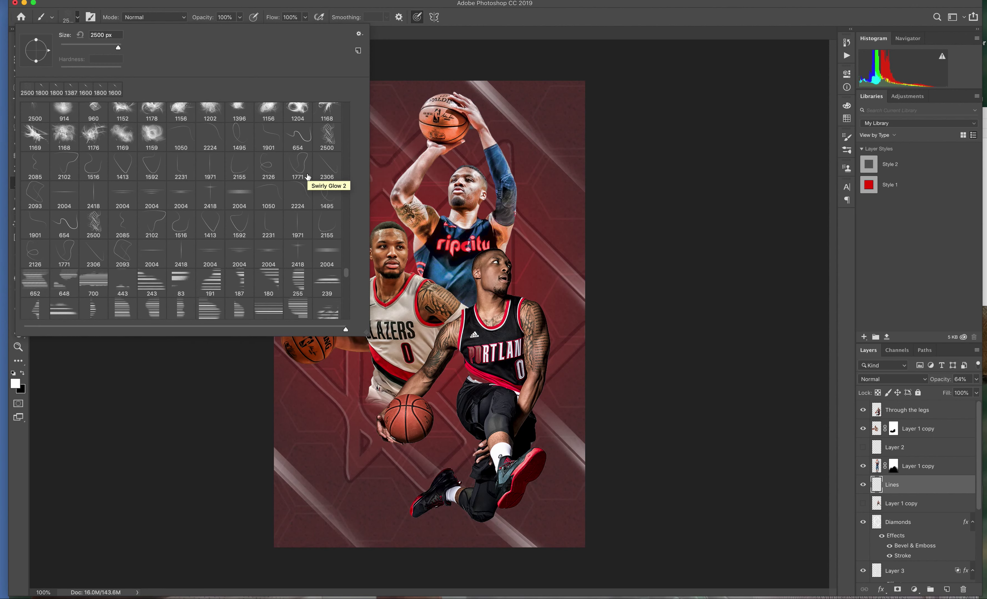
pyautogui.scroll(-1, 308, 176)
pyautogui.scroll(-1, 308, 176)
pyautogui.scroll(-1, 308, 176)
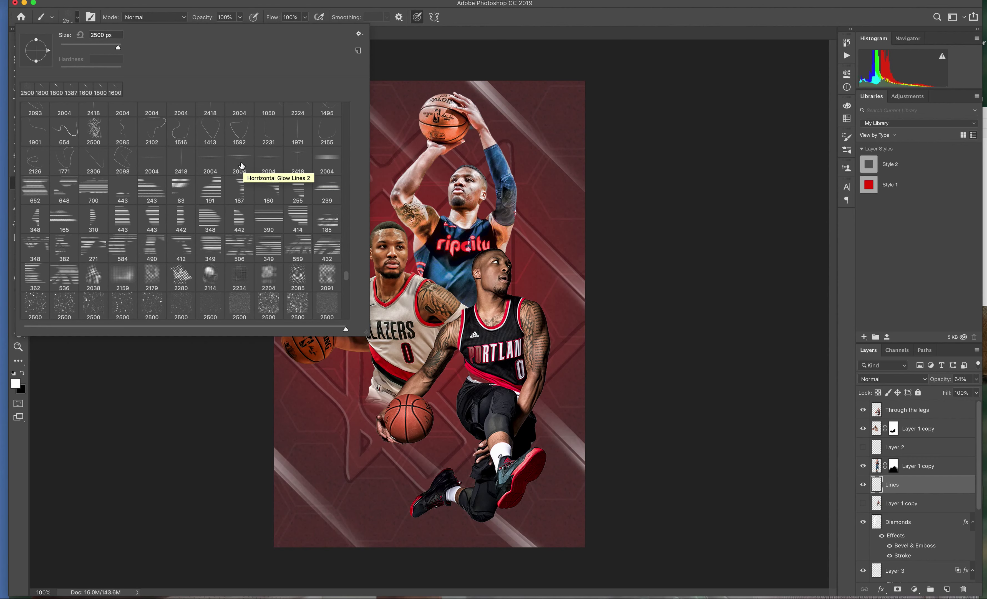
# - Load Horizontal Glow Lines 2, stamp it once on the poster as a test, then undo the stamp
pyautogui.doubleClick(239, 159)
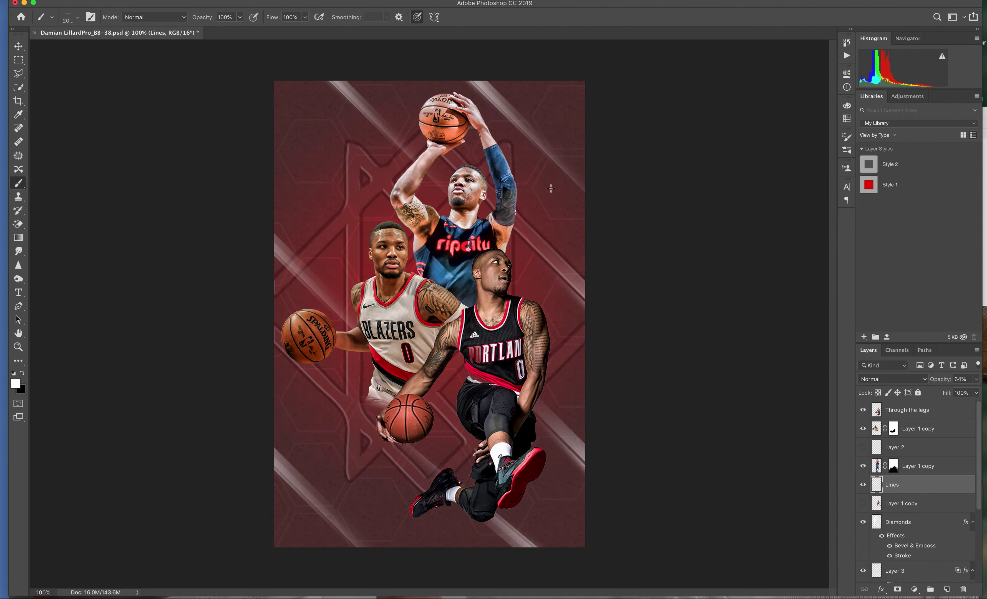
pyautogui.click(544, 188)
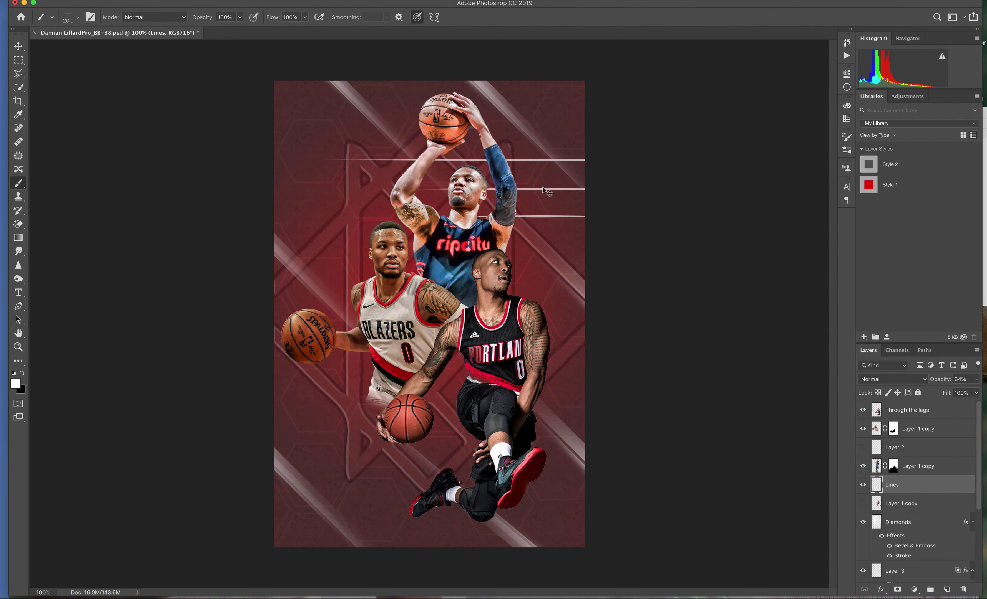
pyautogui.hotkey('ctrl', 'z')
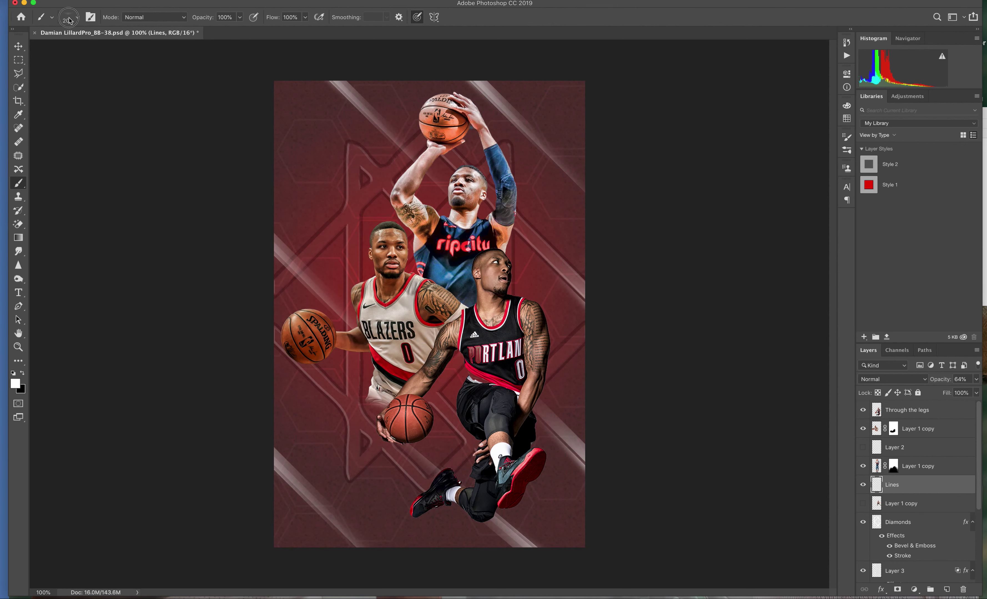
# - Scroll back up through the brush presets and load the 1201 px line-style streak brush
pyautogui.click(69, 19)
pyautogui.scroll(2, 239, 153)
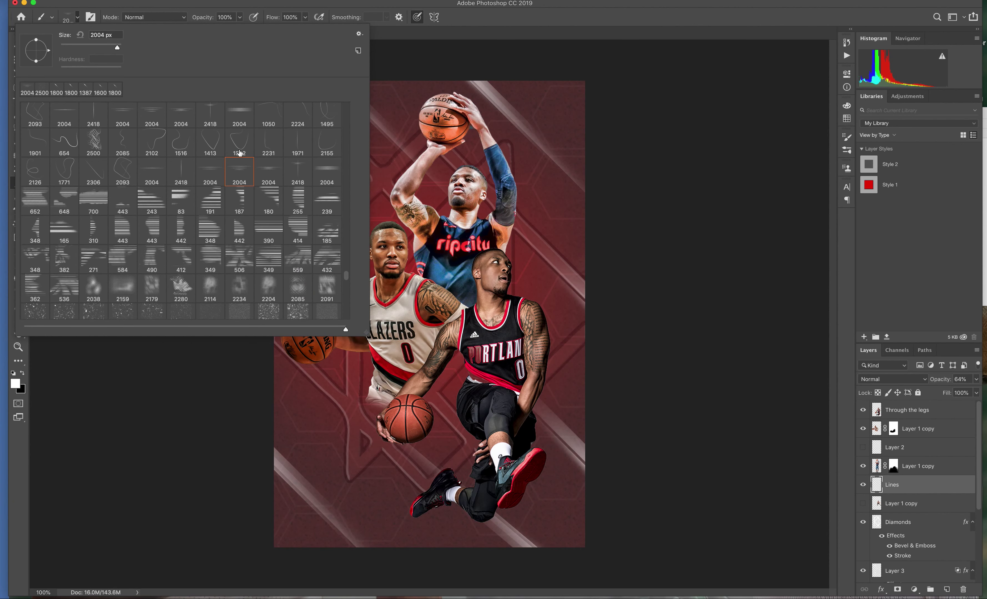
pyautogui.scroll(2, 240, 153)
pyautogui.scroll(1, 239, 152)
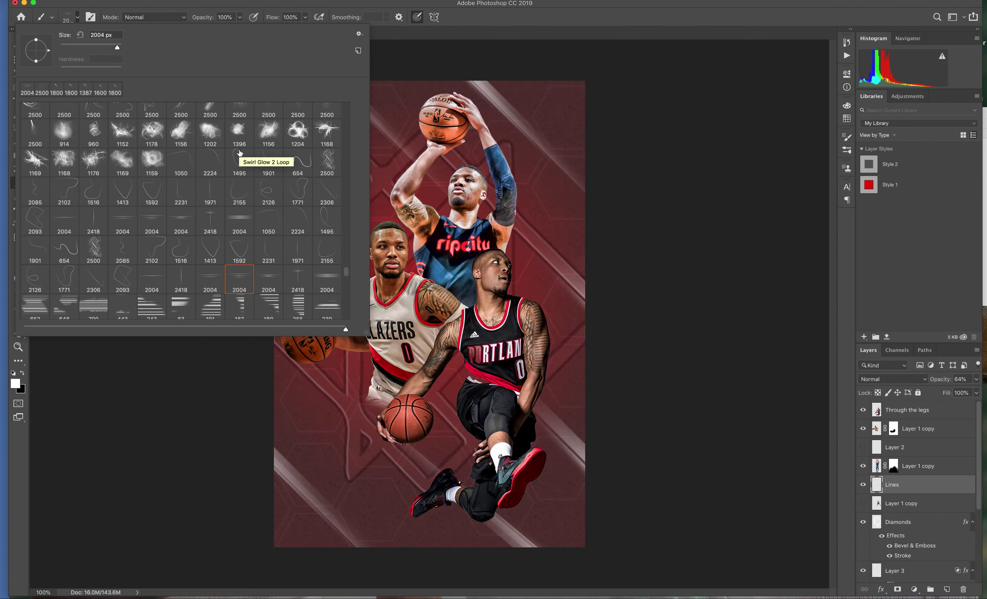
pyautogui.scroll(1, 240, 152)
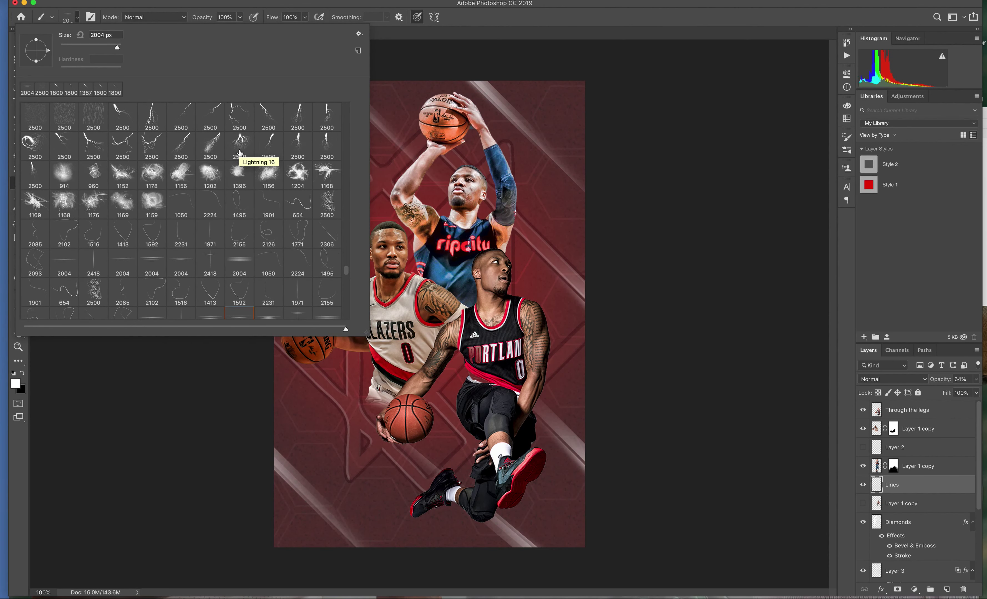
pyautogui.scroll(1, 240, 153)
pyautogui.scroll(2, 240, 153)
pyautogui.scroll(1, 239, 152)
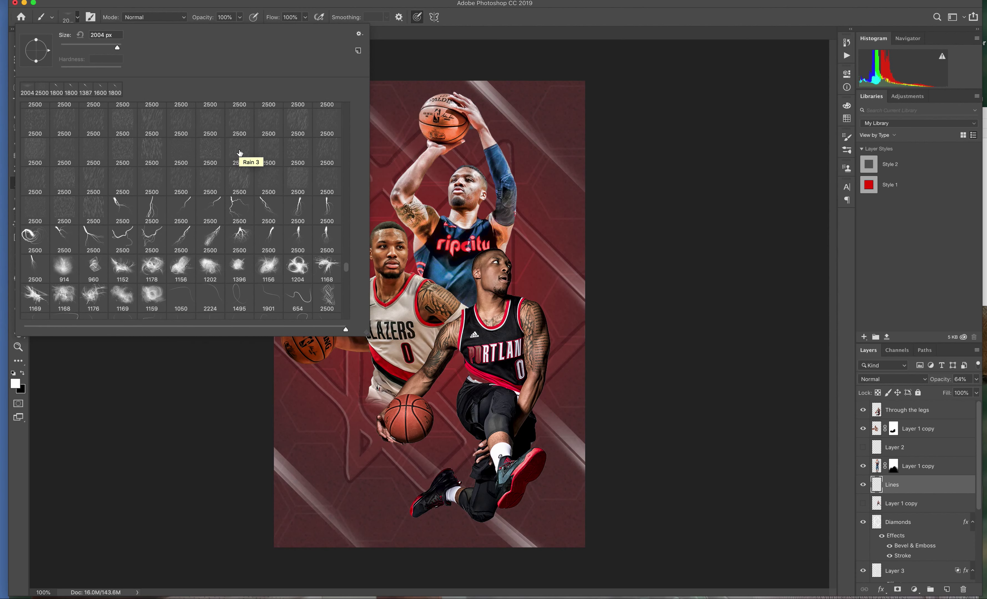
pyautogui.scroll(3, 240, 153)
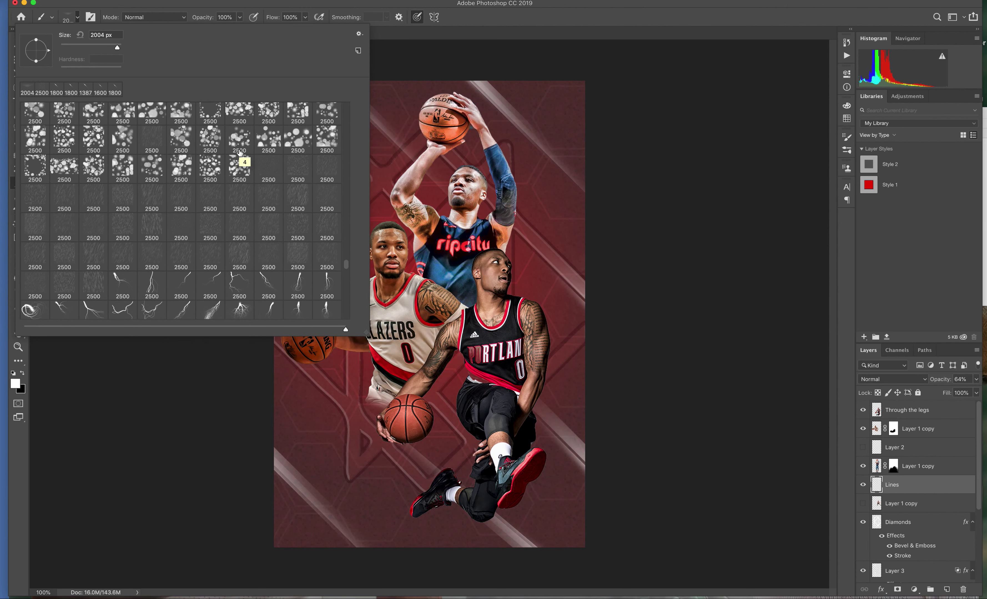
pyautogui.scroll(2, 240, 152)
pyautogui.scroll(2, 240, 152)
pyautogui.scroll(1, 240, 153)
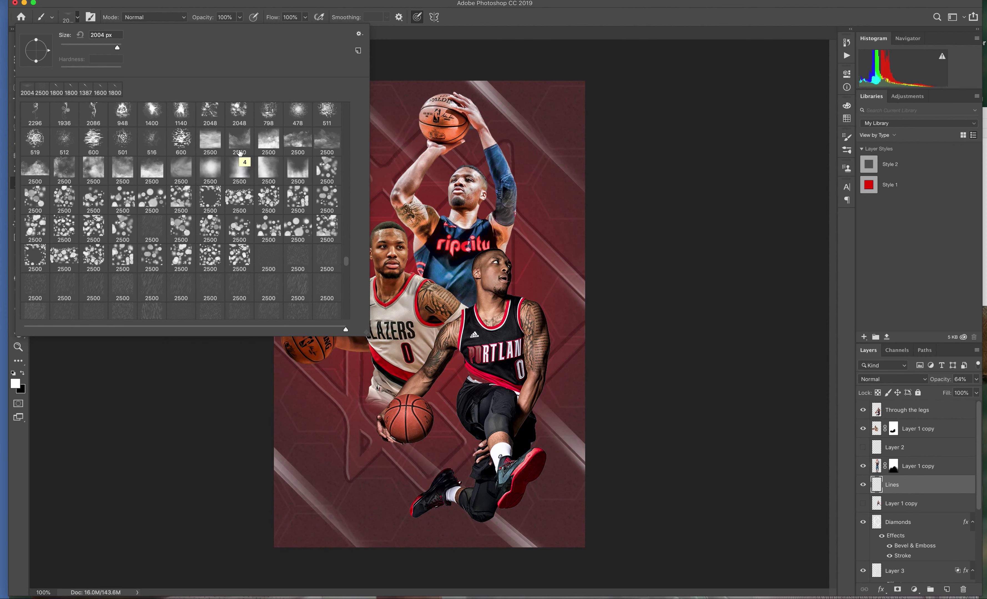
pyautogui.scroll(1, 239, 153)
pyautogui.scroll(2, 240, 153)
pyautogui.scroll(3, 240, 152)
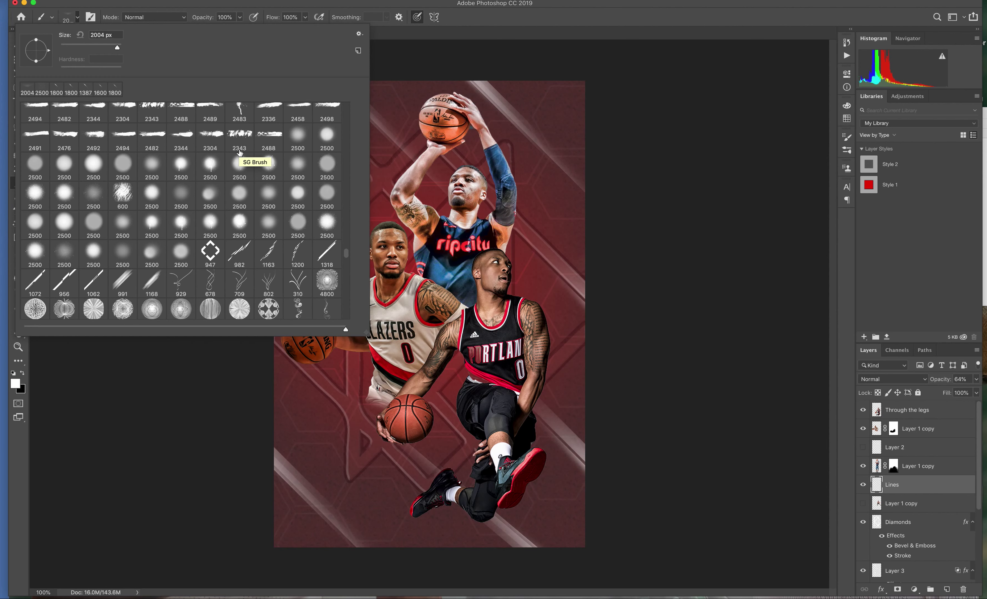
pyautogui.scroll(1, 240, 153)
pyautogui.scroll(1, 239, 153)
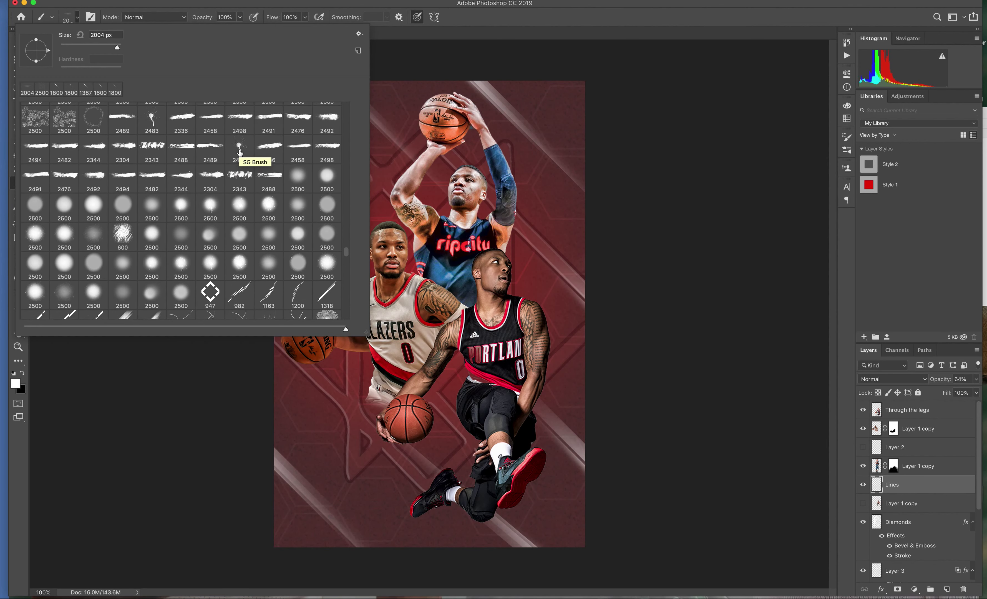
pyautogui.scroll(1, 240, 152)
pyautogui.scroll(1, 239, 153)
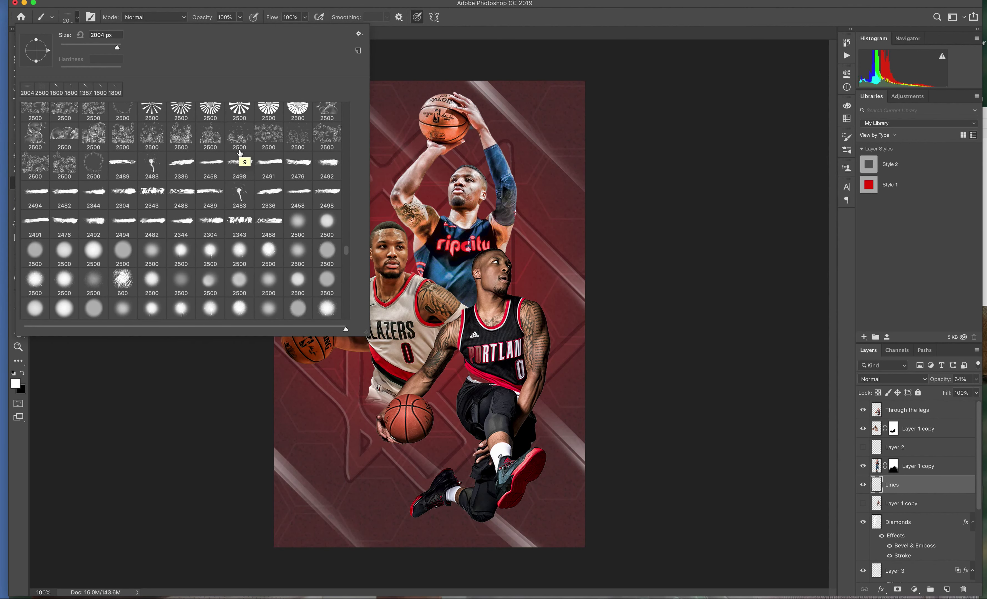
pyautogui.scroll(1, 240, 153)
pyautogui.scroll(1, 240, 153)
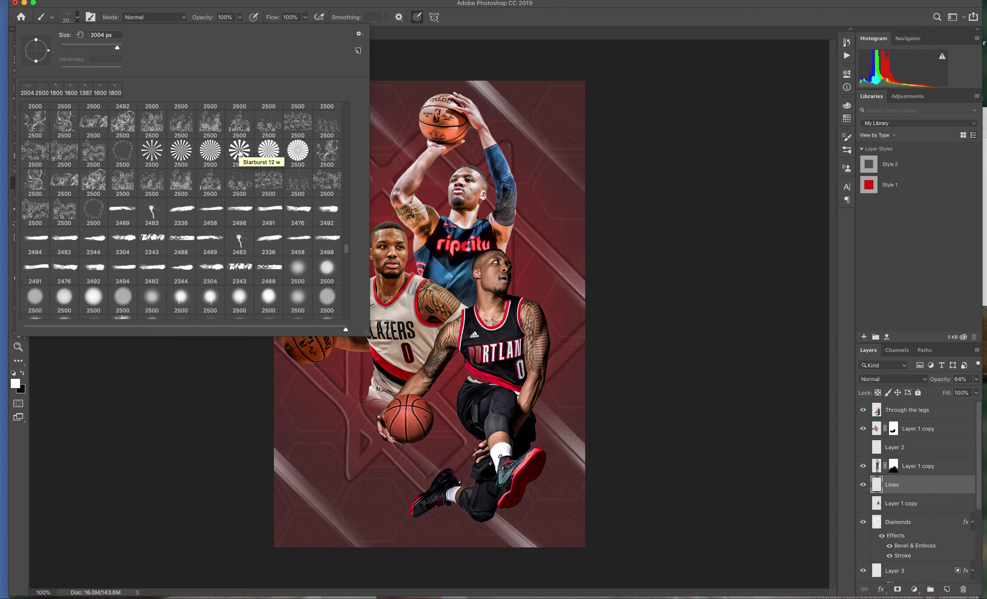
pyautogui.scroll(1, 240, 153)
pyautogui.scroll(1, 240, 153)
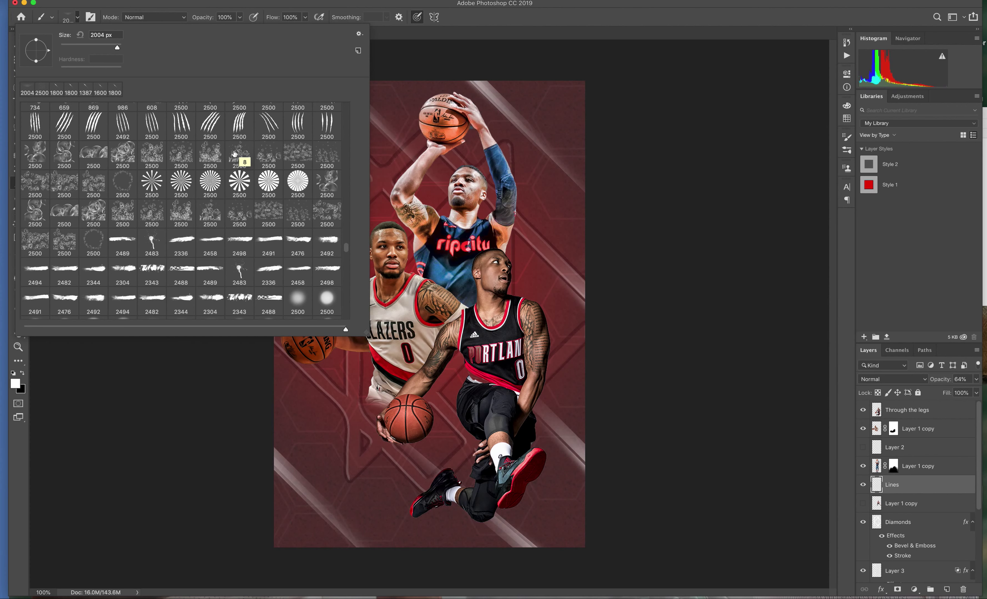
pyautogui.scroll(1, 235, 153)
pyautogui.scroll(1, 234, 153)
pyautogui.scroll(1, 234, 153)
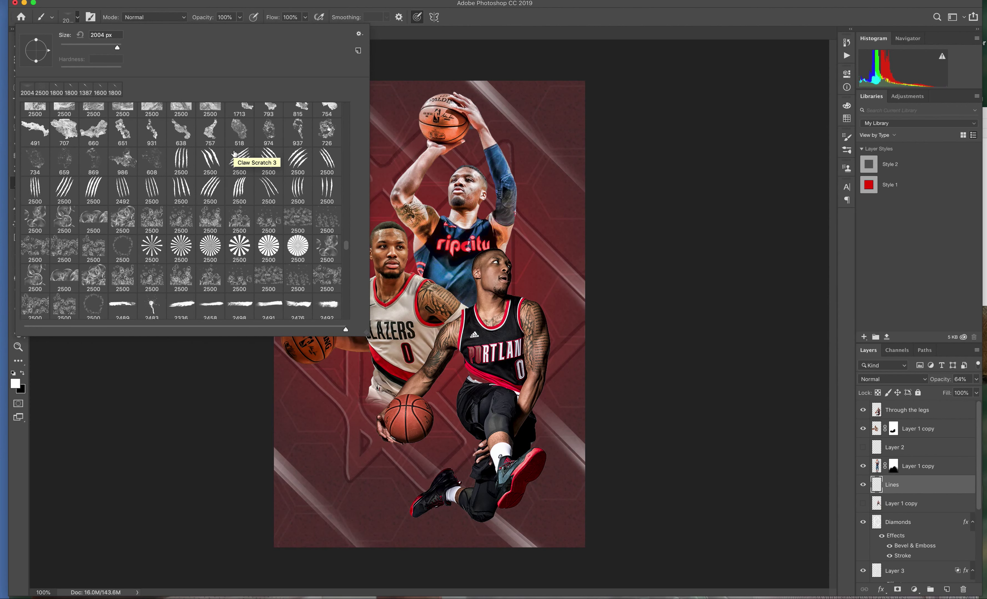
pyautogui.scroll(1, 234, 152)
pyautogui.scroll(2, 235, 152)
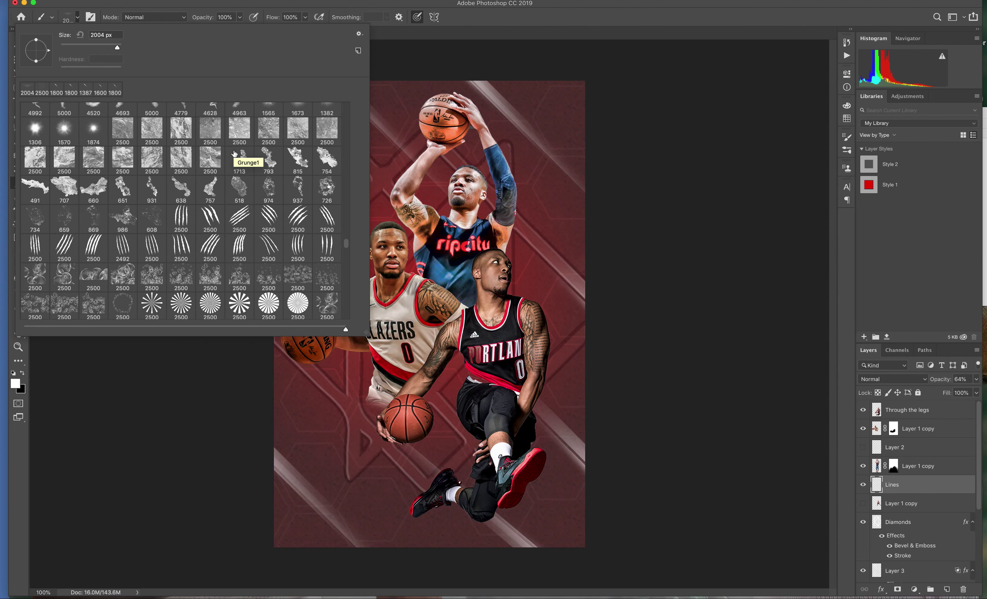
pyautogui.scroll(1, 235, 153)
pyautogui.scroll(1, 234, 153)
pyautogui.scroll(1, 234, 153)
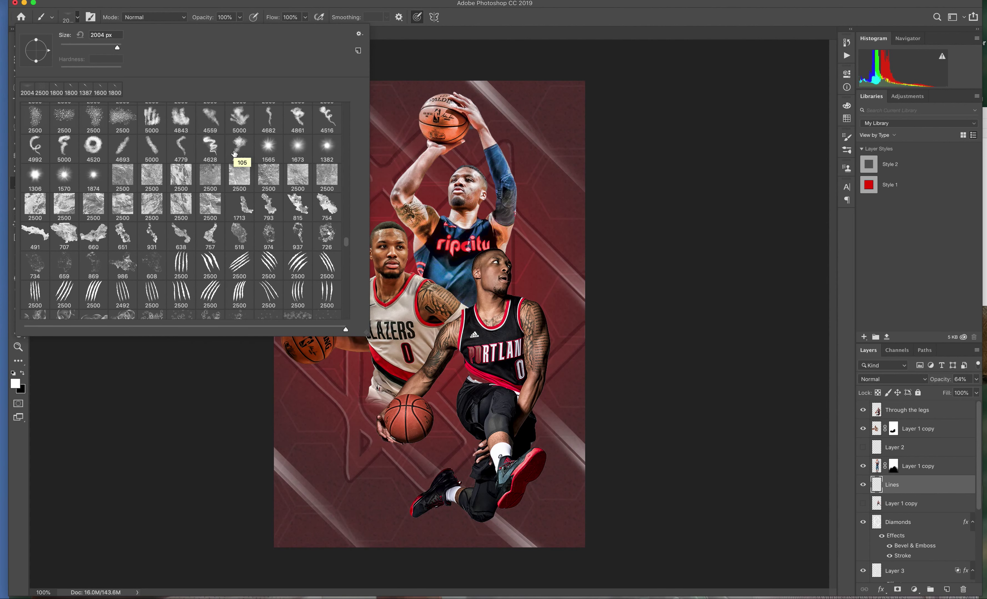
pyautogui.scroll(1, 235, 152)
pyautogui.scroll(1, 235, 152)
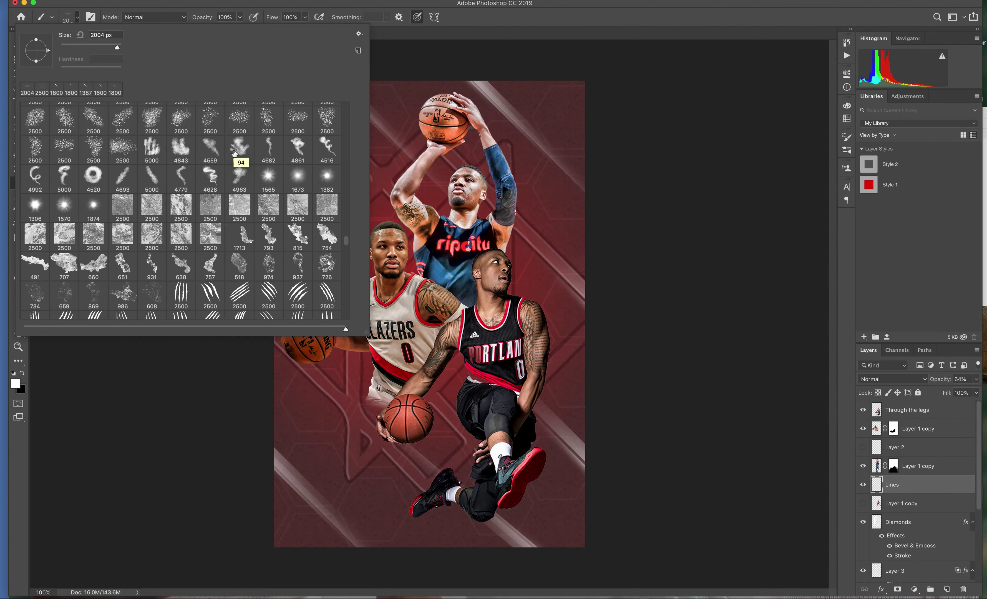
pyautogui.scroll(1, 234, 153)
pyautogui.scroll(1, 235, 153)
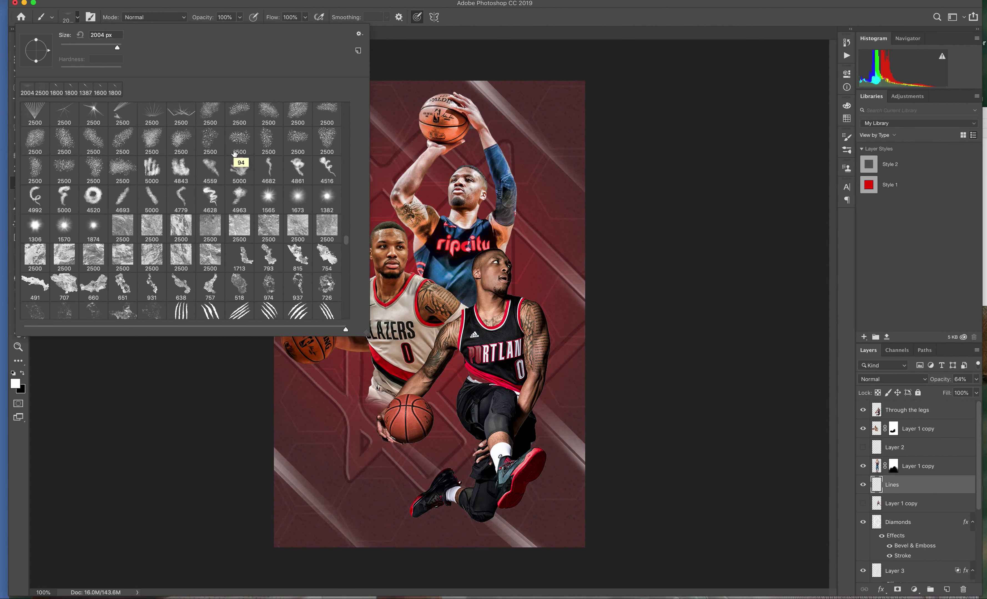
pyautogui.scroll(1, 235, 153)
pyautogui.scroll(1, 235, 153)
pyautogui.scroll(3, 234, 152)
pyautogui.scroll(3, 235, 153)
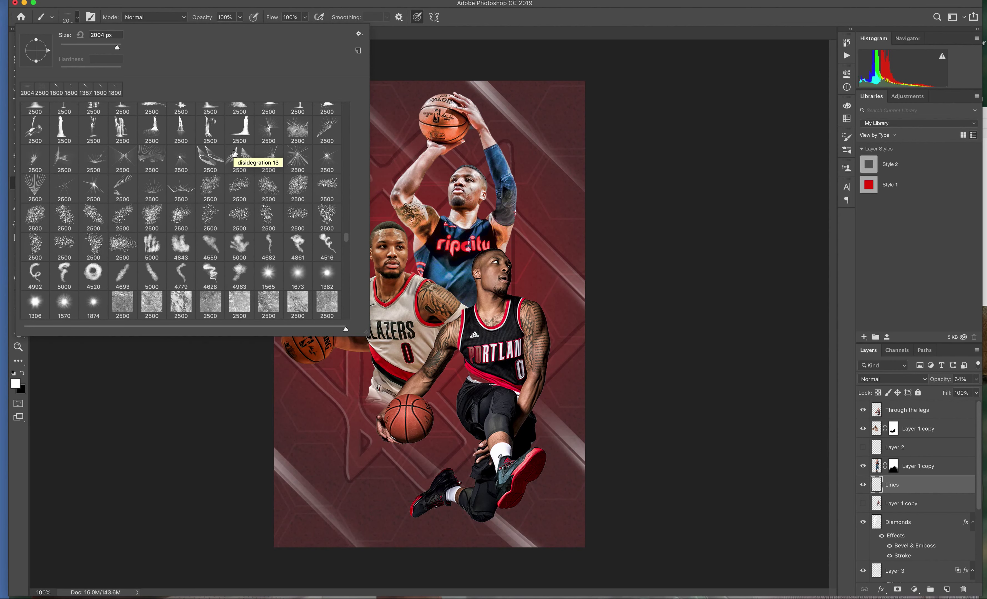
pyautogui.scroll(3, 235, 153)
pyautogui.scroll(3, 234, 153)
pyautogui.scroll(3, 235, 152)
pyautogui.scroll(2, 235, 152)
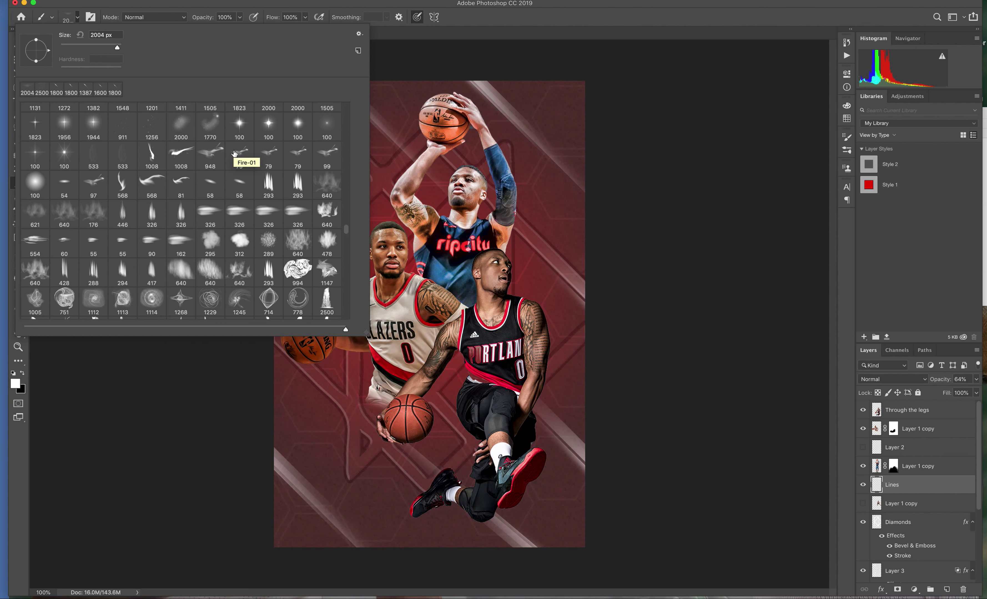
pyautogui.scroll(1, 235, 153)
pyautogui.scroll(1, 235, 152)
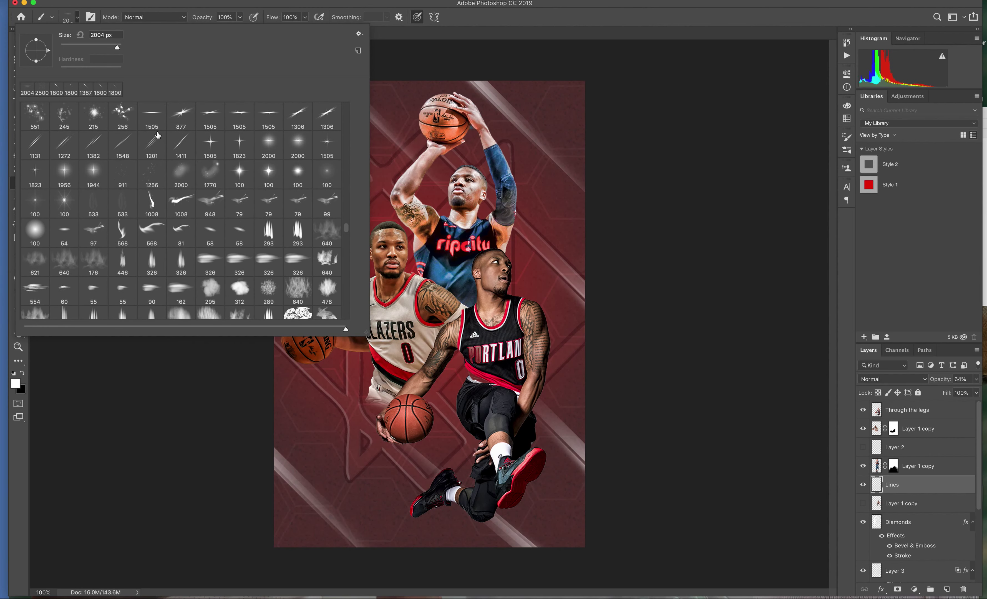
pyautogui.doubleClick(154, 146)
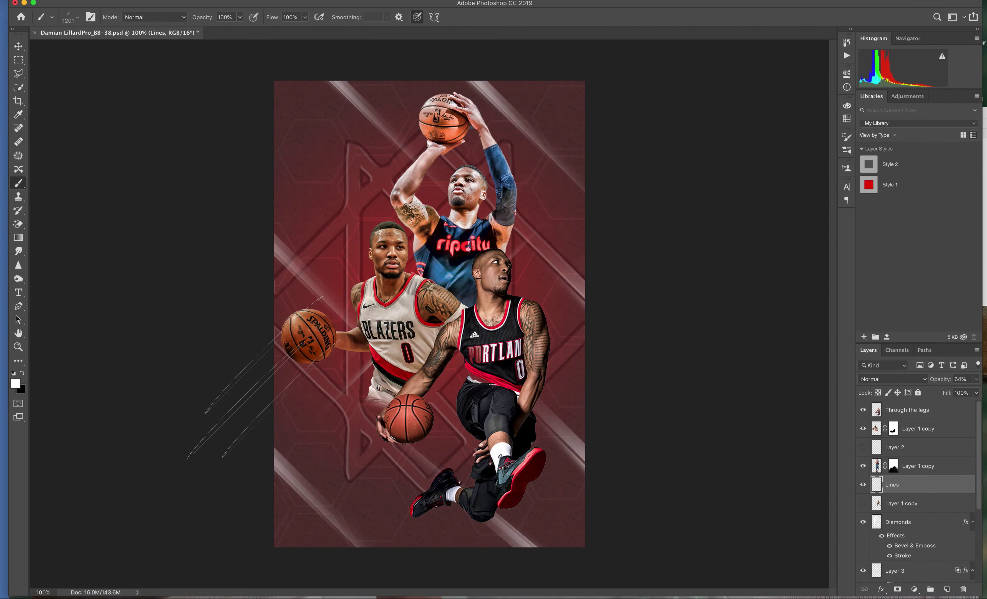
# - Stamp two trial streaks near the lower basketball and upper-left, then undo both
pyautogui.click(420, 449)
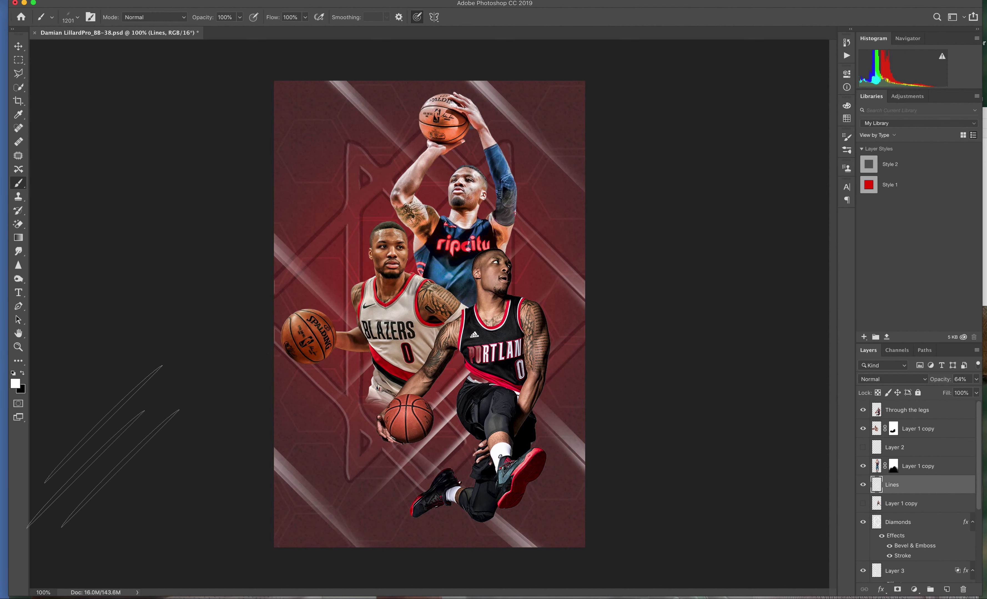
pyautogui.click(332, 190)
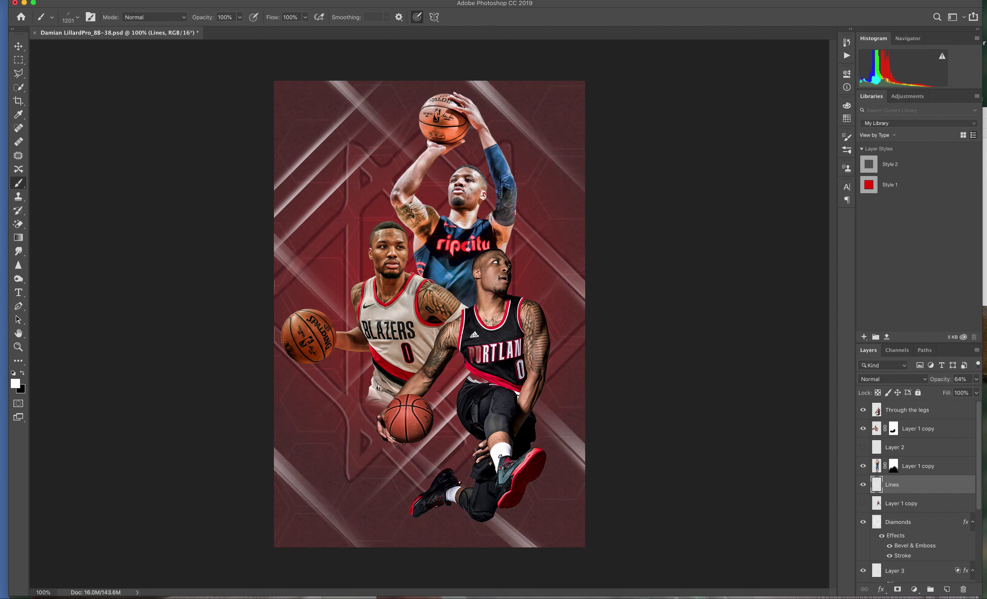
pyautogui.hotkey('ctrl', 'z')
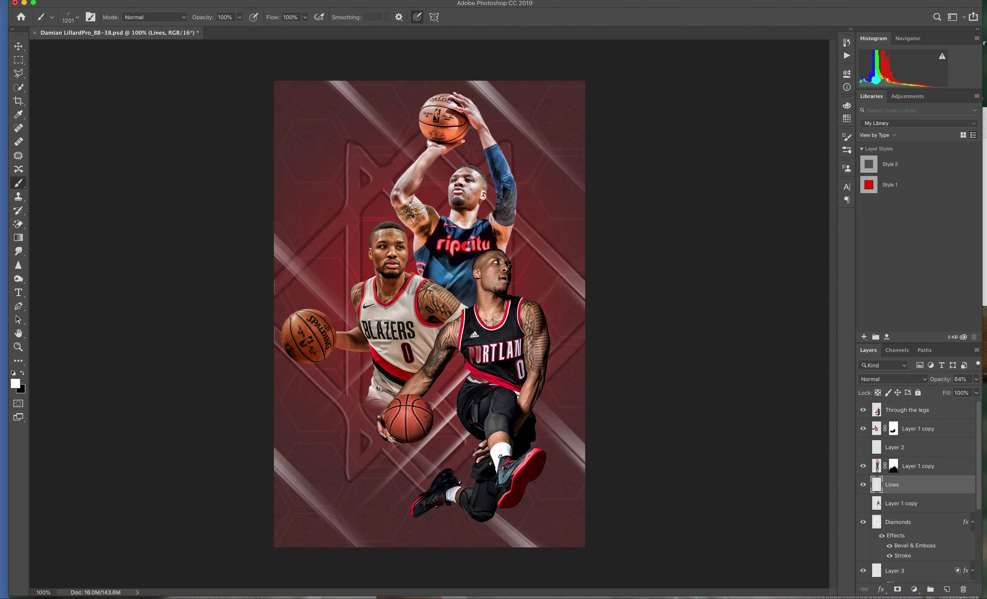
pyautogui.hotkey('ctrl', 'z')
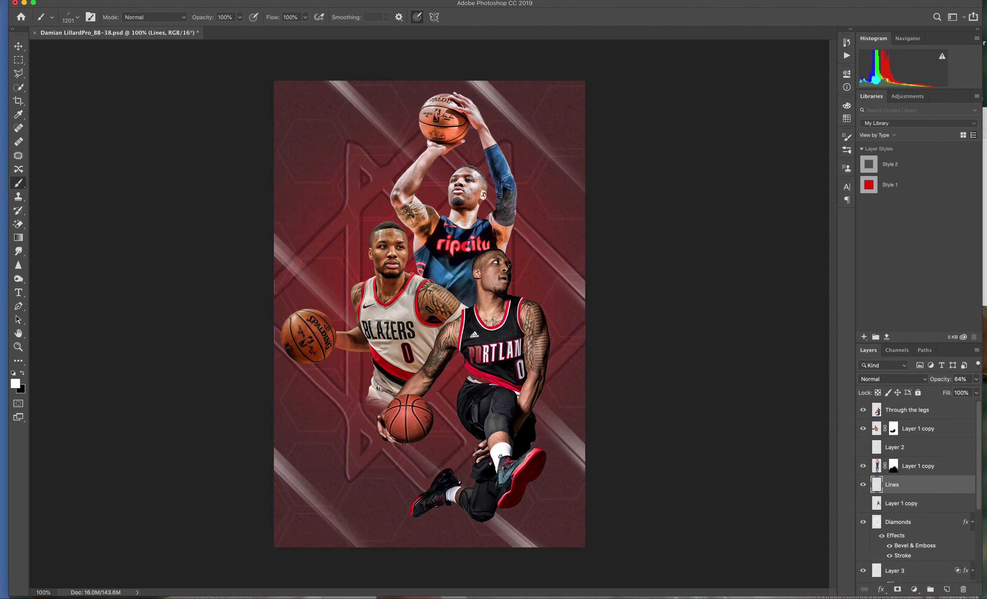
# - Stamp white light streaks in the poster's upper-right corner and along its lower-left edge
pyautogui.click(578, 121)
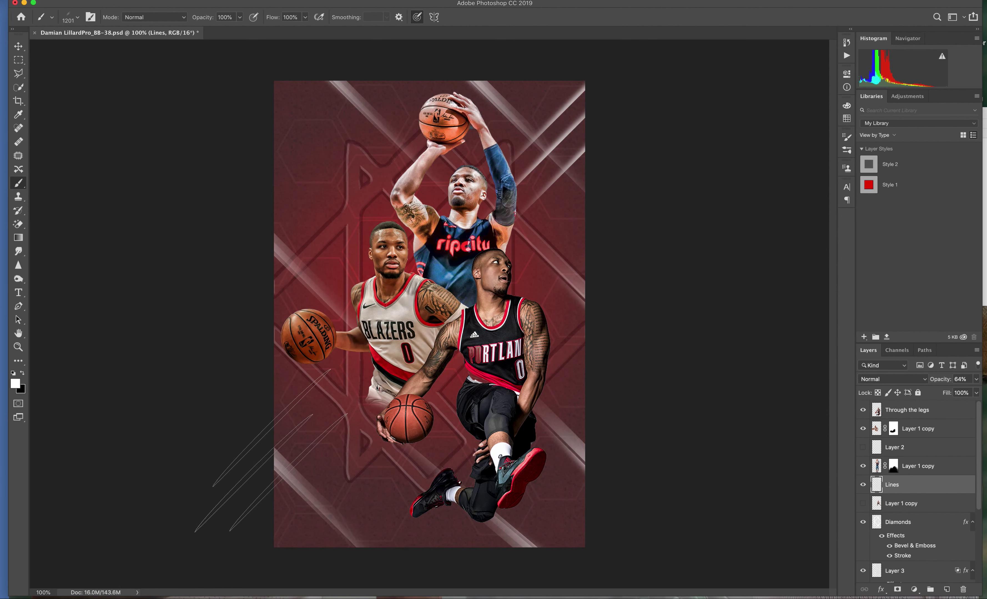
pyautogui.click(288, 398)
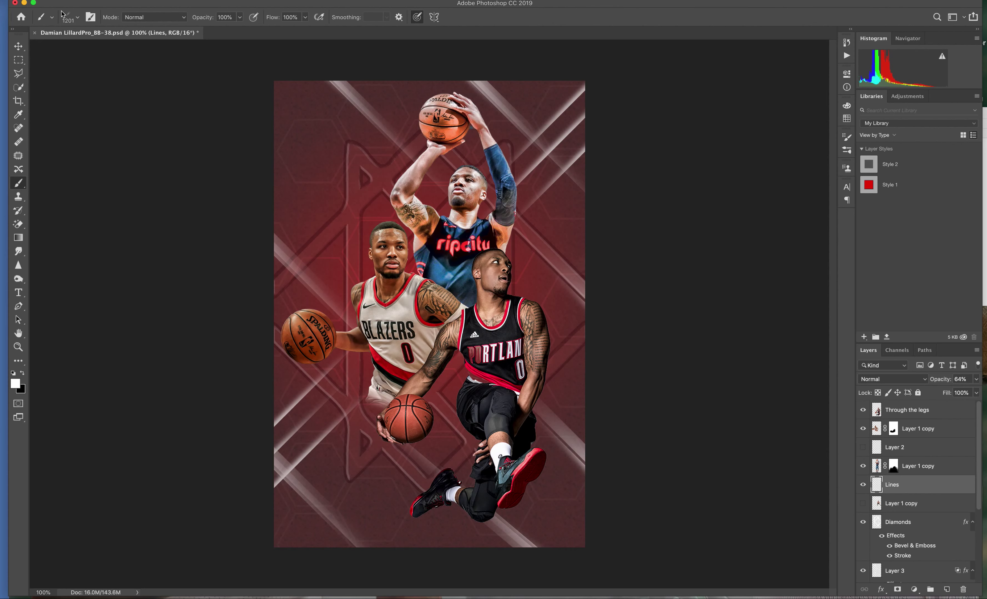
pyautogui.click(70, 19)
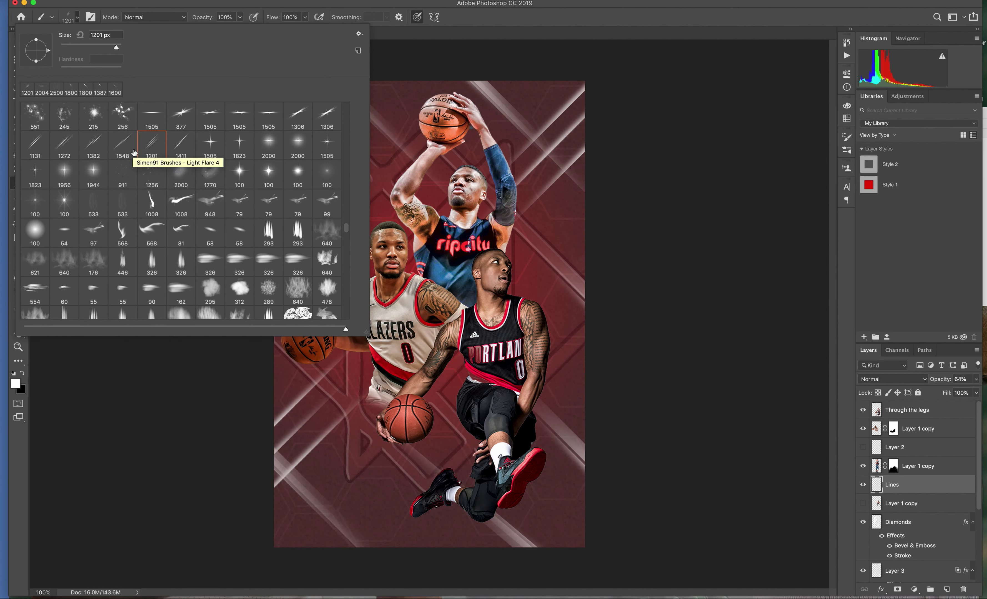
# - Browse the brush presets without changing the brush, then switch to the Finder Backgrounds window
pyautogui.scroll(1, 143, 133)
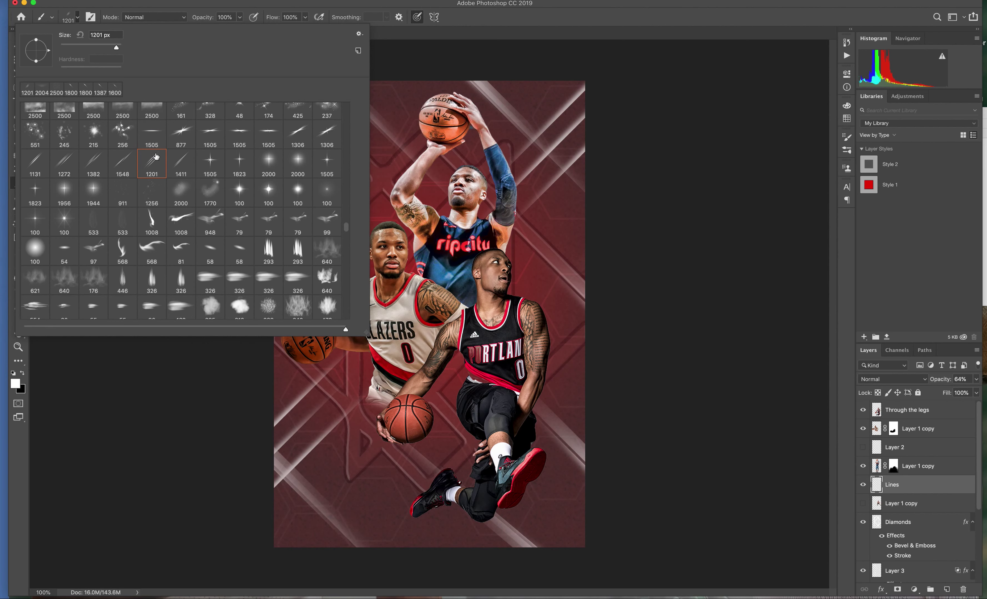
pyautogui.scroll(1, 347, 218)
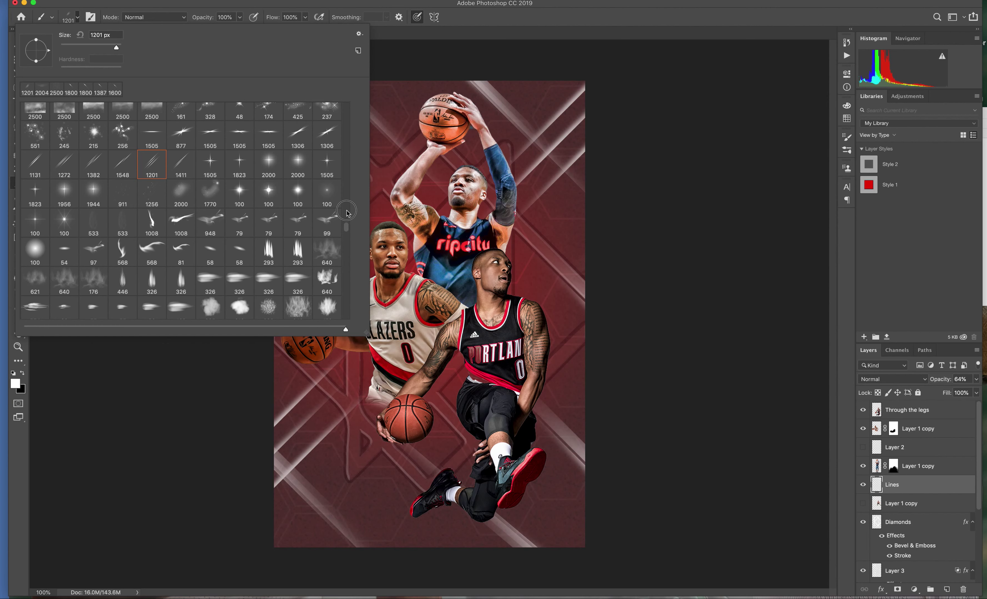
pyautogui.scroll(2, 347, 214)
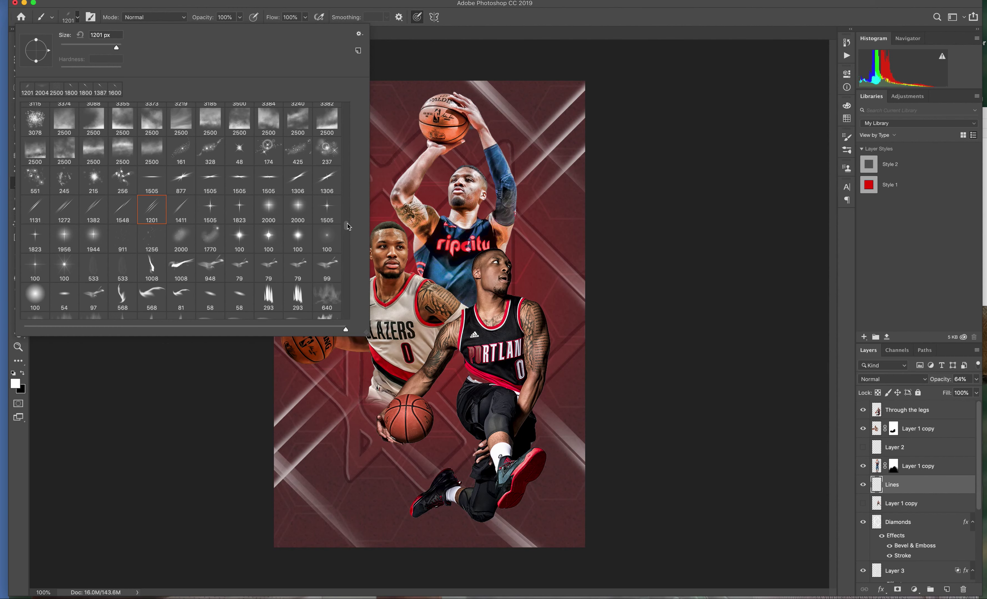
pyautogui.moveTo(346, 226); pyautogui.dragTo(346, 213)
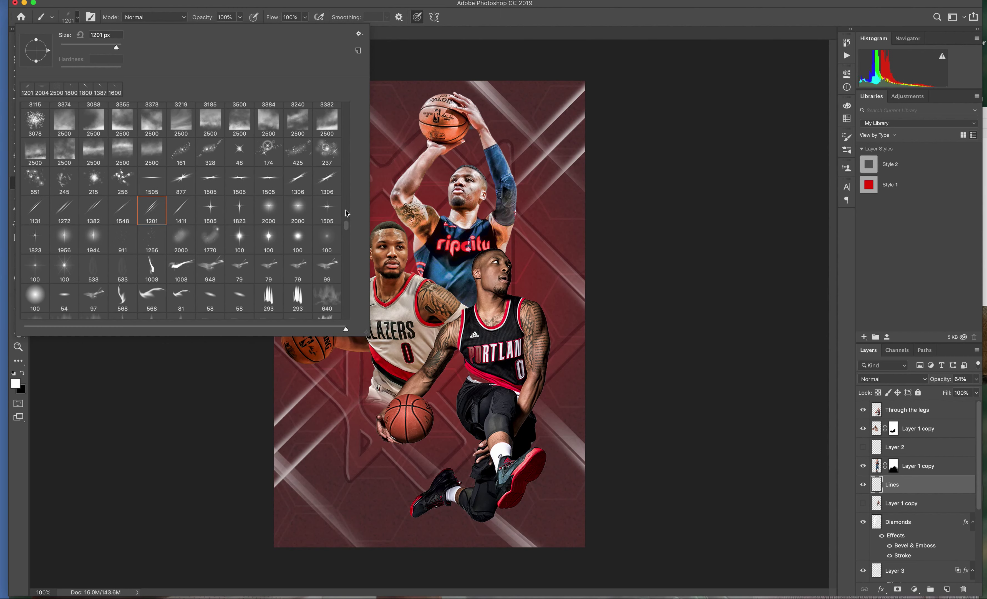
pyautogui.scroll(3, 346, 214)
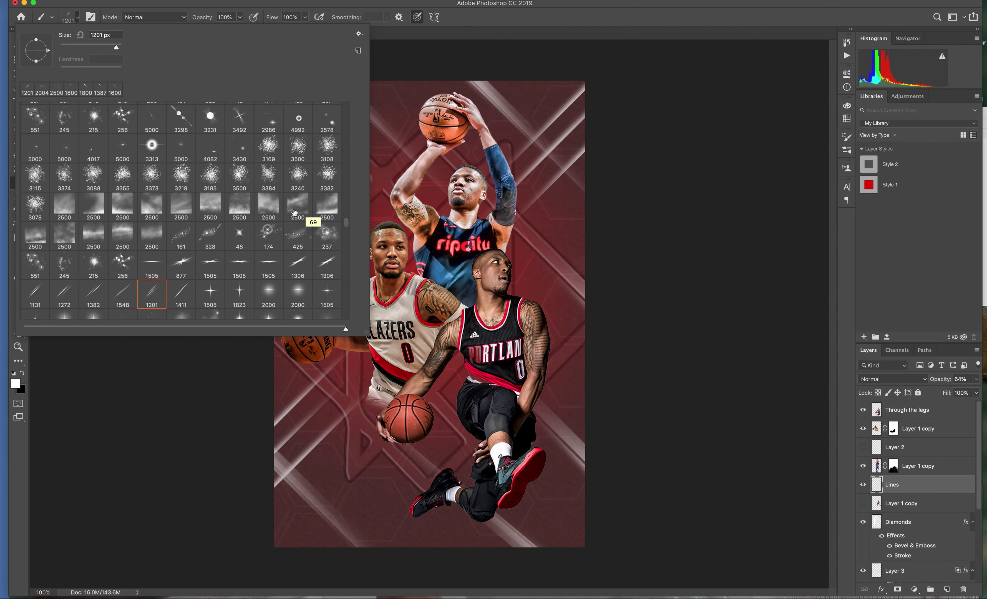
pyautogui.scroll(2, 294, 213)
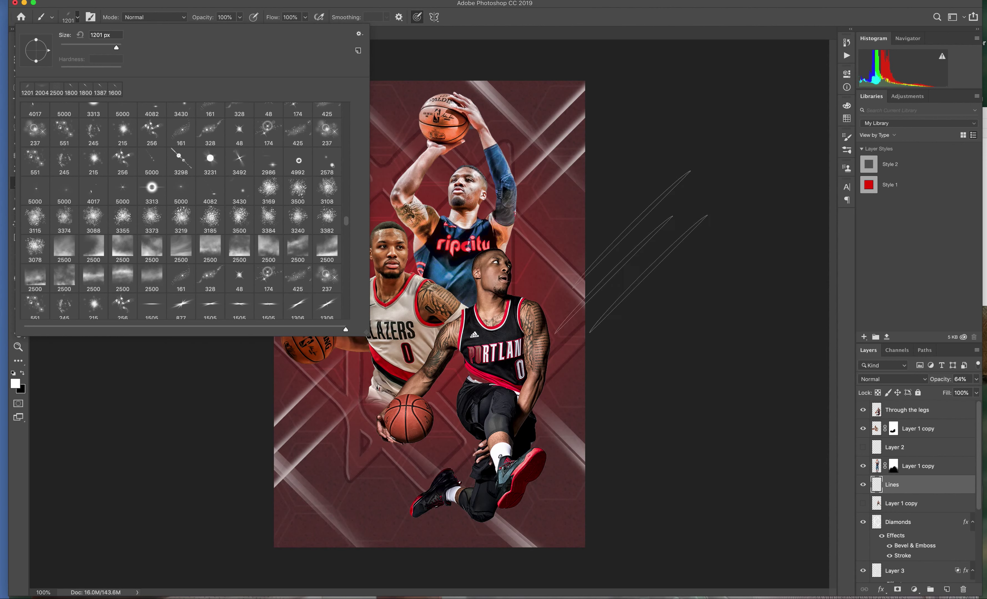
pyautogui.press('super+Tab')
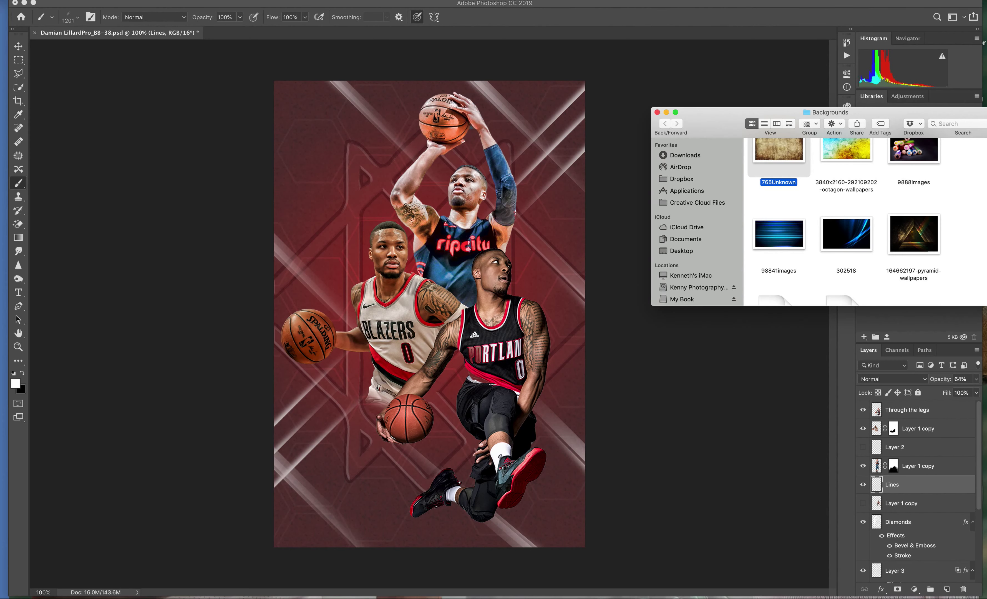
# - Find triangle_octagon_pentagon_by_halonacc in the Backgrounds folder and drag it onto the poster canvas
pyautogui.scroll(-3, 882, 209)
pyautogui.scroll(-2, 882, 209)
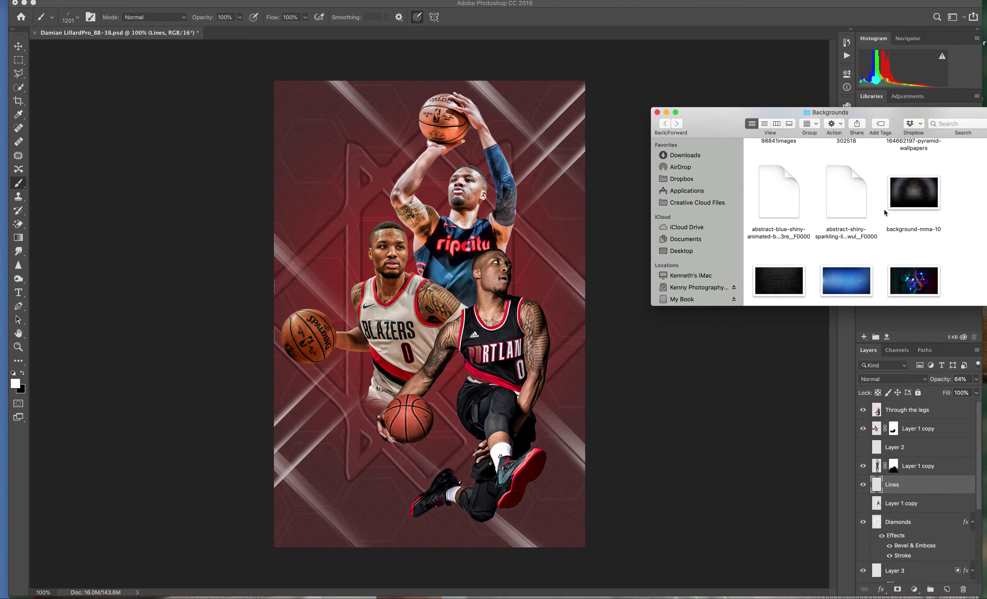
pyautogui.scroll(-1, 917, 204)
pyautogui.scroll(1, 918, 202)
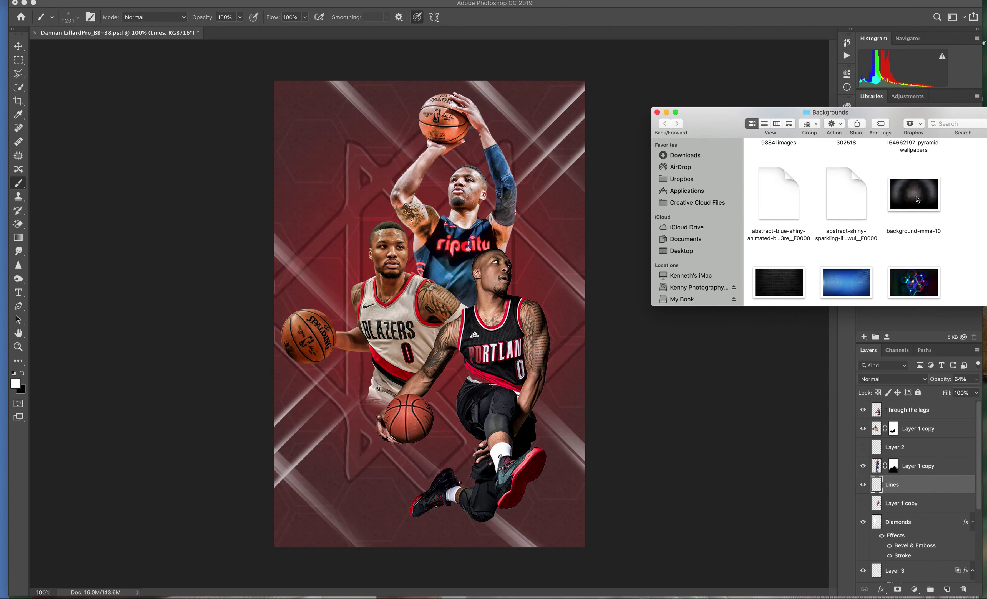
pyautogui.scroll(-5, 889, 237)
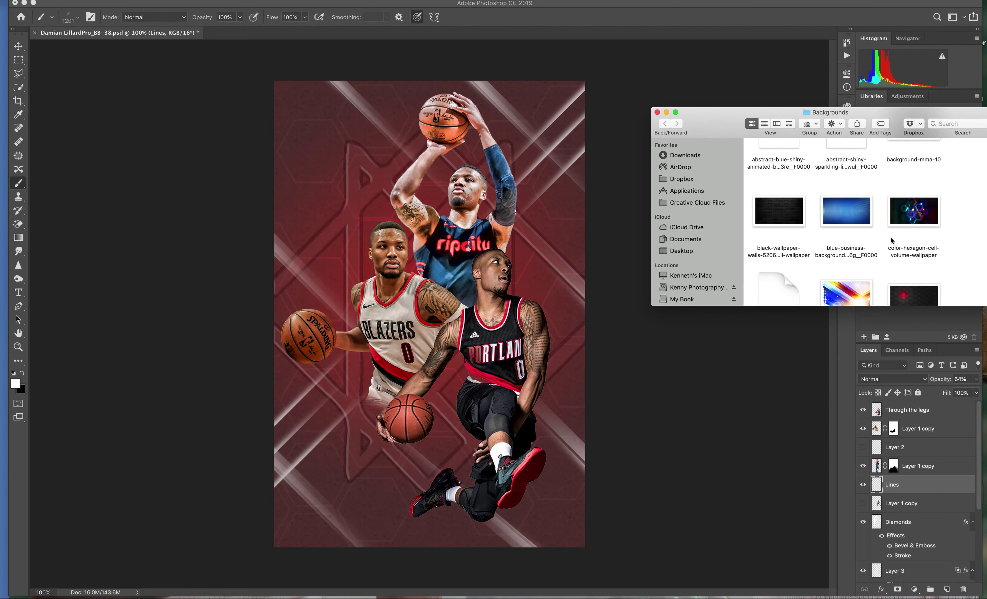
pyautogui.scroll(-4, 892, 240)
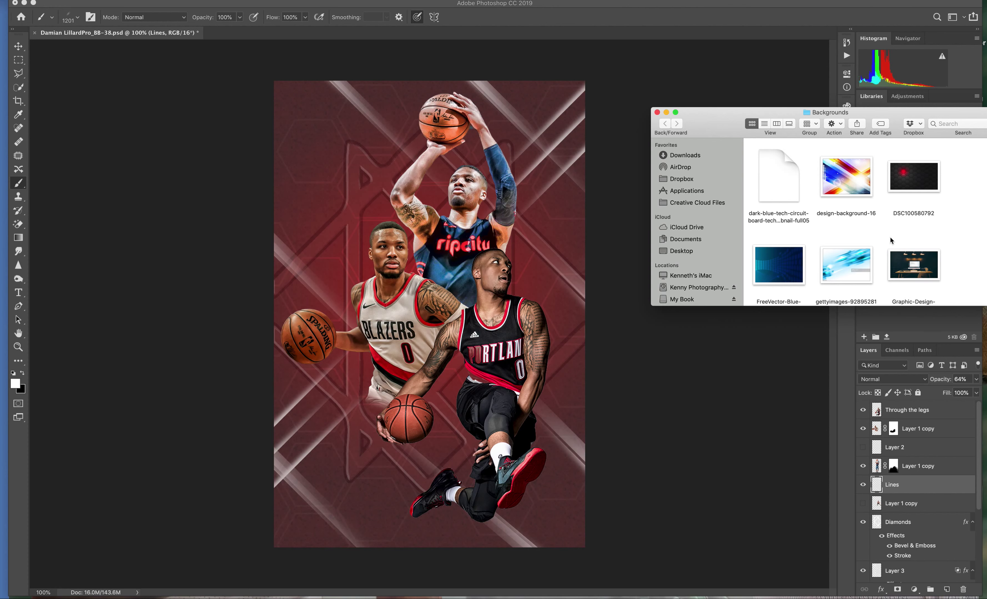
pyautogui.scroll(-5, 890, 237)
pyautogui.scroll(-3, 890, 237)
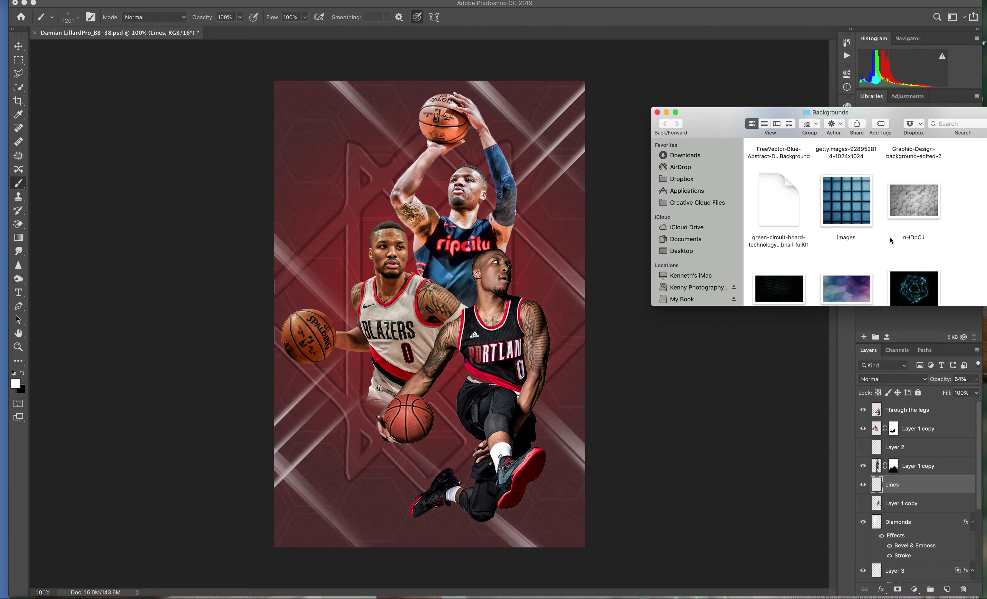
pyautogui.scroll(-2, 889, 237)
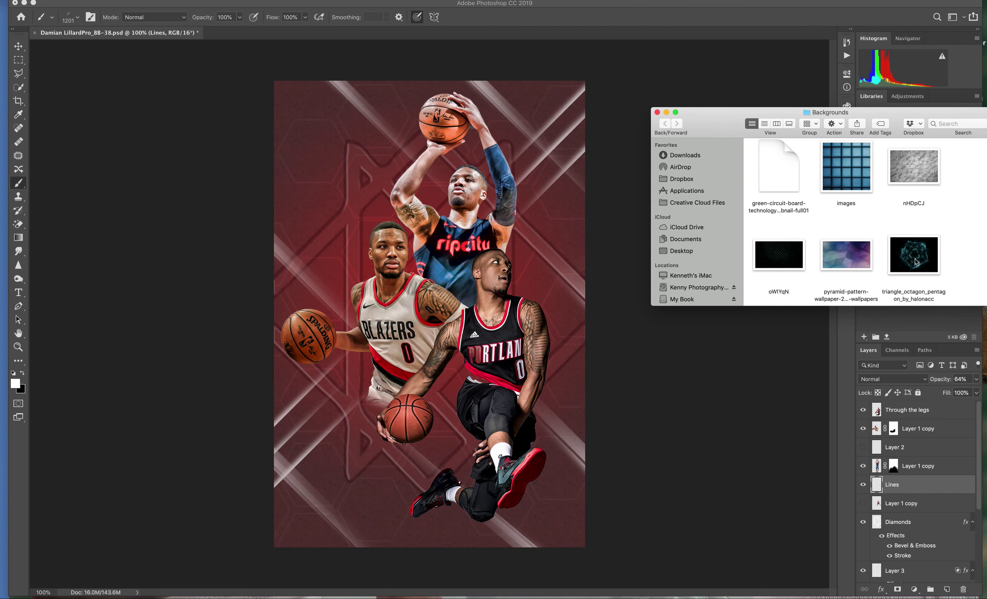
pyautogui.moveTo(916, 262); pyautogui.dragTo(451, 286)
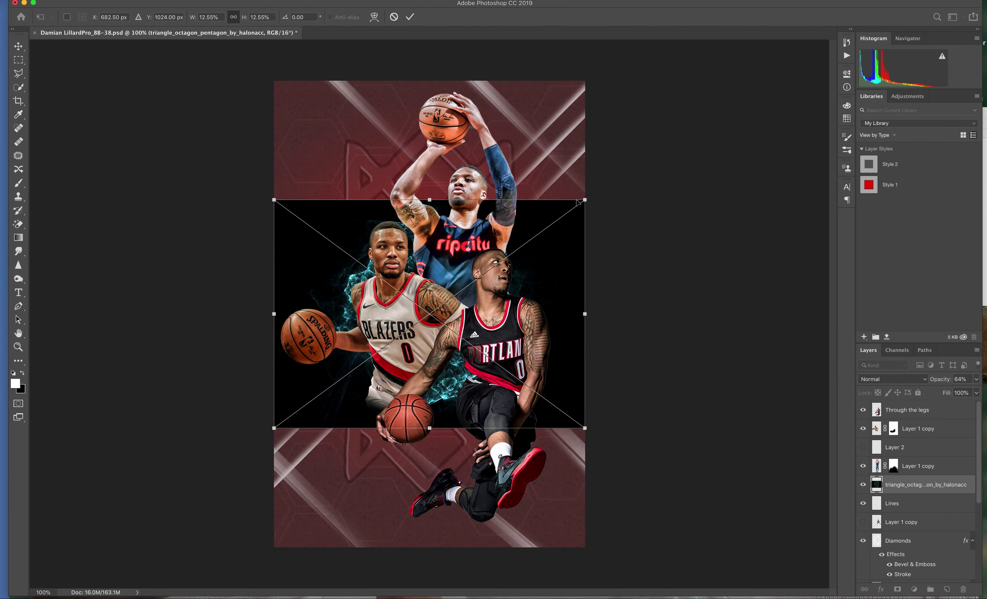
# - Enlarge the placed triangle octagon image to about 16%, commit it, then delete that layer
pyautogui.moveTo(578, 202); pyautogui.dragTo(601, 64)
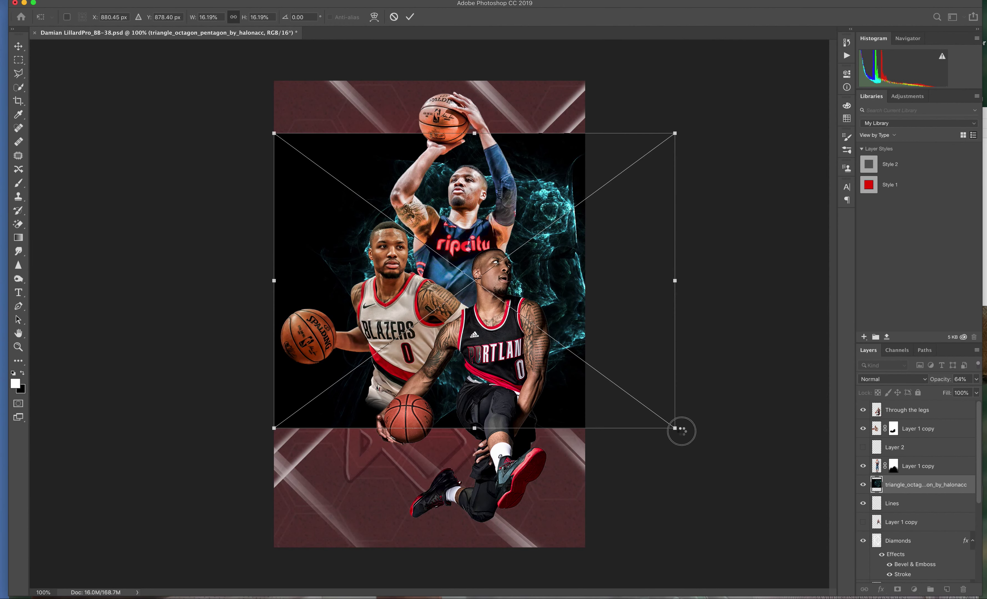
pyautogui.press('Return')
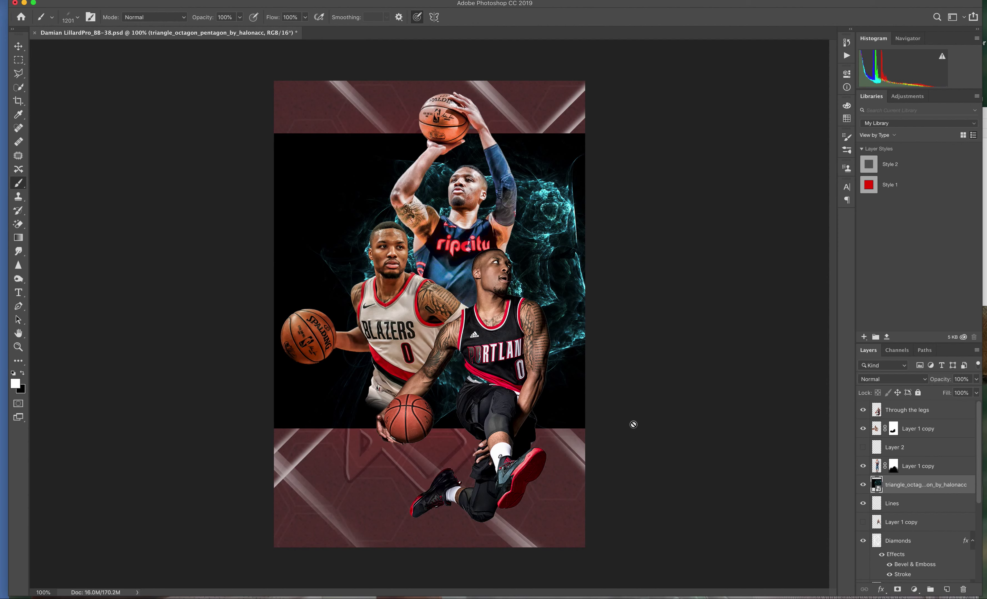
pyautogui.press('Delete')
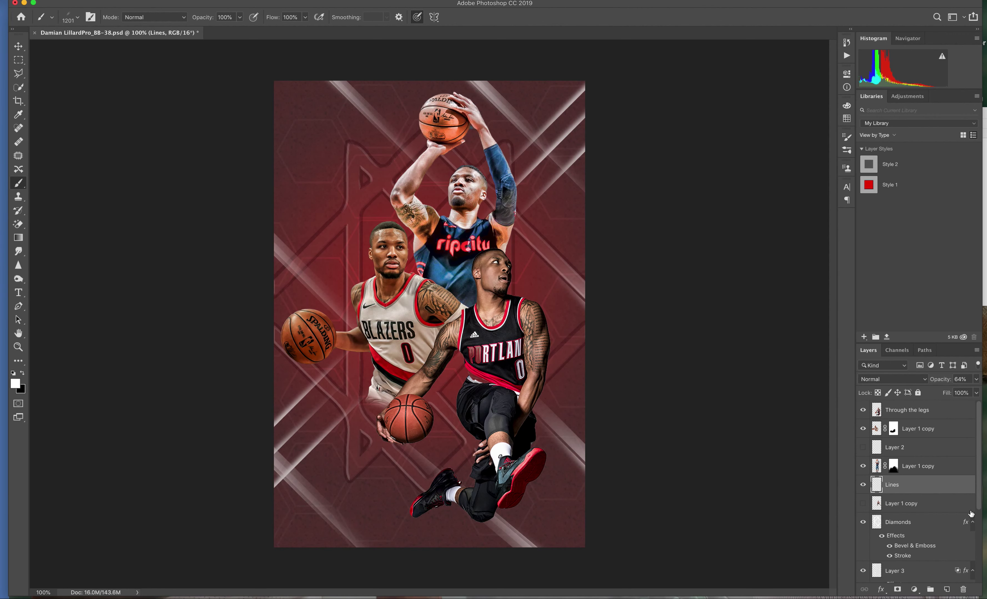
# - Return to Finder and scroll the Backgrounds folder to the red hexagon image
pyautogui.press('super+Tab')
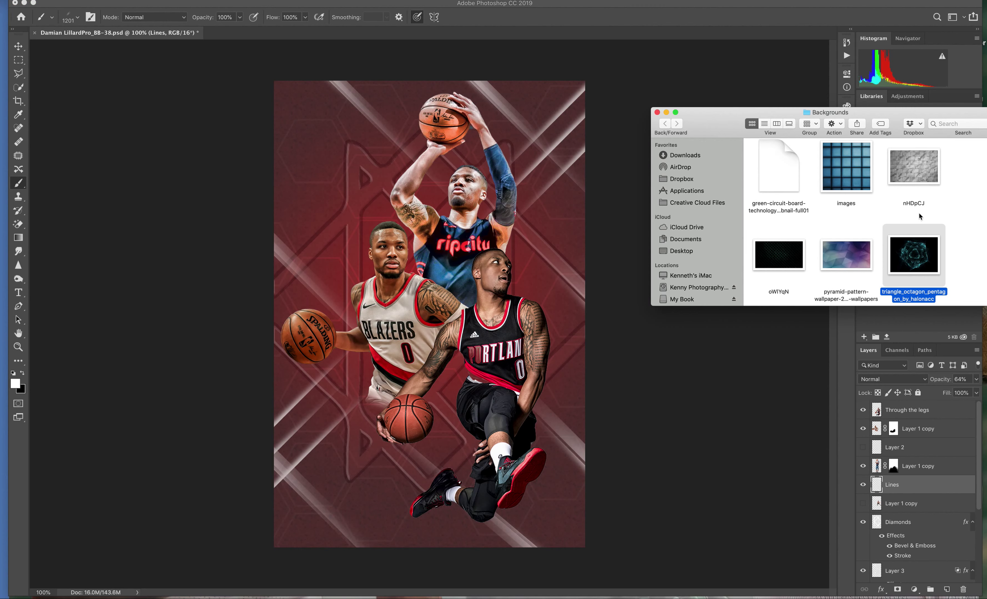
pyautogui.scroll(-1, 920, 214)
pyautogui.scroll(-4, 919, 213)
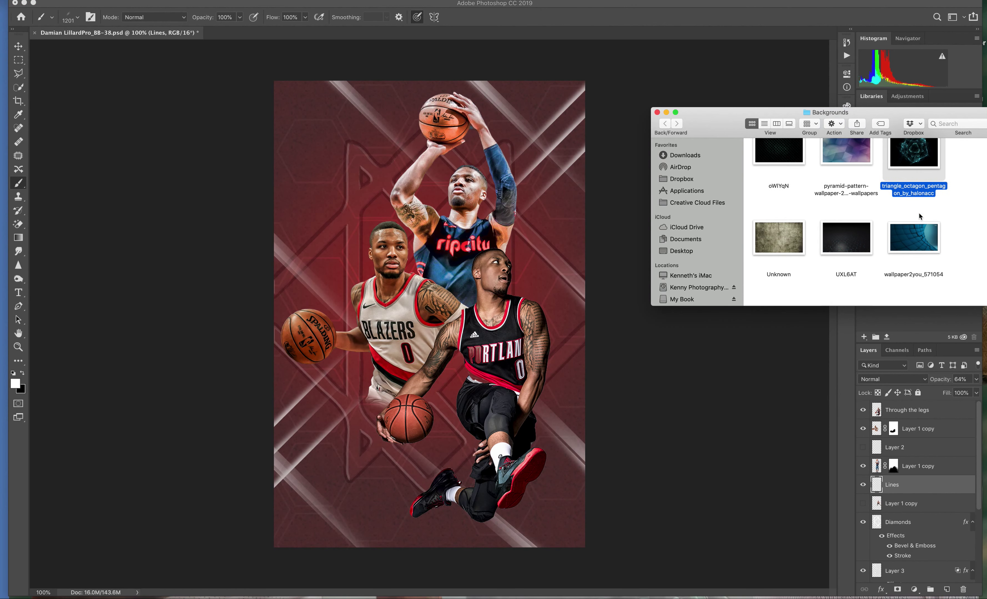
pyautogui.scroll(-1, 919, 216)
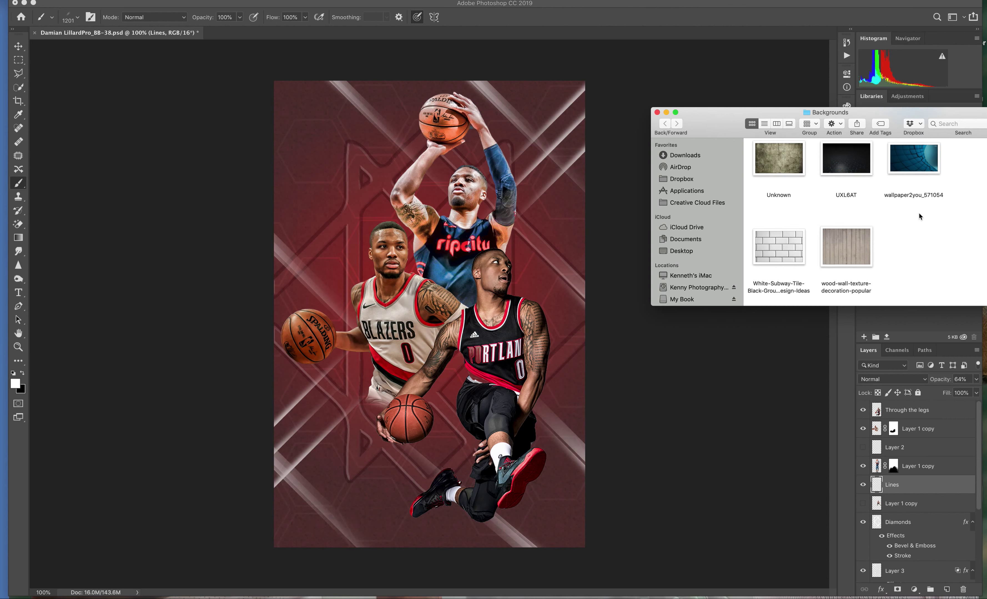
pyautogui.scroll(1, 919, 217)
pyautogui.scroll(5, 918, 212)
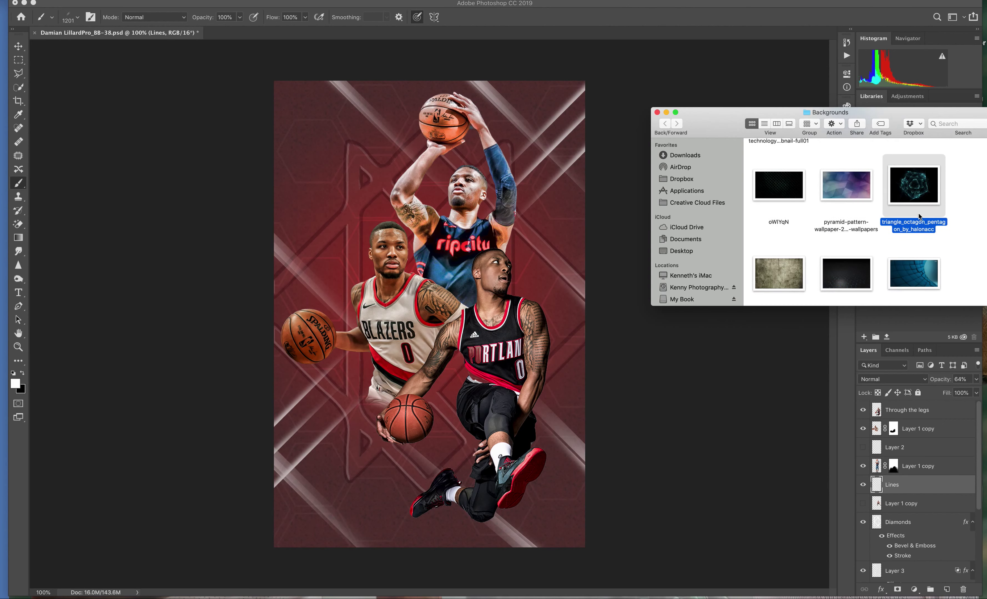
pyautogui.scroll(5, 918, 212)
pyautogui.scroll(5, 919, 213)
pyautogui.scroll(5, 918, 213)
pyautogui.scroll(2, 918, 213)
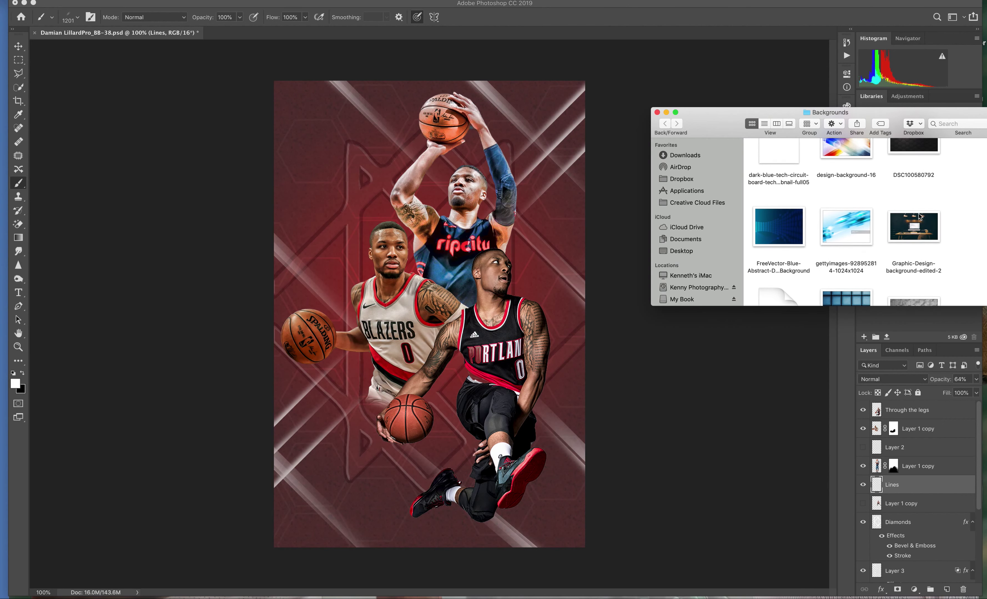
pyautogui.scroll(1, 919, 216)
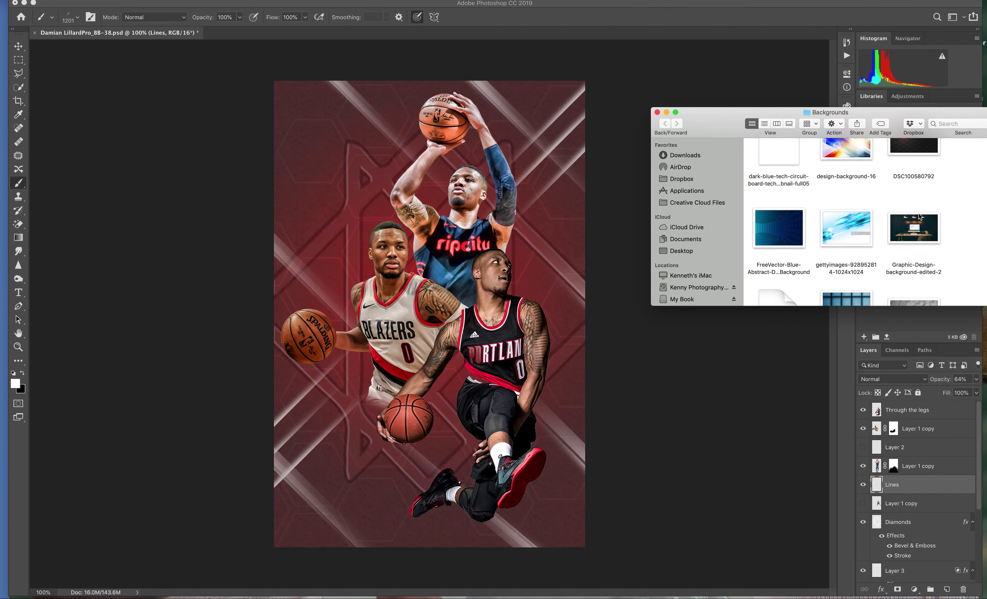
pyautogui.scroll(2, 919, 218)
pyautogui.scroll(3, 920, 217)
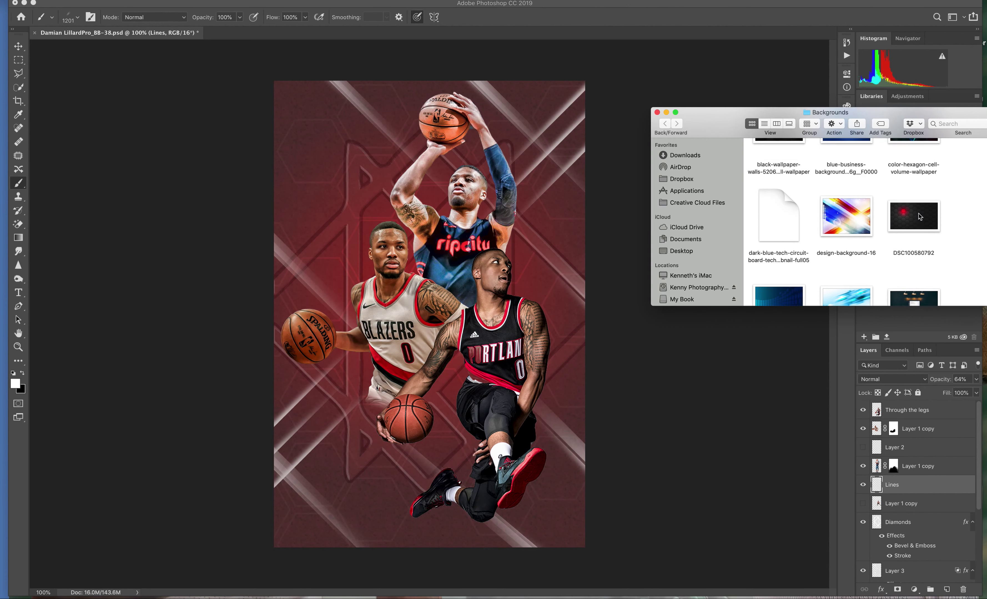
# - Quick Look preview DSC100580792, close it, and scroll up toward background-mma-10
pyautogui.click(911, 218)
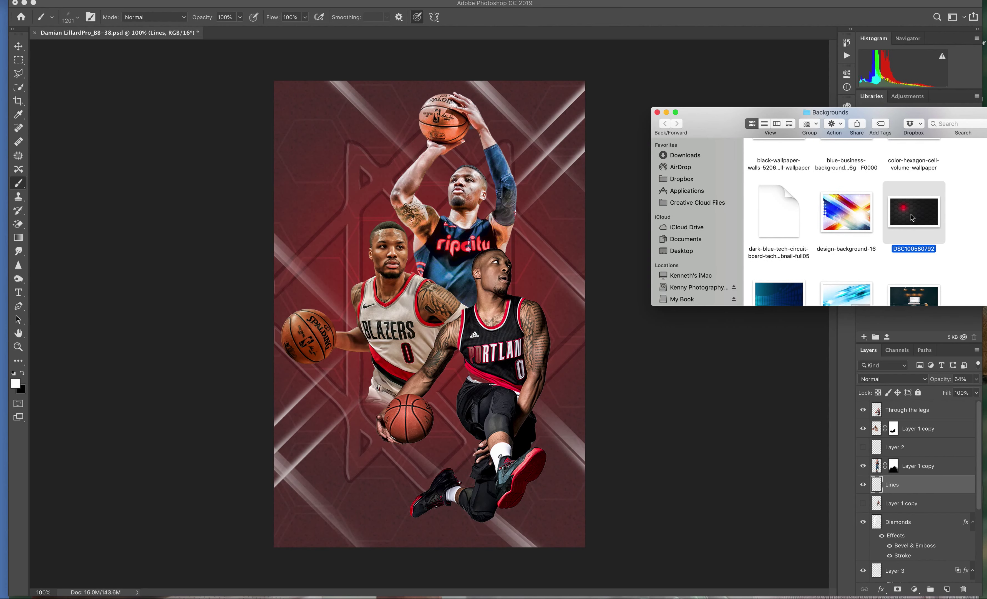
pyautogui.press('space')
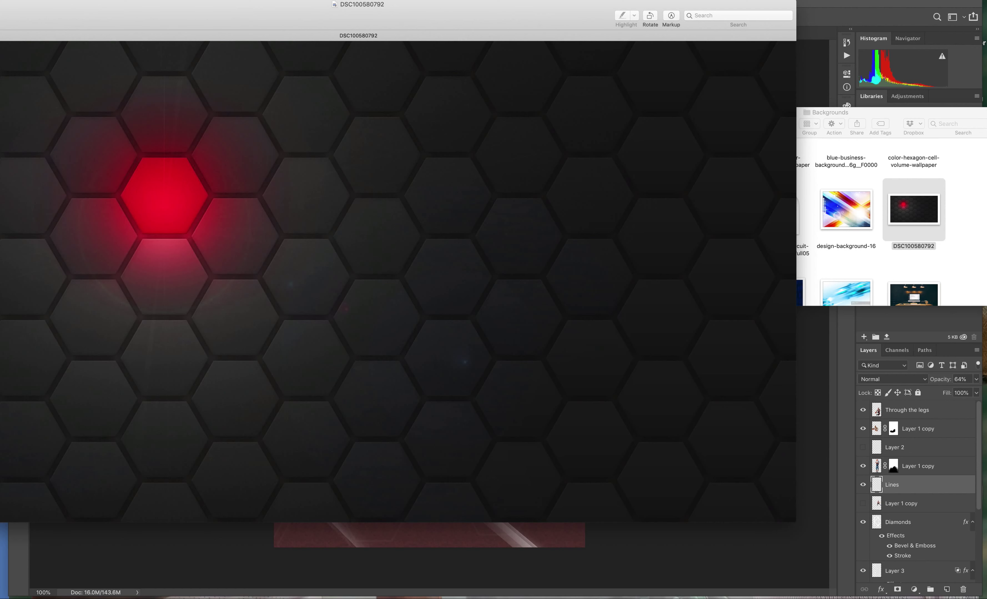
pyautogui.press('space')
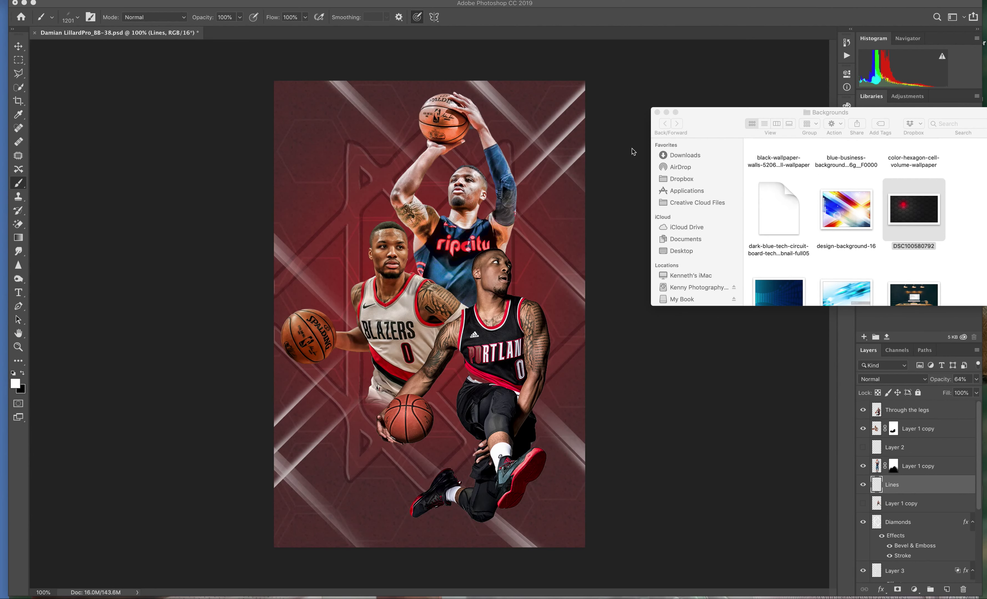
pyautogui.scroll(3, 821, 220)
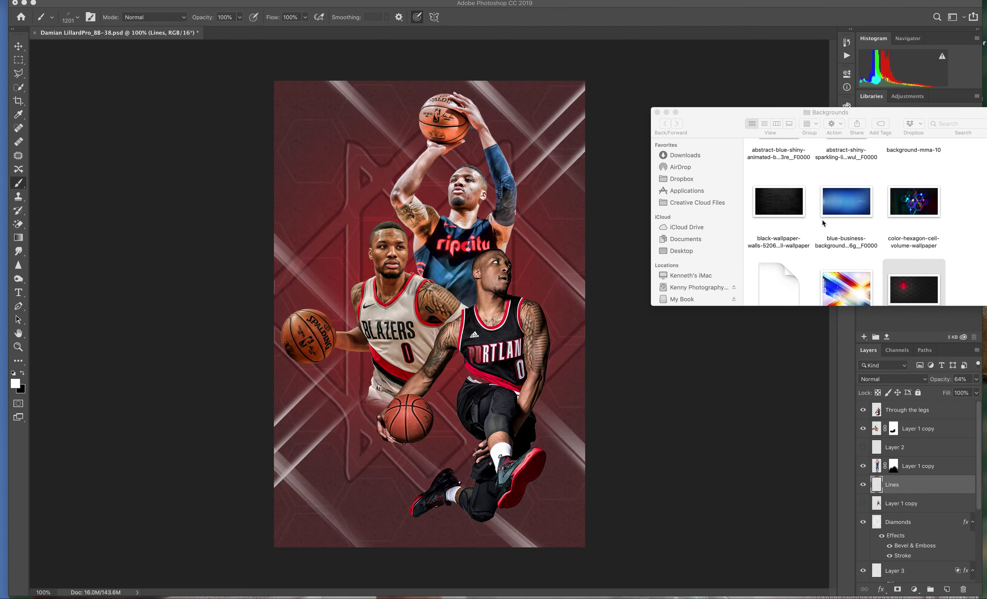
pyautogui.scroll(3, 822, 220)
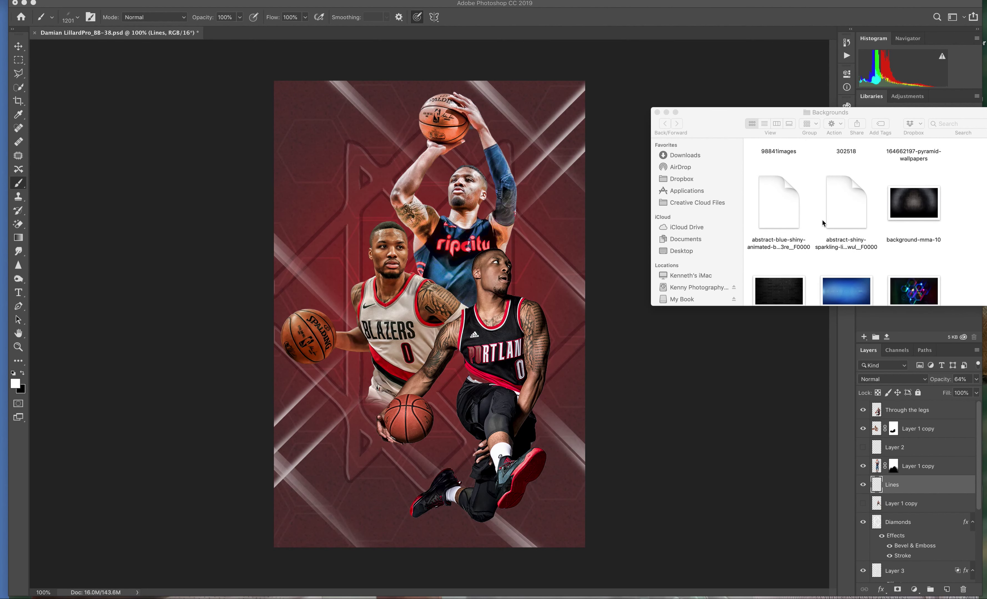
pyautogui.moveTo(892, 216)
pyautogui.mouseDown()
pyautogui.moveTo(553, 290)
pyautogui.moveTo(469, 297)
pyautogui.mouseUp()
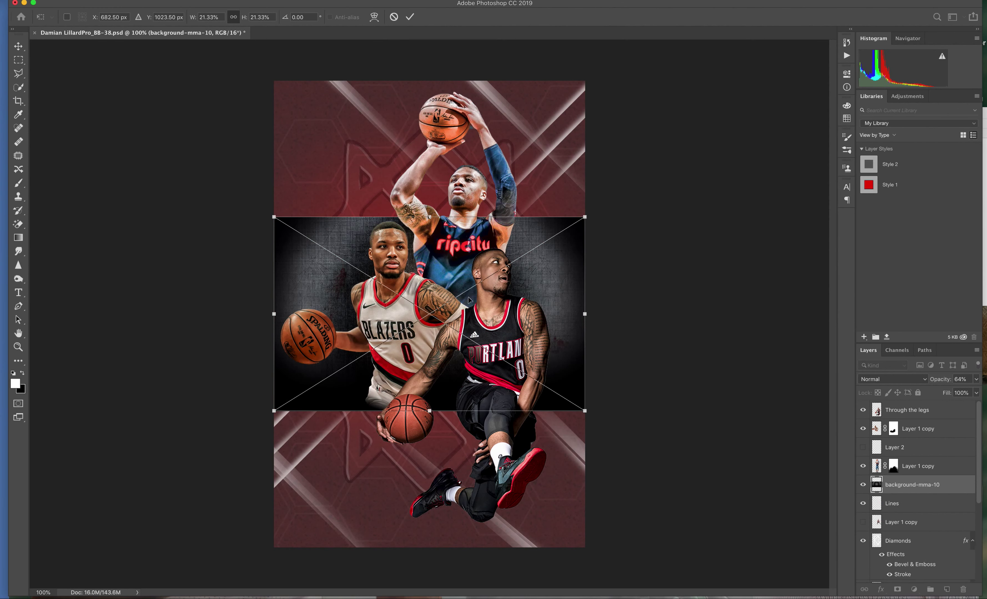
pyautogui.moveTo(595, 204); pyautogui.dragTo(518, 451)
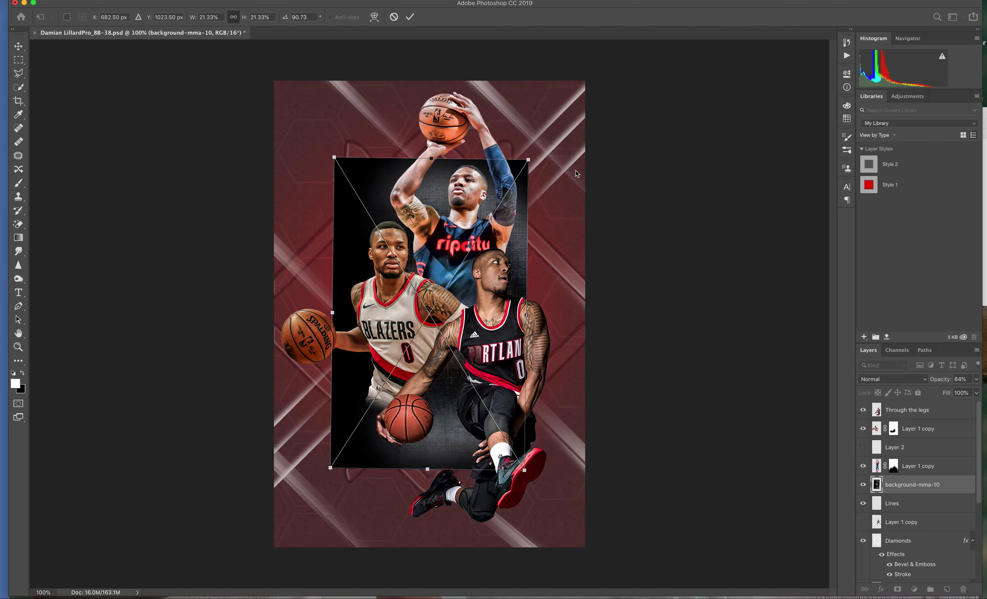
pyautogui.moveTo(529, 160); pyautogui.dragTo(591, 63)
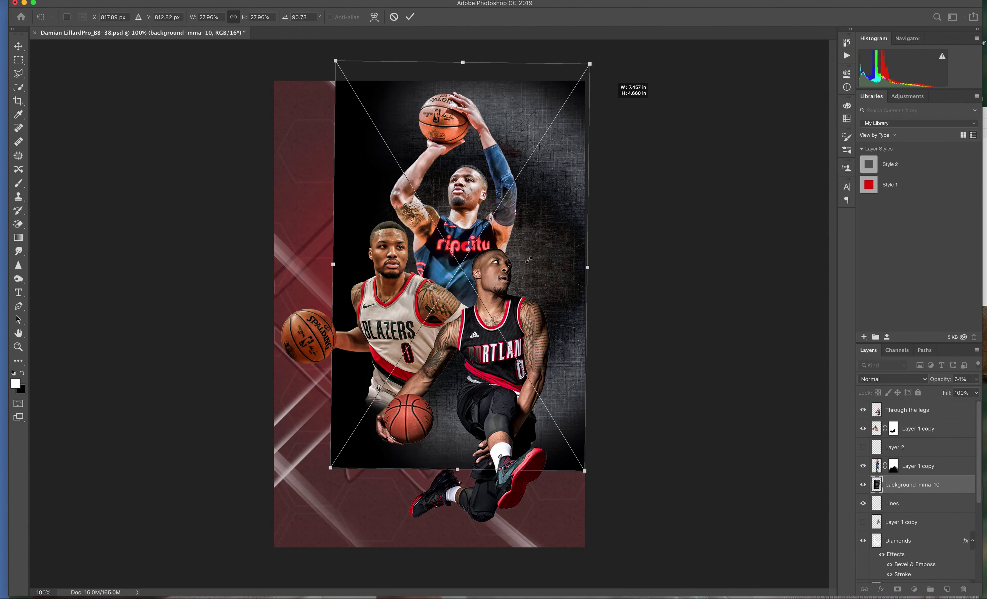
pyautogui.moveTo(331, 468); pyautogui.dragTo(237, 529)
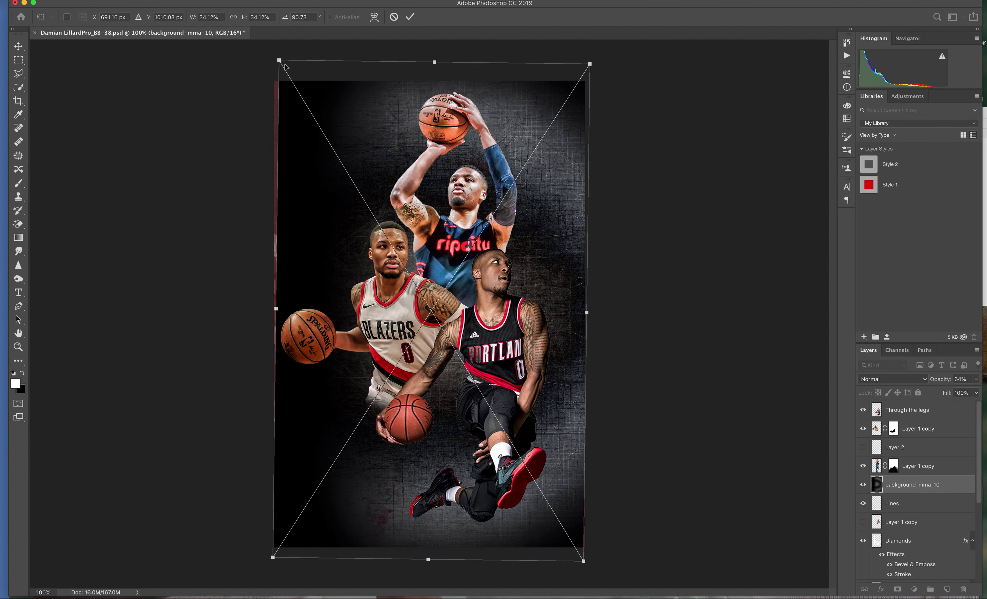
pyautogui.moveTo(279, 60); pyautogui.dragTo(274, 52)
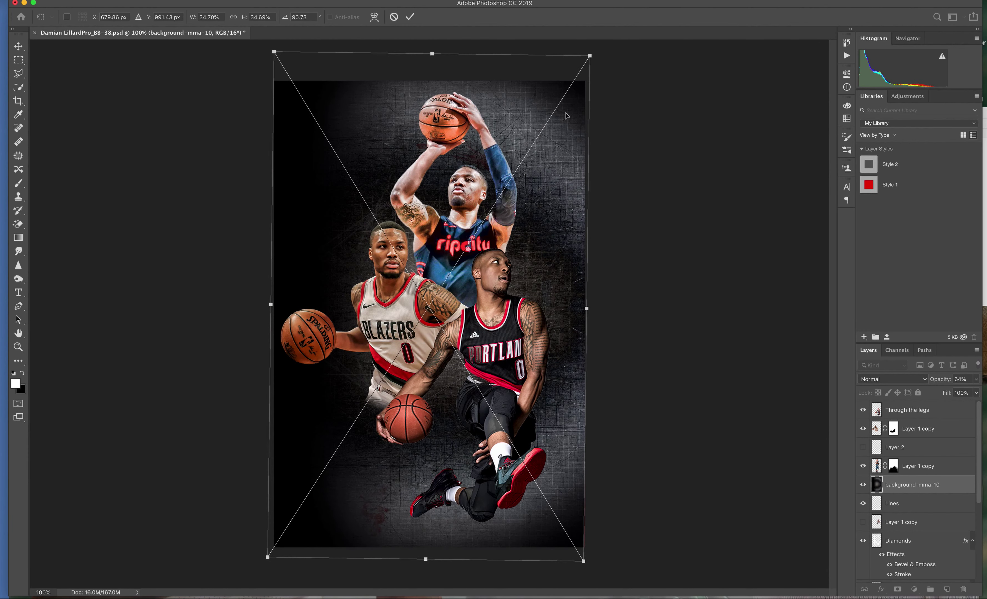
pyautogui.moveTo(606, 56); pyautogui.dragTo(602, 52)
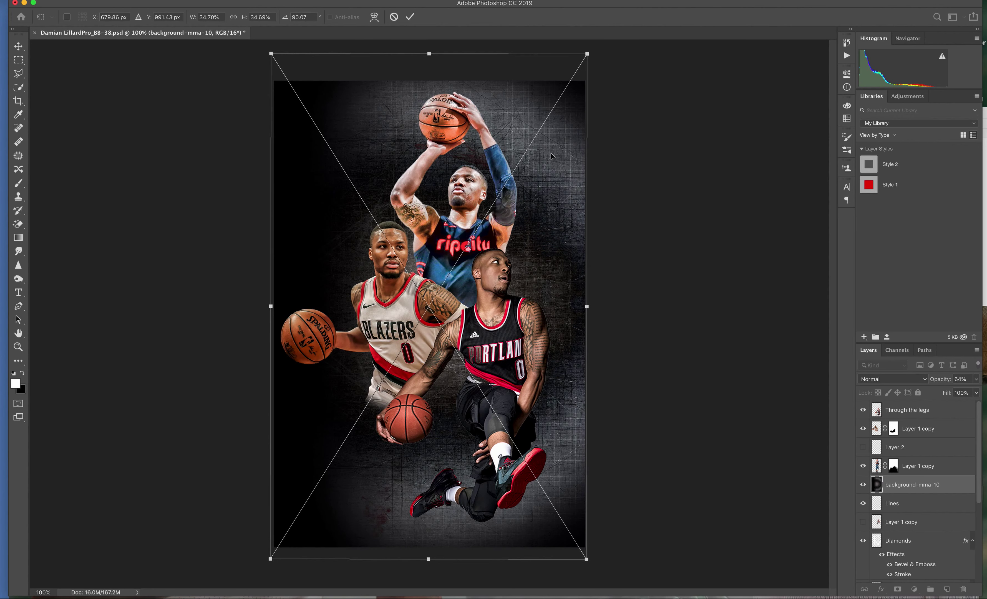
pyautogui.moveTo(270, 305); pyautogui.dragTo(258, 303)
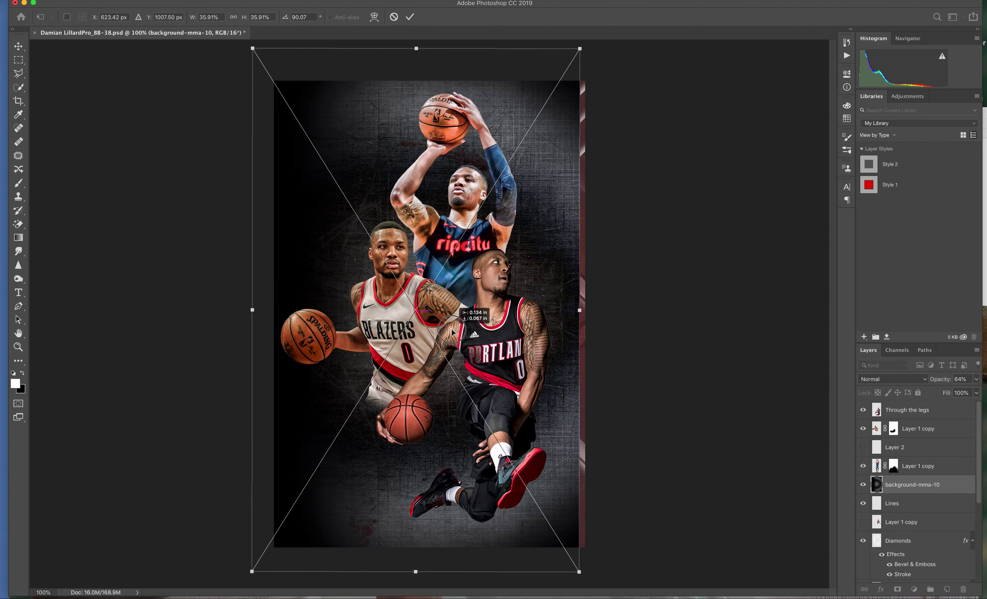
pyautogui.moveTo(453, 332); pyautogui.dragTo(452, 332)
pyautogui.press('Return')
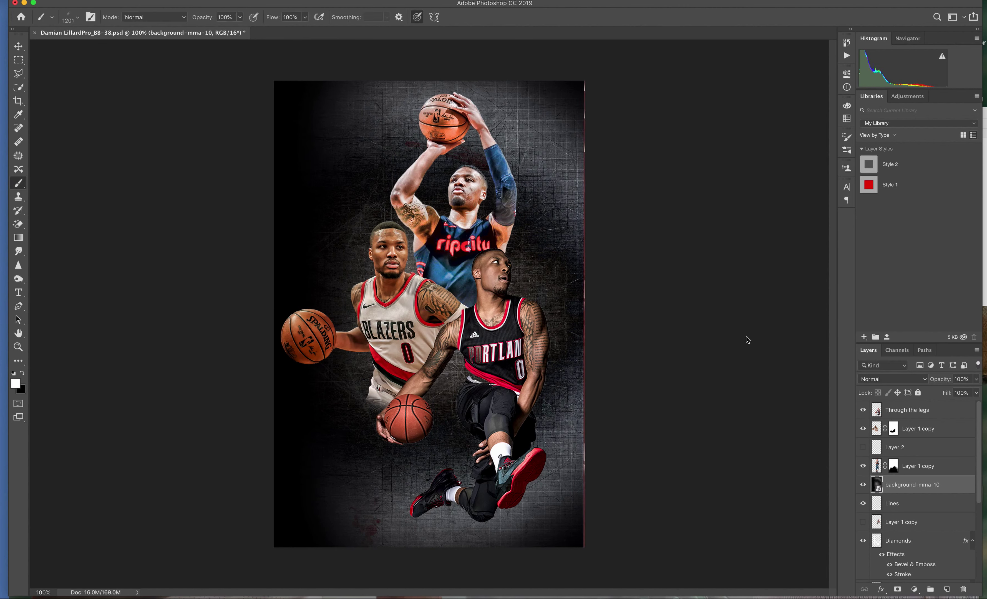
pyautogui.click(483, 304)
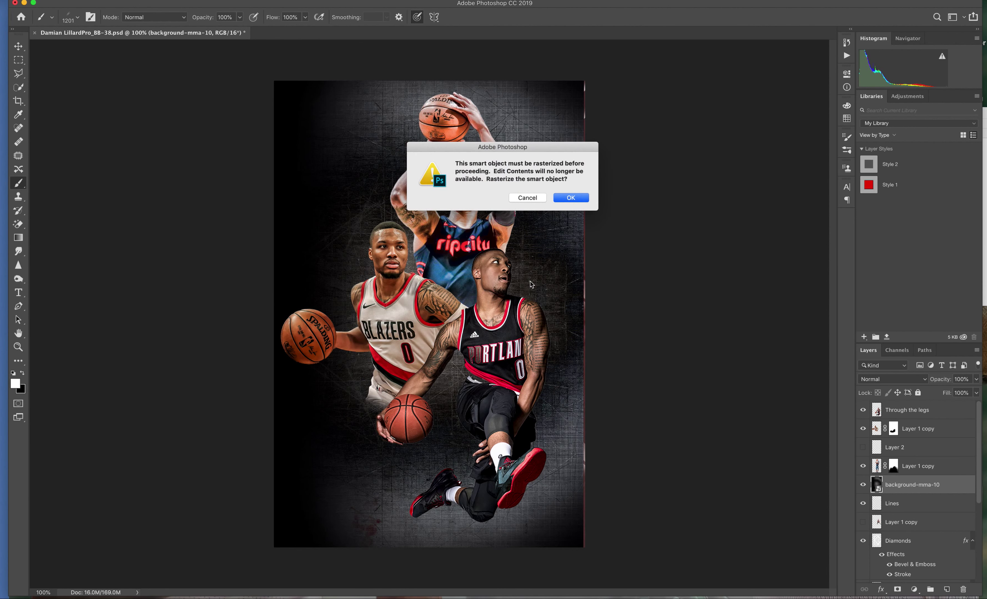
pyautogui.click(522, 197)
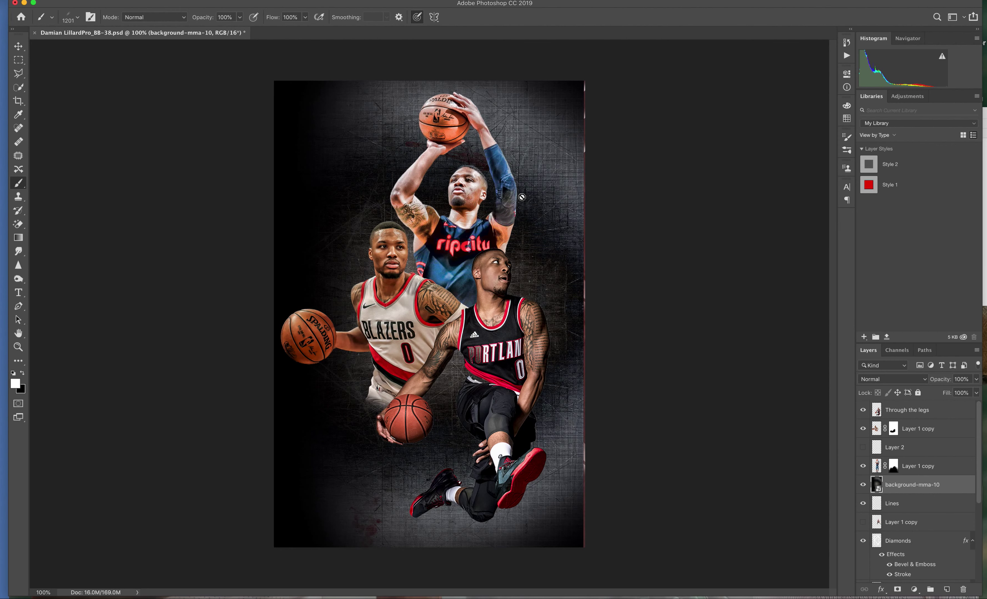
pyautogui.press('Delete')
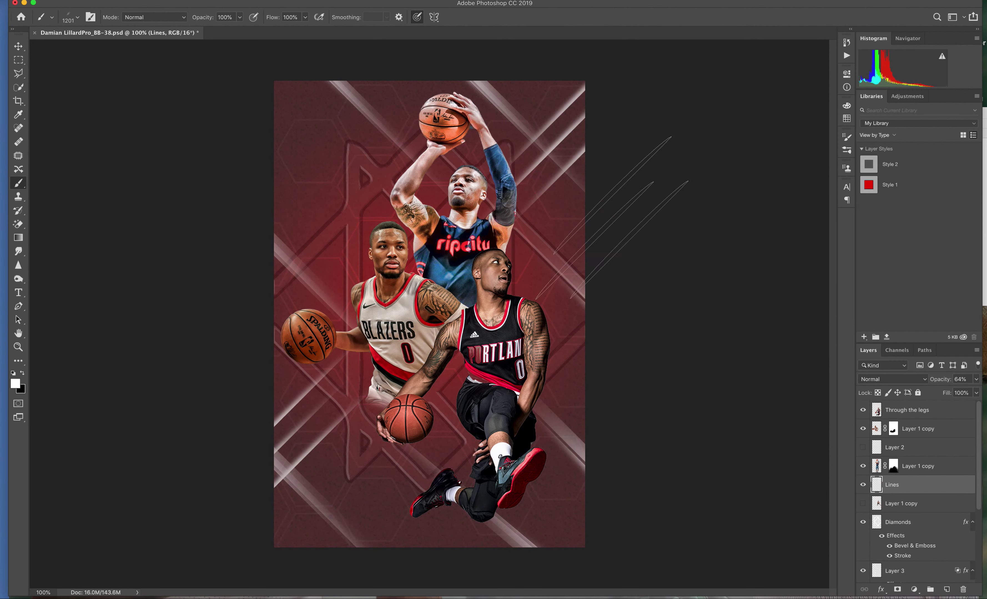
# - Undo the stray thin lines at upper right and drop background-mma-10 from Finder onto the poster
pyautogui.hotkey('ctrl', 'z')
pyautogui.press('super+Tab')
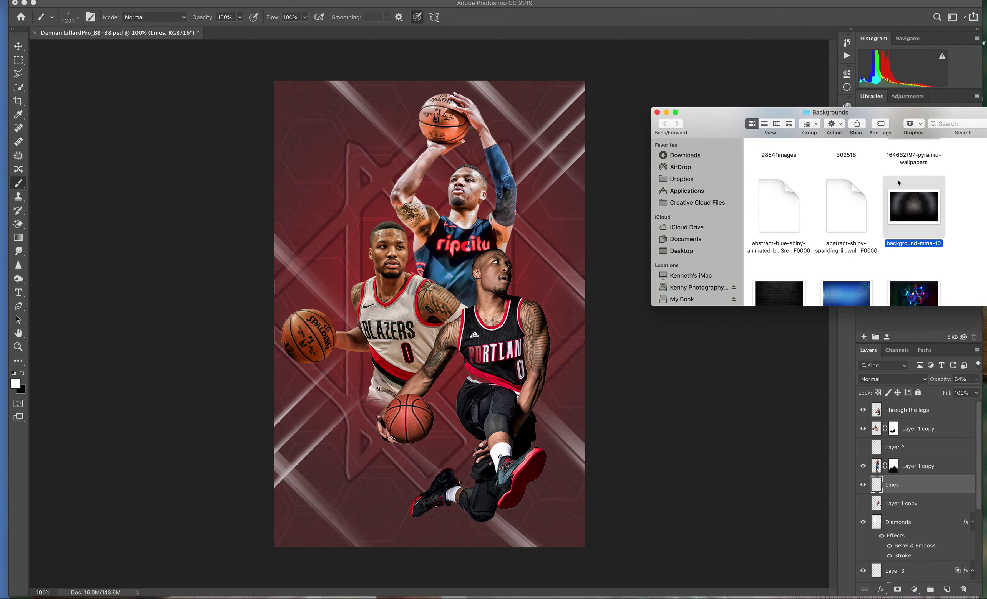
pyautogui.moveTo(898, 182); pyautogui.dragTo(418, 260)
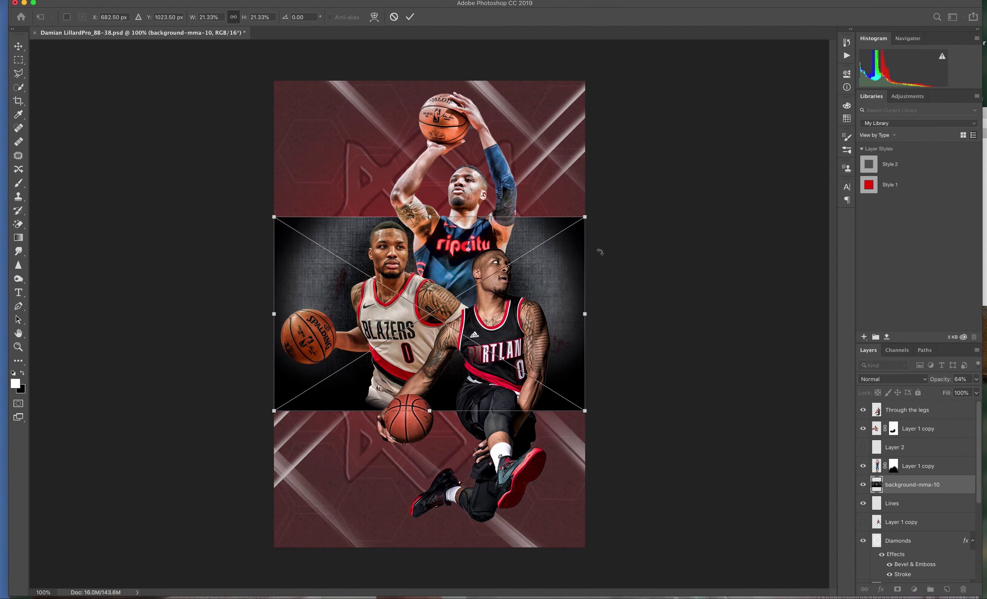
# - Rotate background-mma-10 sideways, scale it to about 37% to cover the canvas, and commit
pyautogui.moveTo(601, 210)
pyautogui.mouseDown()
pyautogui.moveTo(518, 499)
pyautogui.moveTo(526, 478)
pyautogui.moveTo(658, 548)
pyautogui.mouseUp()
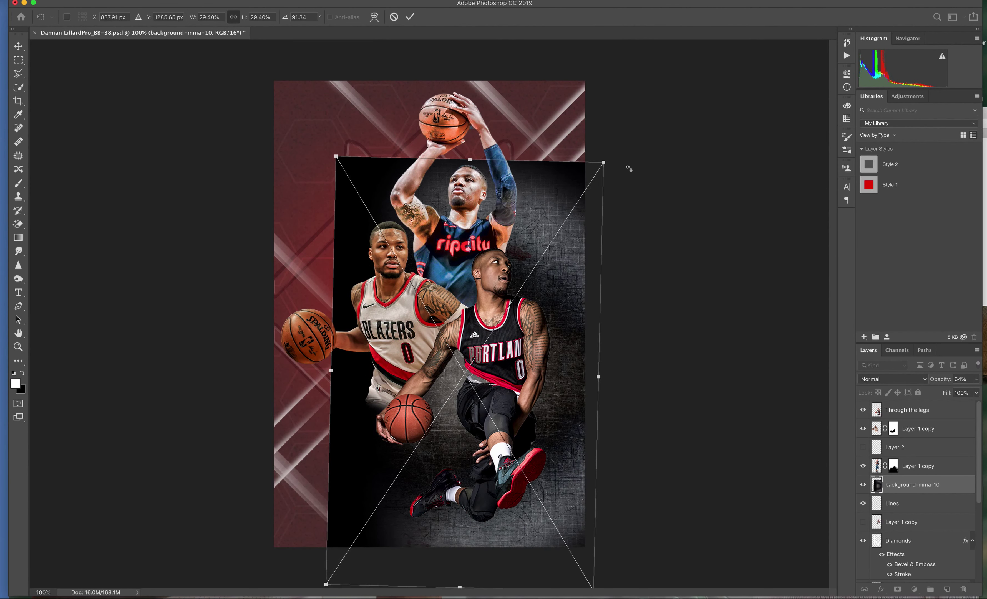
pyautogui.moveTo(630, 148)
pyautogui.mouseDown()
pyautogui.moveTo(613, 150)
pyautogui.moveTo(635, 126)
pyautogui.mouseUp()
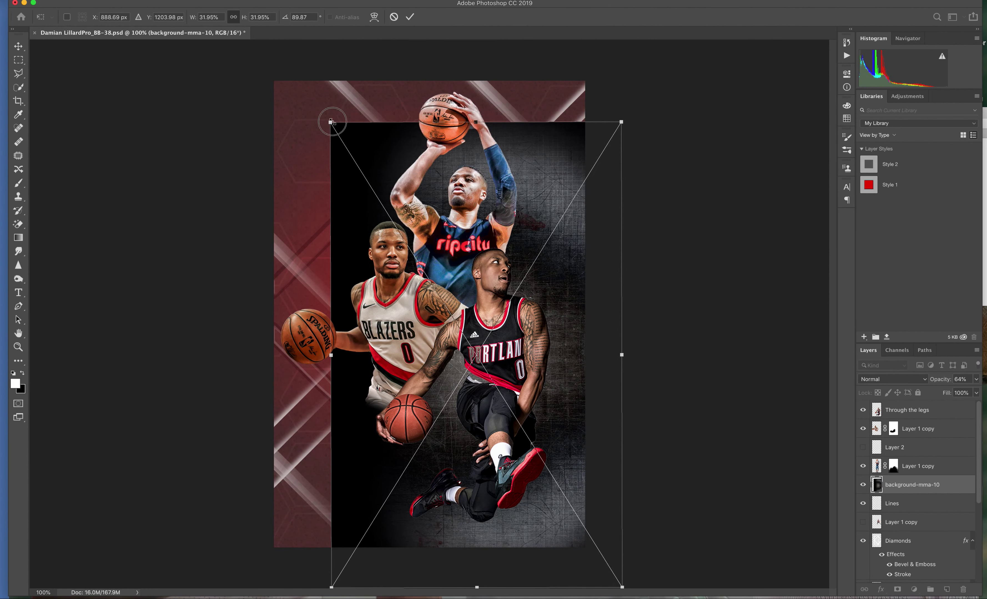
pyautogui.moveTo(330, 121); pyautogui.dragTo(276, 54)
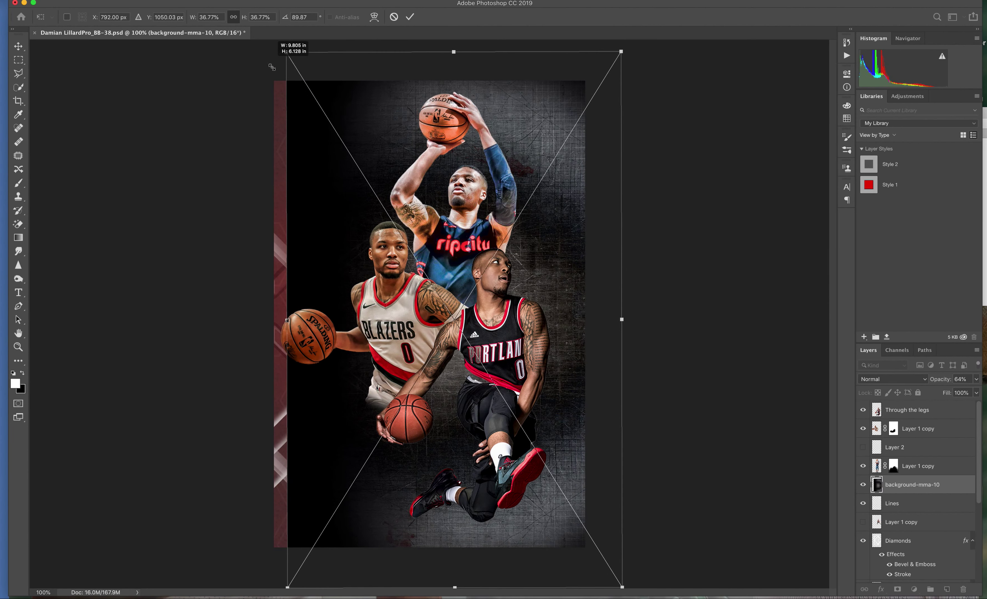
pyautogui.moveTo(392, 201); pyautogui.dragTo(375, 194)
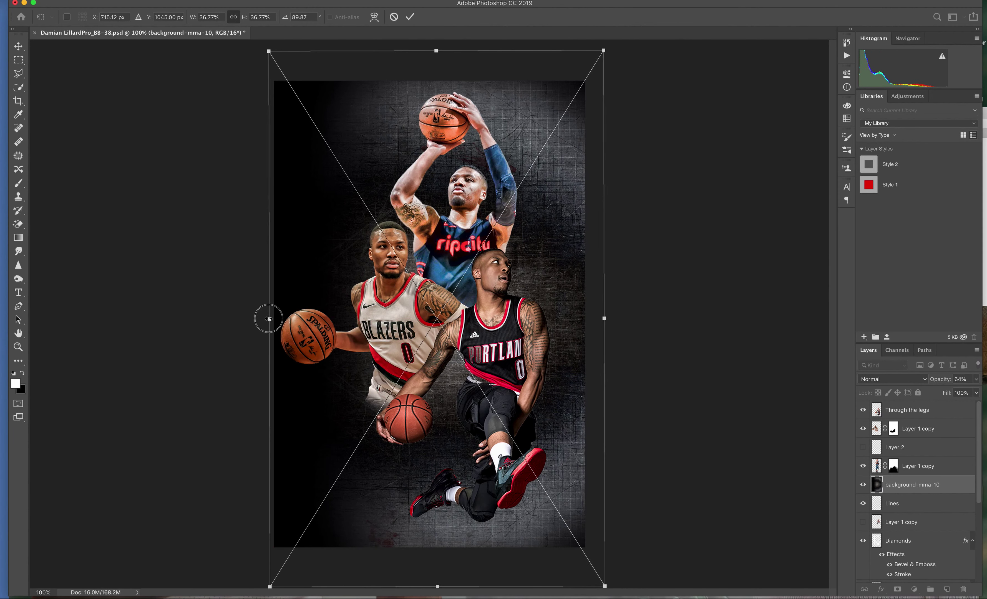
pyautogui.moveTo(259, 318); pyautogui.dragTo(253, 319)
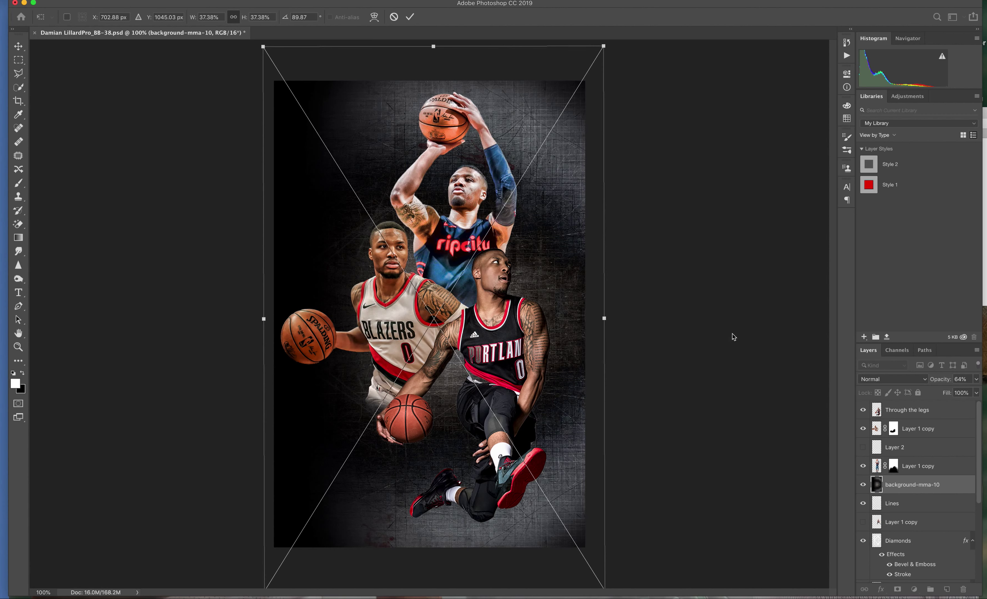
pyautogui.press('Return')
pyautogui.press('b')
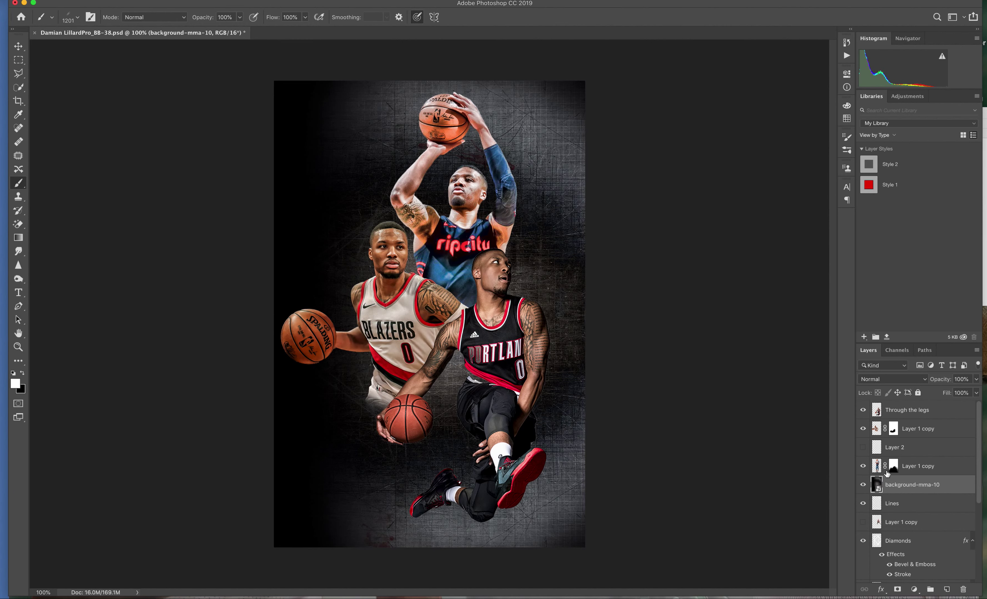
# - Lower the background-mma-10 layer's opacity to 52% and move it below the Lines layer
pyautogui.click(977, 380)
pyautogui.moveTo(975, 394); pyautogui.dragTo(956, 399)
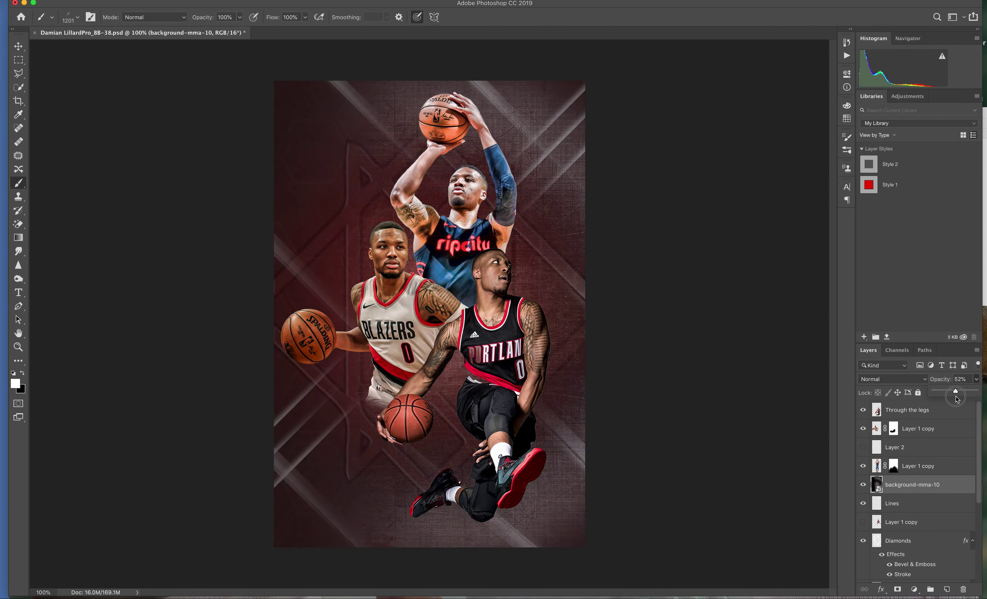
pyautogui.click(918, 485)
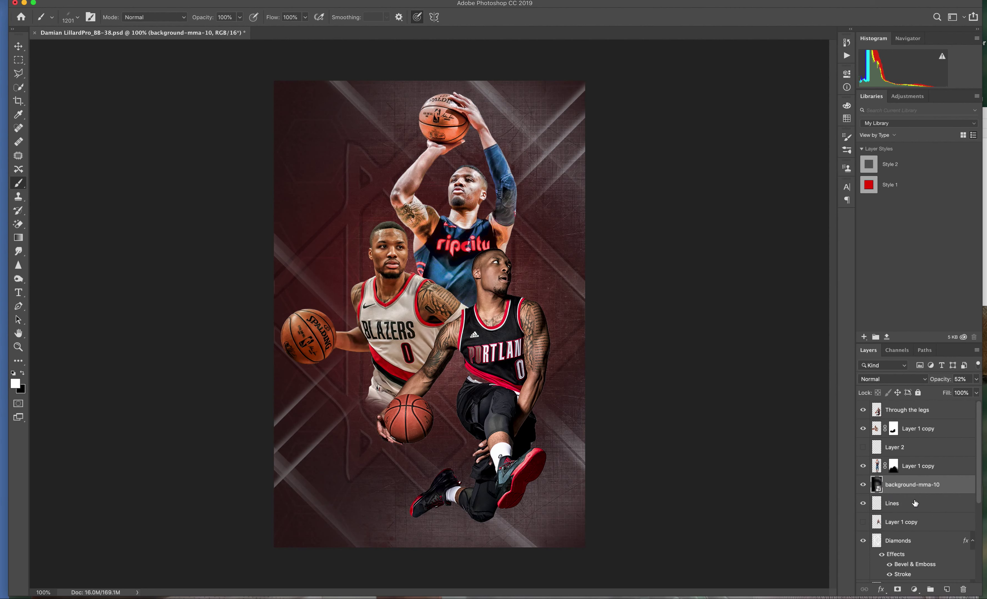
pyautogui.moveTo(916, 491); pyautogui.dragTo(917, 509)
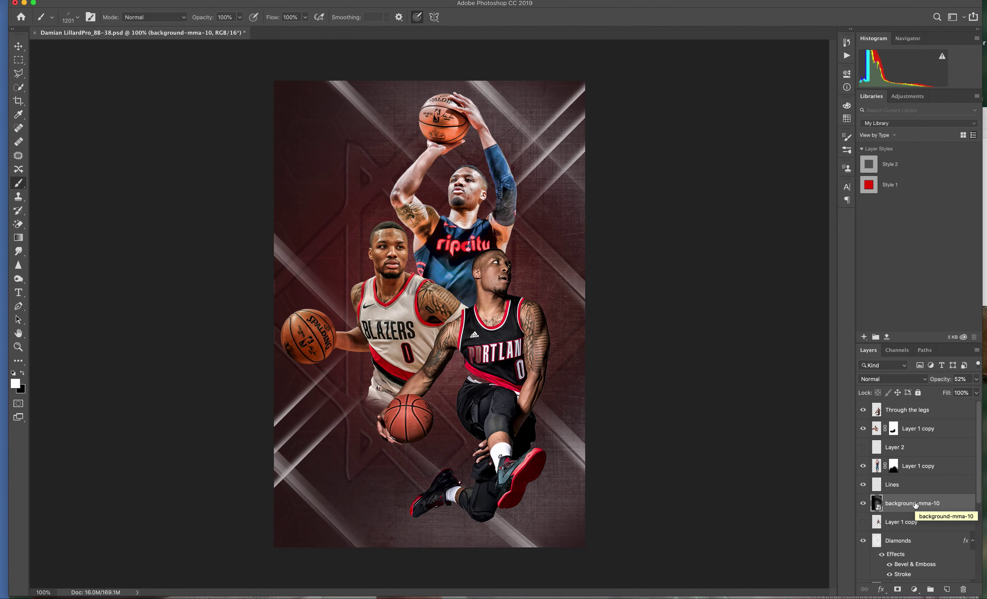
pyautogui.moveTo(916, 505); pyautogui.dragTo(915, 486)
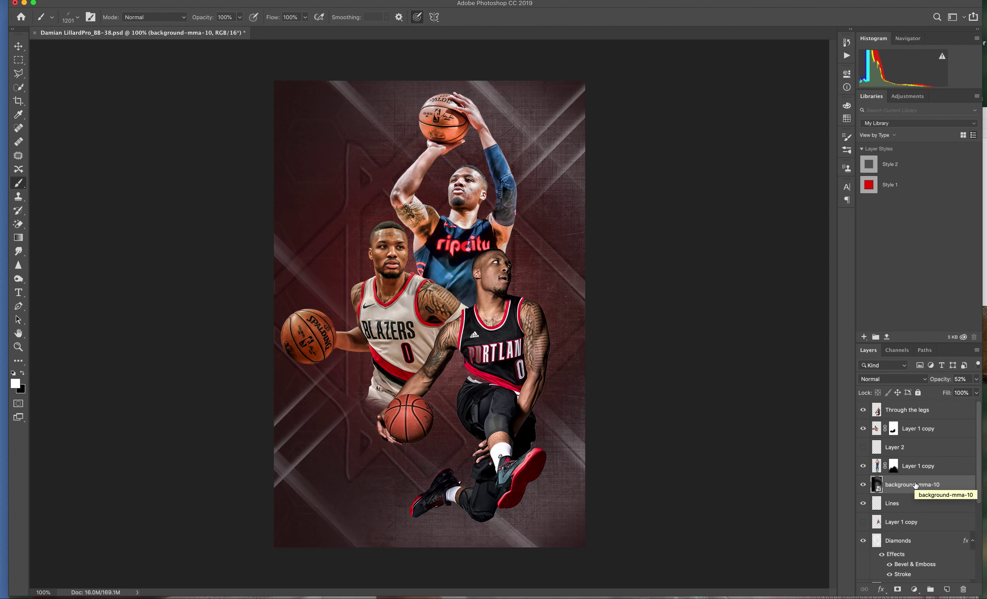
# - Revert those changes, delete the background-mma-10 layer, and stamp a light streak at upper left
pyautogui.hotkey('ctrl', 'z')
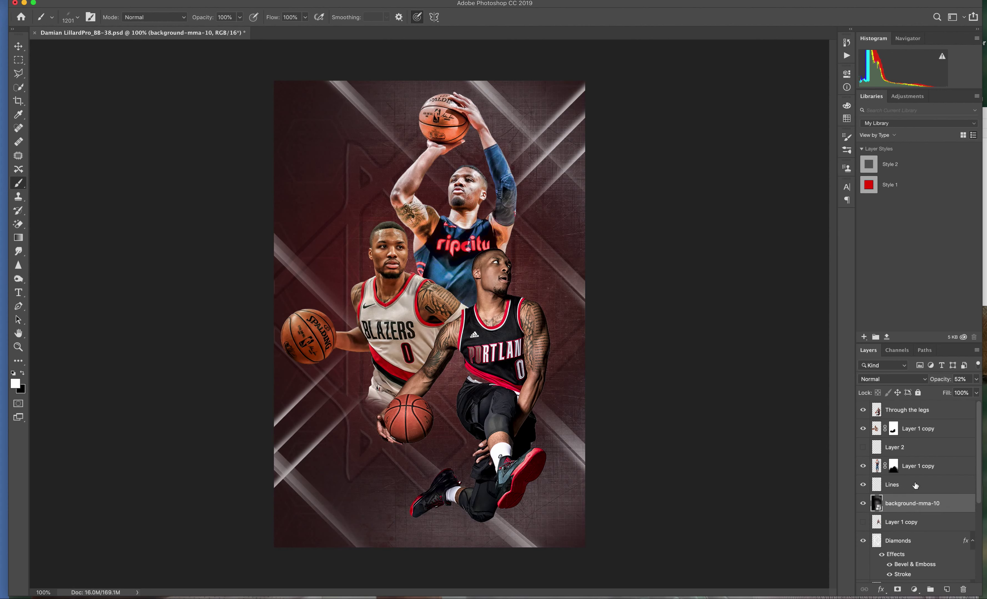
pyautogui.hotkey('ctrl', 'shift', 'z')
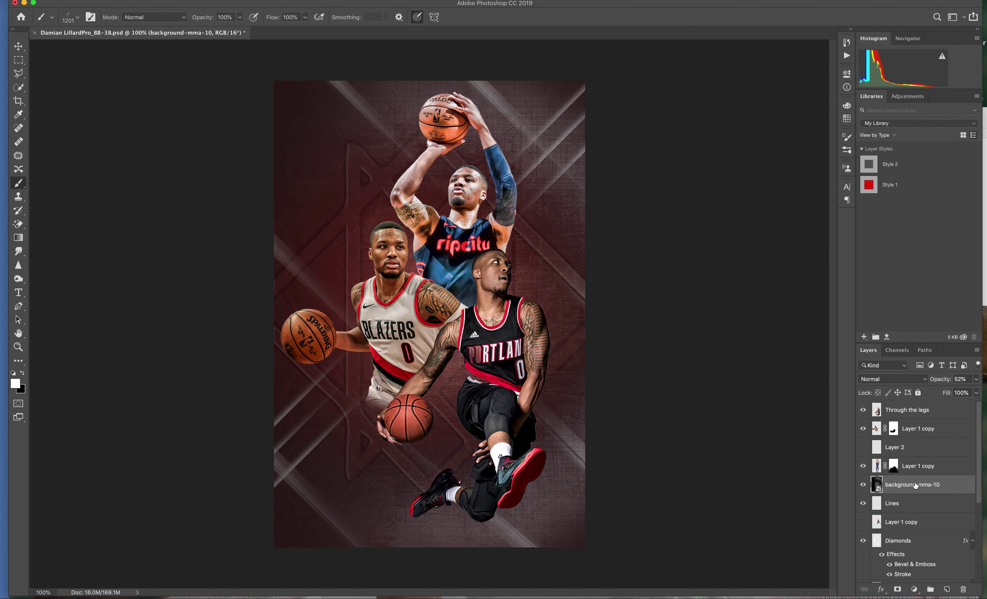
pyautogui.hotkey('ctrl', 'shift', 'z')
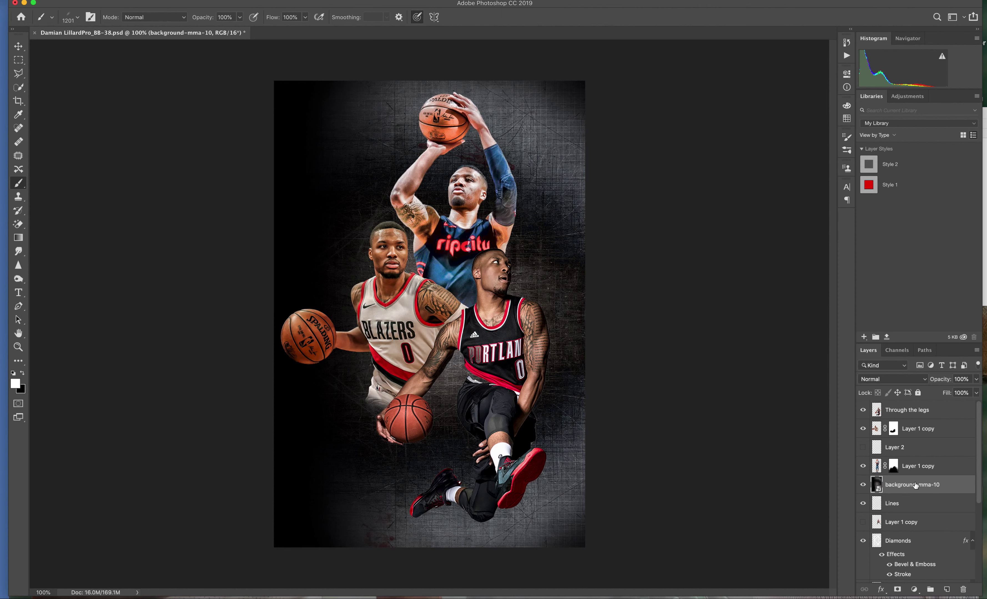
pyautogui.press('Delete')
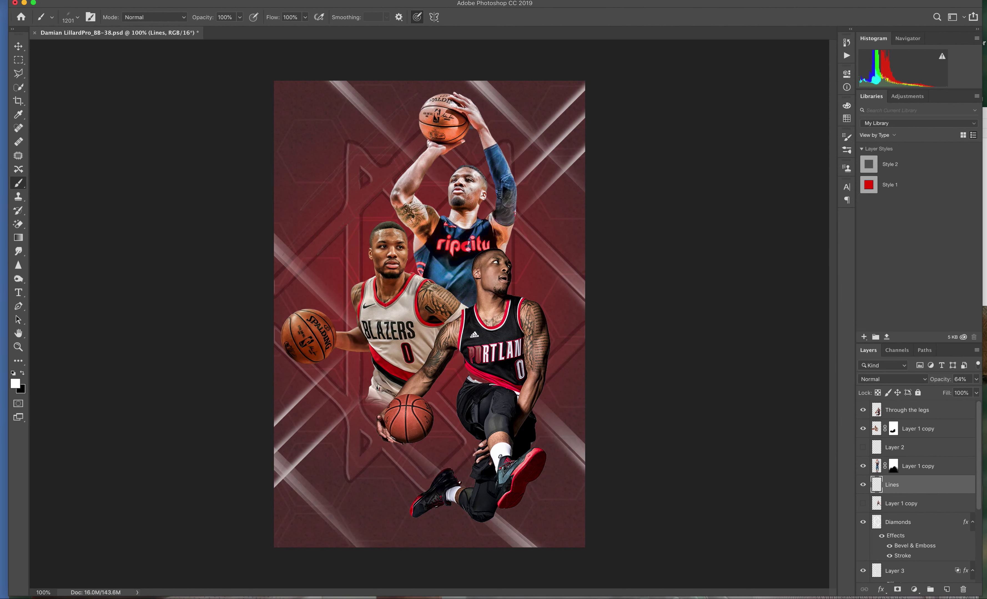
pyautogui.click(316, 155)
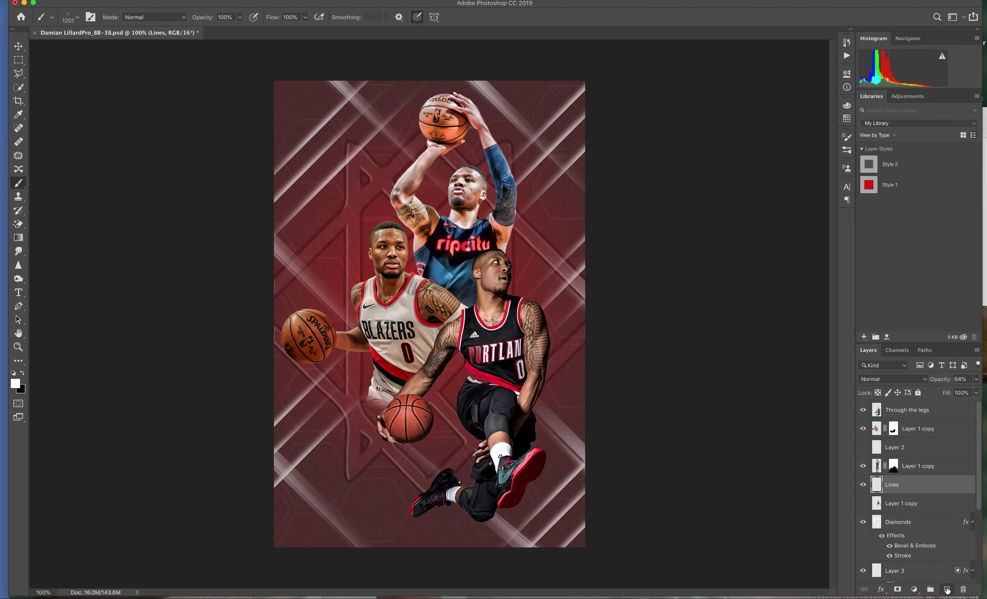
# - Add a new empty Layer 4 and move it to the top of the layer stack
pyautogui.click(946, 590)
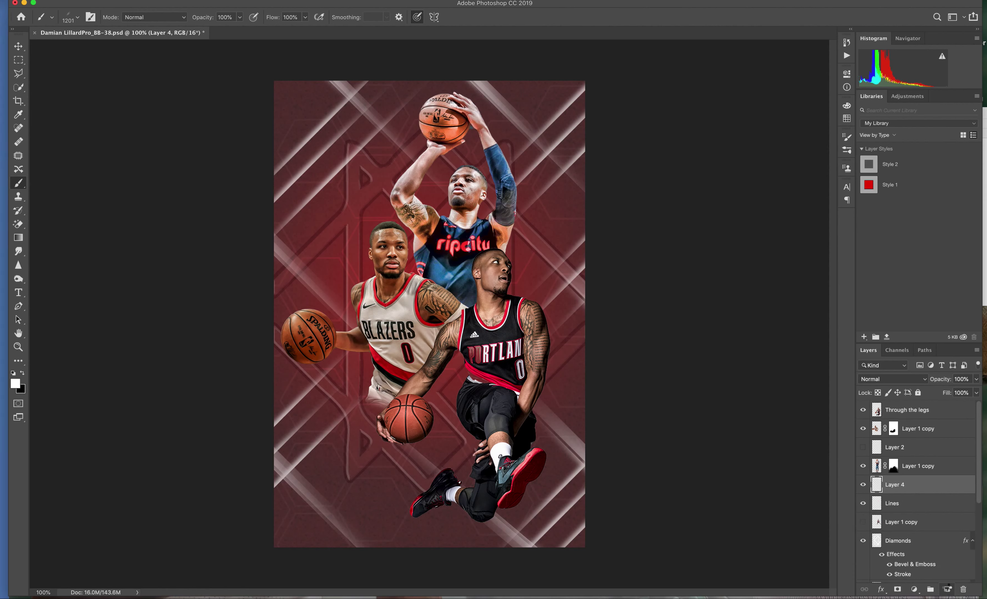
pyautogui.moveTo(928, 486); pyautogui.dragTo(923, 423)
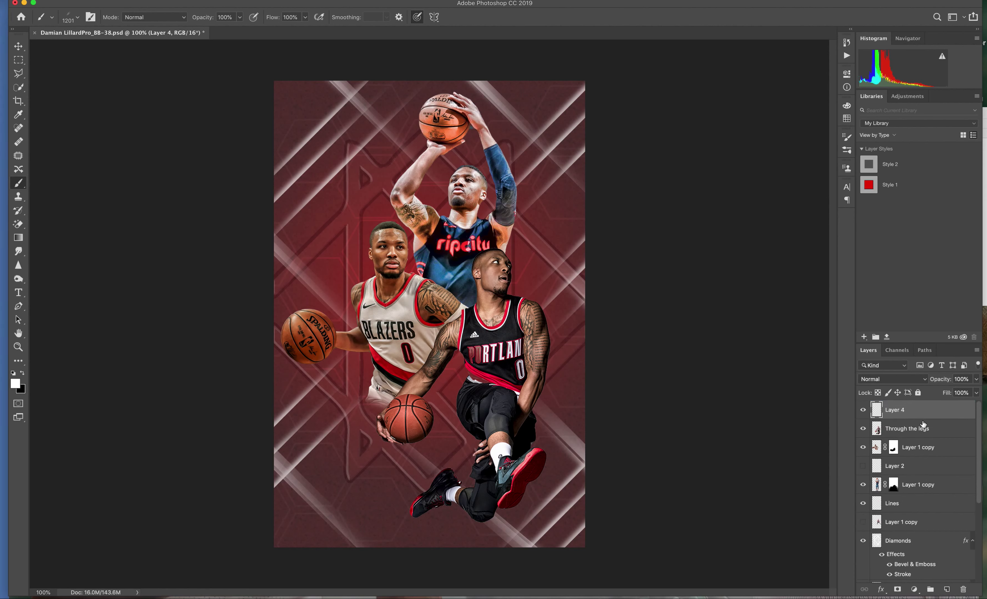
pyautogui.rightClick(907, 410)
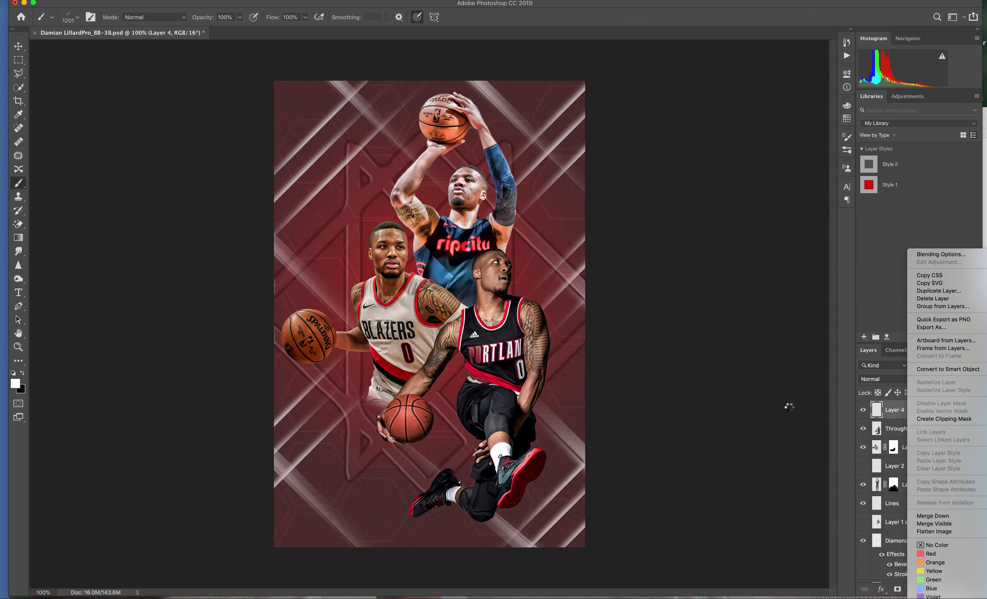
pyautogui.click(788, 406)
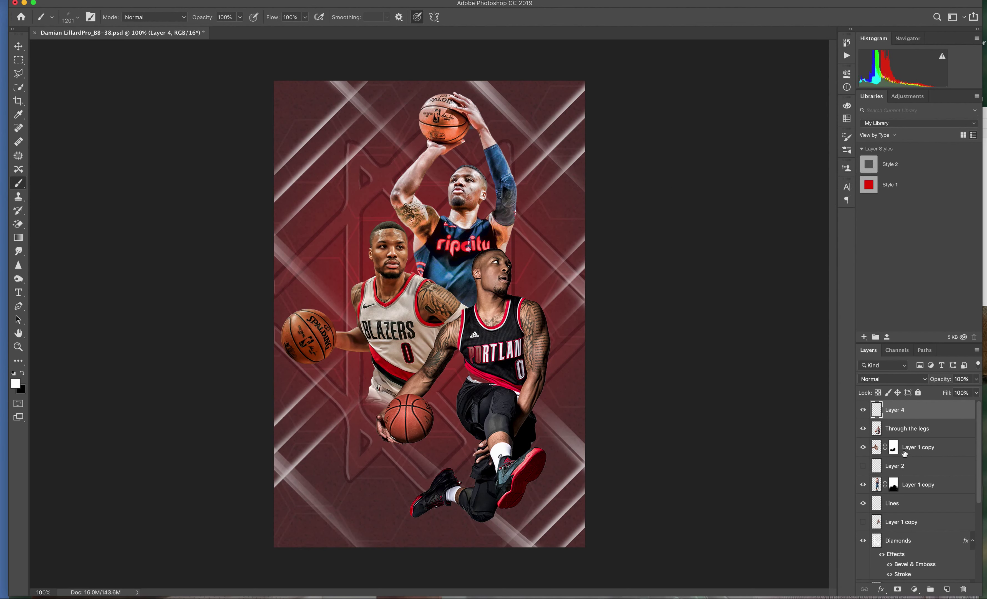
# - Toggle the player layers' visibility to identify them, then select the shooting player's Layer 1 copy
pyautogui.click(864, 429)
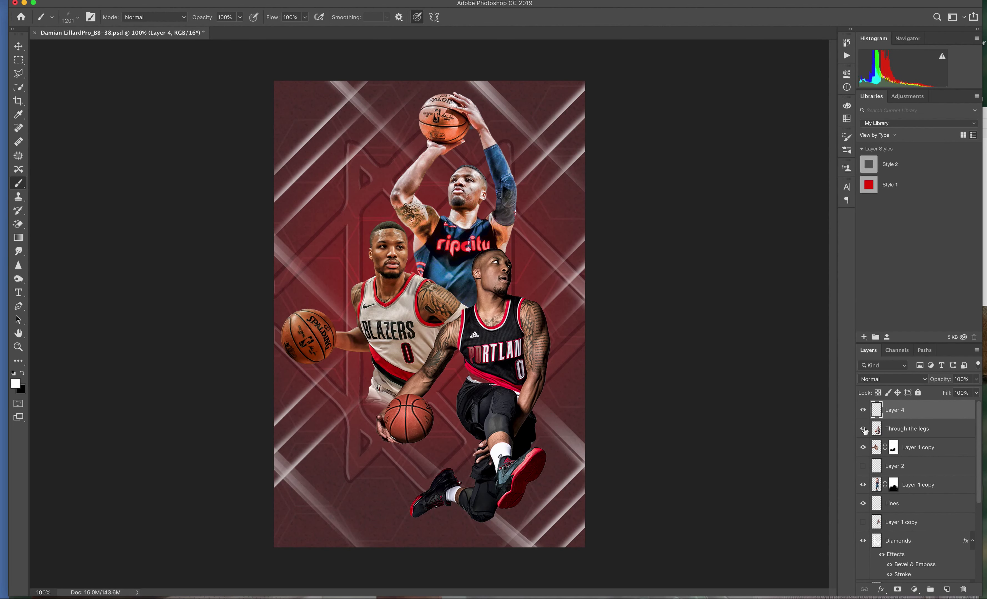
pyautogui.click(864, 448)
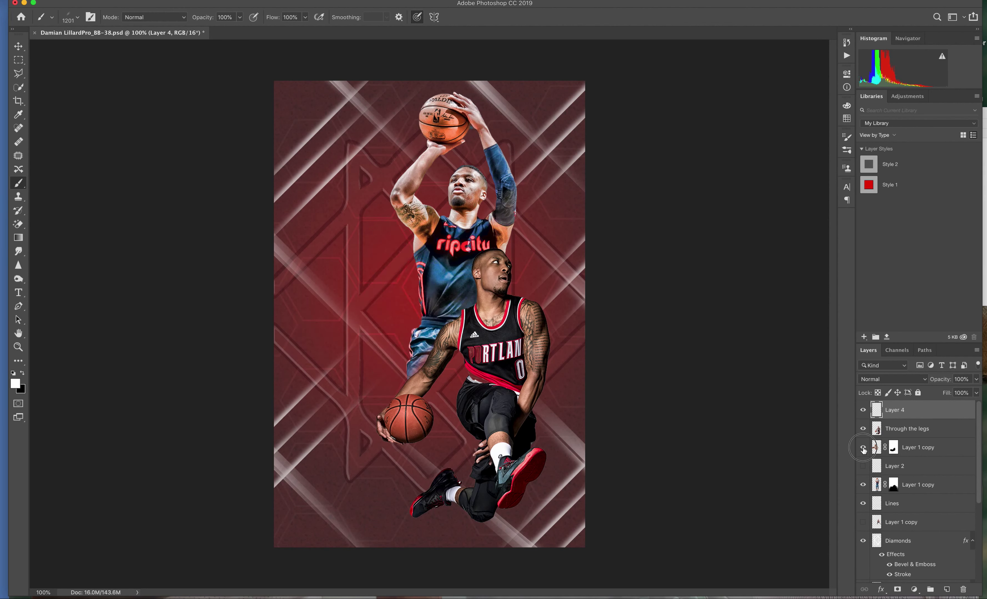
pyautogui.click(864, 485)
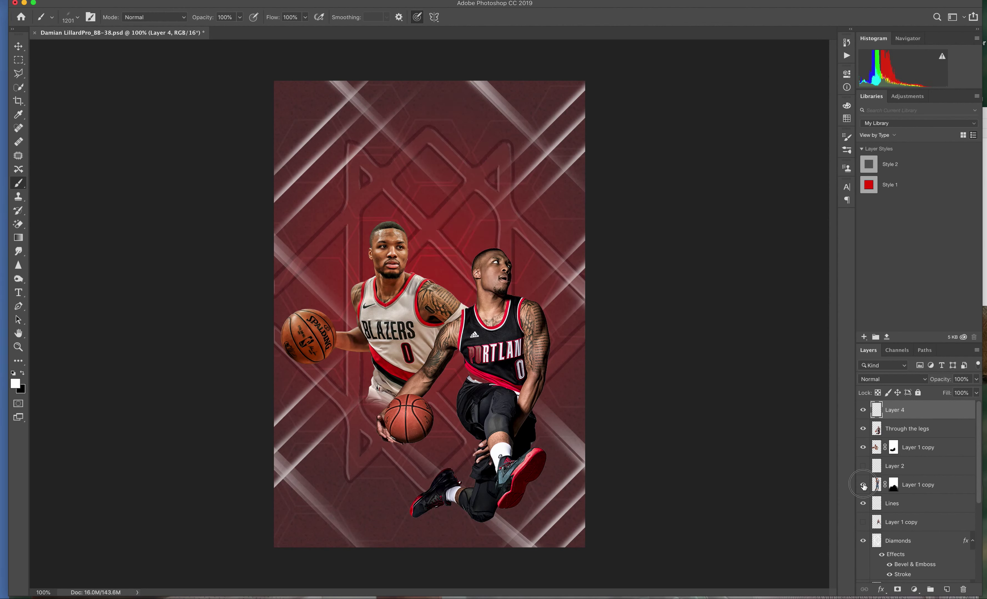
pyautogui.click(863, 485)
pyautogui.click(877, 486)
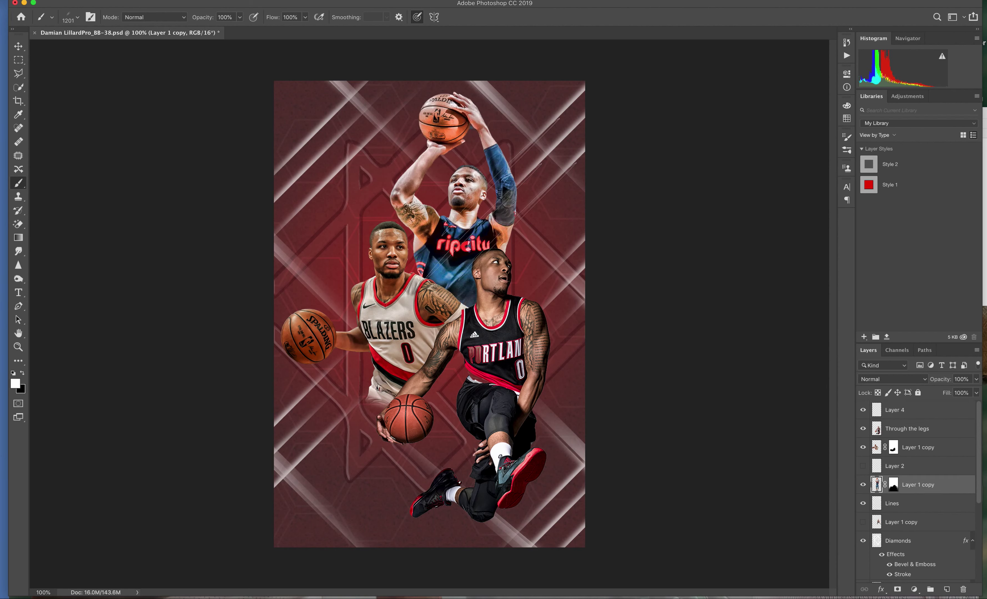
pyautogui.click(117, 0)
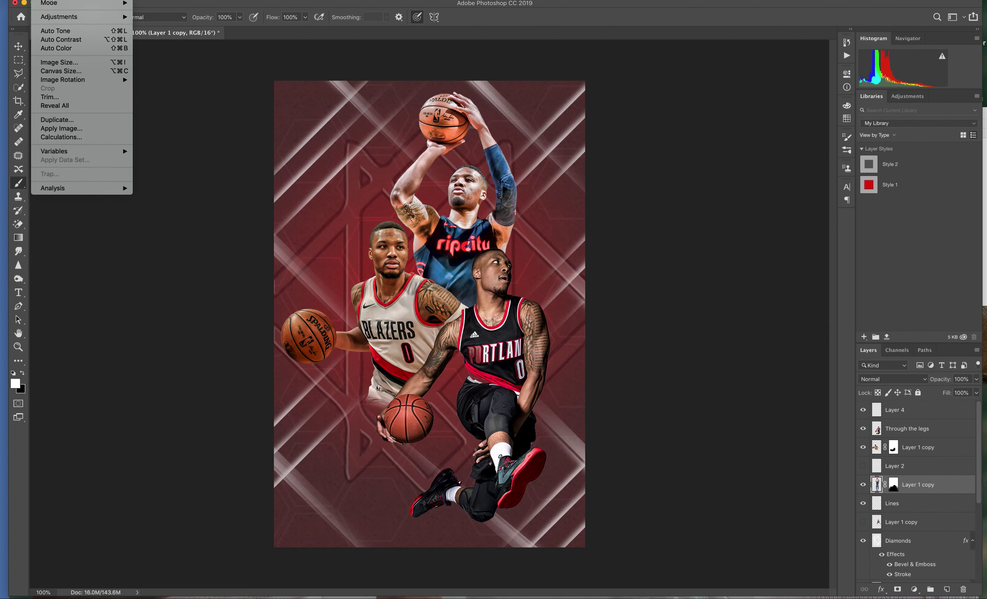
pyautogui.moveTo(59, 16)
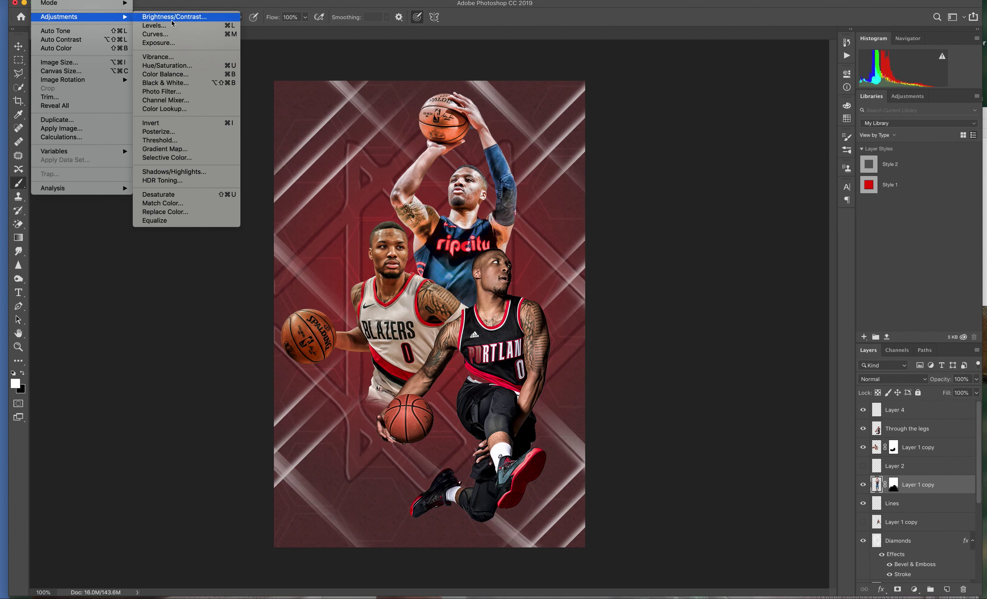
# - Apply Brightness 12 and Contrast -13 to the ripcity-jersey shooting player
pyautogui.click(173, 16)
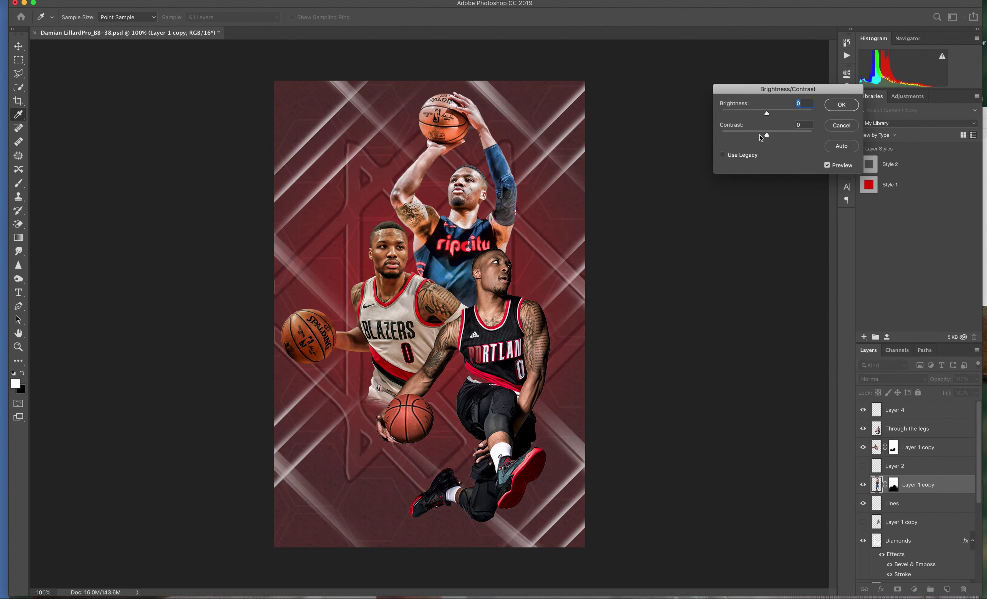
pyautogui.moveTo(767, 116); pyautogui.dragTo(763, 116)
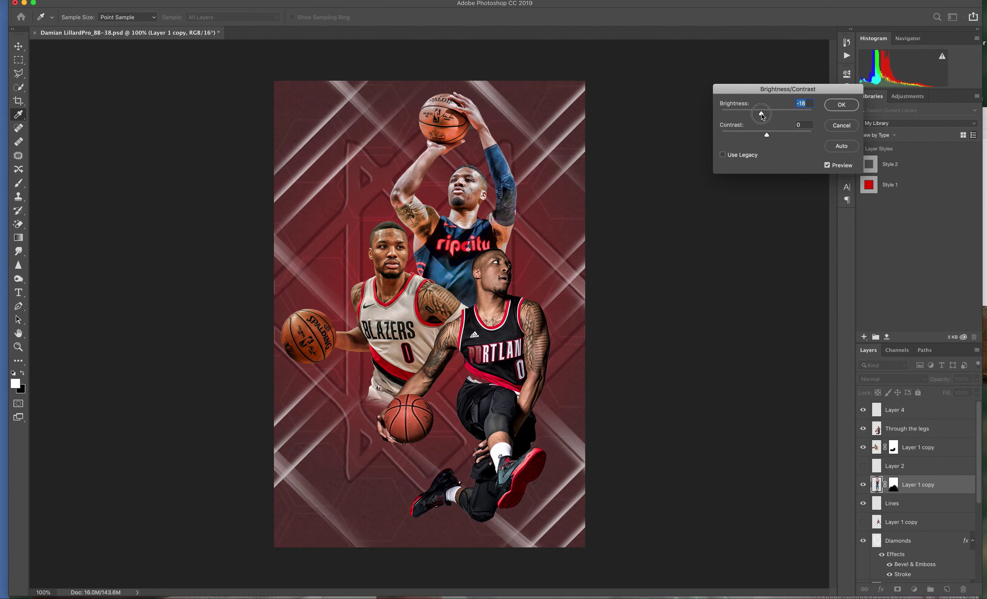
pyautogui.moveTo(762, 116); pyautogui.dragTo(759, 117)
pyautogui.moveTo(767, 136); pyautogui.dragTo(756, 137)
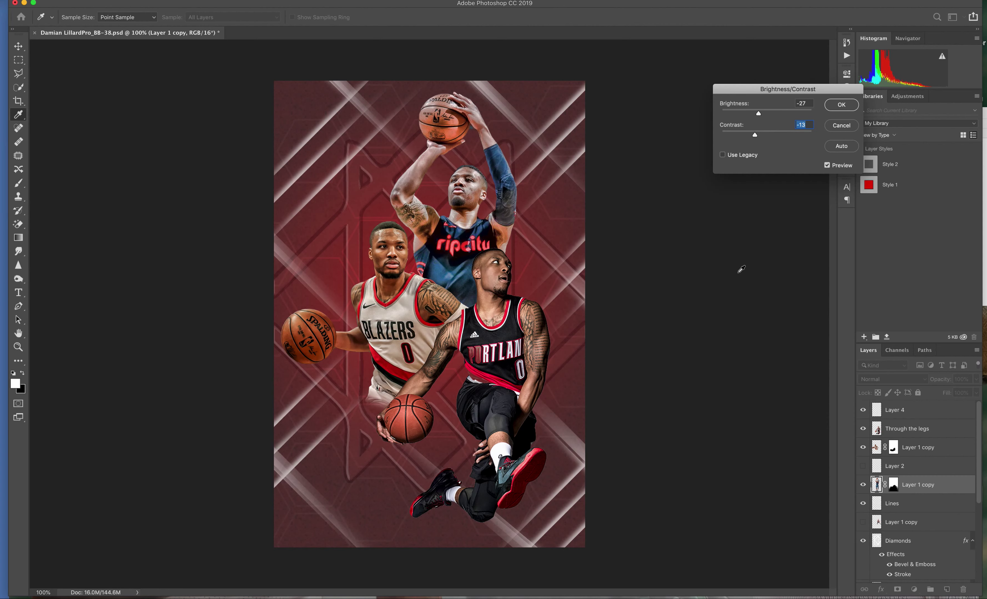
pyautogui.moveTo(759, 114)
pyautogui.mouseDown()
pyautogui.moveTo(748, 115)
pyautogui.moveTo(770, 114)
pyautogui.mouseUp()
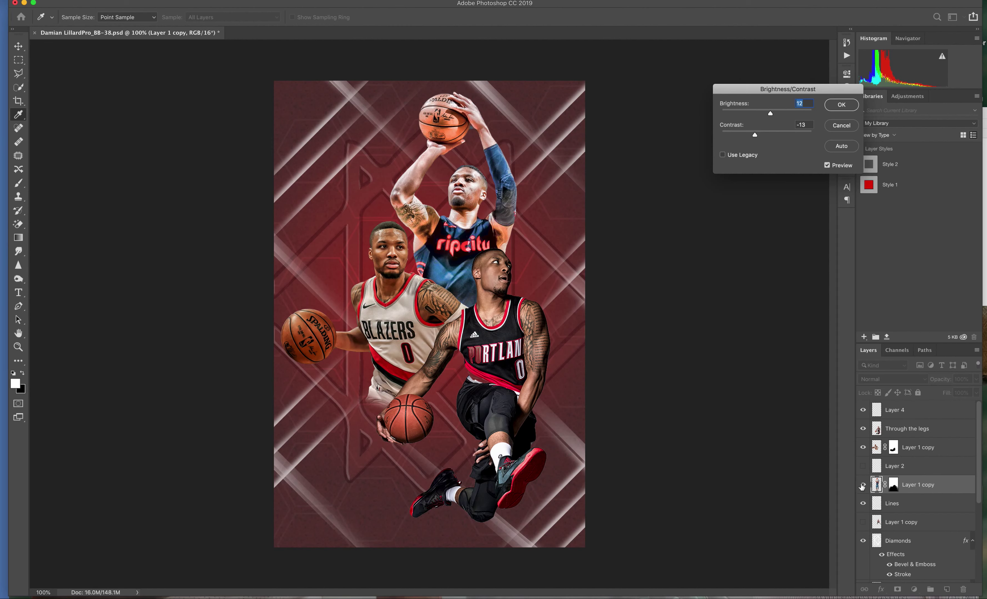
pyautogui.click(841, 104)
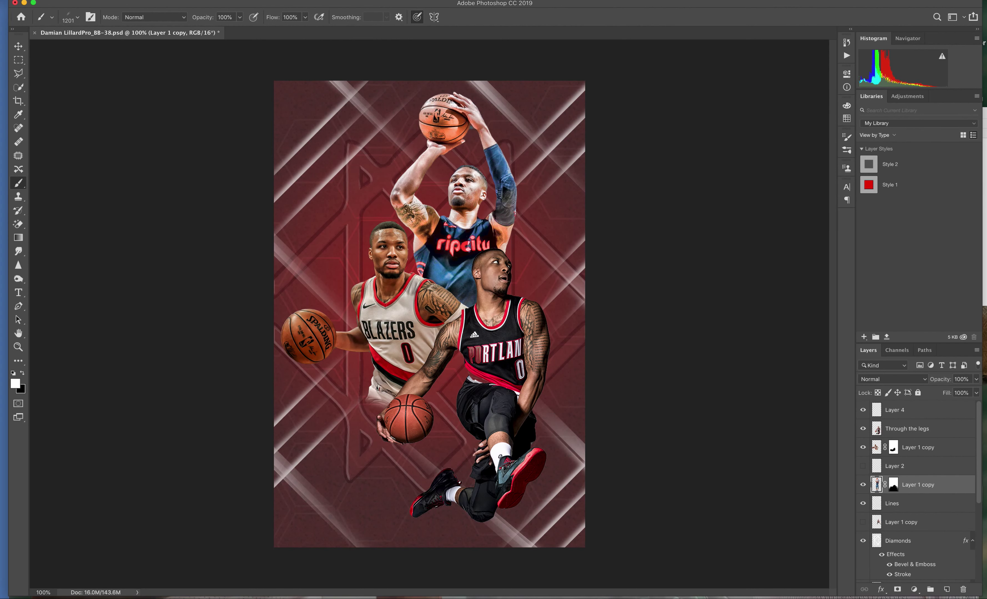
# - Toggle the Blazers and shooting player layers' visibility to compare before and after
pyautogui.click(863, 448)
pyautogui.click(863, 448)
pyautogui.click(863, 485)
# - Apply a second Brightness/Contrast pass of brightness -24, contrast 0 to the shooting player
pyautogui.click(65, 1)
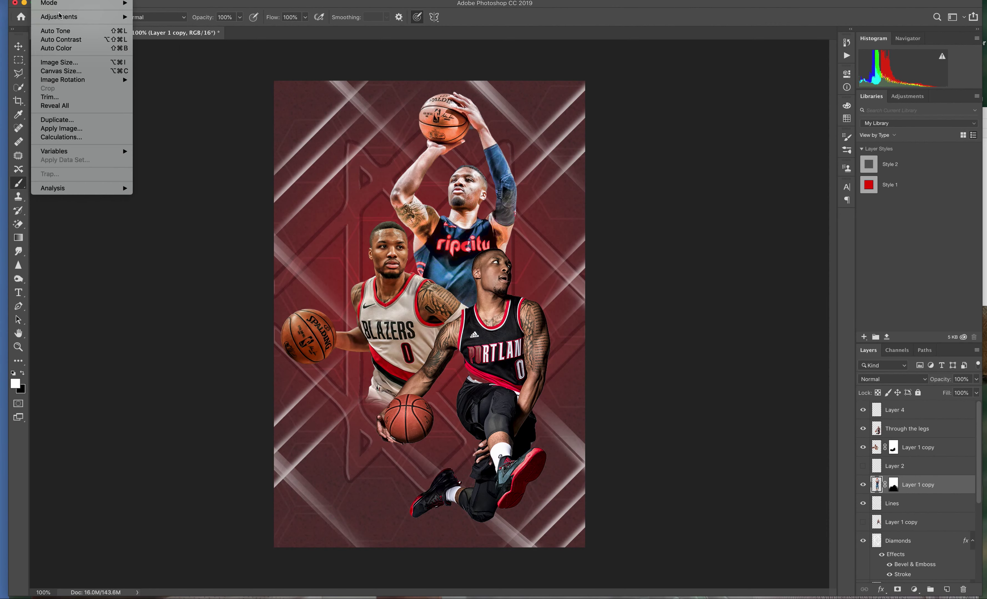
pyautogui.moveTo(60, 17)
pyautogui.click(171, 17)
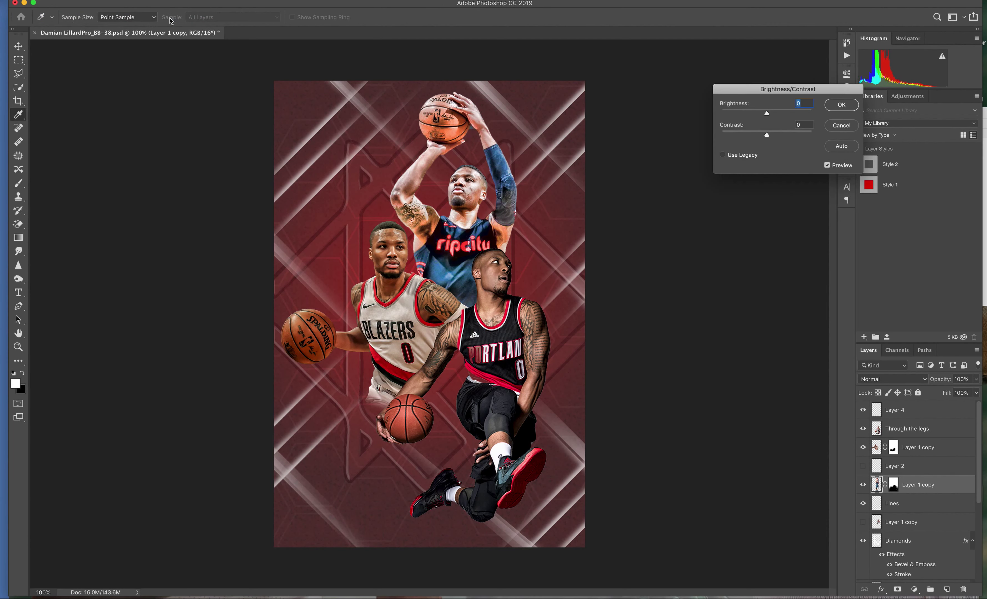
pyautogui.moveTo(766, 114); pyautogui.dragTo(749, 116)
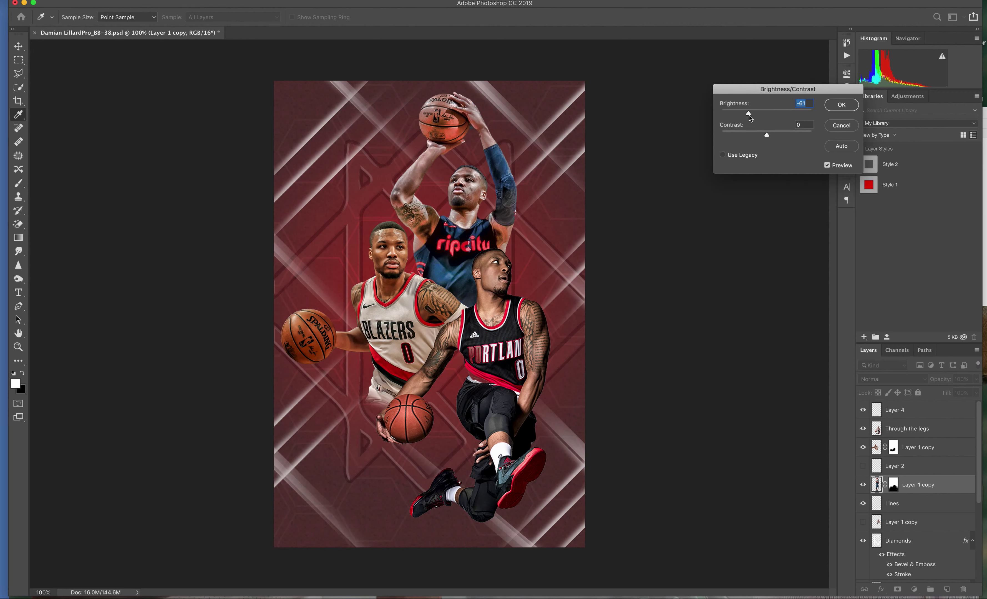
pyautogui.moveTo(750, 115); pyautogui.dragTo(760, 118)
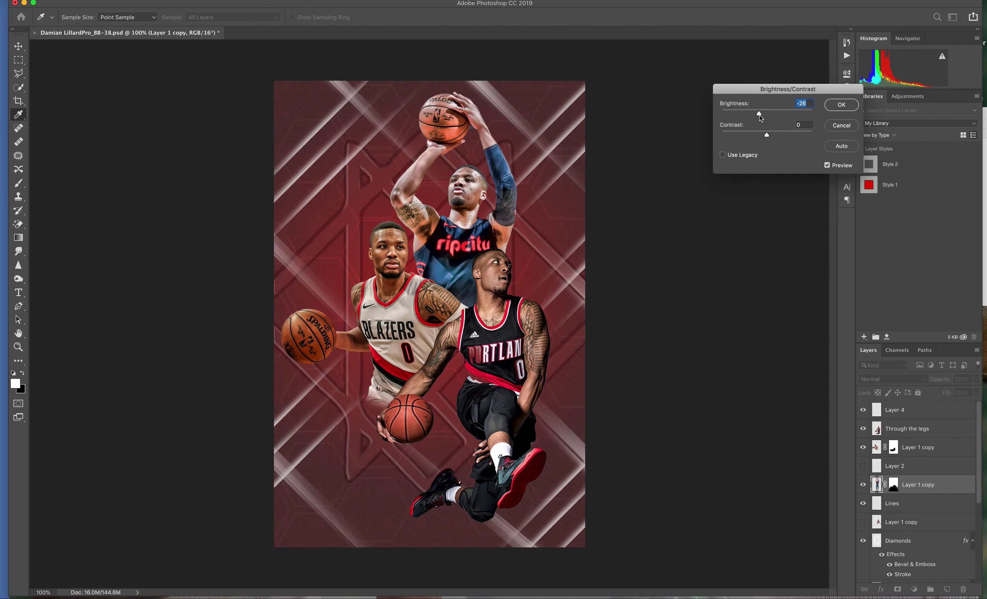
pyautogui.moveTo(760, 117); pyautogui.dragTo(760, 117)
pyautogui.click(841, 105)
# - Fill Layer 4 with solid black at 100% opacity using Edit > Fill
pyautogui.press('b')
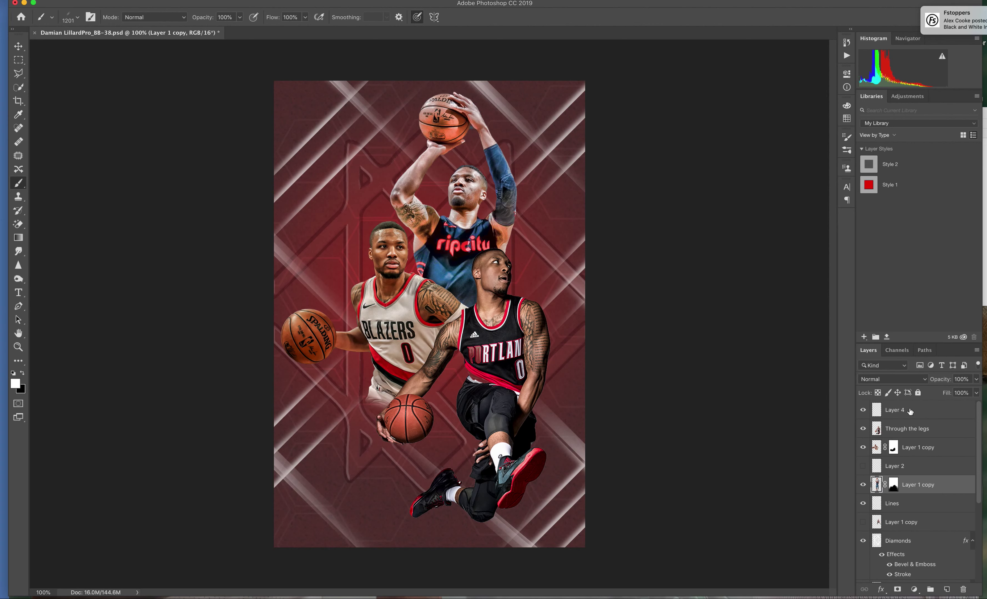
pyautogui.click(911, 412)
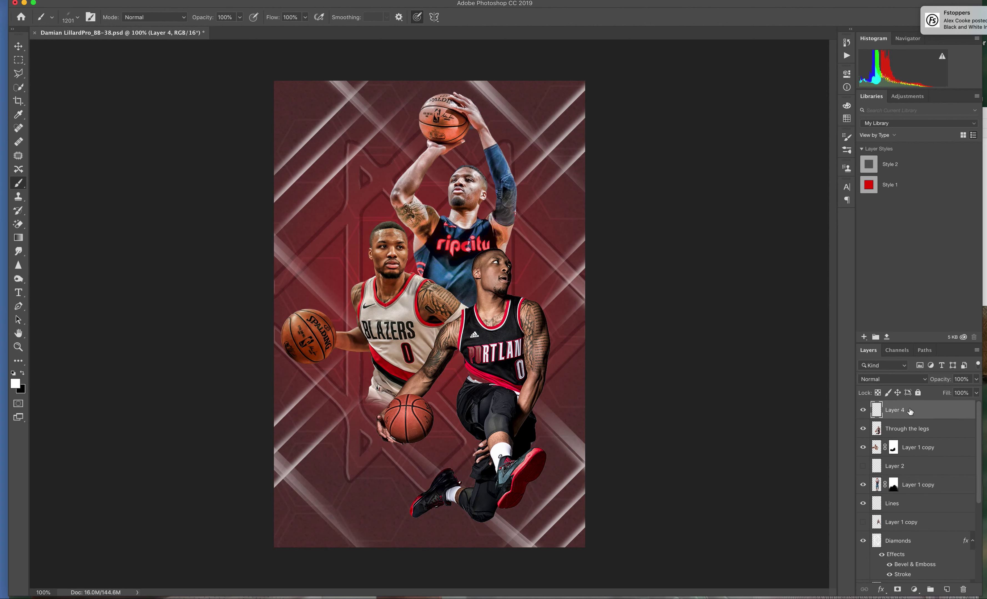
pyautogui.click(73, 0)
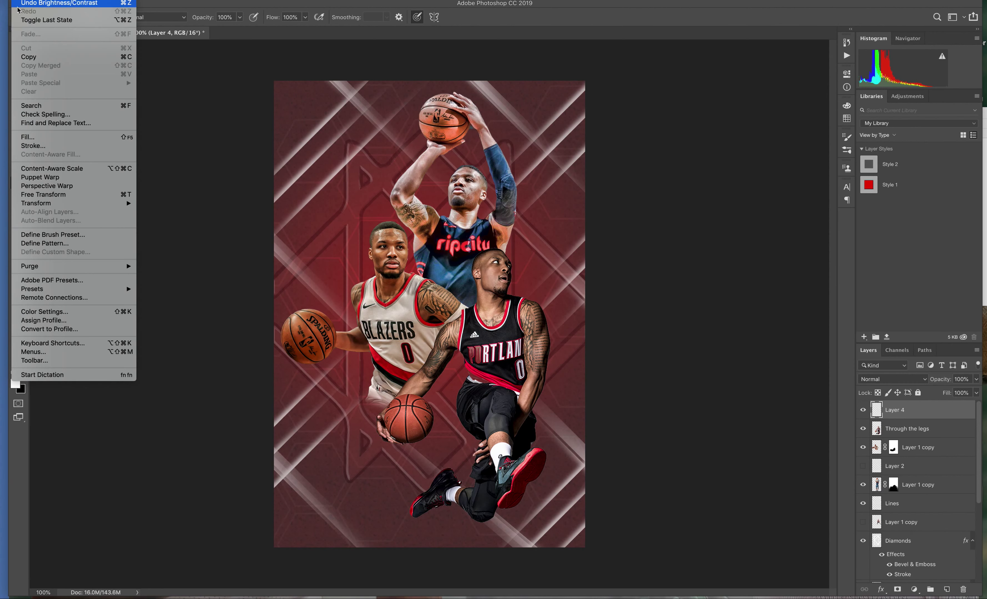
pyautogui.click(36, 138)
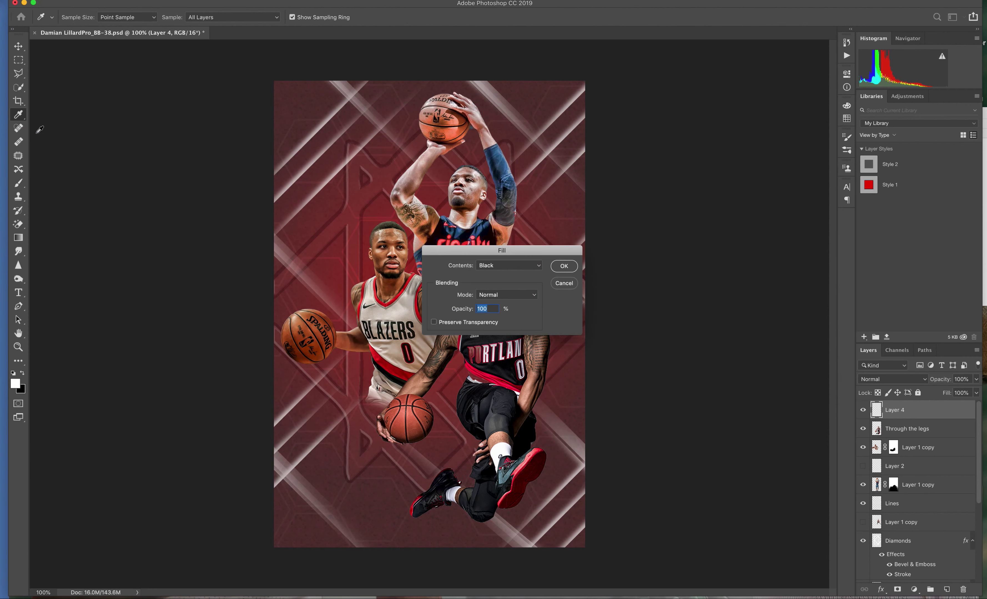
pyautogui.click(566, 267)
pyautogui.press('b')
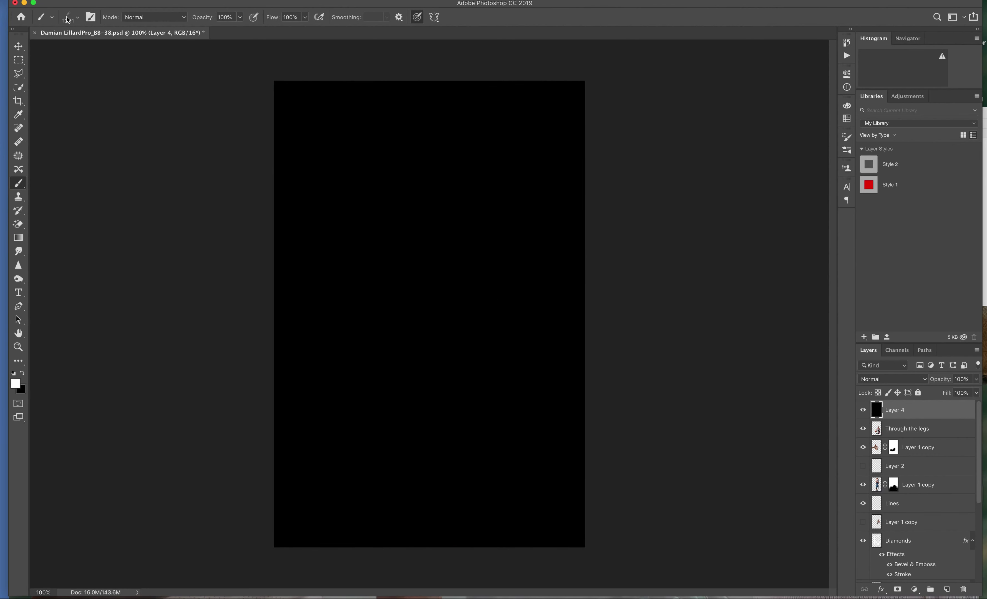
pyautogui.click(67, 19)
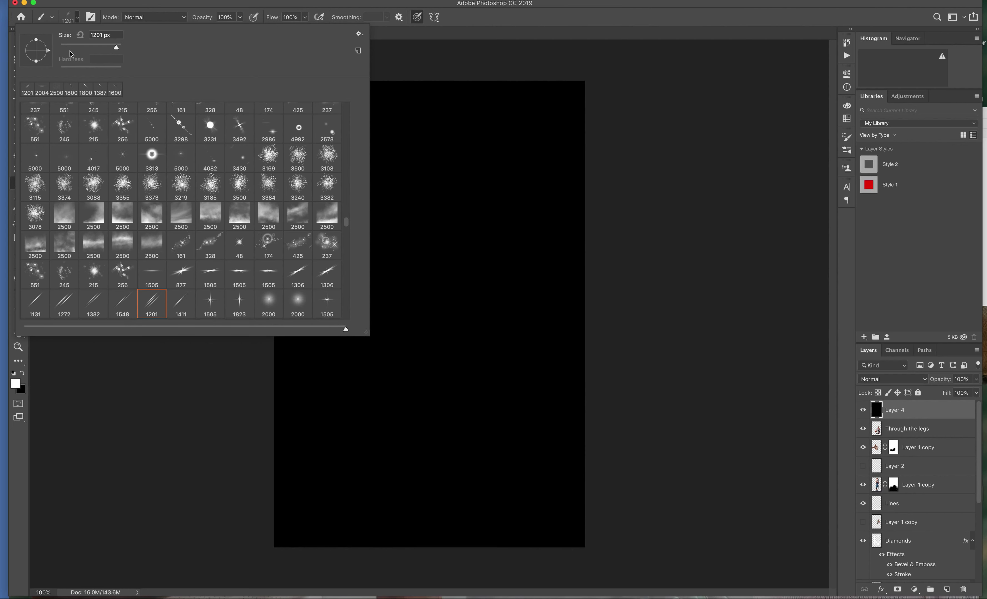
# - Browse the brush presets and load the 1072 px light-streak brush
pyautogui.scroll(1, 351, 162)
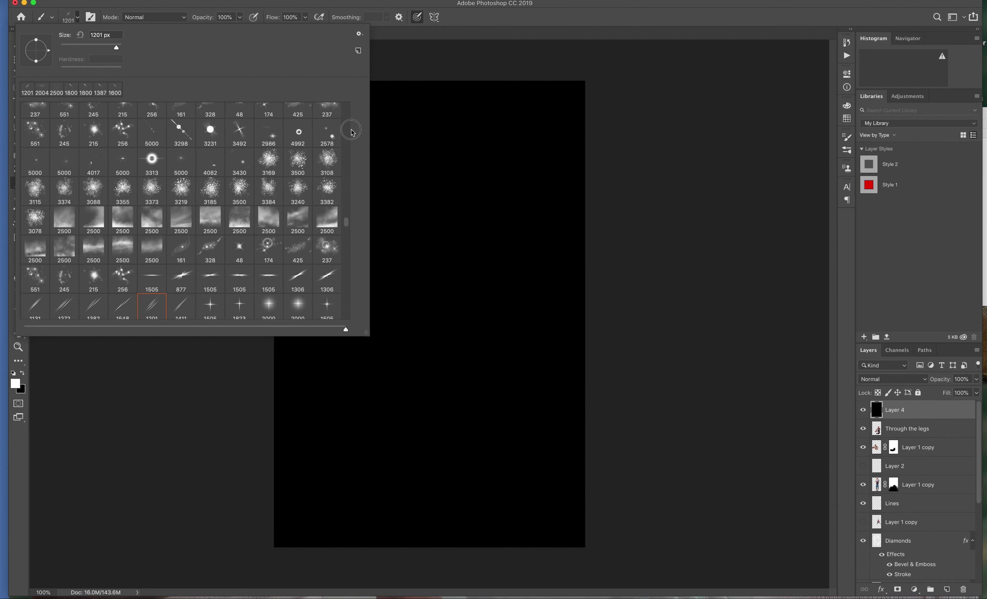
pyautogui.scroll(10, 353, 97)
pyautogui.scroll(10, 353, 90)
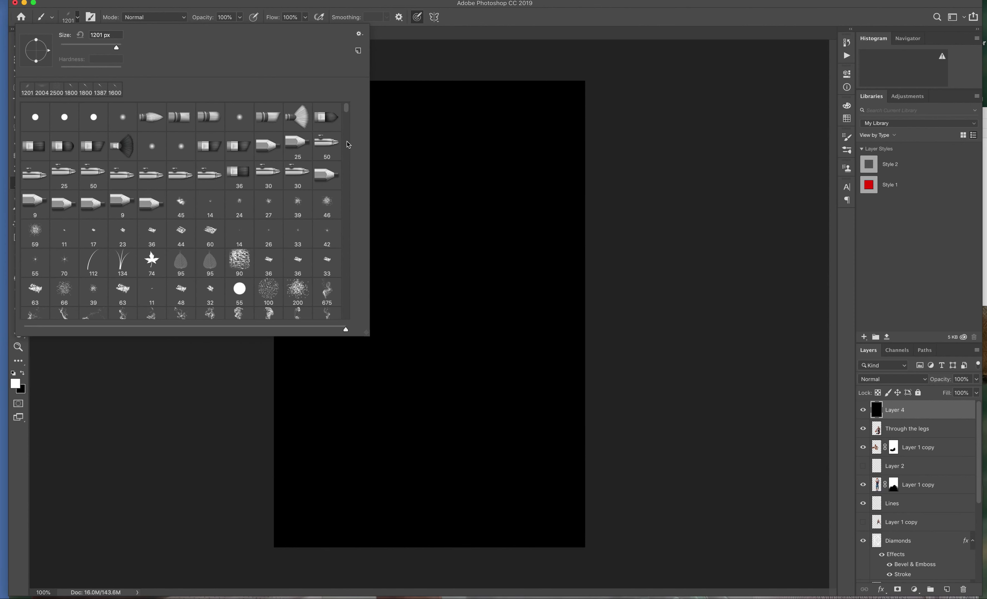
pyautogui.scroll(-5, 347, 117)
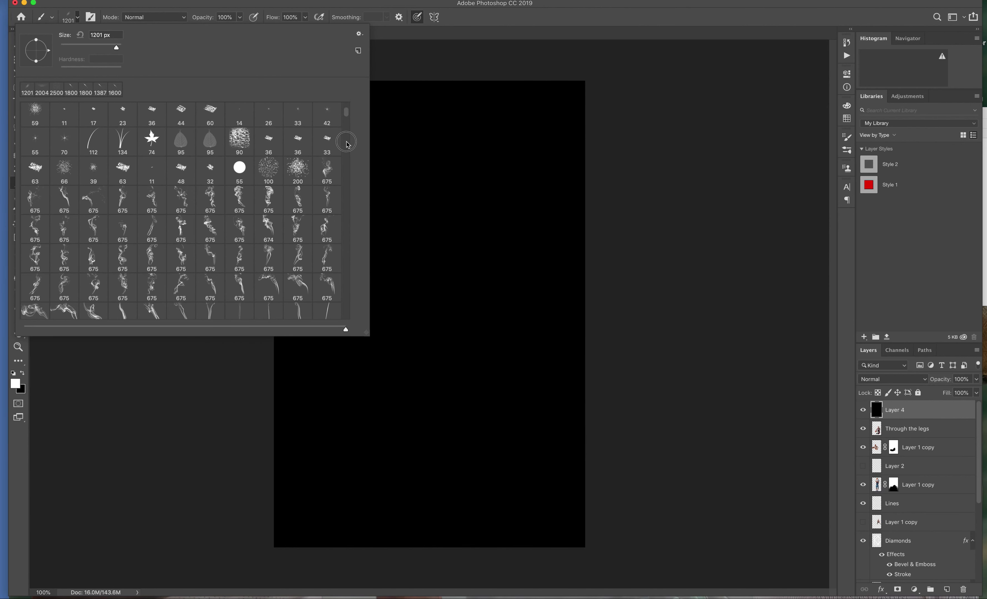
pyautogui.scroll(-5, 346, 162)
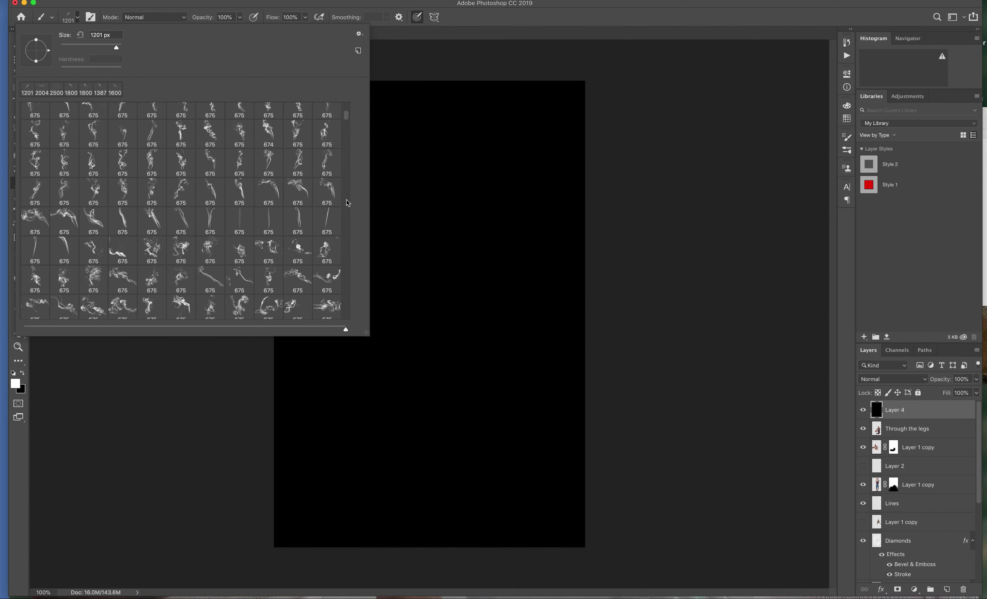
pyautogui.scroll(-5, 347, 203)
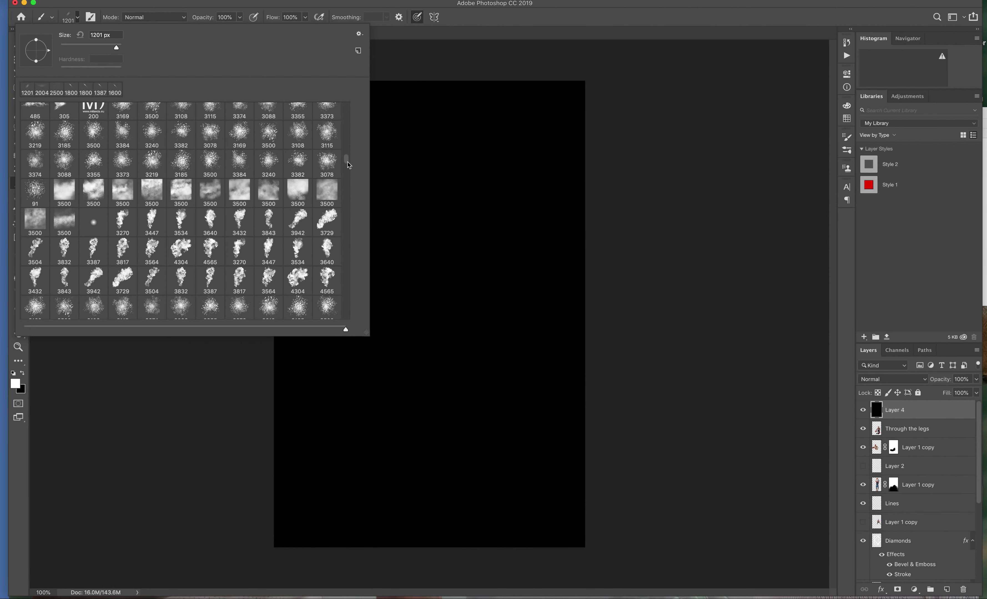
pyautogui.scroll(-1, 347, 180)
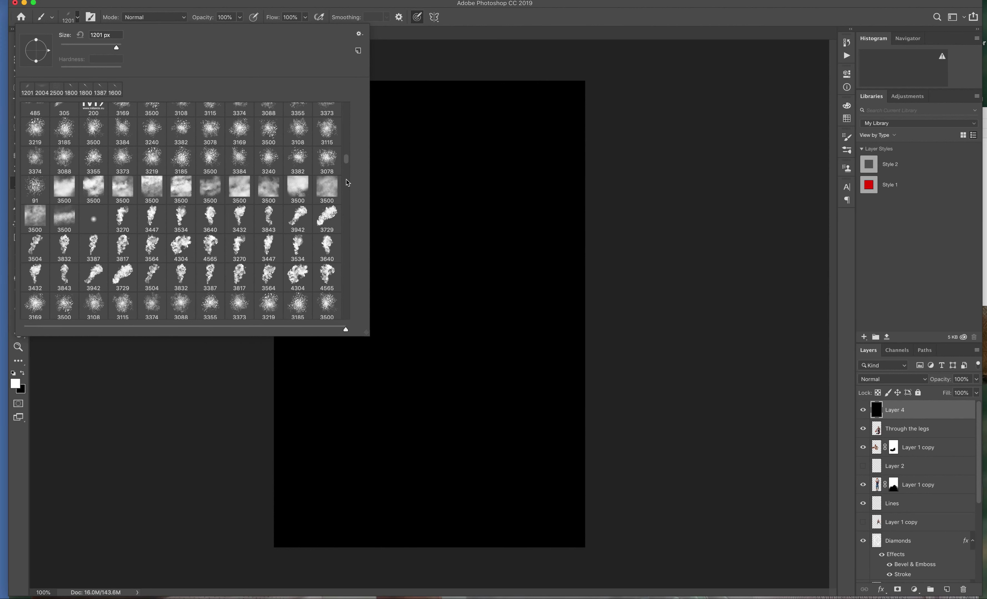
pyautogui.scroll(-5, 348, 183)
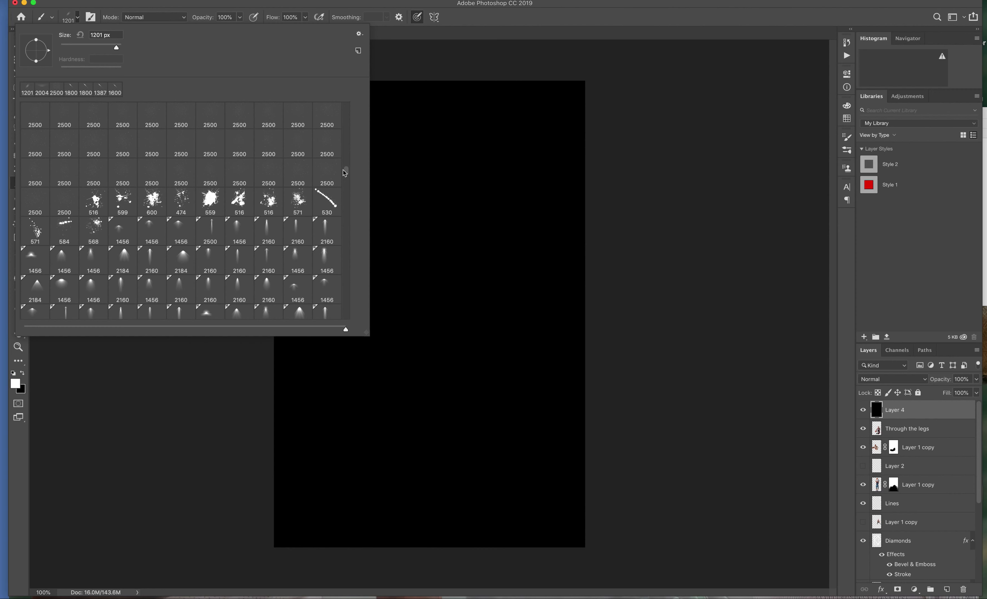
pyautogui.scroll(-1, 344, 189)
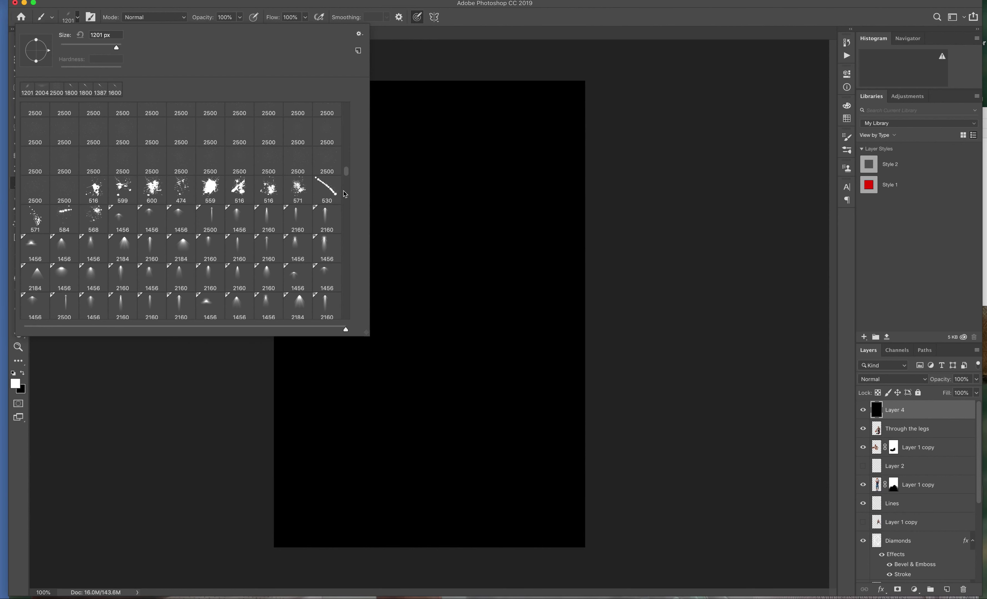
pyautogui.scroll(-10, 344, 194)
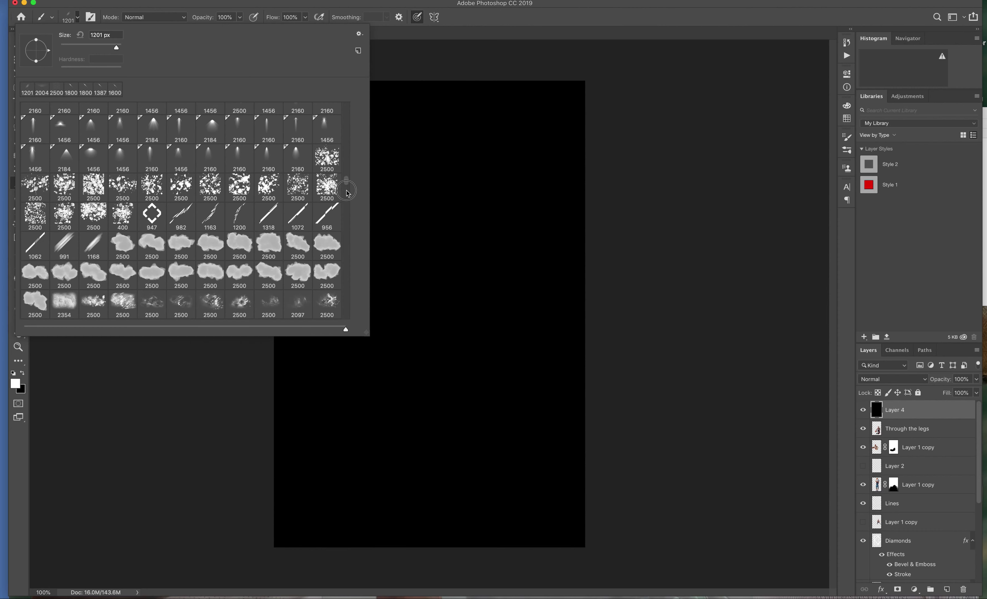
pyautogui.scroll(-1, 347, 198)
pyautogui.scroll(-5, 346, 202)
pyautogui.scroll(-5, 347, 208)
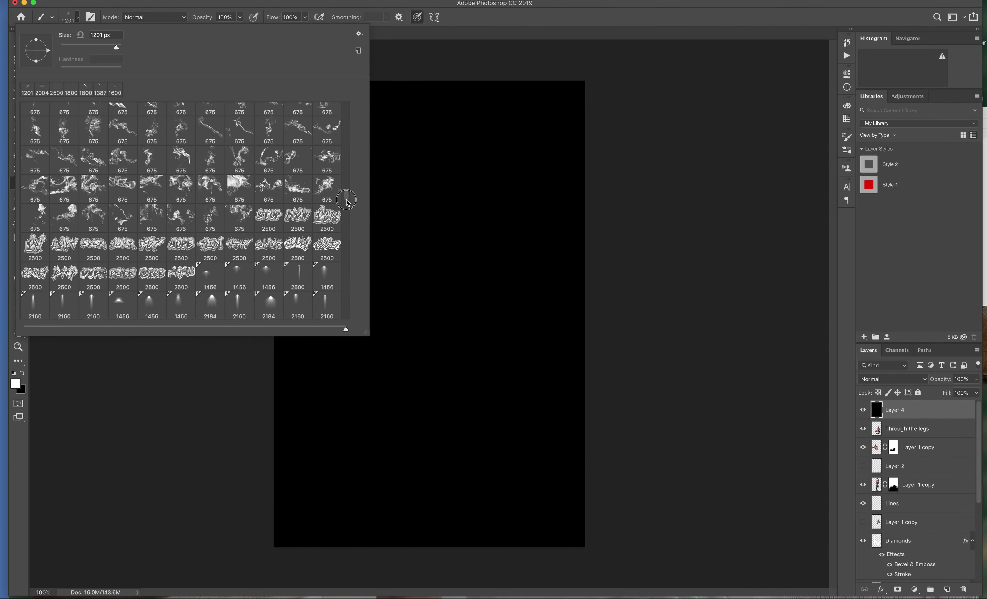
pyautogui.scroll(-3, 346, 214)
pyautogui.scroll(-3, 347, 223)
pyautogui.scroll(-5, 347, 226)
pyautogui.scroll(-5, 346, 228)
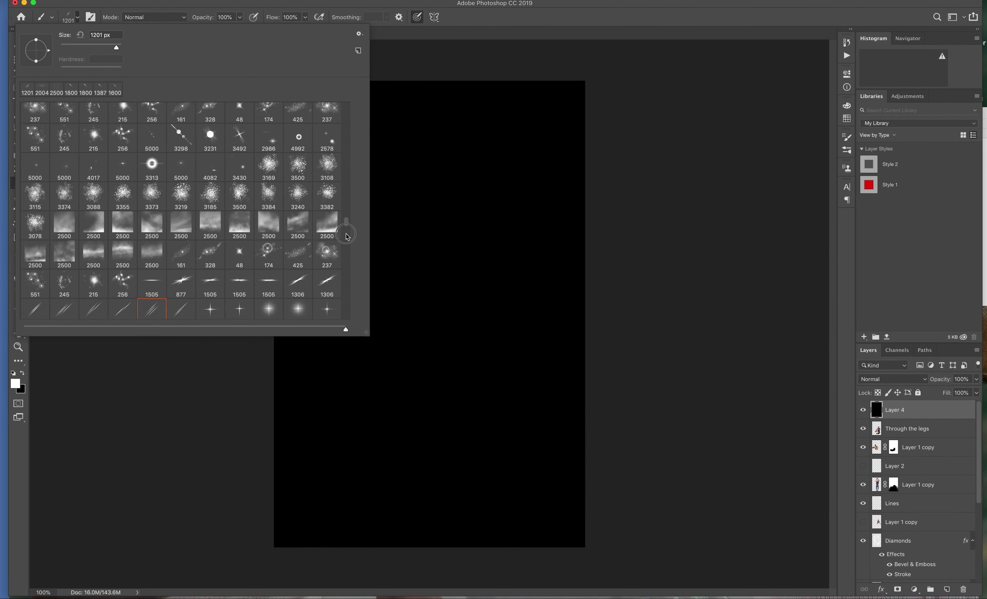
pyautogui.scroll(-5, 347, 232)
pyautogui.scroll(-2, 346, 235)
pyautogui.scroll(-3, 346, 240)
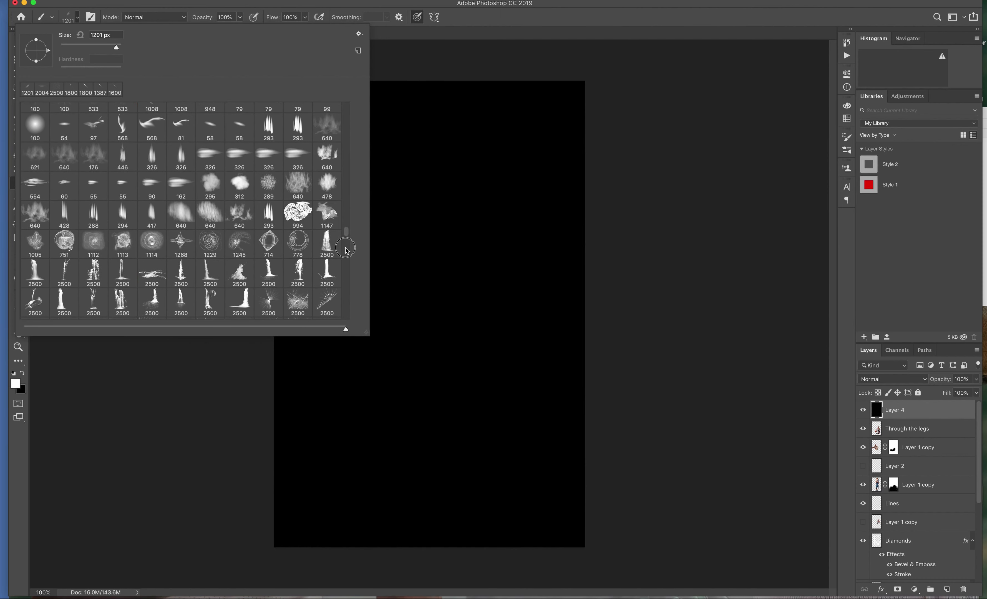
pyautogui.scroll(-10, 347, 253)
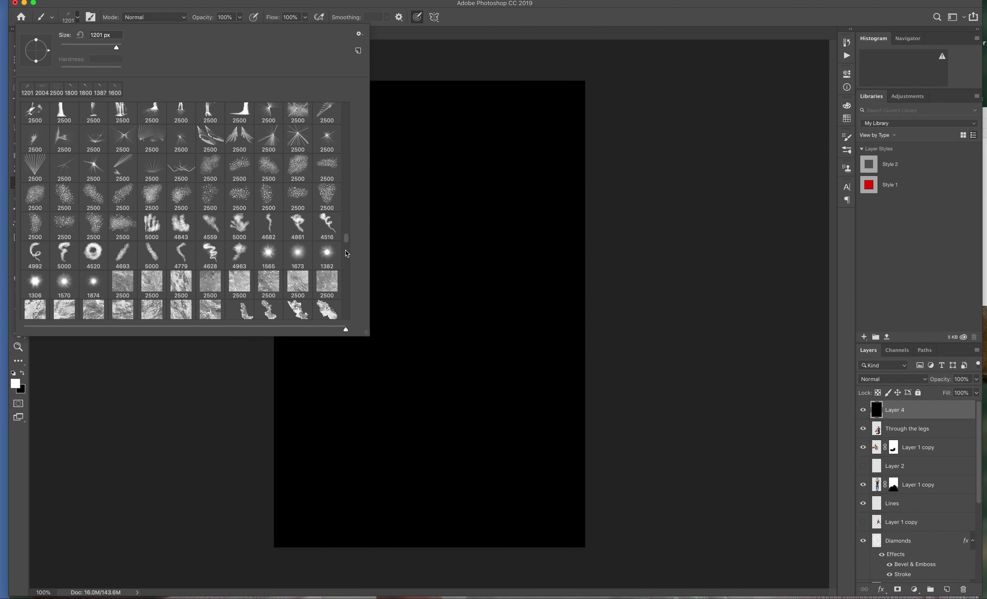
pyautogui.moveTo(346, 240); pyautogui.dragTo(346, 254)
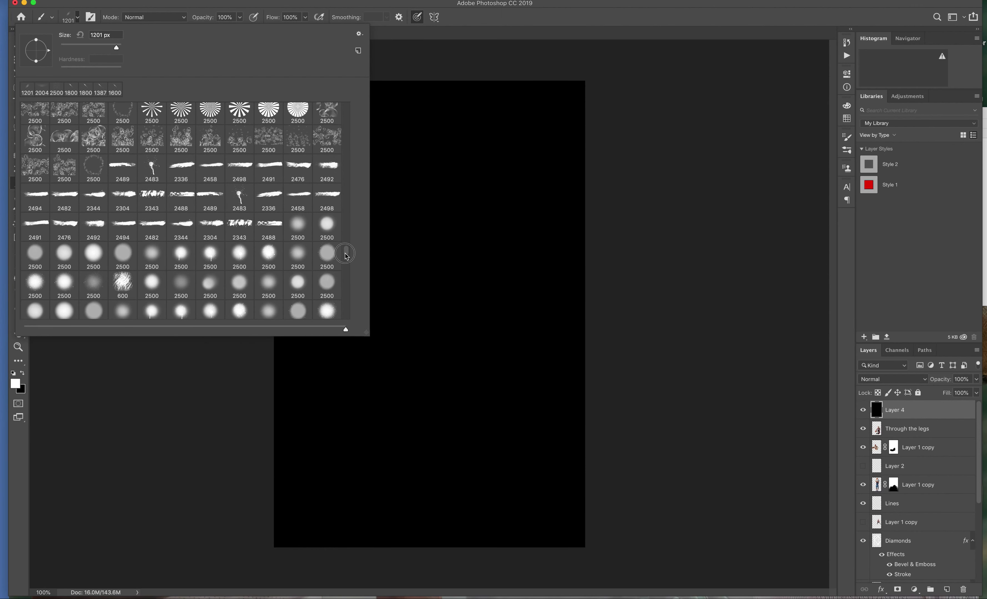
pyautogui.moveTo(345, 254); pyautogui.dragTo(345, 261)
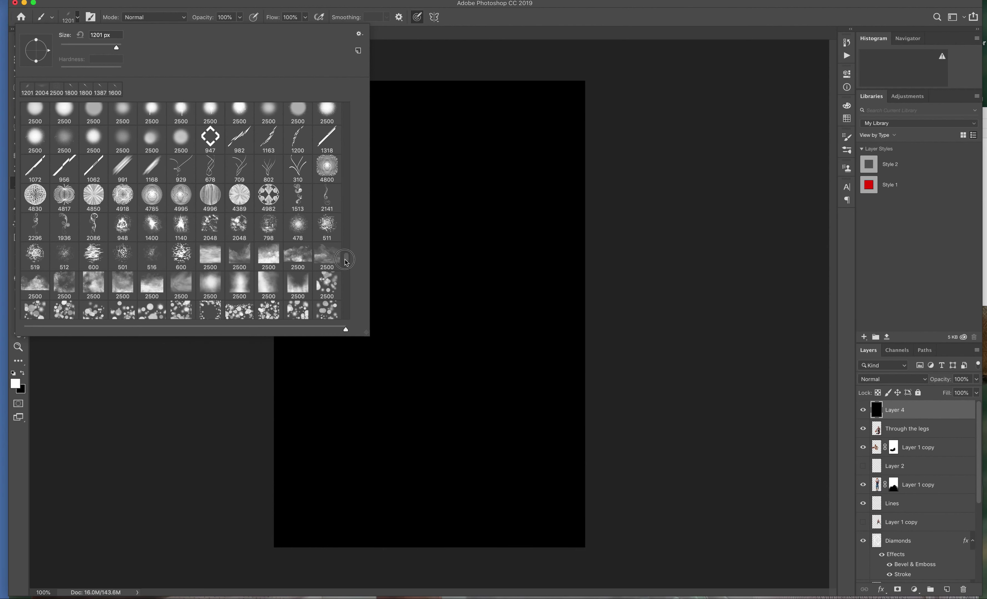
pyautogui.moveTo(345, 262); pyautogui.dragTo(346, 261)
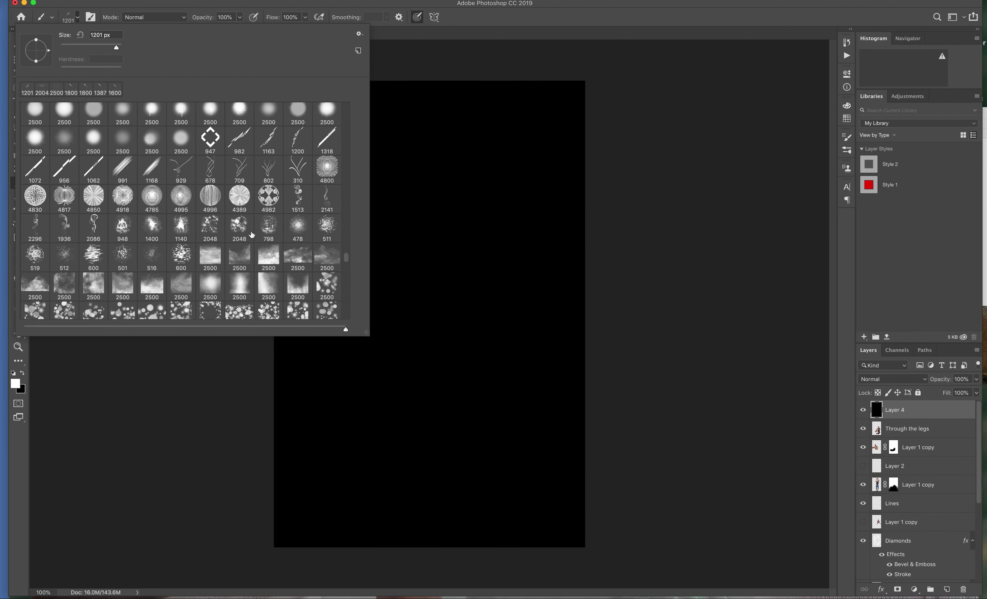
pyautogui.click(38, 170)
pyautogui.press('Return')
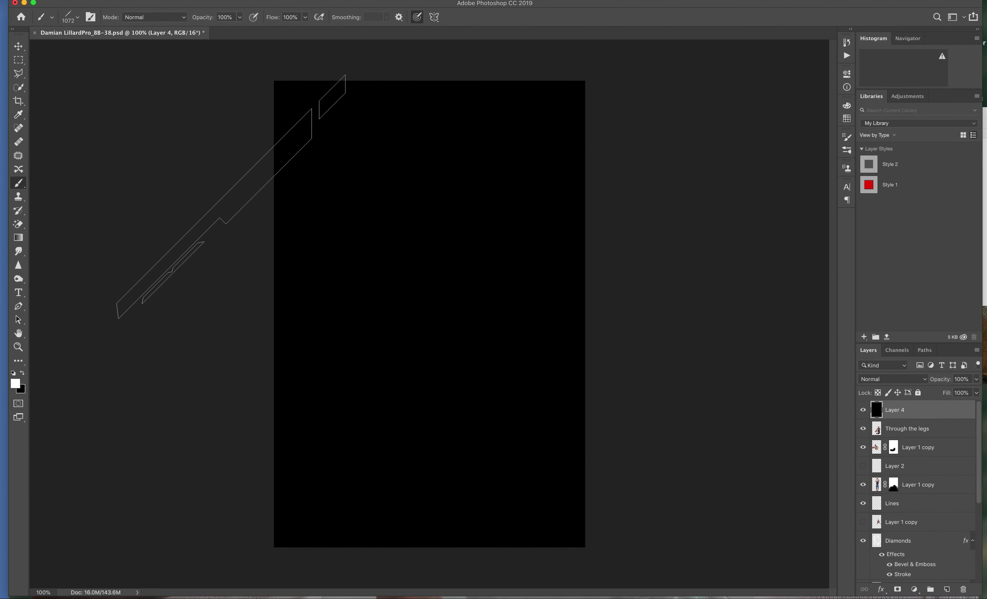
# - Rotate the streak brush tip to an upright angle in the brush preset picker
pyautogui.click(74, 17)
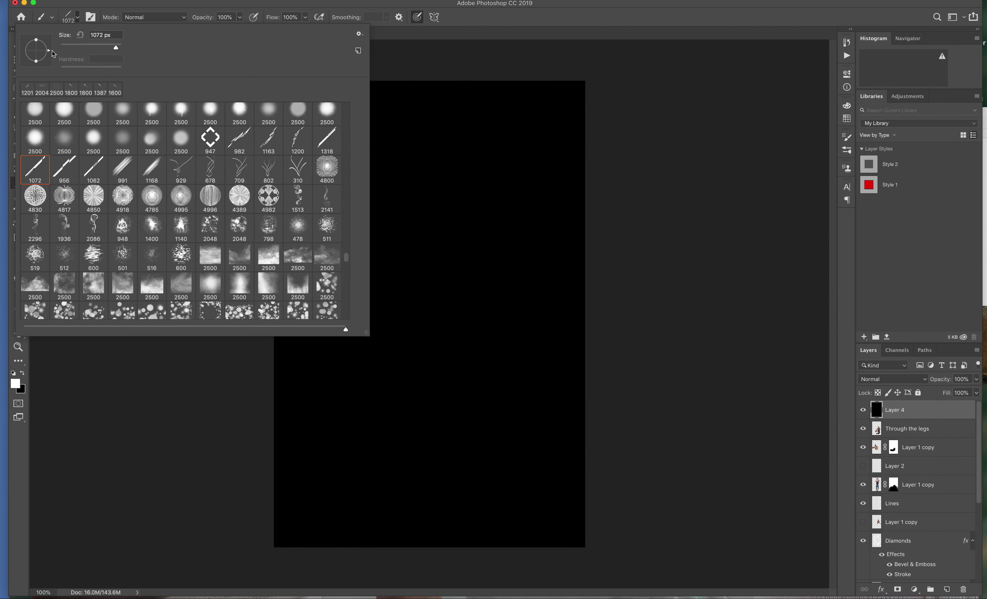
pyautogui.moveTo(48, 50); pyautogui.dragTo(40, 28)
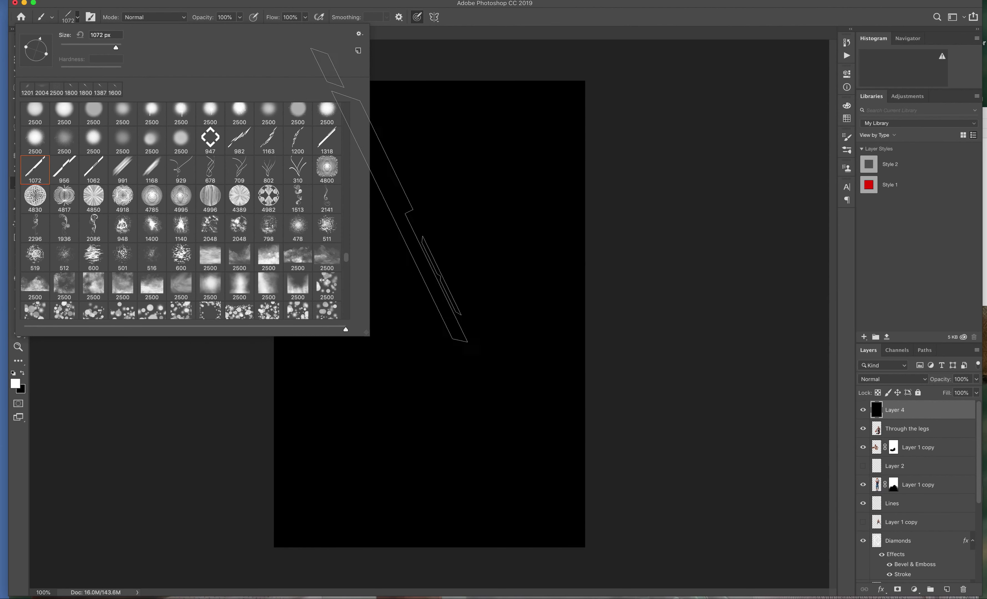
pyautogui.moveTo(38, 41); pyautogui.dragTo(36, 37)
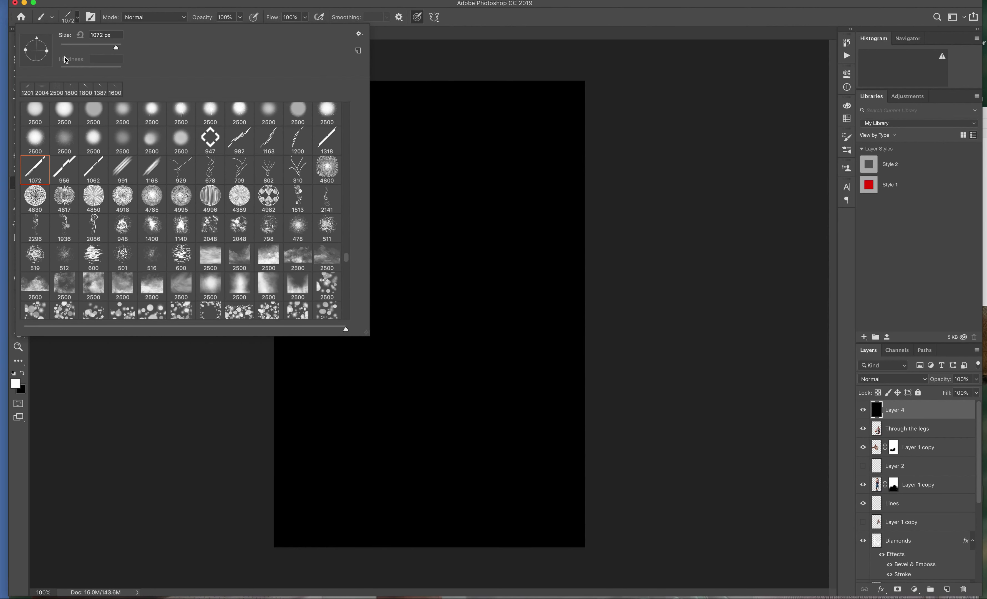
pyautogui.moveTo(41, 39); pyautogui.dragTo(45, 41)
pyautogui.moveTo(43, 42); pyautogui.dragTo(47, 46)
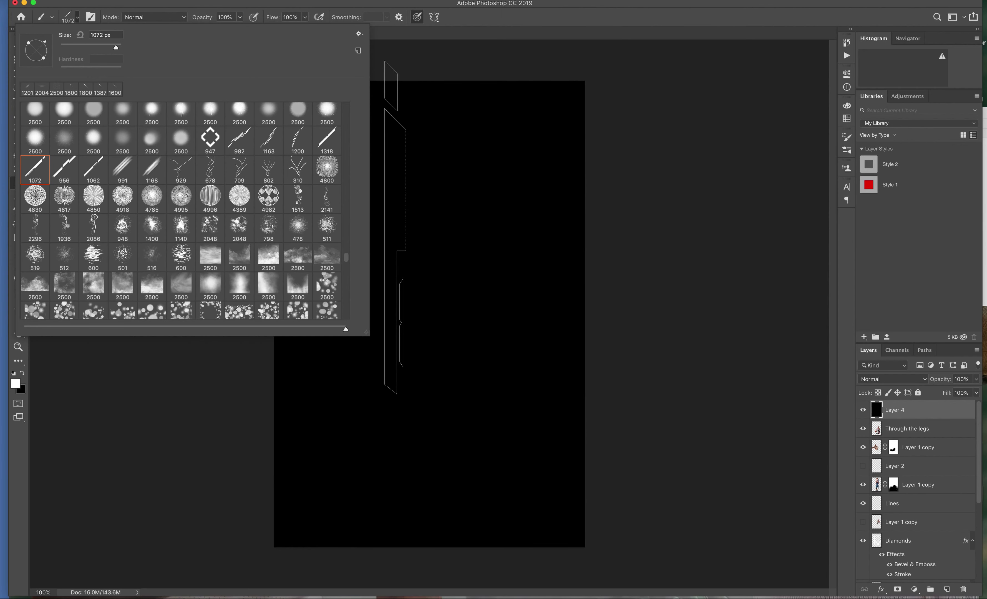
pyautogui.click(730, 258)
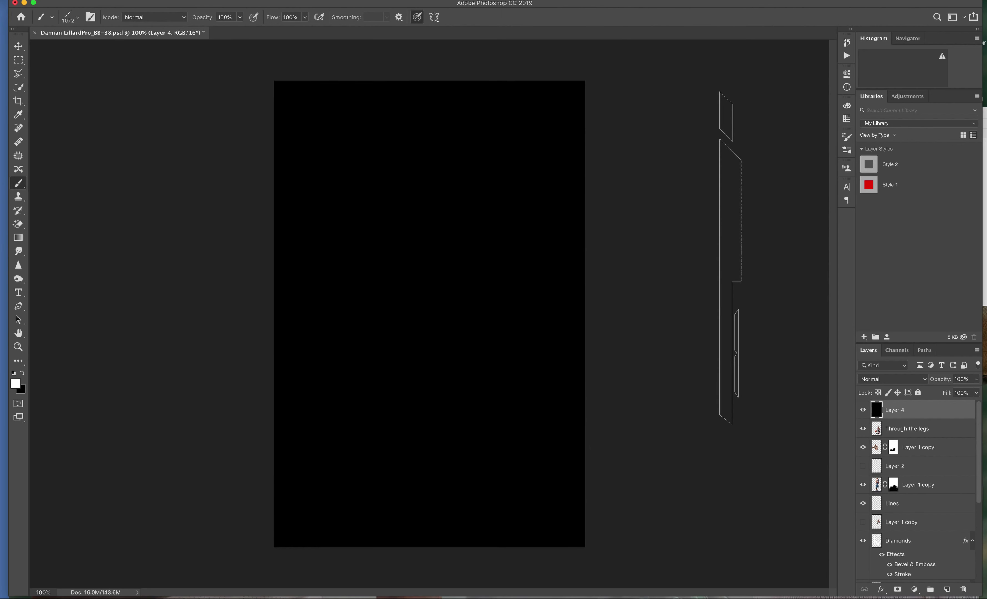
# - Shrink the brush to 250 px, stamp and undo a test streak, then switch to the Eraser
pyautogui.press('[')
pyautogui.press('[')
pyautogui.press('[')
pyautogui.press('[')
pyautogui.press('[')
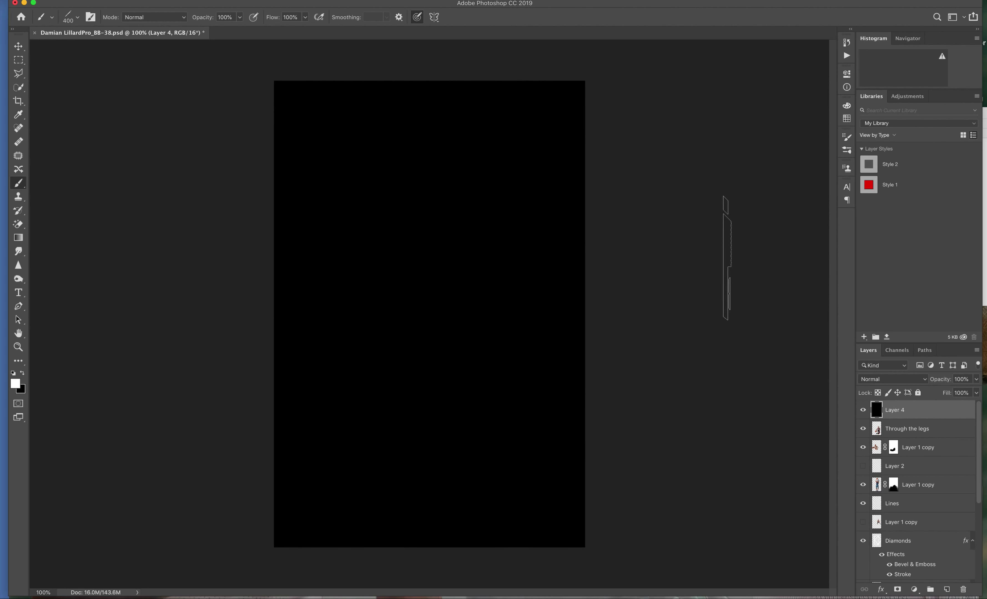
pyautogui.press('[')
pyautogui.press('[')
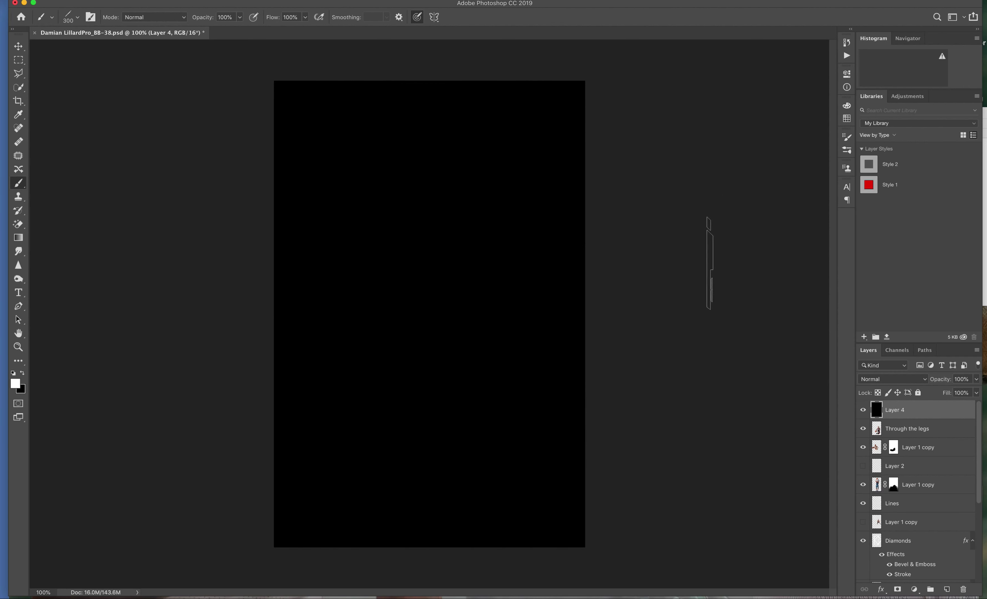
pyautogui.press('[')
pyautogui.press('[')
pyautogui.click(388, 236)
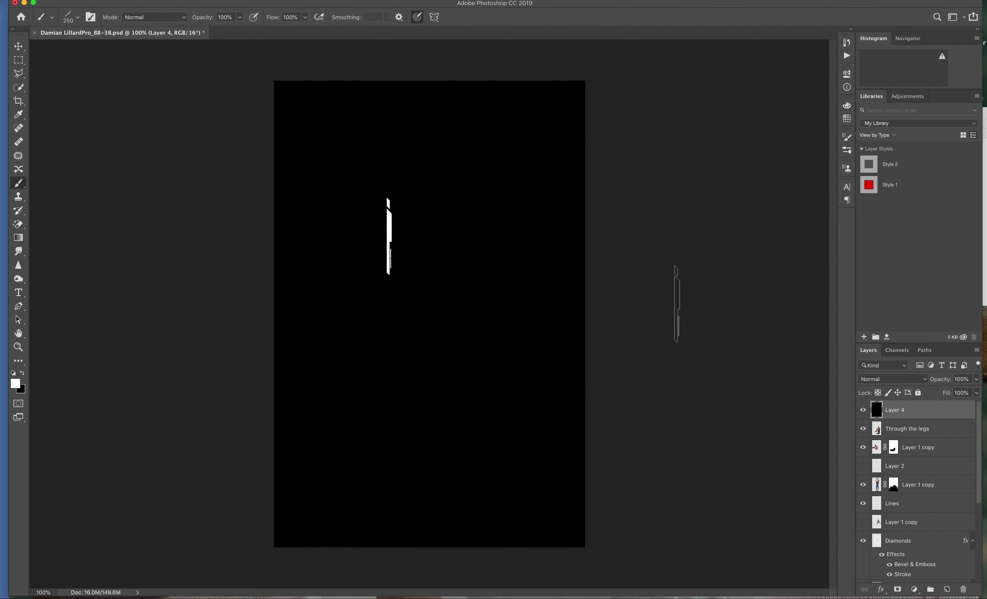
pyautogui.hotkey('ctrl', 'z')
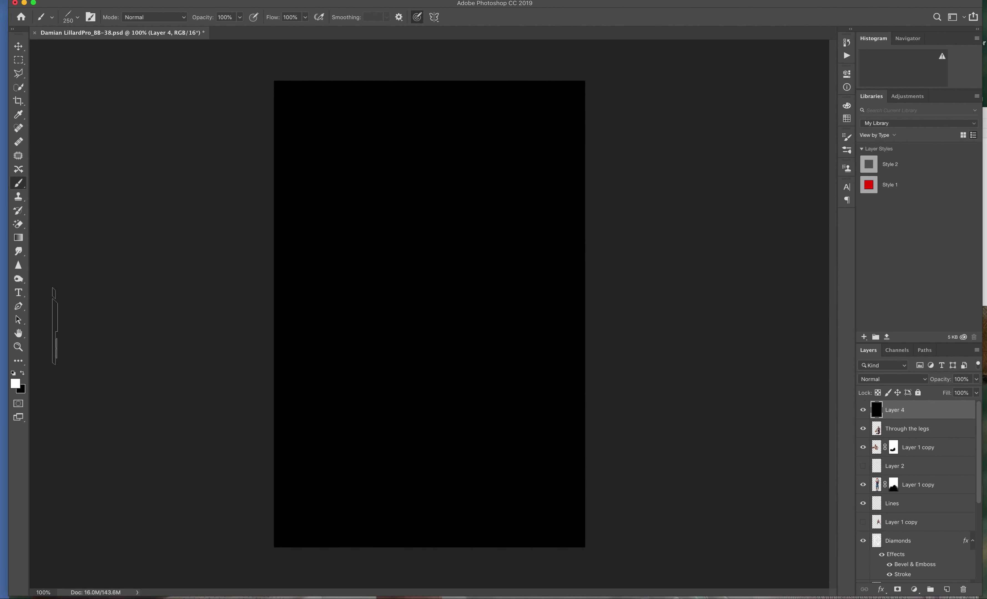
pyautogui.moveTo(18, 223); pyautogui.dragTo(63, 223)
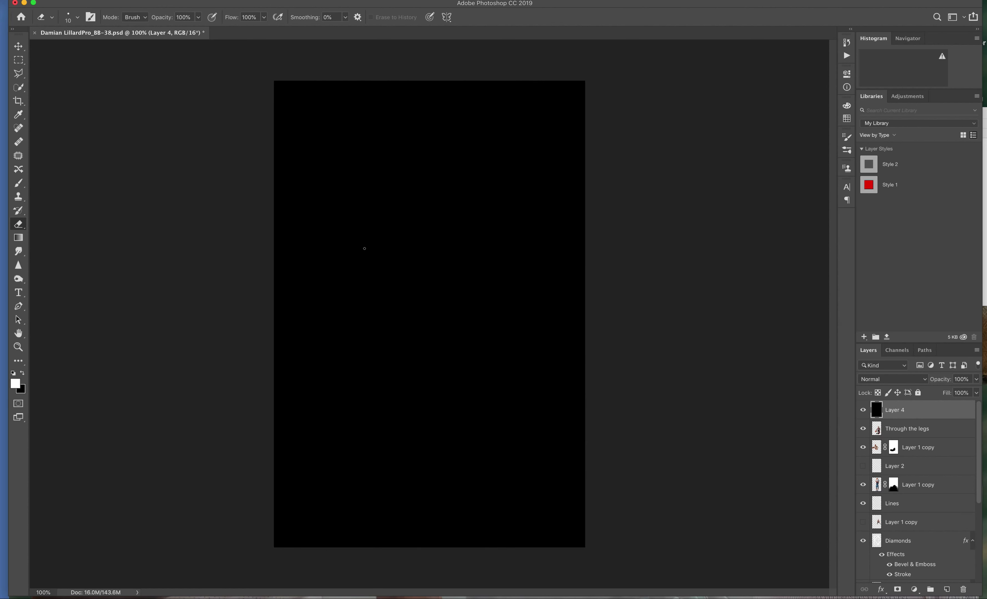
# - Test and undo eraser strokes with a round 200 px tip, then clear Layer 4's black fill
pyautogui.moveTo(367, 244); pyautogui.dragTo(372, 298)
pyautogui.hotkey('ctrl', 'z')
pyautogui.hotkey('ctrl', 'z')
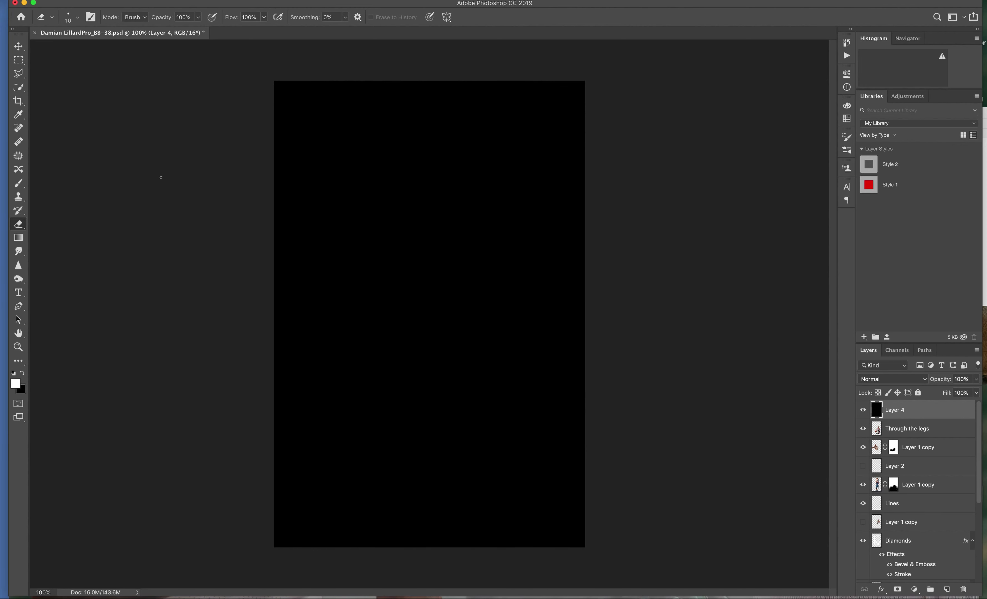
pyautogui.click(77, 17)
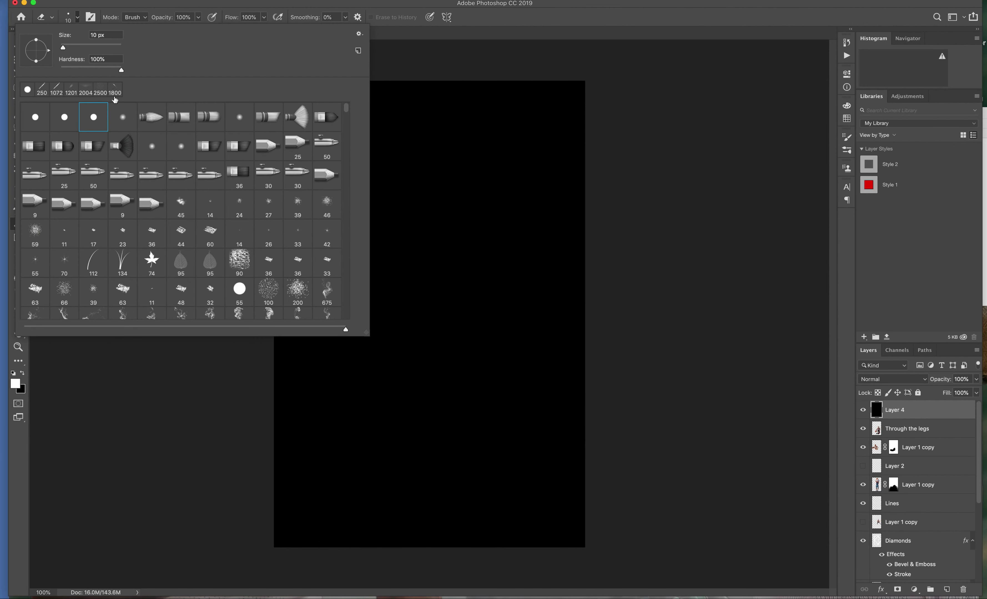
pyautogui.doubleClick(121, 119)
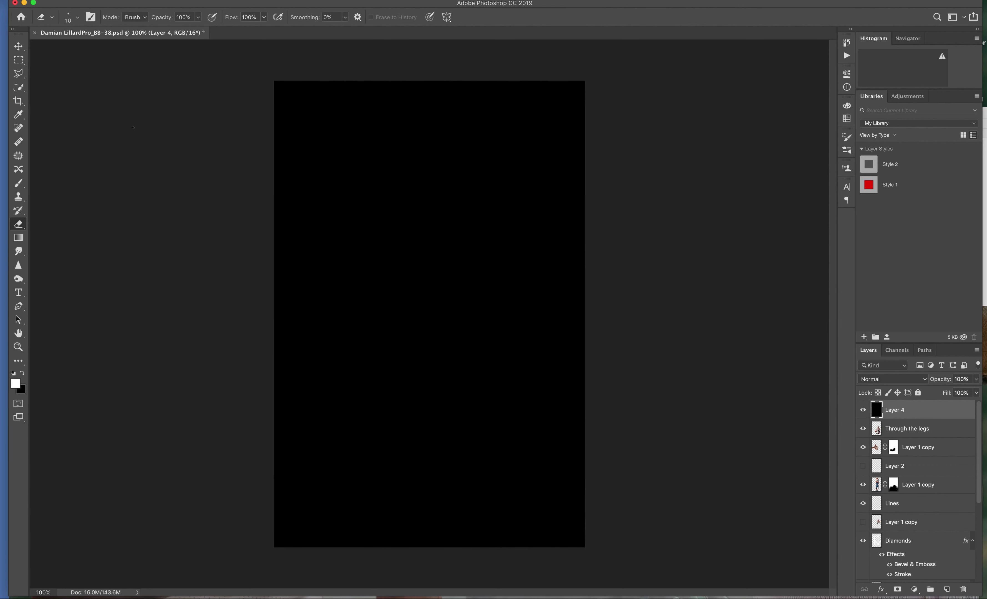
pyautogui.press(']')
pyautogui.press(']')
pyautogui.press(']')
pyautogui.press(']')
pyautogui.press(']')
pyautogui.press(']')
pyautogui.press(']')
pyautogui.press(']')
pyautogui.press(']')
pyautogui.click(405, 246)
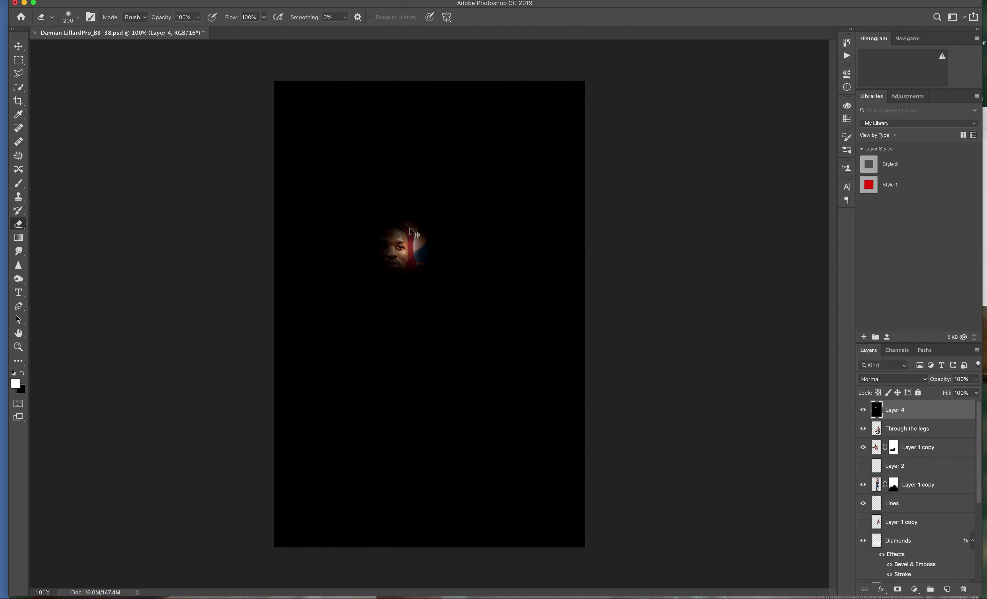
pyautogui.hotkey('ctrl', 'z')
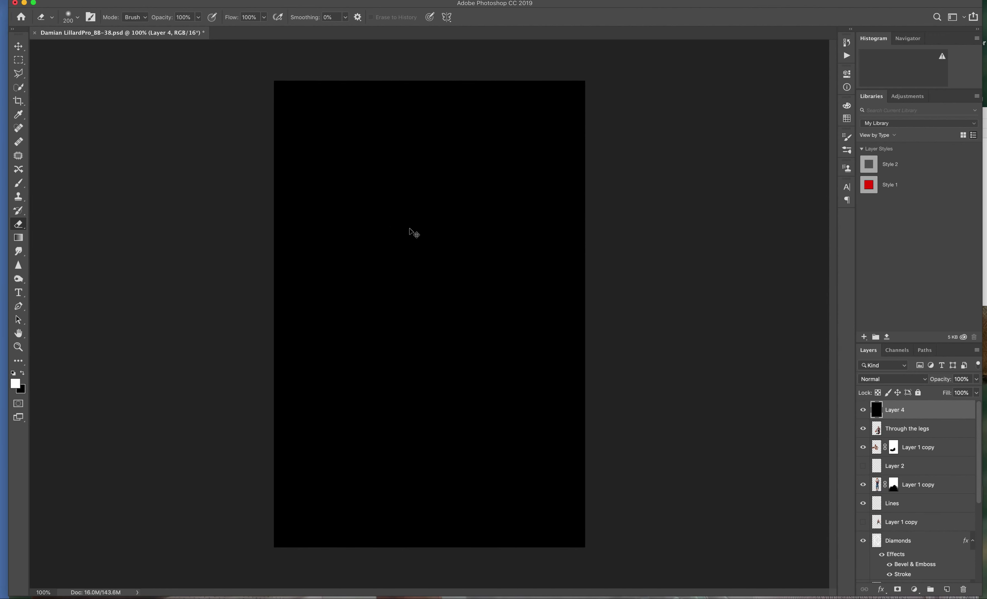
pyautogui.hotkey('ctrl', 'z')
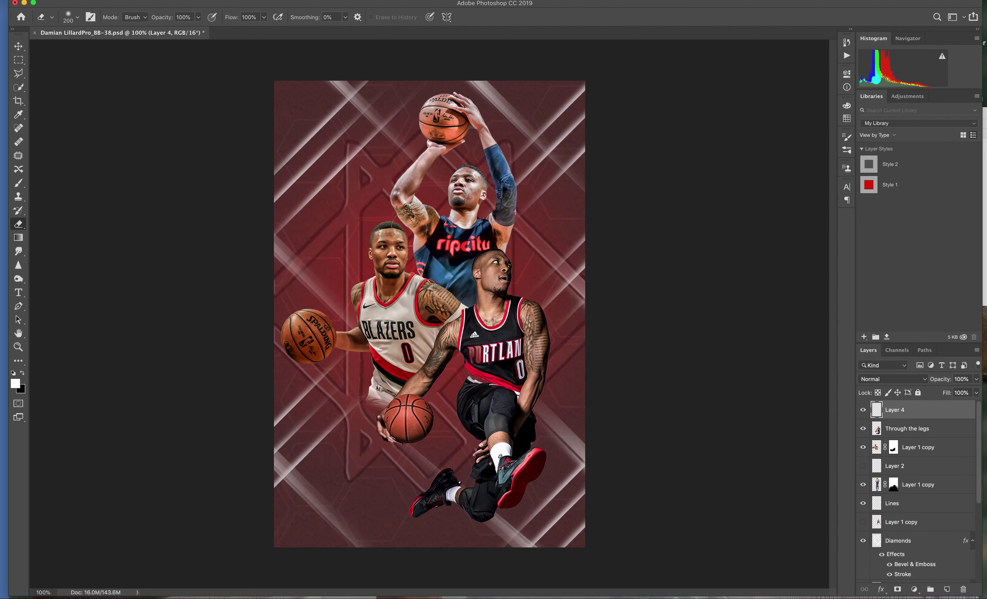
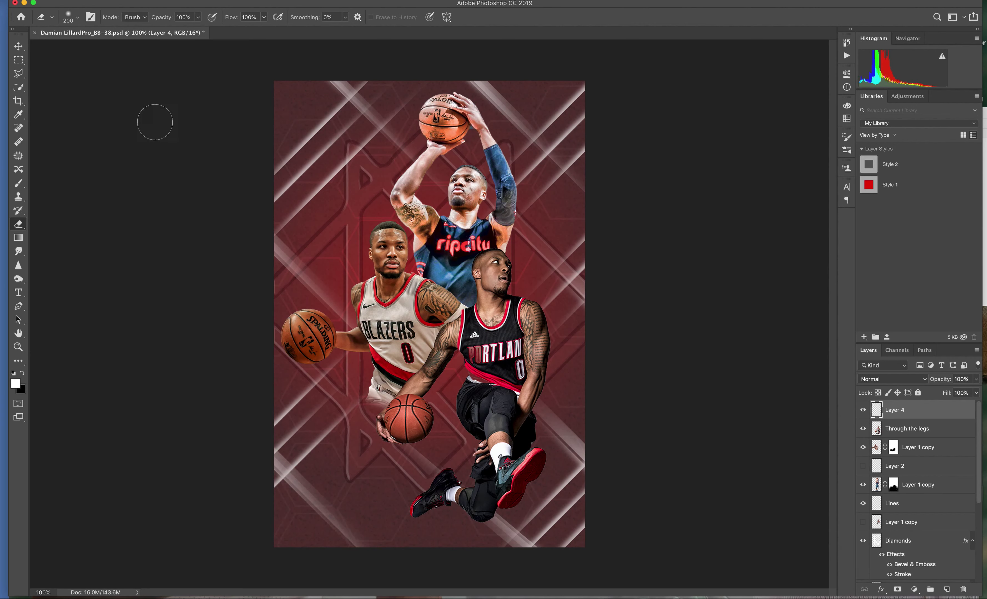
# - Select the Move tool and bring up the Edit menu to reach Fill
pyautogui.press('l')
pyautogui.click(18, 46)
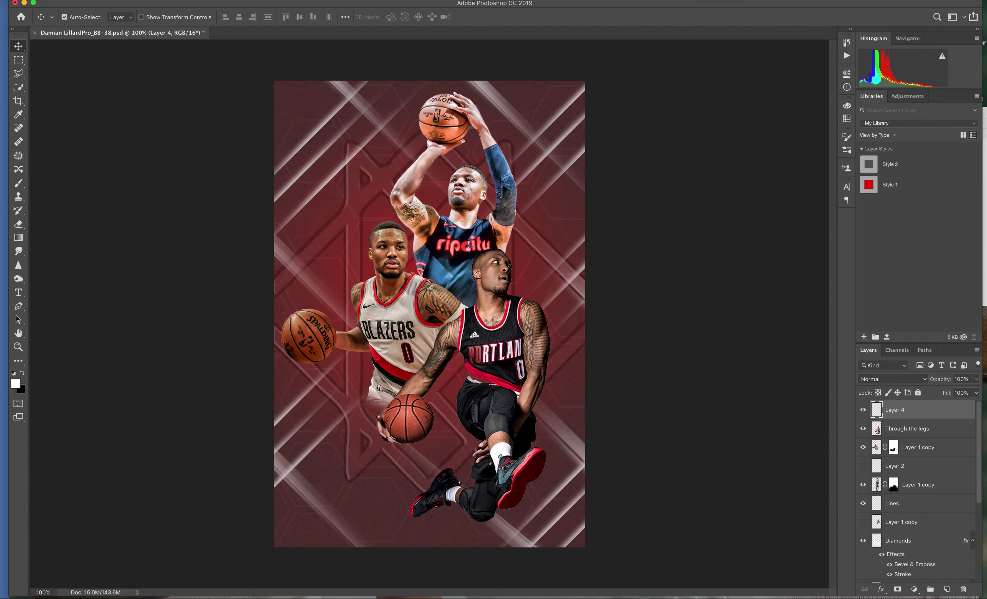
pyautogui.click(159, 2)
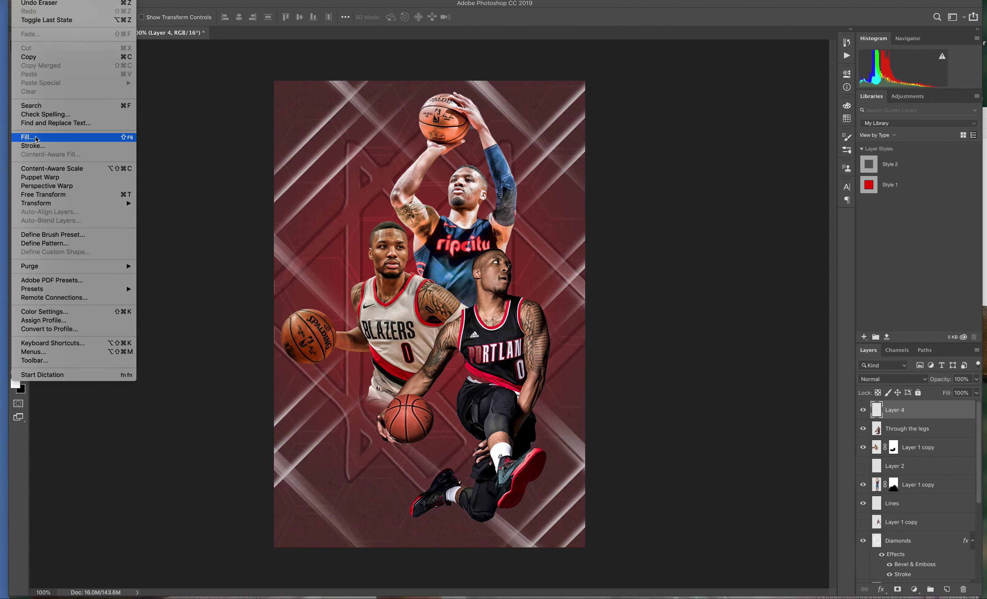
# - Fill Layer 4 with Black across the whole poster, leaving a 200 px Eraser ready
pyautogui.click(36, 138)
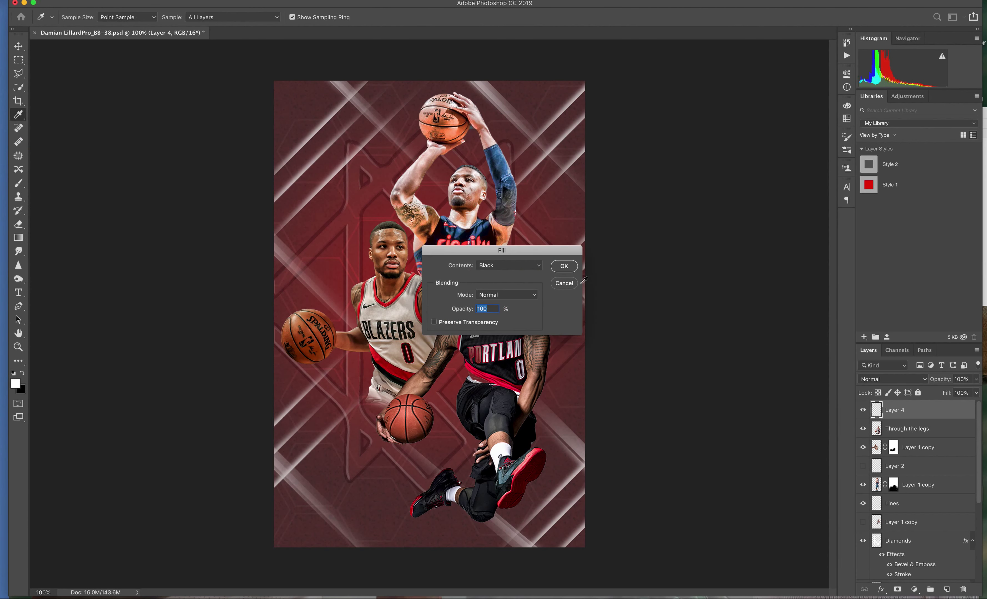
pyautogui.click(570, 268)
pyautogui.press('v')
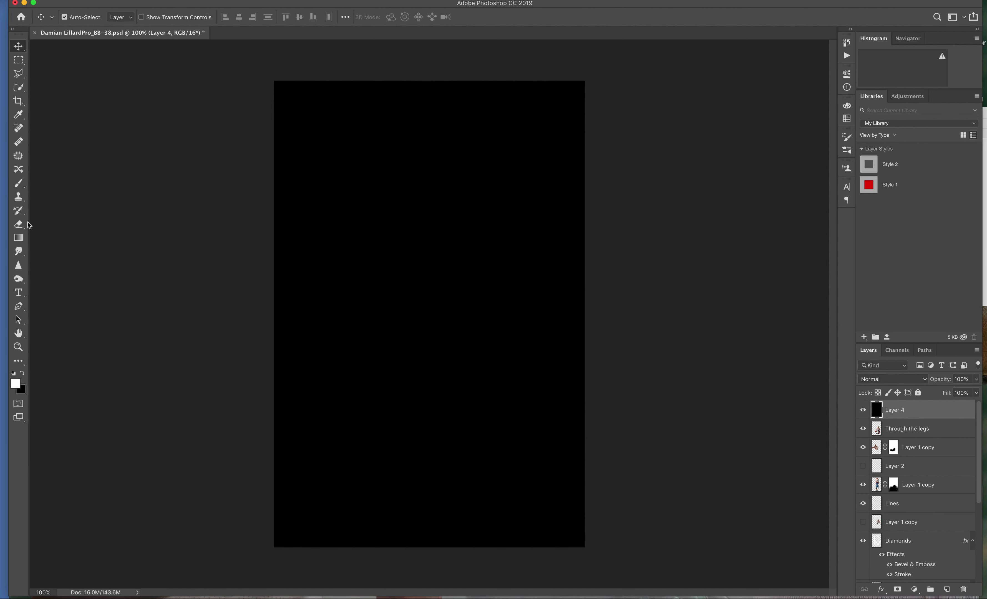
pyautogui.click(18, 224)
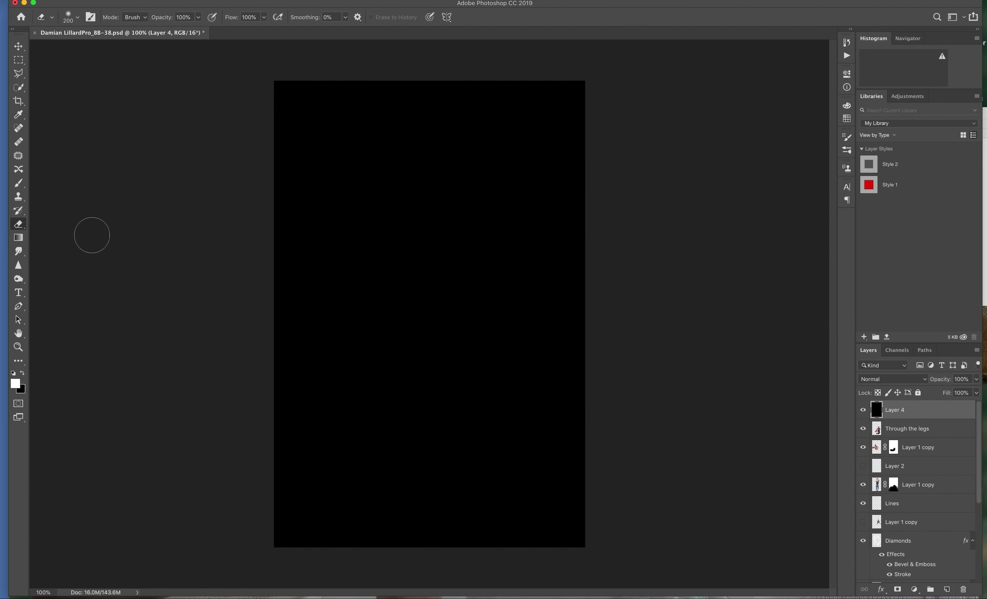
pyautogui.press(']')
pyautogui.press(']')
pyautogui.press(']')
pyautogui.press(']')
pyautogui.press(']')
pyautogui.moveTo(403, 269); pyautogui.dragTo(416, 291)
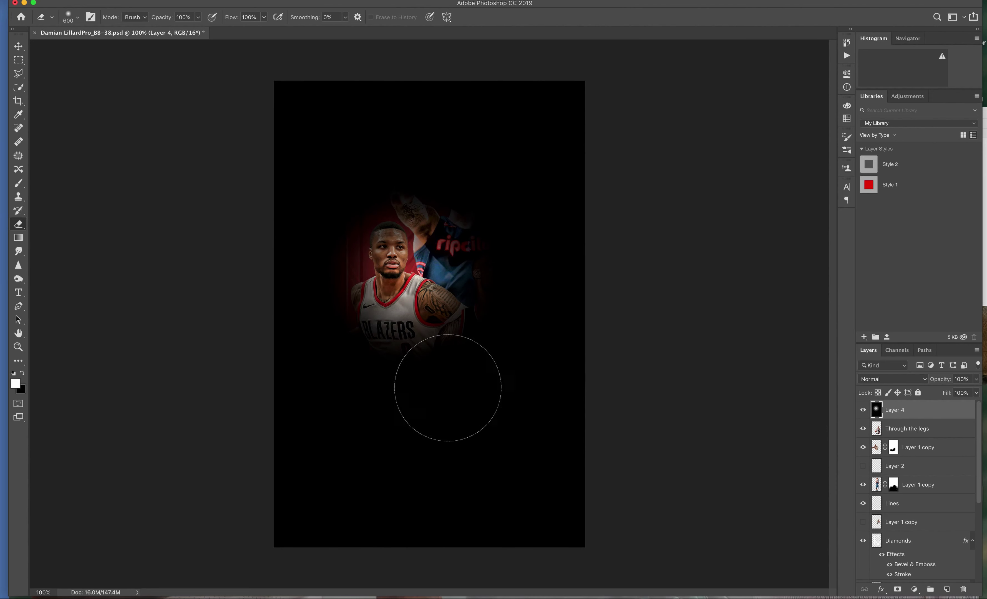
pyautogui.click(452, 386)
pyautogui.click(531, 309)
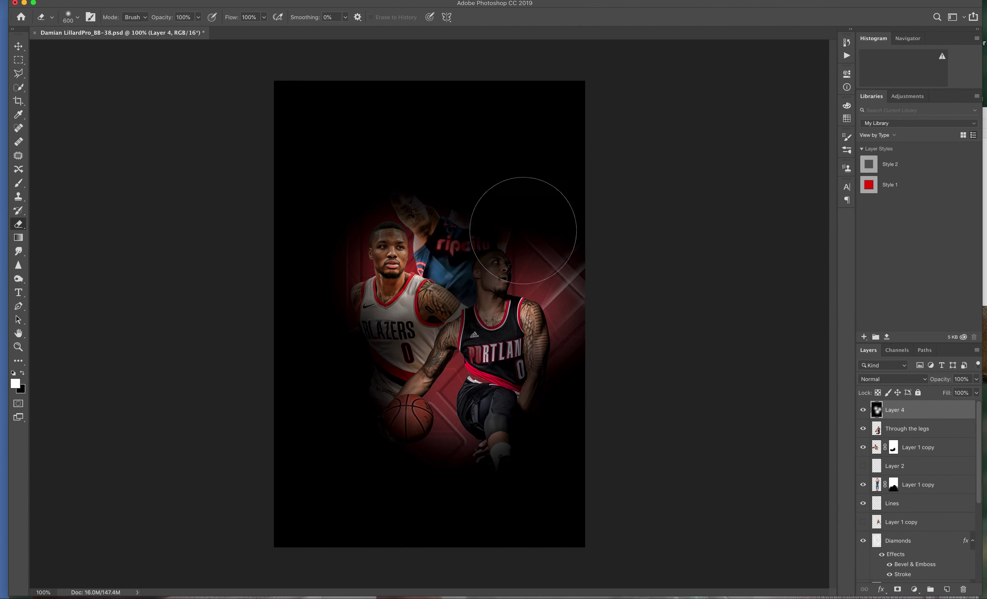
pyautogui.click(510, 224)
pyautogui.click(452, 184)
pyautogui.click(391, 206)
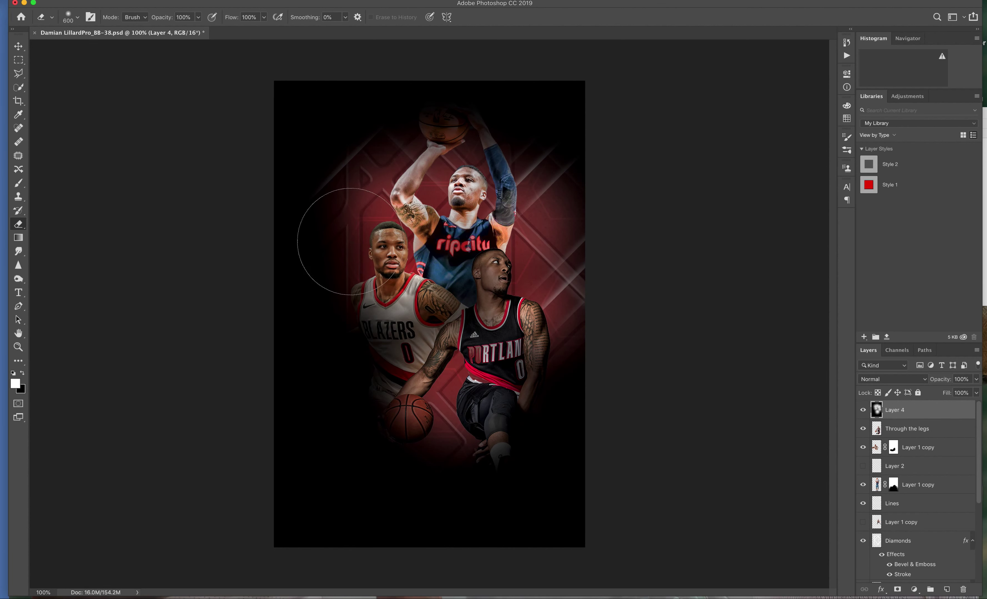
pyautogui.press('z')
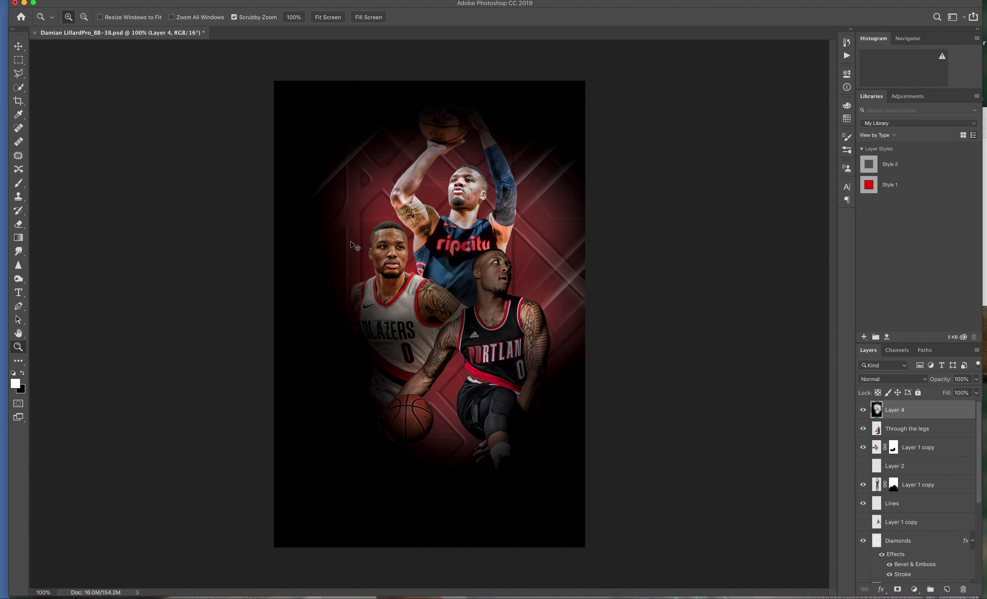
pyautogui.hotkey('ctrl', 'z')
pyautogui.hotkey('ctrl', 'z')
pyautogui.hotkey('ctrl', 'z')
pyautogui.hotkey('ctrl', 'z')
pyautogui.hotkey('ctrl', 'z')
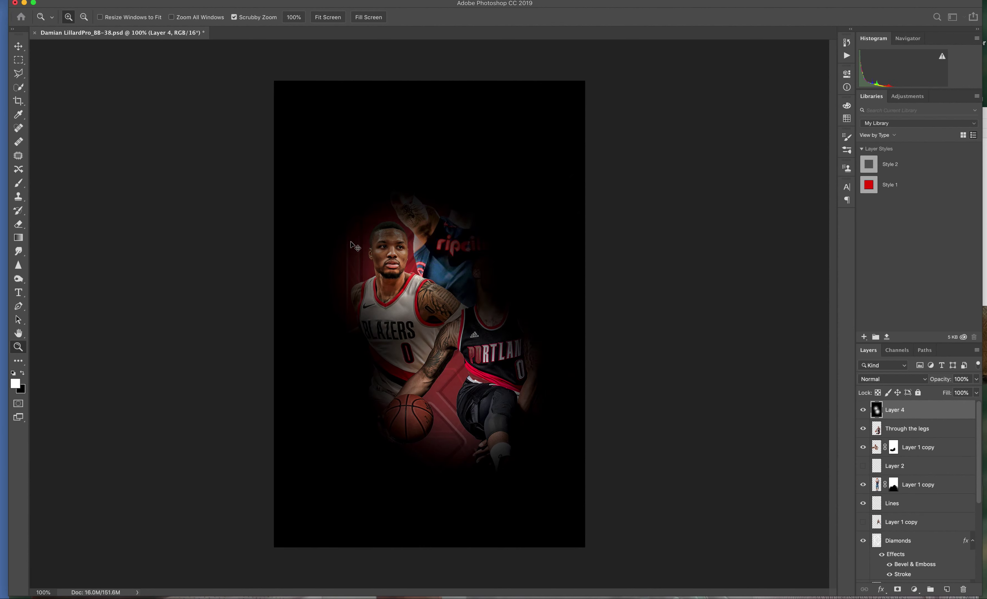
pyautogui.hotkey('ctrl', 'z')
pyautogui.hotkey('ctrl', 'z')
pyautogui.hotkey('ctrl', 'z')
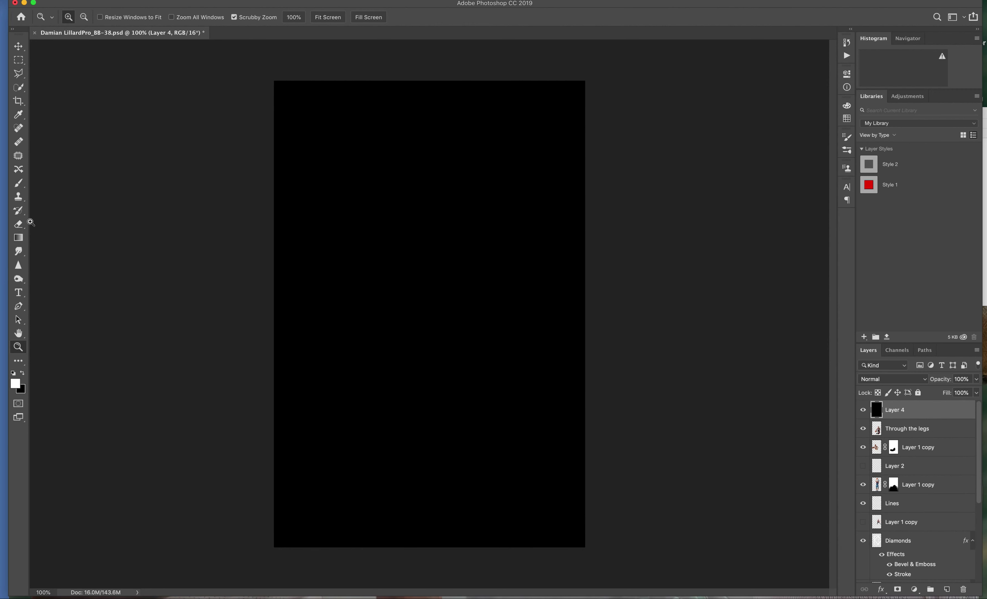
# - Erase the poster centre with a huge soft eraser of about 1900 px
pyautogui.click(18, 224)
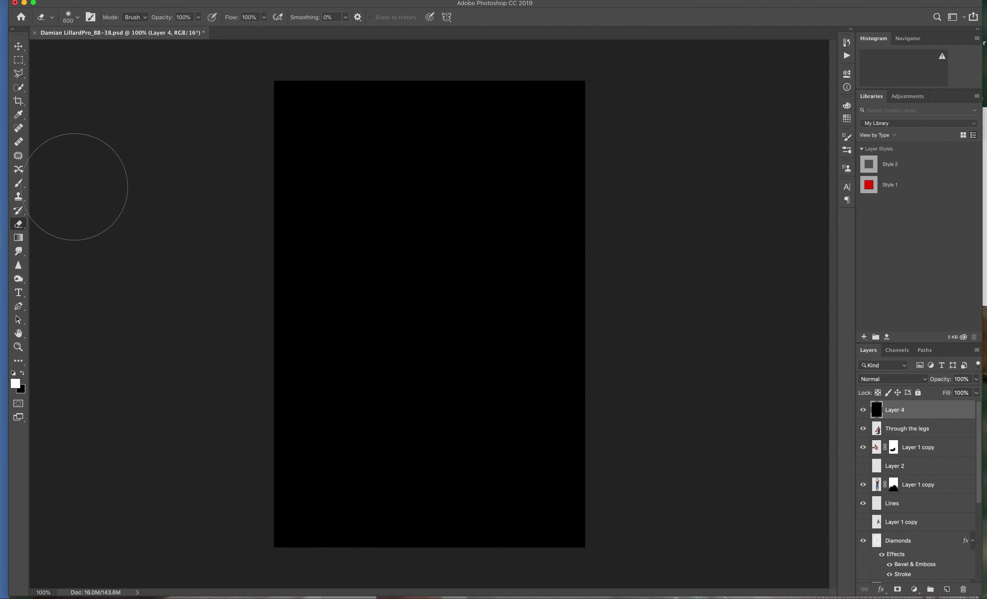
pyautogui.press(']')
pyautogui.press(']')
pyautogui.press(']')
pyautogui.press(']')
pyautogui.press(']')
pyautogui.press(']')
pyautogui.press(']')
pyautogui.press(']')
pyautogui.press(']')
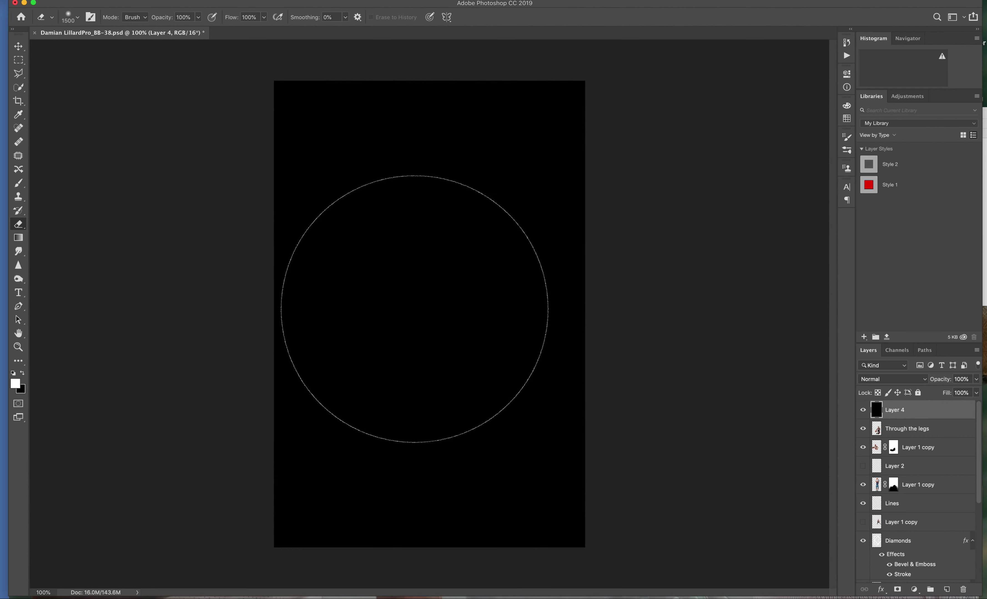
pyautogui.press(']')
pyautogui.press(']')
pyautogui.press(']')
pyautogui.press(']')
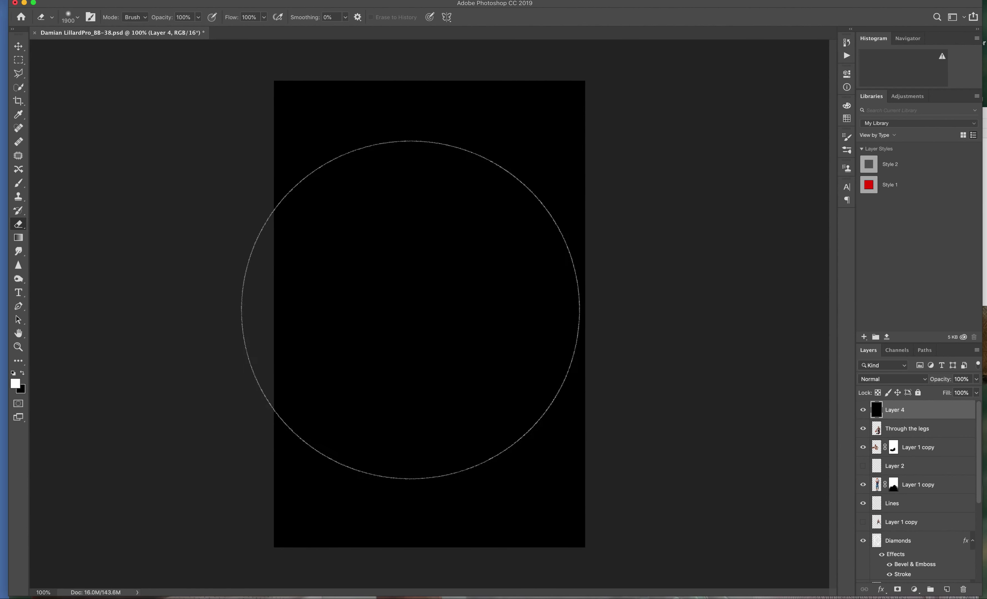
pyautogui.click(416, 314)
pyautogui.click(425, 315)
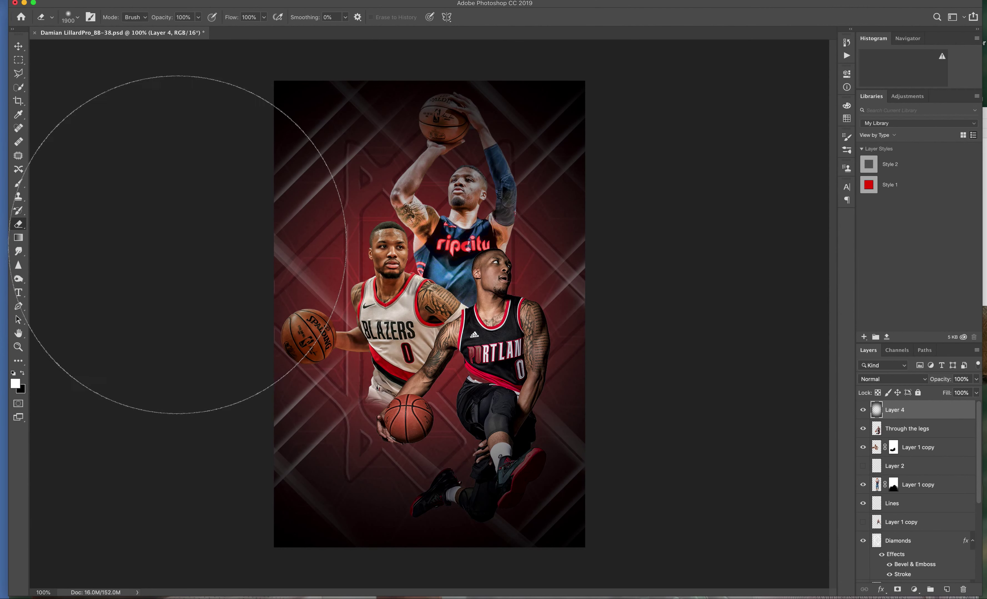
# - Clear the dark area around the lower player's shoe with a 500 px eraser
pyautogui.press('[')
pyautogui.press('[')
pyautogui.press('[')
pyautogui.press('[')
pyautogui.press('[')
pyautogui.press('[')
pyautogui.press('[')
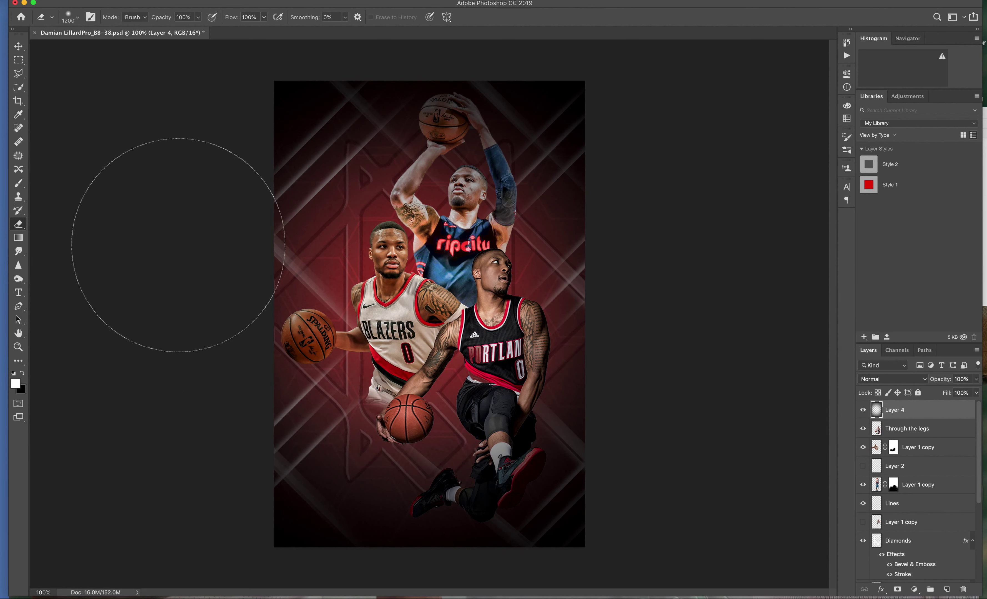
pyautogui.press('[')
pyautogui.press('[')
pyautogui.press('[')
pyautogui.press('[')
pyautogui.press('[')
pyautogui.press('[')
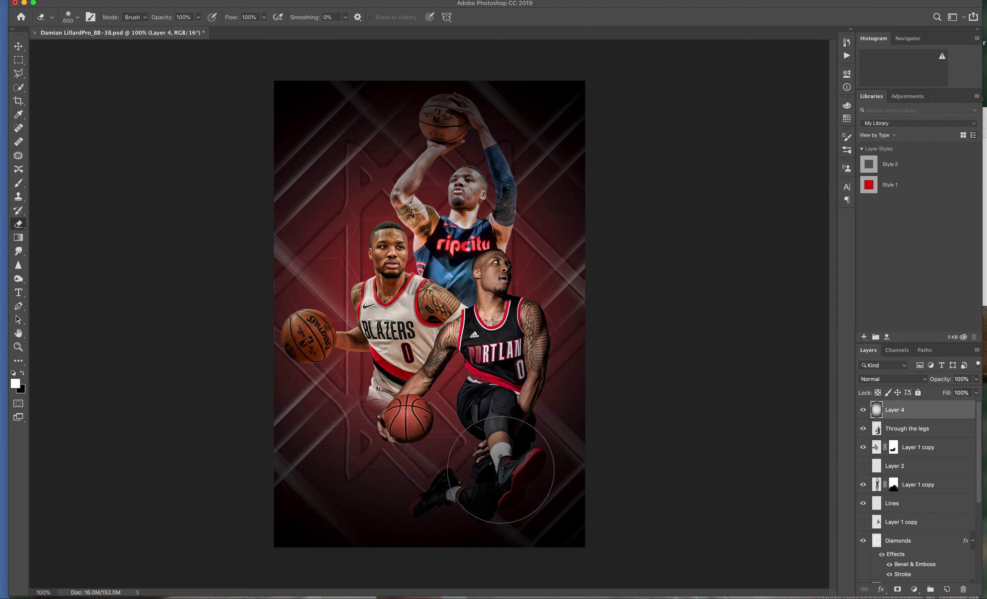
pyautogui.press('[')
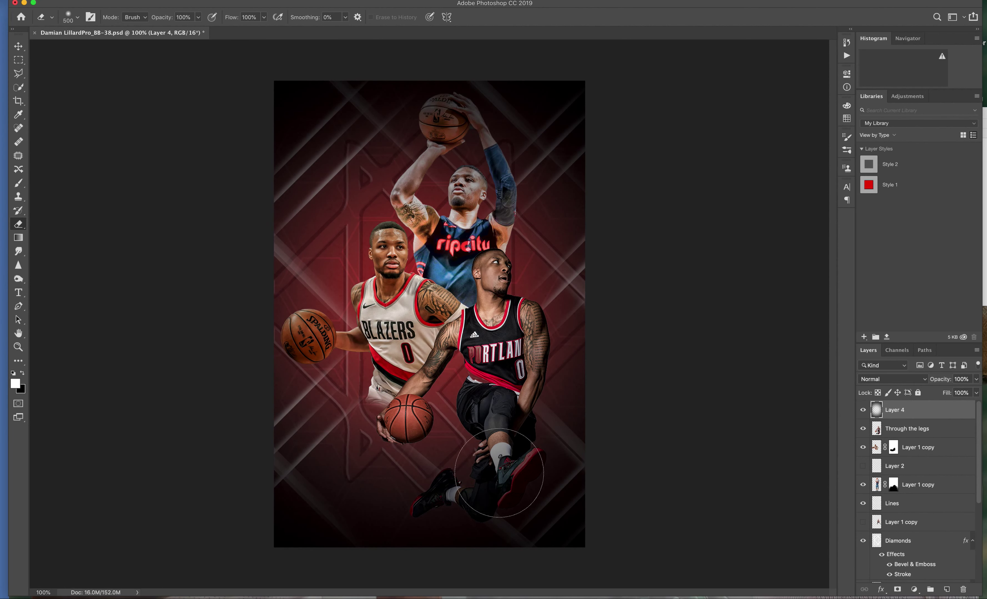
pyautogui.moveTo(497, 477); pyautogui.dragTo(521, 495)
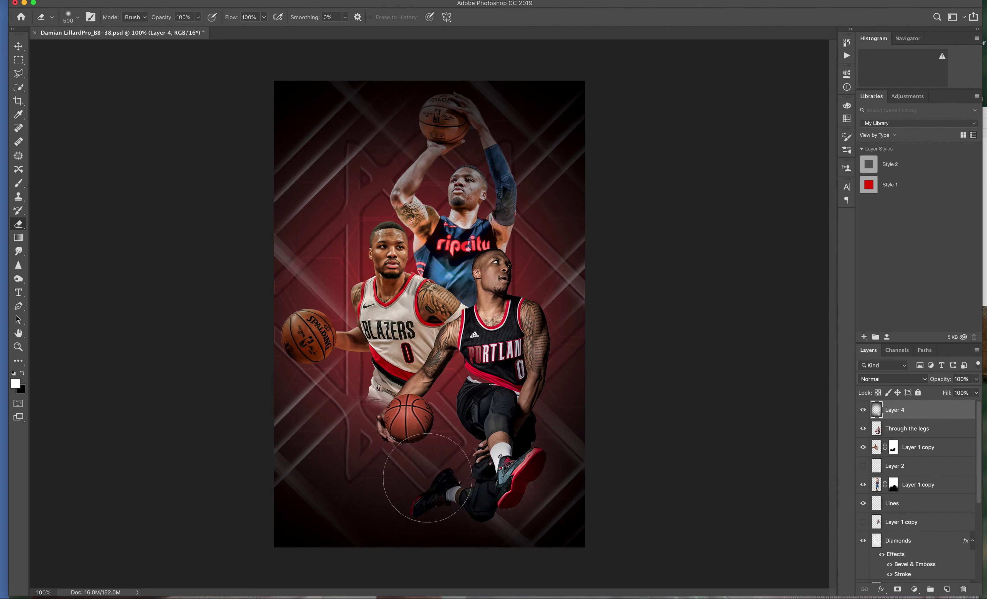
pyautogui.click(431, 478)
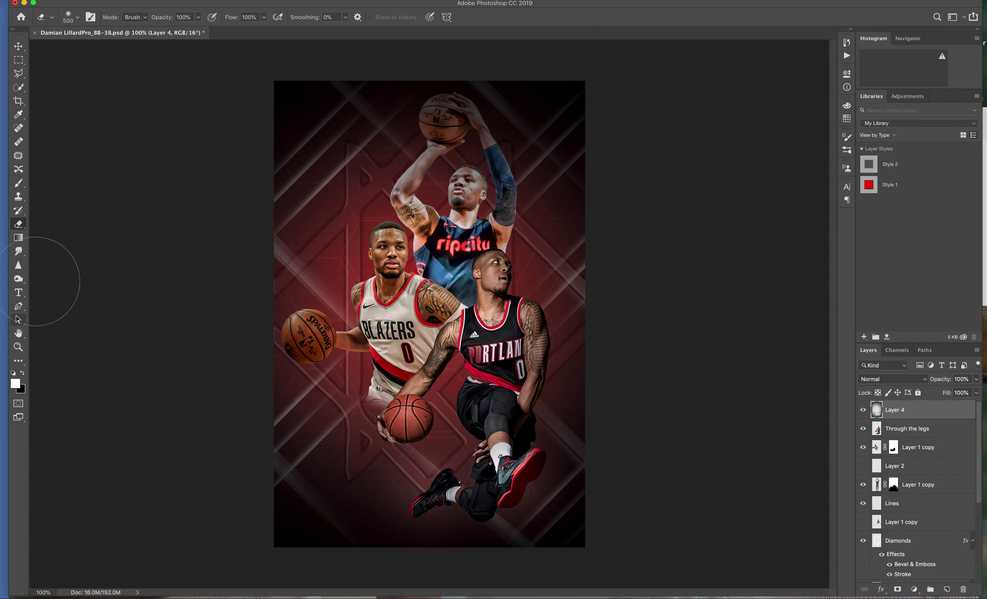
# - Select the Horizontal Type tool, set to Adventure Regular 30 pt
pyautogui.click(19, 293)
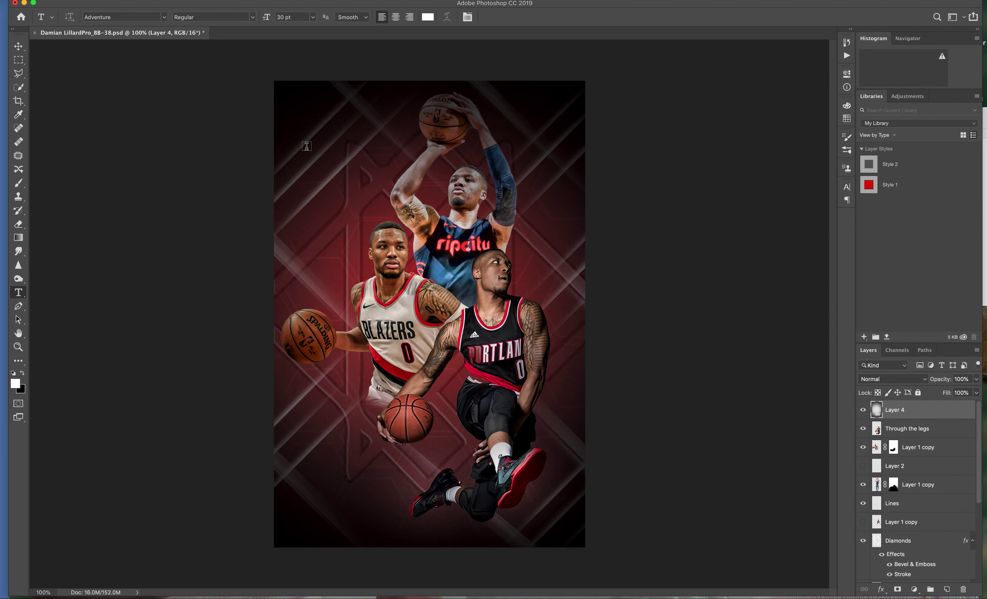
# - Type a '0' at the poster's upper left, commit it, and select its layer
pyautogui.click(311, 134)
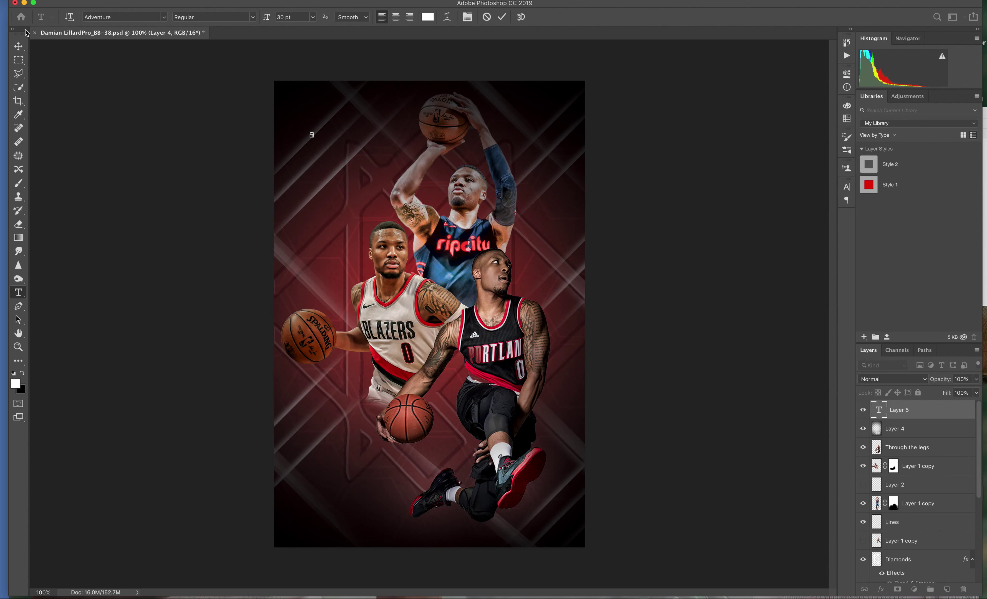
pyautogui.click(19, 46)
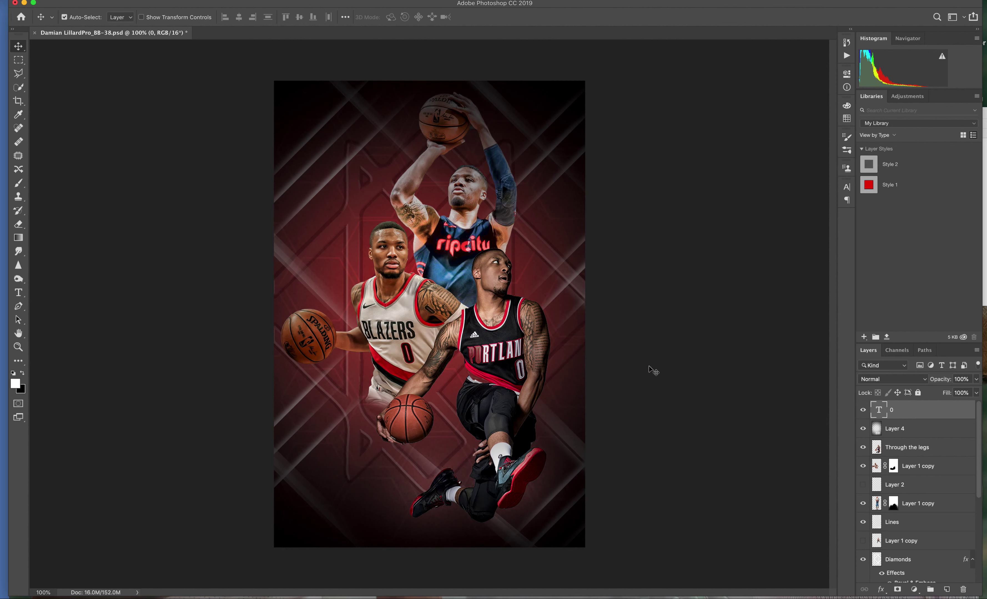
pyautogui.click(913, 416)
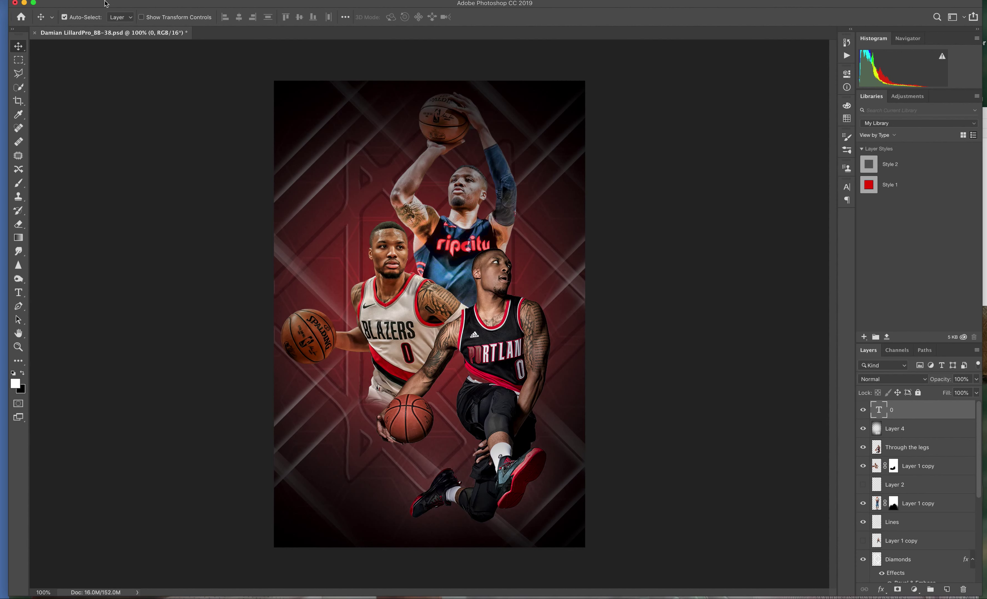
pyautogui.click(24, 0)
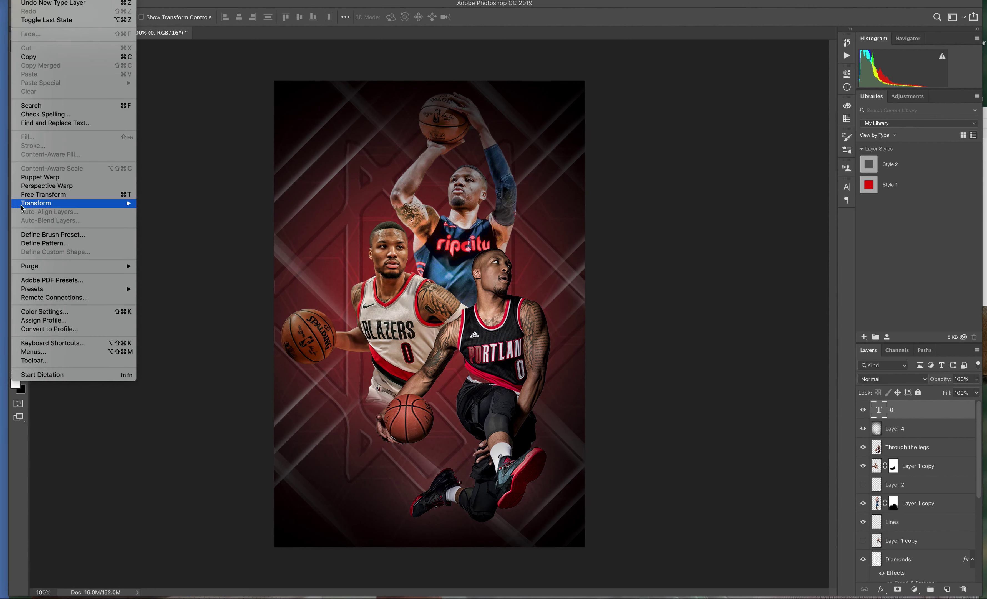
# - Free-transform the 0 to about 26957% so it spans the poster height, nudged right and down
pyautogui.click(63, 194)
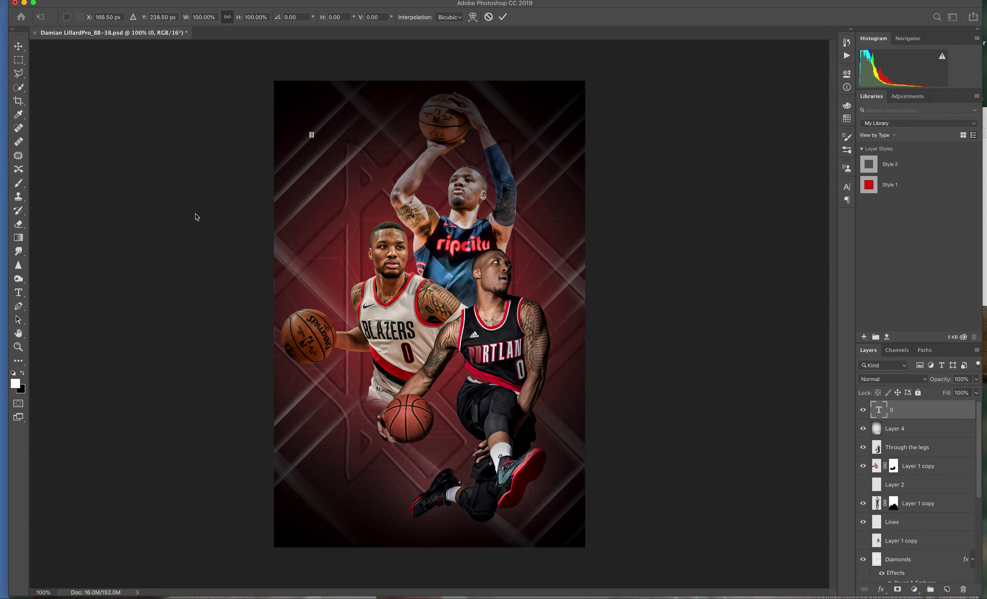
pyautogui.click(311, 135)
pyautogui.moveTo(316, 144); pyautogui.dragTo(420, 358)
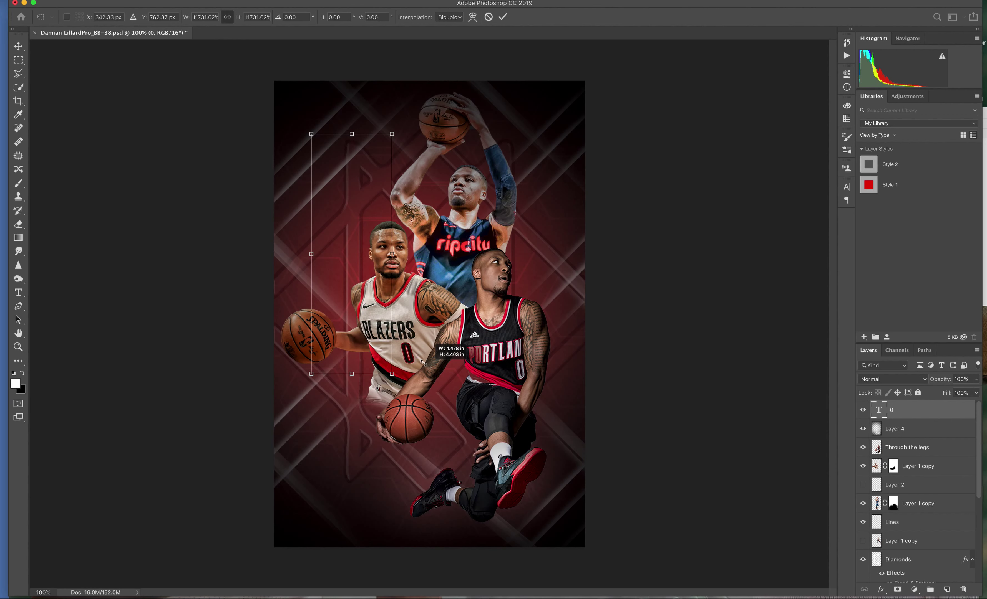
pyautogui.moveTo(428, 365); pyautogui.dragTo(427, 364)
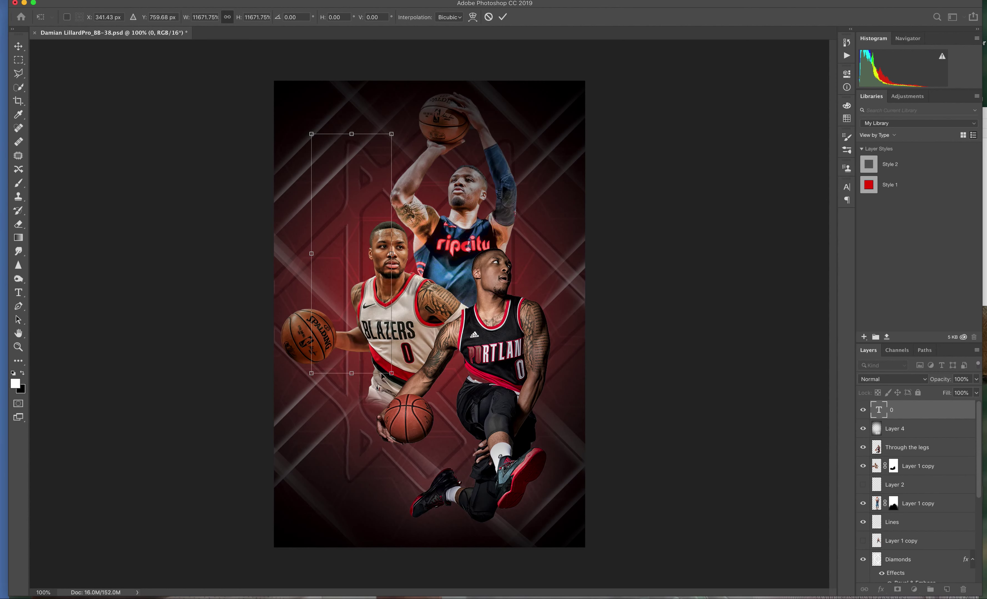
pyautogui.moveTo(391, 374); pyautogui.dragTo(559, 506)
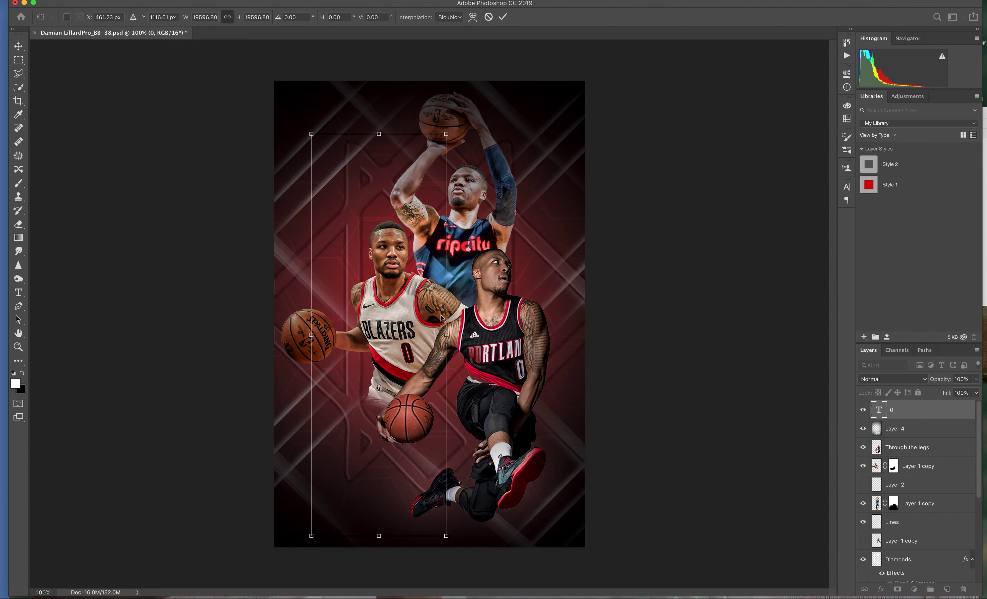
pyautogui.moveTo(447, 335); pyautogui.dragTo(497, 336)
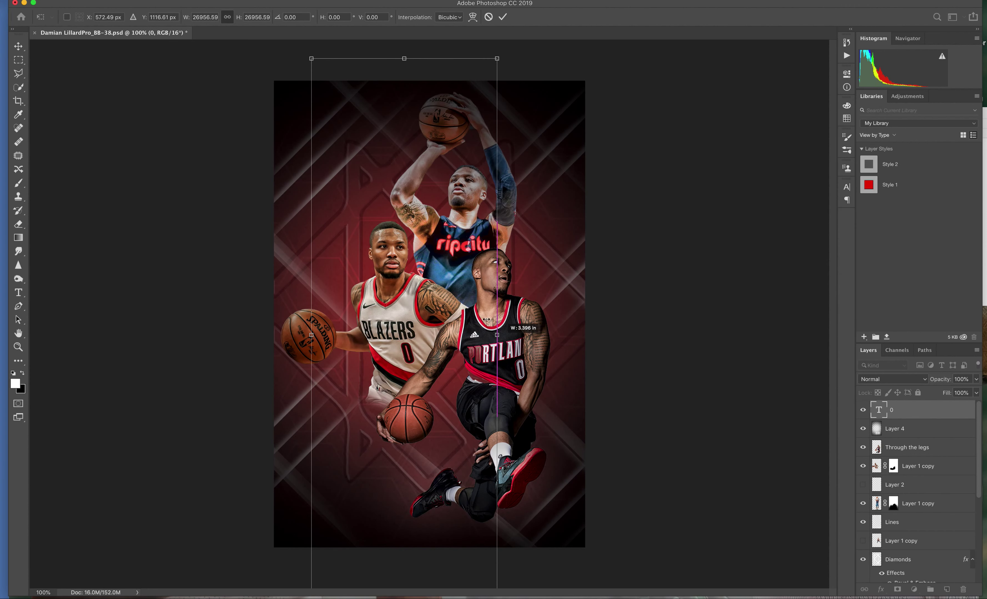
pyautogui.moveTo(442, 300); pyautogui.dragTo(459, 309)
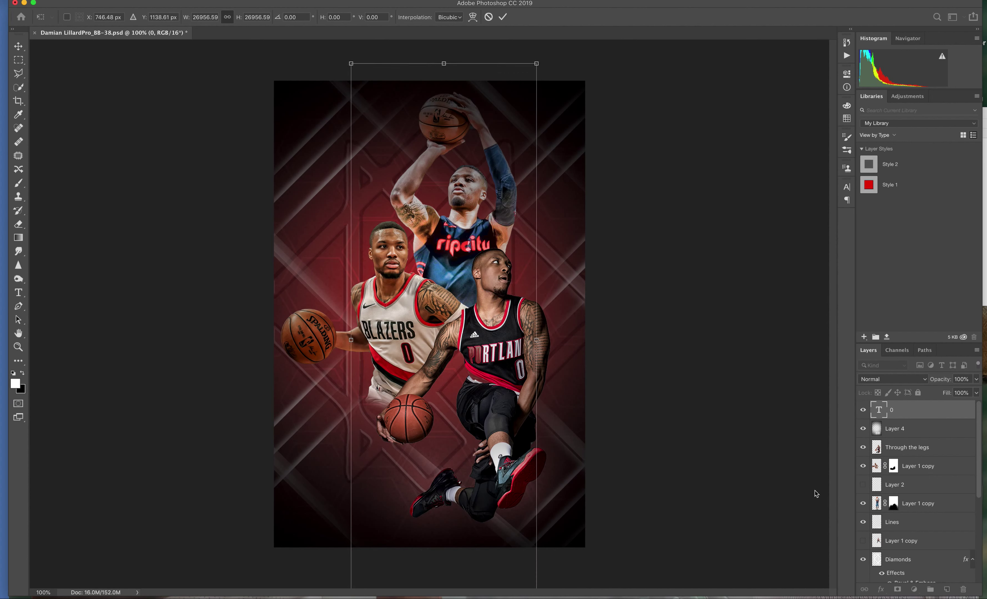
pyautogui.press('Return')
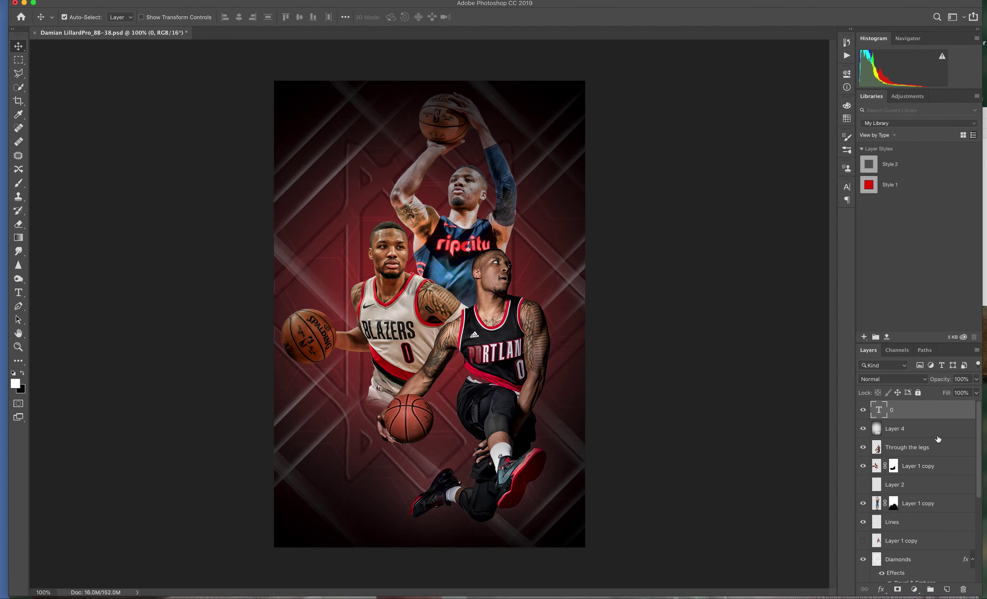
# - Reorder the 0 layer, swap colours, and drag the black Layer 4 right and down
pyautogui.moveTo(921, 410); pyautogui.dragTo(898, 435)
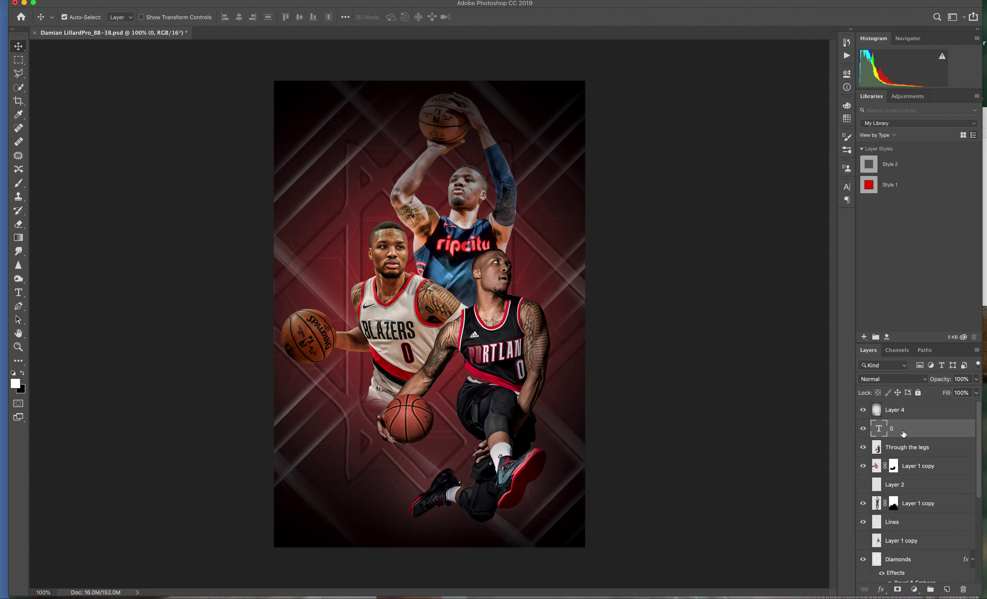
pyautogui.moveTo(904, 434)
pyautogui.mouseDown()
pyautogui.moveTo(892, 467)
pyautogui.moveTo(935, 416)
pyautogui.mouseUp()
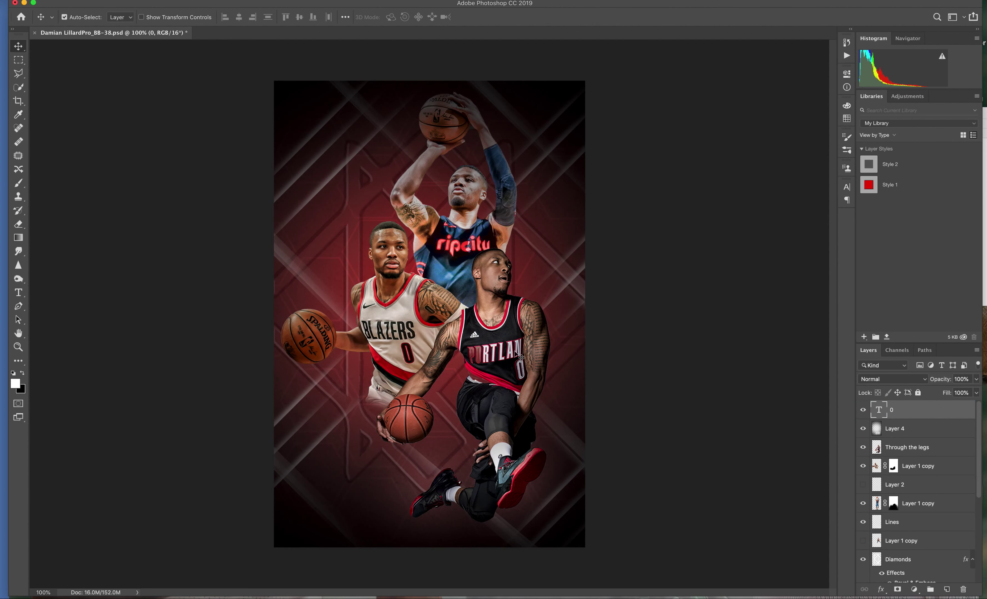
pyautogui.click(23, 374)
pyautogui.click(338, 174)
pyautogui.moveTo(338, 174); pyautogui.dragTo(376, 220)
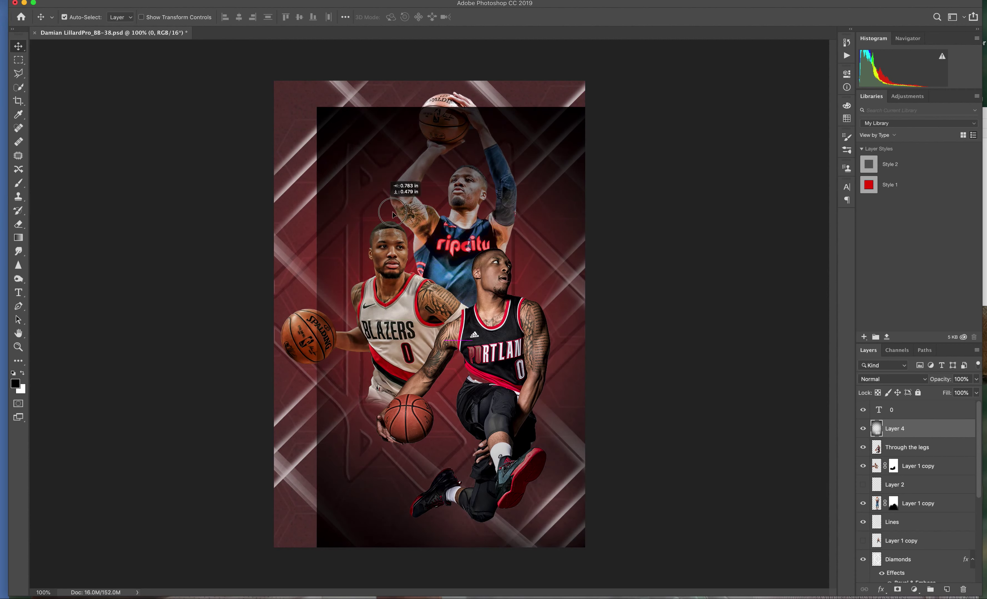
pyautogui.moveTo(376, 220)
pyautogui.mouseDown()
pyautogui.moveTo(415, 233)
pyautogui.moveTo(322, 167)
pyautogui.mouseUp()
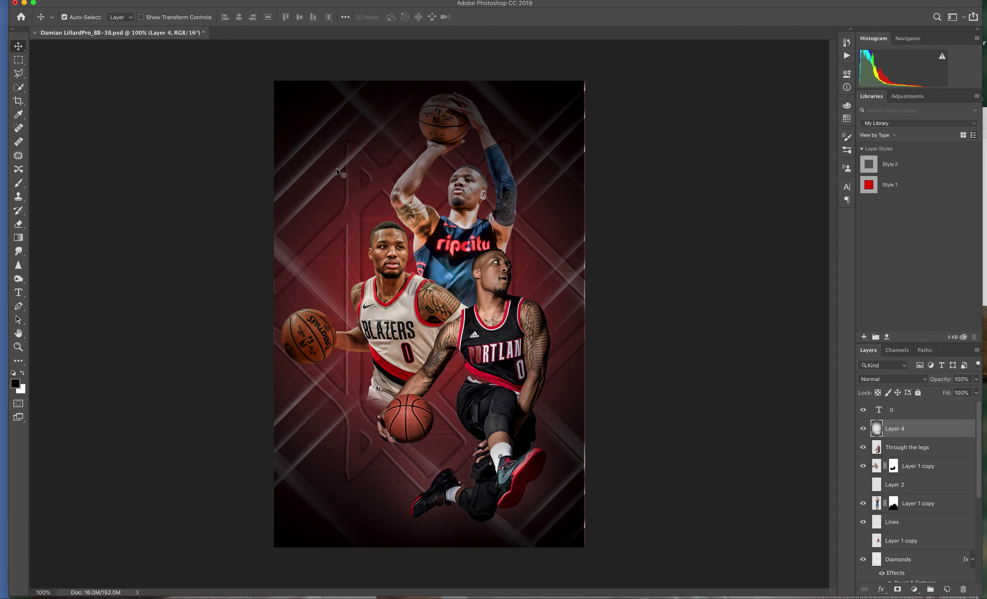
# - Undo the overlay move, delete the 0 text layer, and add an empty Layer 5
pyautogui.press('Right')
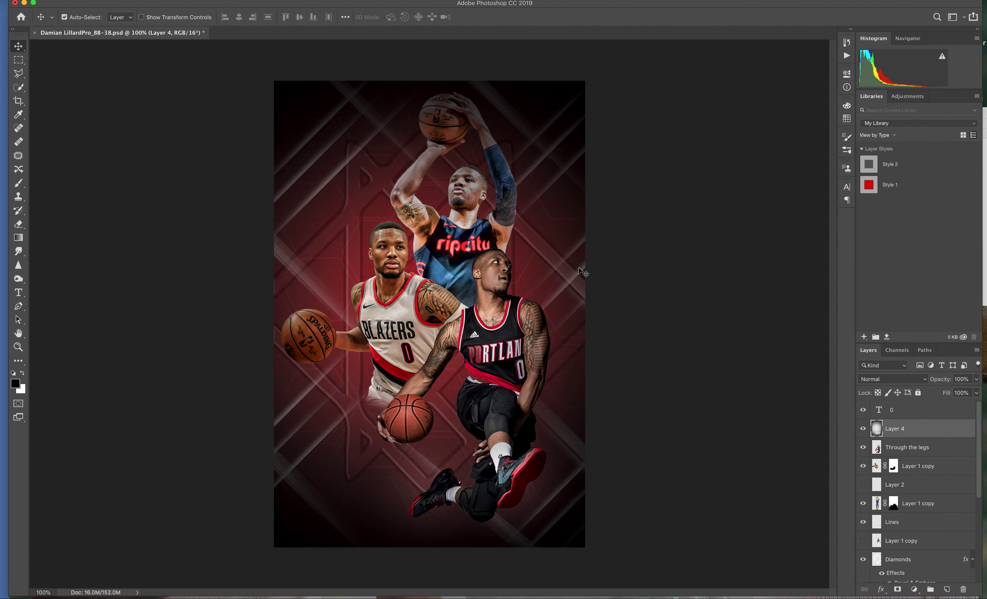
pyautogui.click(942, 414)
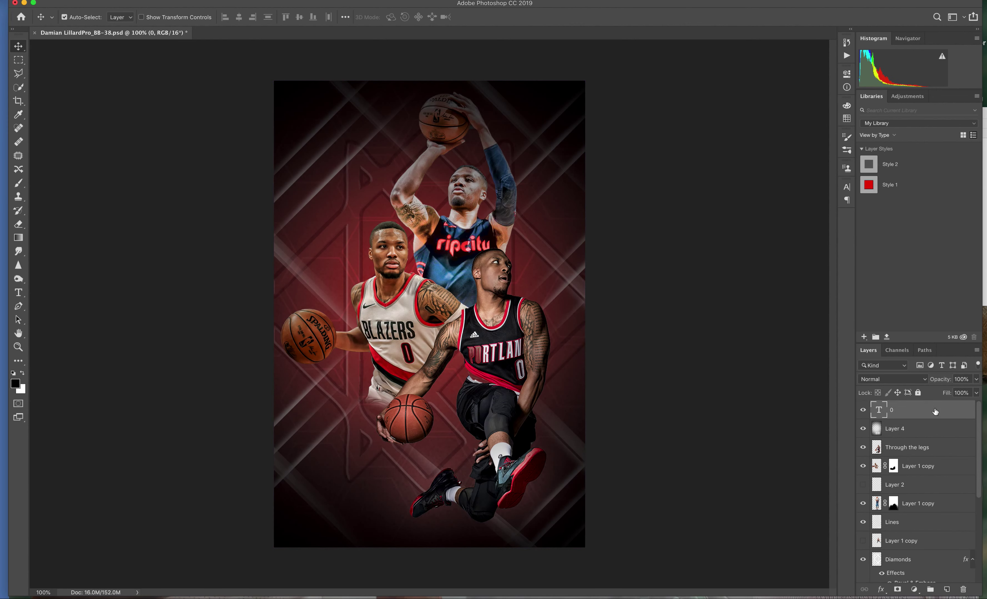
pyautogui.moveTo(937, 408); pyautogui.dragTo(964, 590)
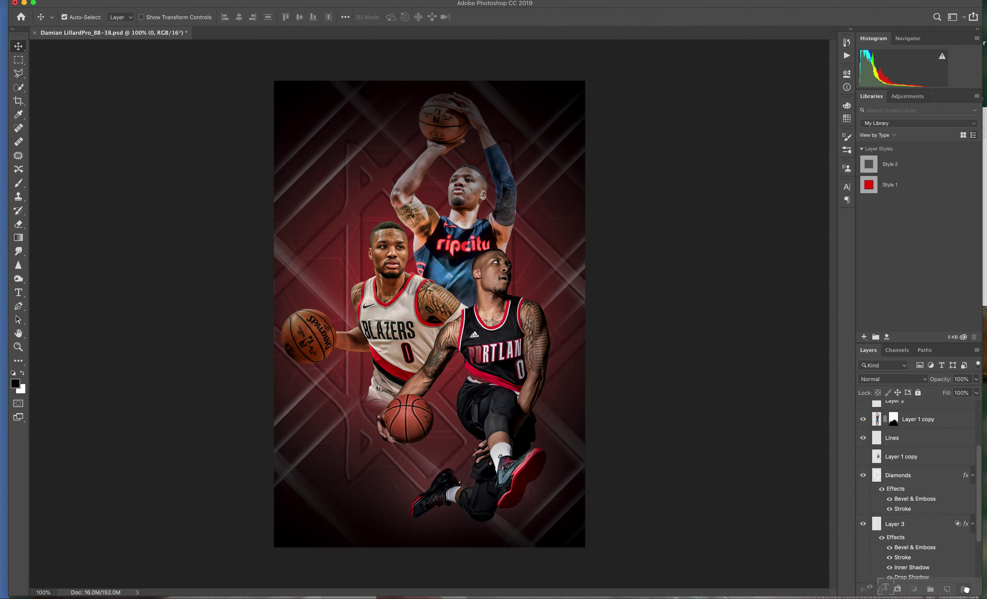
pyautogui.click(947, 591)
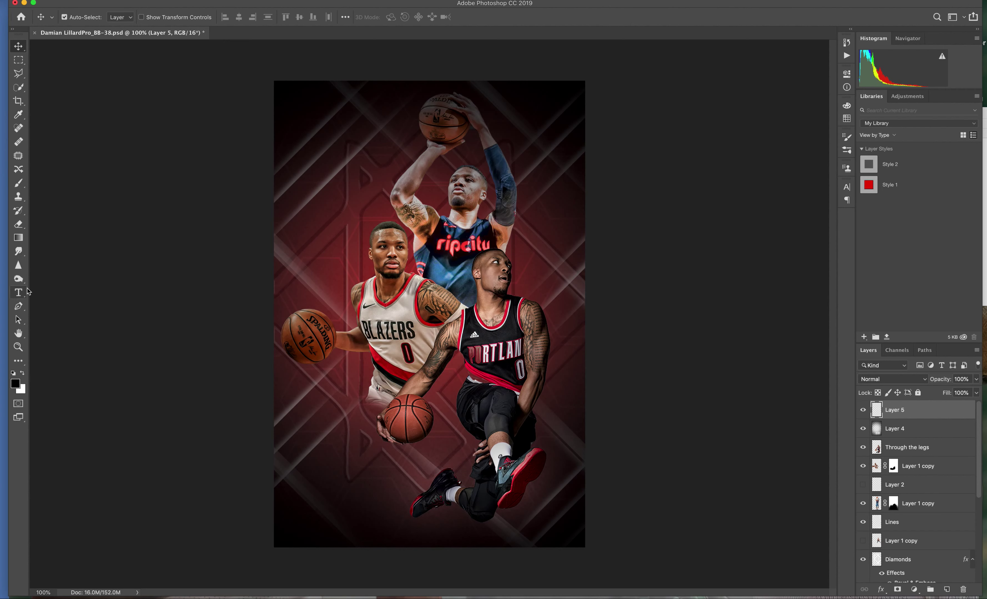
# - Set the Type tool to 36 pt with light pink #f7ebeb text colour
pyautogui.click(19, 293)
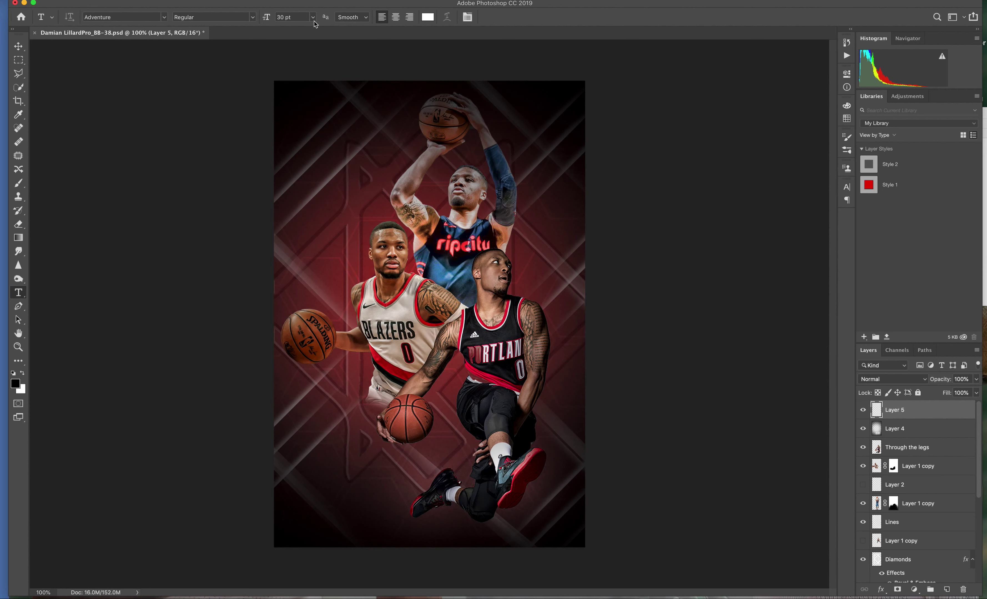
pyautogui.click(313, 19)
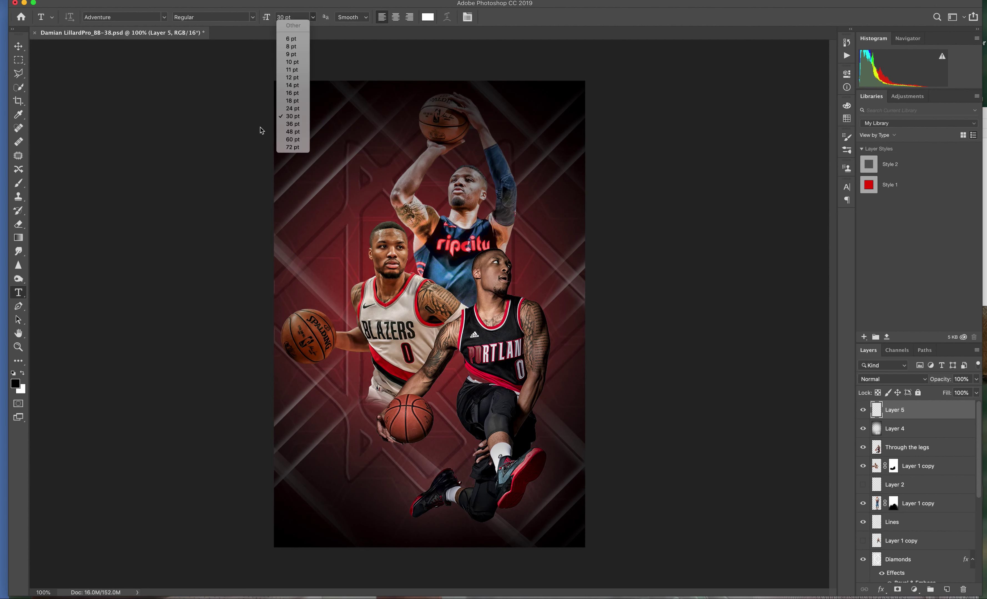
pyautogui.click(297, 125)
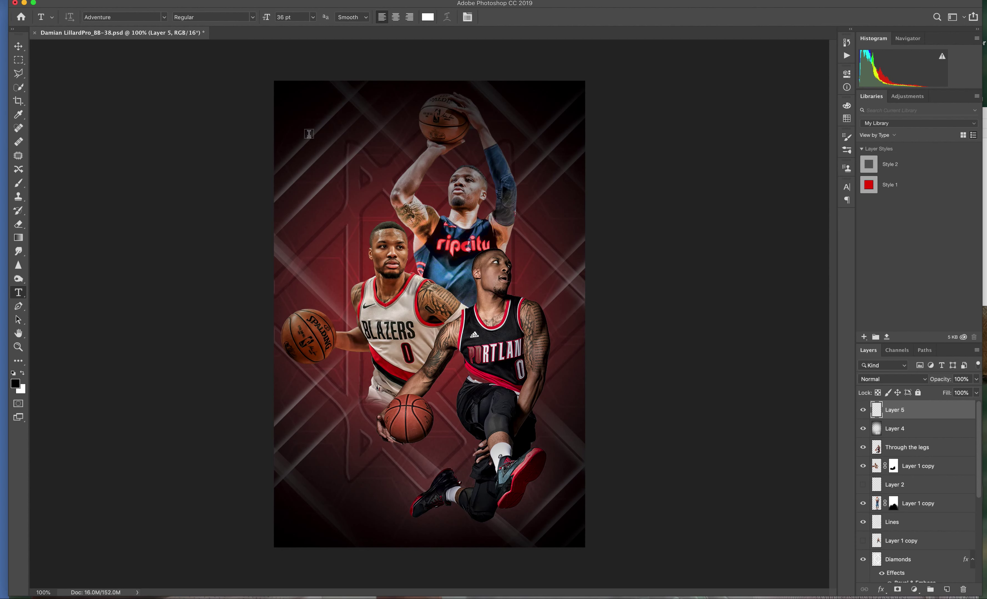
pyautogui.click(23, 375)
pyautogui.click(22, 375)
pyautogui.click(16, 384)
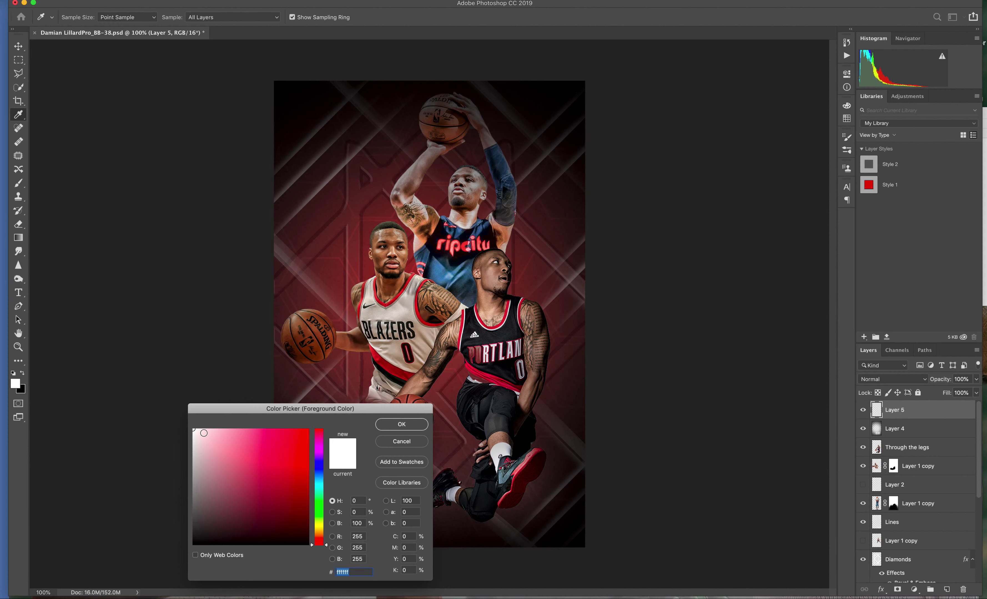
pyautogui.click(198, 433)
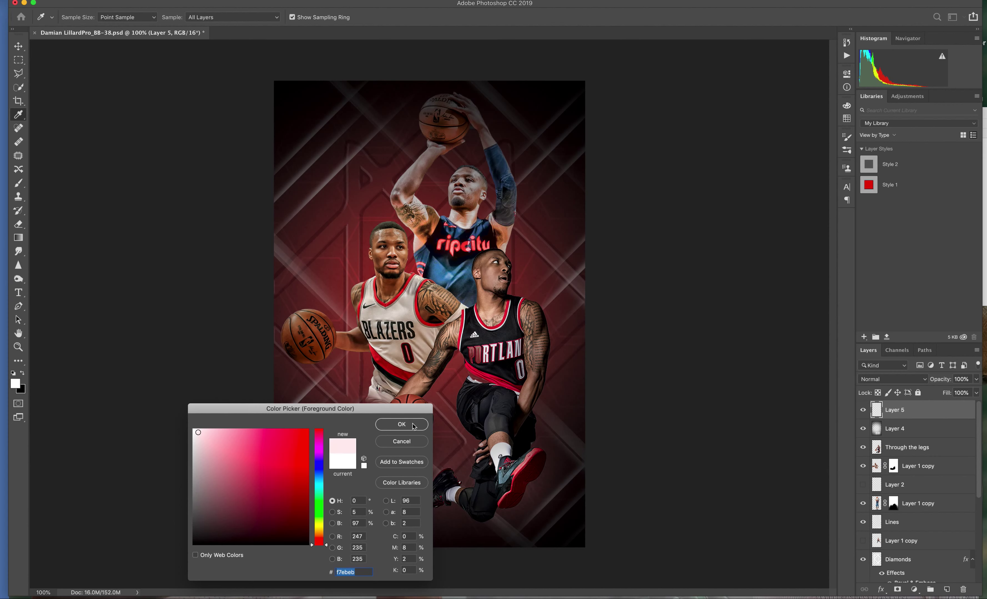
pyautogui.click(401, 424)
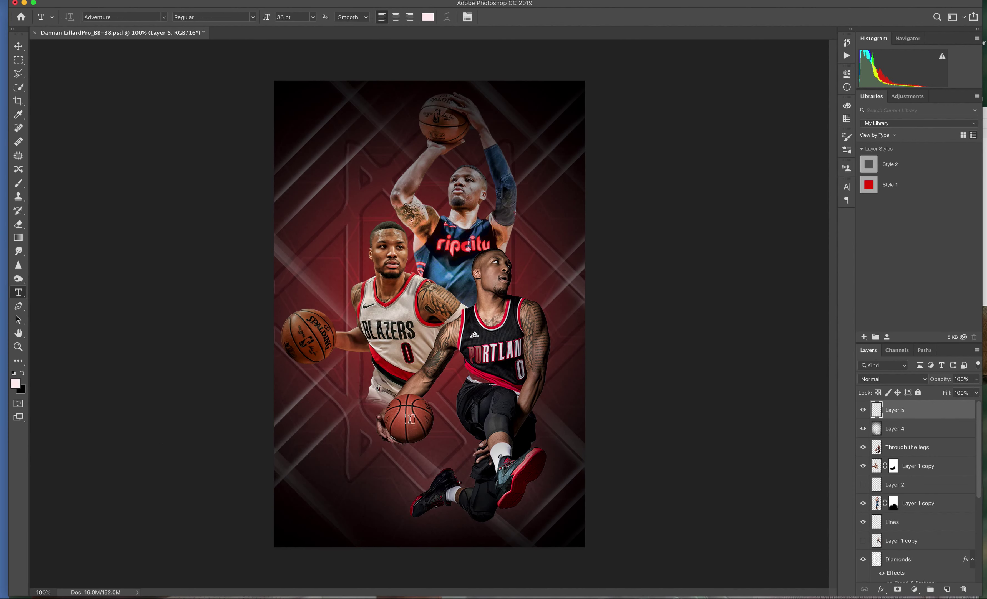
# - Type a 0 and free-transform it to about 528 pt across the players
pyautogui.click(322, 166)
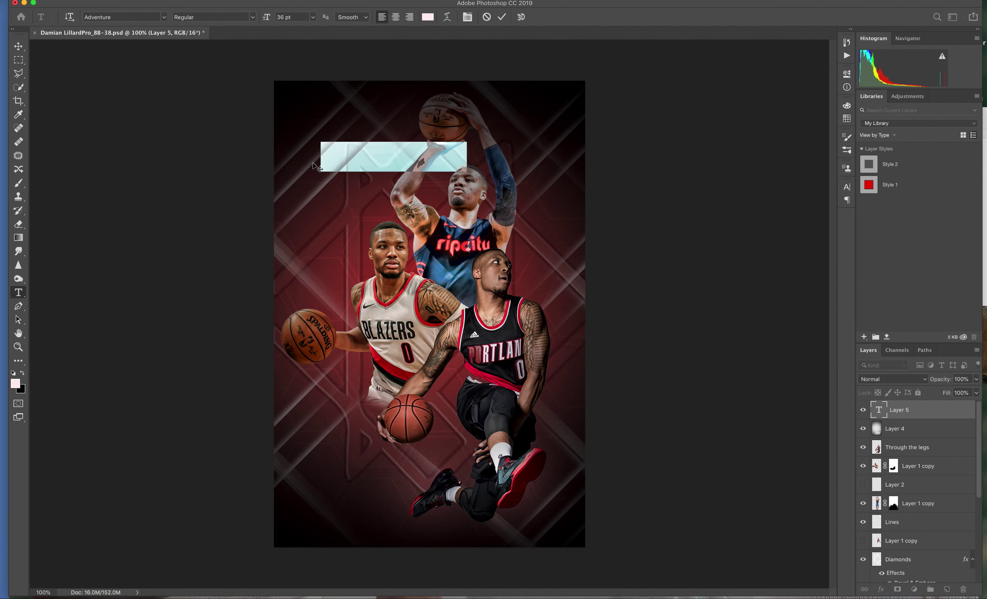
pyautogui.write('O')
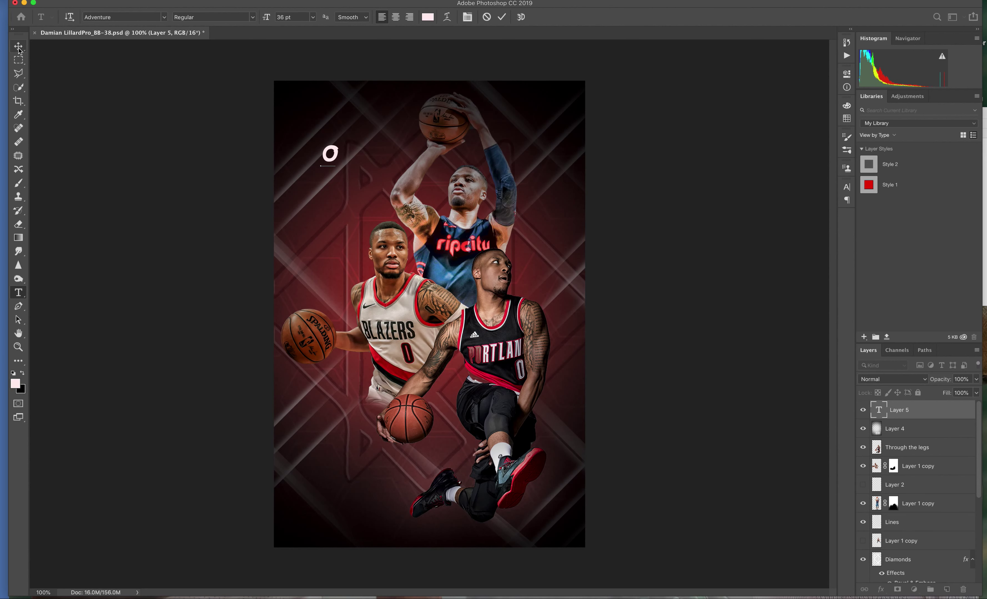
pyautogui.click(25, 0)
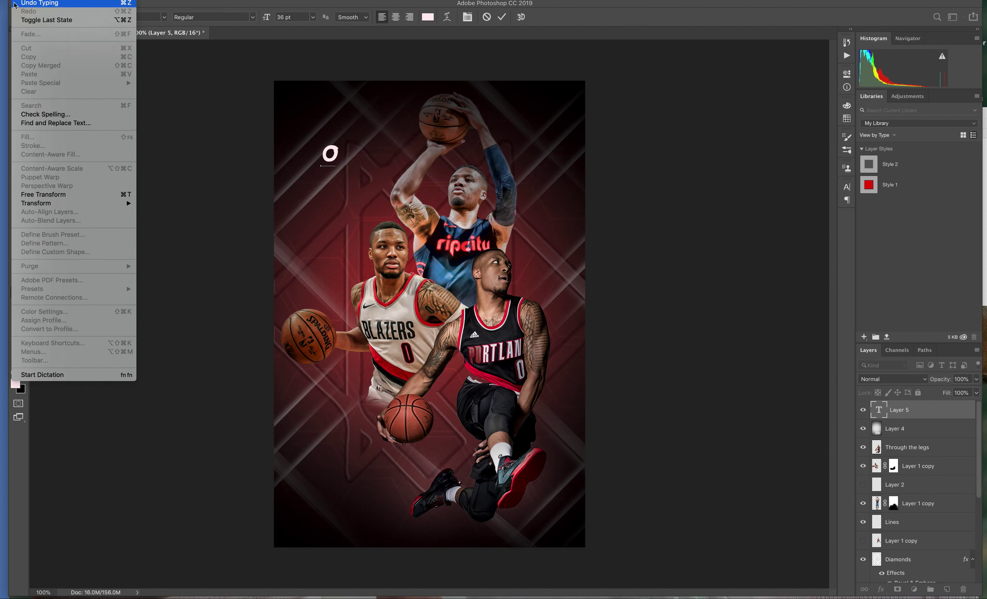
pyautogui.click(52, 195)
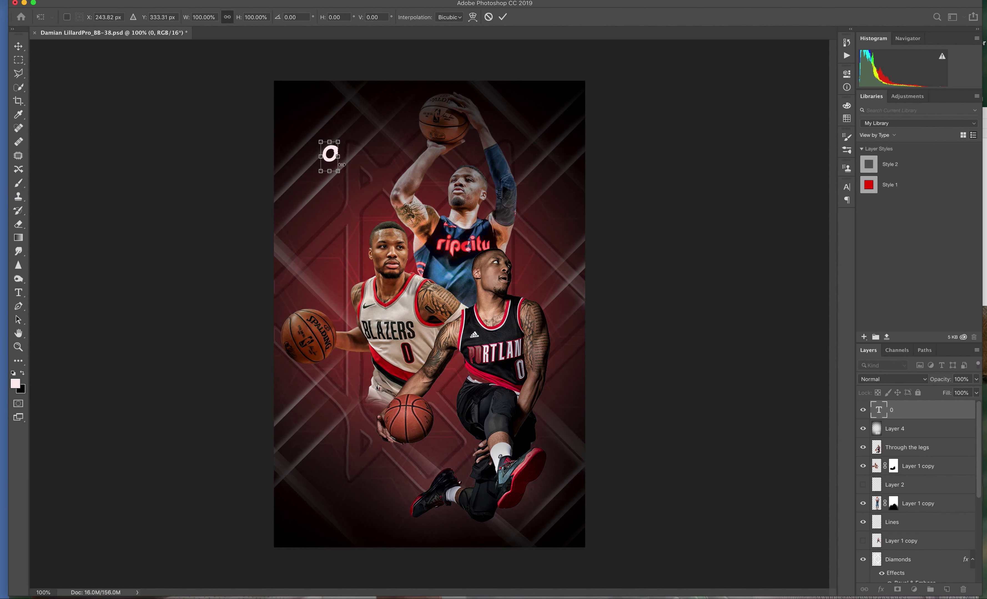
pyautogui.moveTo(337, 173); pyautogui.dragTo(506, 557)
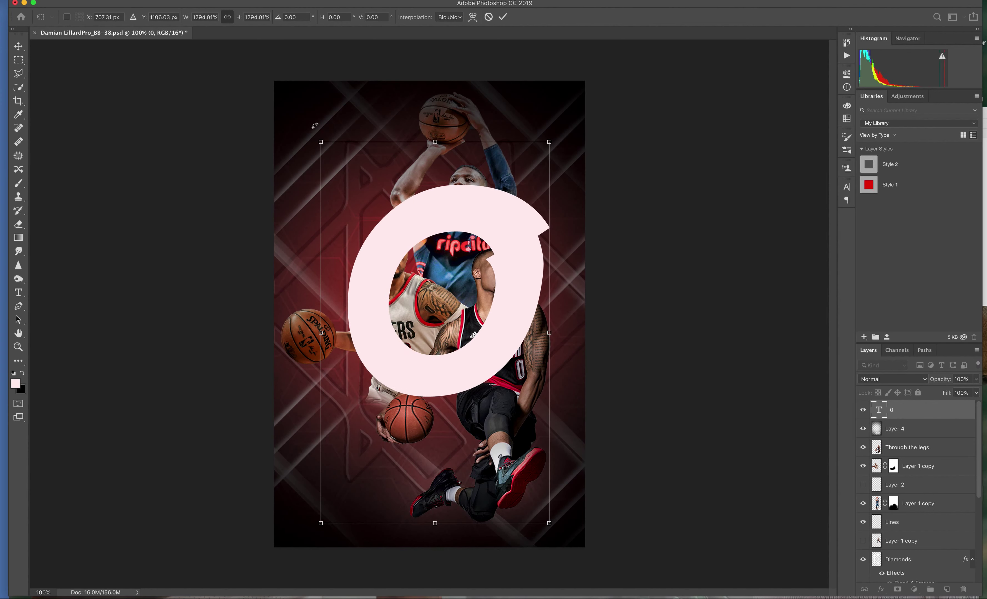
pyautogui.moveTo(321, 142); pyautogui.dragTo(305, 91)
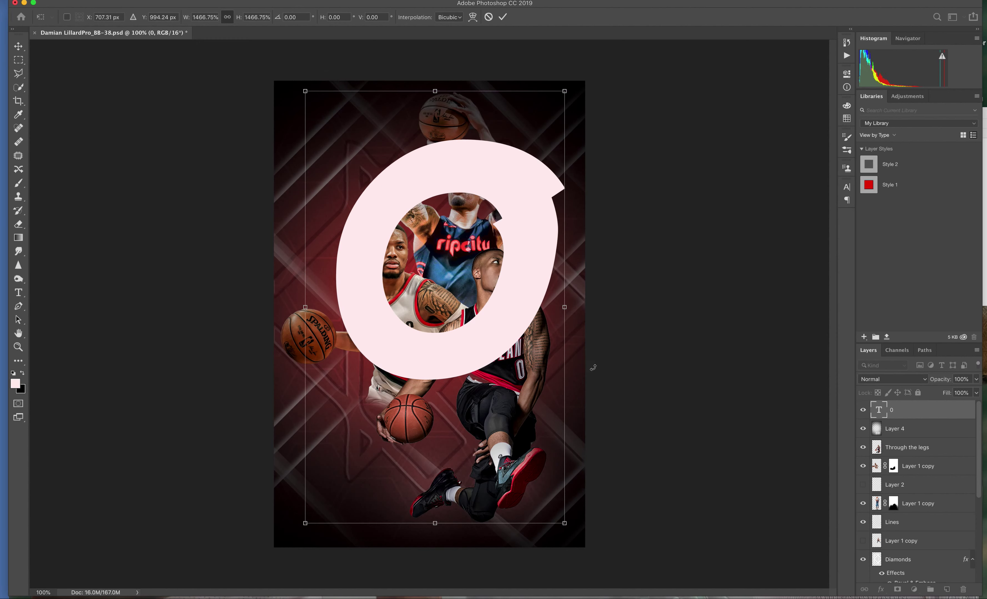
pyautogui.press('Return')
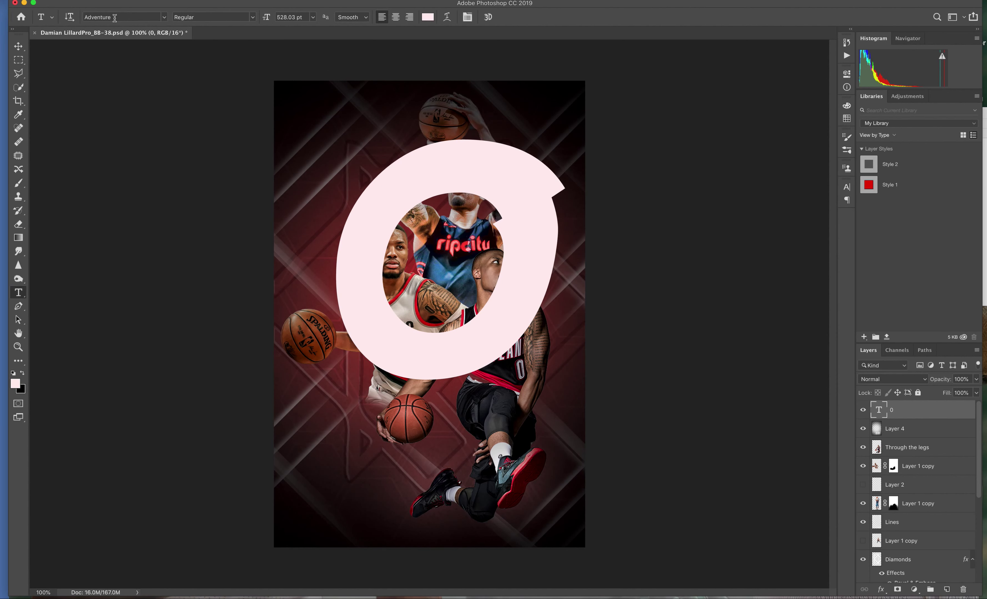
# - Change the giant pink 0's font from Adventure to Another Flight
pyautogui.click(164, 17)
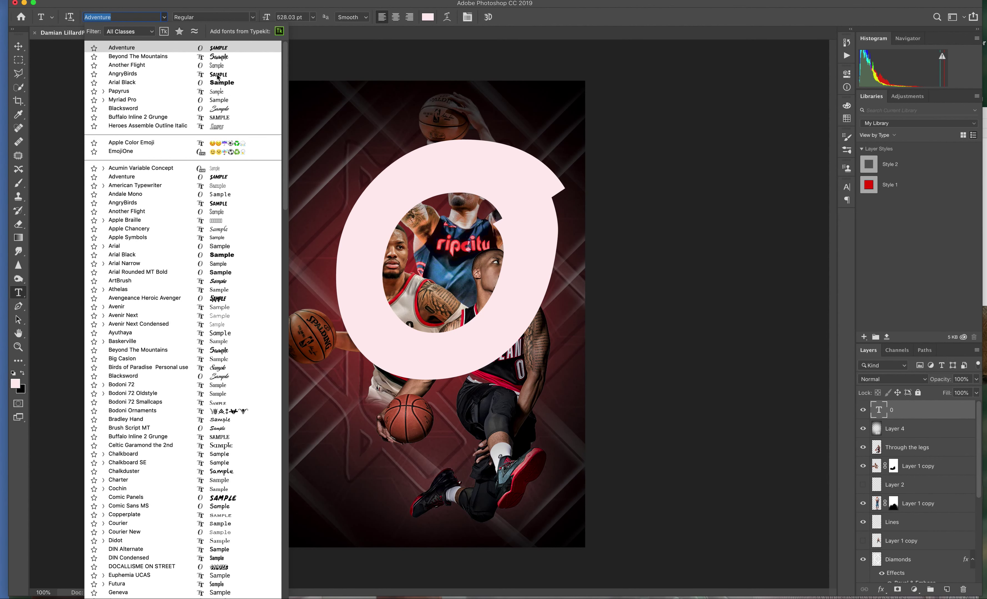
pyautogui.click(220, 47)
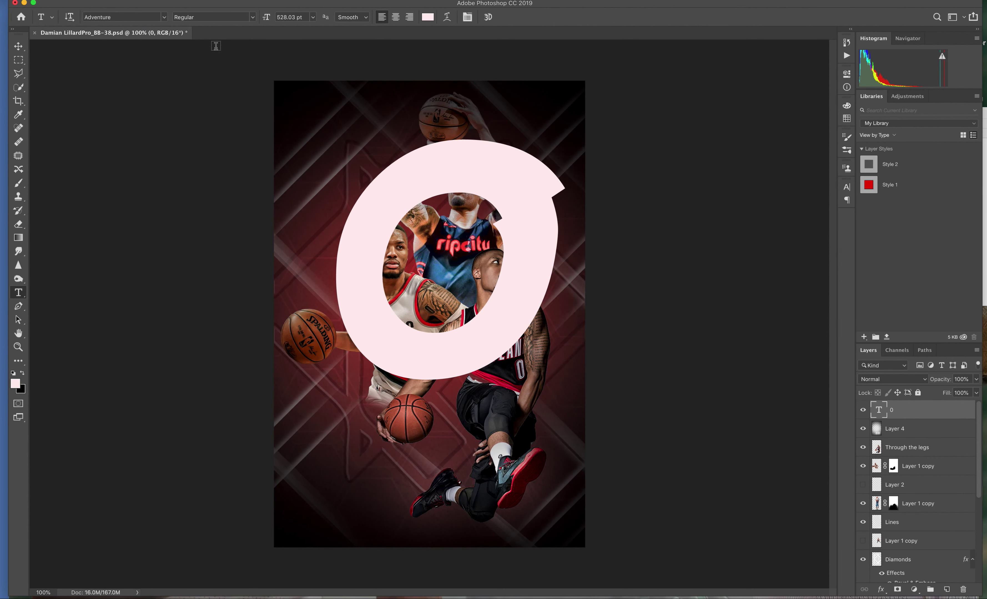
pyautogui.click(164, 18)
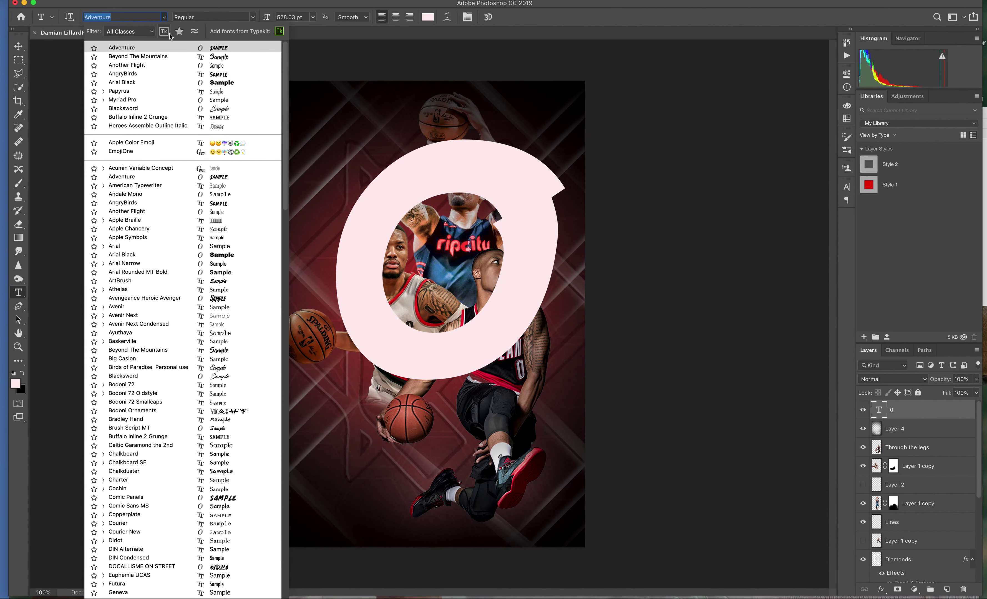
pyautogui.click(216, 47)
pyautogui.click(165, 17)
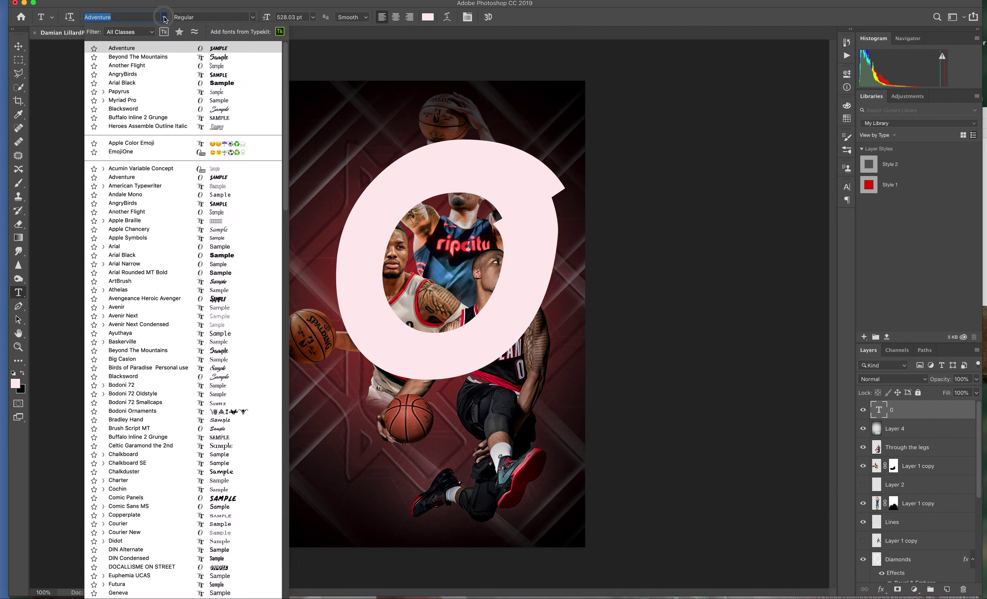
pyautogui.click(134, 47)
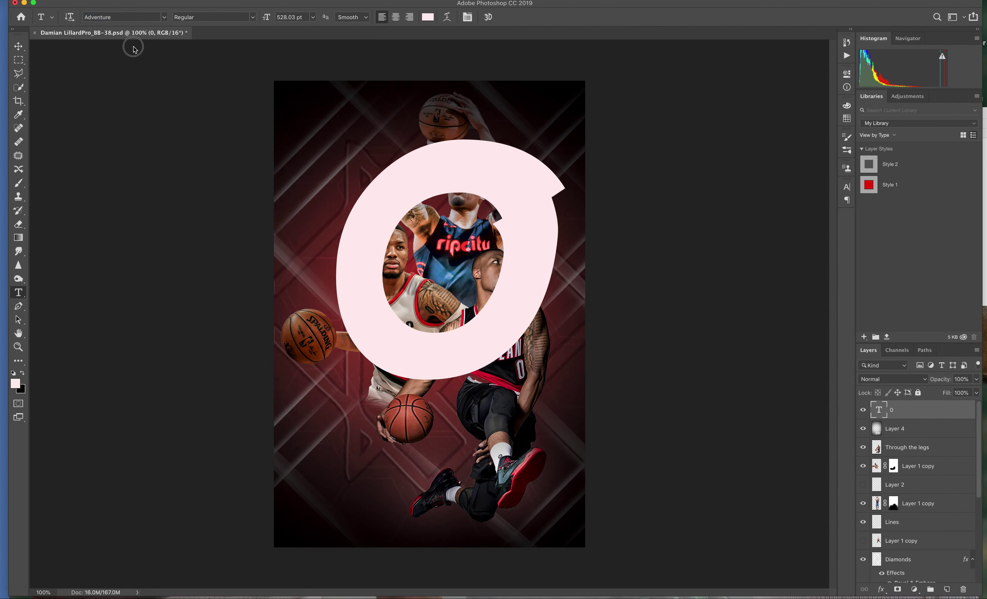
pyautogui.click(164, 18)
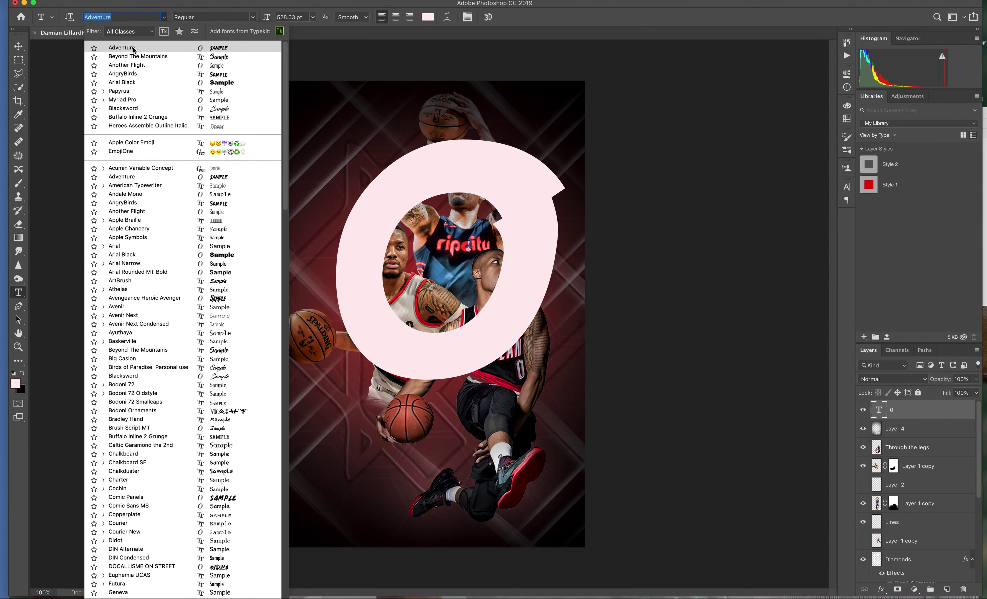
pyautogui.click(134, 65)
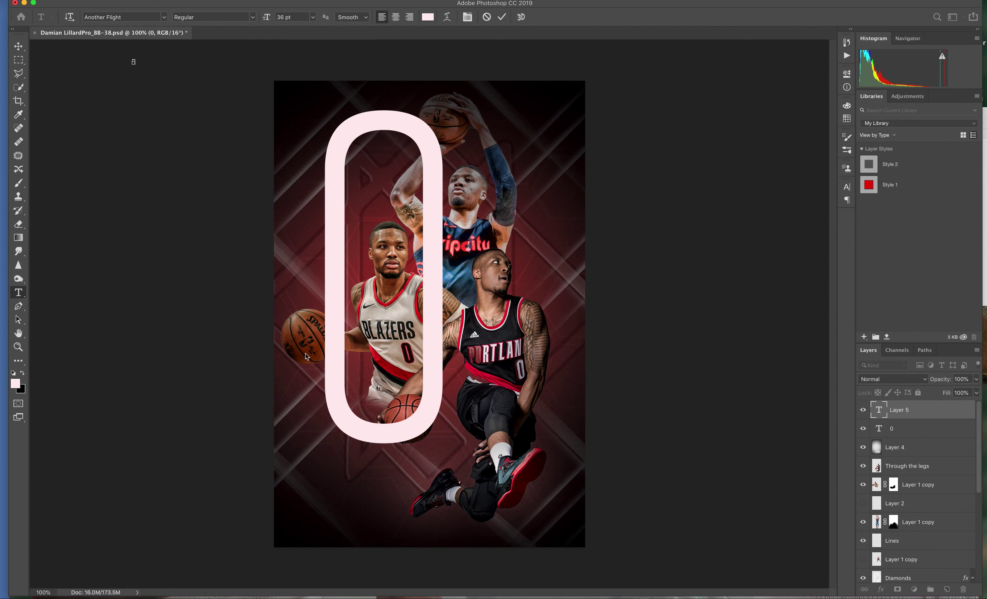
pyautogui.click(21, 1)
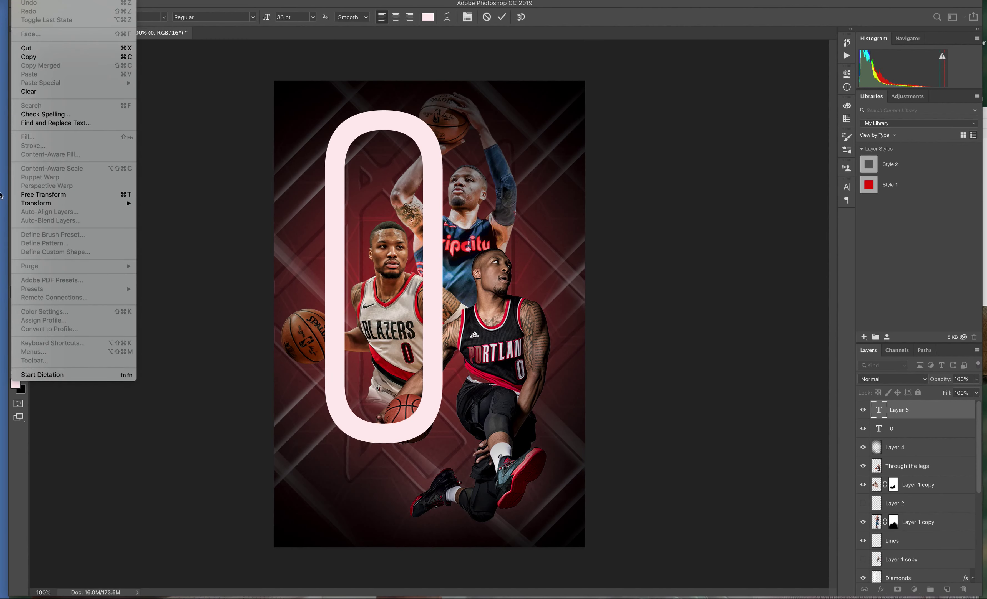
pyautogui.click(60, 195)
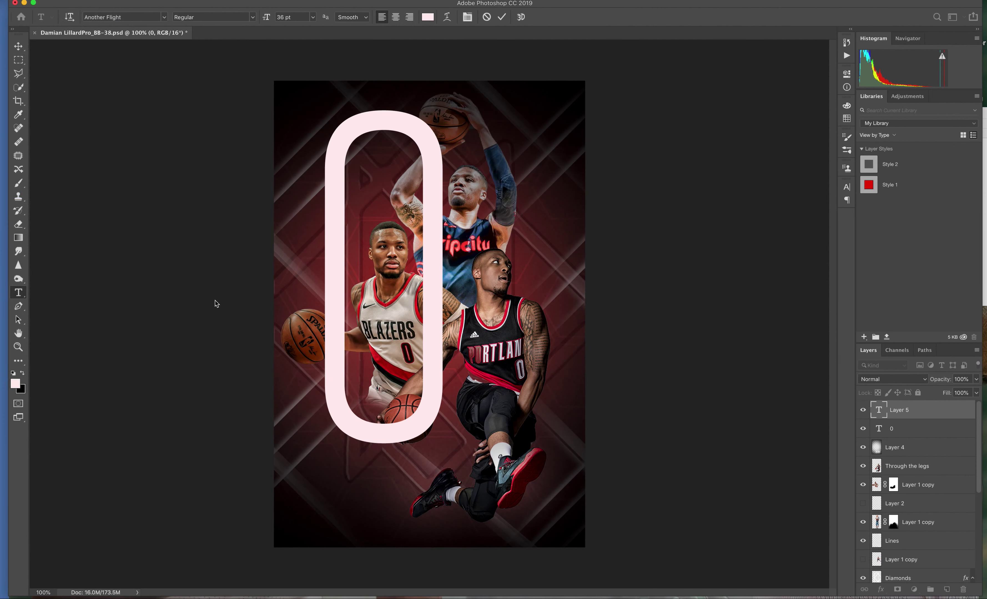
# - Commit the pending text edit and select the 0 text layer
pyautogui.press('Return')
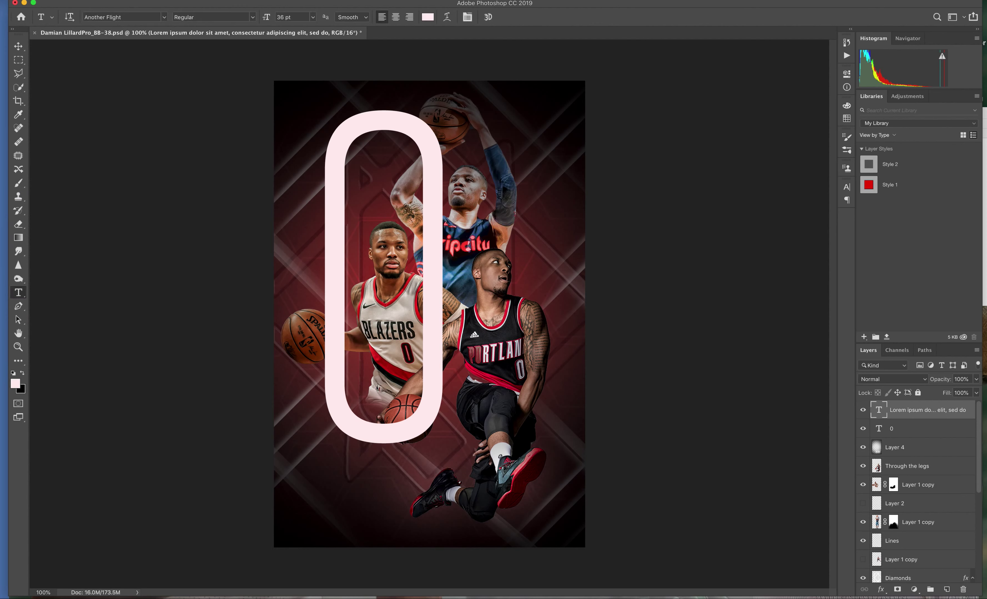
pyautogui.click(24, 0)
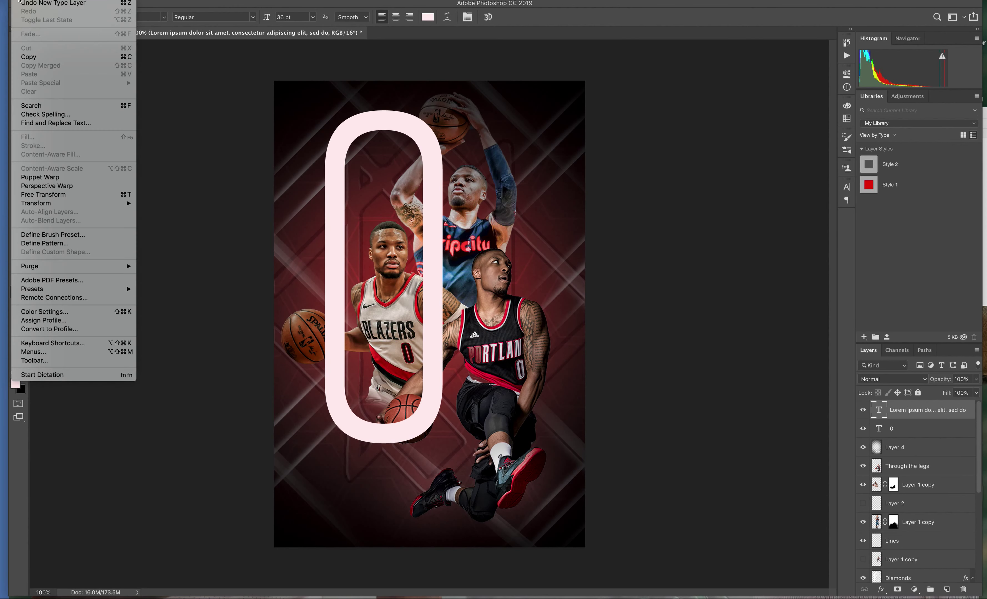
pyautogui.click(57, 195)
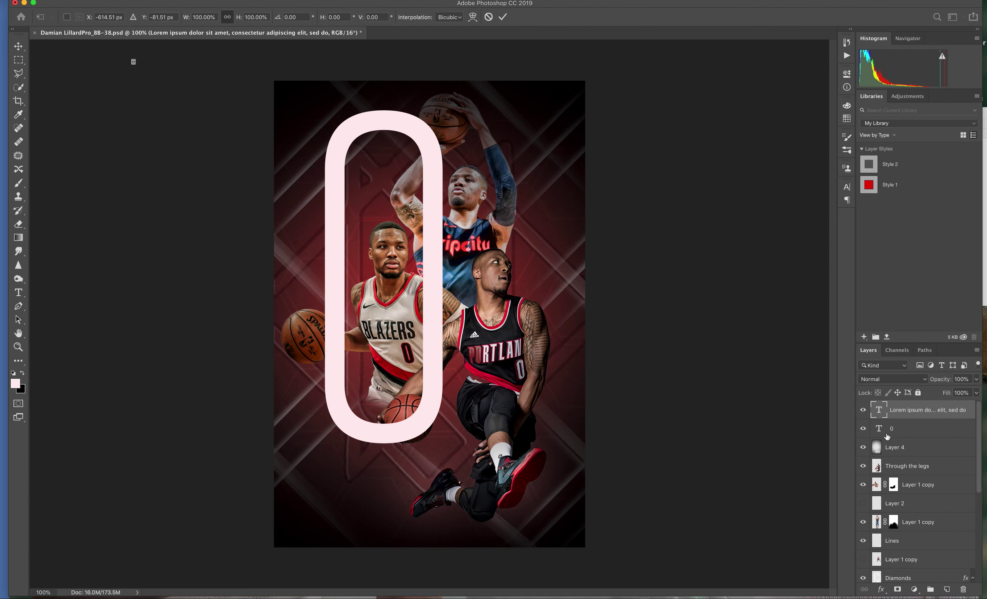
pyautogui.click(946, 434)
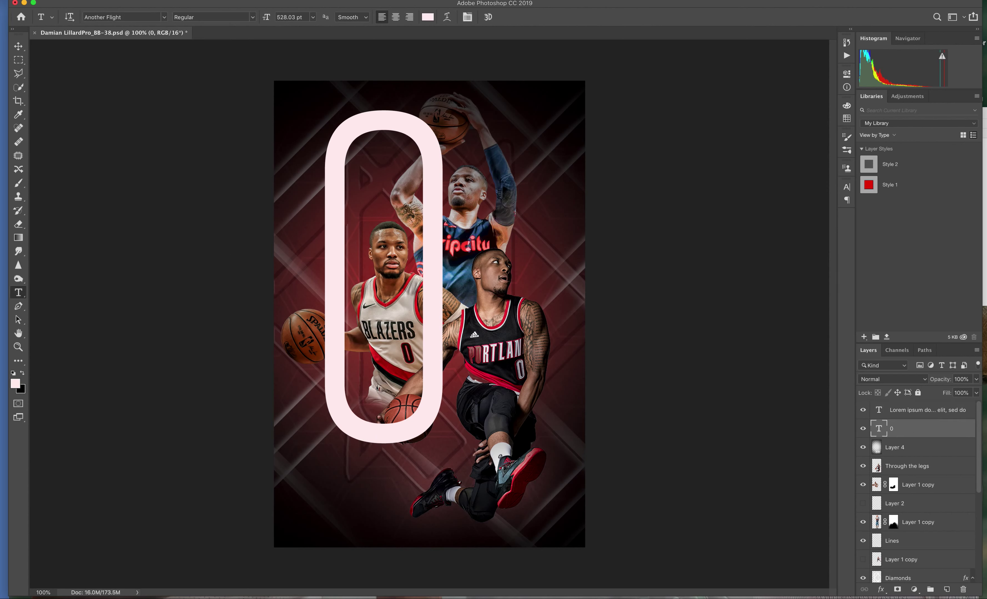
# - Free-transform the 0 to about 627 pt, widen it, and centre it over the players
pyautogui.click(24, 0)
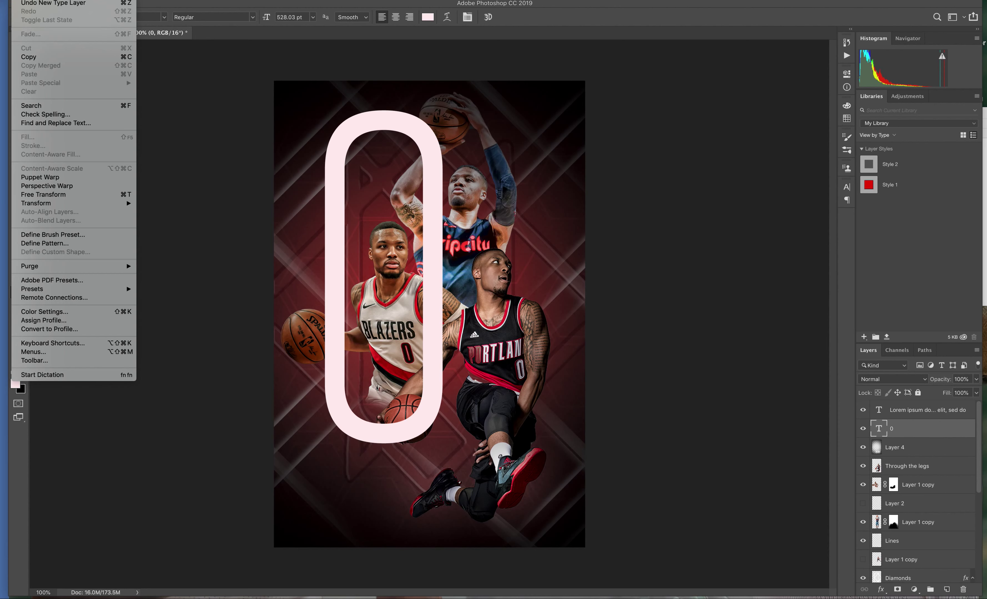
pyautogui.click(49, 195)
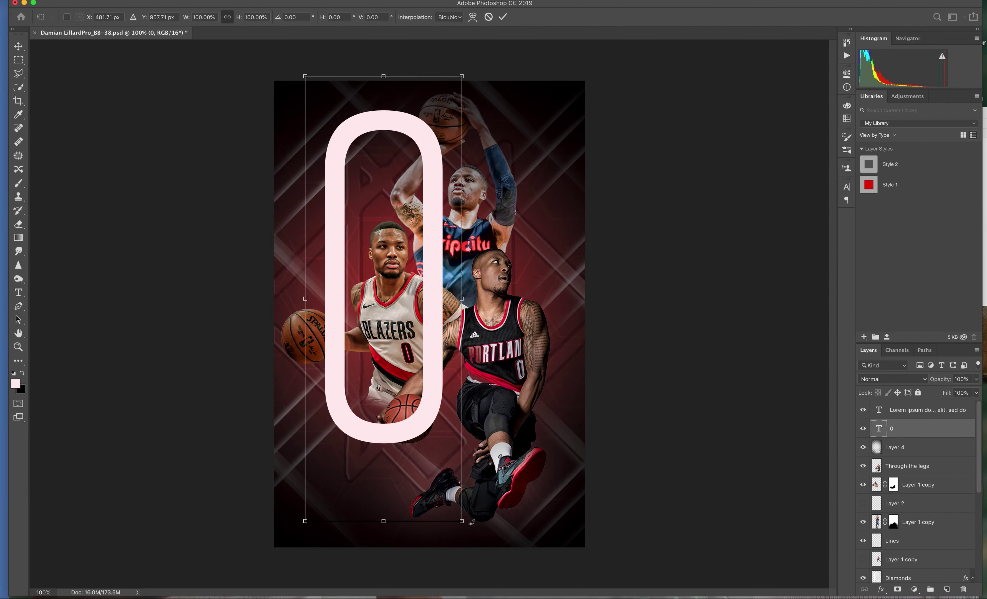
pyautogui.moveTo(462, 521); pyautogui.dragTo(507, 589)
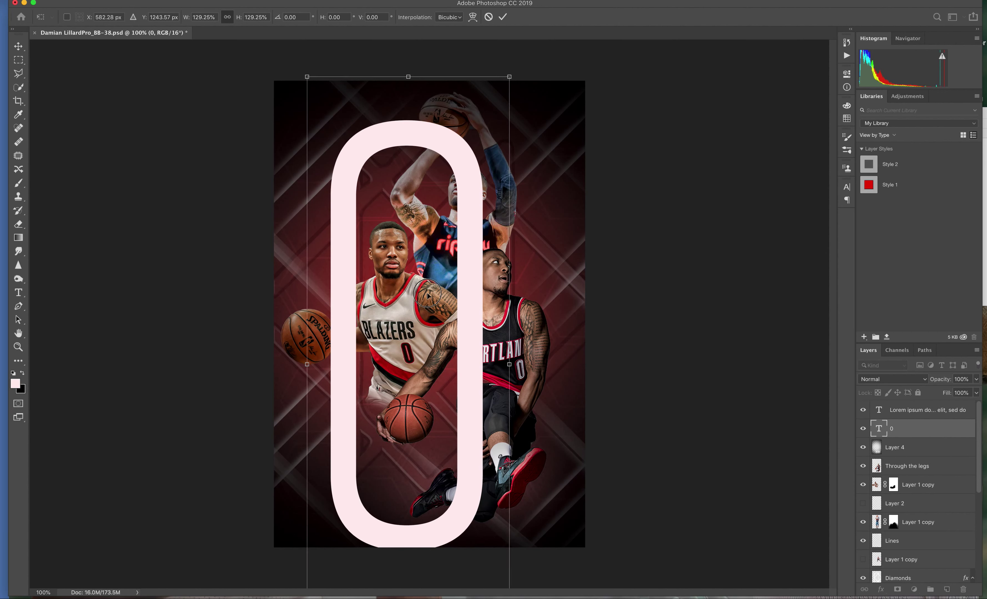
pyautogui.moveTo(403, 291)
pyautogui.mouseDown()
pyautogui.moveTo(441, 257)
pyautogui.moveTo(430, 252)
pyautogui.mouseUp()
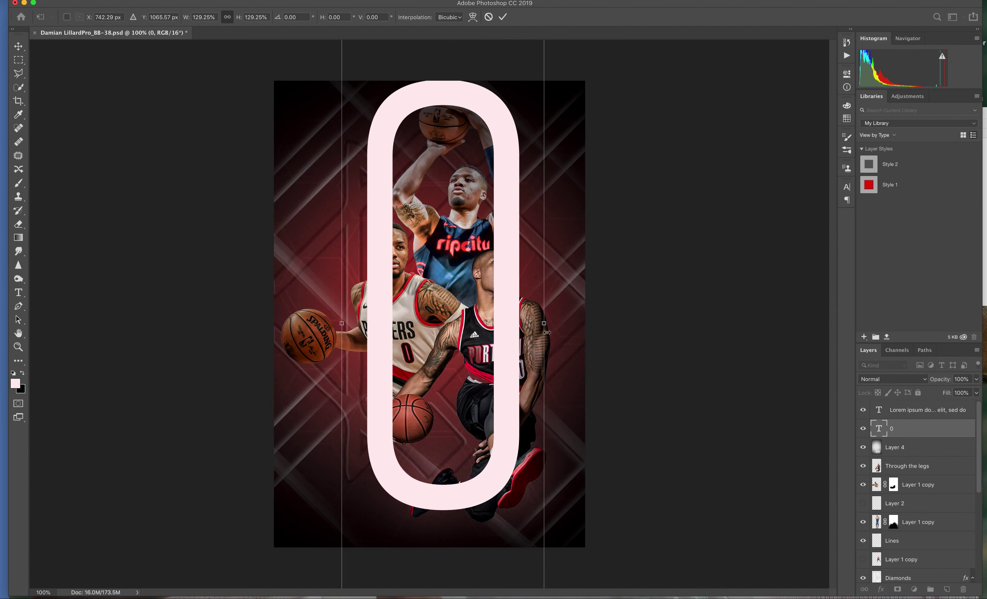
pyautogui.moveTo(546, 332); pyautogui.dragTo(530, 326)
pyautogui.moveTo(419, 257); pyautogui.dragTo(461, 286)
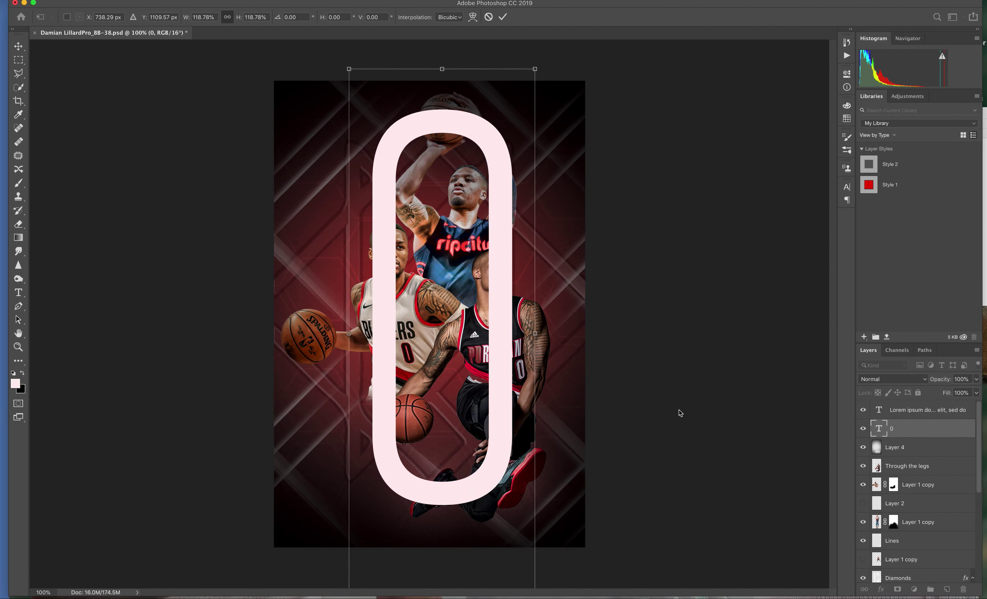
pyautogui.press('Return')
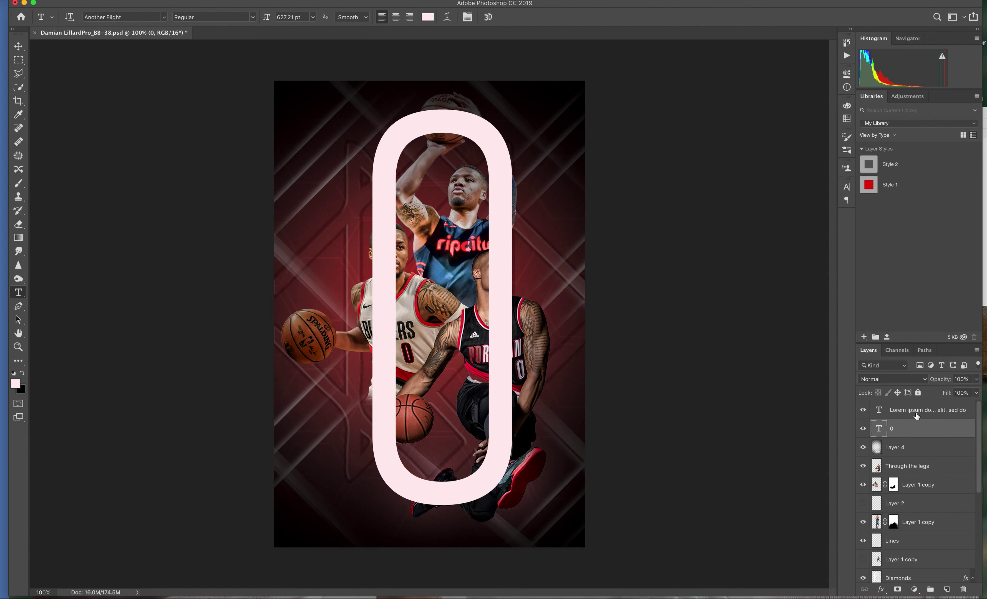
# - Delete the Lorem ipsum layer and move the 0 layer below both Layer 1 copies
pyautogui.moveTo(947, 412); pyautogui.dragTo(972, 593)
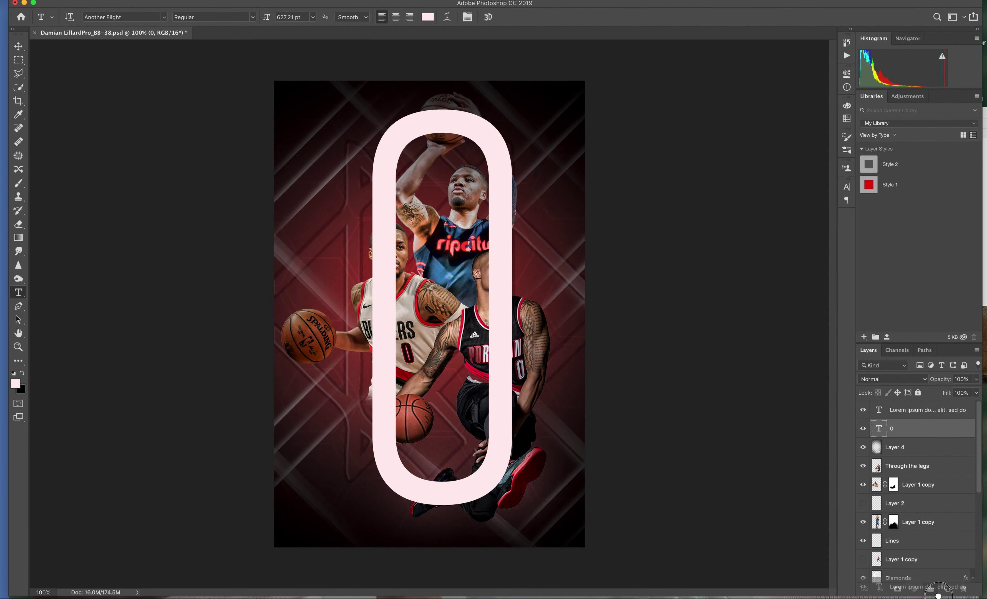
pyautogui.moveTo(972, 594); pyautogui.dragTo(973, 584)
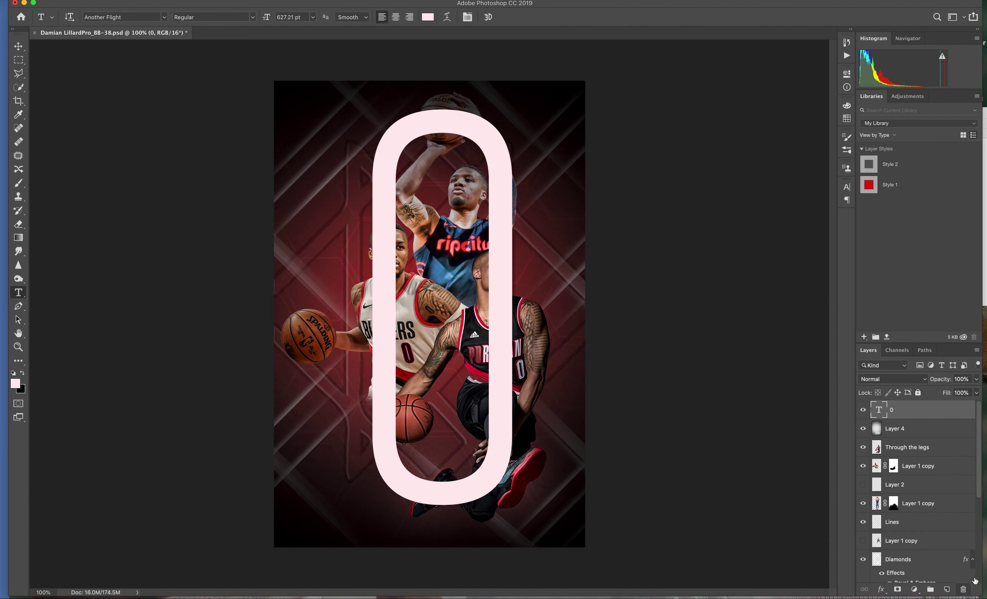
pyautogui.moveTo(917, 416); pyautogui.dragTo(890, 464)
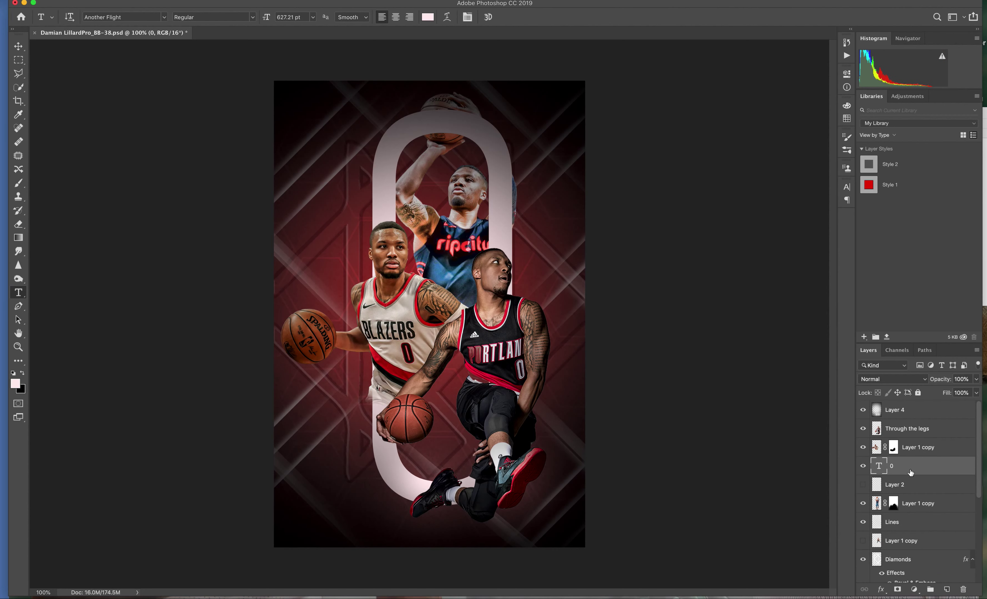
pyautogui.moveTo(891, 464); pyautogui.dragTo(895, 501)
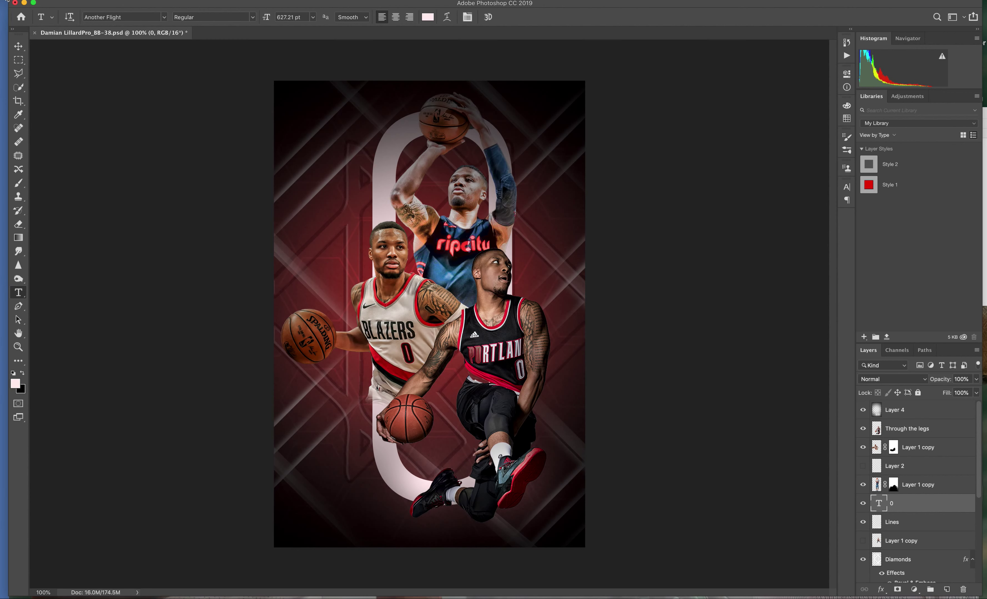
# - Enlarge and widen the 0 to about 722 pt, recentred behind the three players
pyautogui.click(12, 0)
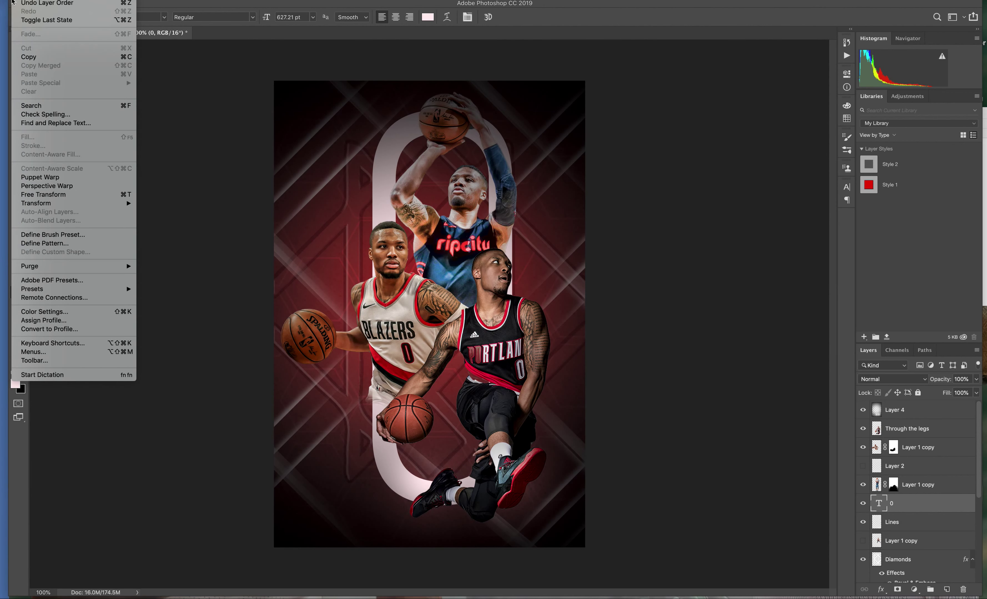
pyautogui.click(44, 195)
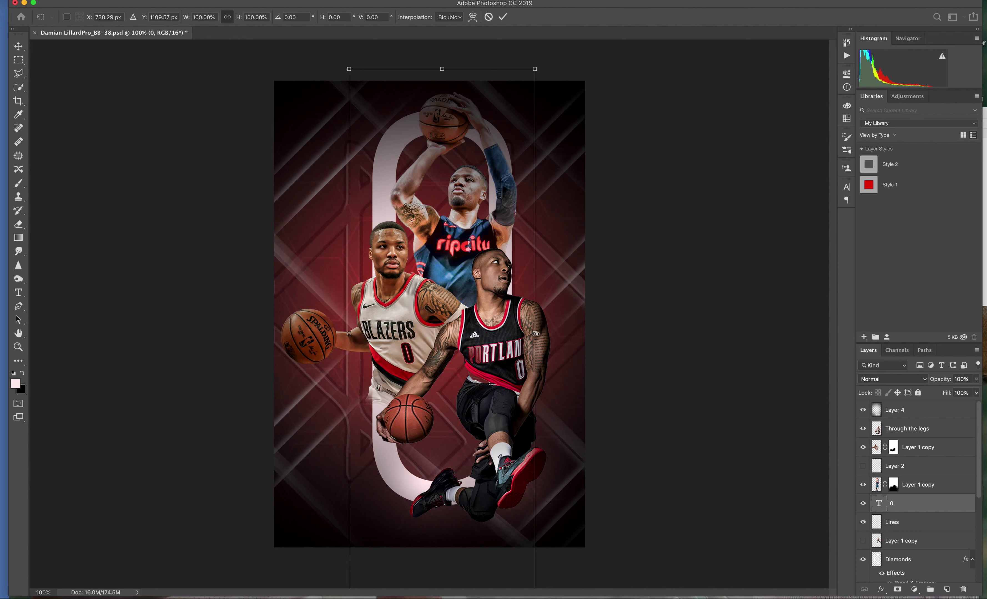
pyautogui.moveTo(535, 334)
pyautogui.mouseDown()
pyautogui.moveTo(579, 348)
pyautogui.moveTo(546, 344)
pyautogui.mouseUp()
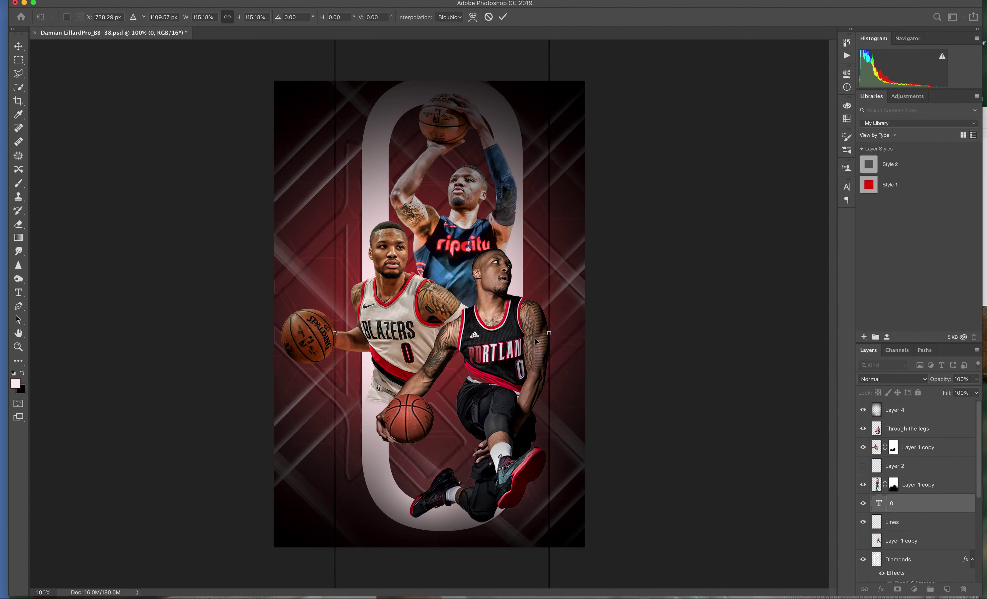
pyautogui.moveTo(549, 350); pyautogui.dragTo(591, 347)
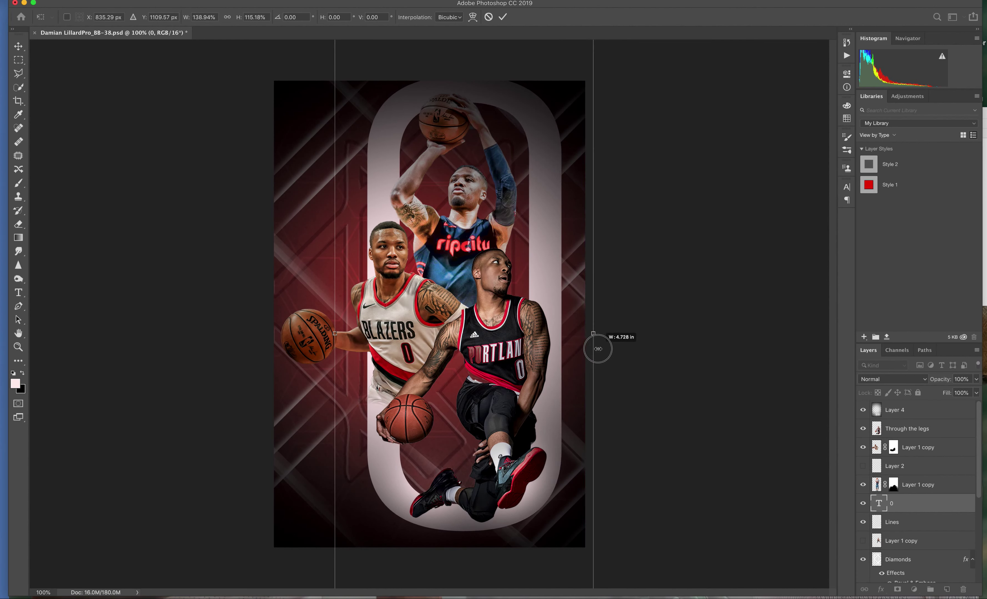
pyautogui.moveTo(591, 347); pyautogui.dragTo(595, 346)
pyautogui.moveTo(448, 267); pyautogui.dragTo(424, 277)
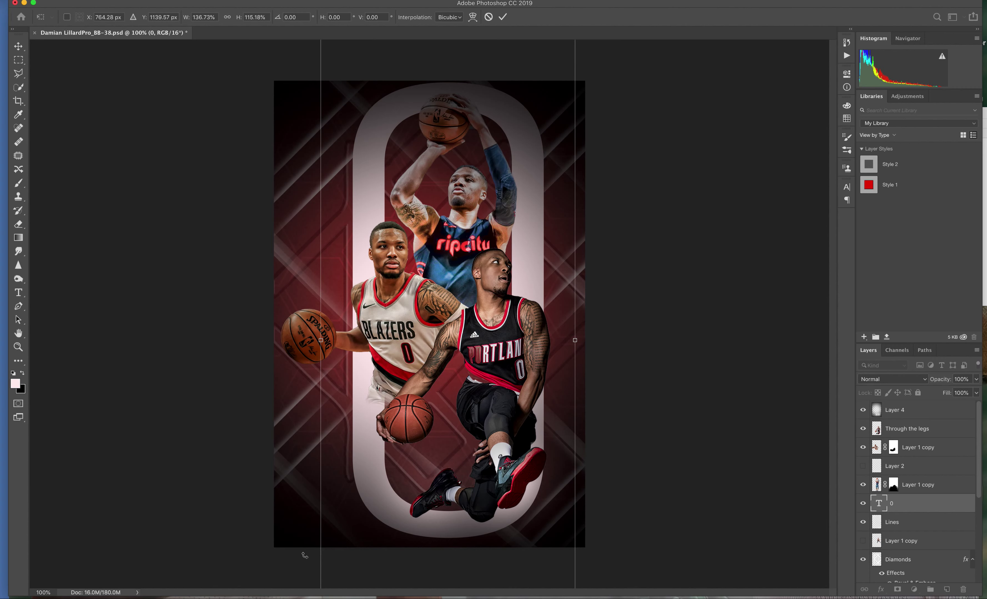
pyautogui.press('Return')
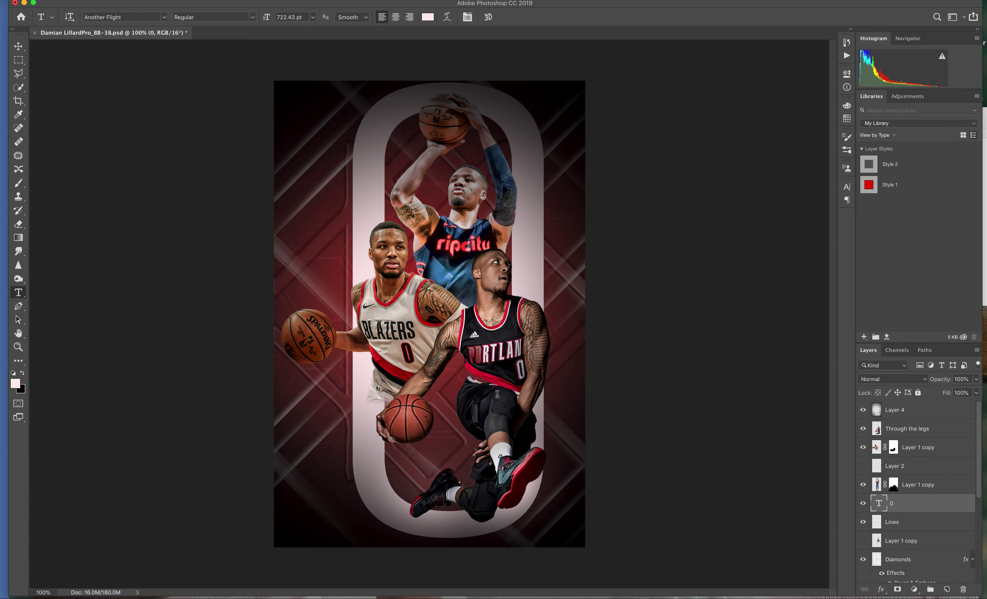
# - In the 0's blending options, enable Bevel & Emboss and set fill opacity to 26
pyautogui.click(880, 589)
pyautogui.click(884, 597)
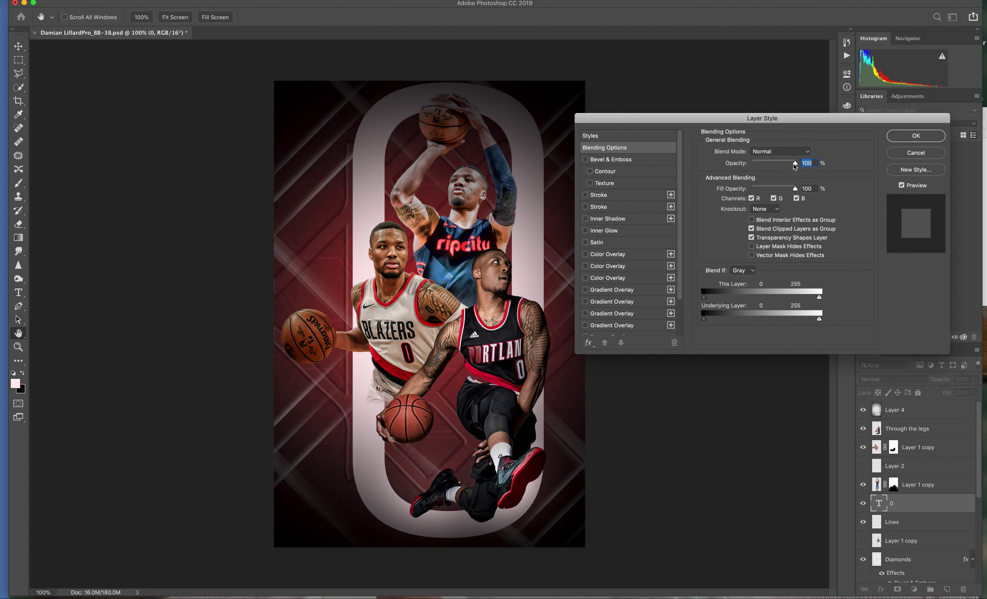
pyautogui.click(587, 160)
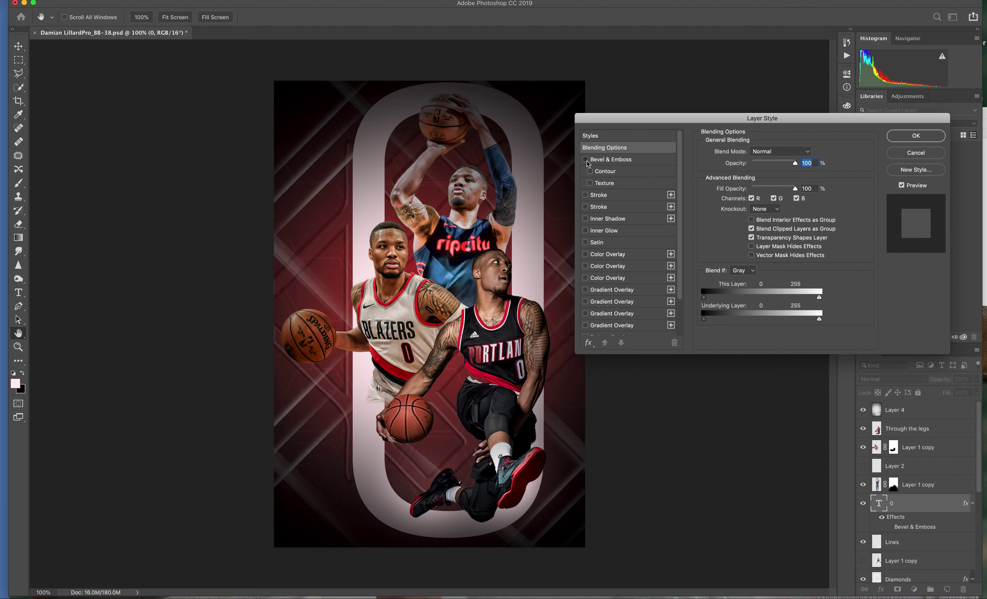
pyautogui.click(586, 160)
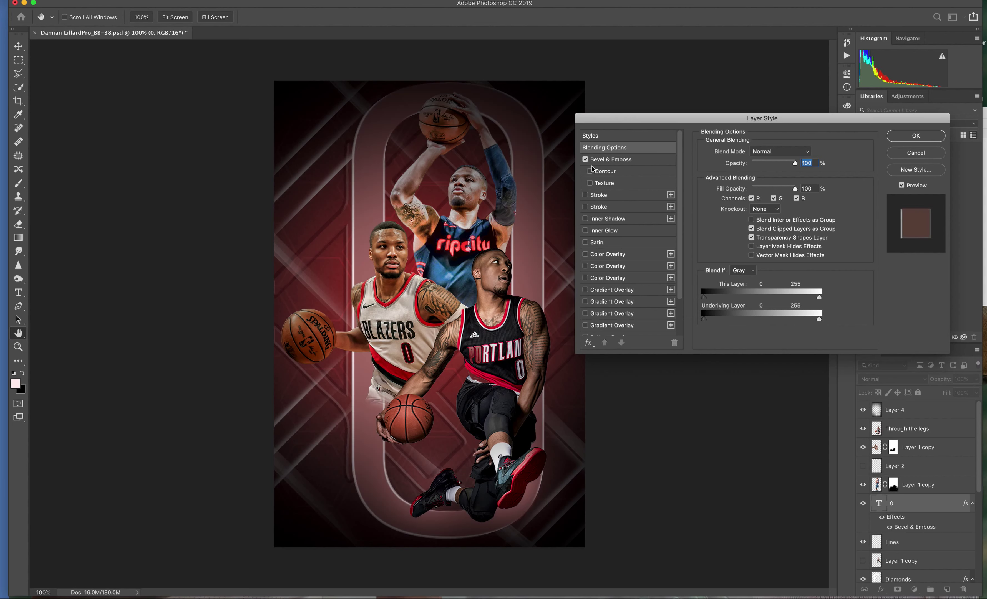
pyautogui.moveTo(794, 188); pyautogui.dragTo(749, 182)
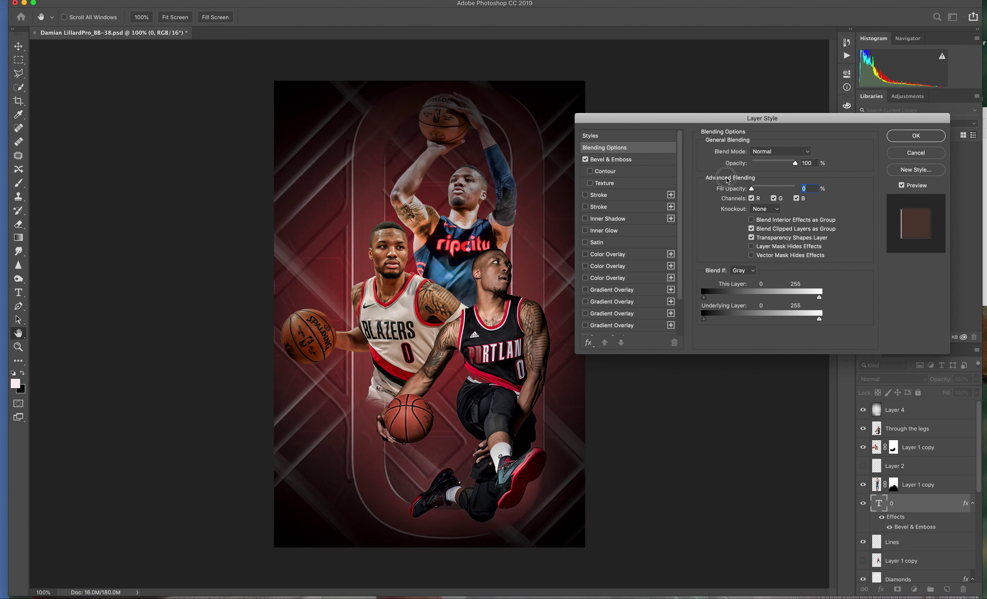
pyautogui.moveTo(750, 186); pyautogui.dragTo(824, 198)
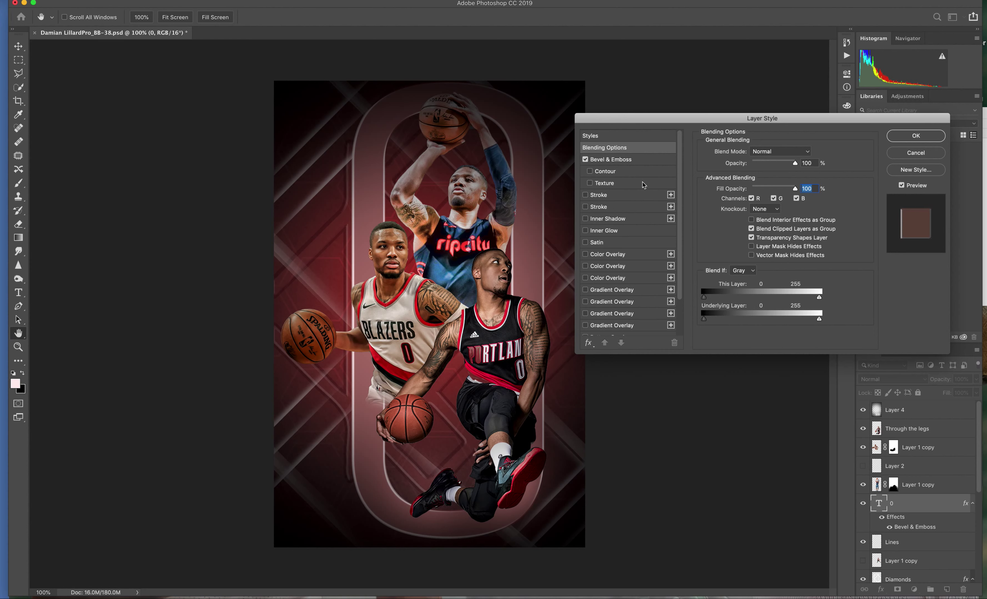
# - Try Stroke and Blend Interior Effects as Group, then add a bevel contour and Inner Shadow
pyautogui.click(585, 206)
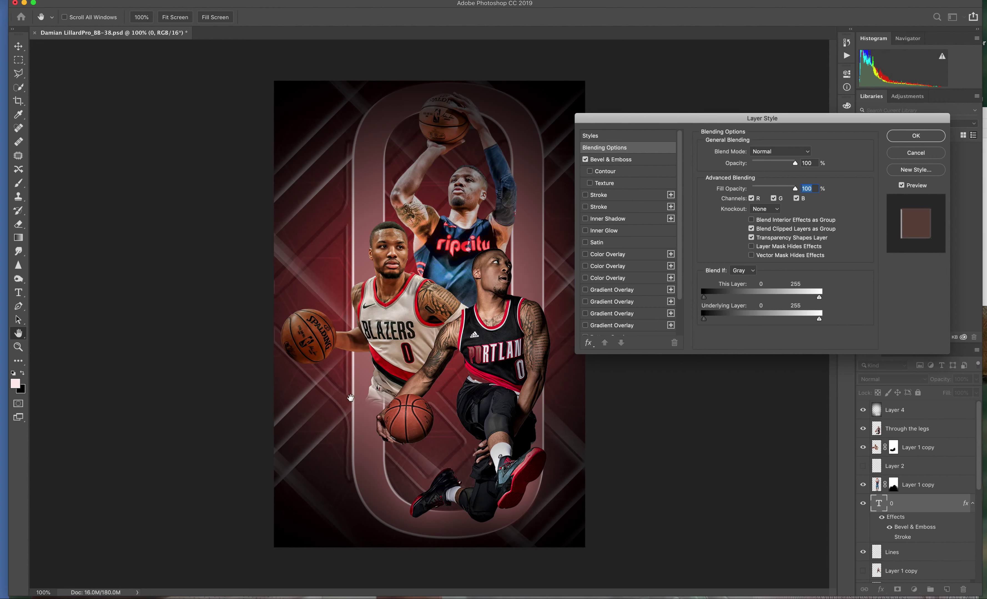
pyautogui.click(366, 372)
pyautogui.click(751, 221)
pyautogui.click(751, 220)
pyautogui.click(590, 173)
pyautogui.click(586, 219)
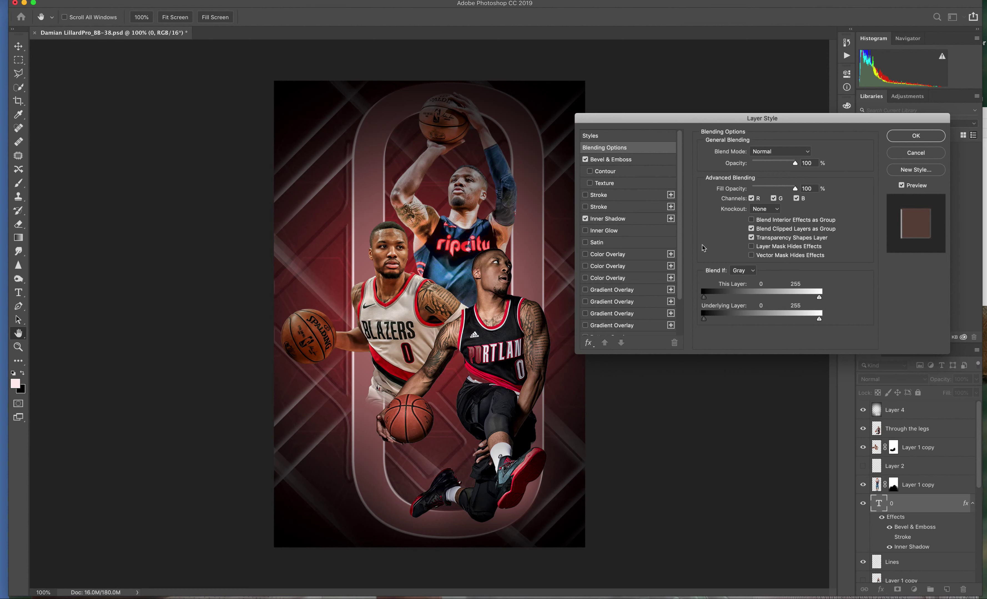
pyautogui.scroll(-4, 664, 300)
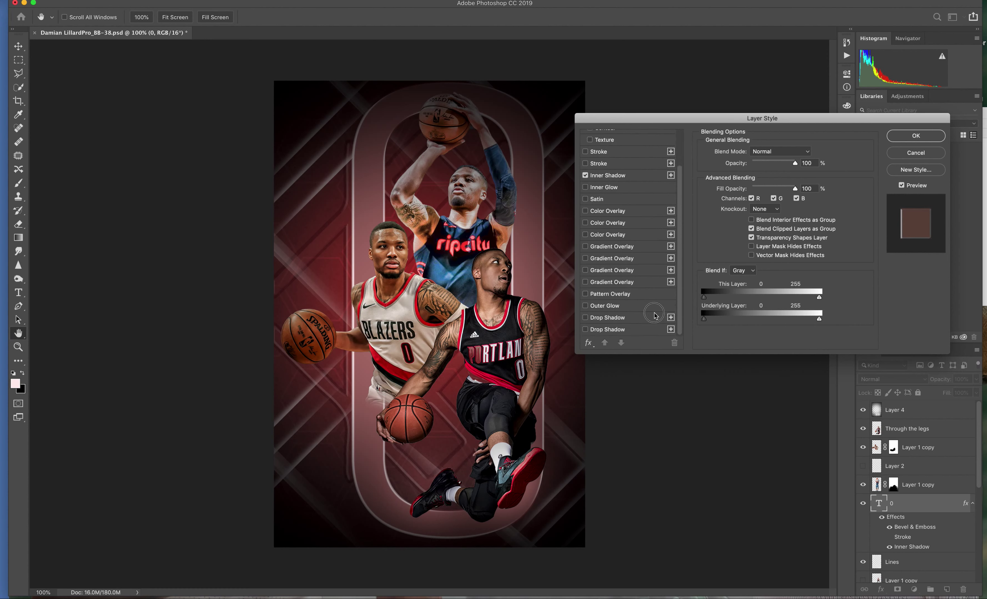
pyautogui.scroll(2, 671, 279)
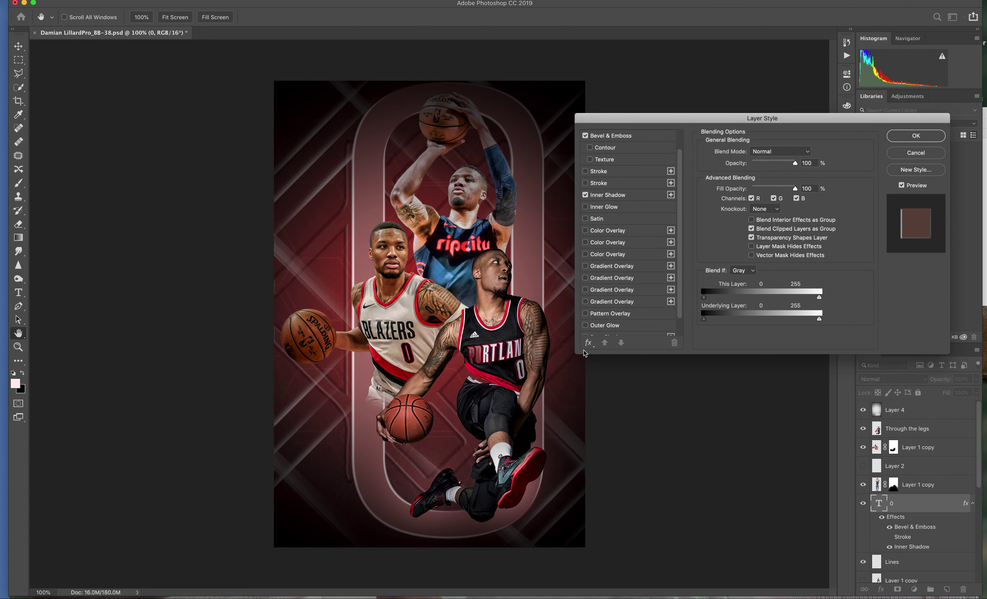
# - Add a light pink eed5d5 stroke to the 0, adjusting its size and opacity
pyautogui.click(589, 345)
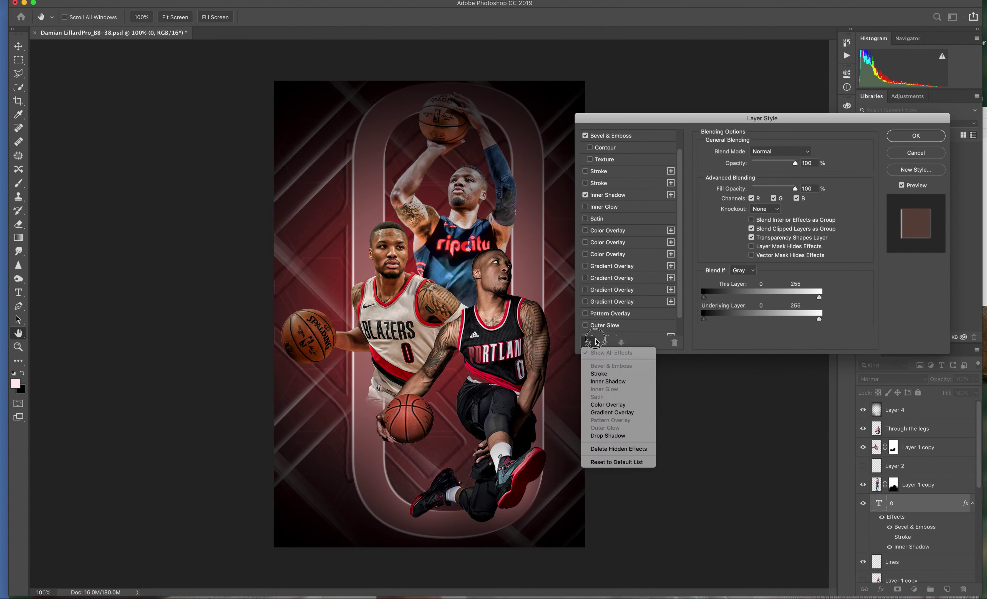
pyautogui.click(598, 374)
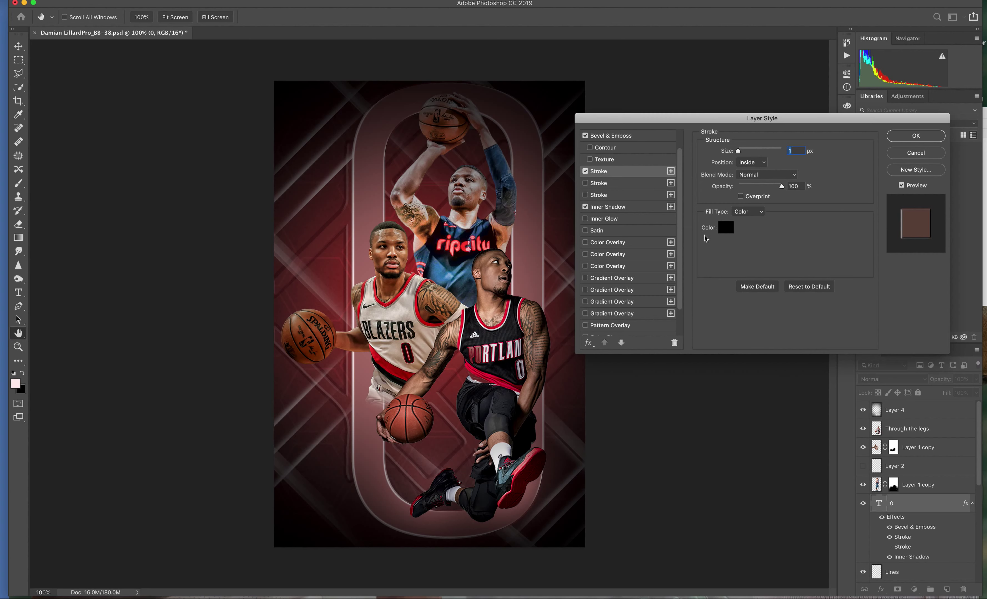
pyautogui.click(729, 227)
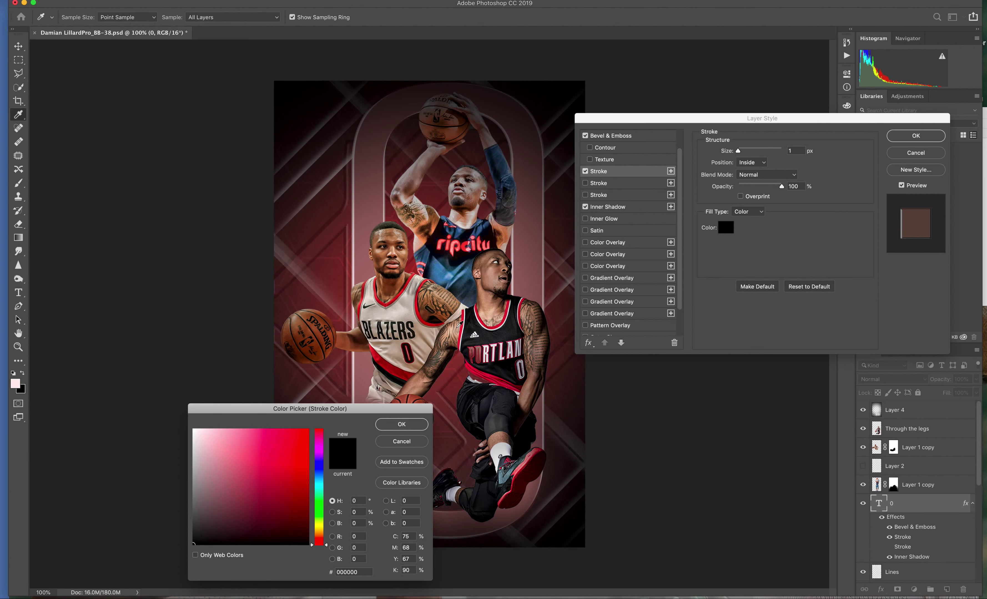
pyautogui.click(205, 437)
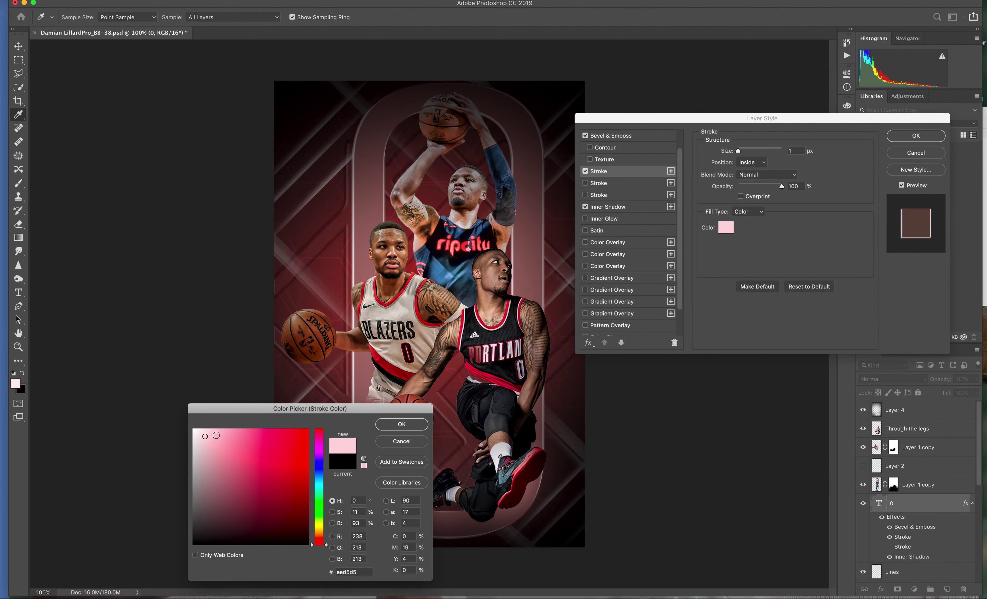
pyautogui.click(408, 426)
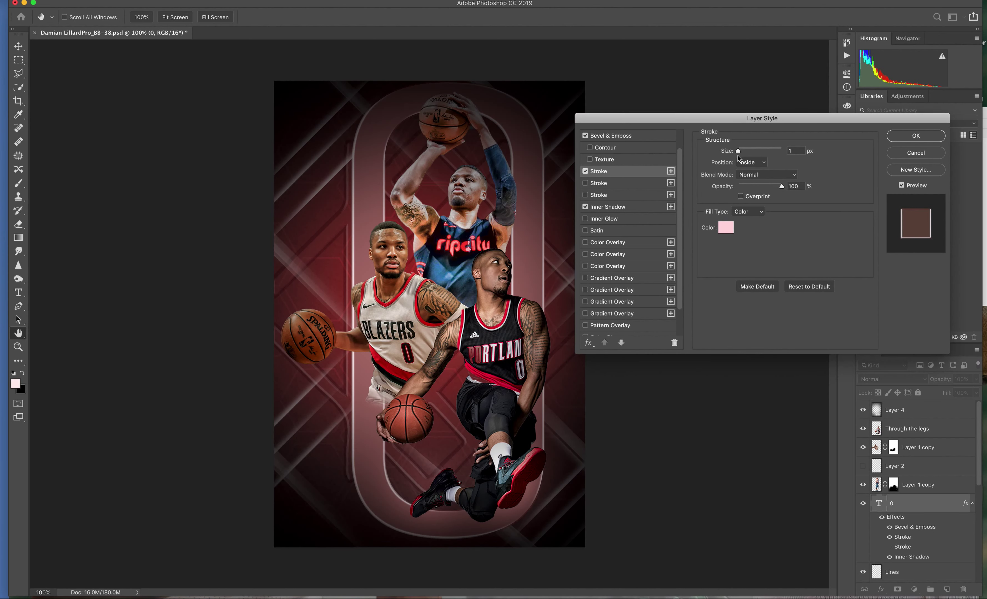
pyautogui.moveTo(737, 152)
pyautogui.mouseDown()
pyautogui.moveTo(794, 162)
pyautogui.moveTo(731, 151)
pyautogui.mouseUp()
pyautogui.moveTo(782, 187); pyautogui.dragTo(778, 190)
# - Uncheck Inner Shadow and cancel the Layer Style dialog, discarding the changes
pyautogui.click(585, 206)
pyautogui.scroll(-2, 670, 283)
pyautogui.scroll(5, 670, 301)
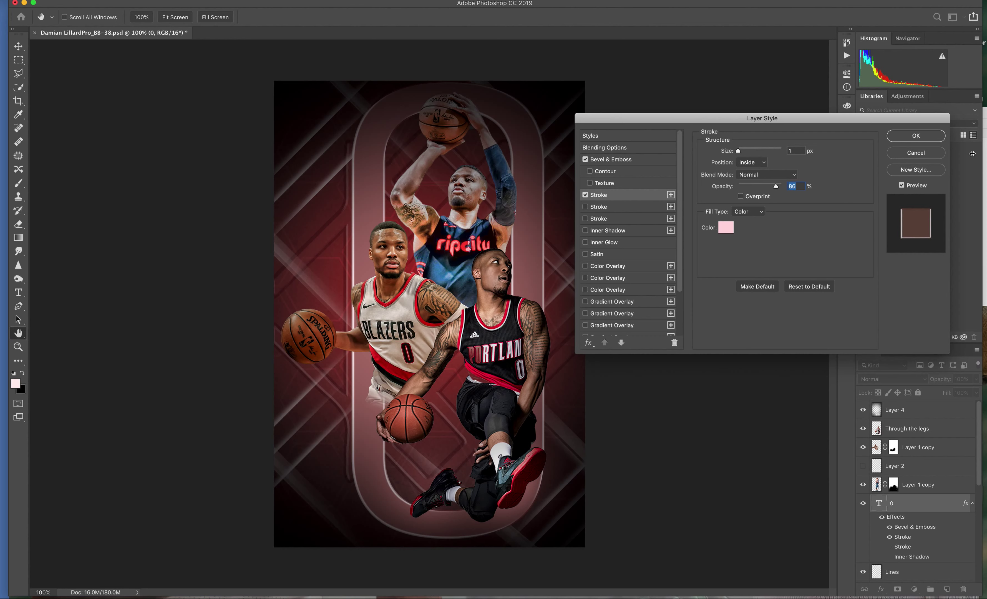
pyautogui.press('Escape')
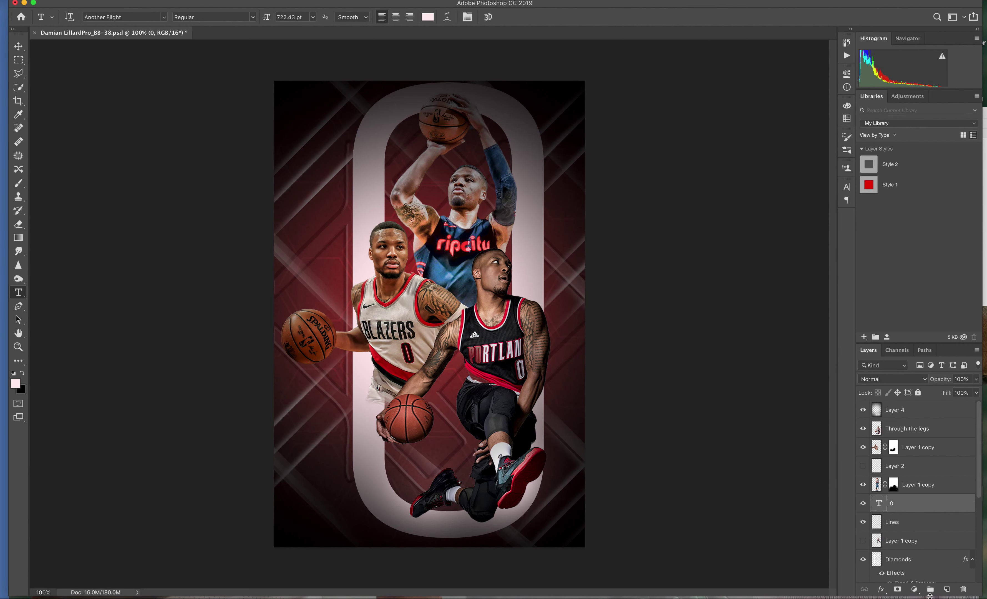
pyautogui.click(915, 591)
pyautogui.click(924, 597)
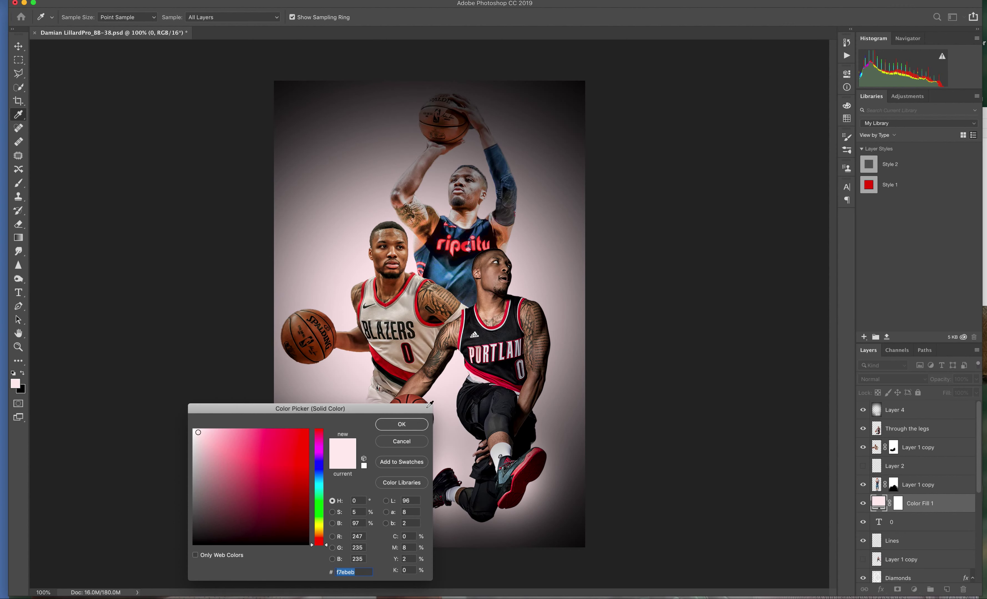
pyautogui.click(410, 441)
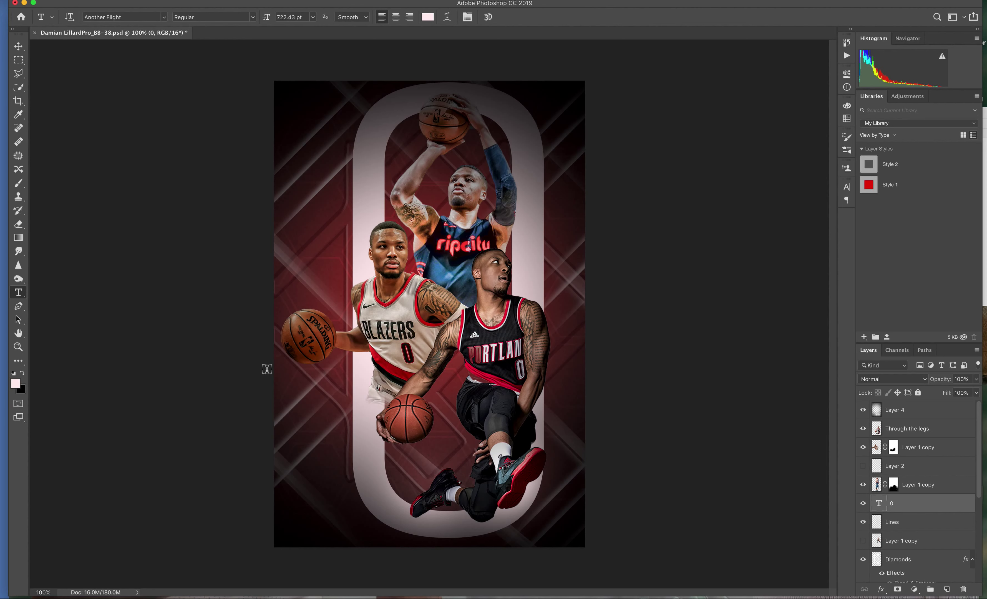
# - Keep the outer glow at Normal blend mode, with 7% opacity and 25% spread
pyautogui.click(881, 593)
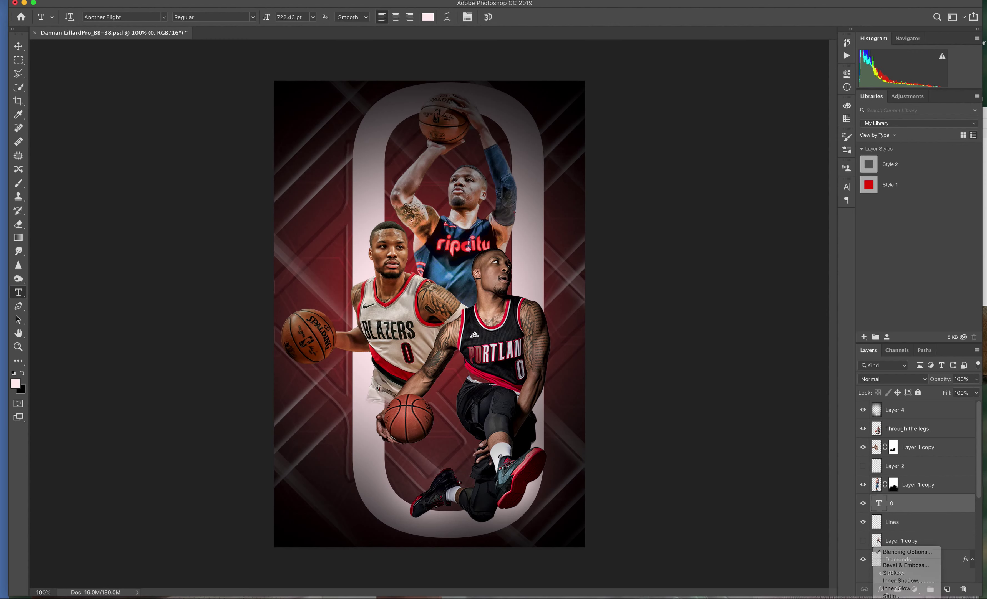
pyautogui.press('Escape')
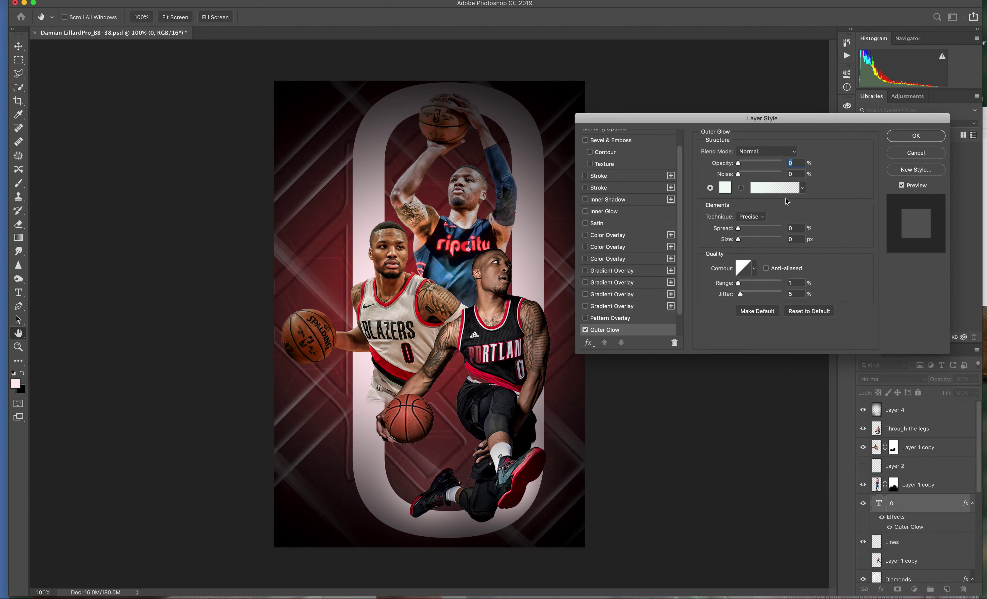
pyautogui.click(795, 152)
pyautogui.click(795, 152)
pyautogui.moveTo(742, 163)
pyautogui.mouseDown()
pyautogui.moveTo(768, 170)
pyautogui.moveTo(741, 165)
pyautogui.moveTo(769, 181)
pyautogui.moveTo(731, 172)
pyautogui.mouseUp()
pyautogui.click(738, 229)
pyautogui.moveTo(739, 229); pyautogui.dragTo(773, 242)
pyautogui.moveTo(773, 241)
pyautogui.mouseDown()
pyautogui.moveTo(718, 236)
pyautogui.moveTo(749, 233)
pyautogui.mouseUp()
# - Try the cone, U-shaped and other glow contour presets and increase the contour range
pyautogui.click(754, 269)
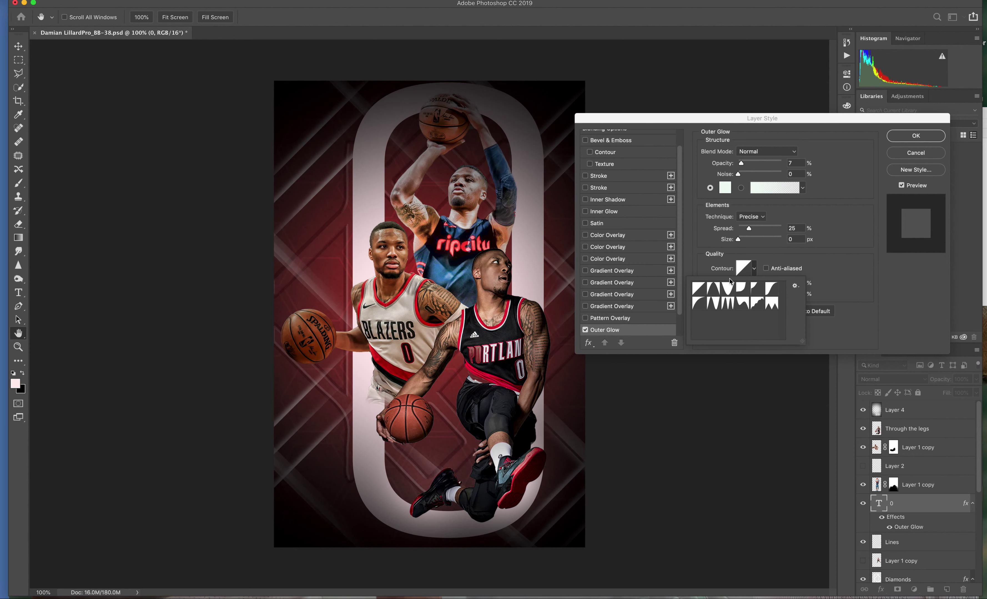
pyautogui.click(716, 289)
pyautogui.click(727, 288)
pyautogui.click(742, 290)
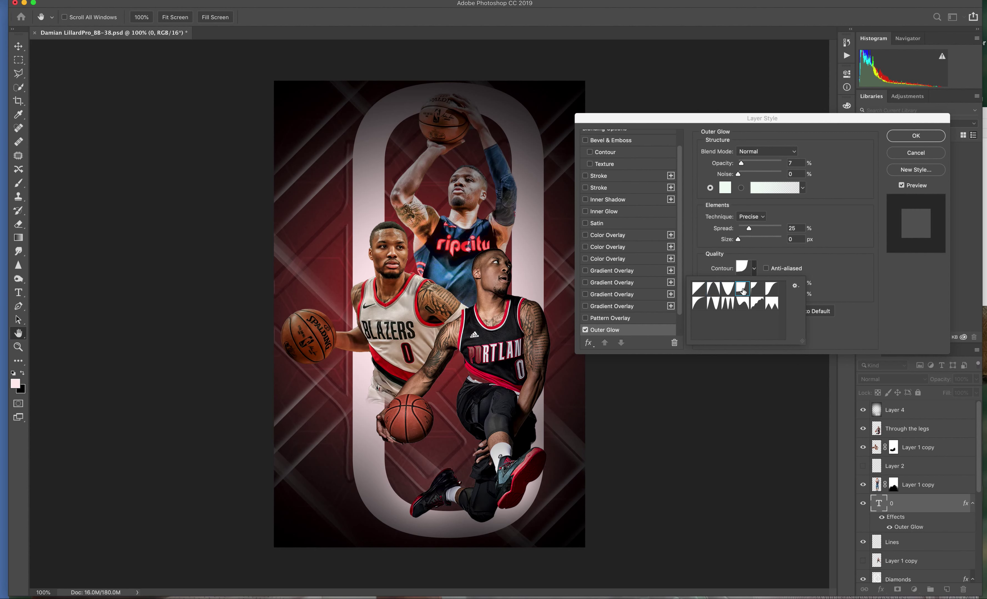
pyautogui.click(752, 270)
pyautogui.moveTo(739, 284)
pyautogui.mouseDown()
pyautogui.moveTo(762, 283)
pyautogui.moveTo(735, 294)
pyautogui.mouseUp()
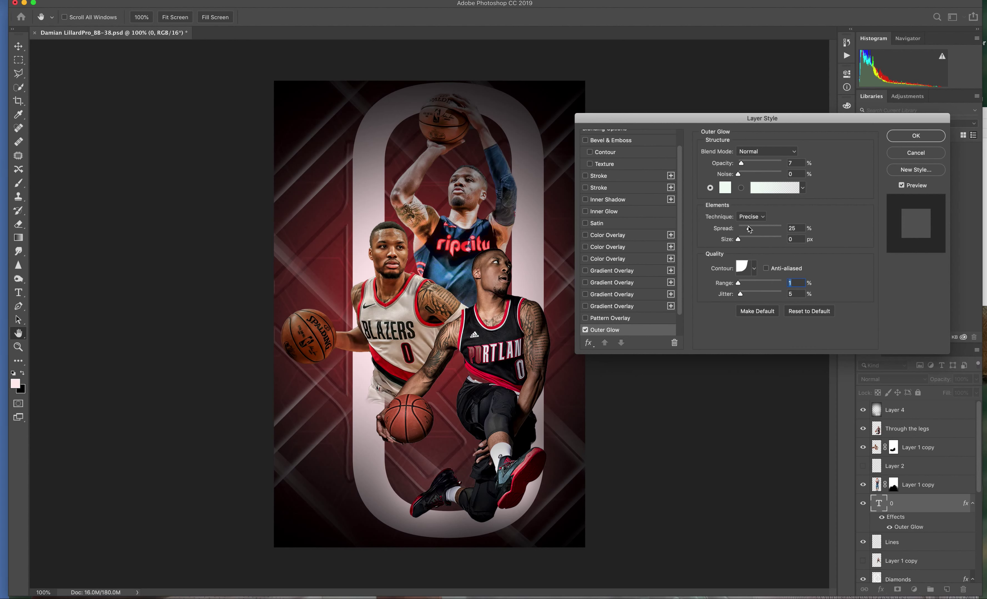
pyautogui.click(764, 219)
pyautogui.moveTo(679, 189); pyautogui.dragTo(684, 155)
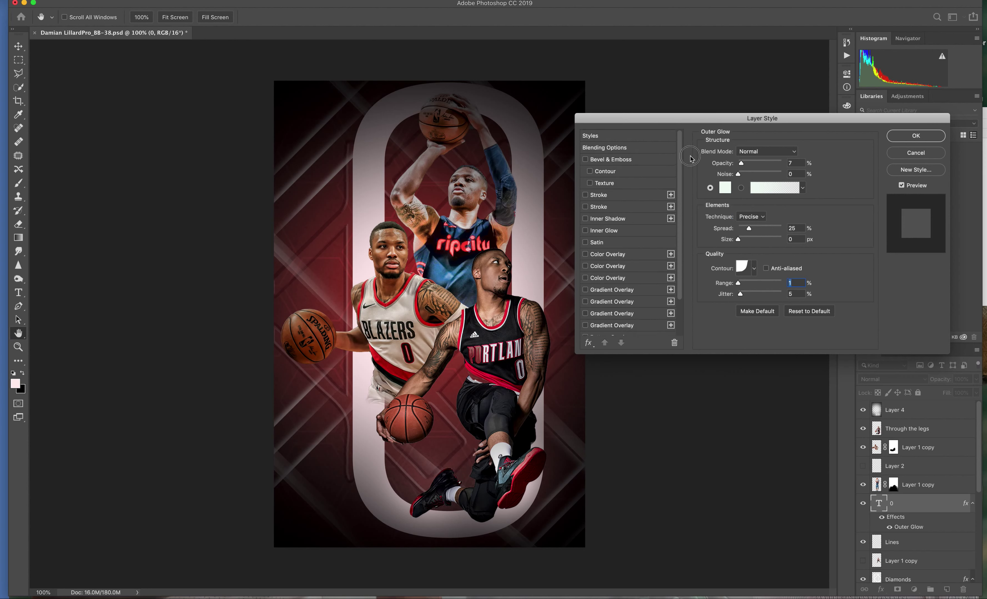
# - Re-enable a contoured bevel and give the outer glow a red-to-green gradient at 54% opacity
pyautogui.click(586, 159)
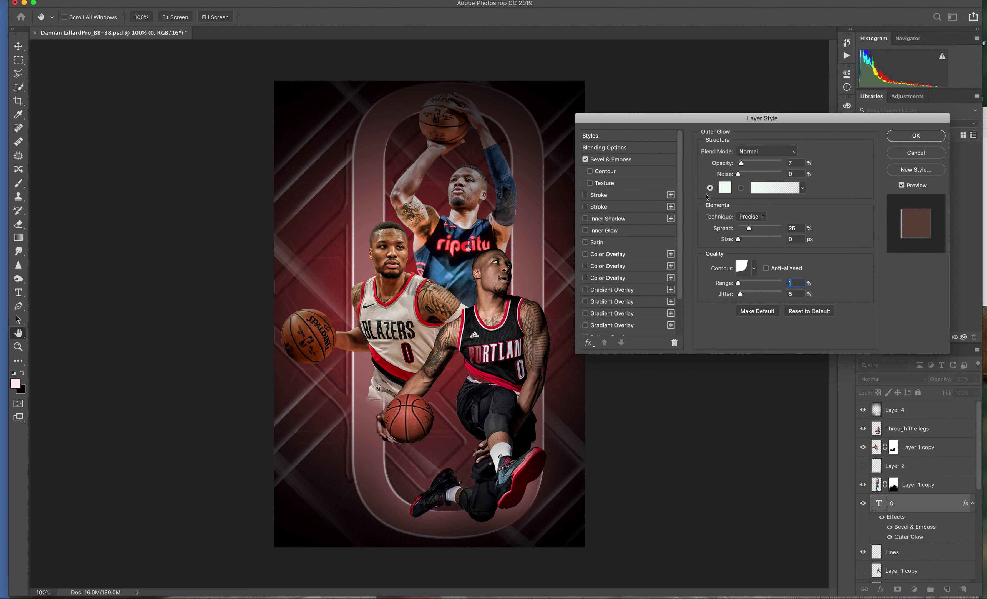
pyautogui.click(740, 188)
pyautogui.click(802, 188)
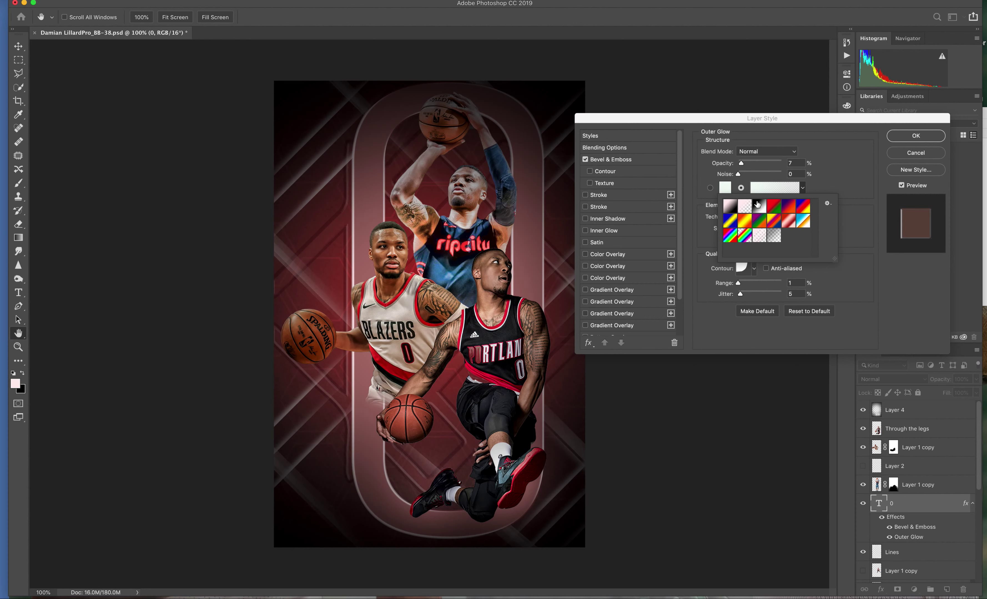
pyautogui.click(758, 206)
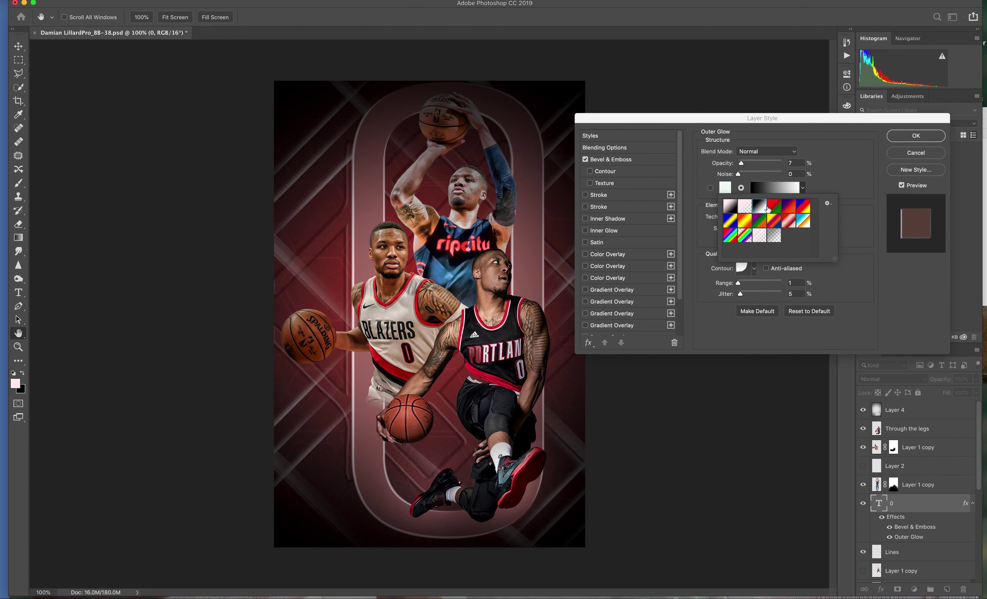
pyautogui.click(774, 208)
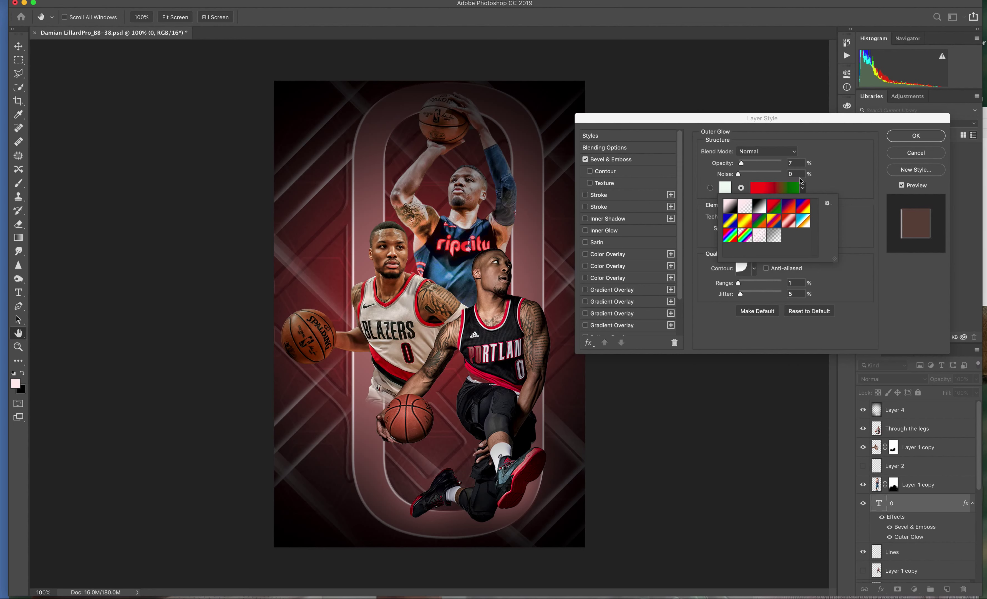
pyautogui.moveTo(741, 163)
pyautogui.mouseDown()
pyautogui.moveTo(780, 173)
pyautogui.moveTo(734, 170)
pyautogui.mouseUp()
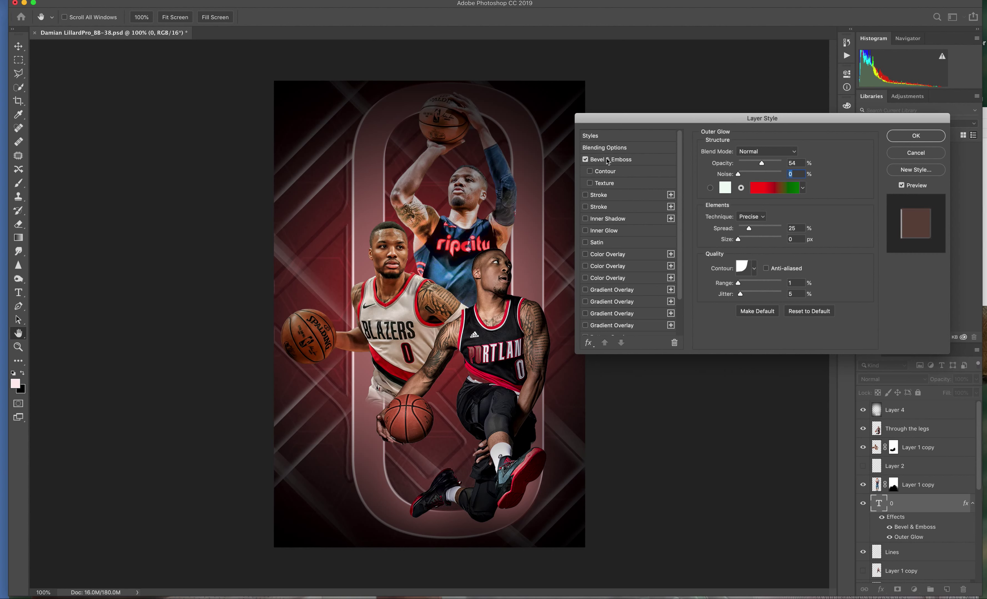
pyautogui.click(590, 172)
# - Choose the cone-shaped glow contour and add a Stroke effect to the 0
pyautogui.click(753, 269)
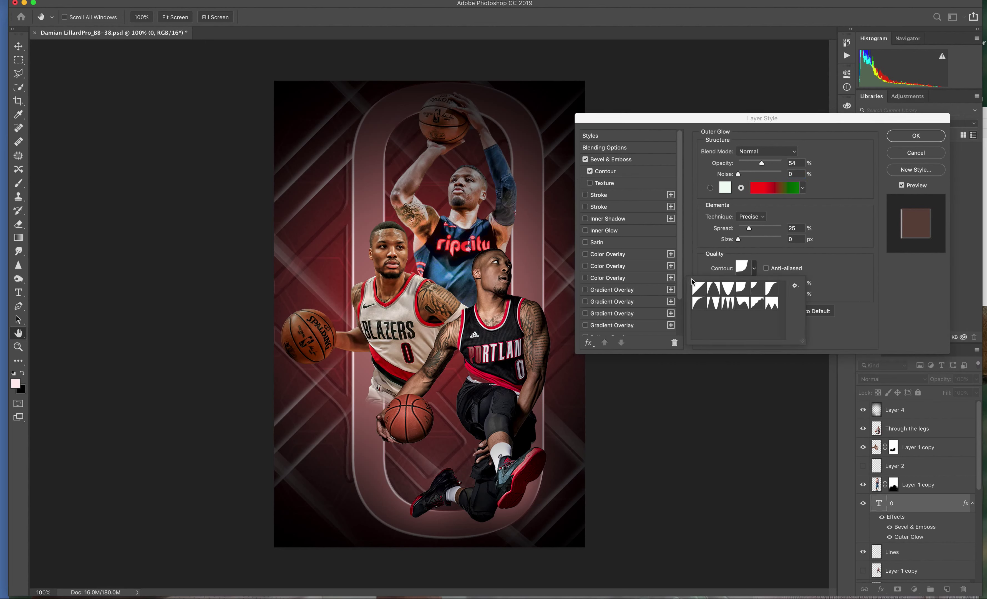
pyautogui.click(714, 288)
pyautogui.click(586, 197)
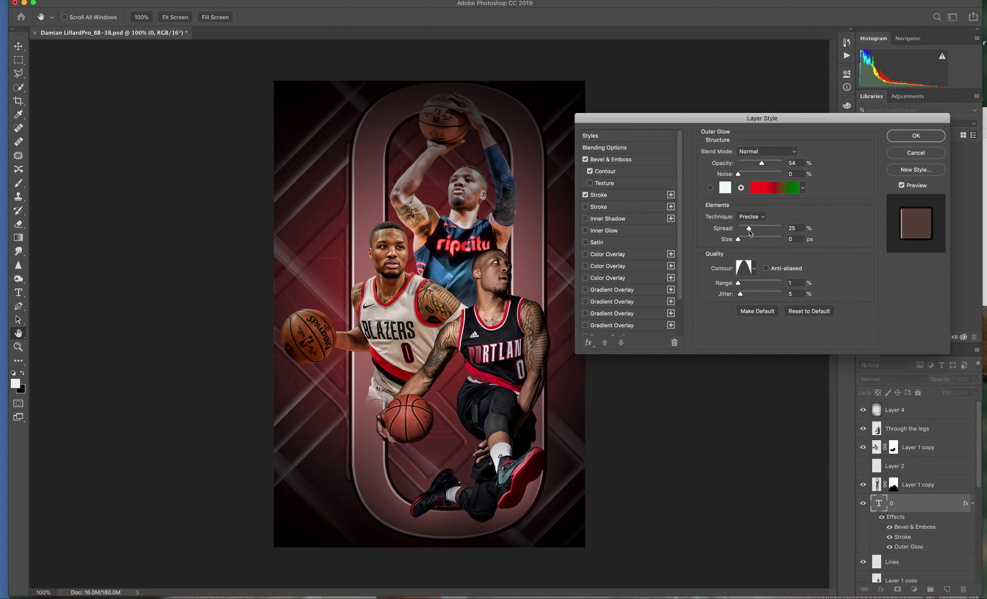
# - Set the outer glow to 66% spread, 3 px size, with the Softer technique
pyautogui.moveTo(749, 229)
pyautogui.mouseDown()
pyautogui.moveTo(768, 237)
pyautogui.moveTo(741, 242)
pyautogui.mouseUp()
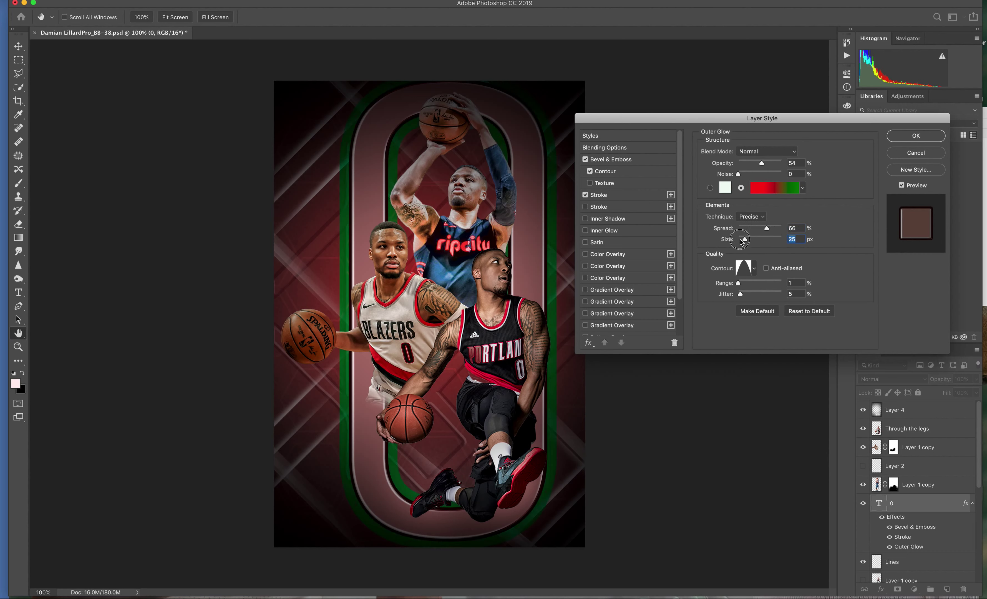
pyautogui.moveTo(741, 242)
pyautogui.mouseDown()
pyautogui.moveTo(766, 247)
pyautogui.moveTo(719, 239)
pyautogui.mouseUp()
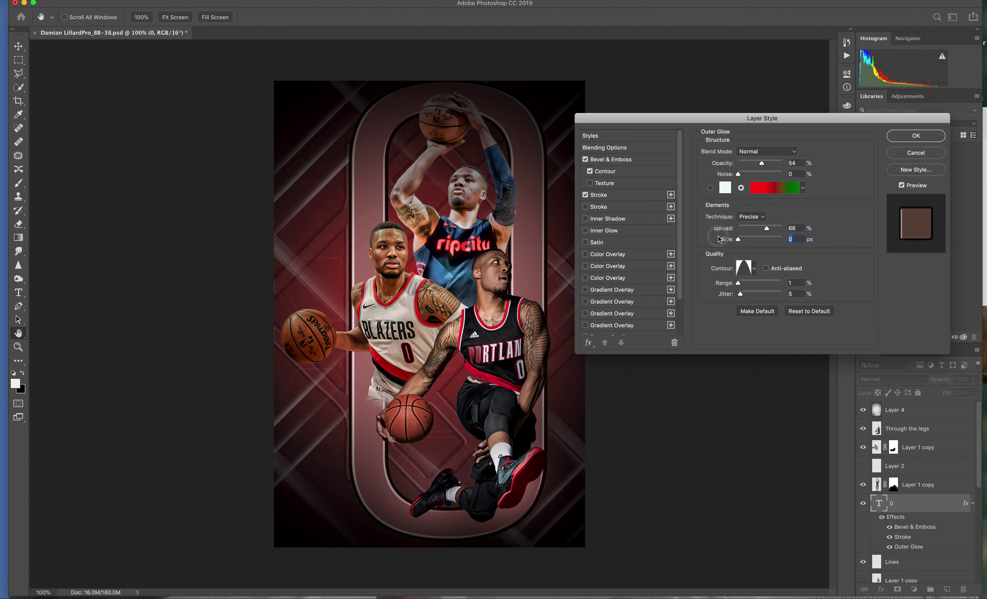
pyautogui.write('3')
pyautogui.hotkey('shift', 'Tab')
pyautogui.click(761, 218)
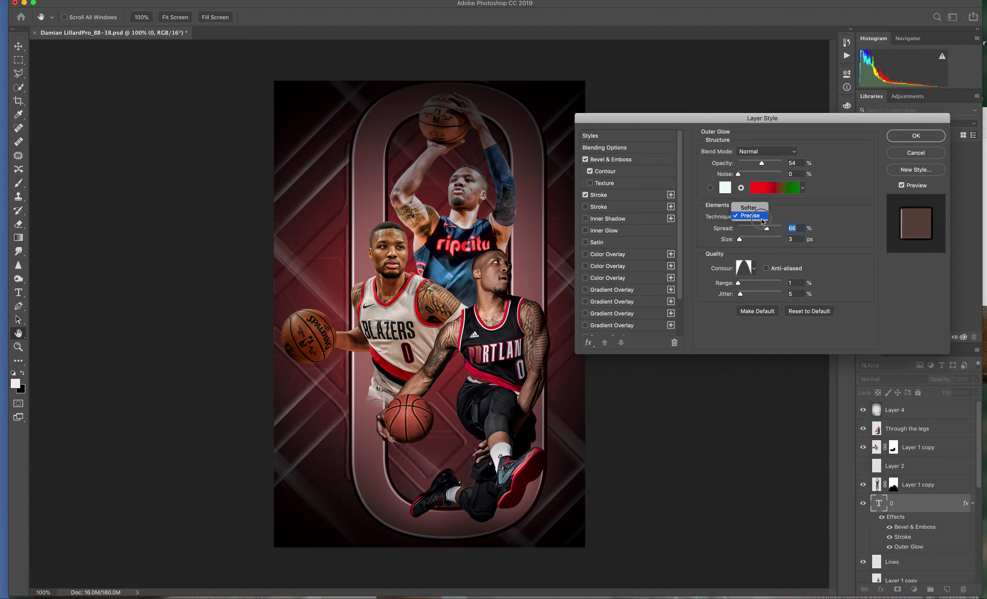
pyautogui.click(757, 209)
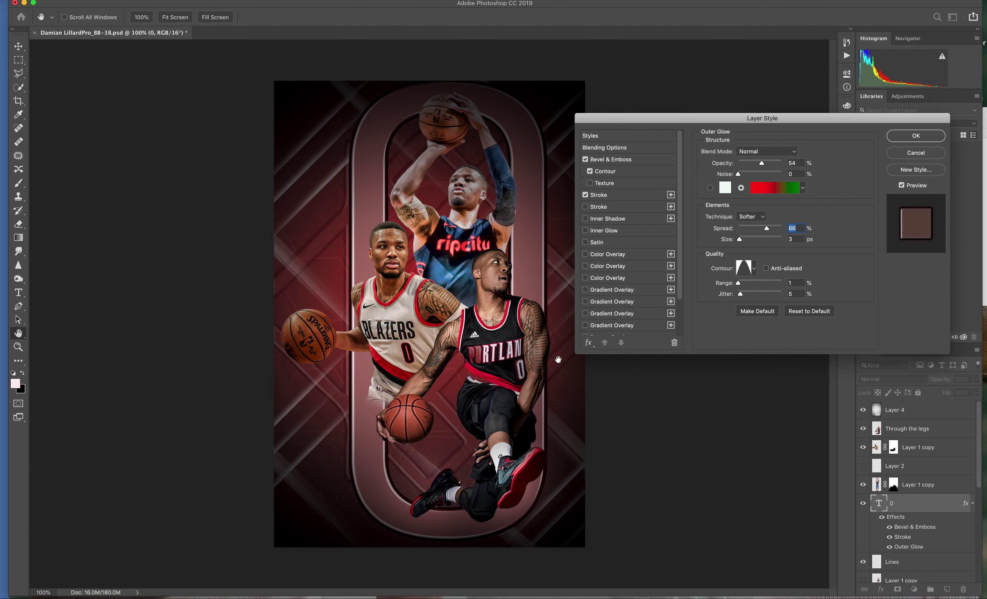
pyautogui.click(702, 476)
# - Accept the 0's layer style, pick the Move tool, and bring up the Type tools
pyautogui.click(923, 138)
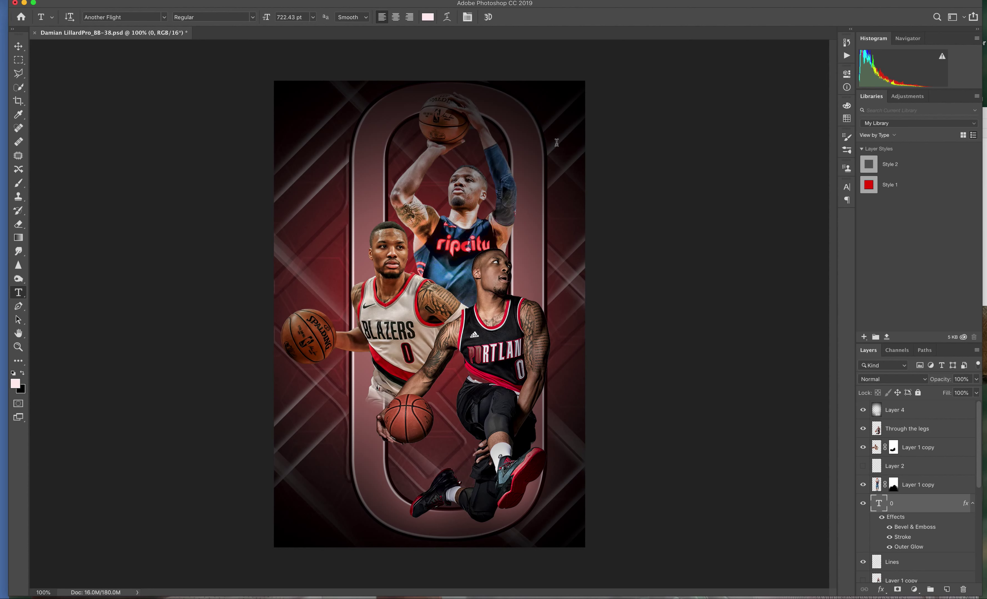
pyautogui.click(24, 48)
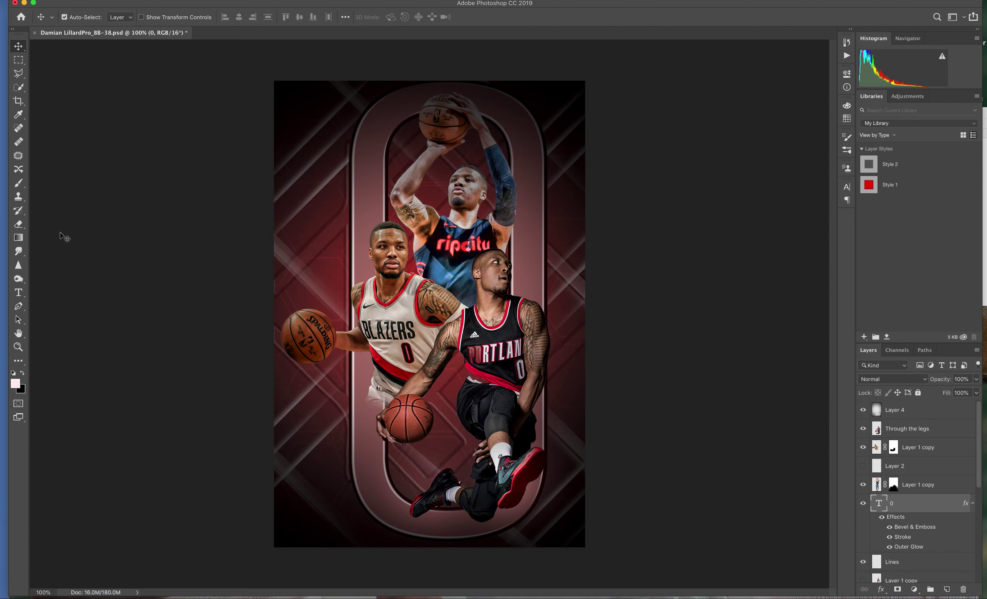
pyautogui.click(25, 292)
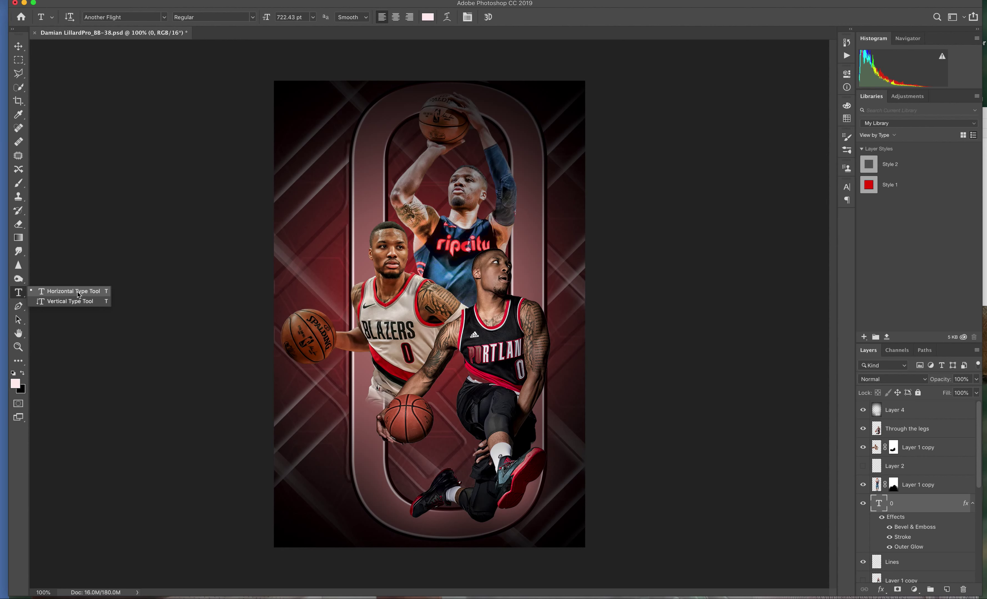
# - Type the designer's name and 'Design' as two lines at the poster's upper left
pyautogui.click(77, 292)
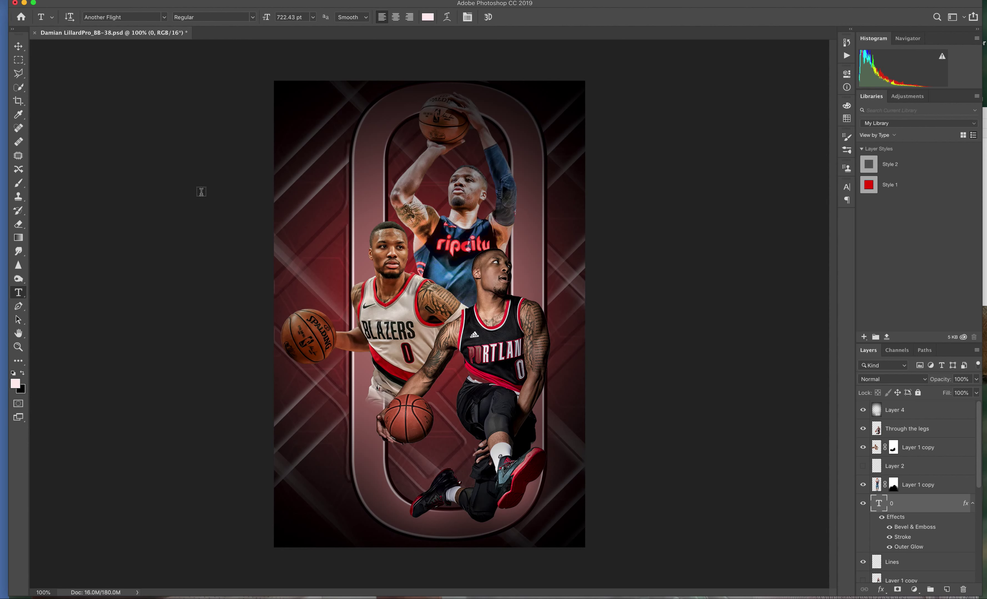
pyautogui.click(288, 132)
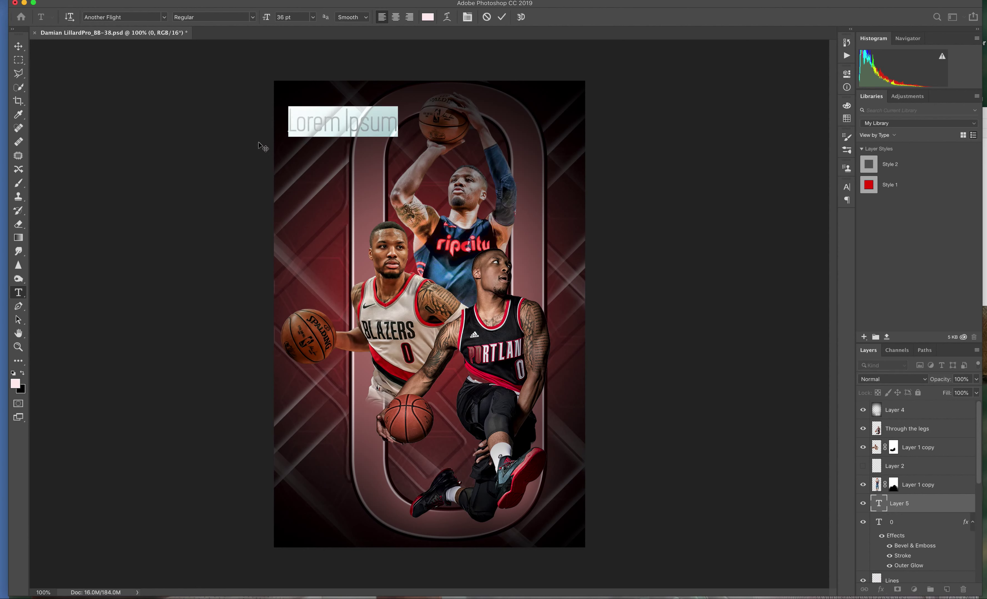
pyautogui.write('Ke')
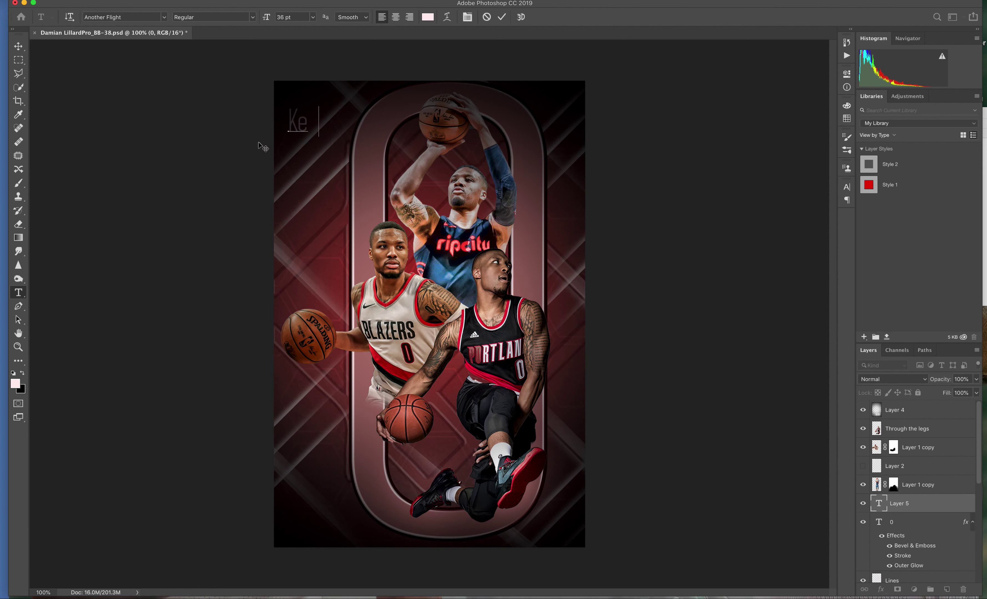
pyautogui.write('n Ancr')
pyautogui.write('um')
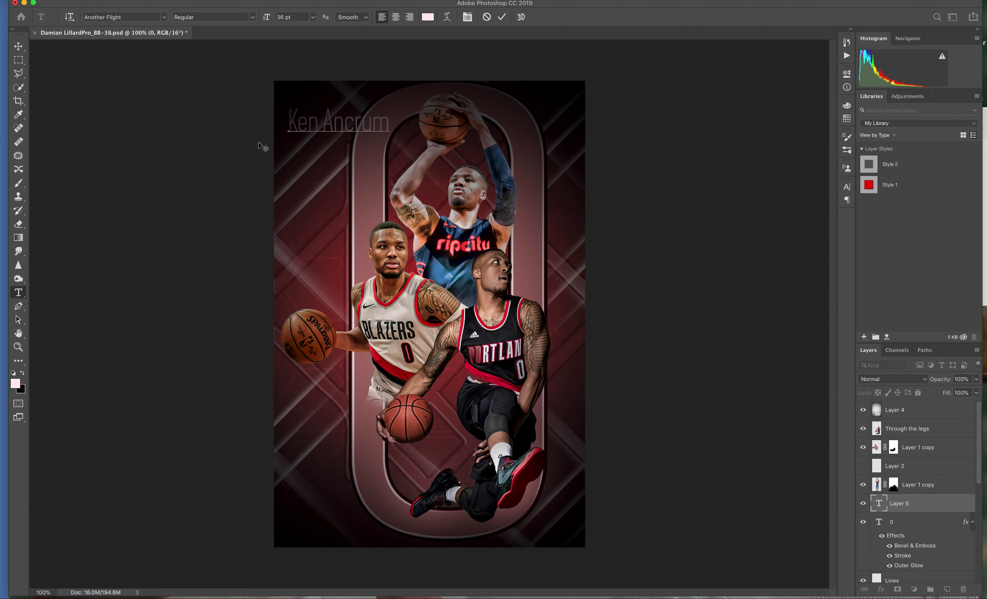
pyautogui.press('Return')
pyautogui.write('Desig')
pyautogui.write('n')
pyautogui.scroll(-3, 261, 147)
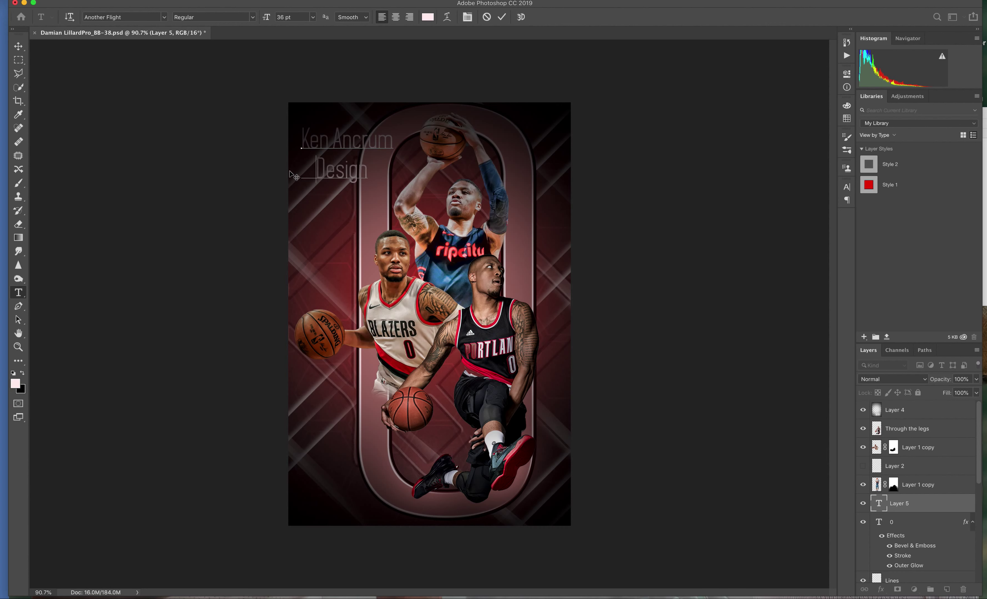
# - Set both credit lines in the Beyond The Mountains font and commit the text
pyautogui.doubleClick(306, 136)
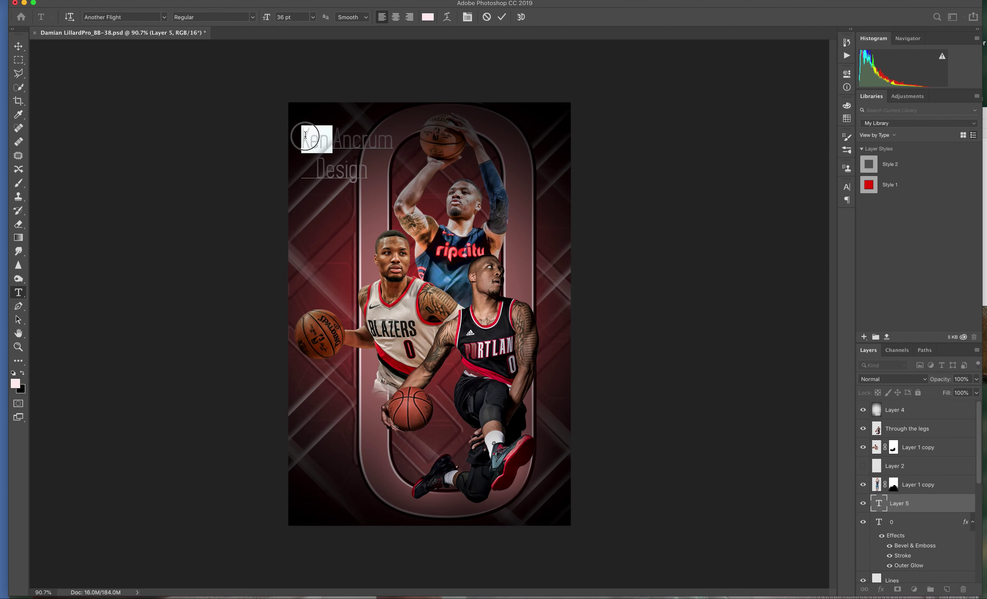
pyautogui.press('super+a')
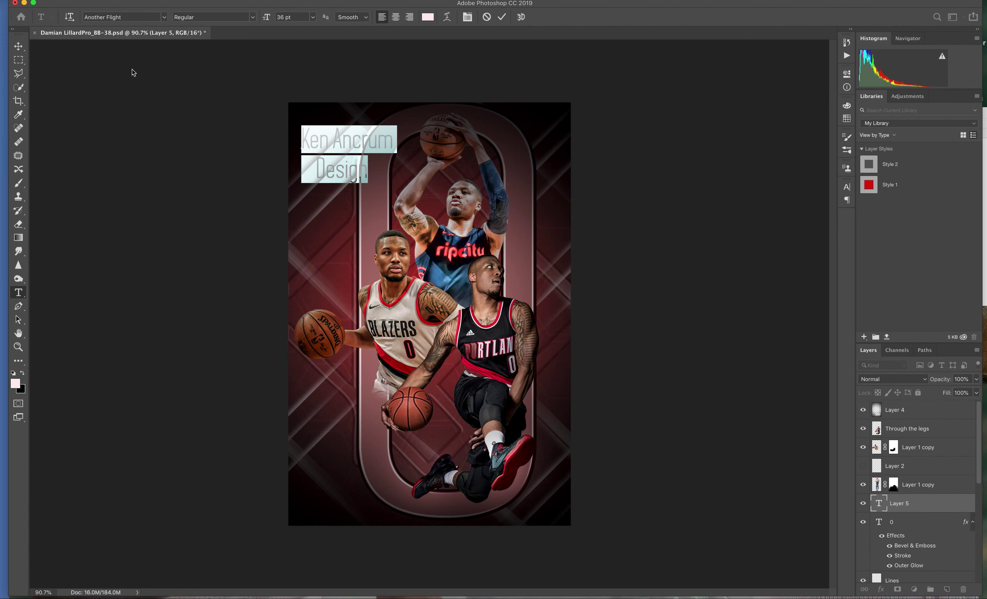
pyautogui.click(163, 17)
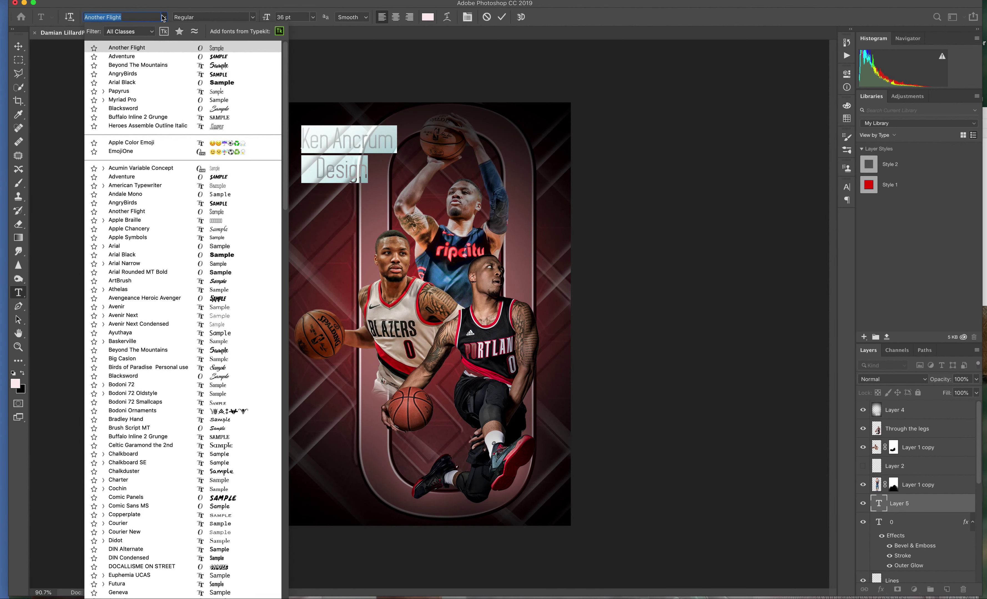
pyautogui.click(182, 67)
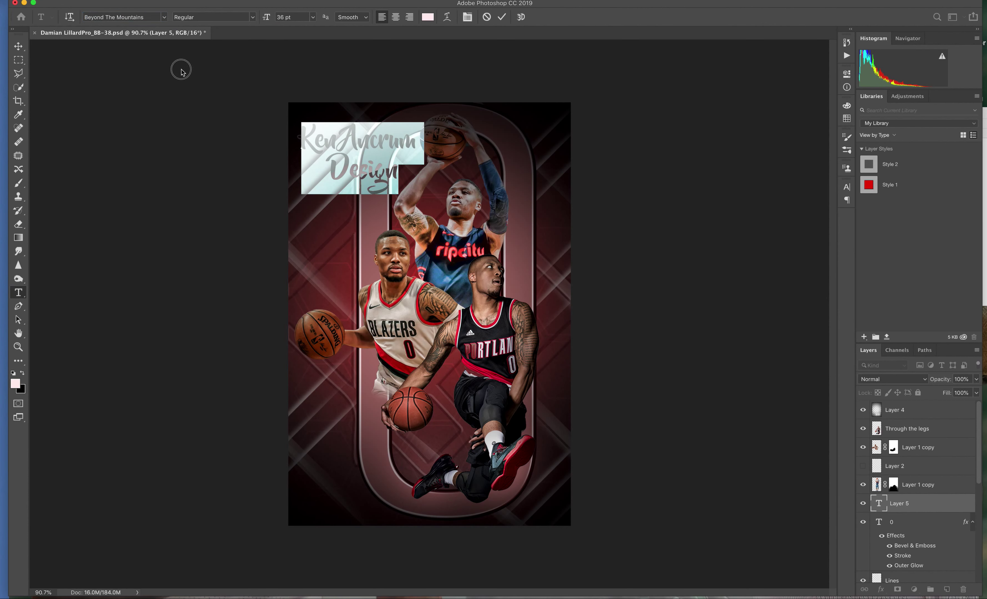
pyautogui.hotkey('ctrl', 'Return')
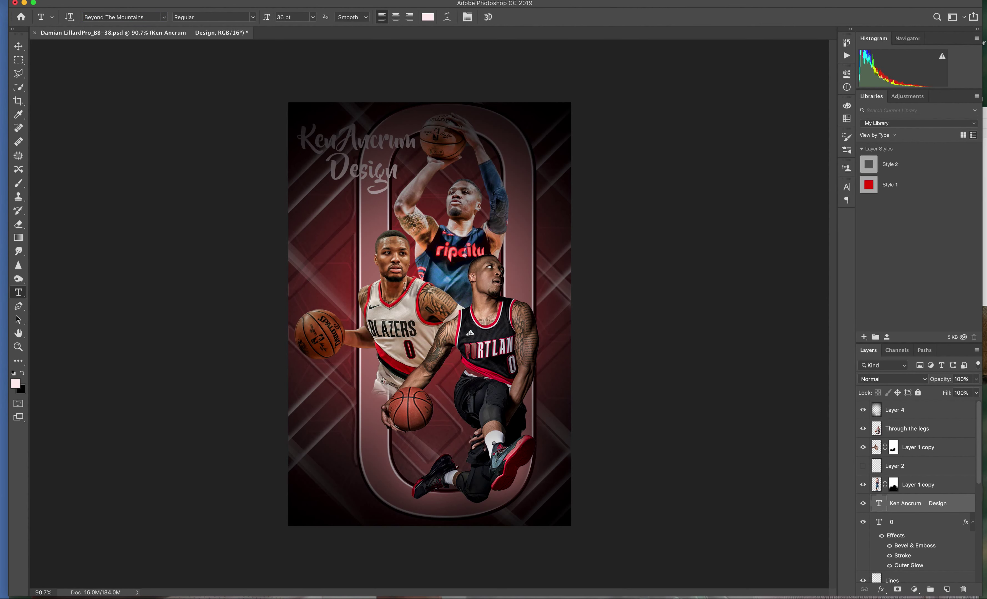
# - Drag the Ken Ancrum Design text layer above Layer 4 to the top of the Layers panel
pyautogui.click(944, 501)
pyautogui.moveTo(915, 504); pyautogui.dragTo(933, 428)
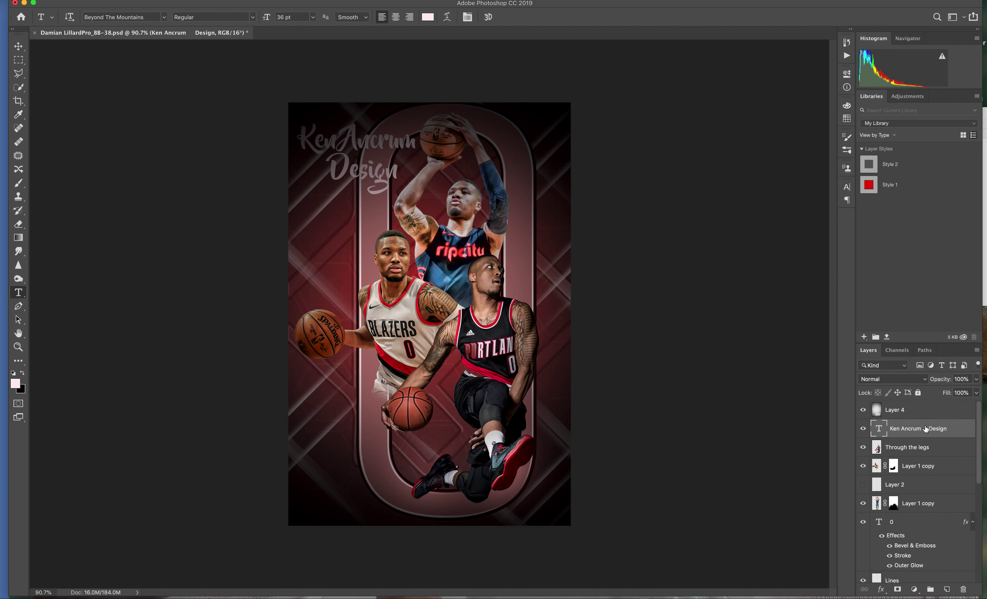
pyautogui.moveTo(925, 429); pyautogui.dragTo(931, 409)
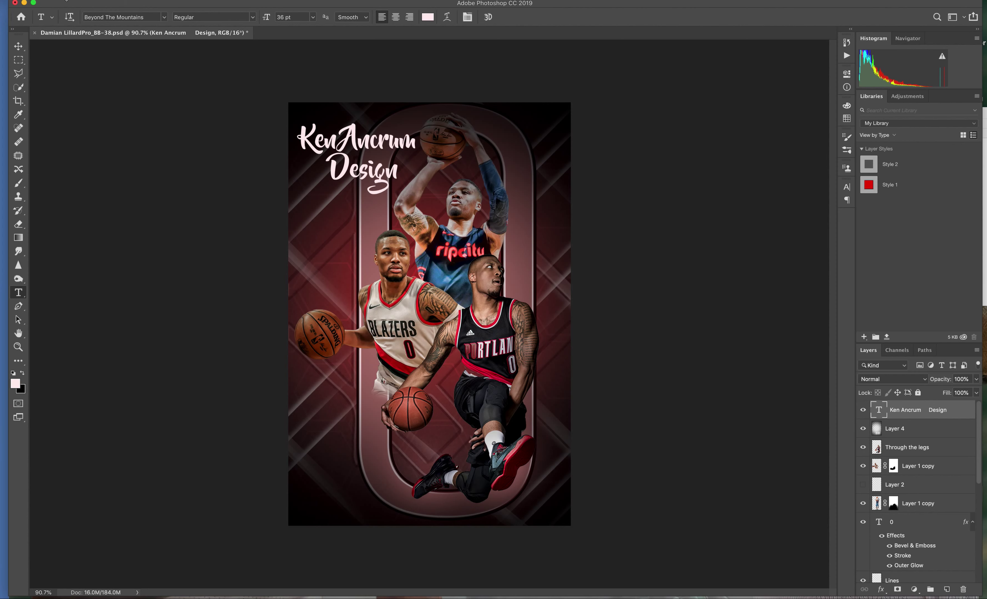
pyautogui.click(40, 0)
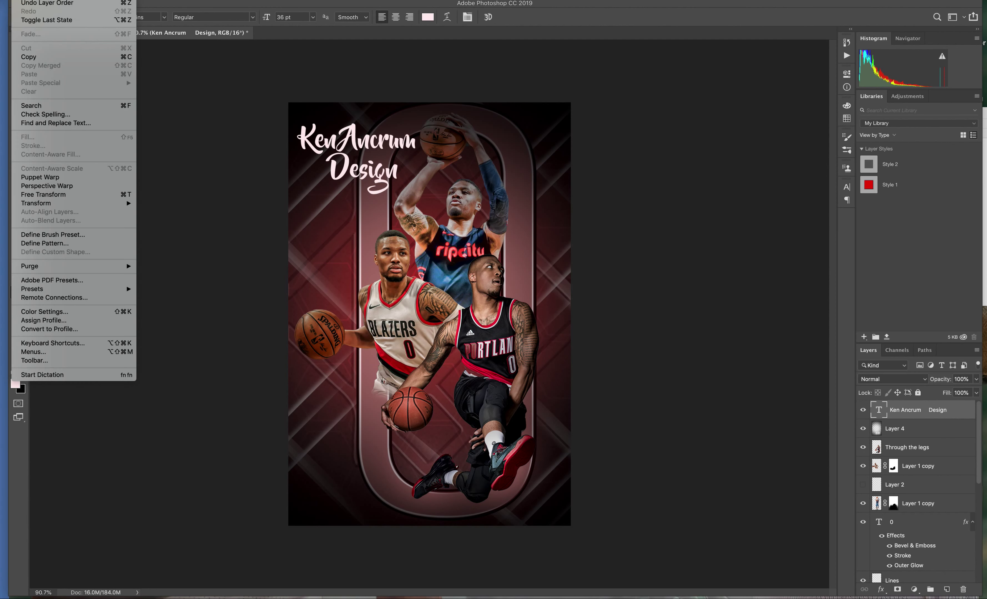
# - Free-transform the credit text smaller and diagonal inside the 0's upper left, then minimize Photoshop
pyautogui.click(52, 194)
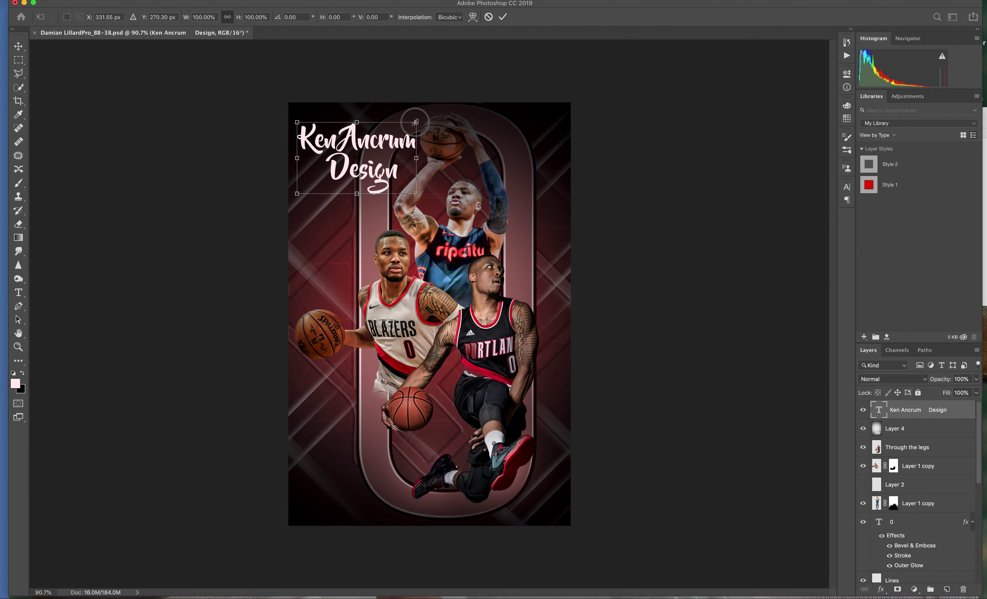
pyautogui.moveTo(416, 122)
pyautogui.mouseDown()
pyautogui.moveTo(350, 148)
pyautogui.moveTo(364, 156)
pyautogui.moveTo(349, 165)
pyautogui.moveTo(365, 224)
pyautogui.moveTo(517, 264)
pyautogui.mouseUp()
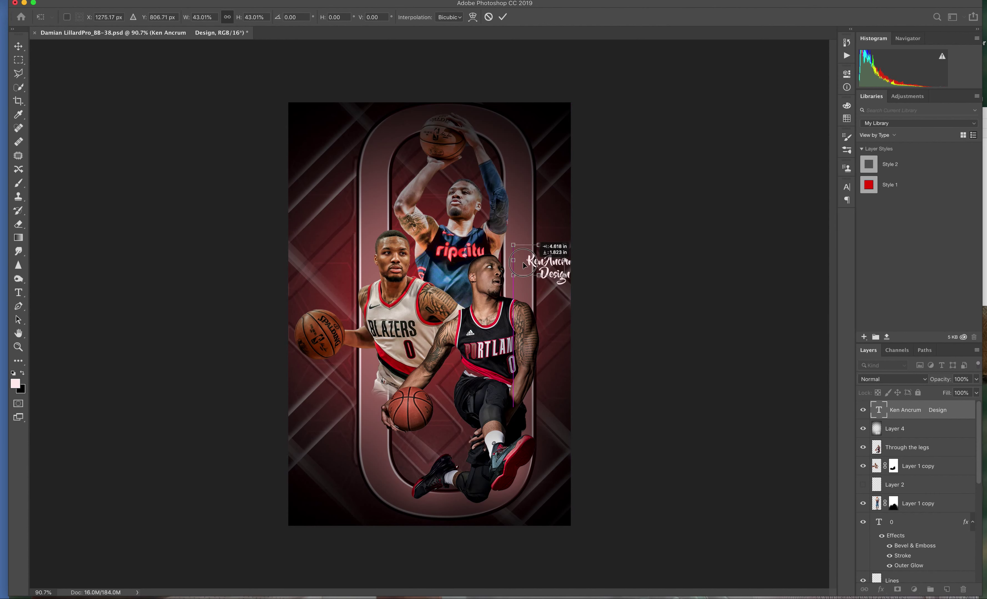
pyautogui.moveTo(517, 263); pyautogui.dragTo(524, 260)
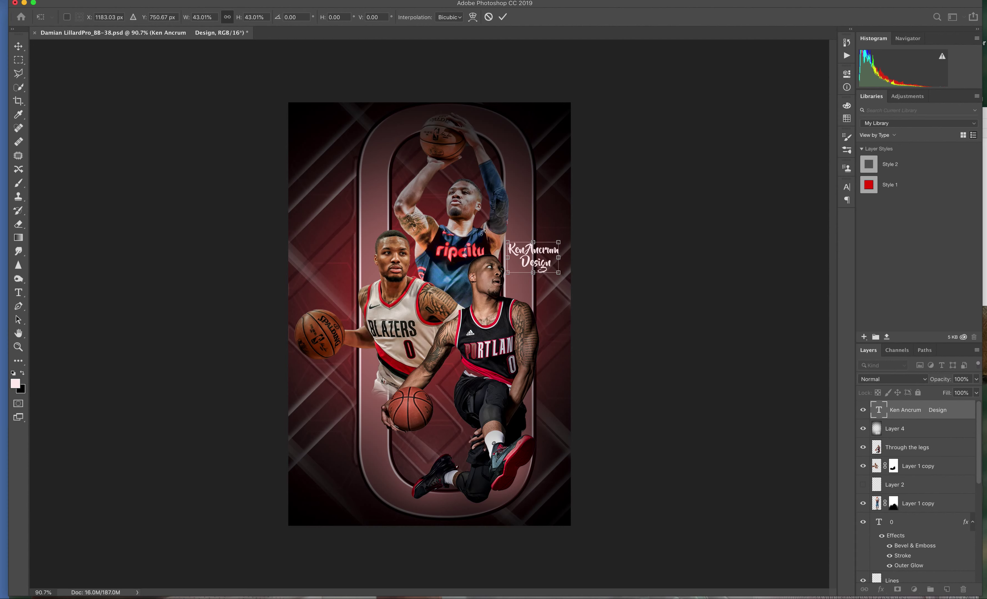
pyautogui.moveTo(533, 242); pyautogui.dragTo(533, 247)
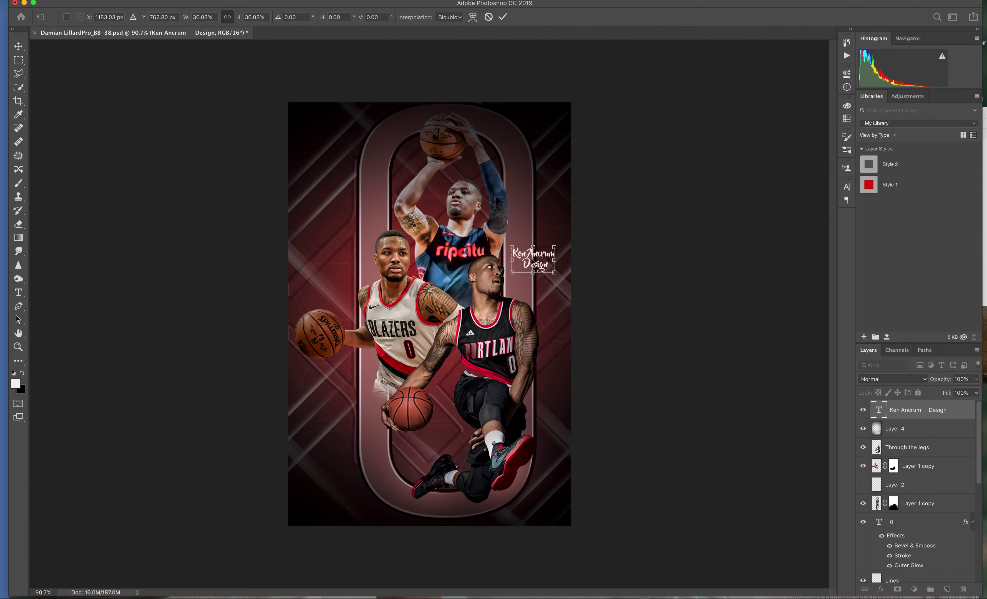
pyautogui.moveTo(563, 238)
pyautogui.mouseDown()
pyautogui.moveTo(559, 264)
pyautogui.moveTo(563, 241)
pyautogui.moveTo(385, 180)
pyautogui.moveTo(407, 140)
pyautogui.moveTo(393, 126)
pyautogui.mouseUp()
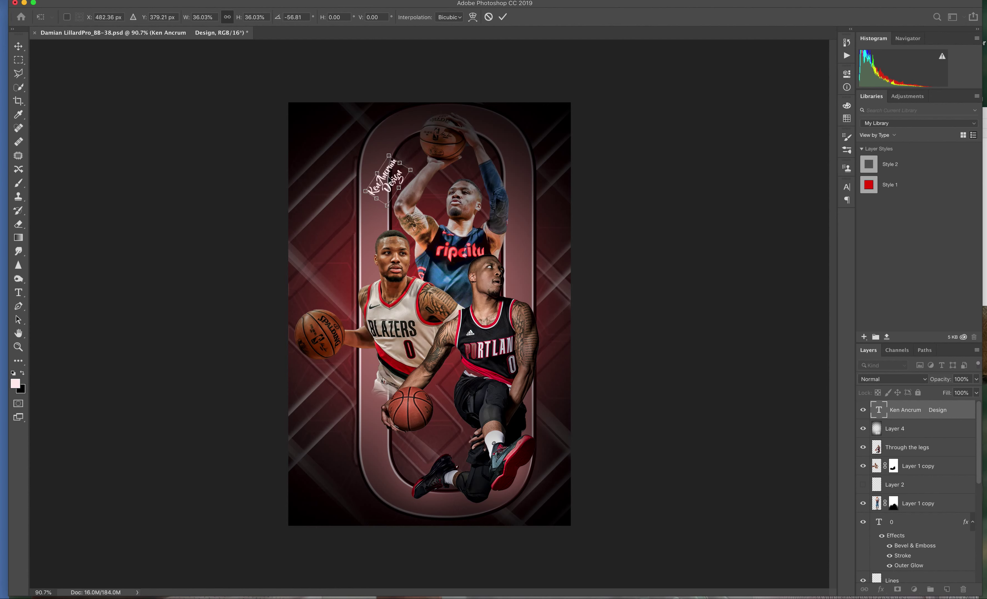
pyautogui.moveTo(385, 178); pyautogui.dragTo(381, 170)
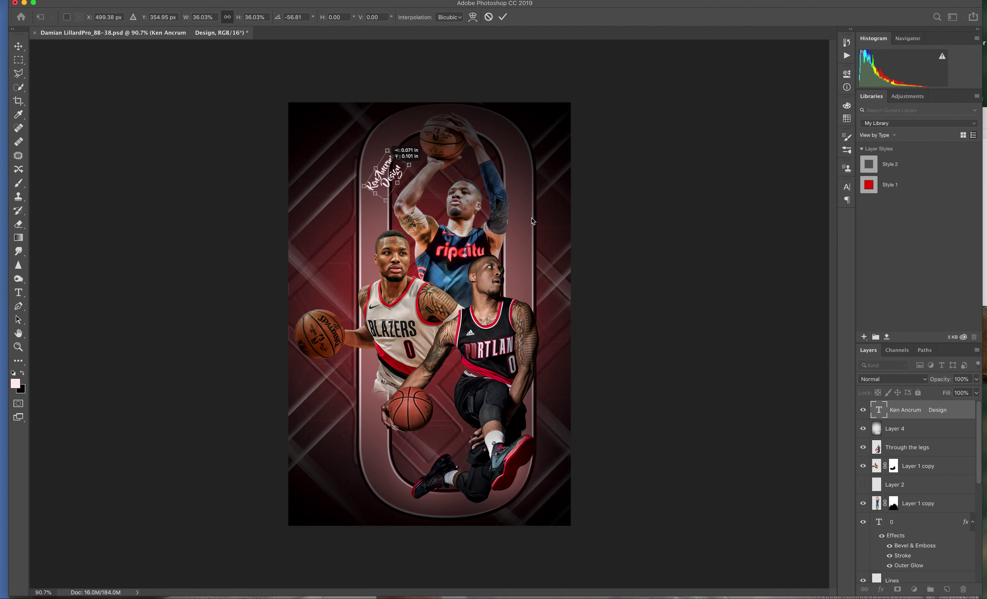
pyautogui.press('Return')
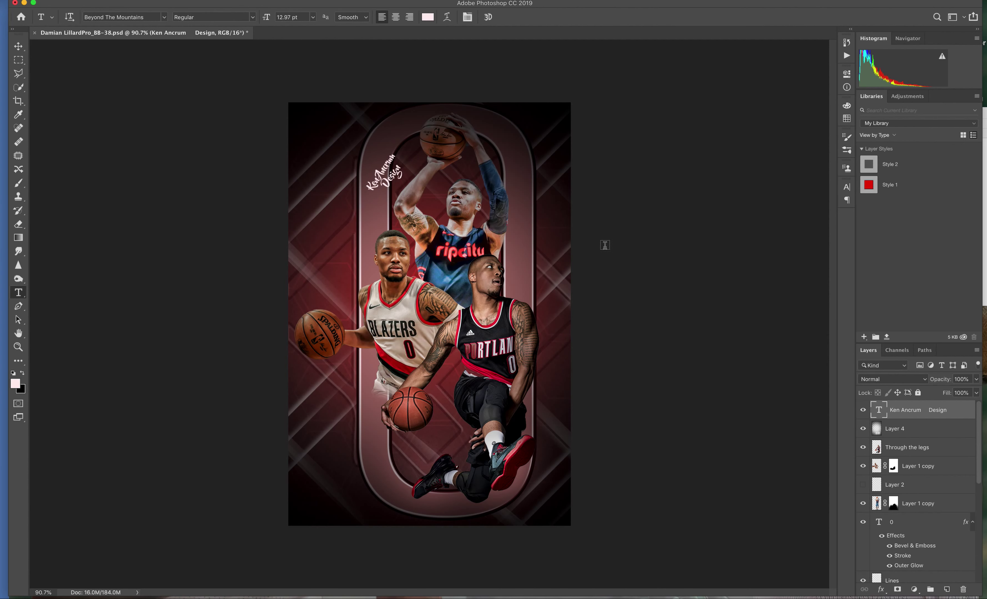
pyautogui.click(557, 222)
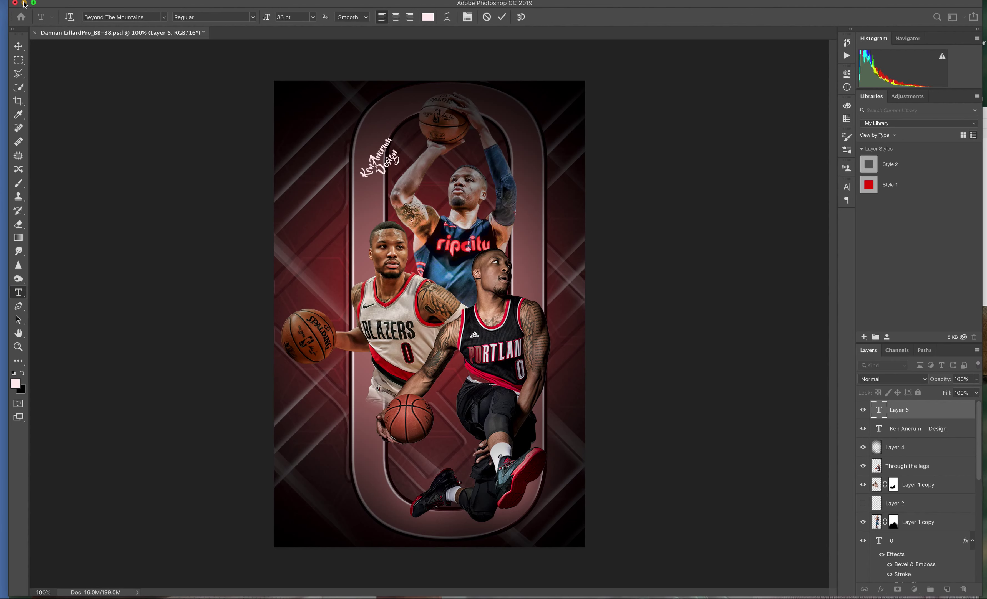
pyautogui.click(24, 3)
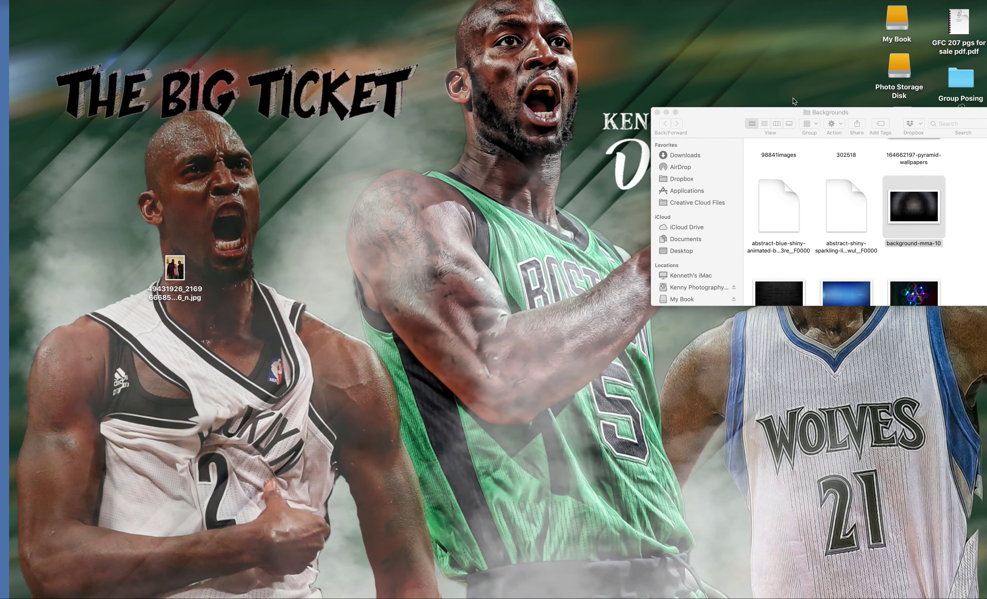